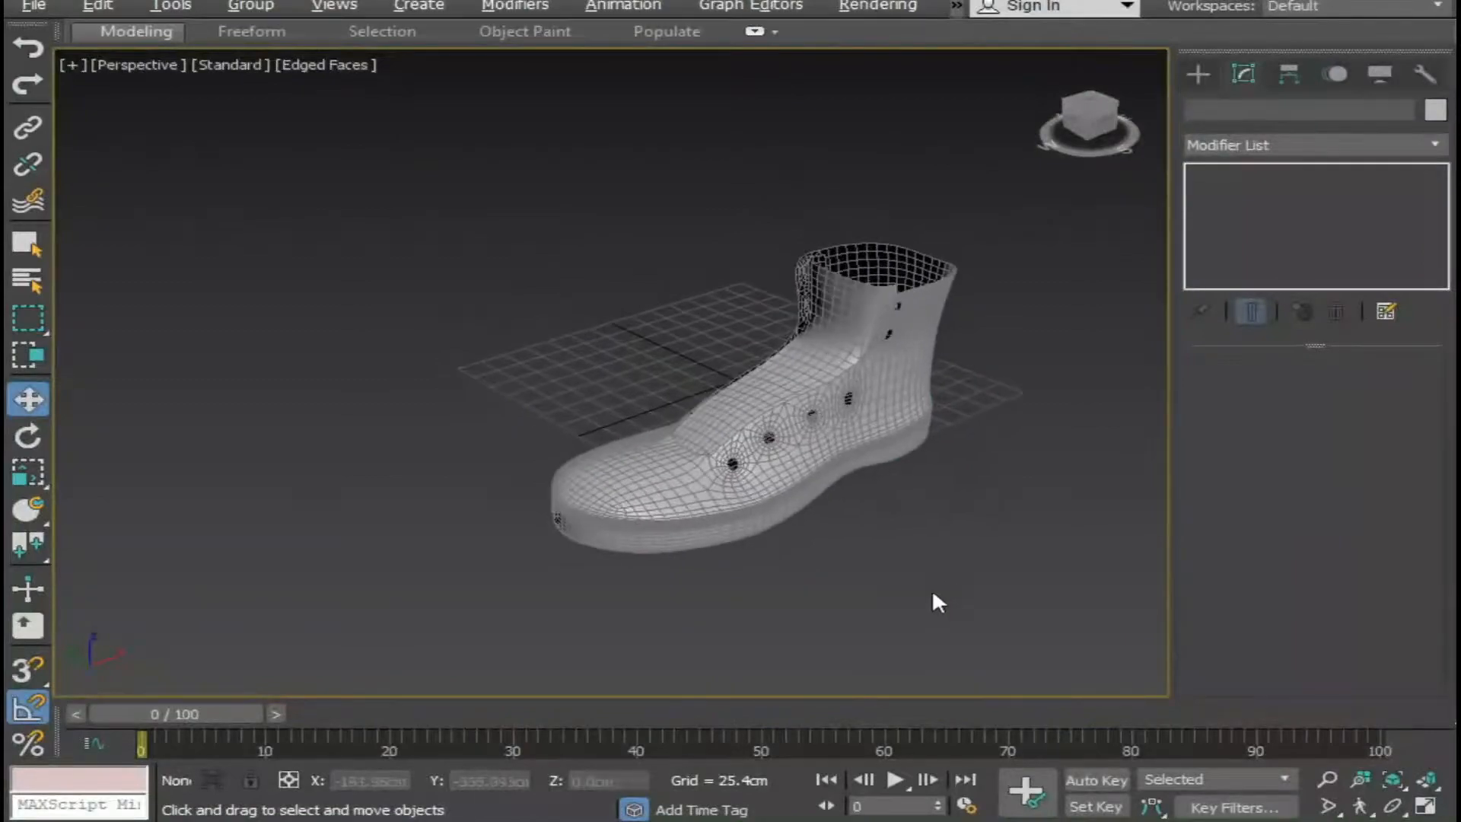
# Select the boot and switch off its TurboSmooth modifier in the modifier stack.
pyautogui.scroll(5, 898, 586)
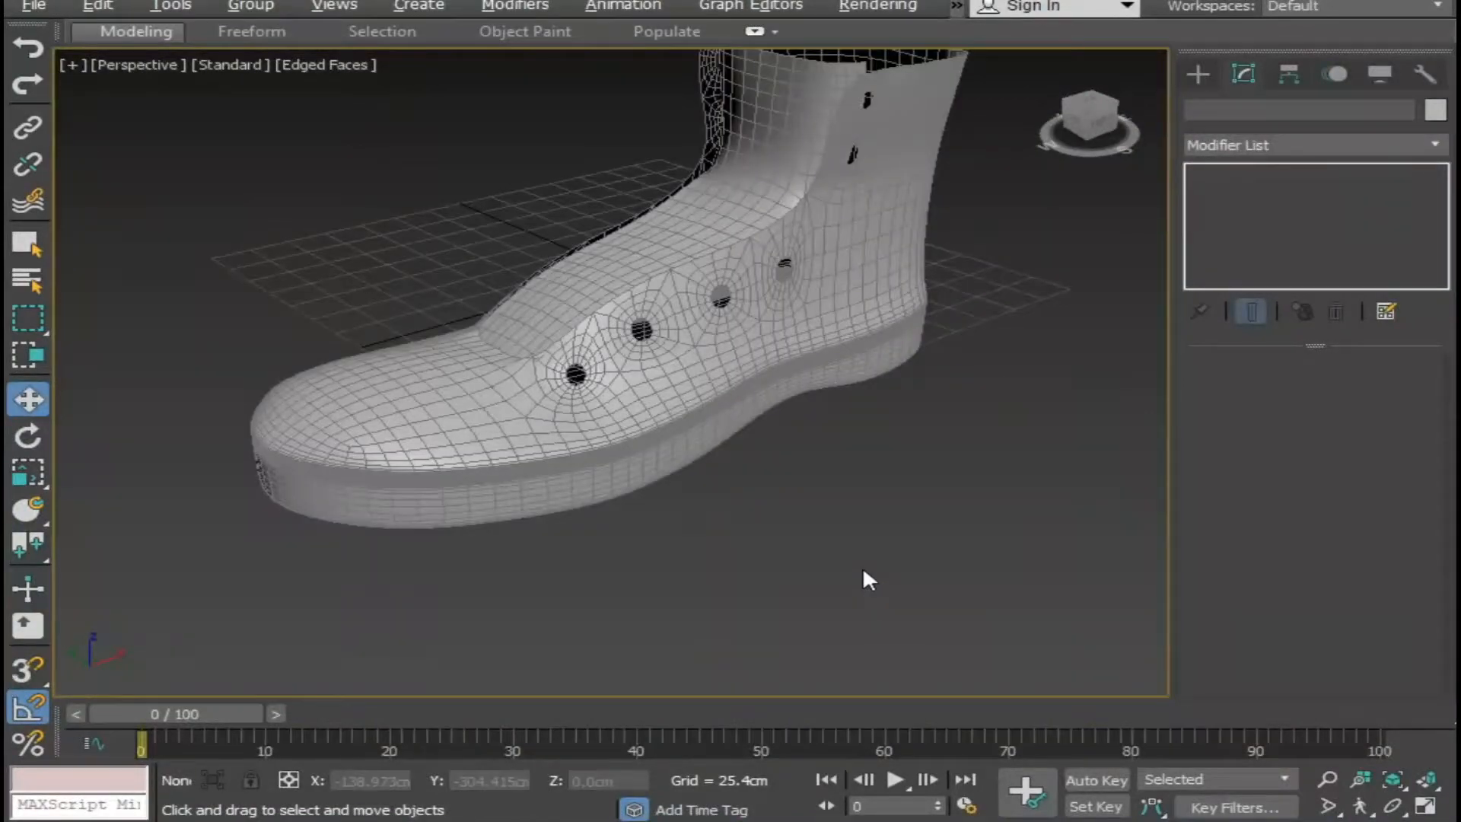
pyautogui.scroll(-3, 867, 609)
pyautogui.moveTo(869, 596); pyautogui.dragTo(835, 618, button='middle')
pyautogui.click(885, 534)
pyautogui.moveTo(981, 498); pyautogui.dragTo(884, 550, button='middle')
pyautogui.click(1204, 173)
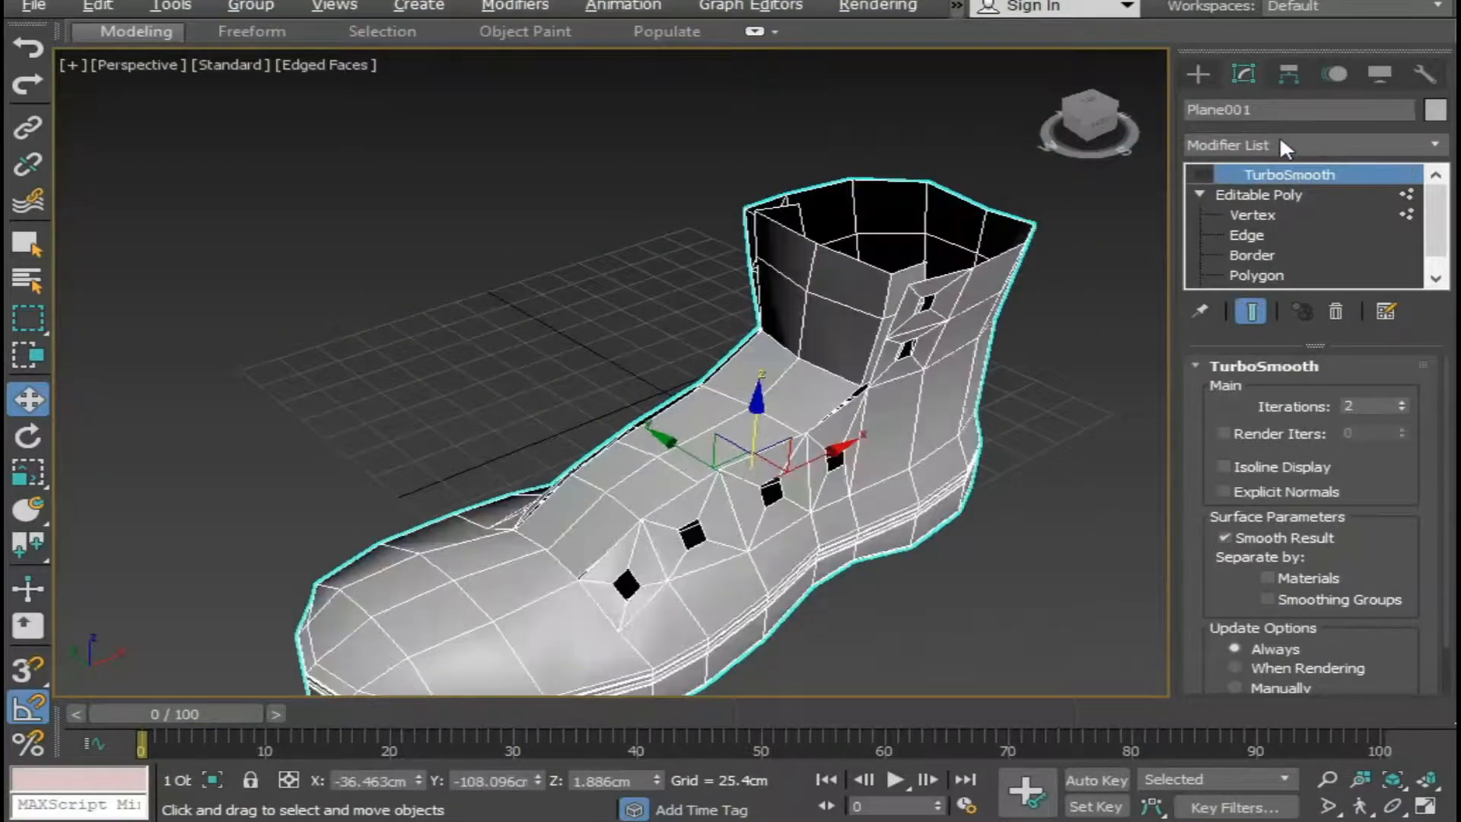
# Add a Shell modifier to the boot above the disabled TurboSmooth.
pyautogui.click(1288, 144)
pyautogui.write('sh')
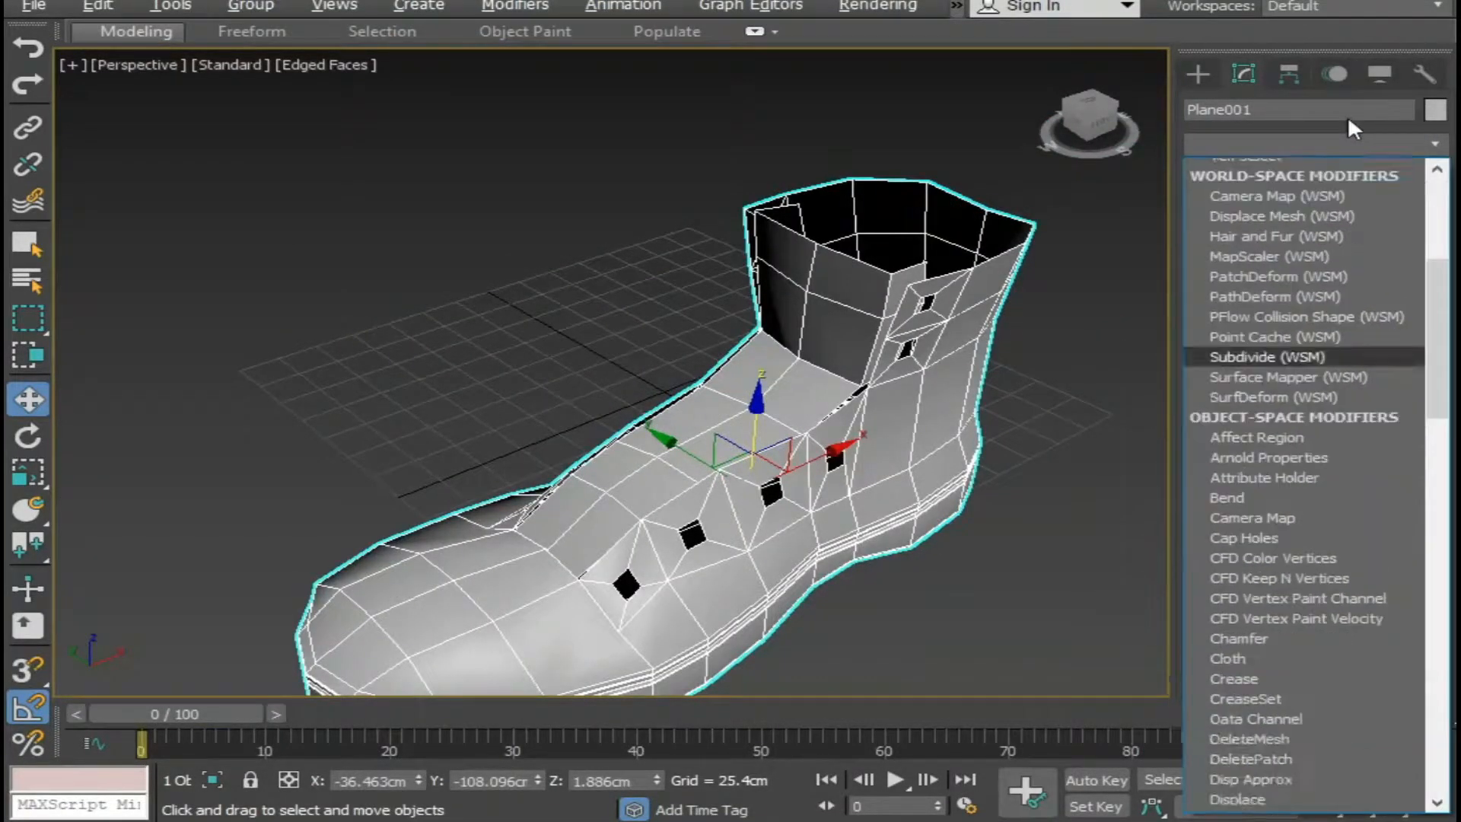
pyautogui.press('Return')
# Set the Shell modifier's outer amount to 0 cm.
pyautogui.keyDown('alt'); pyautogui.moveTo(948, 327); pyautogui.dragTo(907, 475, button='middle'); pyautogui.keyUp('alt')
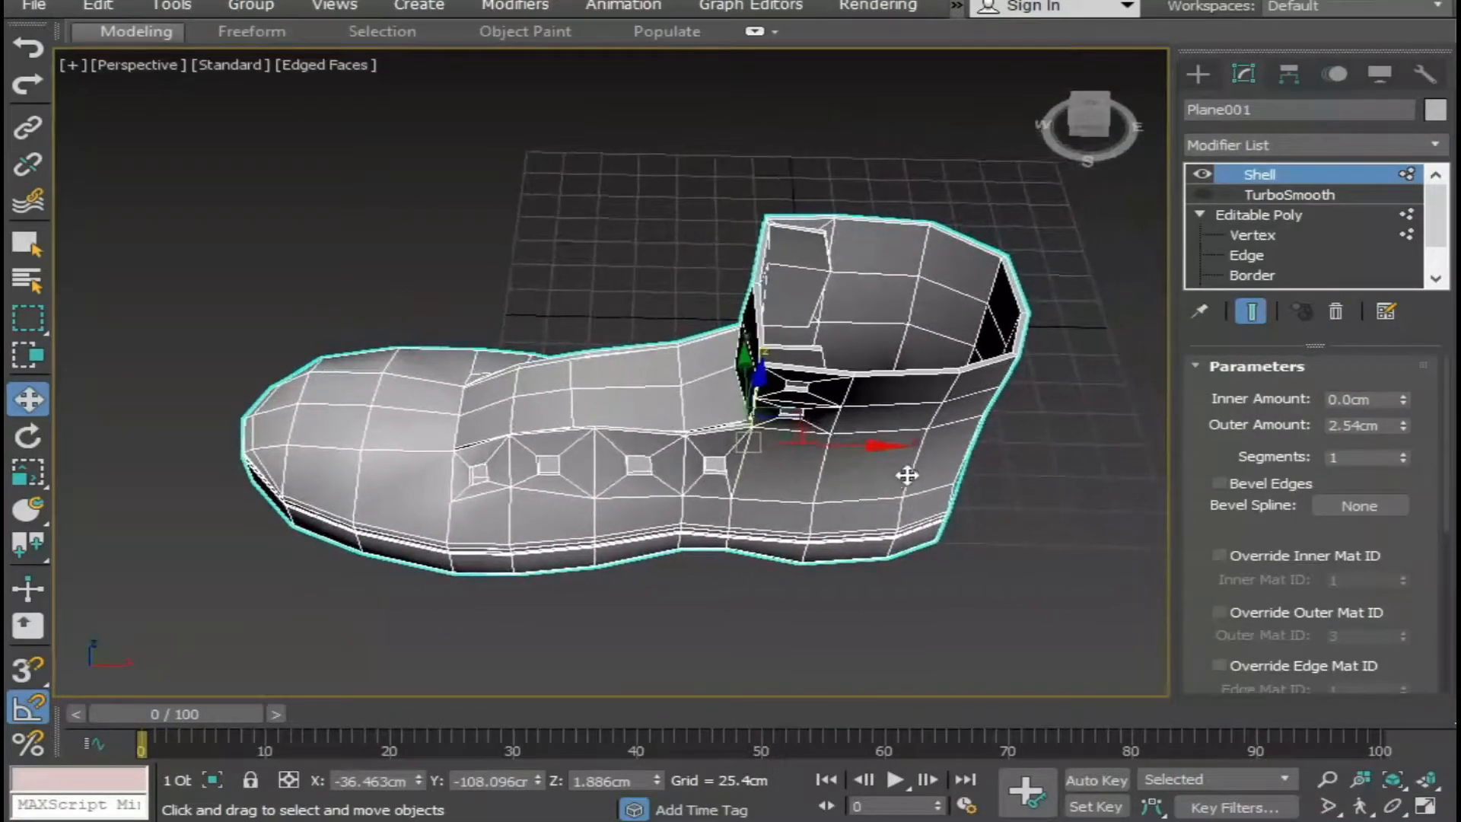
pyautogui.doubleClick(1386, 428)
pyautogui.write('0')
pyautogui.press('Return')
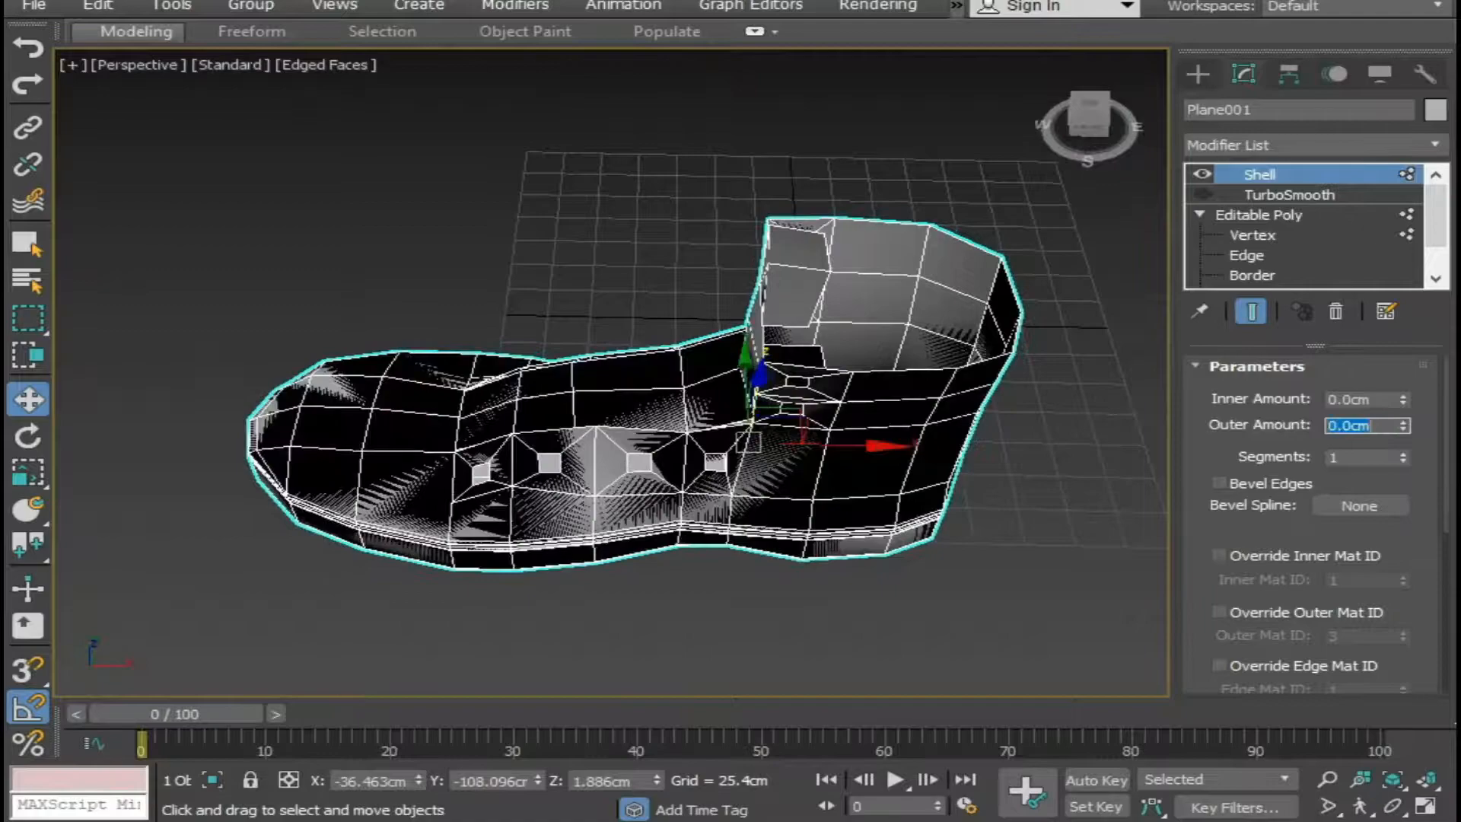
pyautogui.moveTo(1192, 442); pyautogui.dragTo(1191, 435)
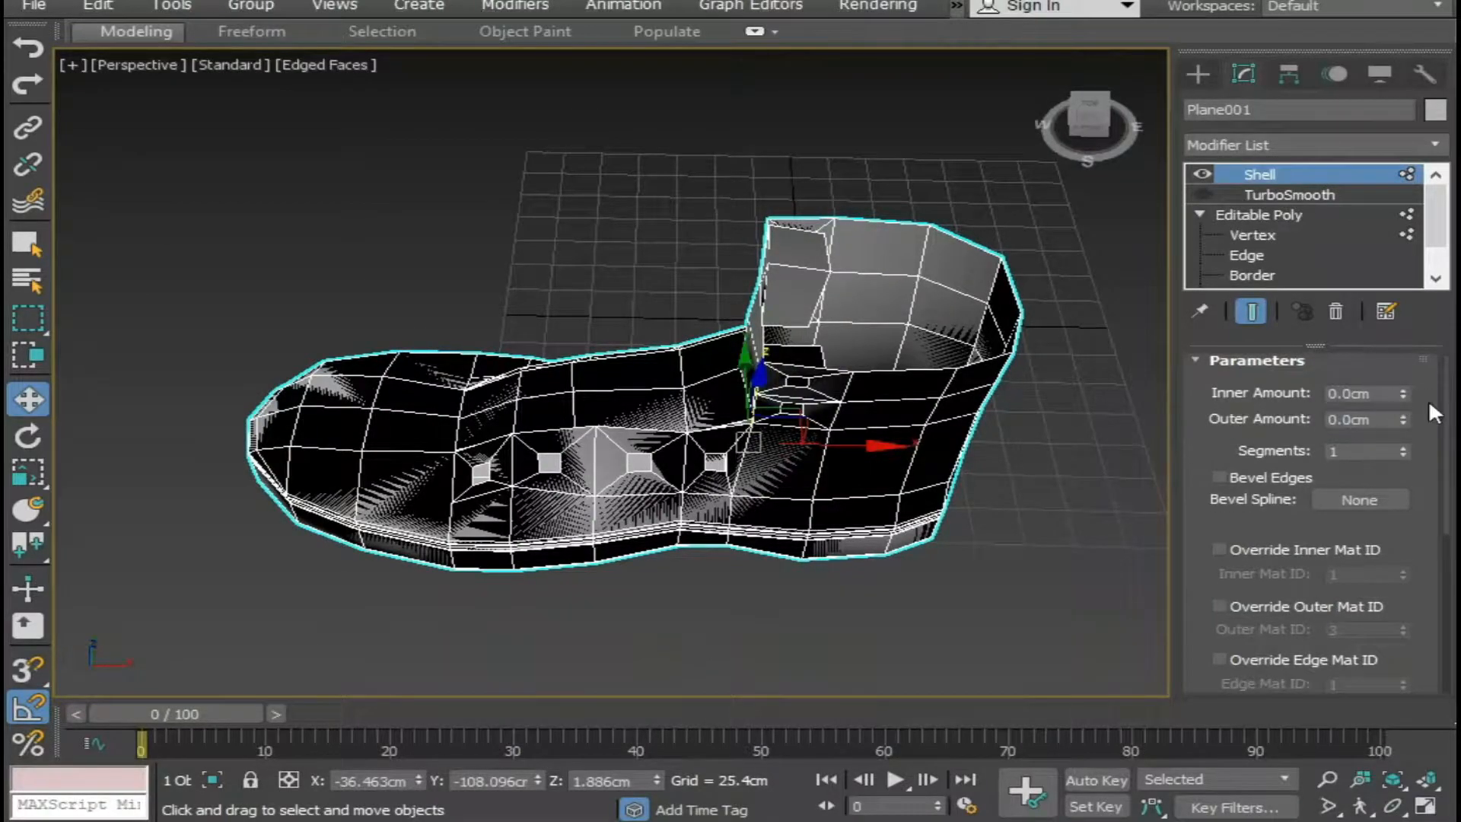
# Thicken the boot inward by setting the Shell's inner amount to 6 cm.
pyautogui.moveTo(1405, 393); pyautogui.dragTo(1414, 137)
pyautogui.keyDown('alt'); pyautogui.moveTo(473, 411); pyautogui.dragTo(427, 426, button='middle'); pyautogui.keyUp('alt')
pyautogui.doubleClick(1381, 392)
pyautogui.moveTo(1403, 395); pyautogui.dragTo(1405, 301)
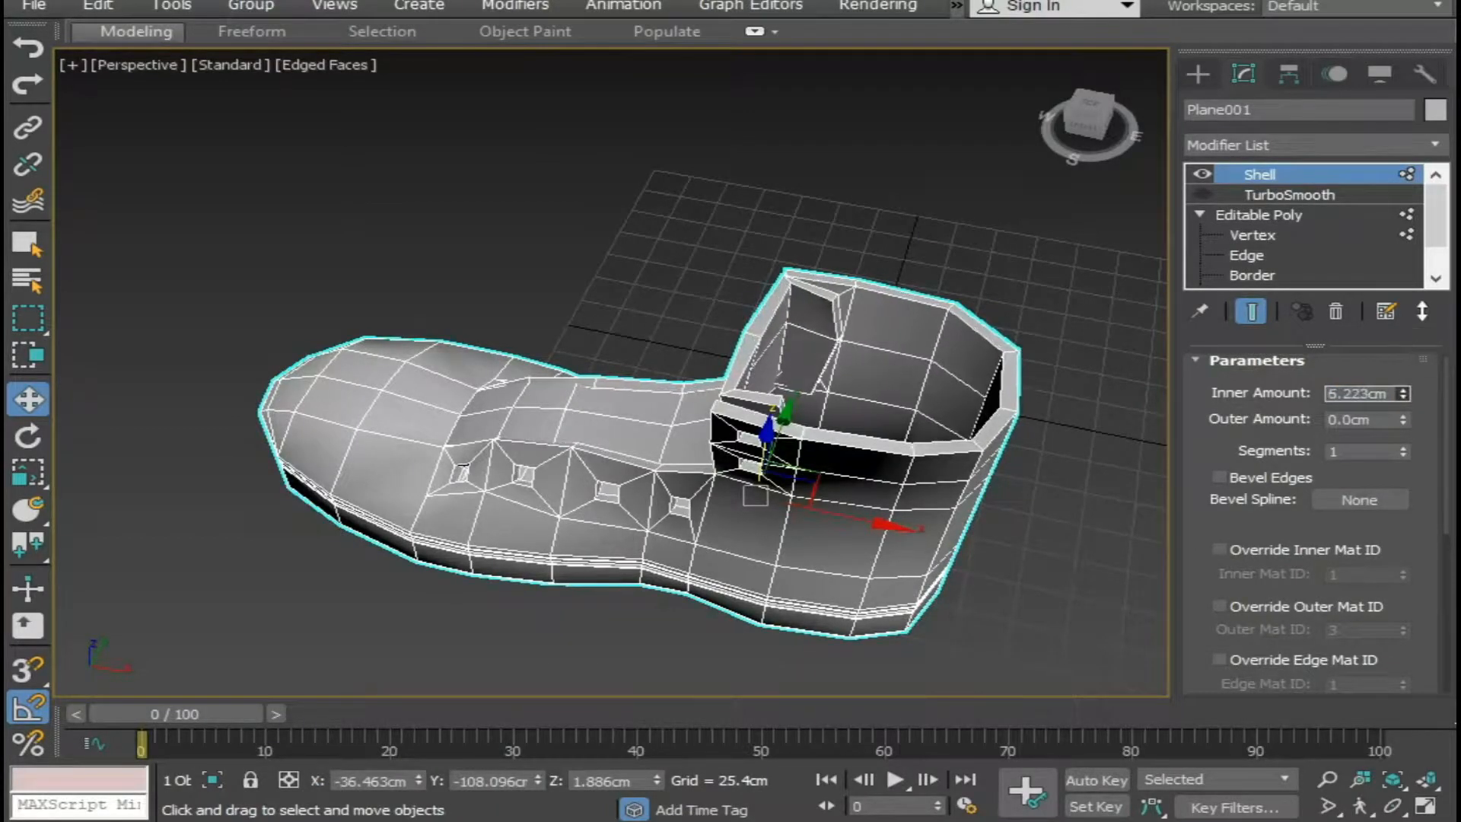
pyautogui.keyDown('alt'); pyautogui.moveTo(906, 504); pyautogui.dragTo(851, 567, button='middle'); pyautogui.keyUp('alt')
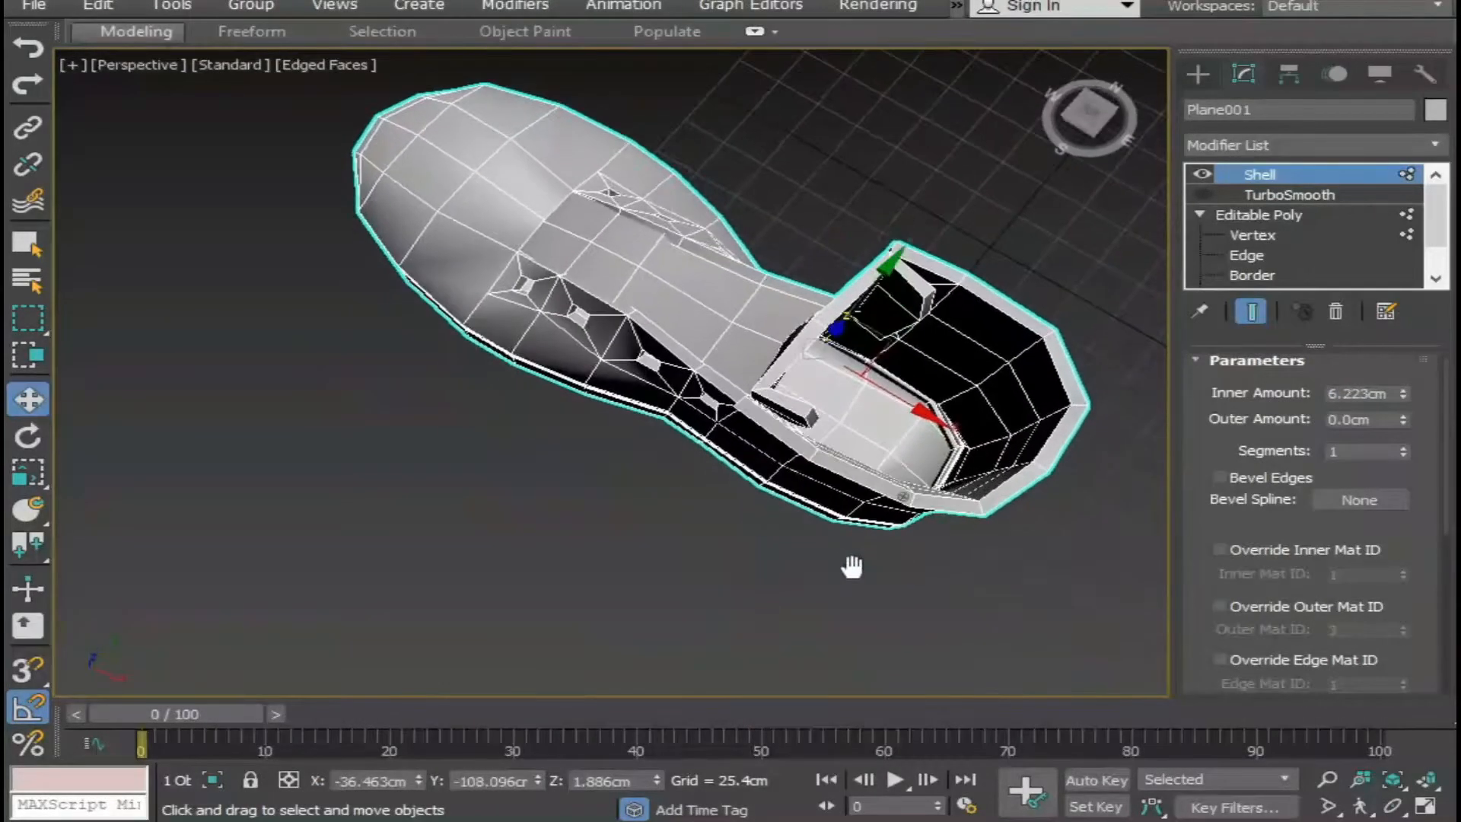
pyautogui.doubleClick(1365, 395)
pyautogui.press('Return')
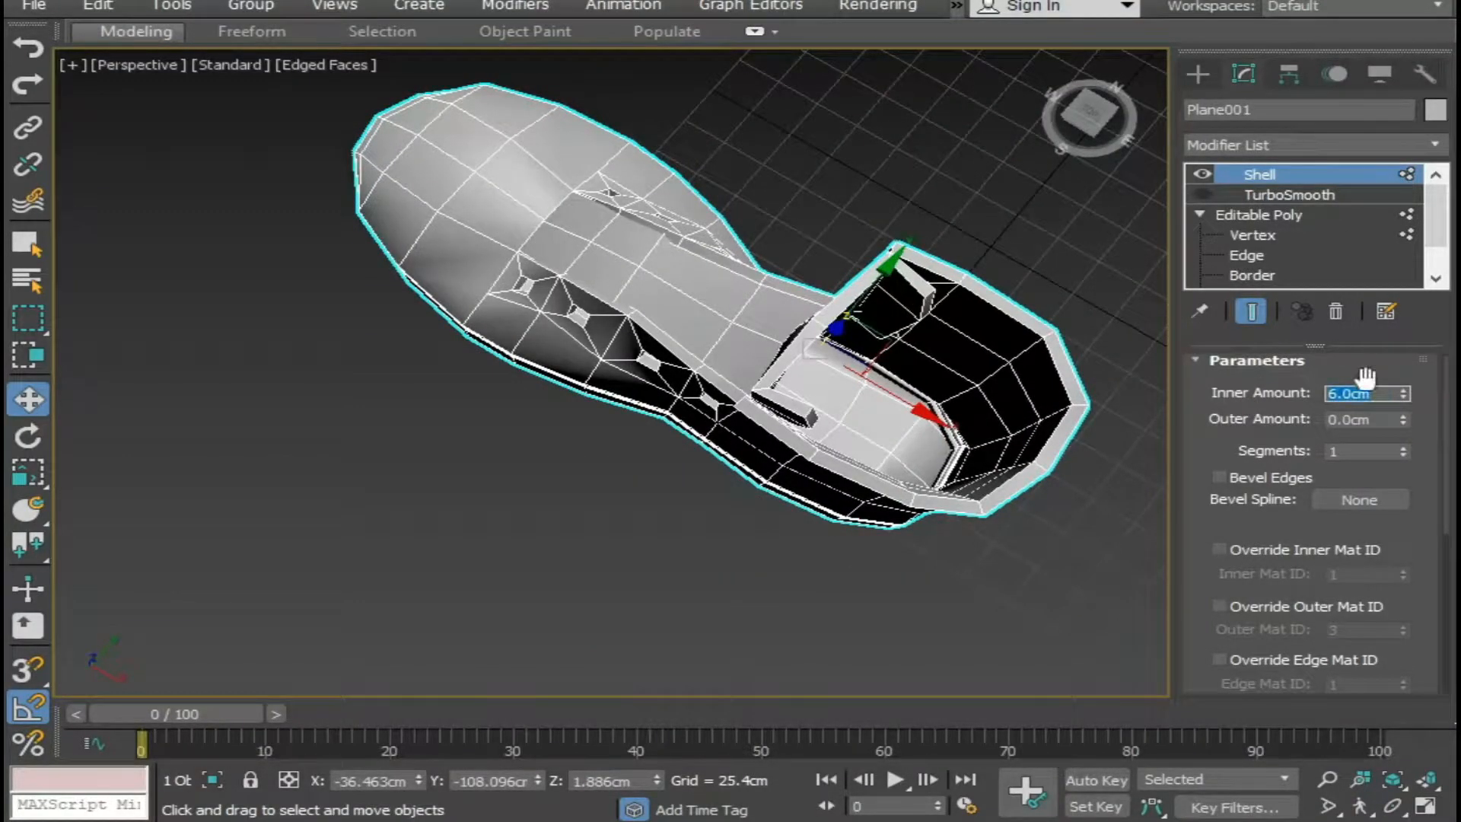
# Move TurboSmooth above Shell in the modifier stack and switch it back on.
pyautogui.moveTo(1271, 194); pyautogui.dragTo(1269, 175)
pyautogui.click(1202, 174)
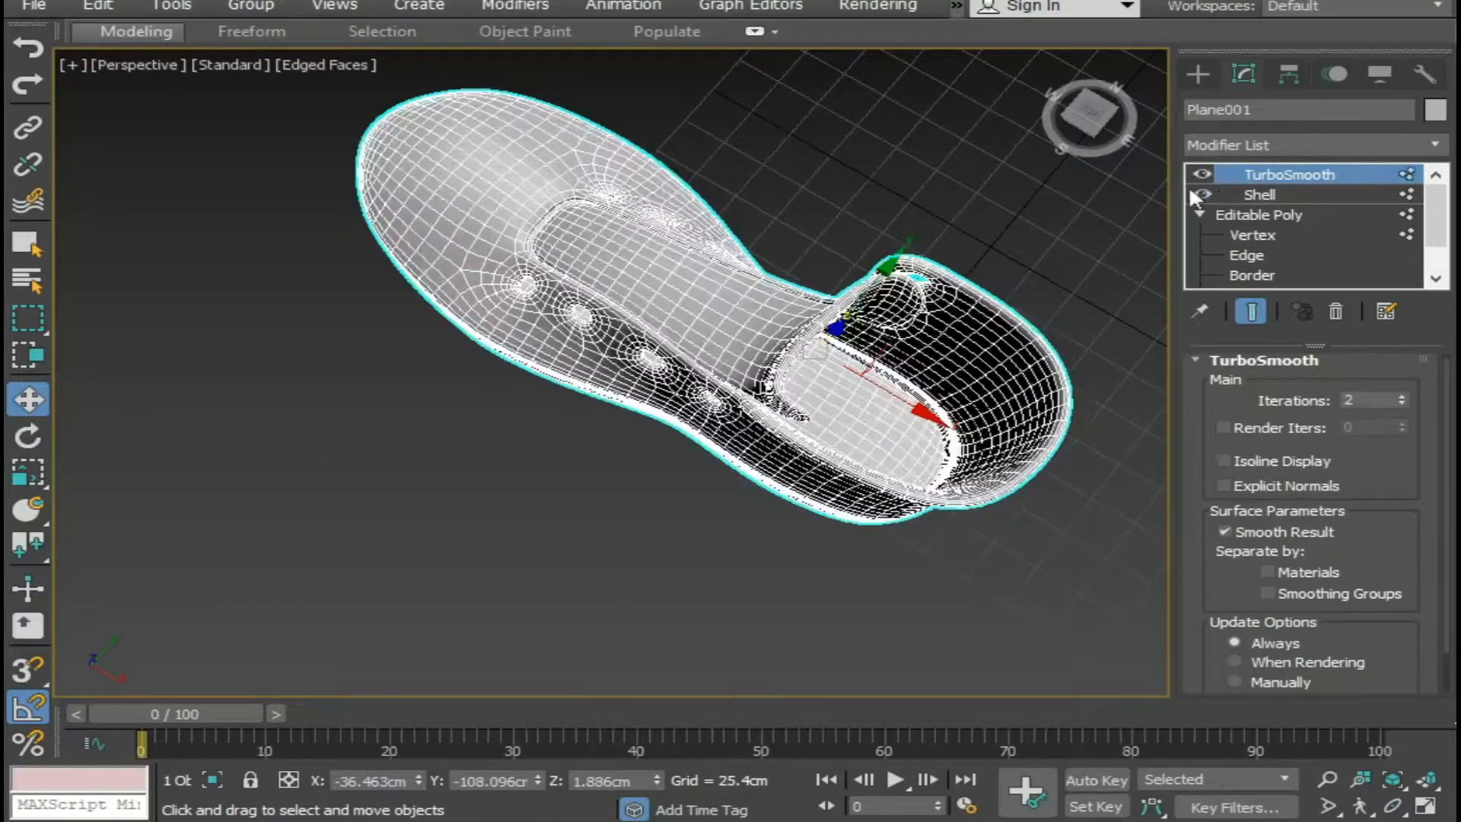
pyautogui.click(956, 240)
pyautogui.keyDown('alt'); pyautogui.moveTo(950, 348); pyautogui.dragTo(995, 228, button='middle'); pyautogui.keyUp('alt')
pyautogui.keyDown('alt'); pyautogui.moveTo(835, 299); pyautogui.dragTo(1018, 361, button='middle'); pyautogui.keyUp('alt')
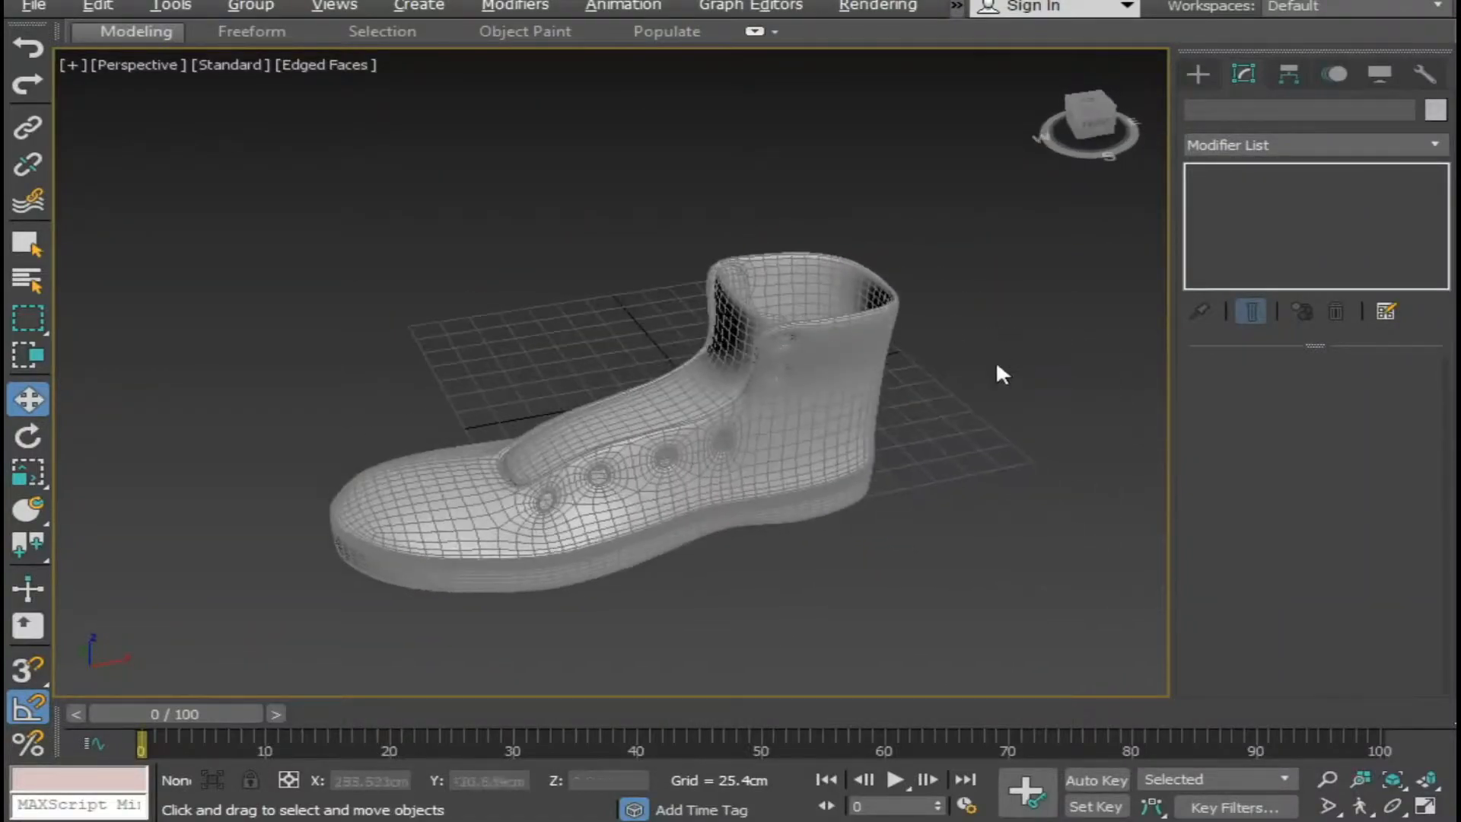
# Select the boot and turn off edged faces in the perspective view to check the smoothed collar and lace holes.
pyautogui.moveTo(857, 473); pyautogui.dragTo(809, 446, button='middle')
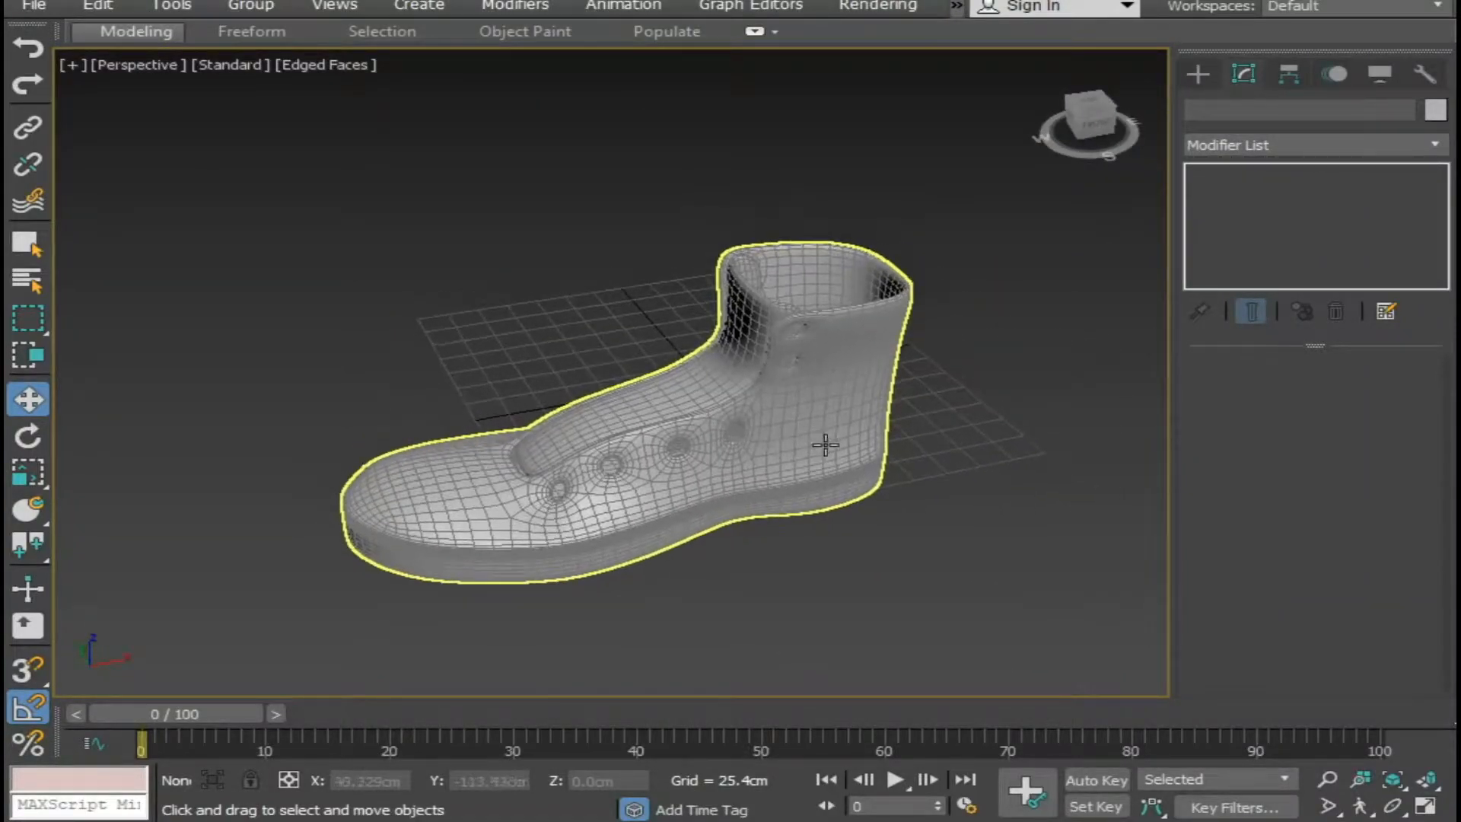
pyautogui.click(850, 398)
pyautogui.press('F4')
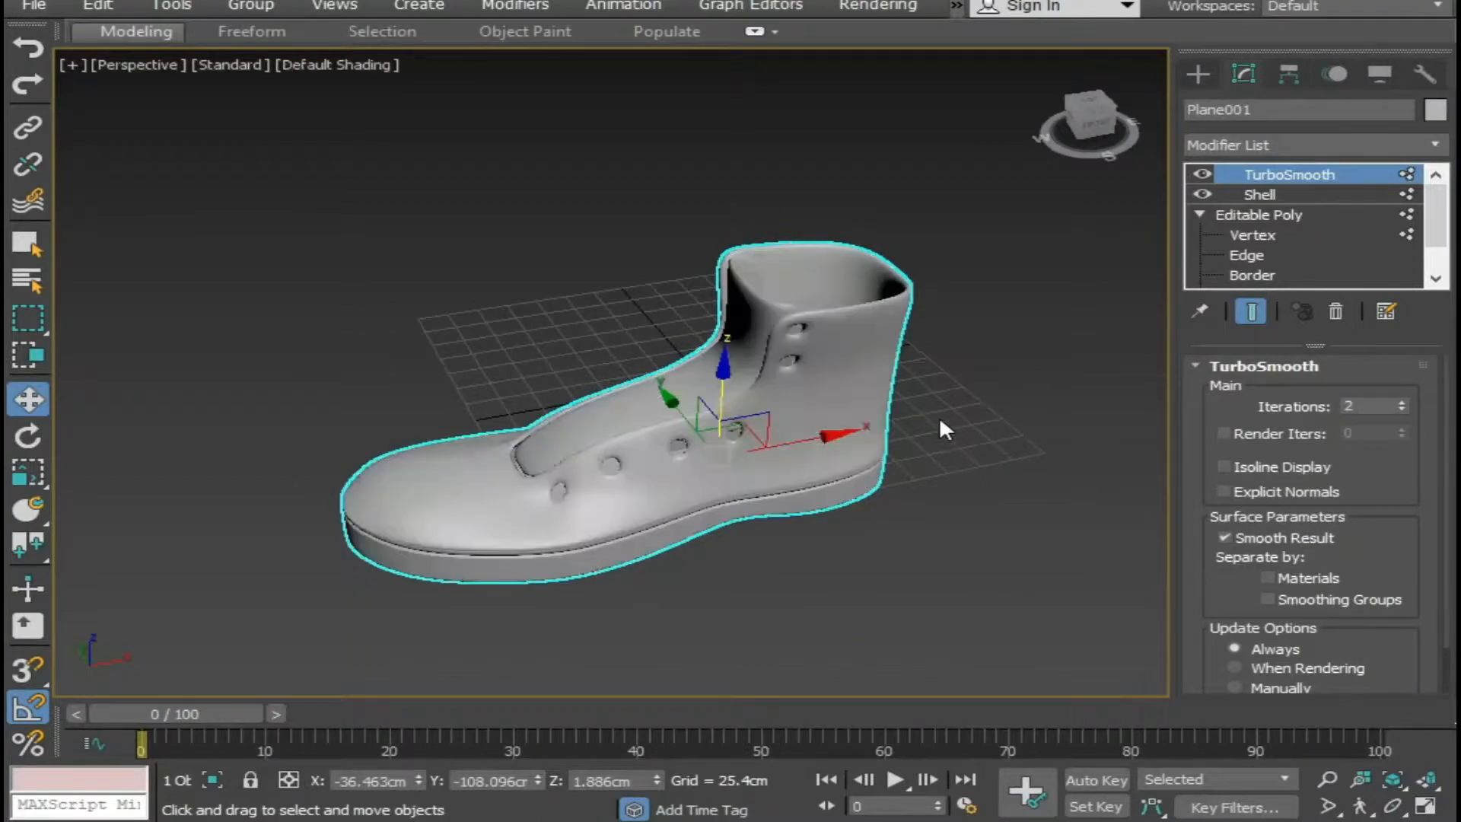
pyautogui.keyDown('alt'); pyautogui.moveTo(941, 426); pyautogui.dragTo(702, 461, button='middle'); pyautogui.keyUp('alt')
pyautogui.scroll(4, 744, 447)
pyautogui.keyDown('alt'); pyautogui.moveTo(819, 424); pyautogui.dragTo(685, 525, button='middle'); pyautogui.keyUp('alt')
pyautogui.moveTo(802, 278); pyautogui.dragTo(755, 342, button='middle')
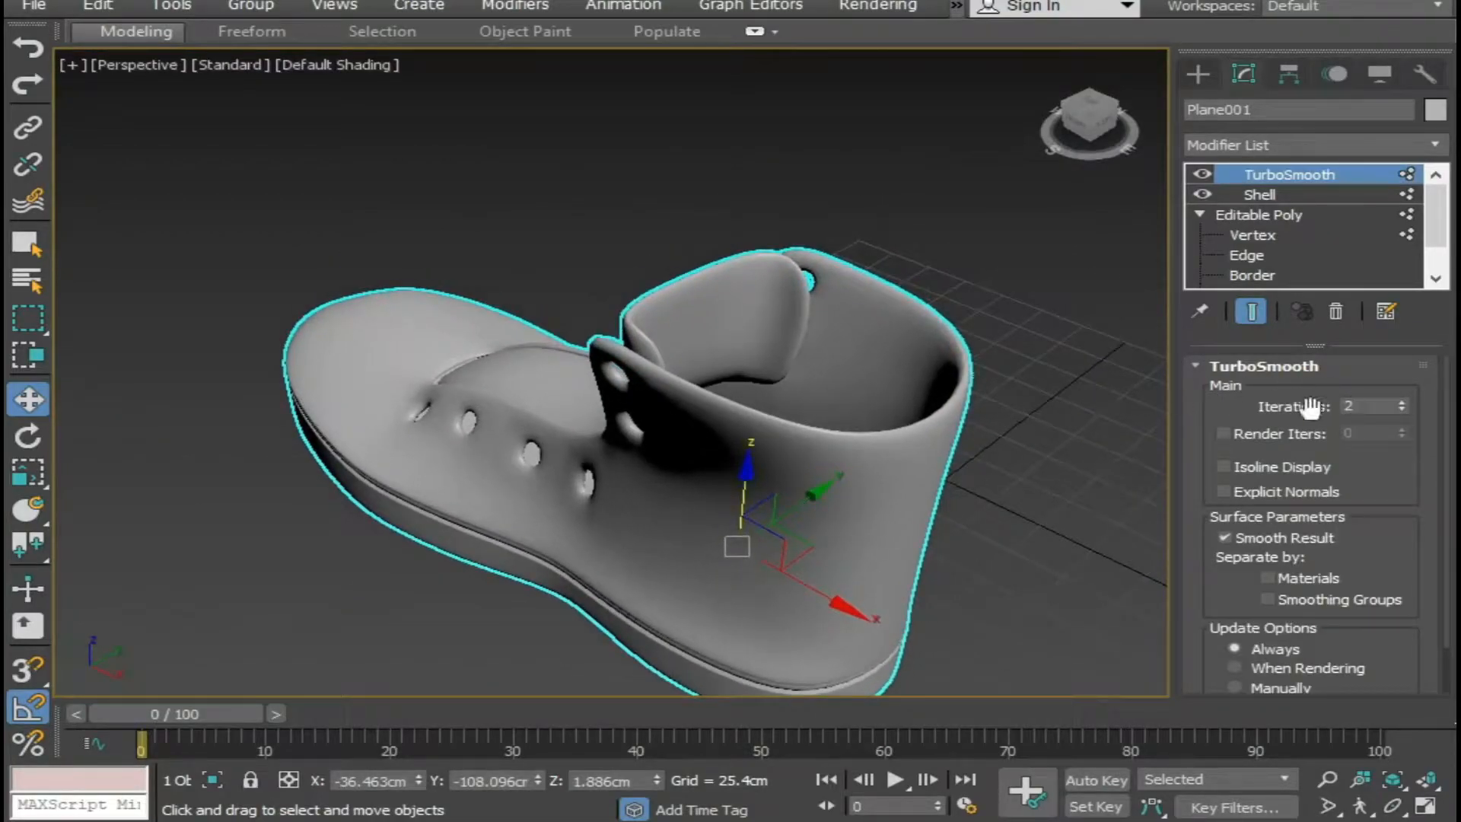
# Increase the Shell modifier's inner amount to 12 cm.
pyautogui.click(1287, 194)
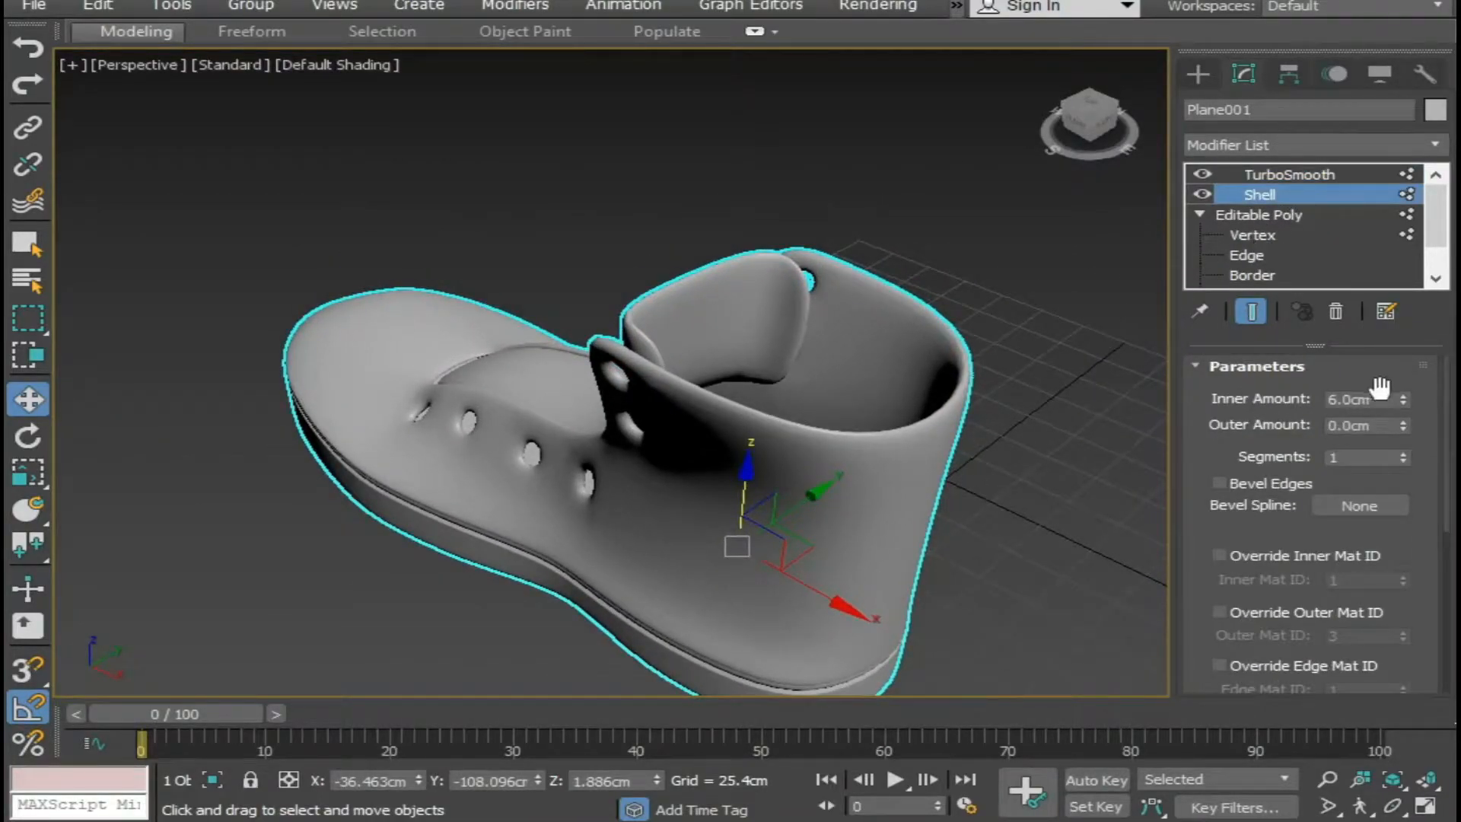
pyautogui.moveTo(1405, 396); pyautogui.dragTo(1405, 323)
pyautogui.keyDown('alt'); pyautogui.moveTo(1036, 320); pyautogui.dragTo(860, 315, button='middle'); pyautogui.keyUp('alt')
pyautogui.scroll(-5, 1013, 426)
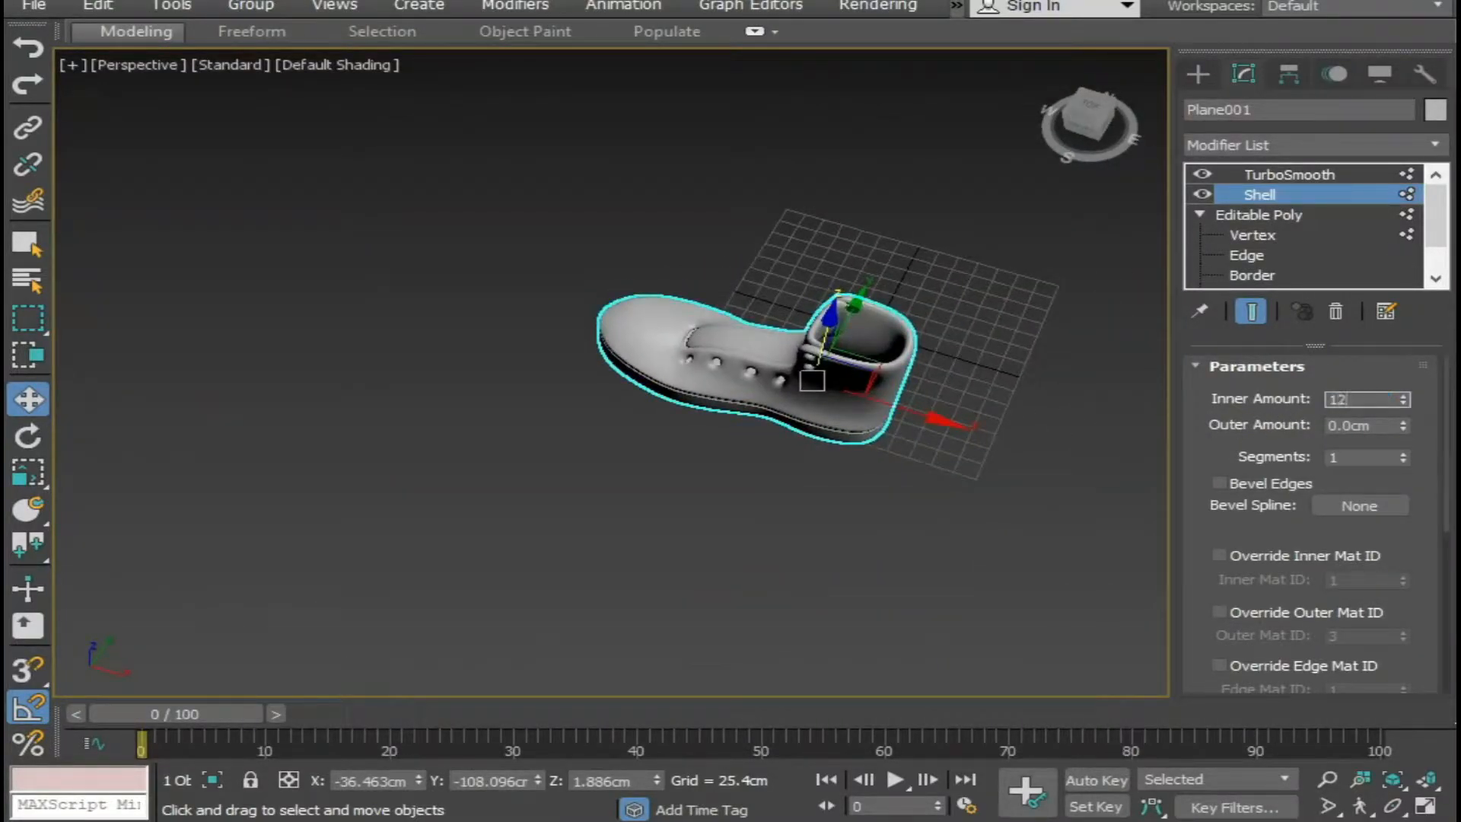
pyautogui.click(907, 556)
# Examine the thickened boot from several sides, including the collar, the lace holes and the front end of the tongue.
pyautogui.keyDown('alt'); pyautogui.moveTo(907, 556); pyautogui.dragTo(1058, 452, button='middle'); pyautogui.keyUp('alt')
pyautogui.scroll(3, 969, 454)
pyautogui.scroll(-3, 926, 437)
pyautogui.keyDown('alt'); pyautogui.moveTo(926, 437); pyautogui.dragTo(1103, 427, button='middle'); pyautogui.keyUp('alt')
pyautogui.scroll(3, 887, 473)
pyautogui.keyDown('alt'); pyautogui.moveTo(866, 463); pyautogui.dragTo(624, 450, button='middle'); pyautogui.keyUp('alt')
pyautogui.moveTo(884, 522); pyautogui.dragTo(615, 525, button='middle')
pyautogui.scroll(-4, 655, 517)
pyautogui.scroll(3, 615, 525)
pyautogui.click(551, 467)
pyautogui.moveTo(551, 466)
pyautogui.keyDown('alt'); pyautogui.mouseDown(button='middle')
pyautogui.moveTo(532, 502)
pyautogui.moveTo(537, 489)
pyautogui.mouseUp(button='middle'); pyautogui.keyUp('alt')
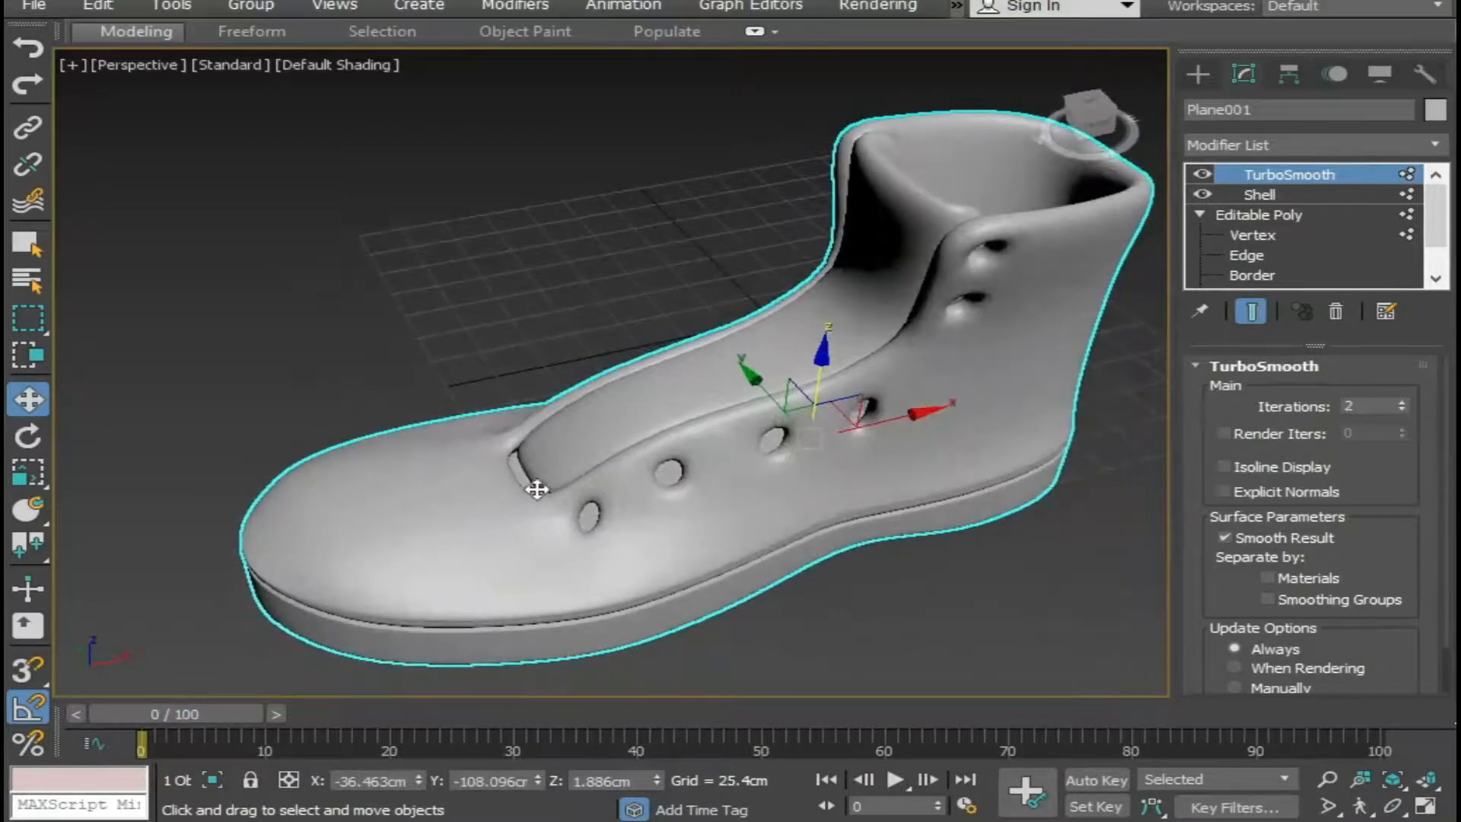
# Open the Editable Poly's vertex level and switch to wireframe display around the front end of the tongue.
pyautogui.click(1263, 193)
pyautogui.click(1251, 236)
pyautogui.scroll(5, 624, 464)
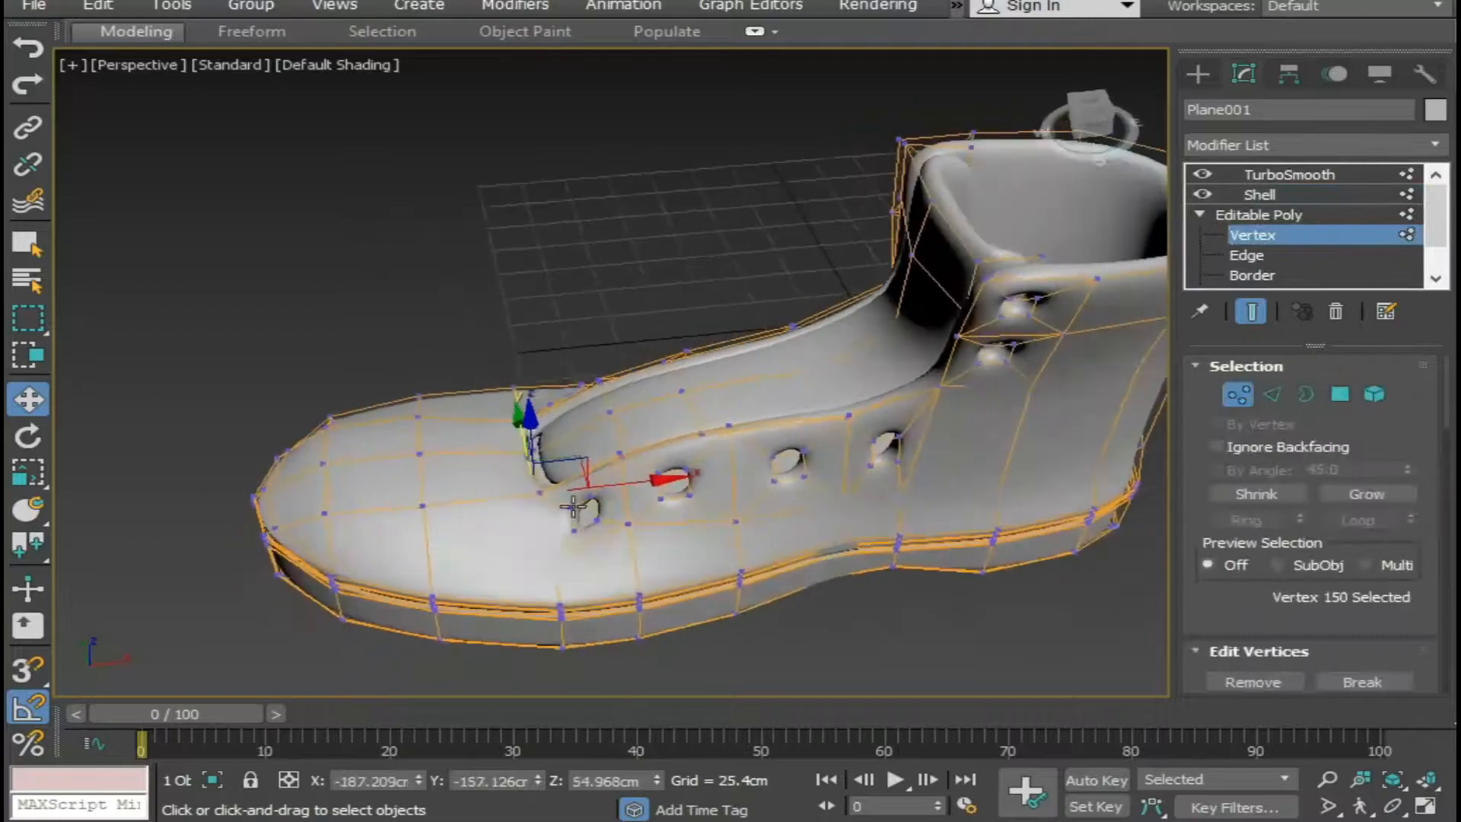
pyautogui.keyDown('alt'); pyautogui.moveTo(600, 432); pyautogui.dragTo(556, 457, button='middle'); pyautogui.keyUp('alt')
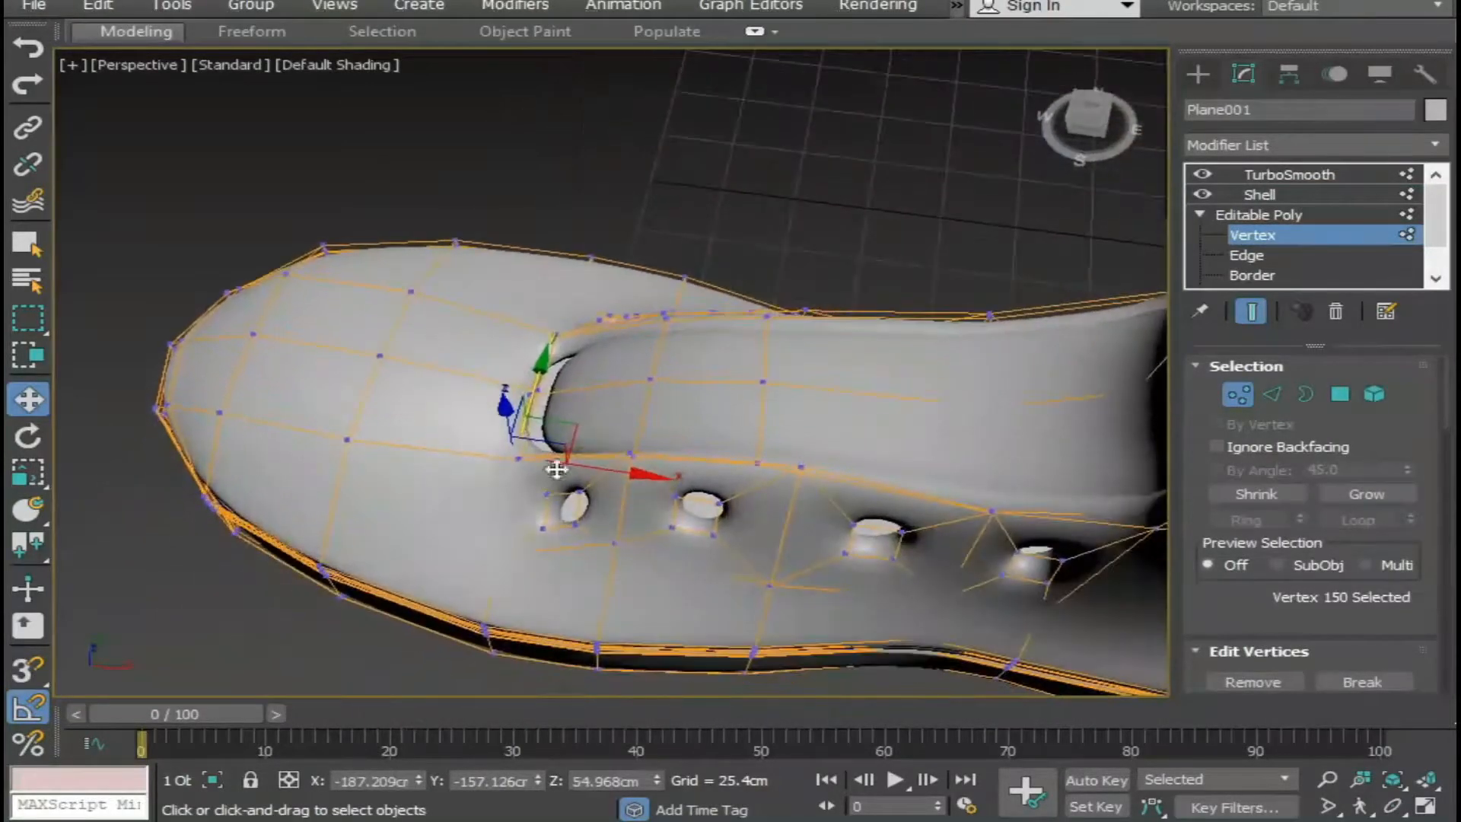
pyautogui.click(618, 409)
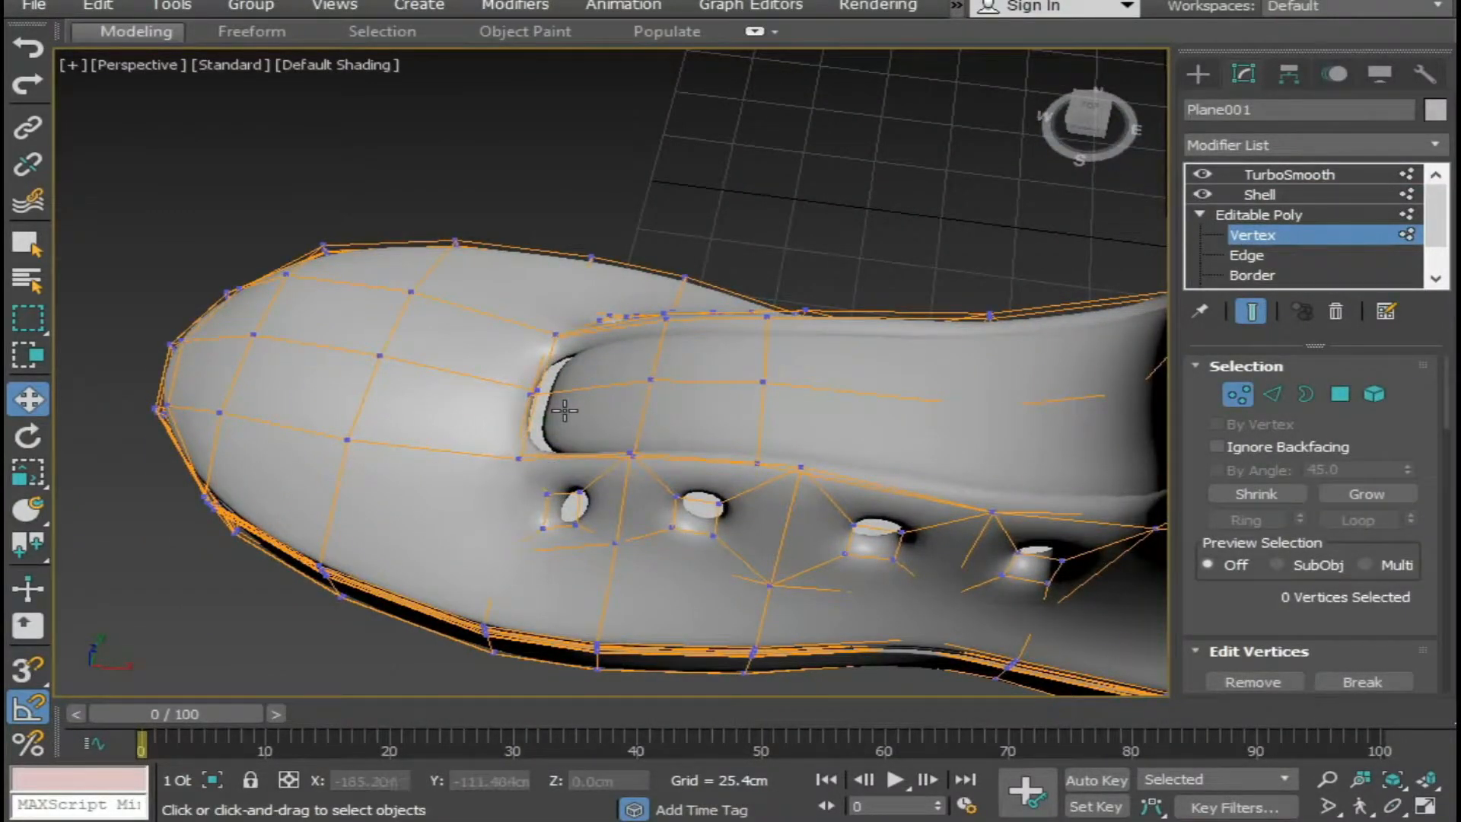
pyautogui.press('F3')
pyautogui.keyDown('alt'); pyautogui.moveTo(583, 445); pyautogui.dragTo(554, 518, button='middle'); pyautogui.keyUp('alt')
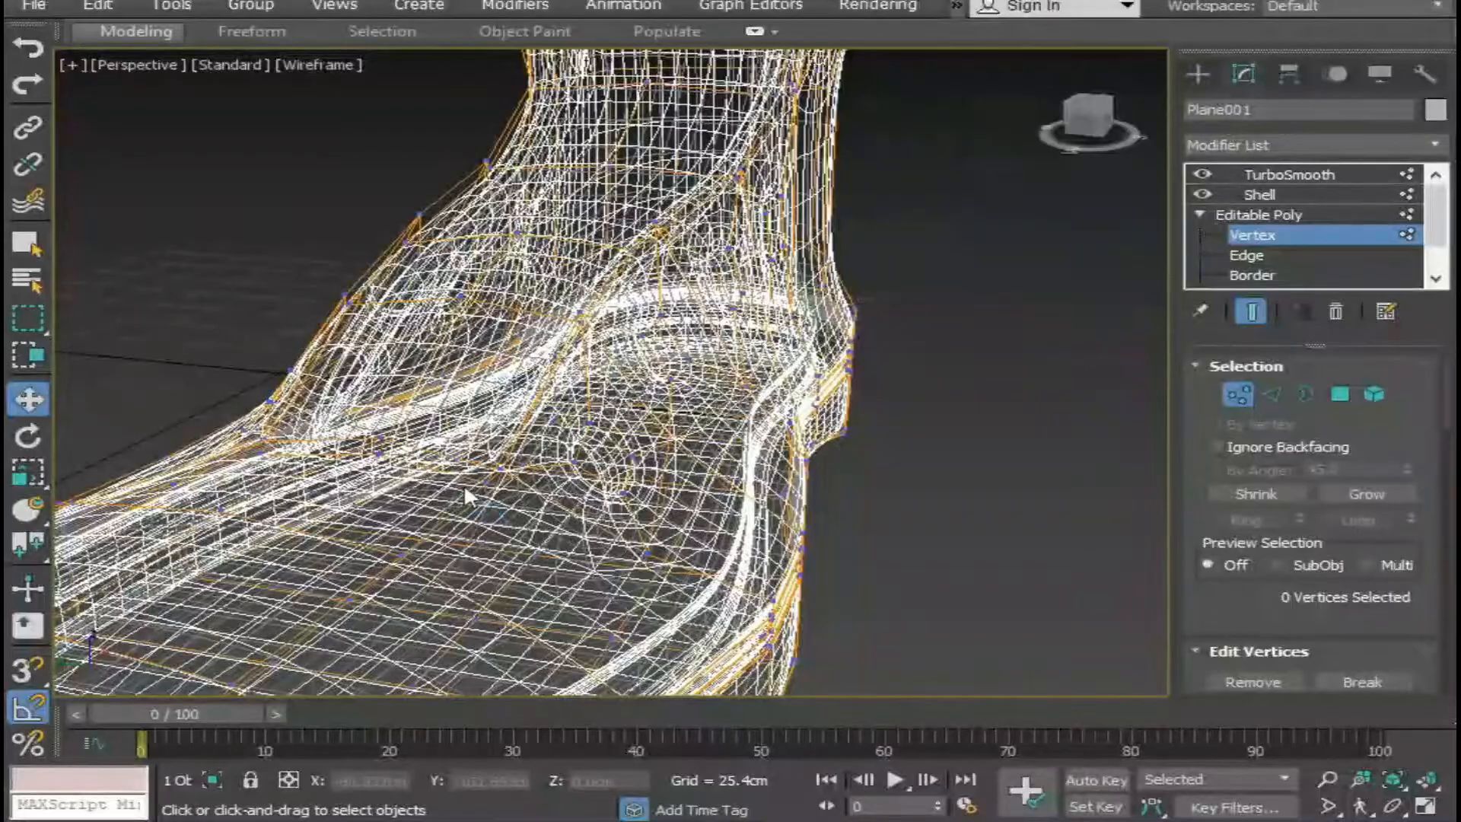
# Select the three vertices at the tongue's front end, move them toward the toe under the upper, and restore shaded display.
pyautogui.click(488, 482)
pyautogui.moveTo(448, 496); pyautogui.dragTo(678, 480, button='middle')
pyautogui.keyDown('ctrl'); pyautogui.click(456, 439); pyautogui.keyUp('ctrl')
pyautogui.keyDown('ctrl'); pyautogui.click(343, 487); pyautogui.keyUp('ctrl')
pyautogui.moveTo(347, 489)
pyautogui.keyDown('alt'); pyautogui.mouseDown(button='middle')
pyautogui.moveTo(487, 540)
pyautogui.moveTo(685, 504)
pyautogui.moveTo(694, 529)
pyautogui.moveTo(694, 498)
pyautogui.moveTo(673, 589)
pyautogui.moveTo(597, 612)
pyautogui.moveTo(663, 505)
pyautogui.mouseUp(button='middle'); pyautogui.keyUp('alt')
pyautogui.press('F3')
pyautogui.moveTo(666, 485); pyautogui.dragTo(639, 519)
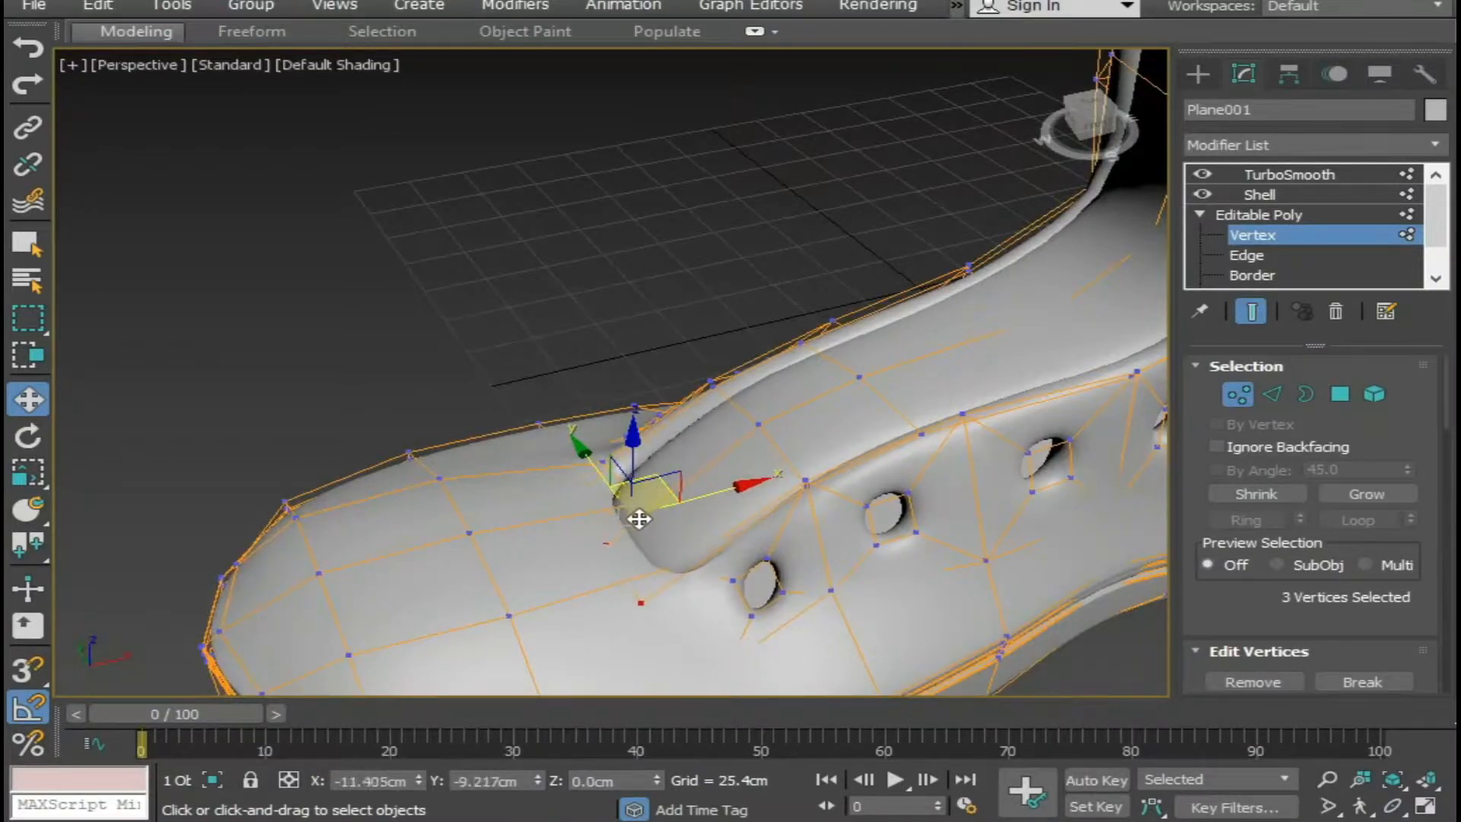
pyautogui.click(701, 335)
pyautogui.keyDown('alt'); pyautogui.moveTo(701, 335); pyautogui.dragTo(646, 522, button='middle'); pyautogui.keyUp('alt')
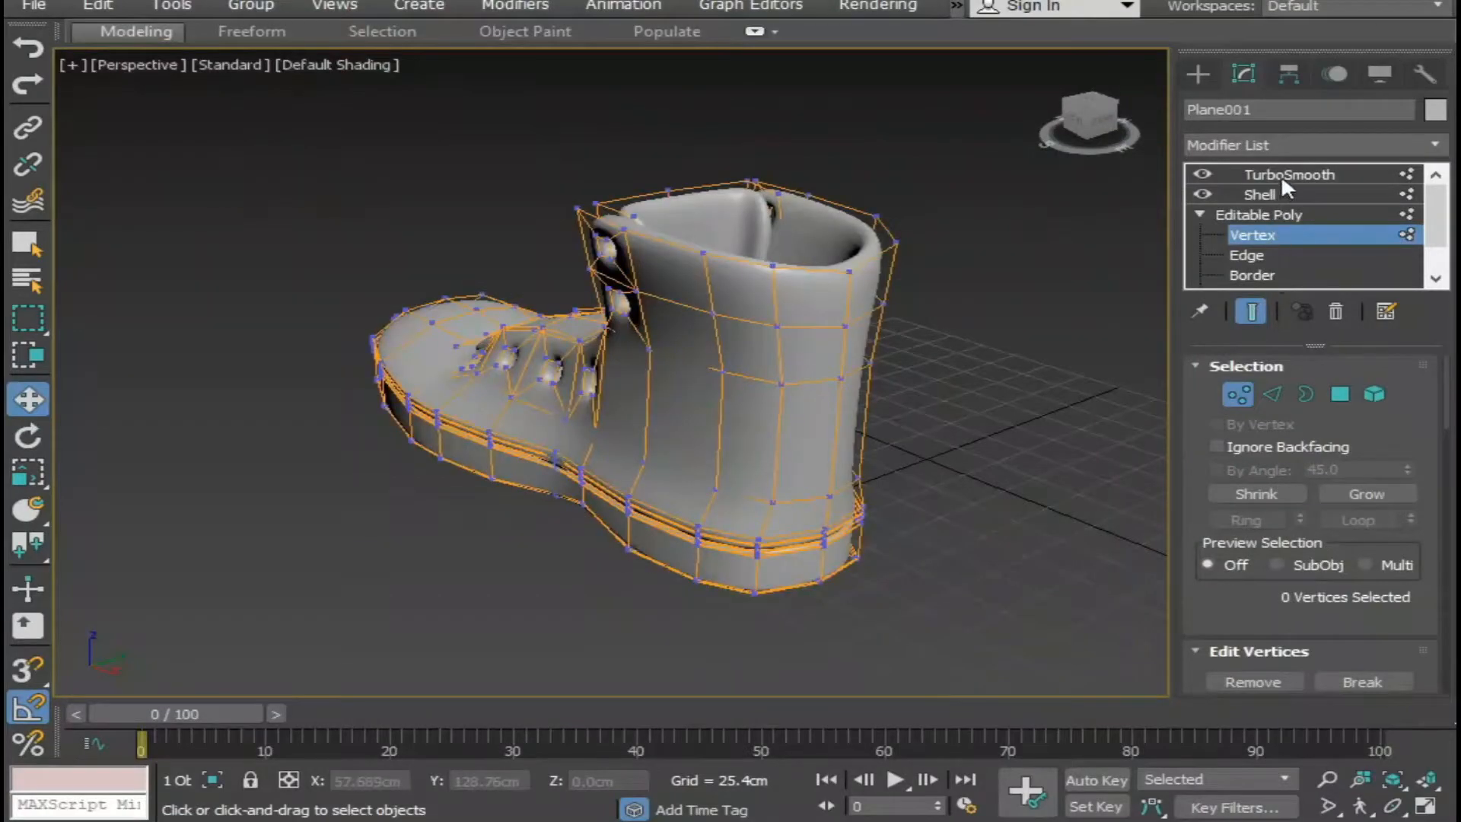
# Leave vertex editing and examine the smoothed boot from several sides, then reselect it.
pyautogui.click(1284, 177)
pyautogui.click(1117, 254)
pyautogui.keyDown('alt'); pyautogui.moveTo(875, 354); pyautogui.dragTo(1062, 361, button='middle'); pyautogui.keyUp('alt')
pyautogui.scroll(4, 1058, 373)
pyautogui.moveTo(1054, 377); pyautogui.dragTo(783, 415, button='middle')
pyautogui.scroll(3, 763, 409)
pyautogui.scroll(-3, 761, 409)
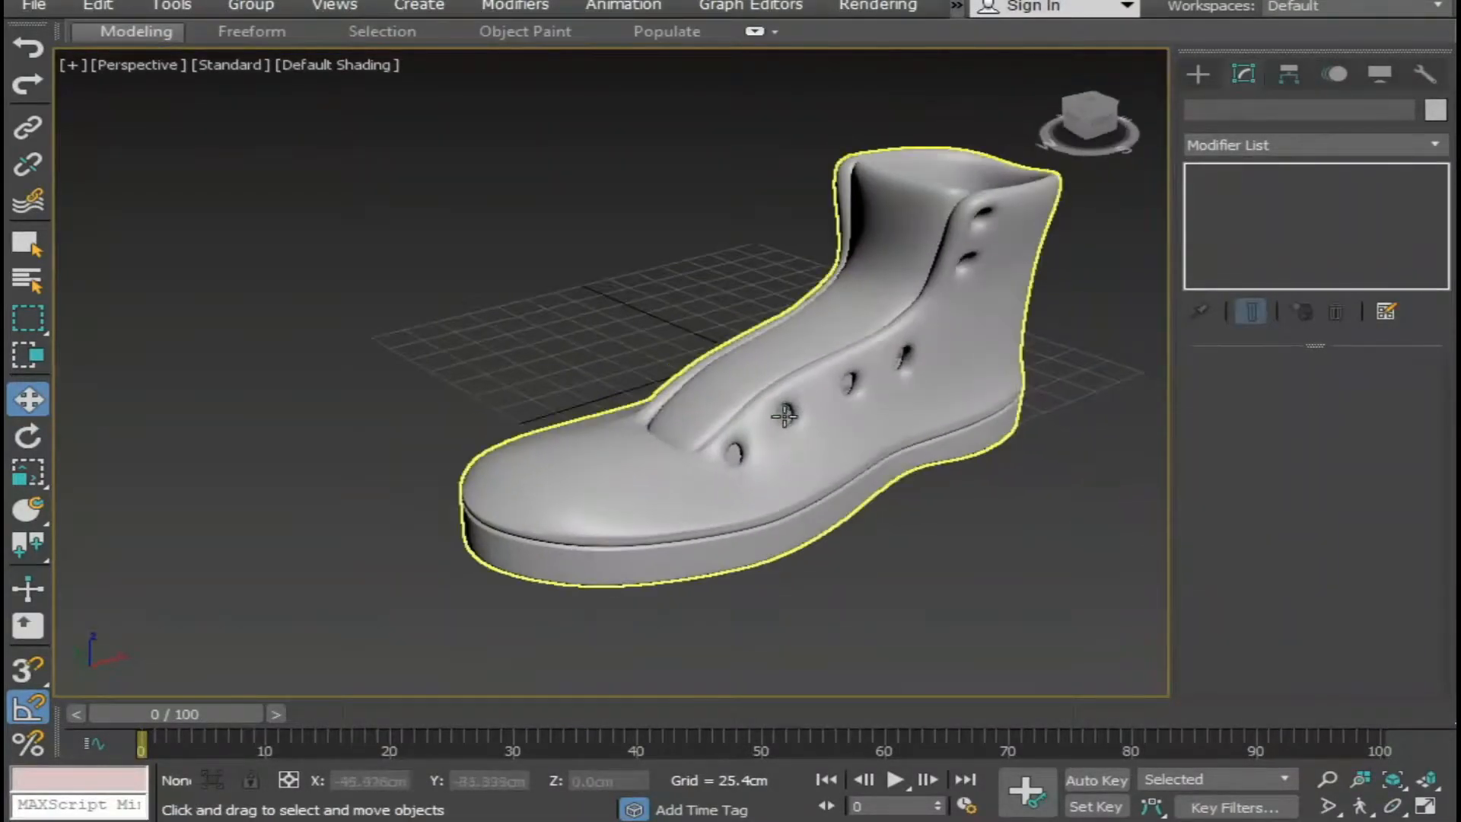
pyautogui.click(885, 425)
# Inspect the unsmoothed base mesh around the lace holes at vertex level with the end result hidden, then return to Shell.
pyautogui.scroll(4, 945, 398)
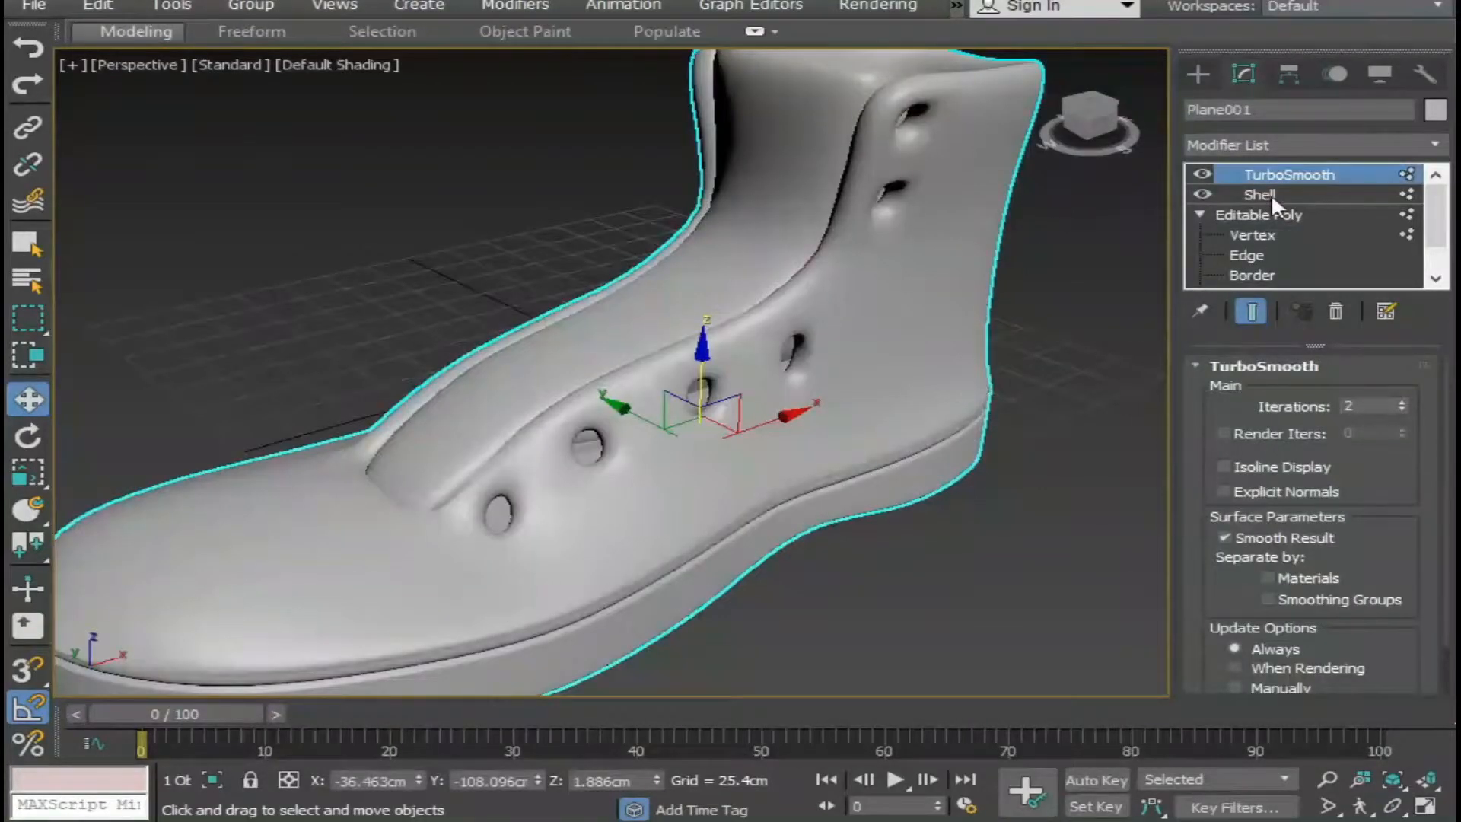
pyautogui.click(1253, 236)
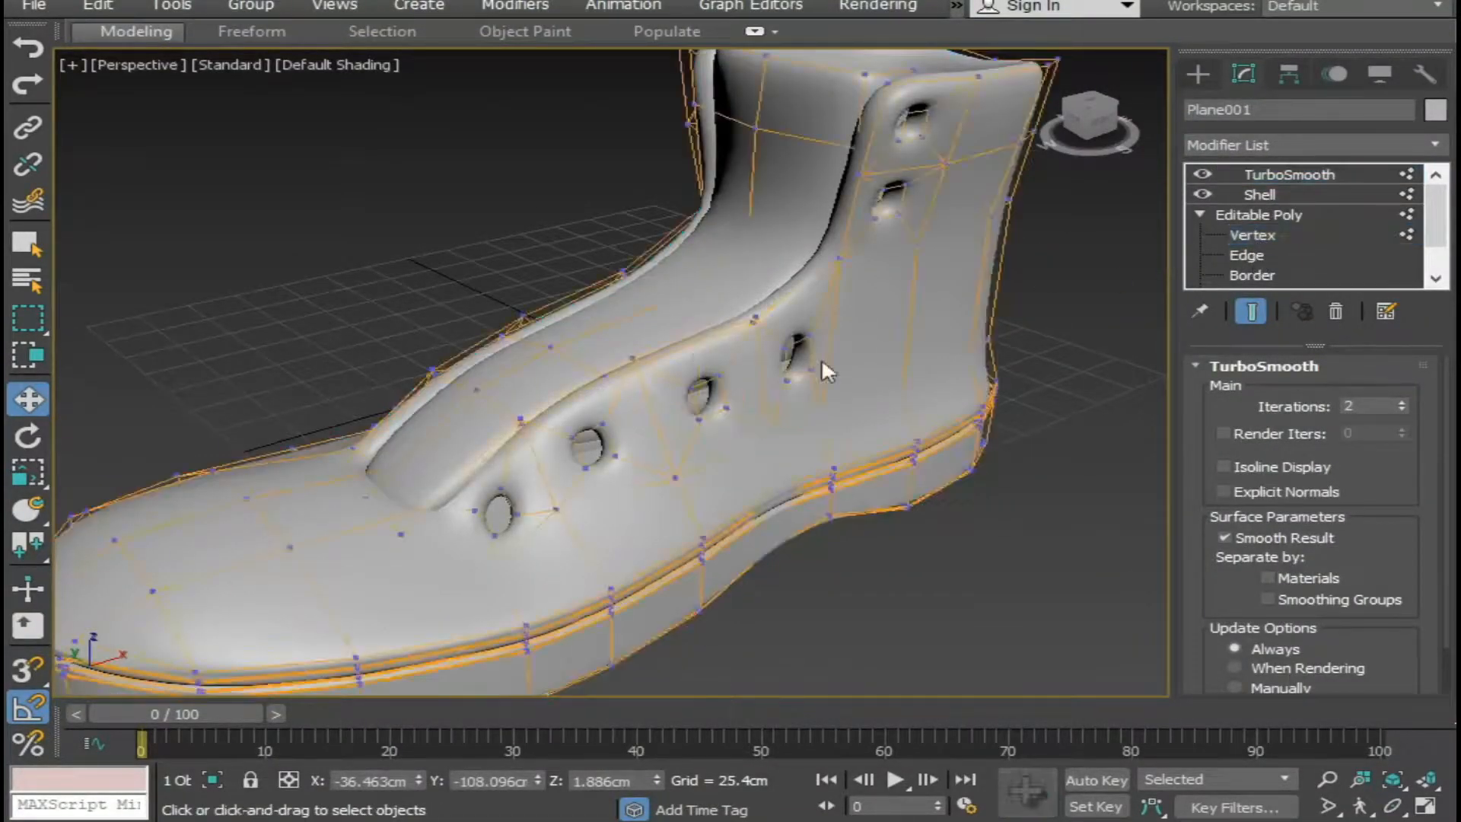
pyautogui.click(1250, 312)
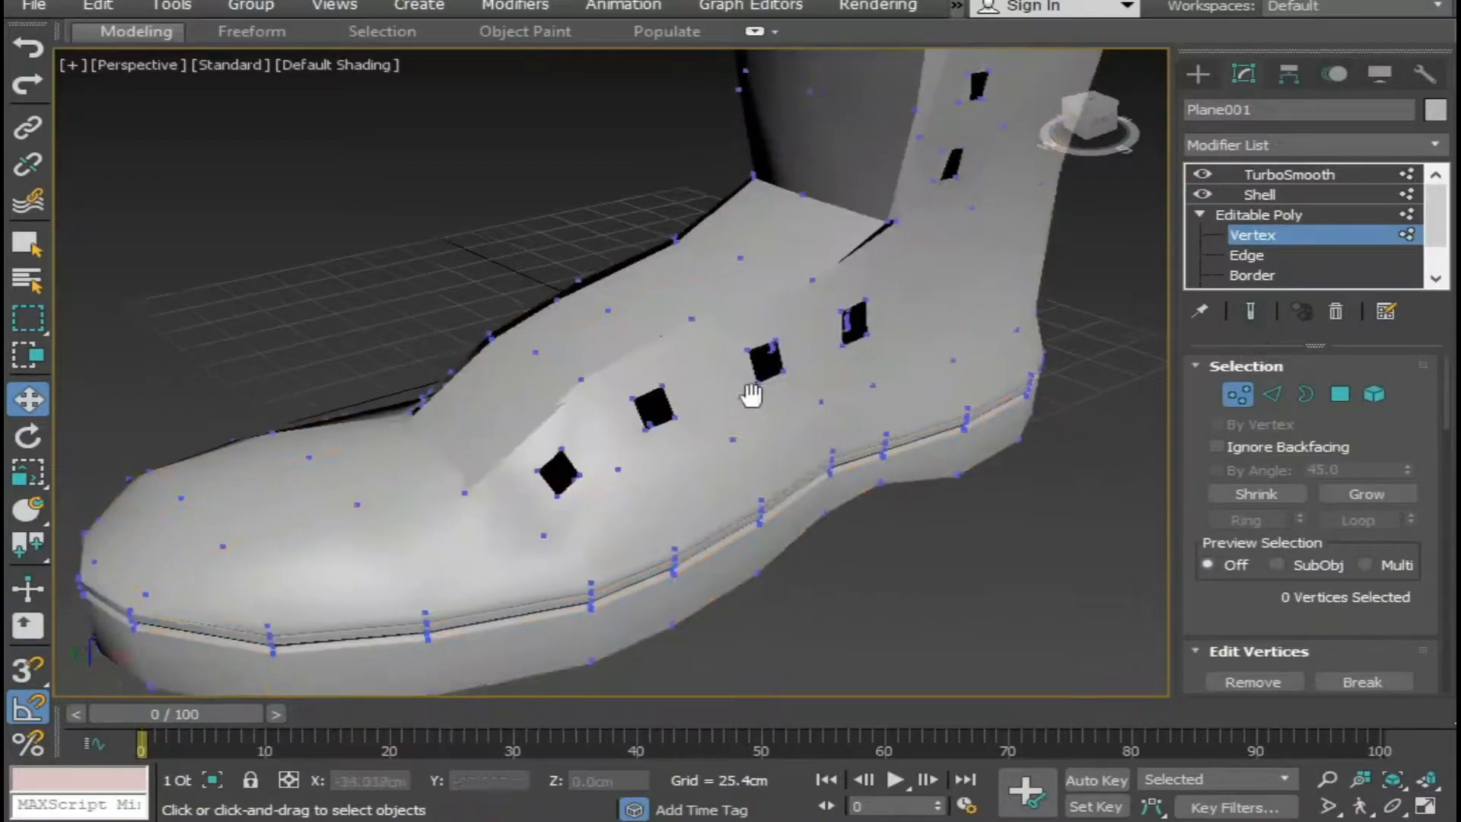
pyautogui.scroll(5, 681, 414)
pyautogui.keyDown('alt'); pyautogui.moveTo(682, 416); pyautogui.dragTo(719, 421, button='middle'); pyautogui.keyUp('alt')
pyautogui.click(1257, 195)
pyautogui.scroll(-4, 646, 450)
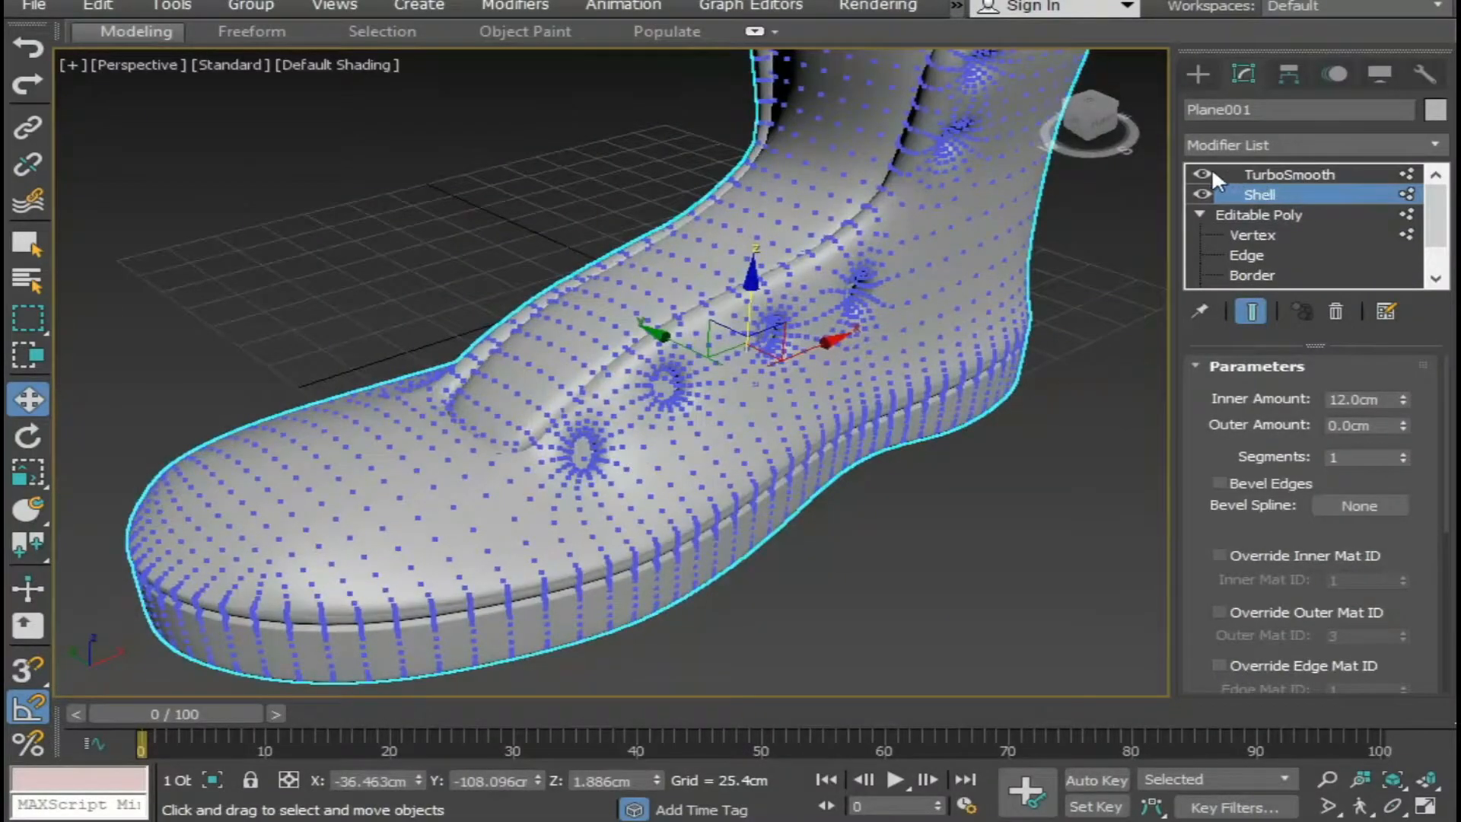
# Delete the TurboSmooth modifier from the boot's stack.
pyautogui.click(1304, 178)
pyautogui.click(1338, 312)
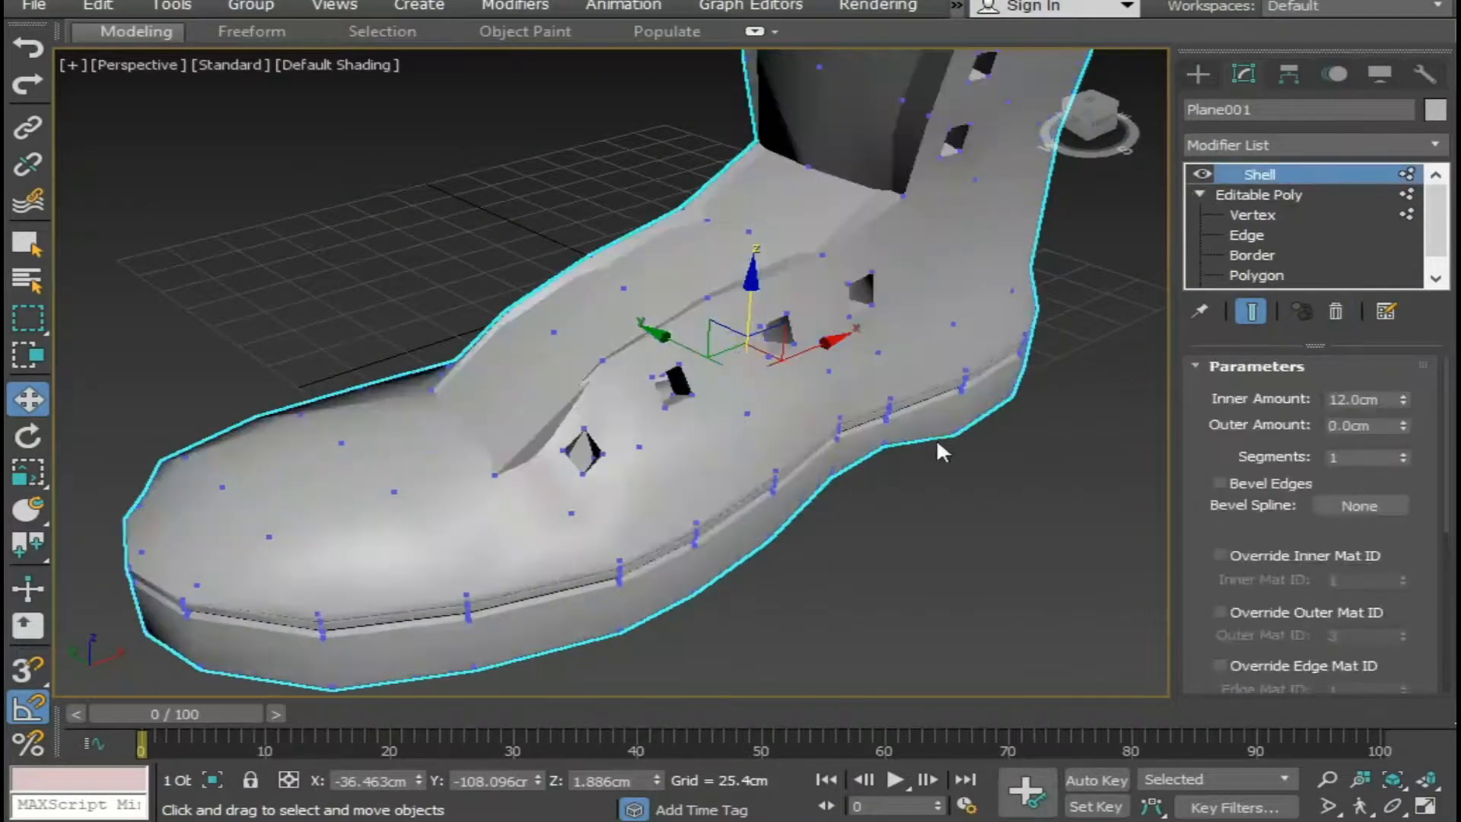
pyautogui.scroll(2, 938, 439)
# Collapse the boot's entire modifier stack to bake in the Shell thickness.
pyautogui.rightClick(775, 415)
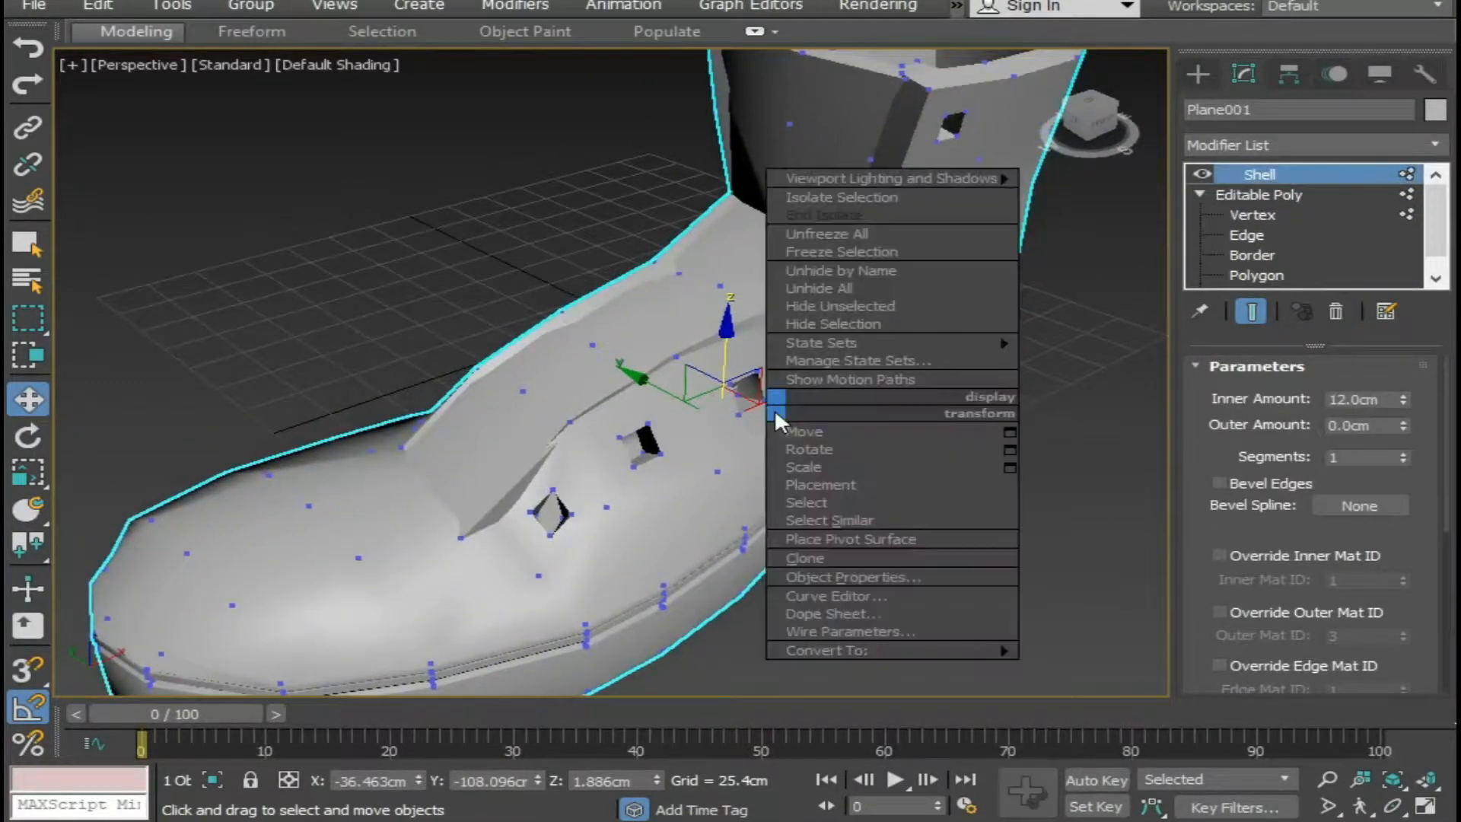
pyautogui.click(1263, 169)
pyautogui.rightClick(1277, 175)
pyautogui.click(1142, 411)
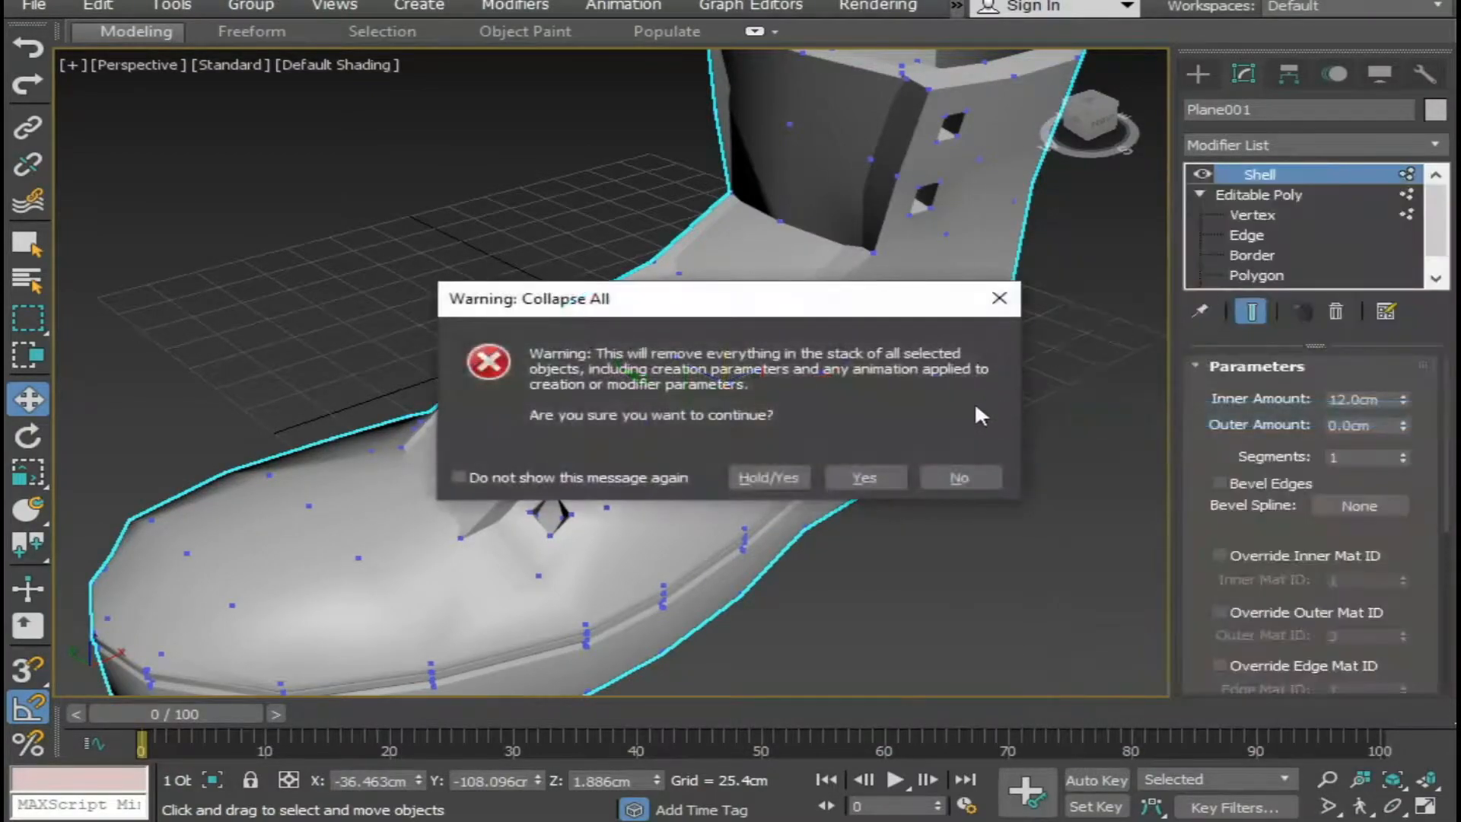
pyautogui.click(865, 478)
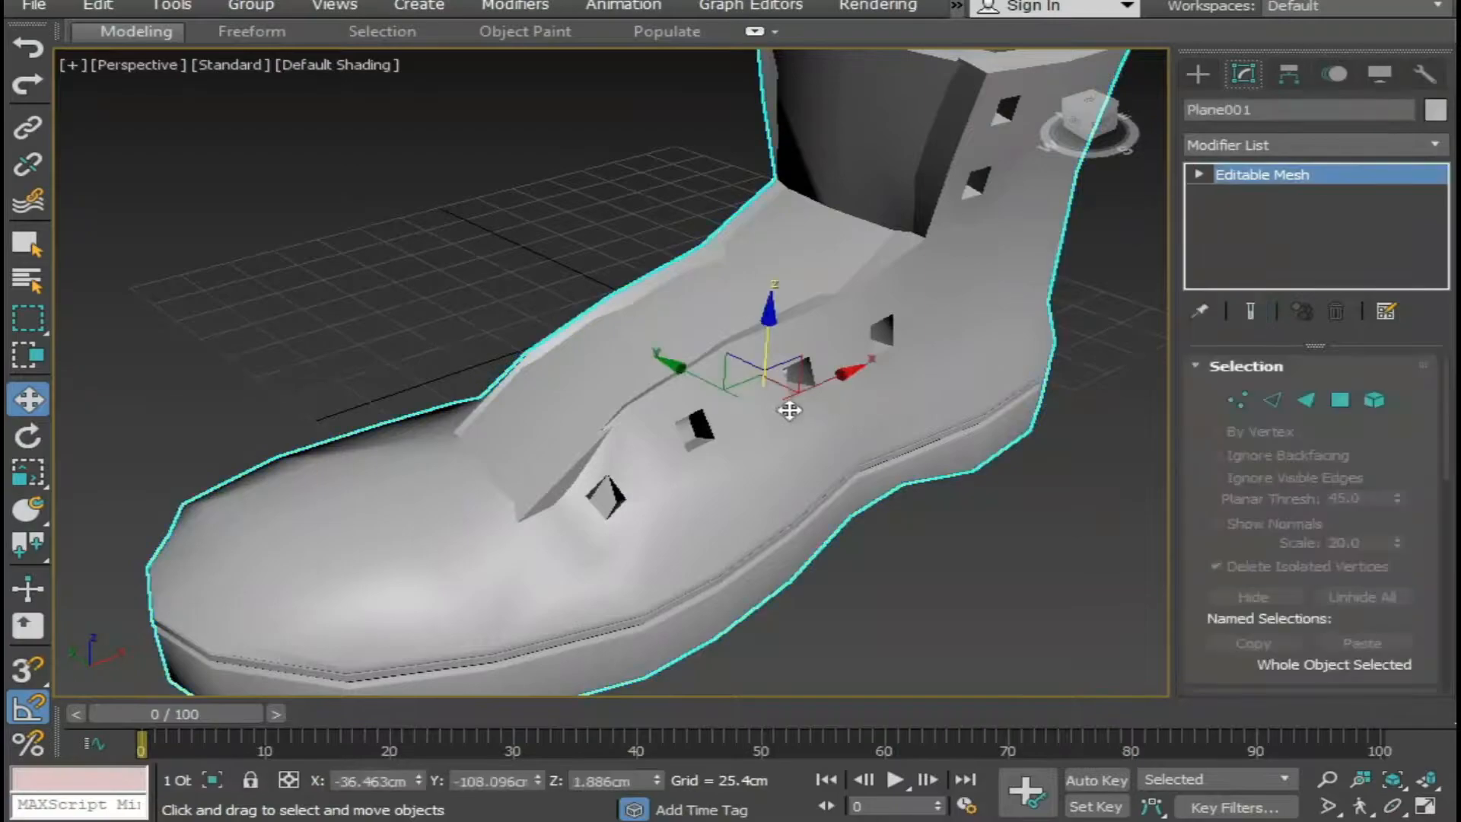
# Select the collapsed boot and convert it to an Editable Poly.
pyautogui.moveTo(789, 410); pyautogui.dragTo(835, 383, button='middle')
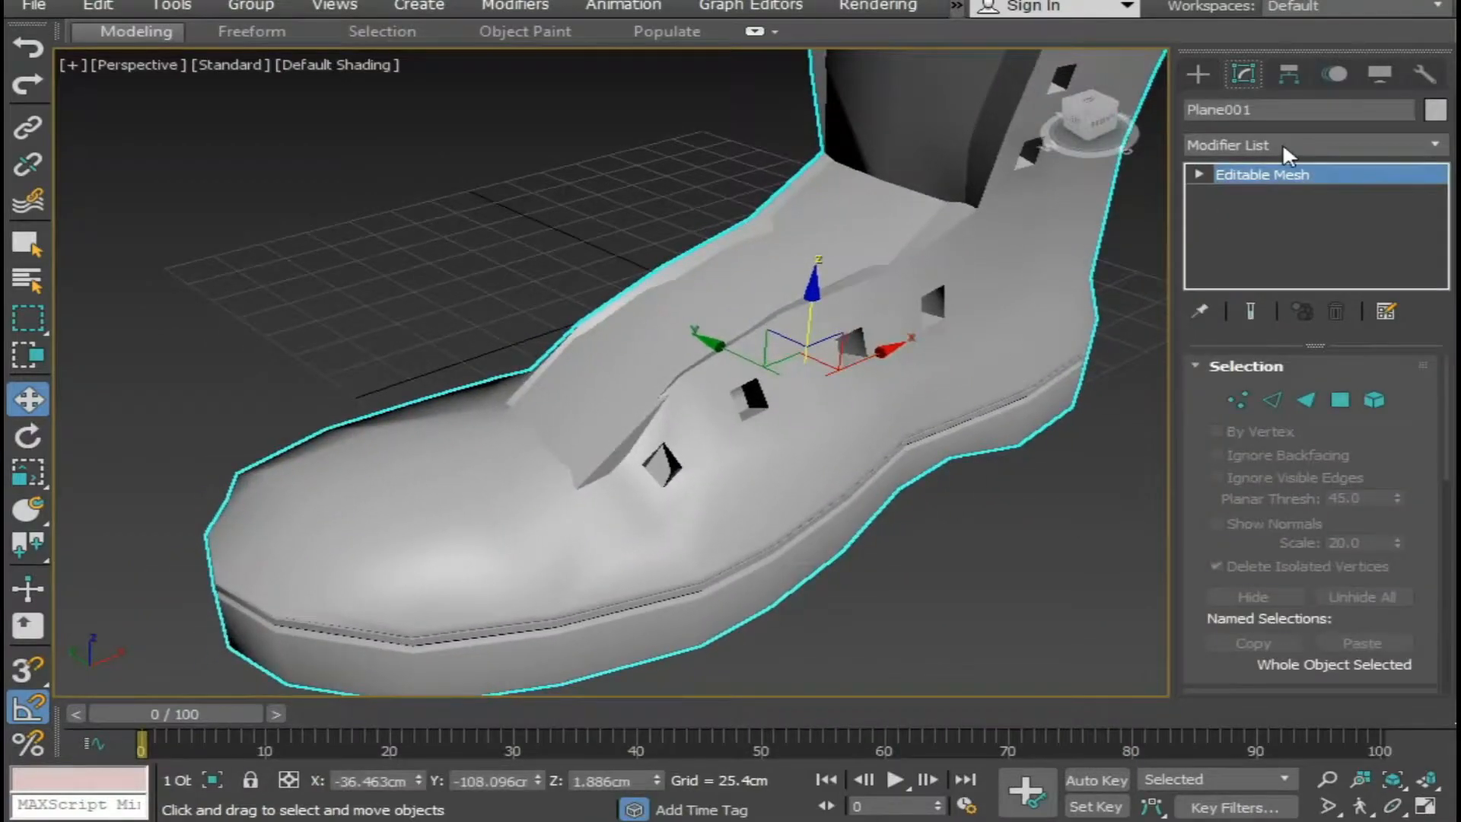
pyautogui.rightClick(854, 336)
pyautogui.moveTo(997, 580)
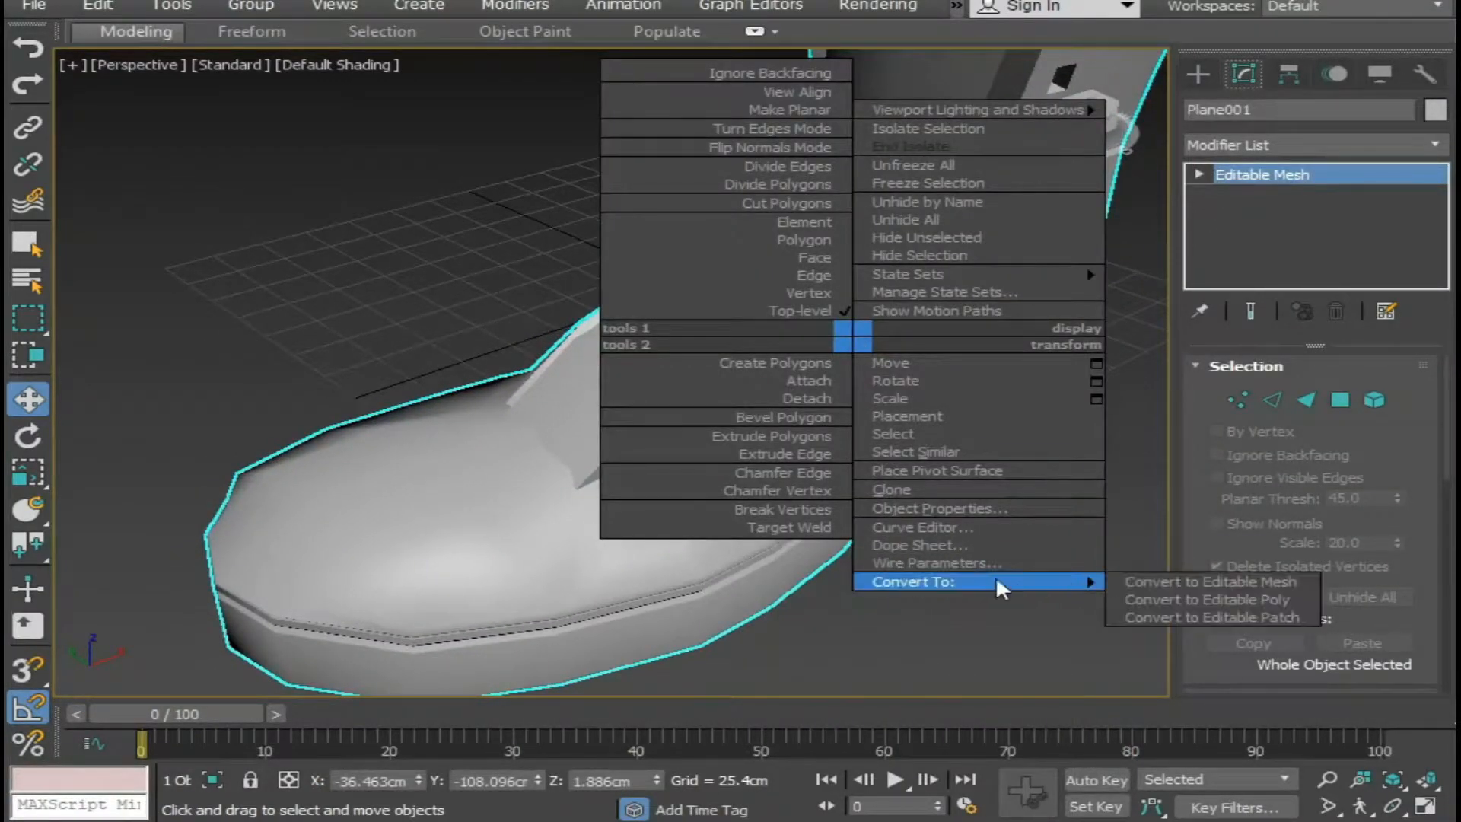
pyautogui.click(1210, 598)
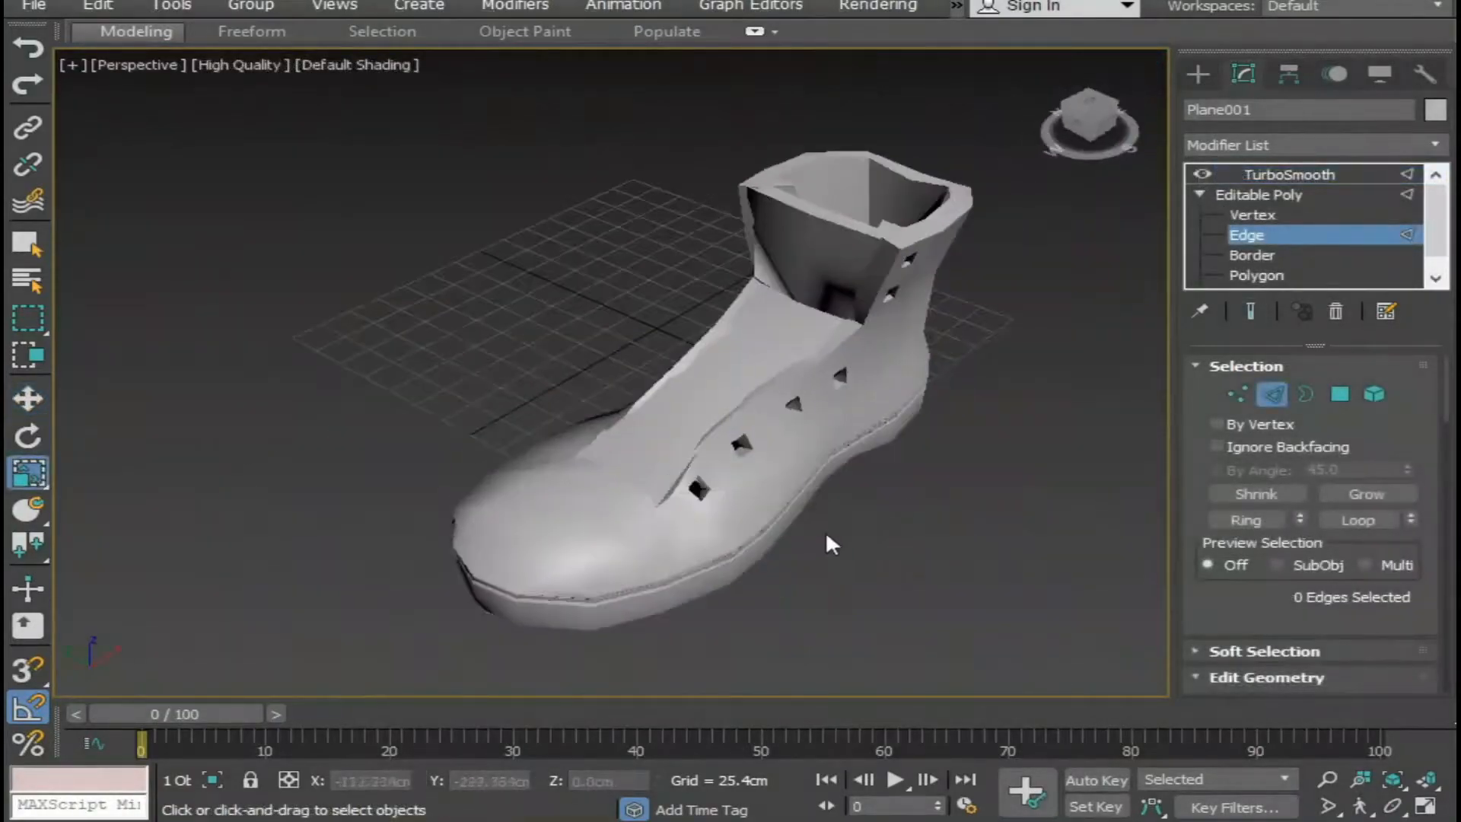
# Show edged faces and select the four outer edges around the lace hole nearest the toe.
pyautogui.scroll(5, 825, 531)
pyautogui.click(603, 455)
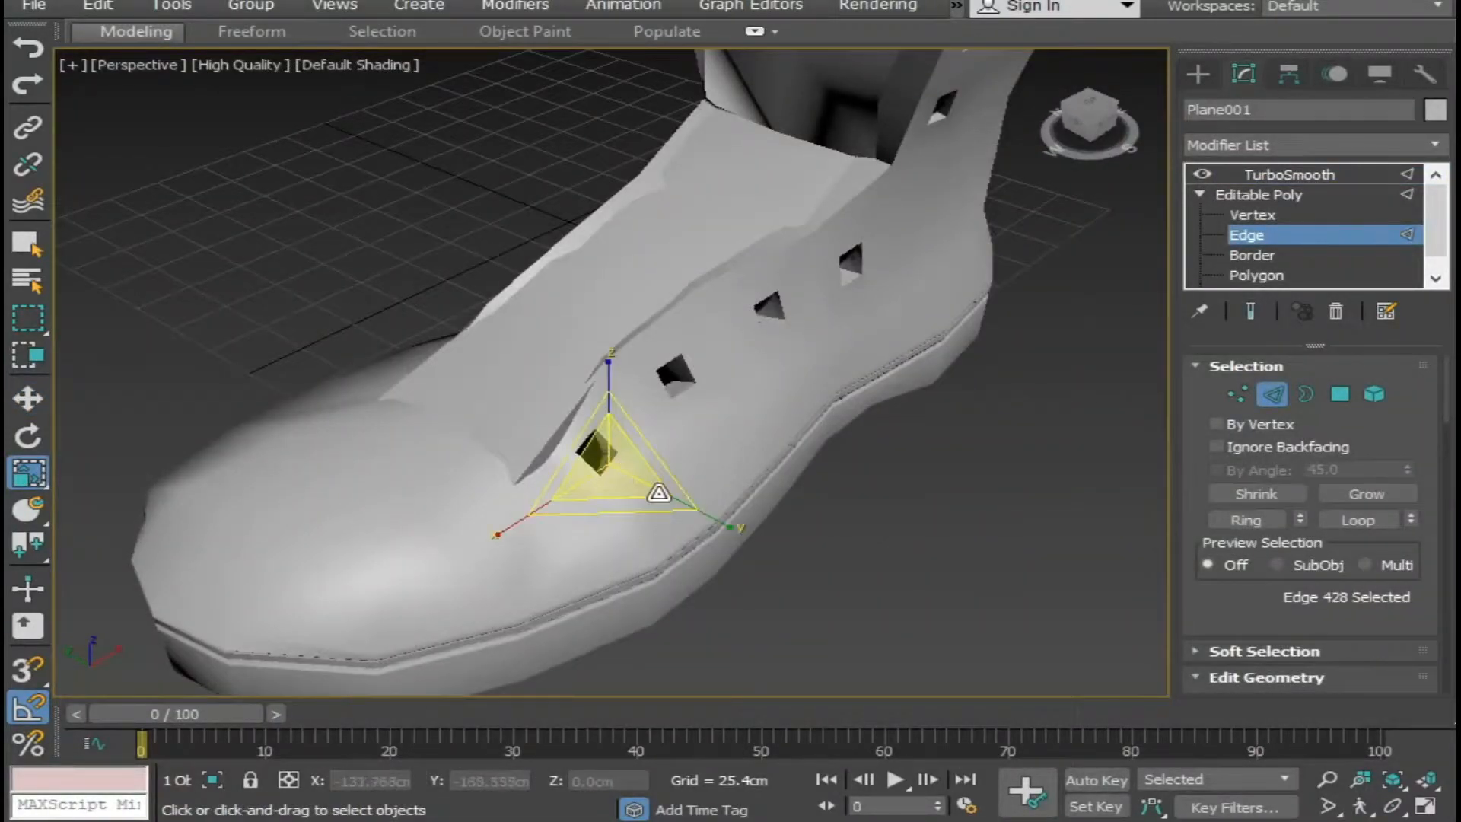
pyautogui.press('F4')
pyautogui.keyDown('alt'); pyautogui.moveTo(522, 587); pyautogui.dragTo(553, 549, button='middle'); pyautogui.keyUp('alt')
pyautogui.scroll(3, 553, 548)
pyautogui.keyDown('ctrl'); pyautogui.click(637, 427); pyautogui.keyUp('ctrl')
pyautogui.keyDown('ctrl'); pyautogui.click(637, 396); pyautogui.keyUp('ctrl')
pyautogui.keyDown('ctrl'); pyautogui.click(661, 394); pyautogui.keyUp('ctrl')
pyautogui.moveTo(760, 508); pyautogui.dragTo(690, 515, button='middle')
pyautogui.click(568, 449)
pyautogui.click(567, 411)
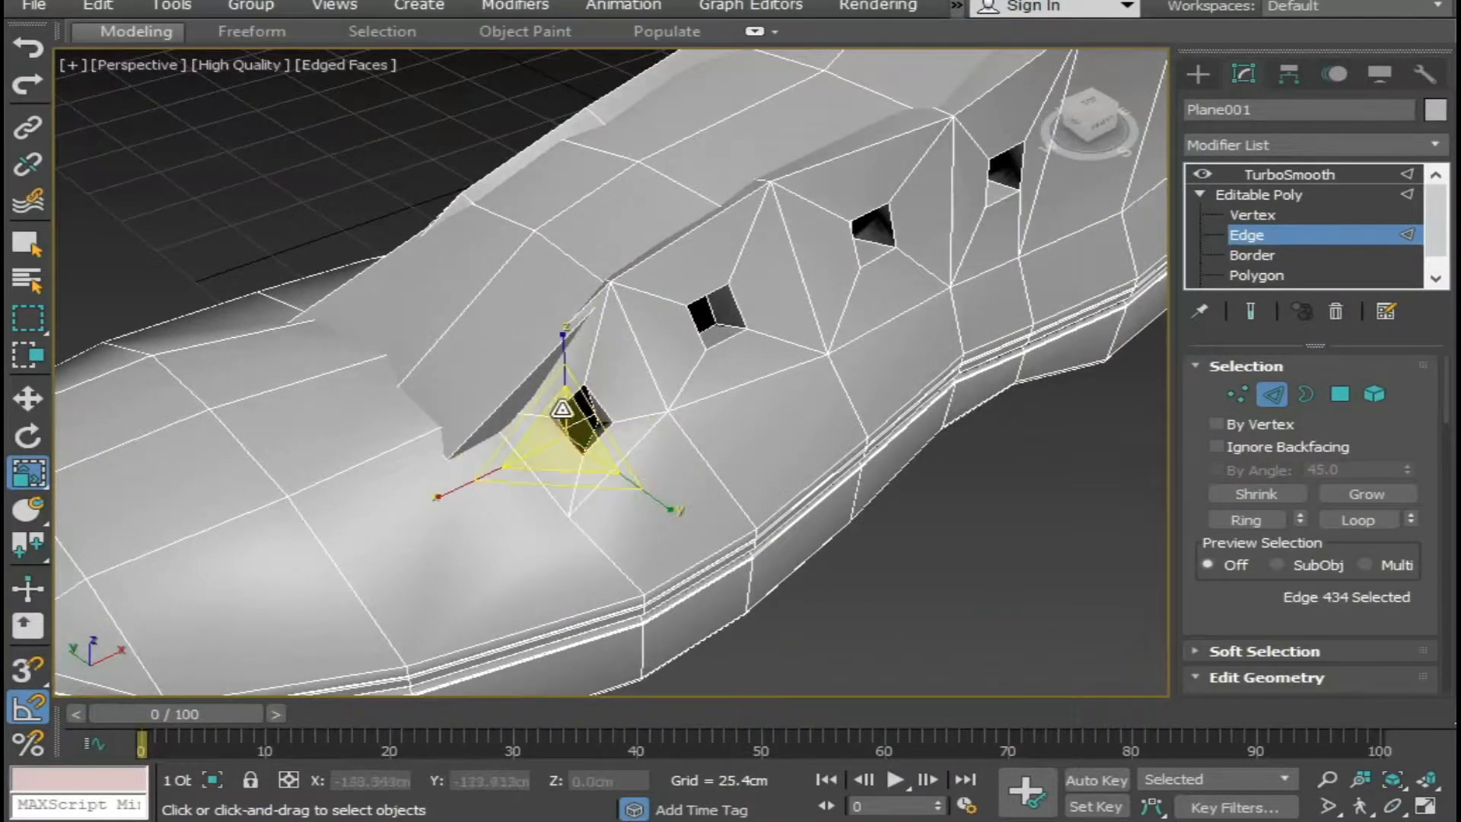
pyautogui.keyDown('ctrl'); pyautogui.click(597, 397); pyautogui.keyUp('ctrl')
pyautogui.keyDown('ctrl'); pyautogui.click(597, 399); pyautogui.keyUp('ctrl')
pyautogui.keyDown('ctrl'); pyautogui.click(598, 436); pyautogui.keyUp('ctrl')
pyautogui.moveTo(649, 513); pyautogui.dragTo(600, 568, button='middle')
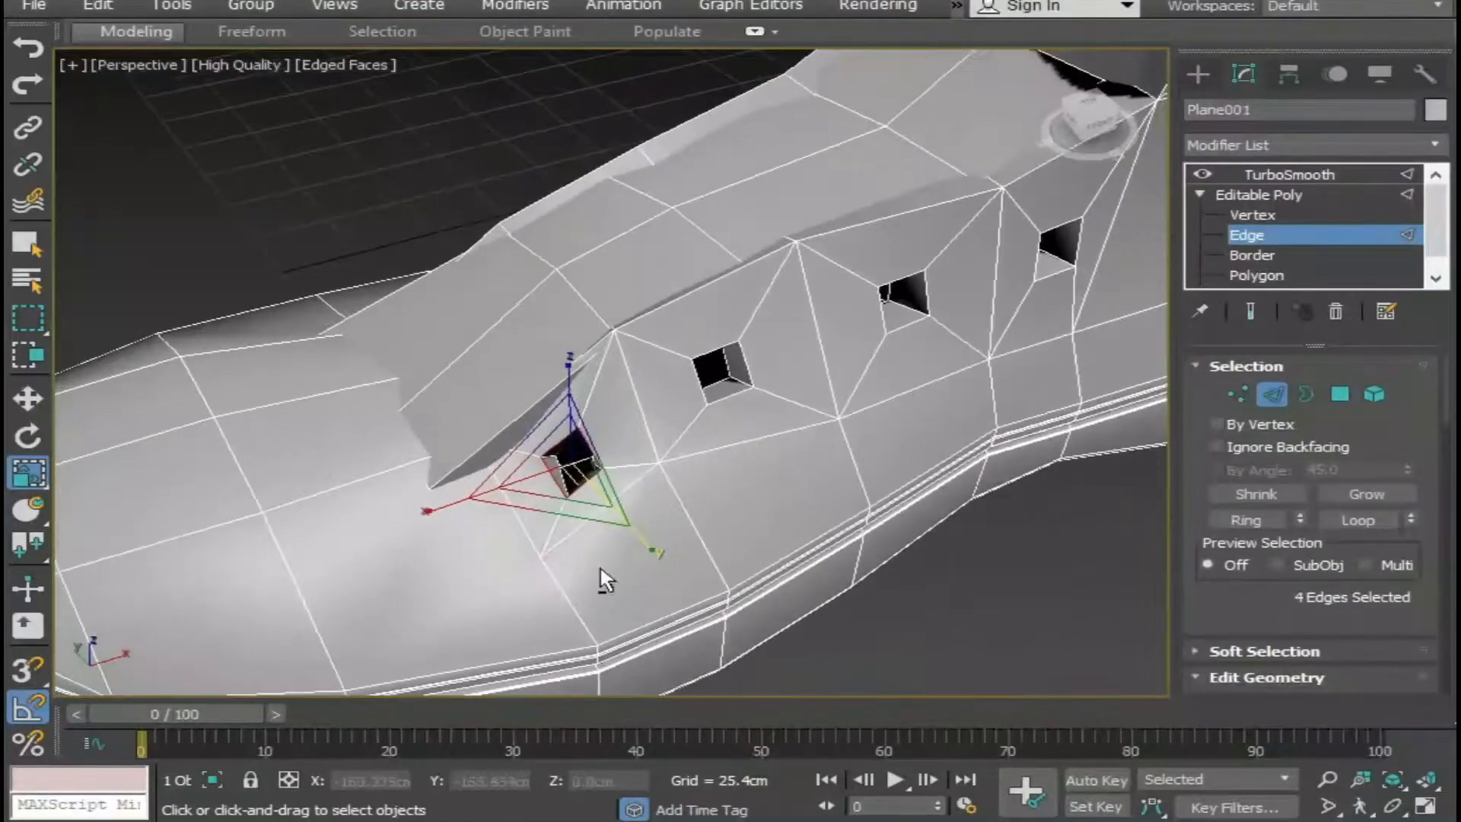
# Create a smooth spline shape from the four selected edges of the lace hole nearest the toe.
pyautogui.press('F3')
pyautogui.press('F3')
pyautogui.scroll(-5, 1438, 402)
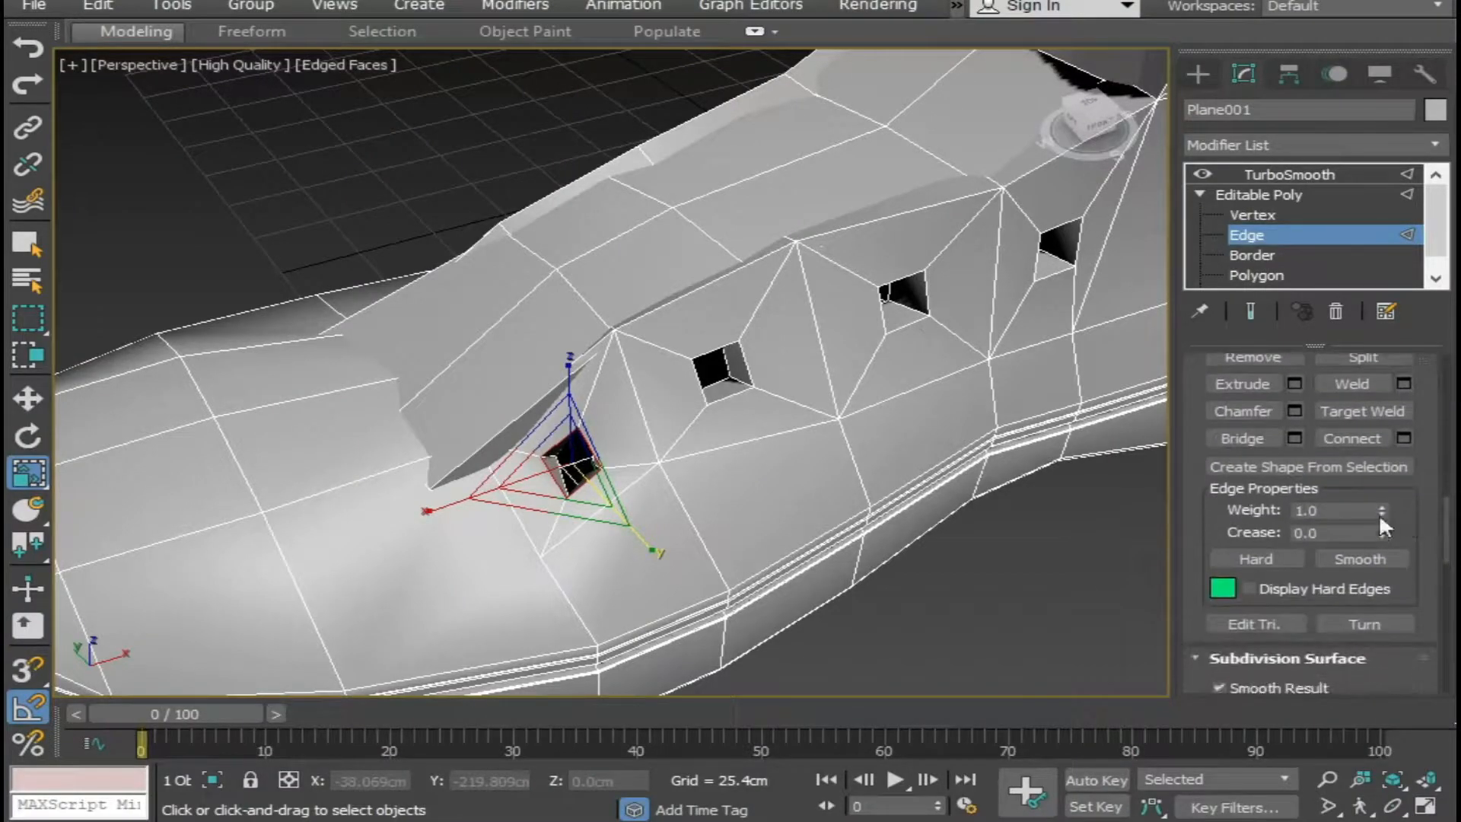
pyautogui.click(1318, 468)
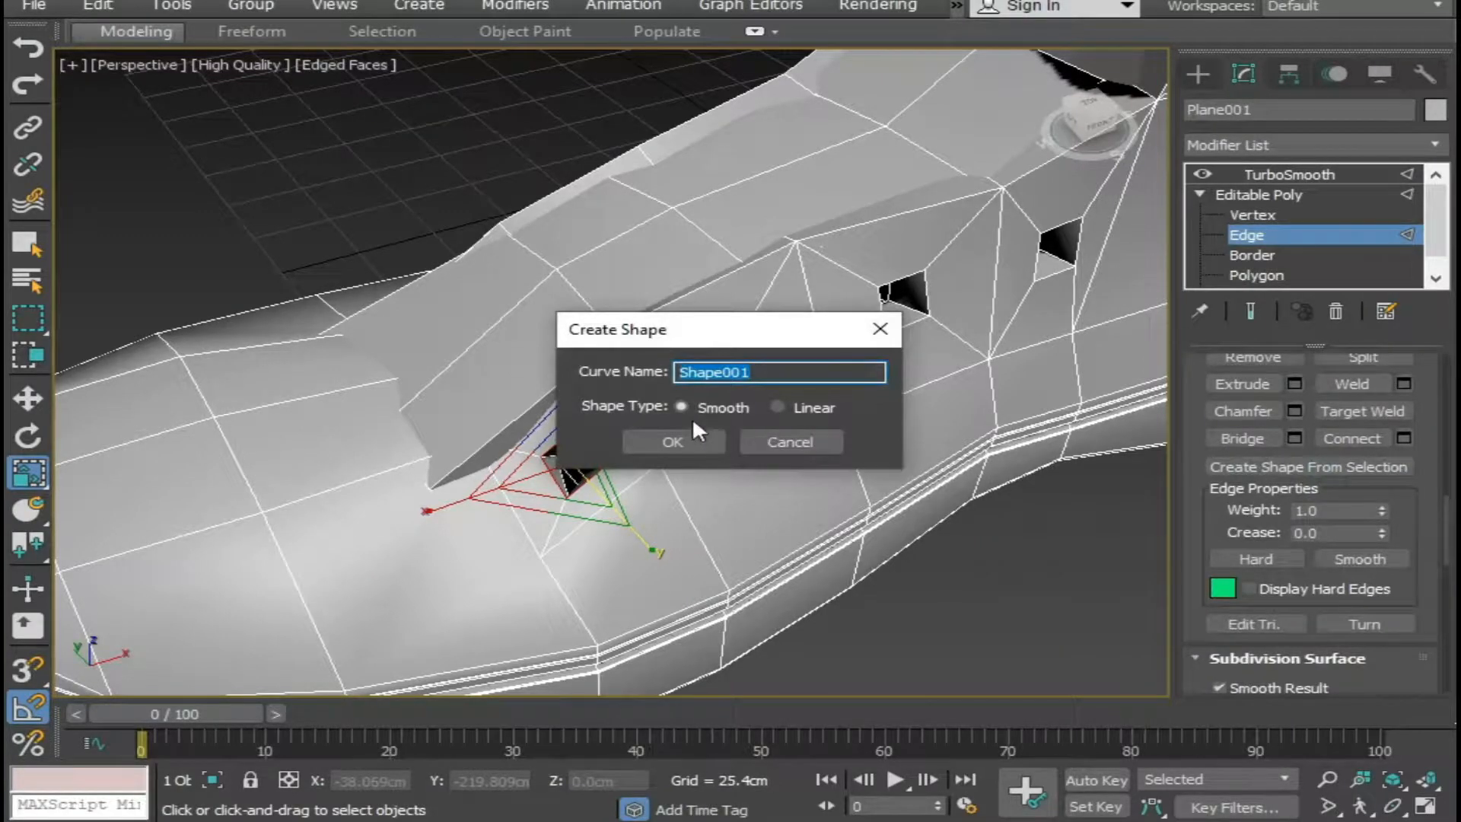
pyautogui.click(672, 434)
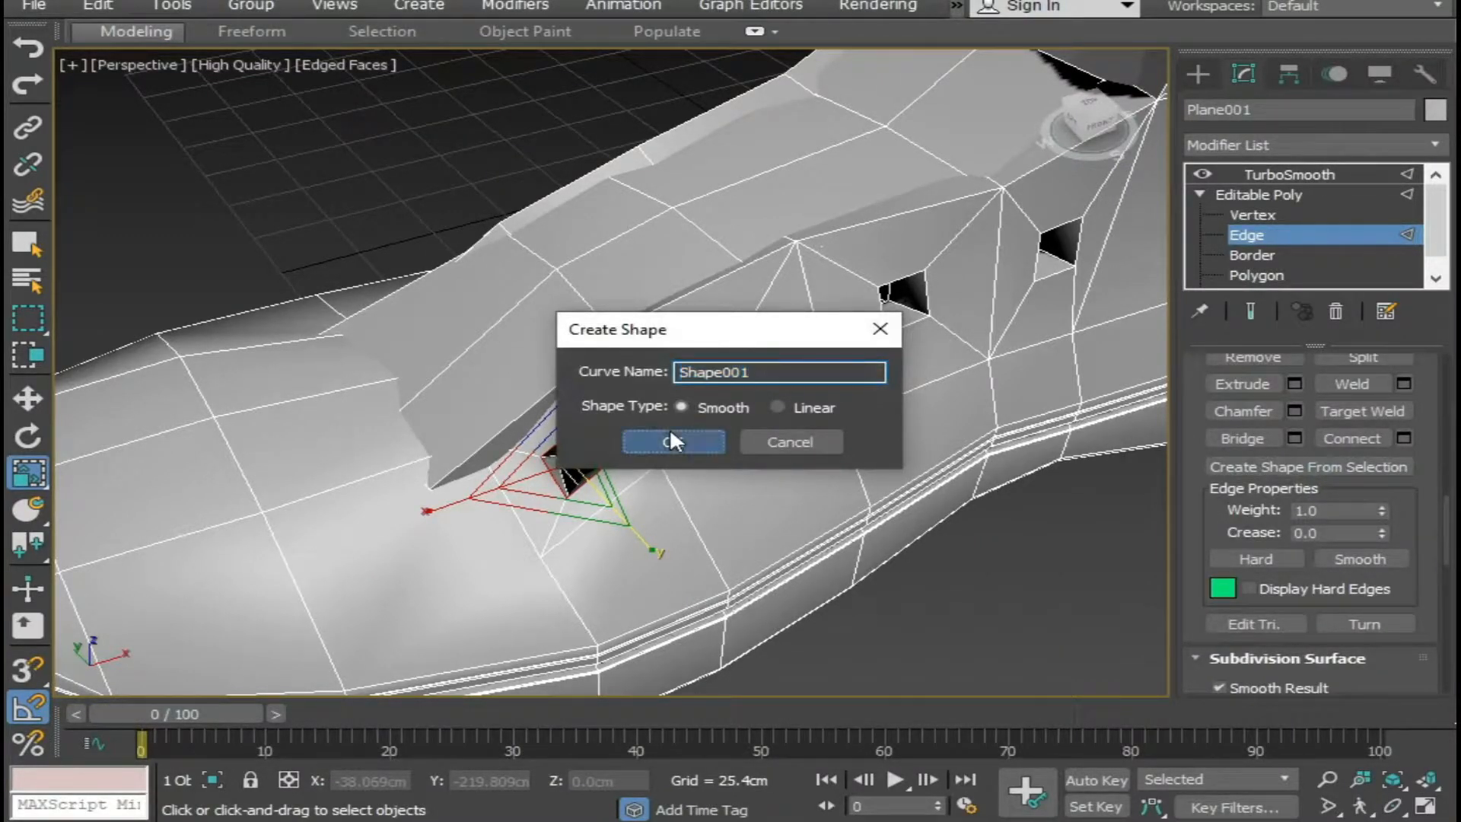
# Undo the last edge selection changes and select the new spline Shape001 by name.
pyautogui.moveTo(709, 491); pyautogui.dragTo(681, 541, button='middle')
pyautogui.scroll(2, 645, 499)
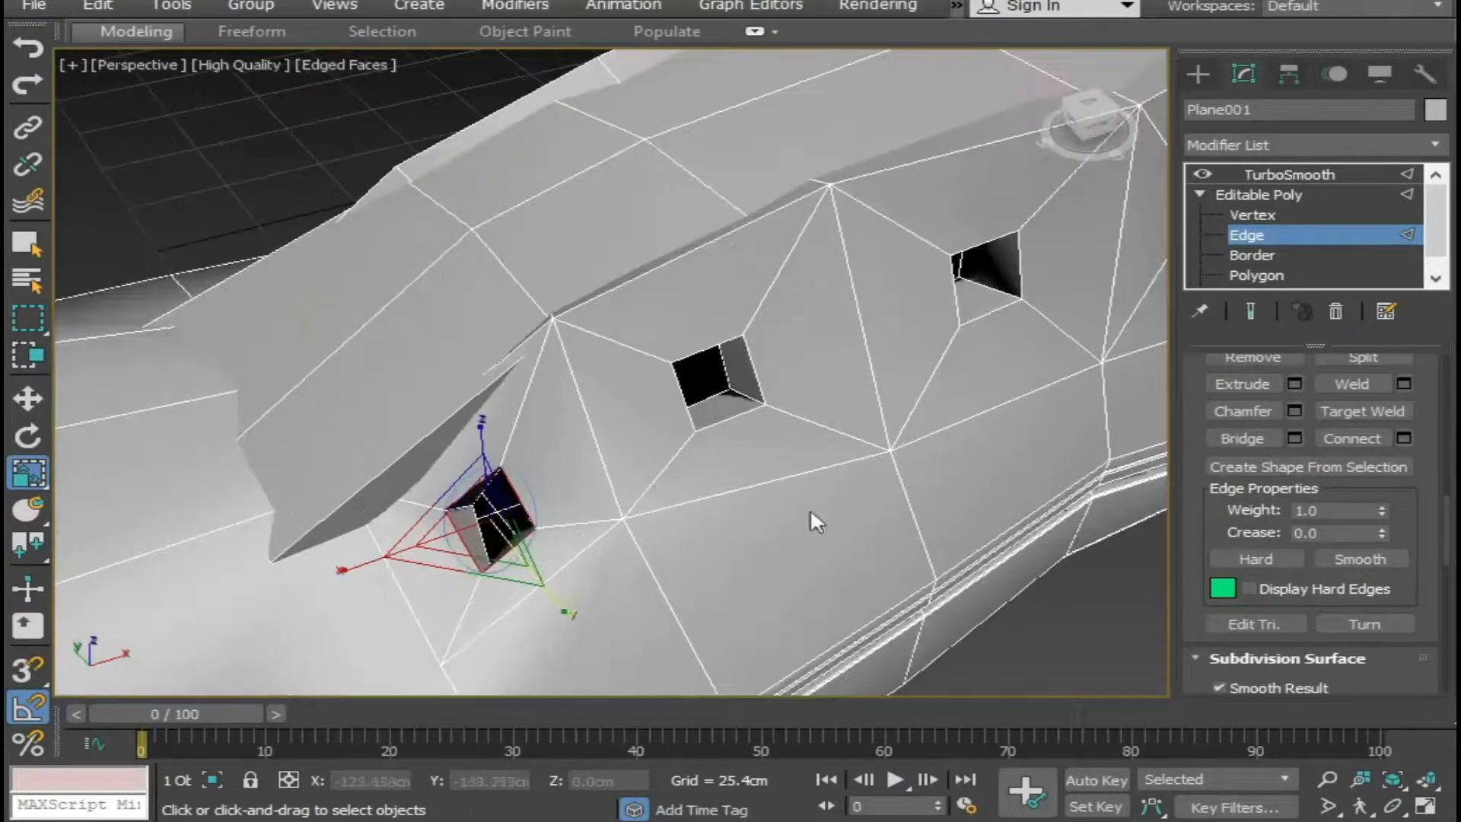
pyautogui.scroll(4, 1322, 455)
pyautogui.scroll(8, 1271, 426)
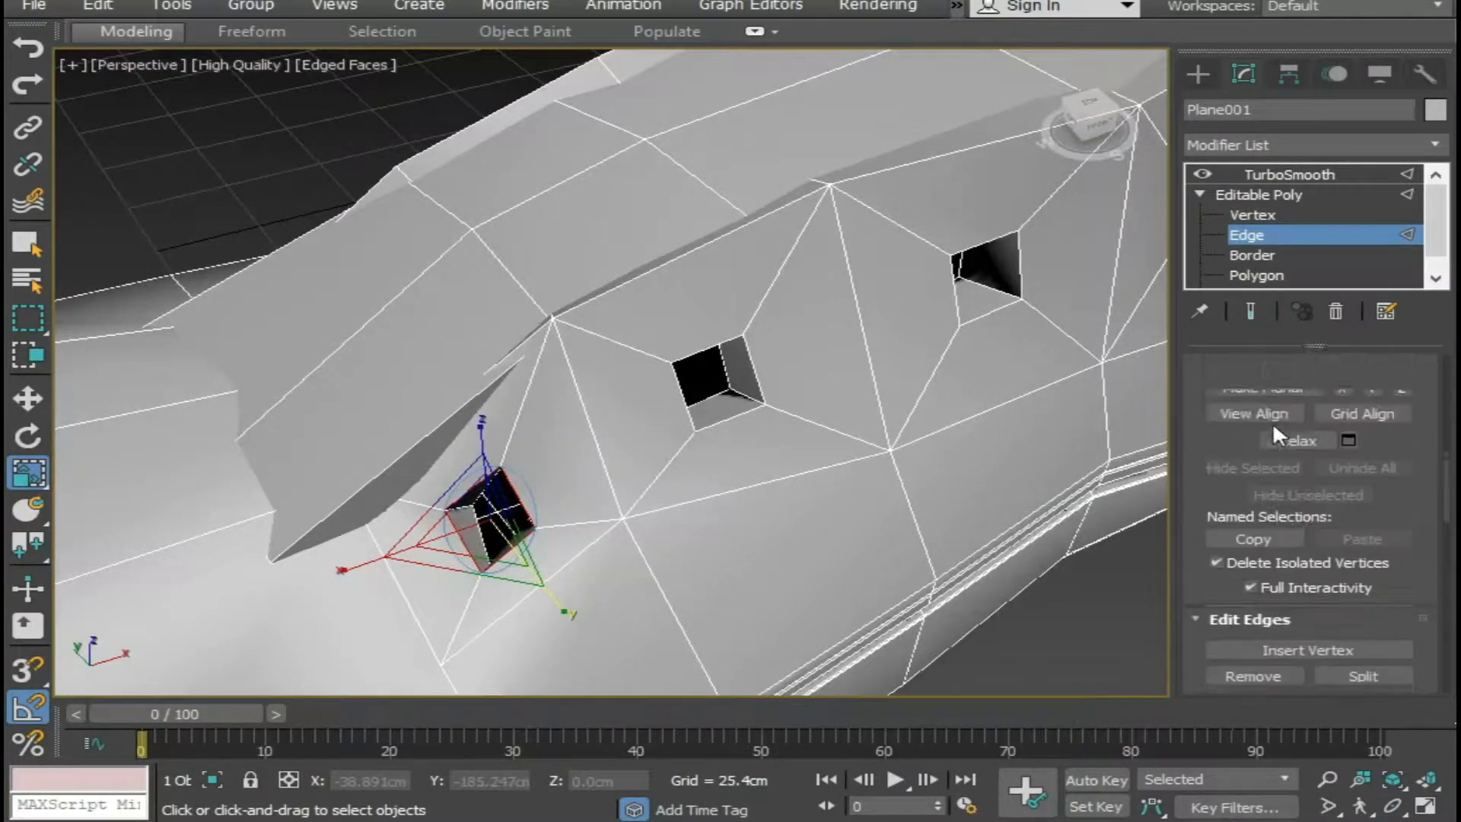
pyautogui.scroll(2, 1248, 455)
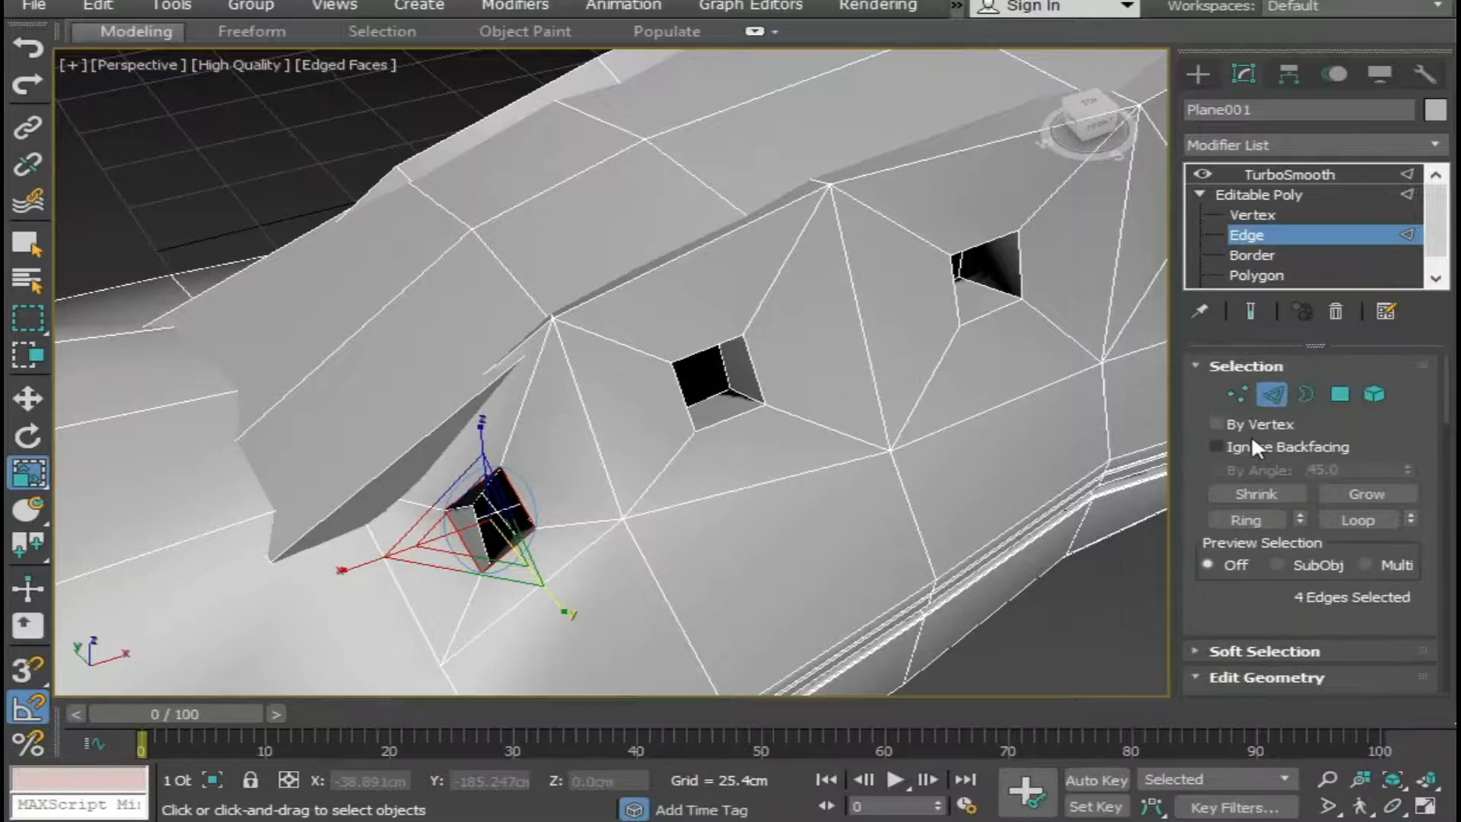
pyautogui.hotkey('ctrl', 'z')
pyautogui.hotkey('ctrl', 'z')
pyautogui.click(28, 280)
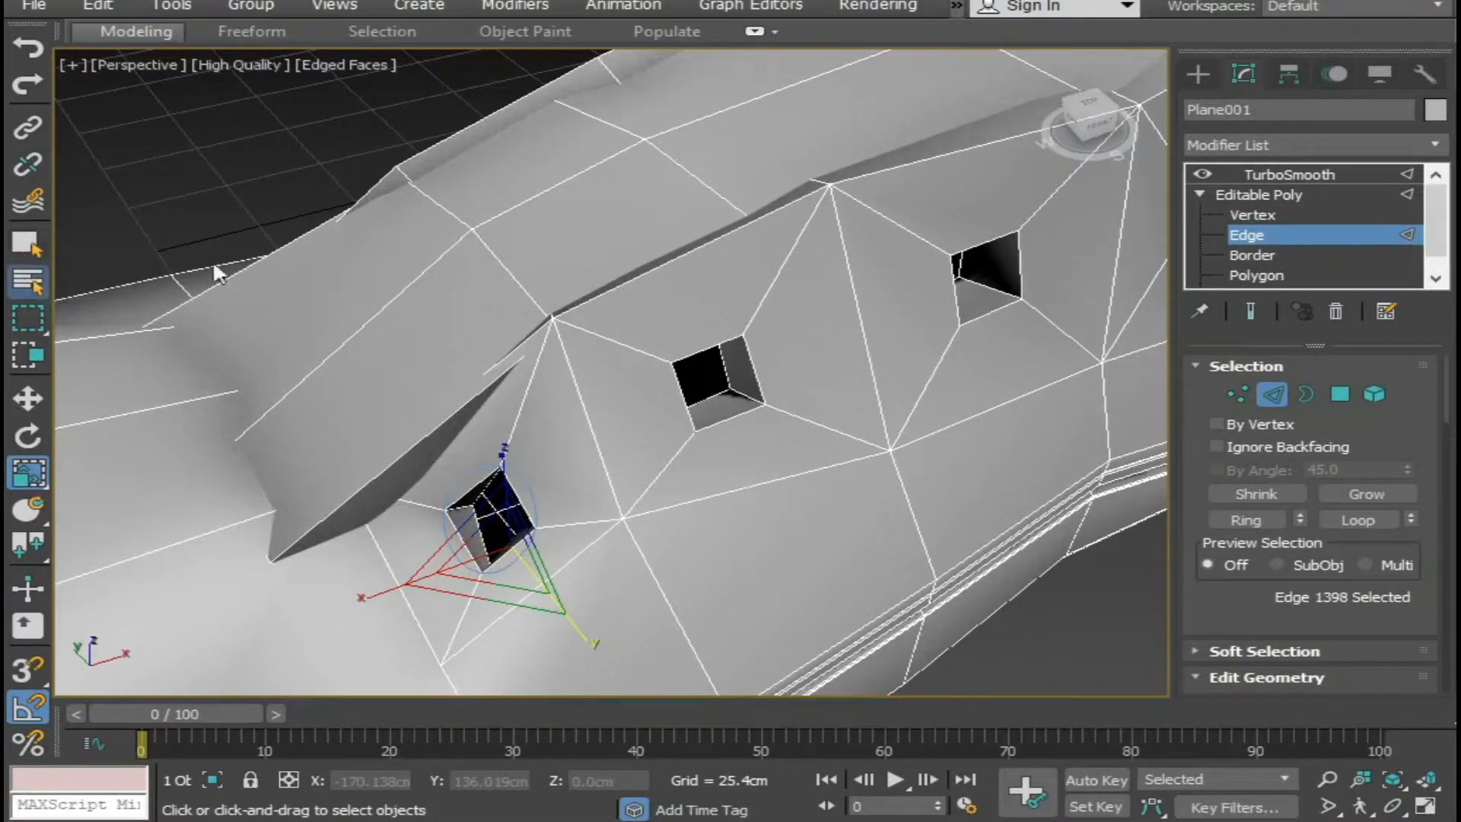
pyautogui.click(129, 152)
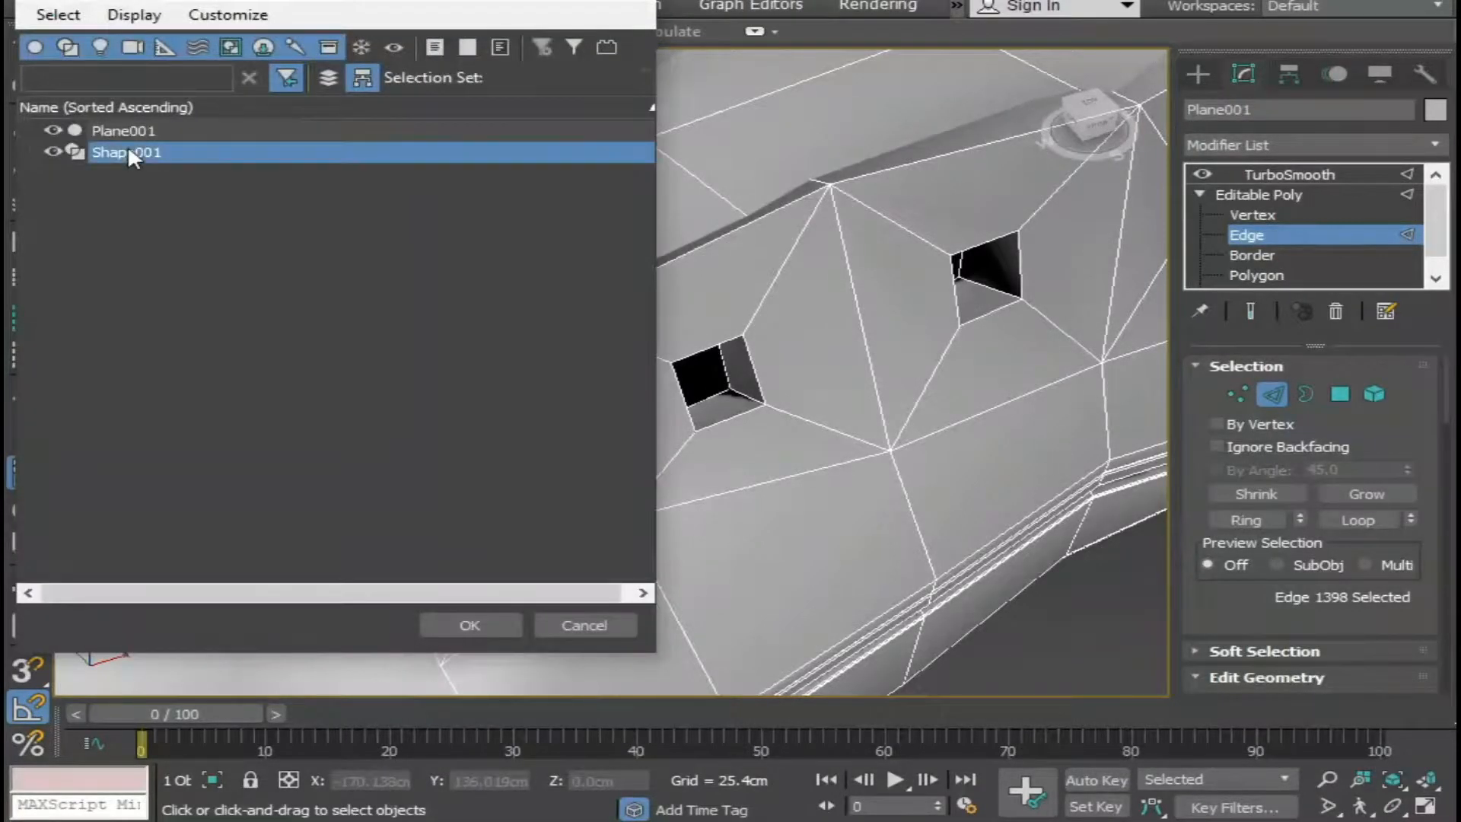
pyautogui.click(478, 626)
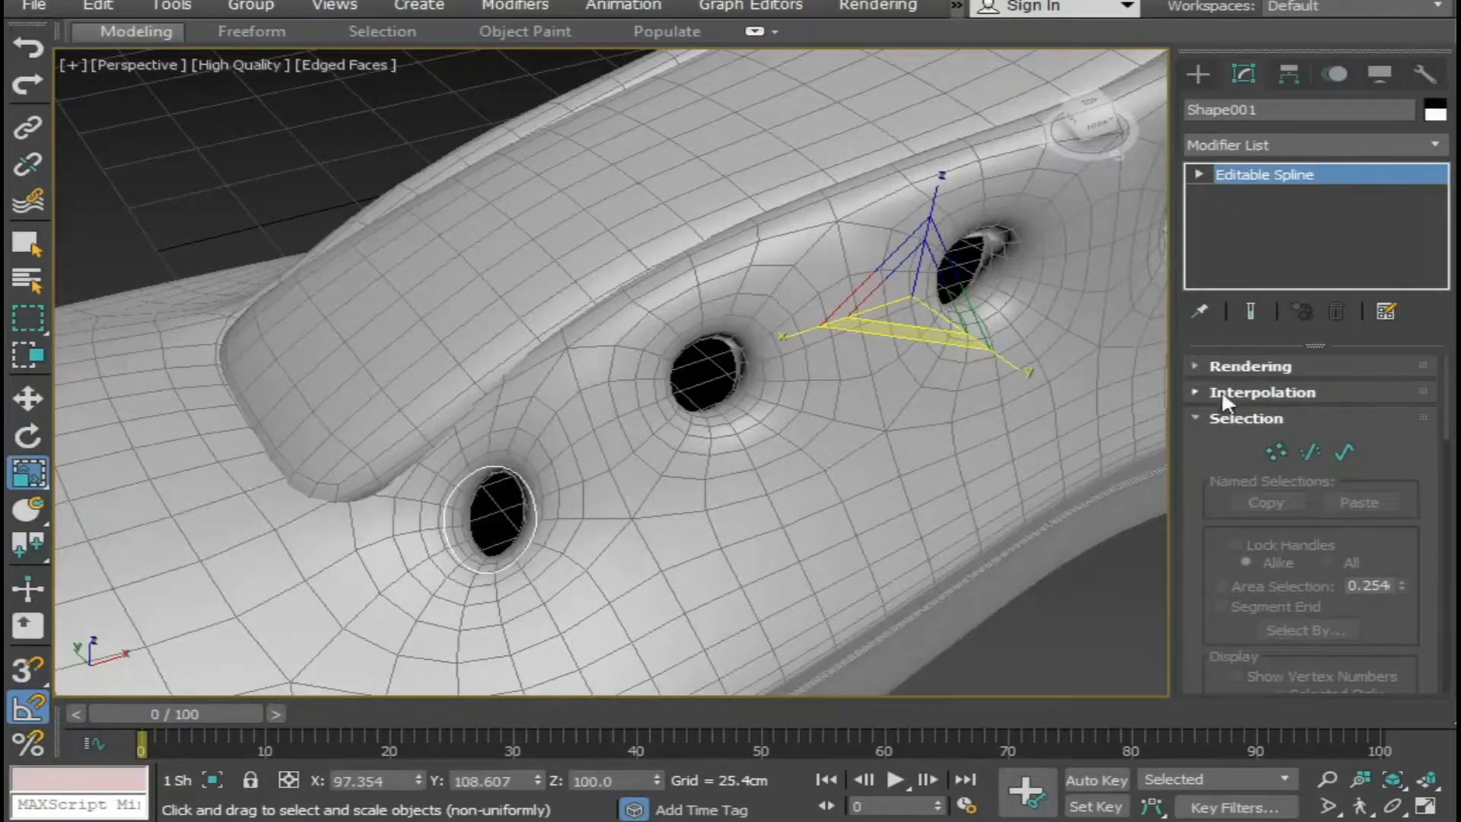
# Enable the eyelet spline in the renderer and viewport, increase its radial thickness, and deselect it.
pyautogui.click(1197, 364)
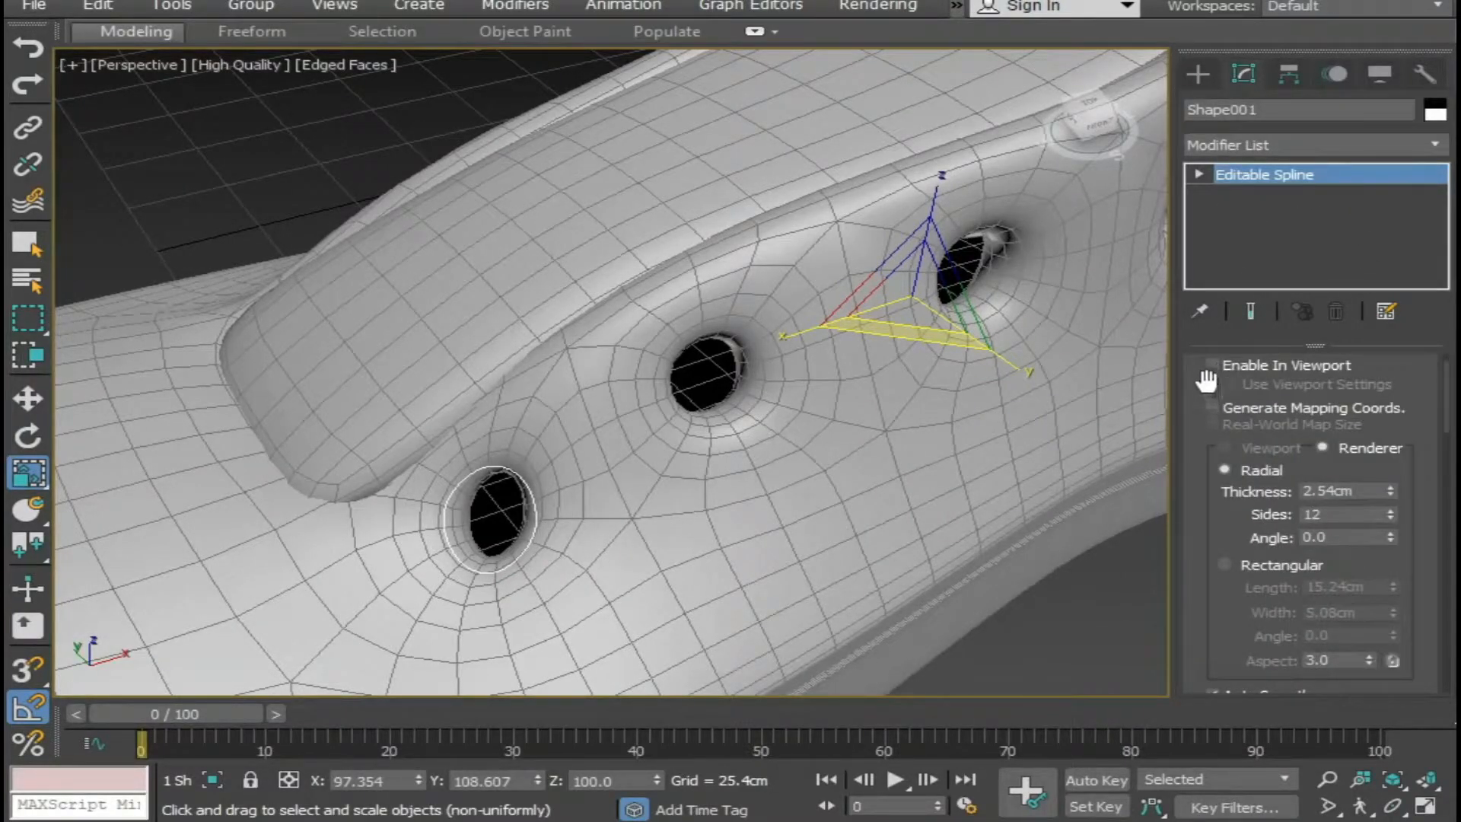
pyautogui.scroll(2, 1206, 380)
pyautogui.click(1212, 391)
pyautogui.click(1212, 410)
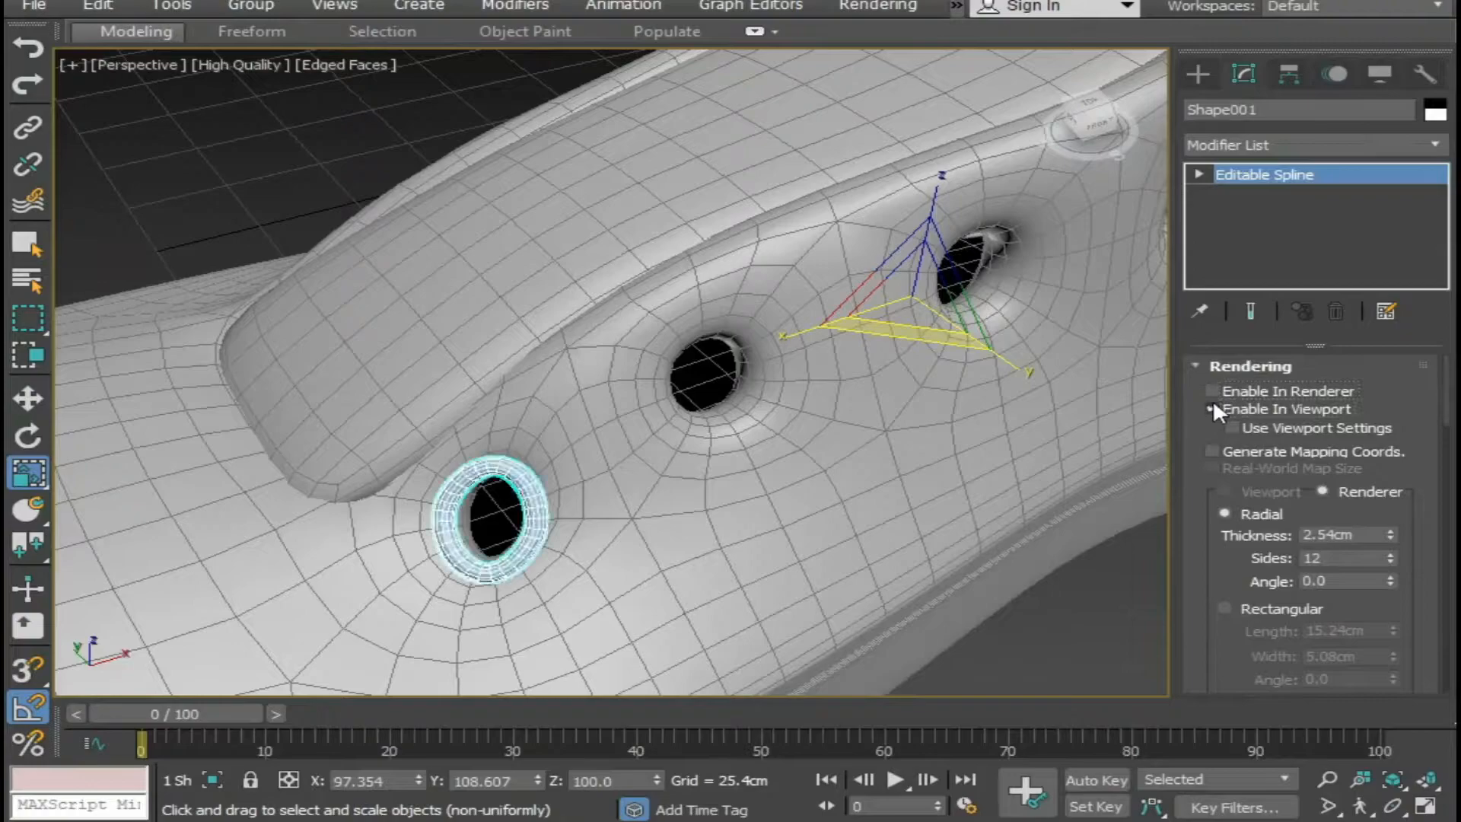
pyautogui.moveTo(1037, 607); pyautogui.dragTo(972, 545, button='middle')
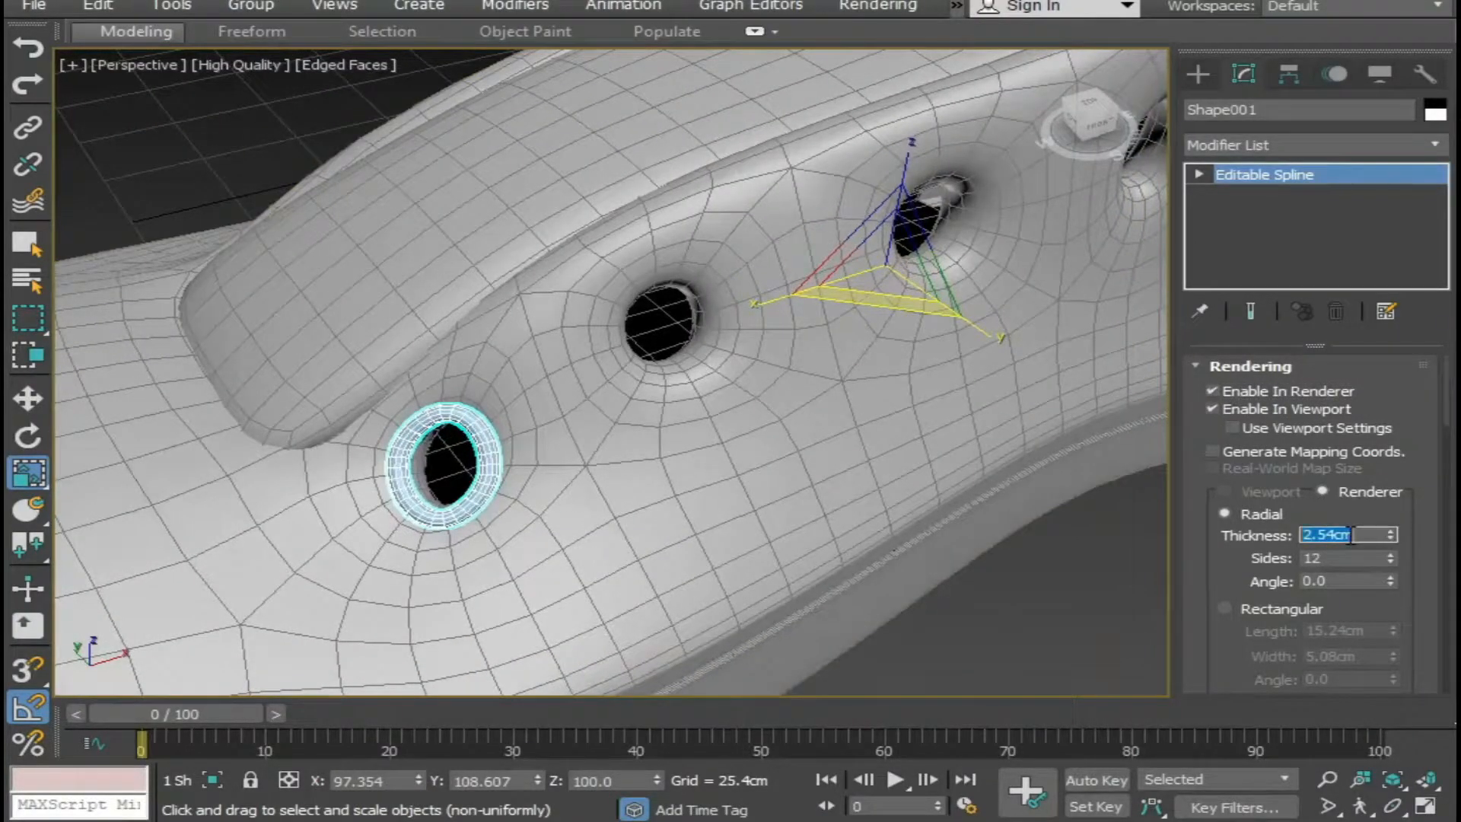
pyautogui.press('Return')
pyautogui.click(1099, 671)
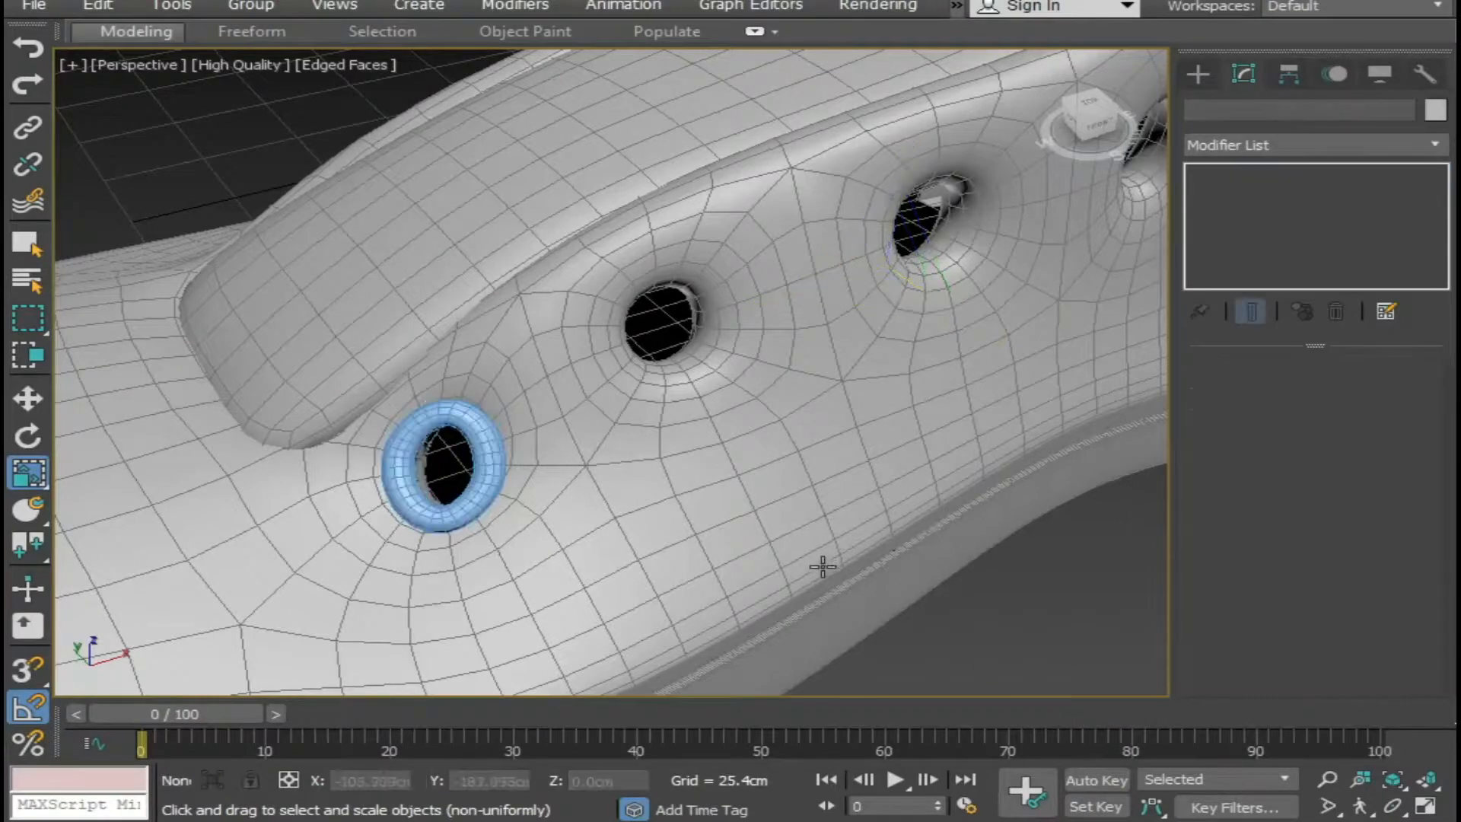
# Return to the boot's edge level and select the four outer edges around the second lace hole from the toe.
pyautogui.scroll(-3, 822, 561)
pyautogui.keyDown('alt'); pyautogui.moveTo(822, 561); pyautogui.dragTo(718, 531, button='middle'); pyautogui.keyUp('alt')
pyautogui.click(663, 468)
pyautogui.moveTo(685, 472)
pyautogui.mouseDown(button='middle')
pyautogui.moveTo(689, 493)
pyautogui.moveTo(710, 473)
pyautogui.mouseUp(button='middle')
pyautogui.click(1252, 236)
pyautogui.click(713, 473)
pyautogui.click(694, 438)
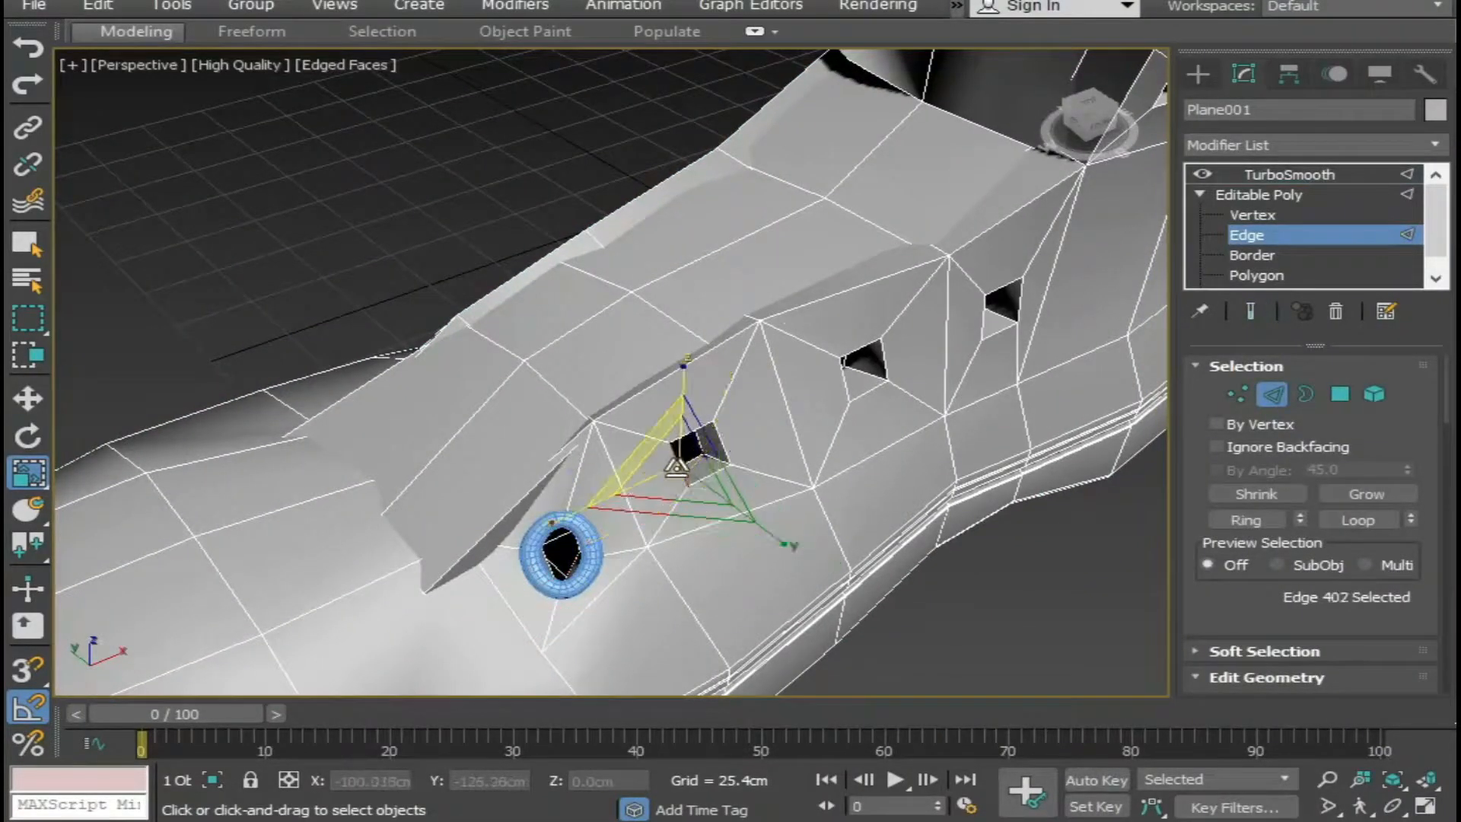
pyautogui.click(698, 432)
pyautogui.keyDown('ctrl'); pyautogui.click(680, 465); pyautogui.keyUp('ctrl')
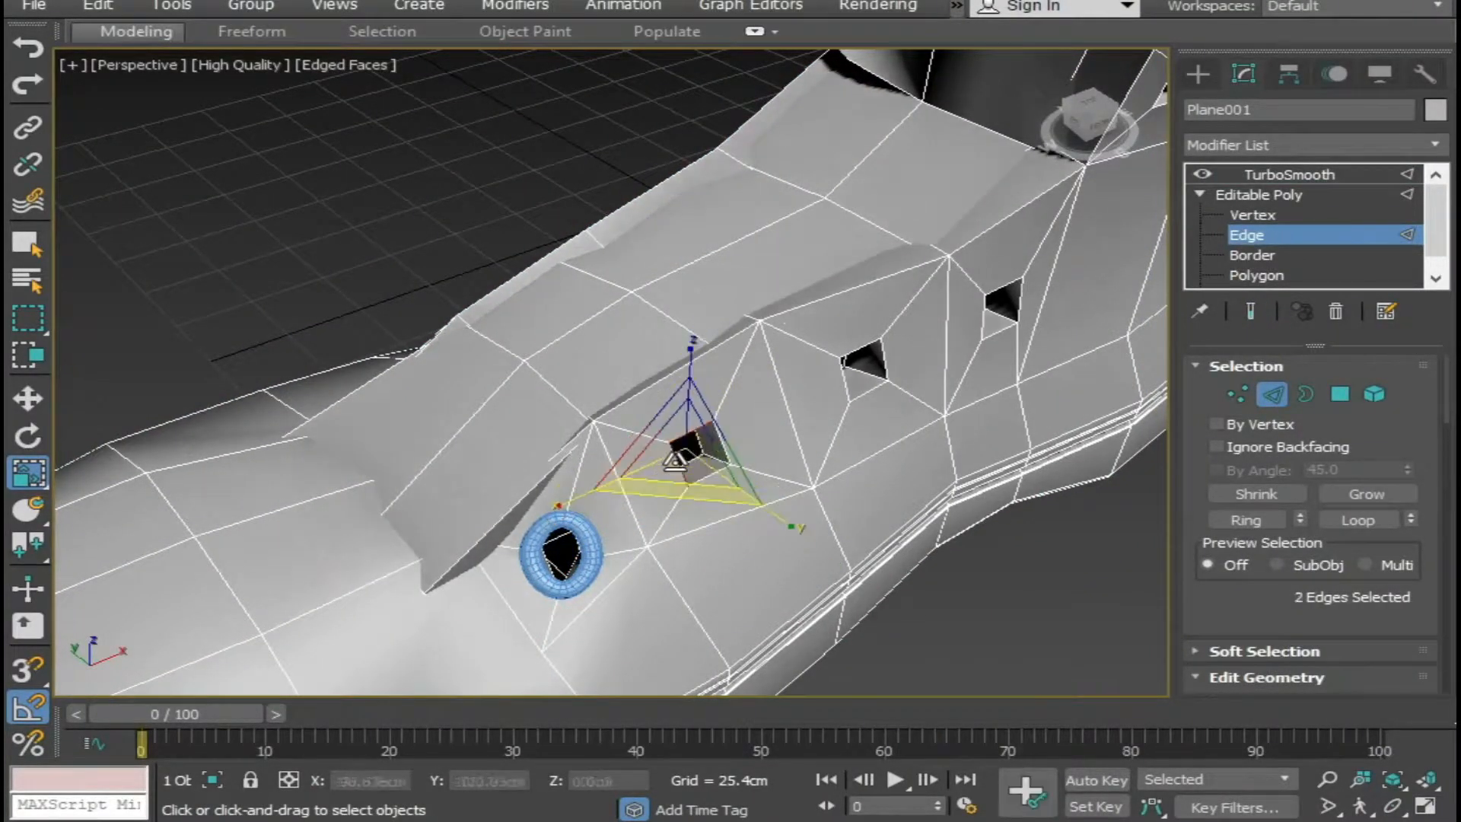
pyautogui.keyDown('ctrl'); pyautogui.click(709, 475); pyautogui.keyUp('ctrl')
pyautogui.keyDown('ctrl'); pyautogui.click(724, 443); pyautogui.keyUp('ctrl')
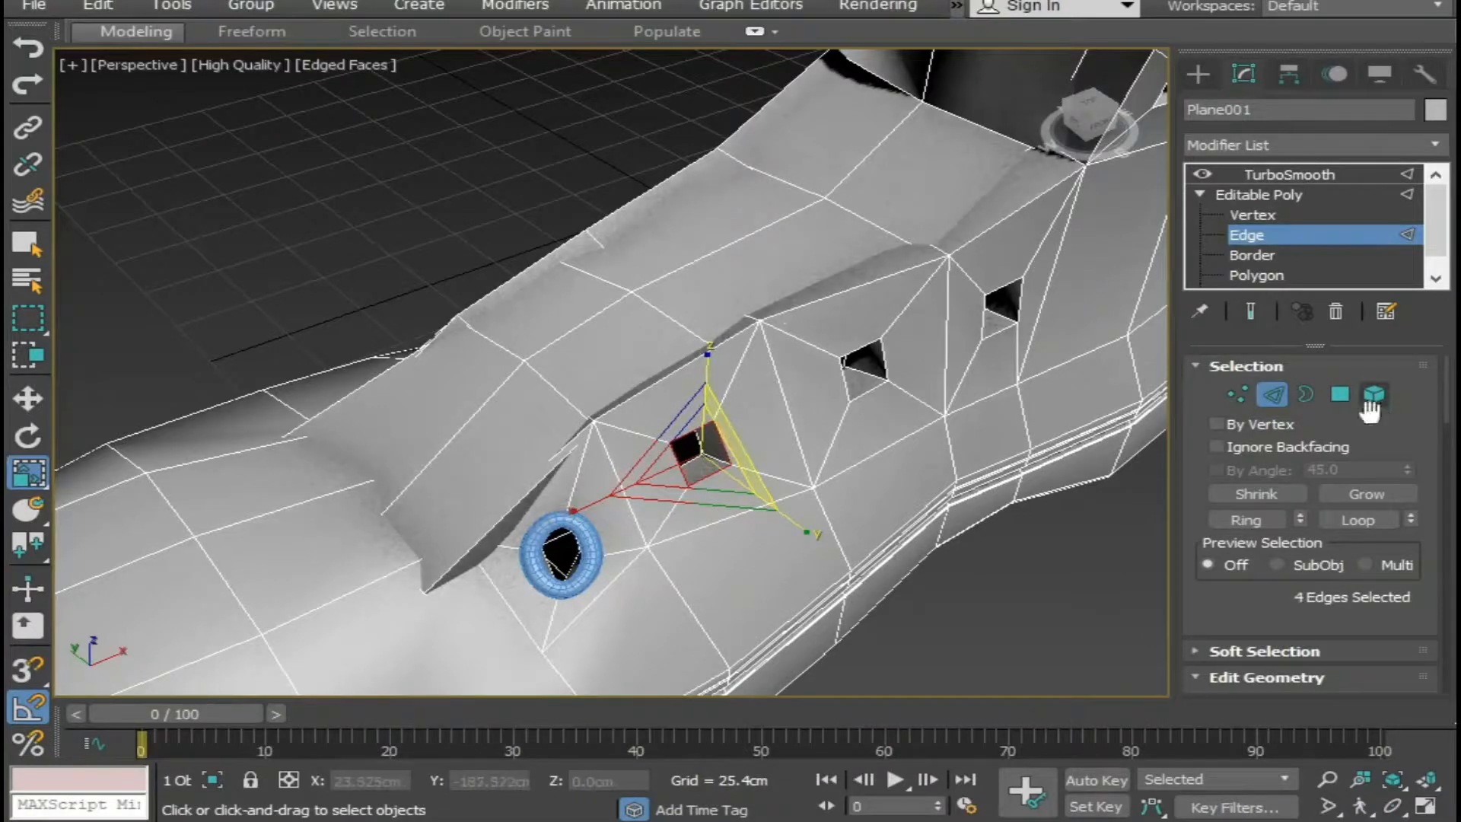
# Create a smooth spline shape from the selected edges of the second lace hole.
pyautogui.scroll(-2, 1328, 576)
pyautogui.scroll(-10, 1354, 583)
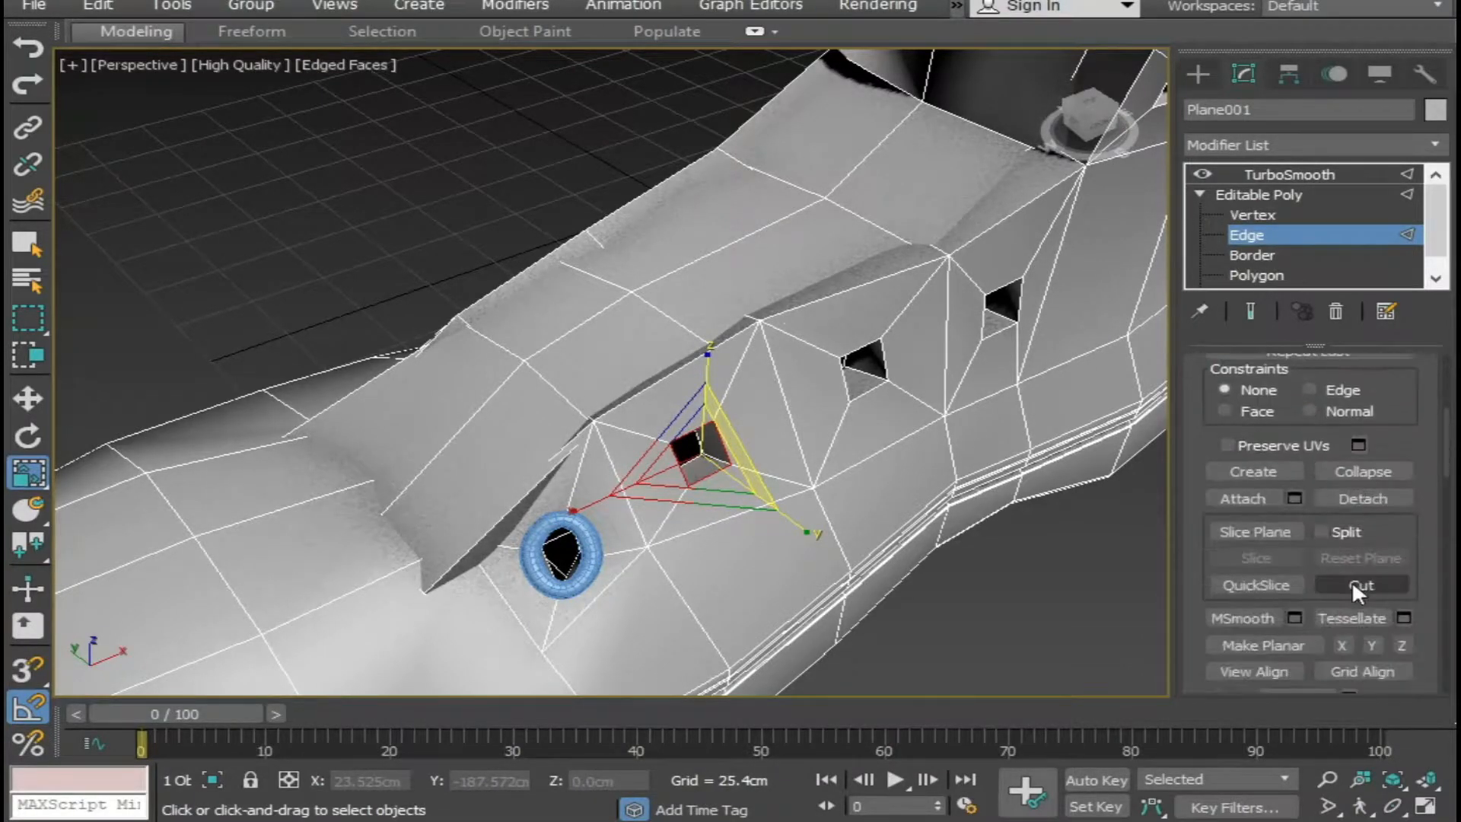
pyautogui.scroll(-5, 1354, 577)
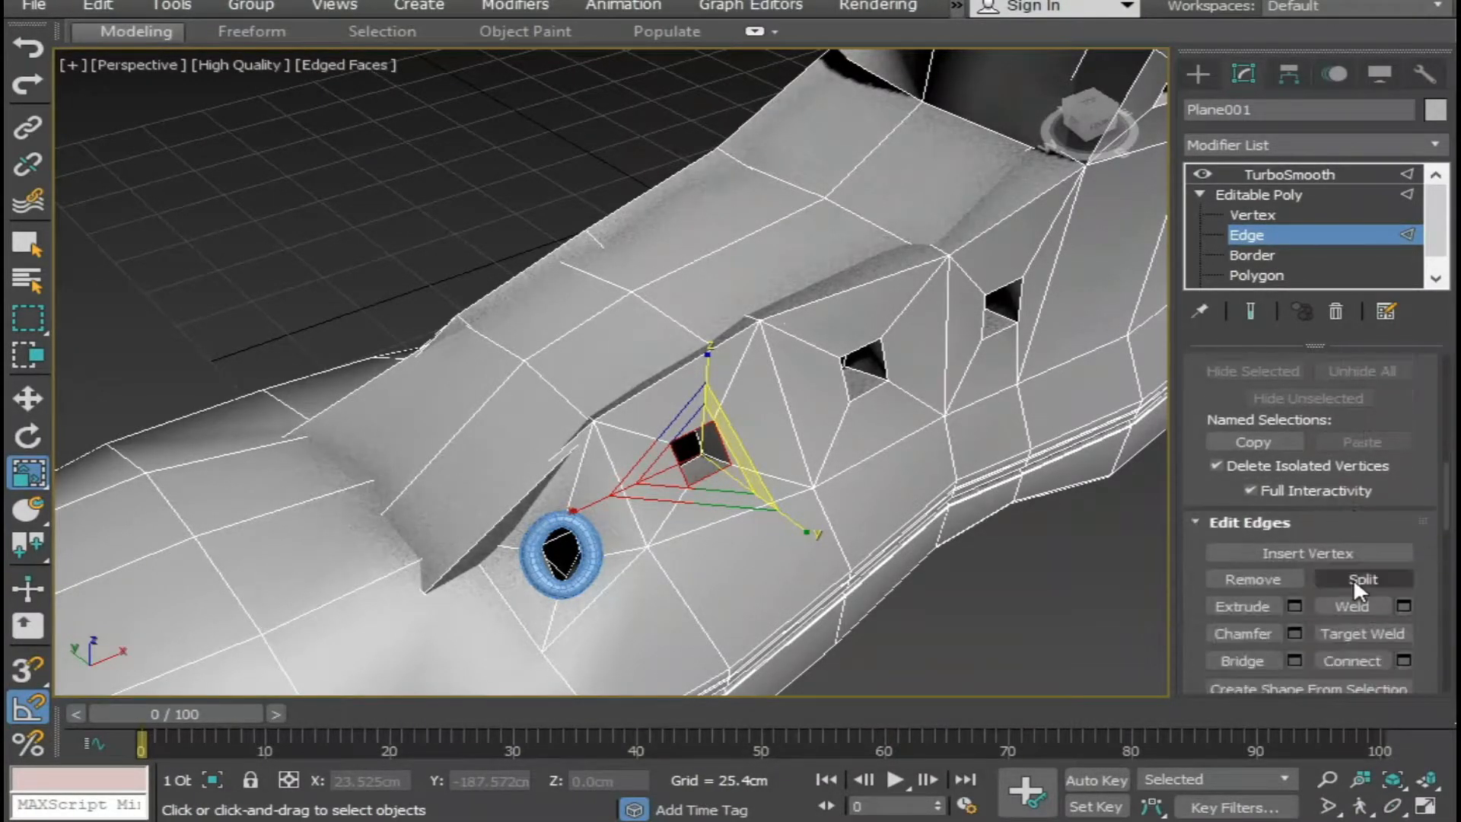
pyautogui.click(1303, 618)
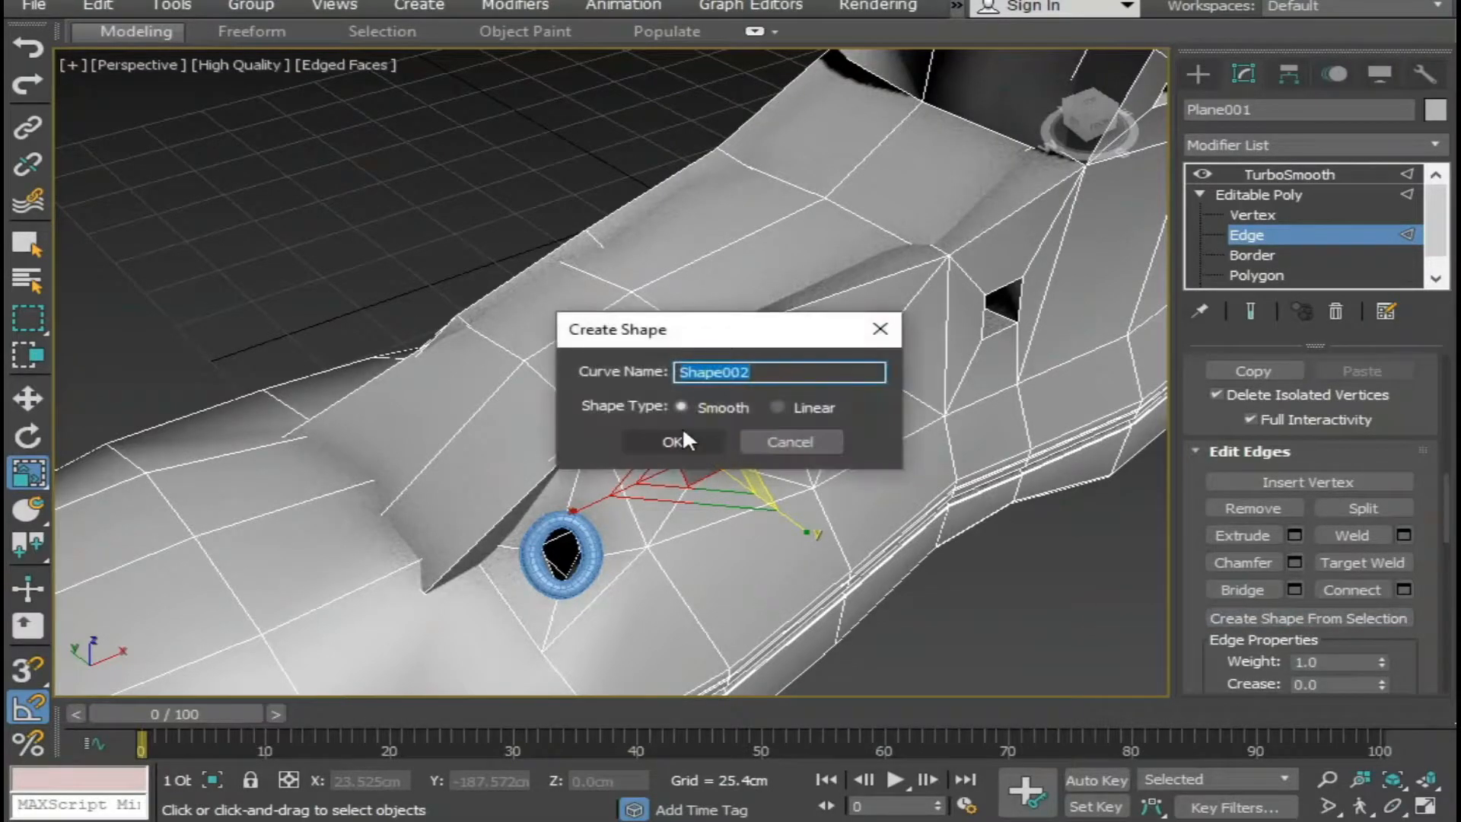
pyautogui.click(684, 436)
# Create a smooth eyelet shape from the four outer edges of the third lace hole from the toe.
pyautogui.moveTo(902, 472); pyautogui.dragTo(728, 599, button='middle')
pyautogui.click(680, 511)
pyautogui.keyDown('ctrl'); pyautogui.click(694, 478); pyautogui.keyUp('ctrl')
pyautogui.keyDown('ctrl'); pyautogui.click(717, 486); pyautogui.keyUp('ctrl')
pyautogui.click(694, 483)
pyautogui.click(681, 476)
pyautogui.click(695, 473)
pyautogui.keyDown('ctrl'); pyautogui.click(718, 491); pyautogui.keyUp('ctrl')
pyautogui.keyDown('ctrl'); pyautogui.click(702, 515); pyautogui.keyUp('ctrl')
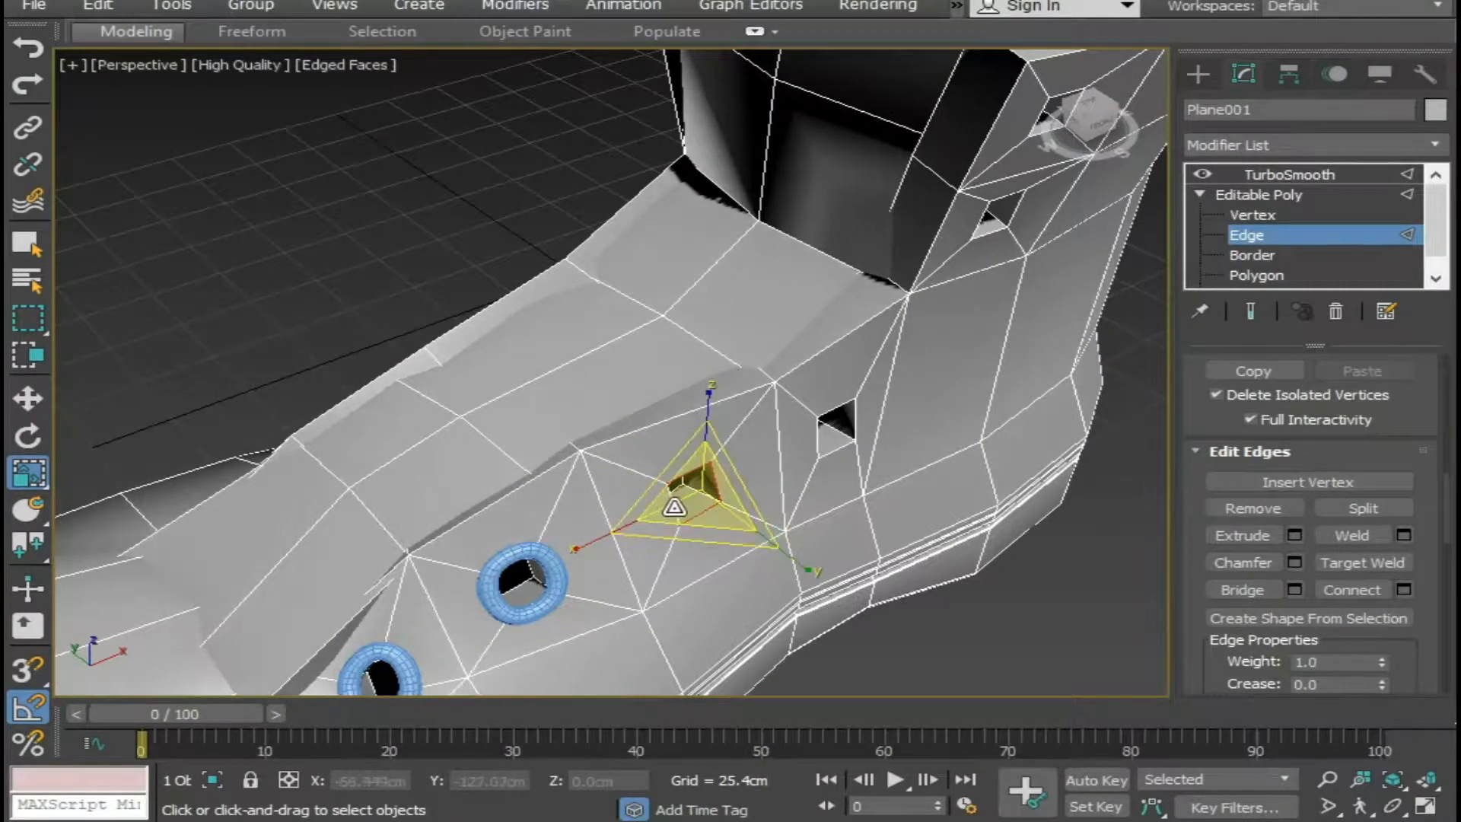
pyautogui.click(1274, 618)
pyautogui.click(677, 445)
# Create a smooth eyelet shape from the four outer edges of the fourth lace hole, just below the ankle opening.
pyautogui.keyDown('alt'); pyautogui.moveTo(682, 457); pyautogui.dragTo(759, 517, button='middle'); pyautogui.keyUp('alt')
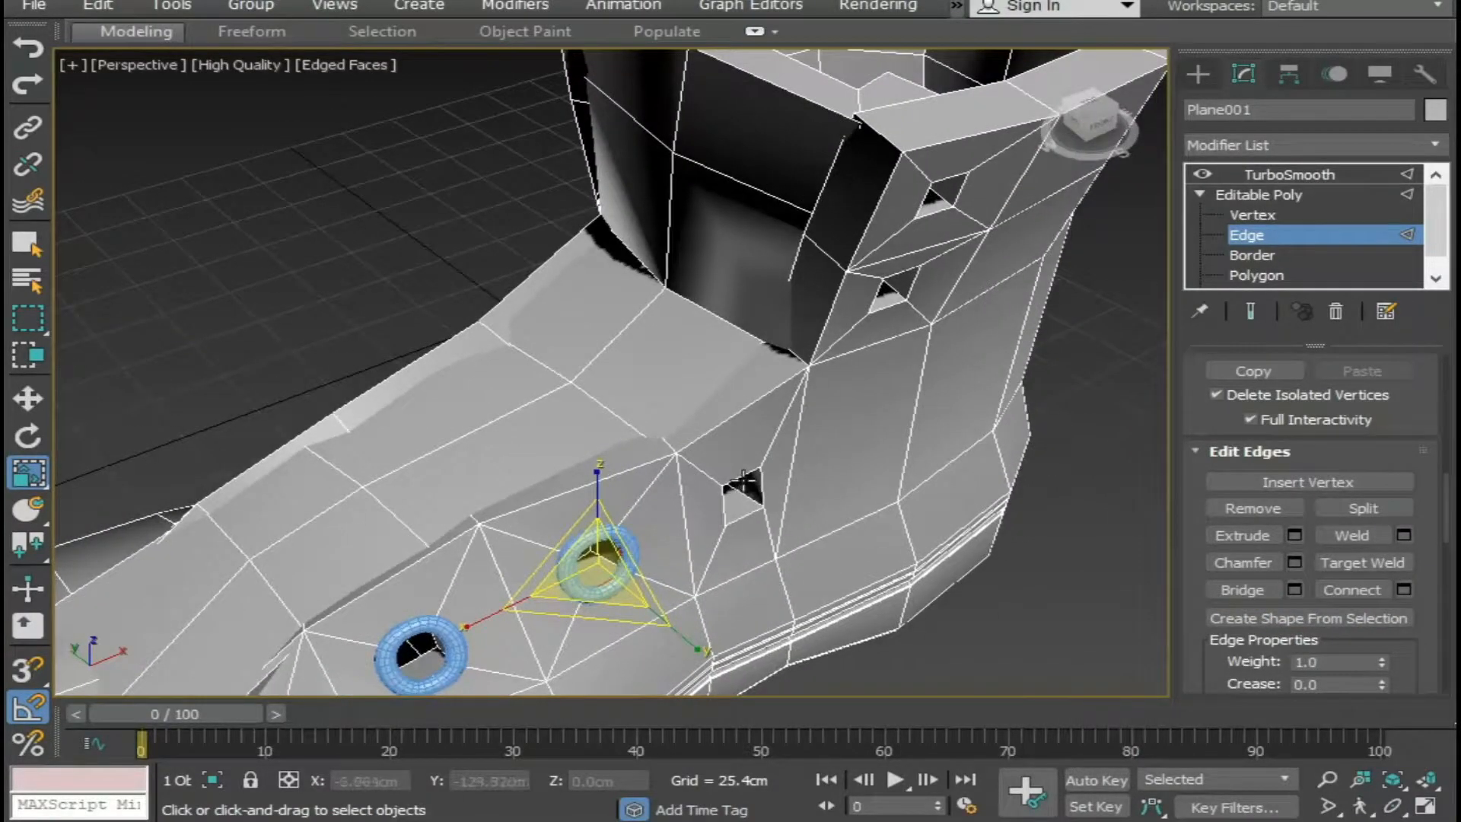
pyautogui.click(743, 479)
pyautogui.keyDown('ctrl'); pyautogui.click(724, 505); pyautogui.keyUp('ctrl')
pyautogui.keyDown('ctrl'); pyautogui.click(743, 518); pyautogui.keyUp('ctrl')
pyautogui.keyDown('ctrl'); pyautogui.click(763, 488); pyautogui.keyUp('ctrl')
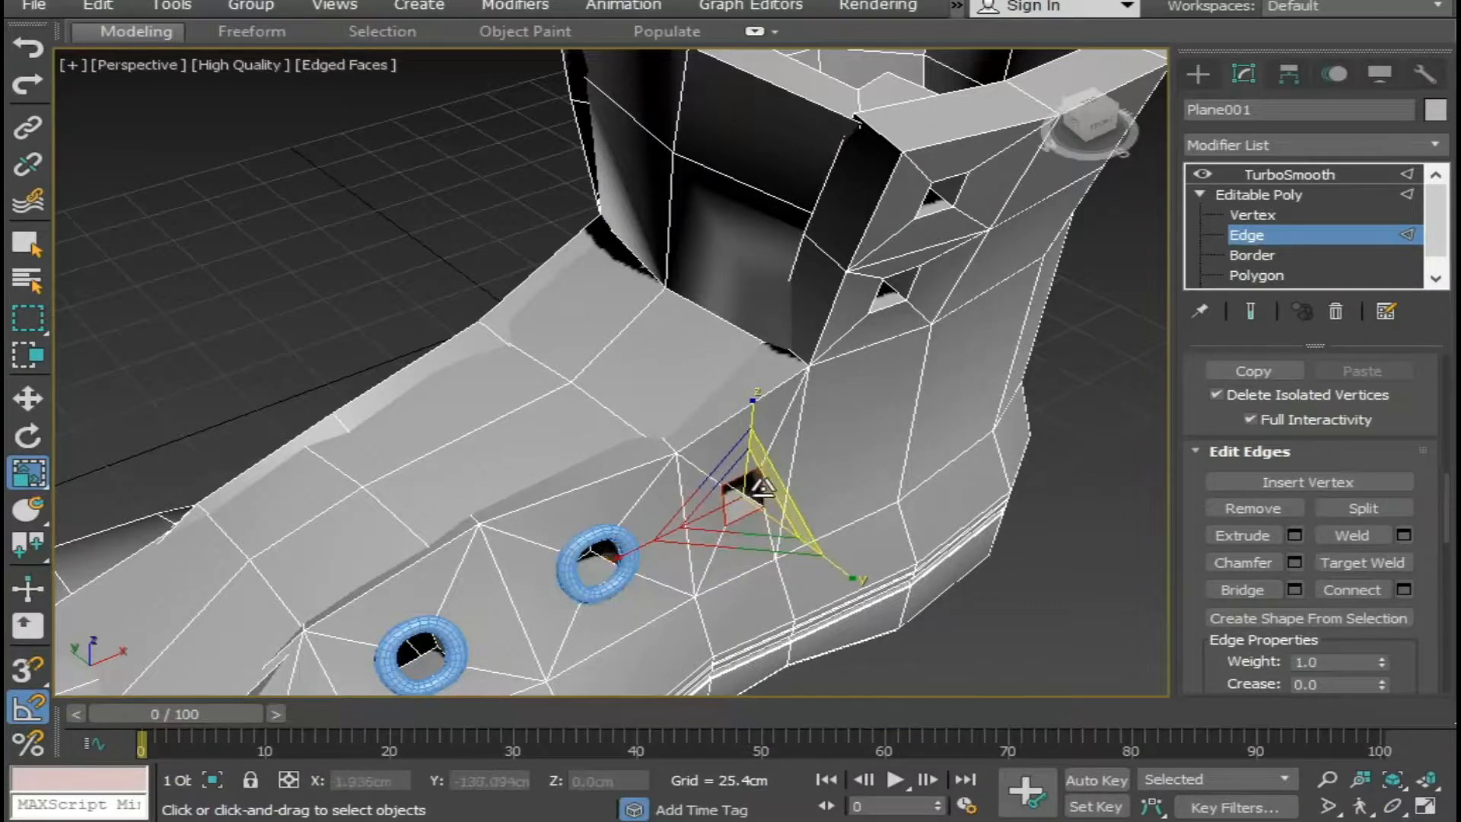
pyautogui.click(1315, 616)
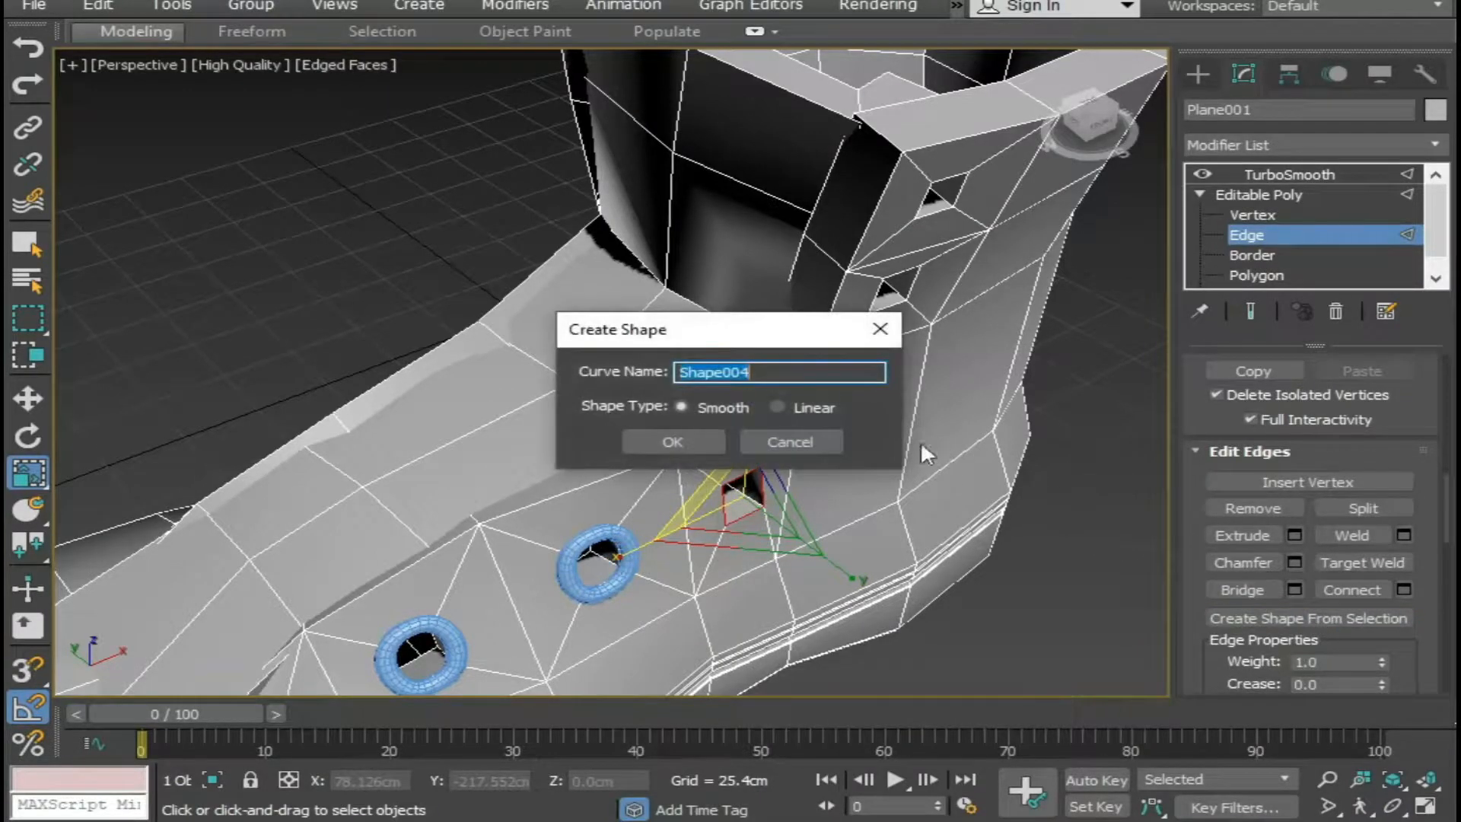
pyautogui.click(672, 441)
# Create a smooth eyelet shape from the four outer edges of the lower lace hole on the ankle shaft.
pyautogui.keyDown('alt'); pyautogui.moveTo(882, 285); pyautogui.dragTo(870, 274, button='middle'); pyautogui.keyUp('alt')
pyautogui.click(869, 274)
pyautogui.keyDown('ctrl'); pyautogui.click(894, 254); pyautogui.keyUp('ctrl')
pyautogui.keyDown('ctrl'); pyautogui.click(906, 282); pyautogui.keyUp('ctrl')
pyautogui.keyDown('ctrl'); pyautogui.click(893, 299); pyautogui.keyUp('ctrl')
pyautogui.click(1293, 618)
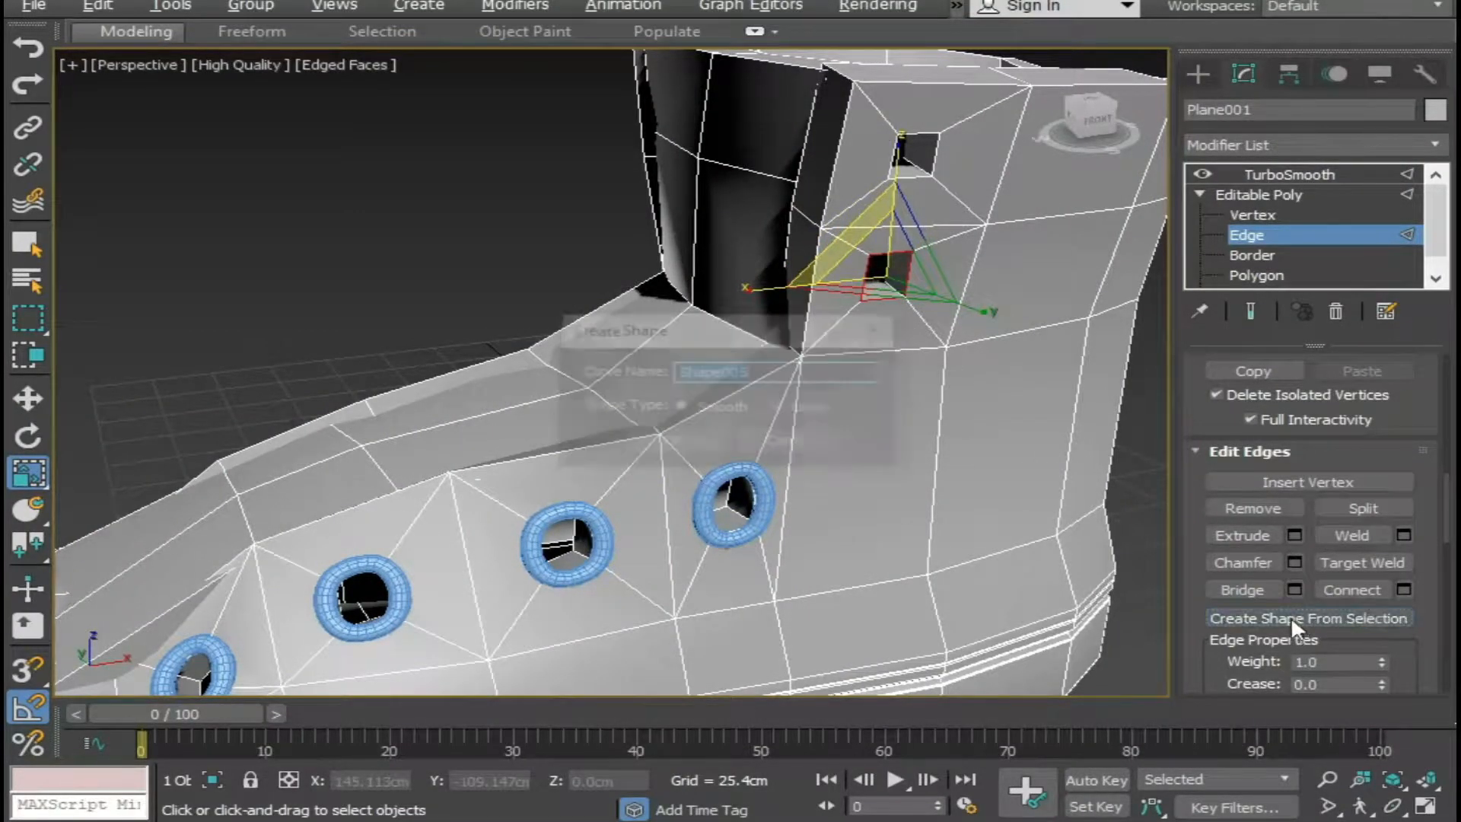
pyautogui.click(664, 442)
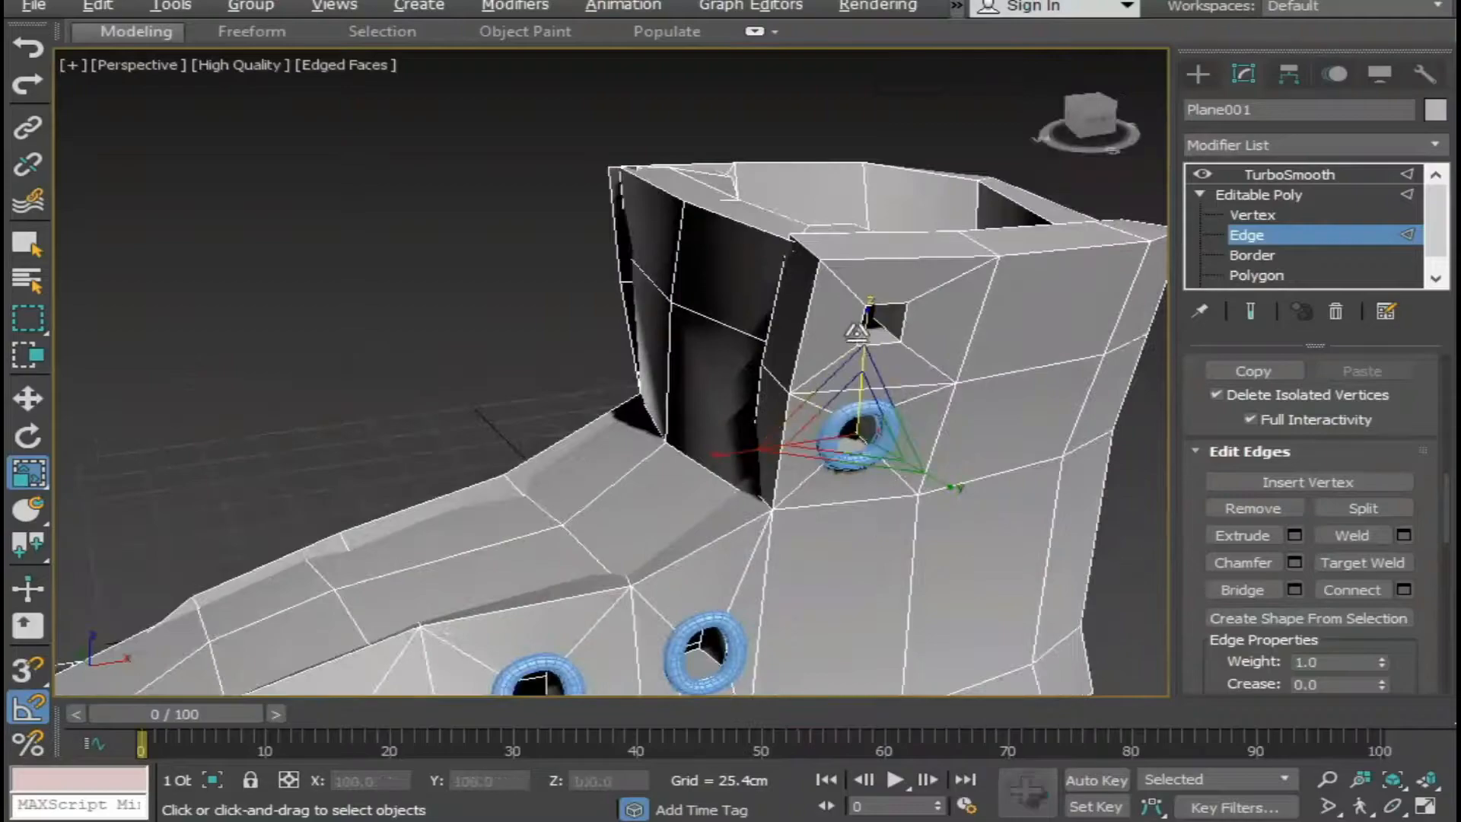
# Clear the wrong edge selection and create a smooth eyelet shape from the four outer edges of the topmost lace hole.
pyautogui.click(861, 326)
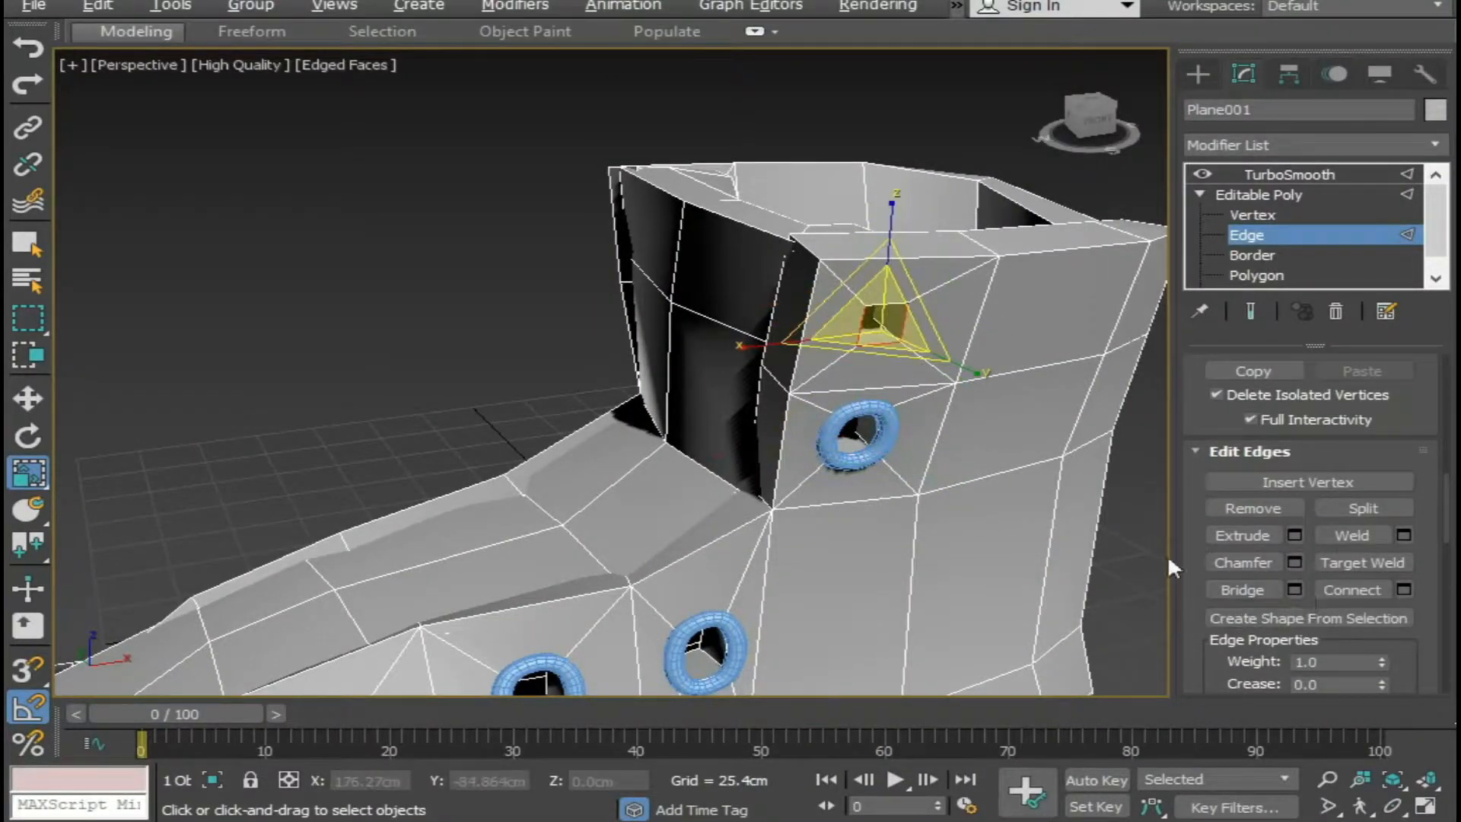
pyautogui.click(920, 201)
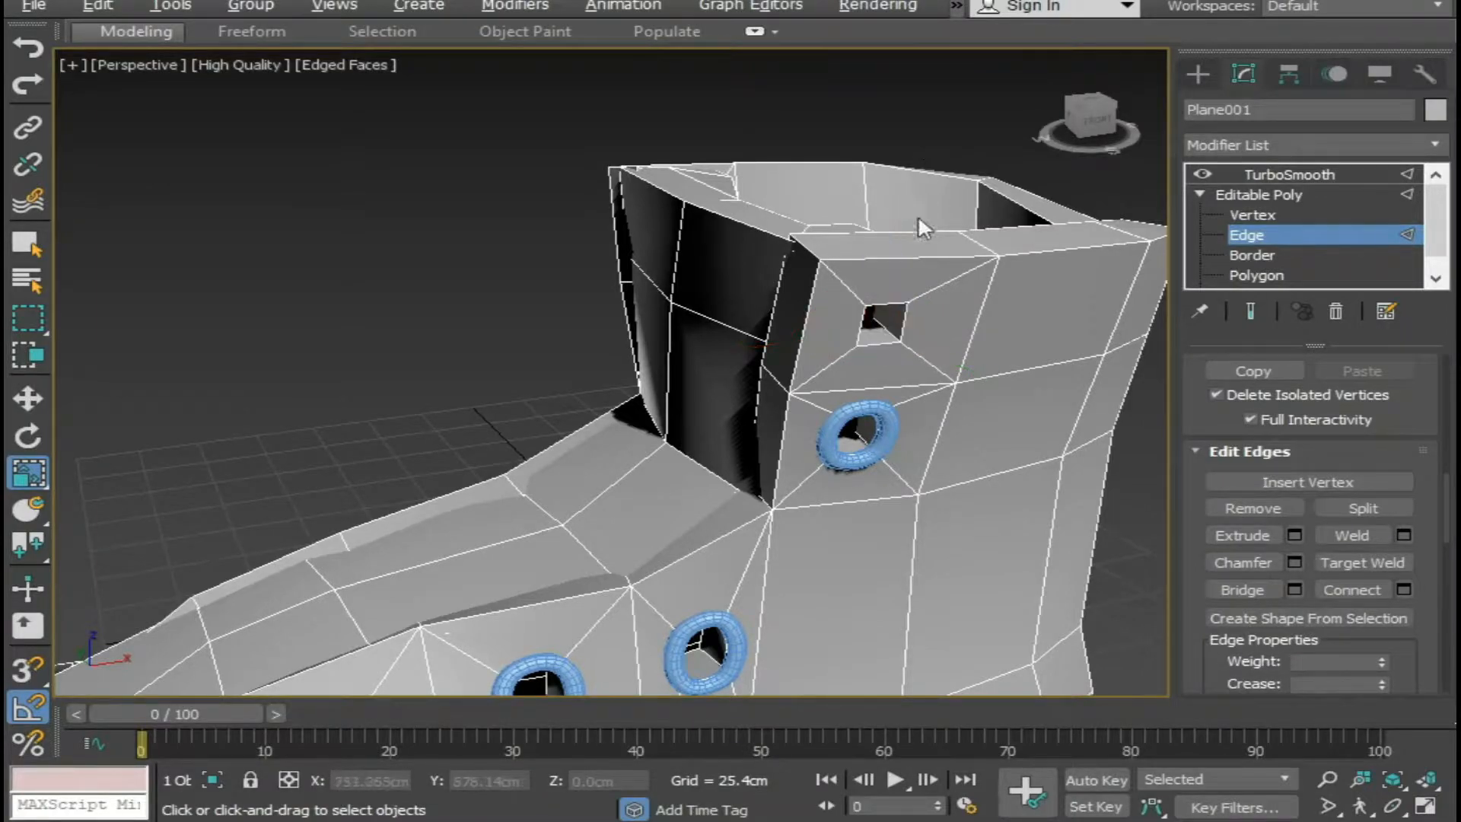
pyautogui.click(880, 308)
pyautogui.keyDown('ctrl'); pyautogui.click(905, 326); pyautogui.keyUp('ctrl')
pyautogui.keyDown('ctrl'); pyautogui.click(882, 346); pyautogui.keyUp('ctrl')
pyautogui.keyDown('ctrl'); pyautogui.click(861, 328); pyautogui.keyUp('ctrl')
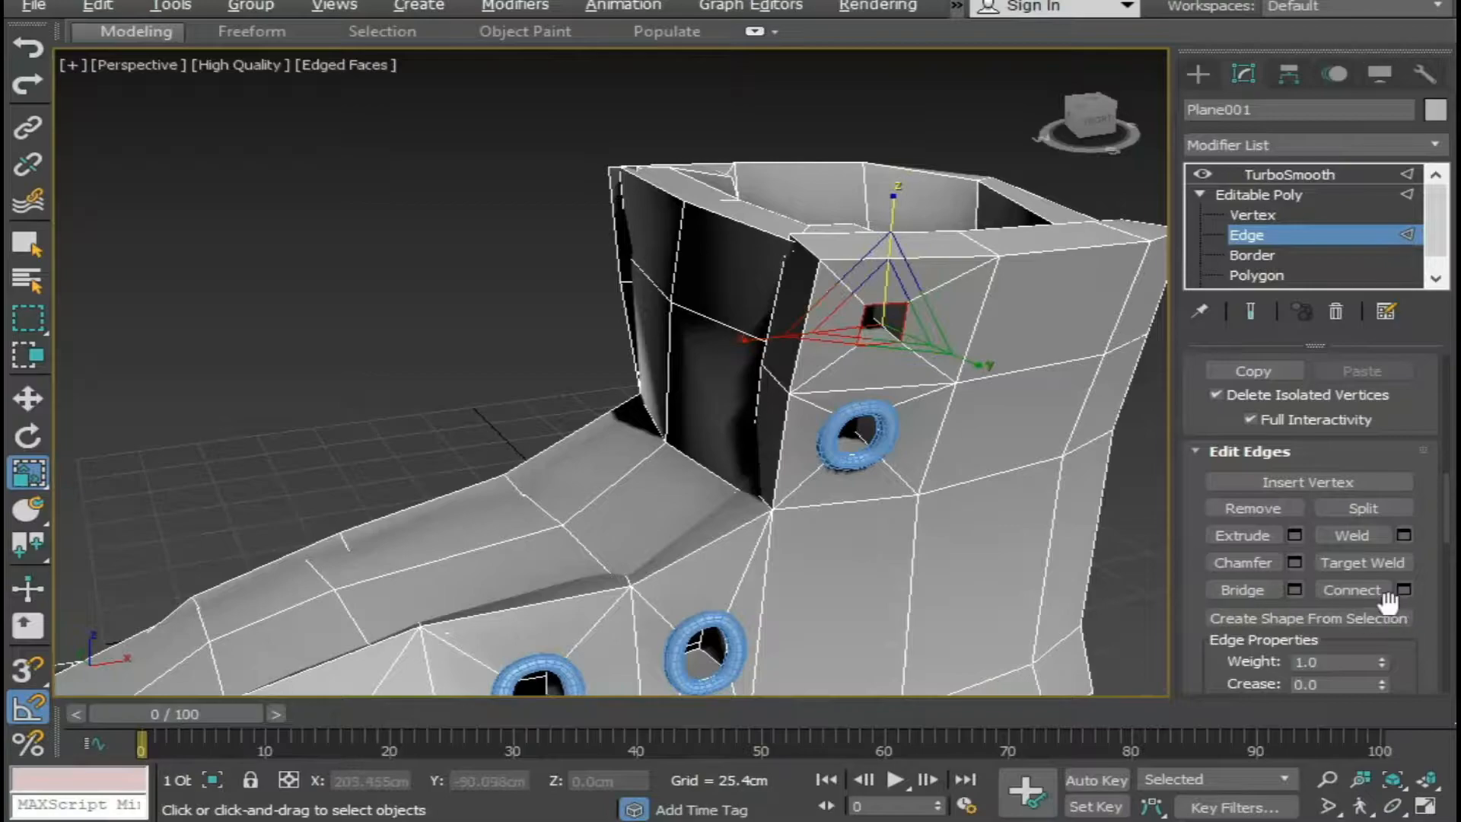
pyautogui.click(1351, 617)
pyautogui.click(686, 440)
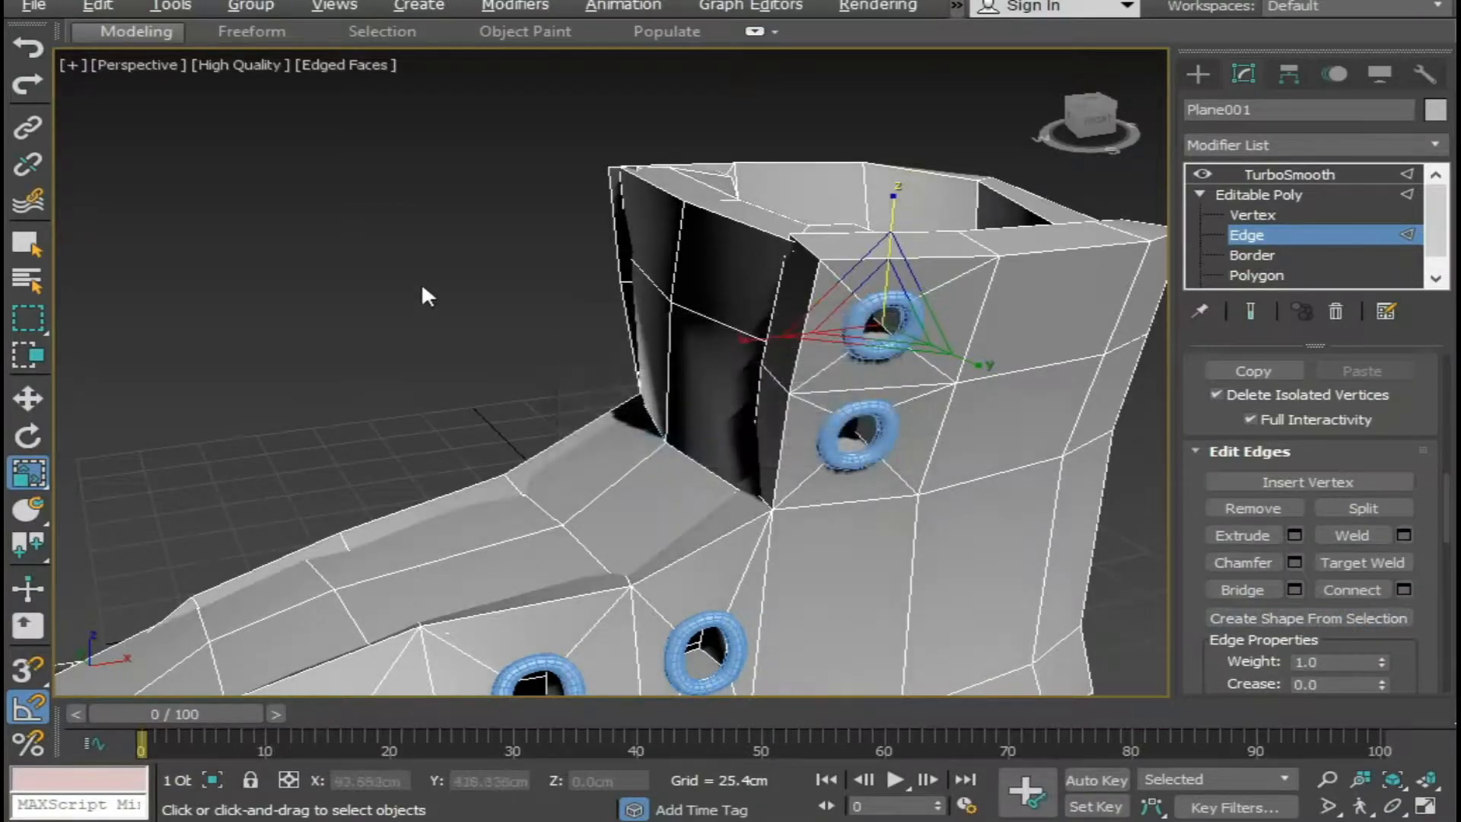
# On the other side of the boot, create a smooth eyelet shape from the outer edges of the lace hole nearest the toe.
pyautogui.click(422, 284)
pyautogui.scroll(-4, 629, 392)
pyautogui.keyDown('alt'); pyautogui.moveTo(629, 393); pyautogui.dragTo(856, 497, button='middle'); pyautogui.keyUp('alt')
pyautogui.scroll(3, 856, 496)
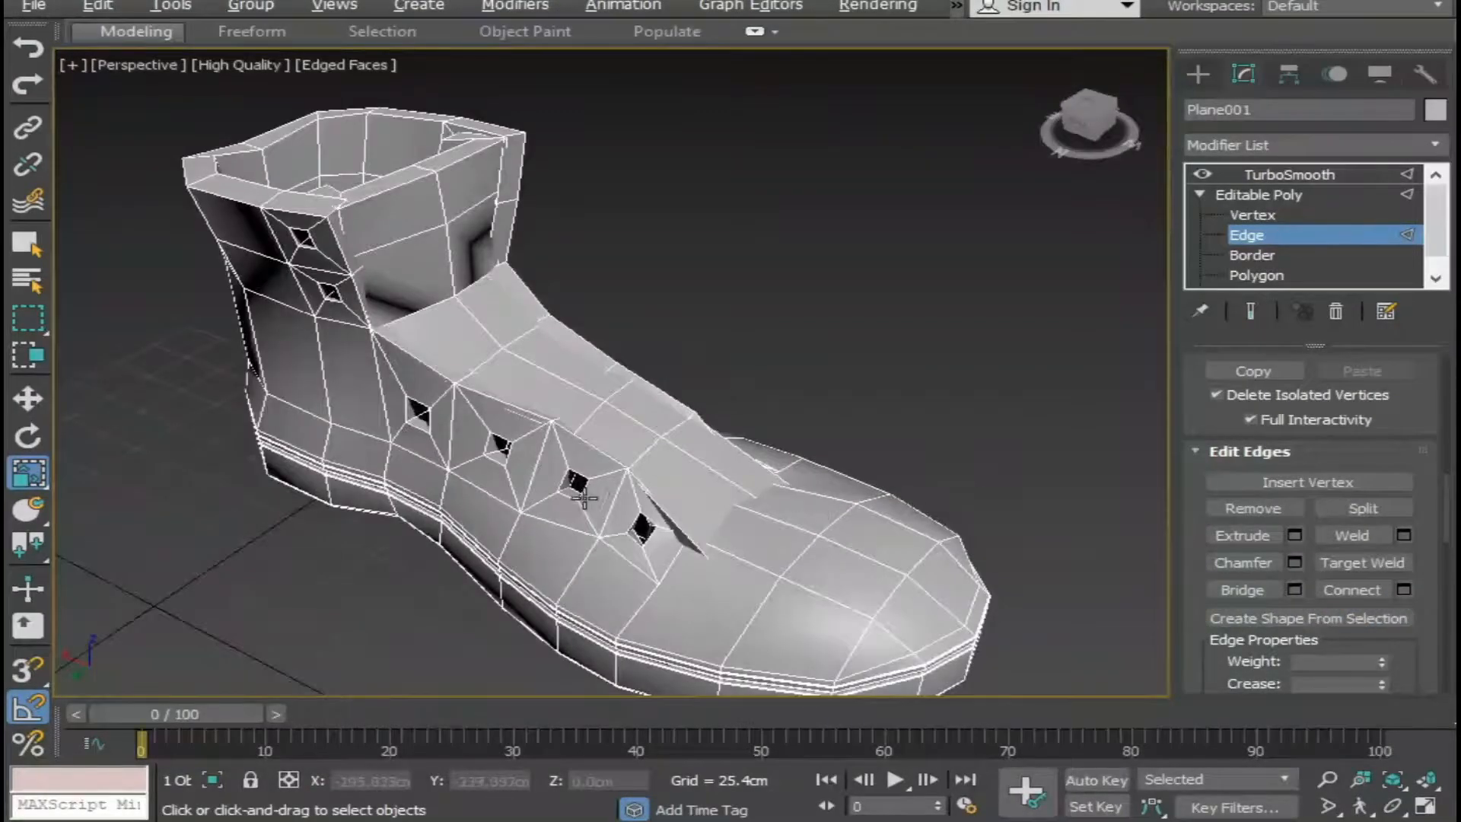
pyautogui.scroll(3, 584, 498)
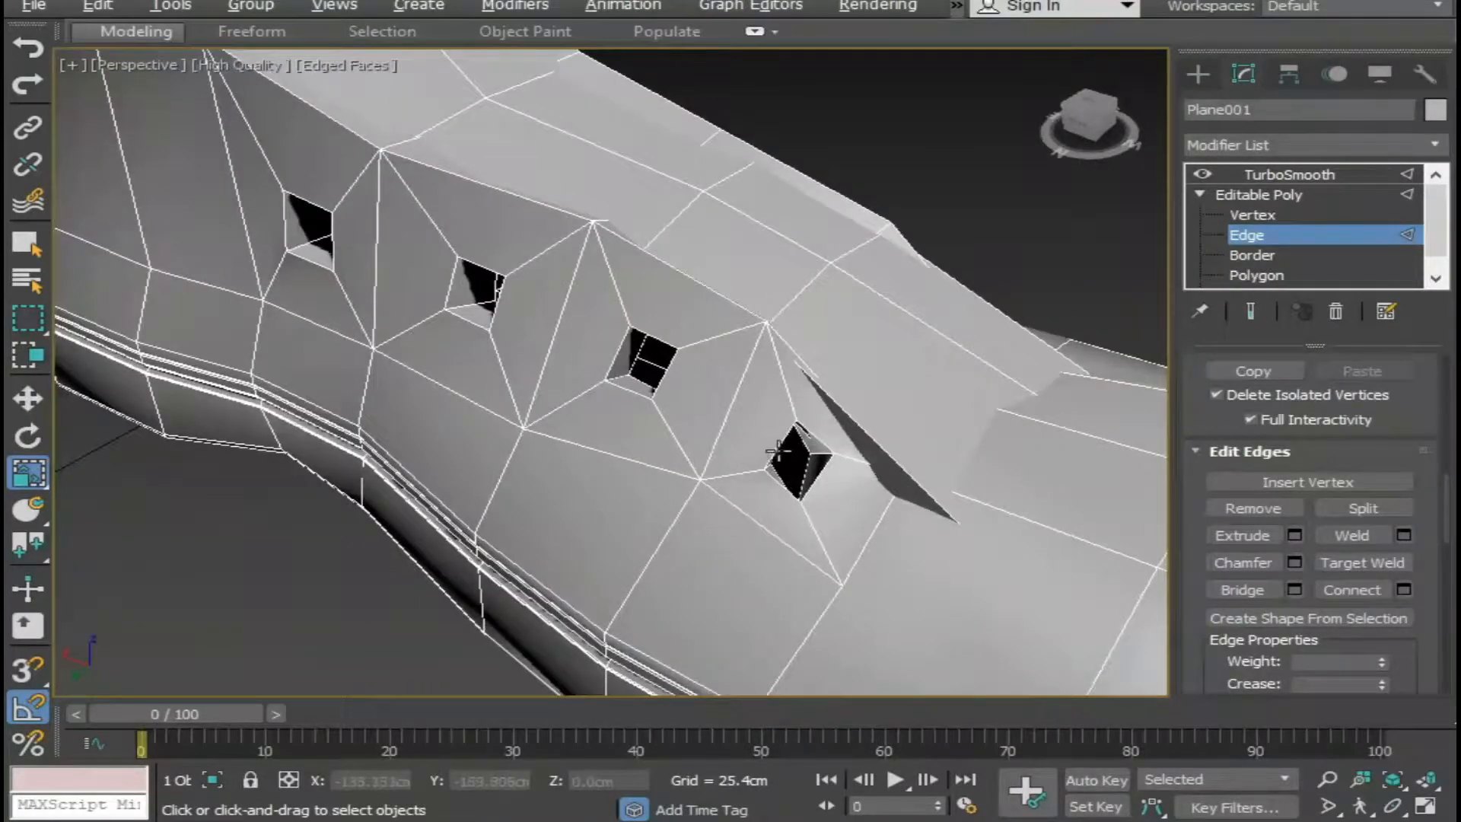
pyautogui.click(778, 452)
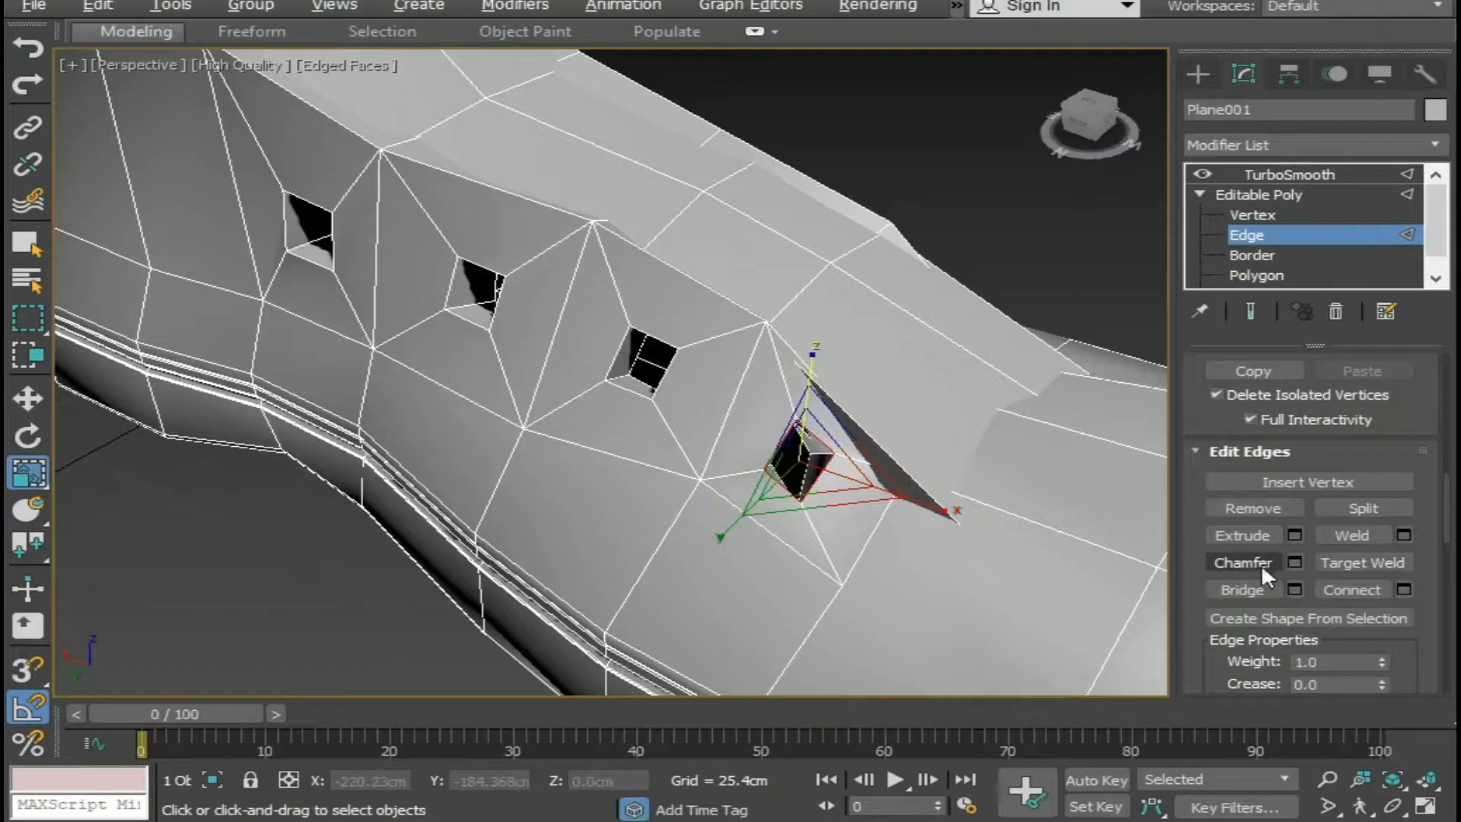
pyautogui.click(1267, 618)
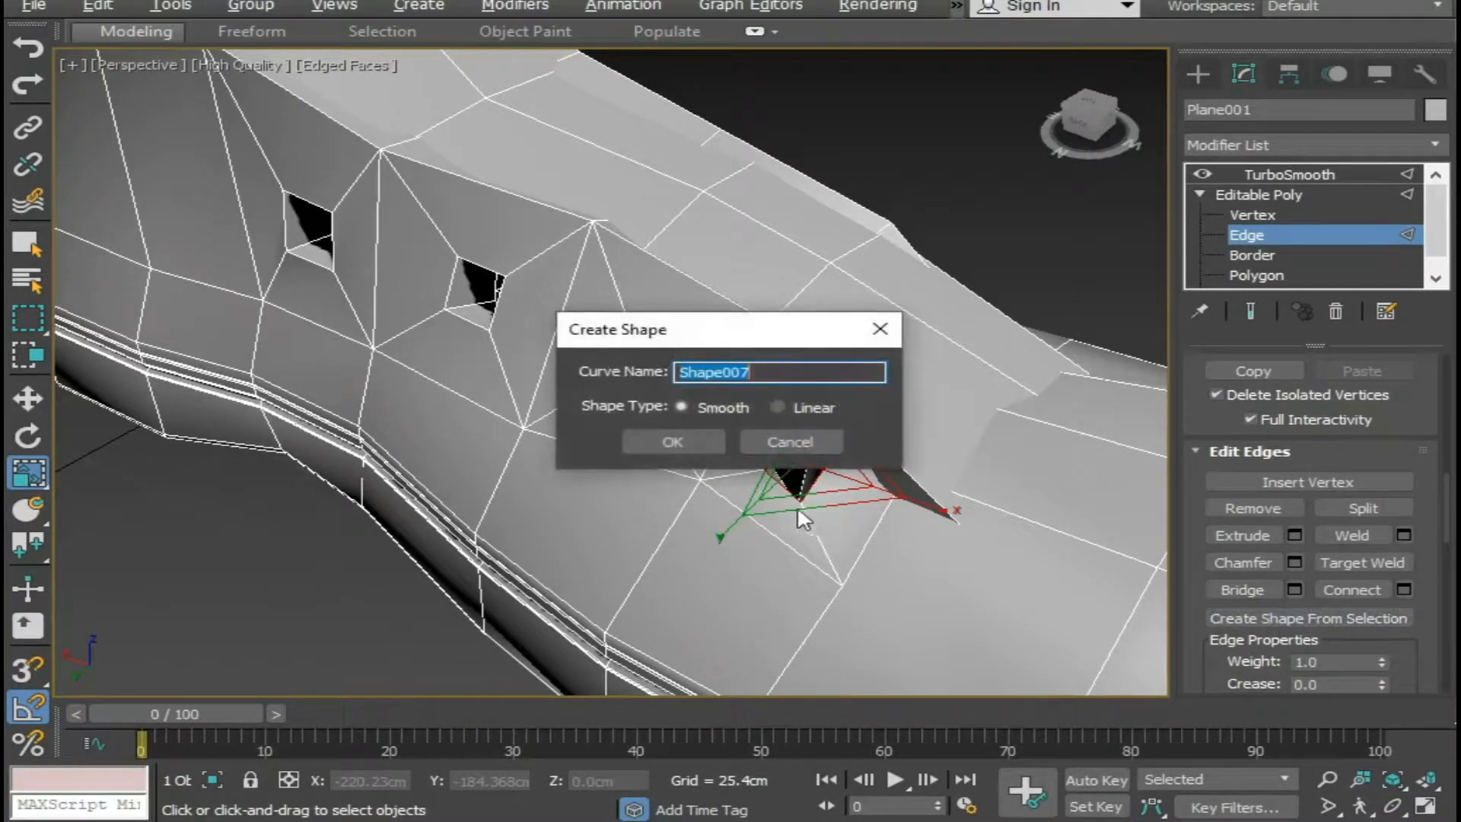
pyautogui.click(674, 443)
# Create a smooth eyelet shape from the outer edges of this side's second lace hole from the toe.
pyautogui.click(666, 373)
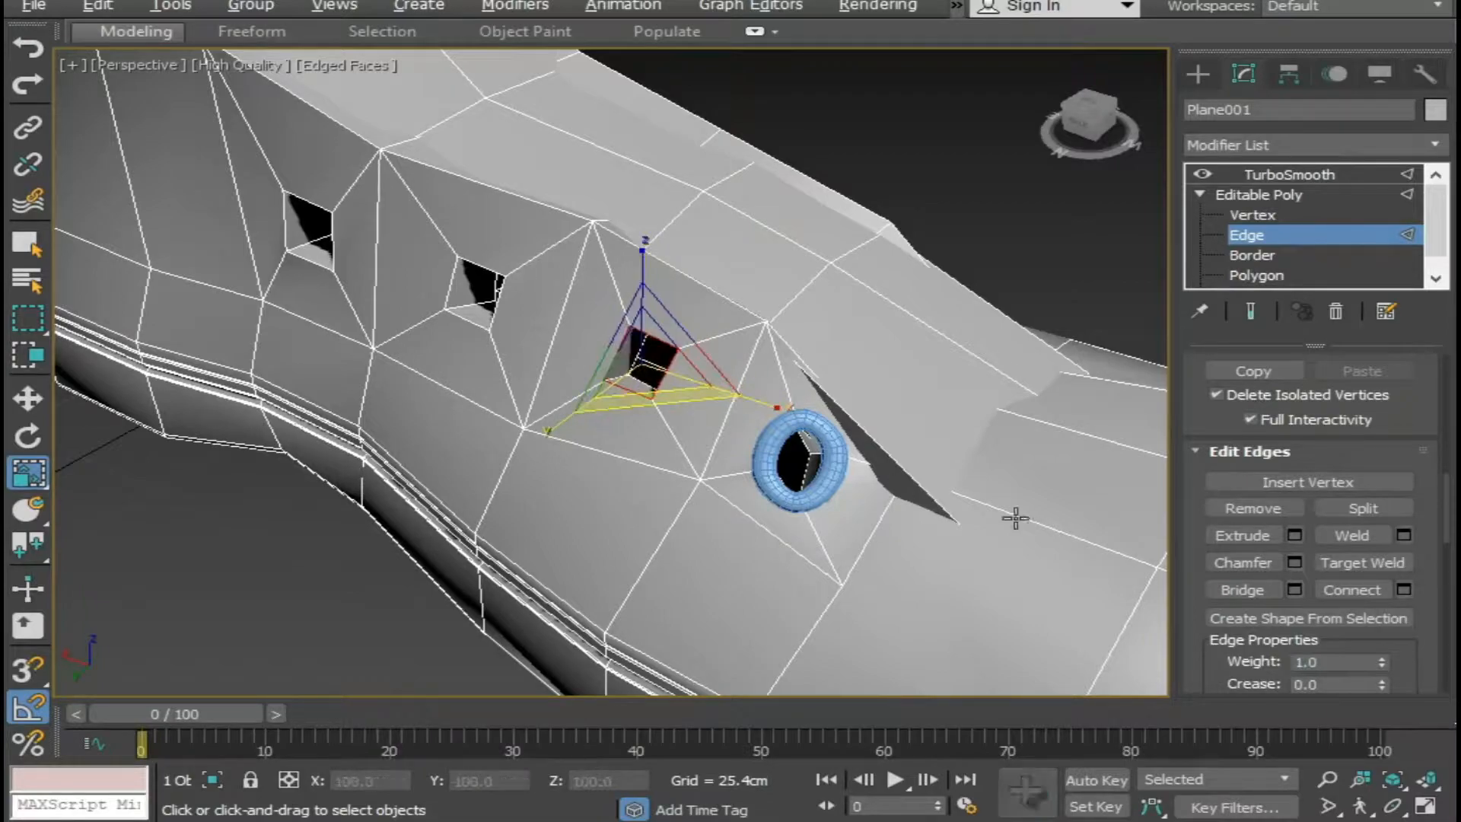
pyautogui.click(1297, 618)
pyautogui.click(706, 440)
# Create a smooth eyelet shape from the four outer edges of this side's third lace hole from the toe.
pyautogui.click(501, 307)
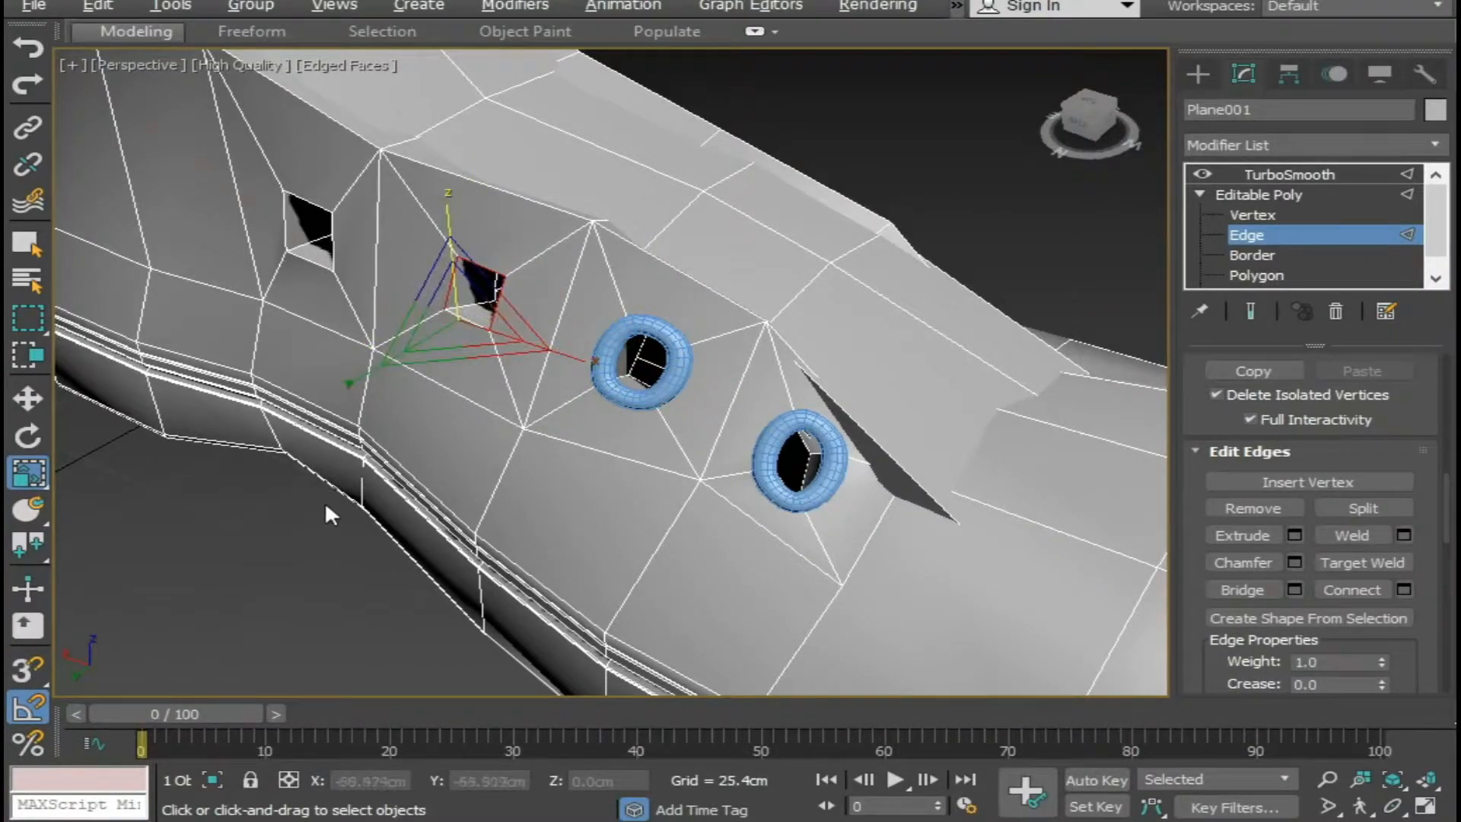
pyautogui.click(425, 332)
pyautogui.click(467, 319)
pyautogui.keyDown('ctrl'); pyautogui.click(451, 281); pyautogui.keyUp('ctrl')
pyautogui.keyDown('ctrl'); pyautogui.click(479, 268); pyautogui.keyUp('ctrl')
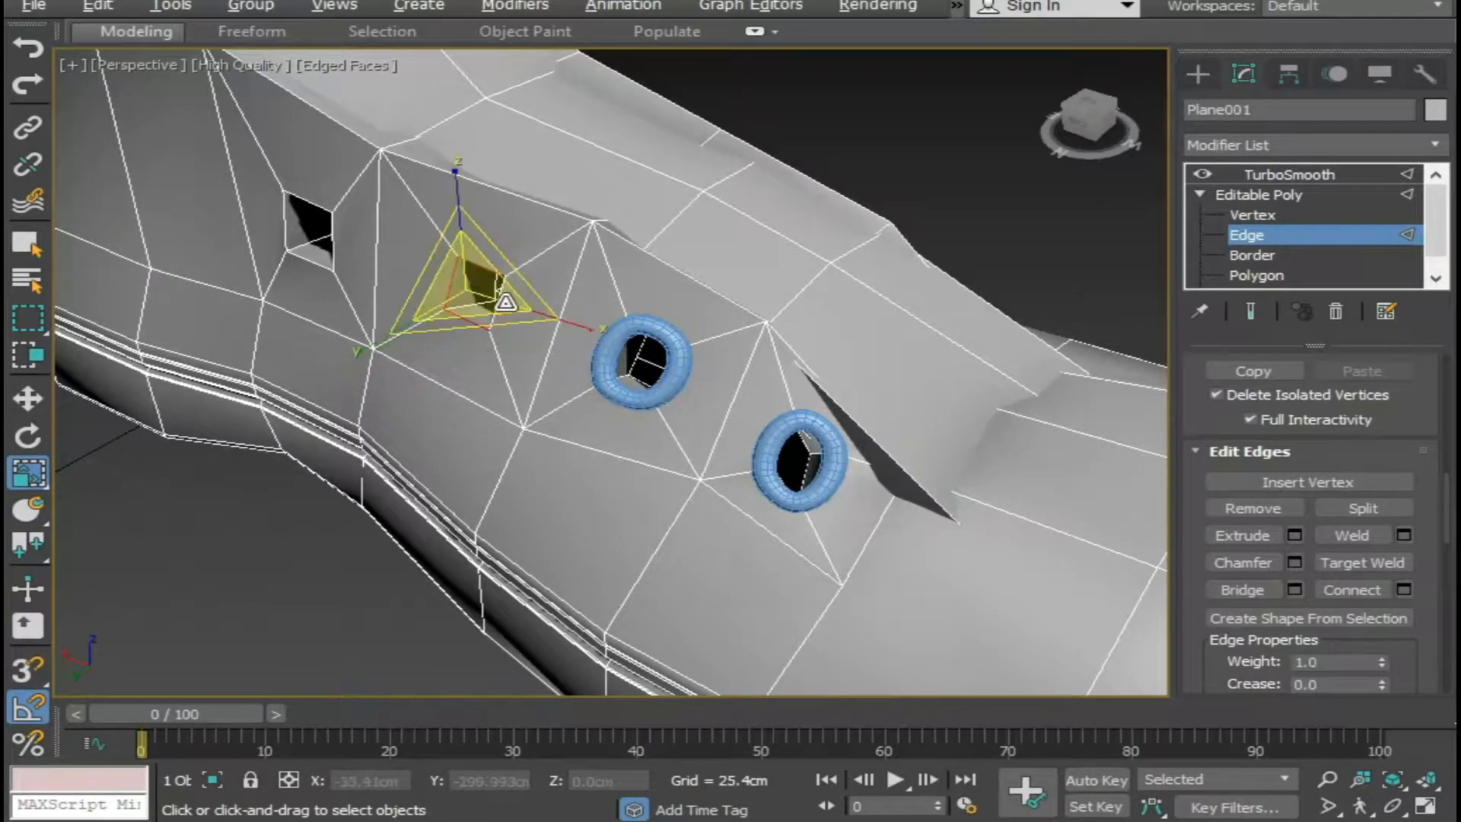
pyautogui.click(1290, 620)
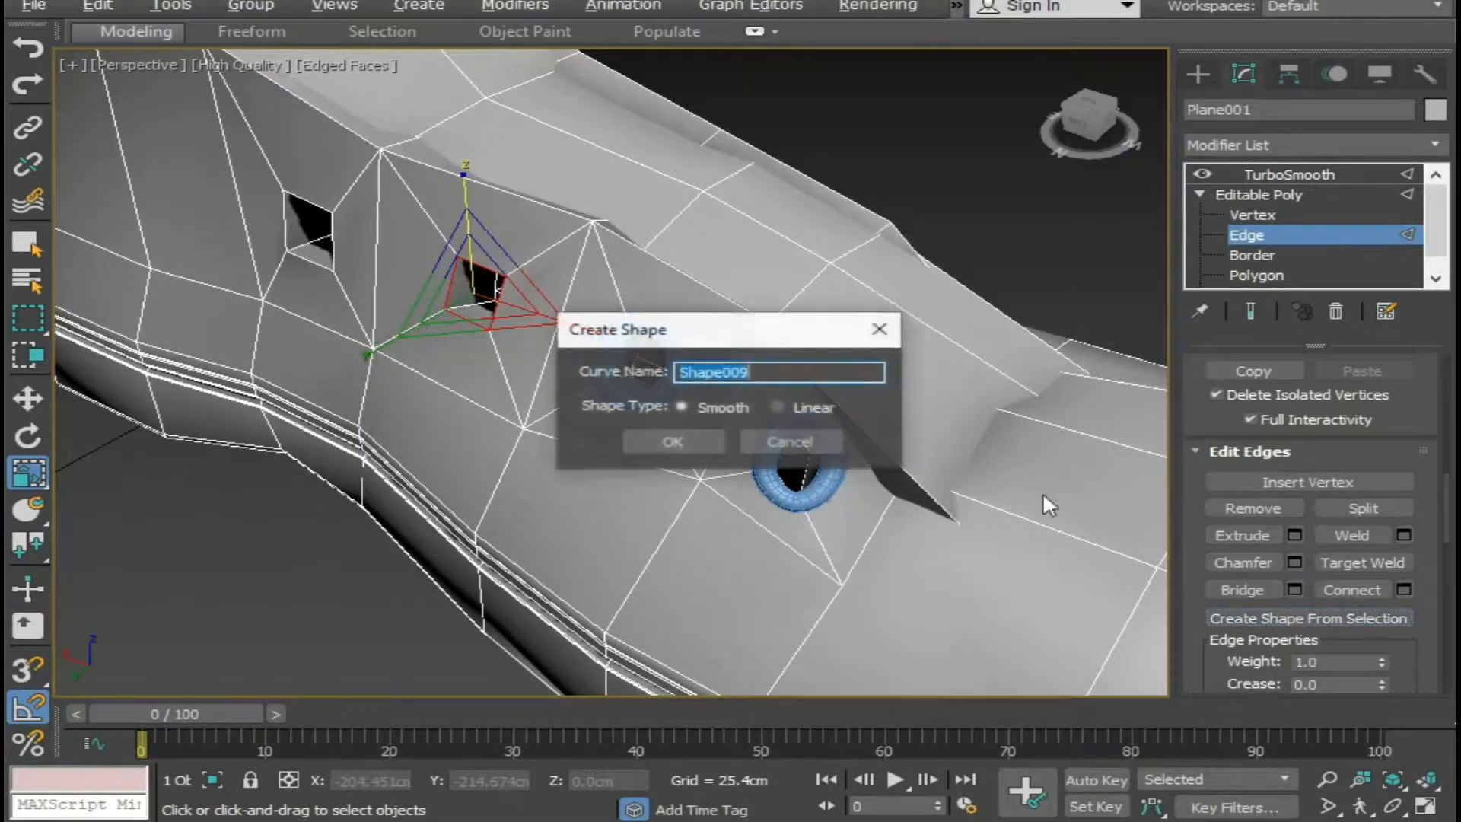
pyautogui.click(708, 443)
# Create a smooth eyelet shape from the four outer edges of this side's fourth lace hole from the toe.
pyautogui.moveTo(432, 411); pyautogui.dragTo(733, 531, button='middle')
pyautogui.keyDown('alt'); pyautogui.moveTo(602, 442); pyautogui.dragTo(580, 387, button='middle'); pyautogui.keyUp('alt')
pyautogui.scroll(3, 580, 386)
pyautogui.click(626, 323)
pyautogui.keyDown('ctrl'); pyautogui.click(539, 289); pyautogui.keyUp('ctrl')
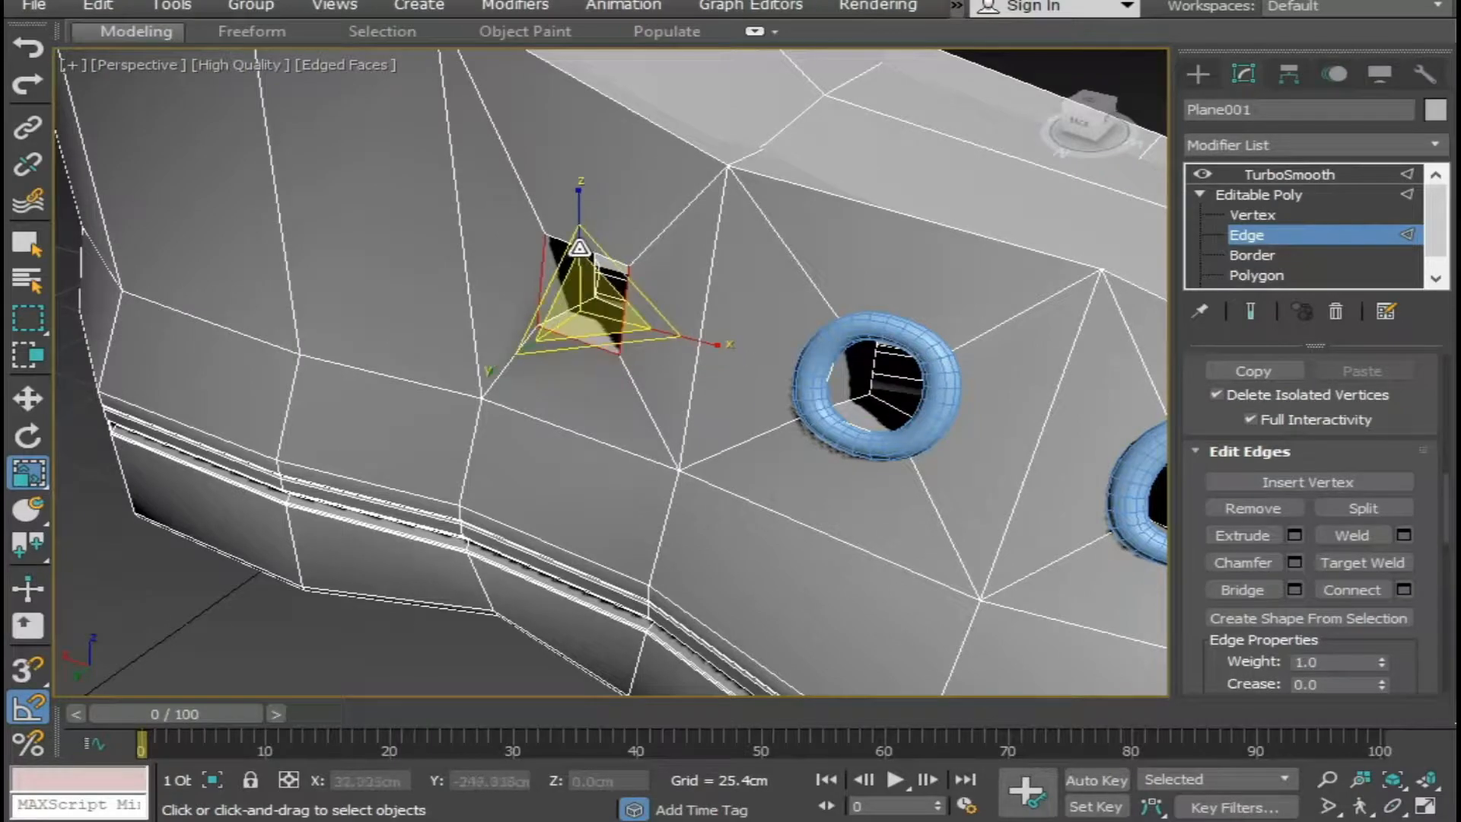
pyautogui.keyDown('ctrl'); pyautogui.click(580, 247); pyautogui.keyUp('ctrl')
pyautogui.click(1286, 618)
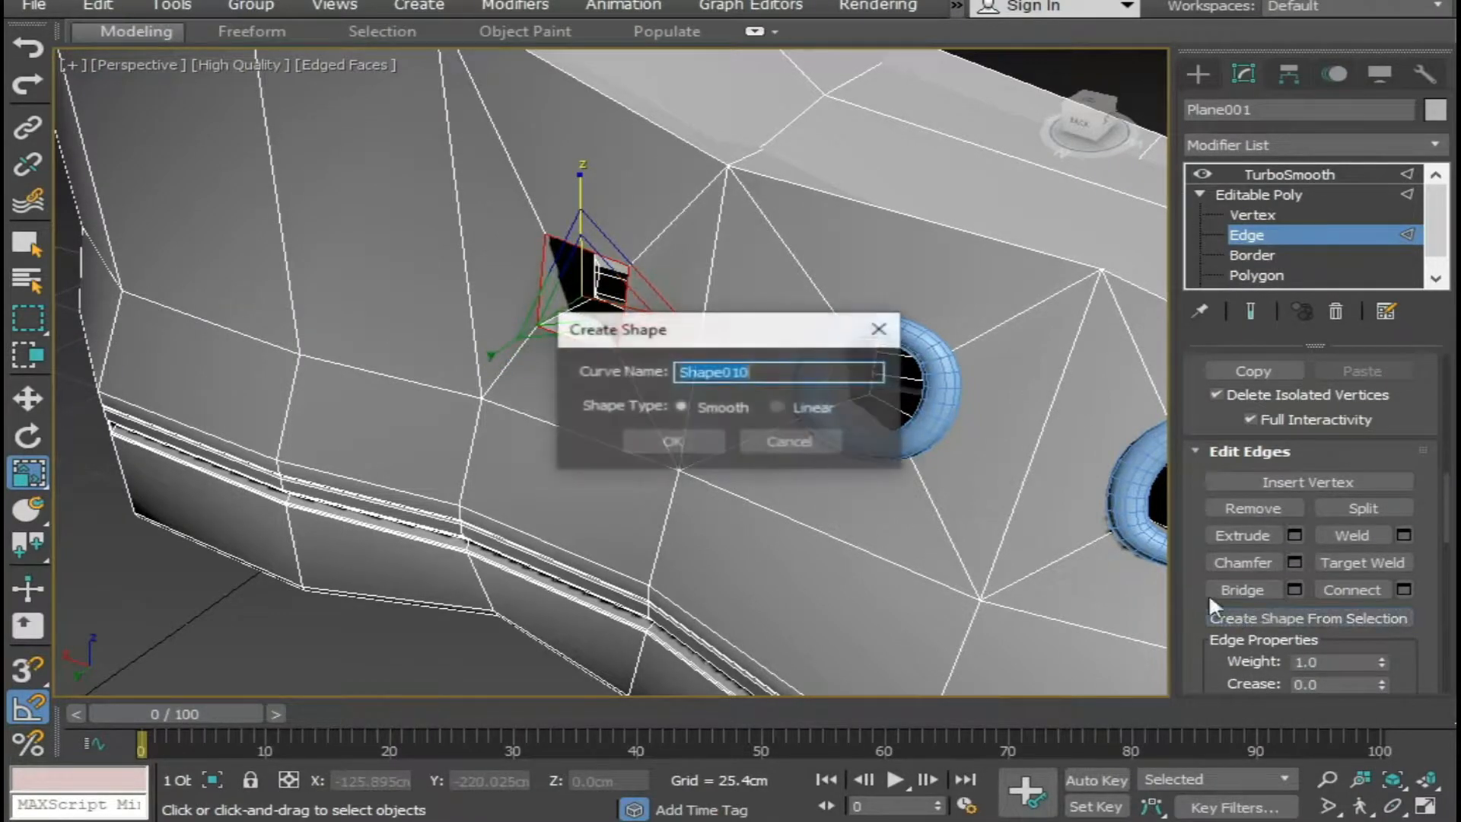
pyautogui.click(662, 441)
# Clear the stray edge selection and create a smooth eyelet shape from the outer edges of this side's lower lace hole on the ankle shaft.
pyautogui.click(286, 579)
pyautogui.scroll(-3, 393, 516)
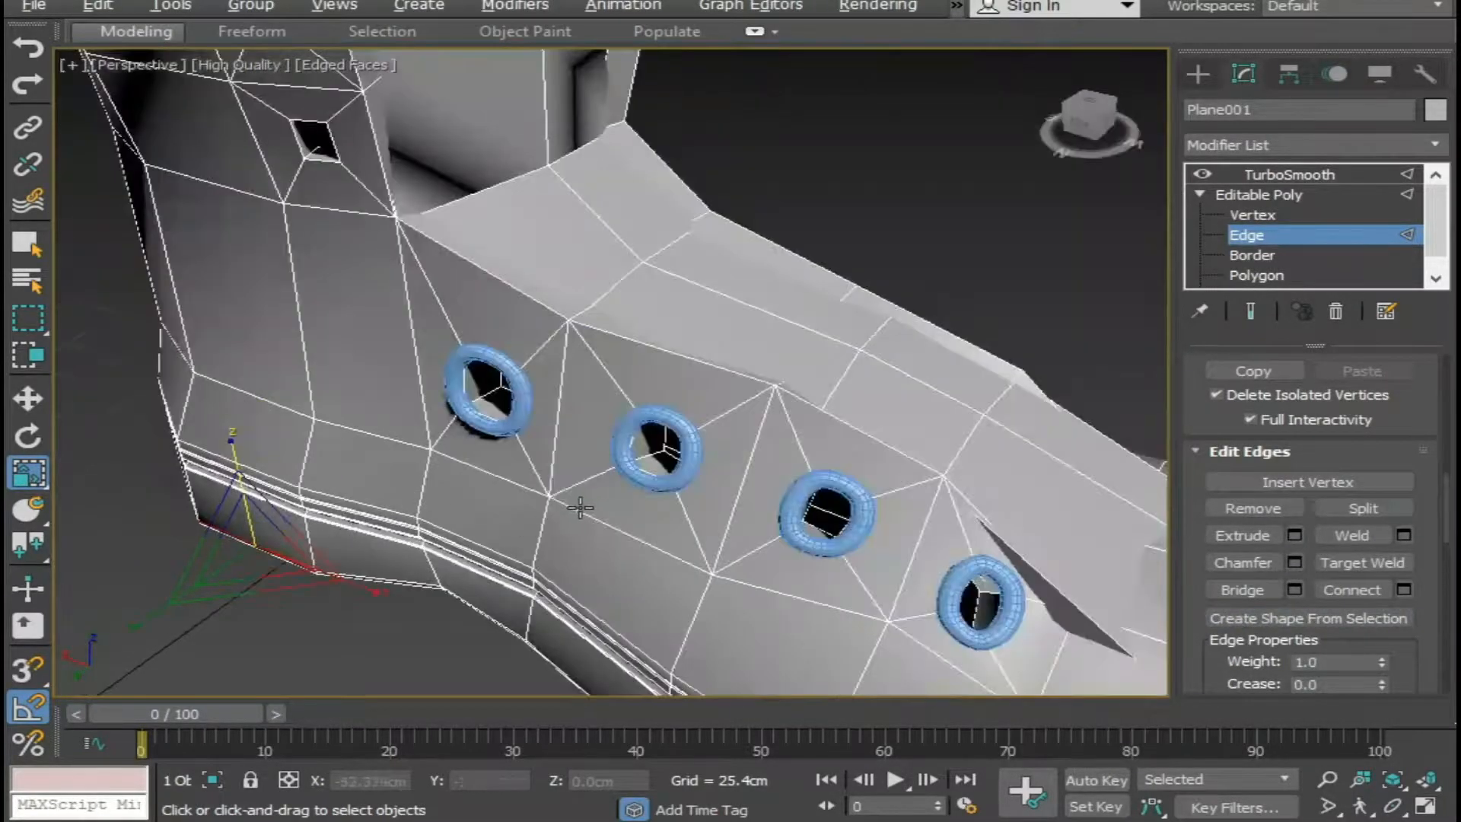
pyautogui.scroll(-3, 583, 507)
pyautogui.keyDown('alt'); pyautogui.moveTo(583, 508); pyautogui.dragTo(506, 472, button='middle'); pyautogui.keyUp('alt')
pyautogui.moveTo(449, 328); pyautogui.dragTo(626, 420, button='middle')
pyautogui.scroll(6, 627, 419)
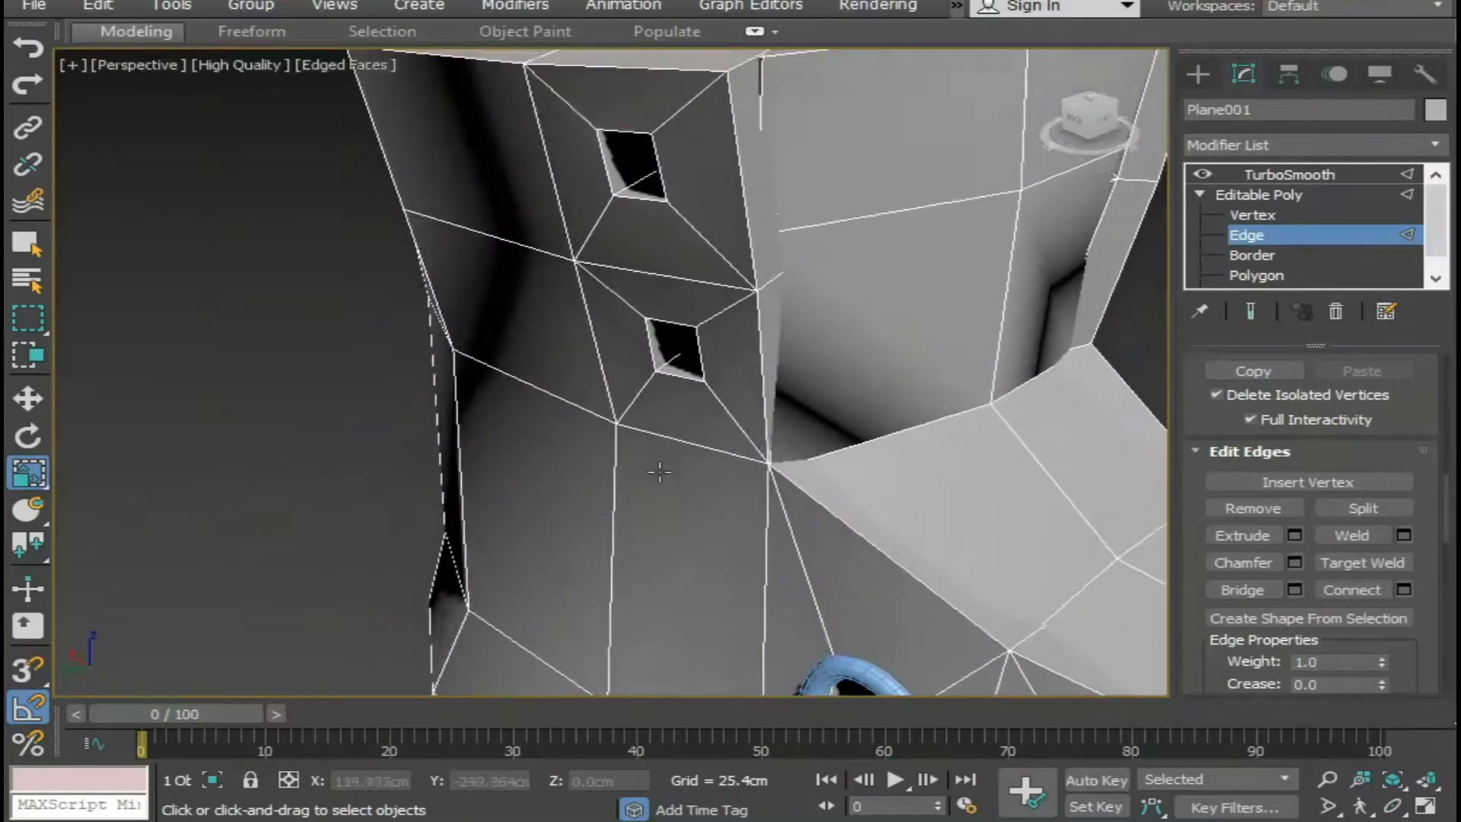
pyautogui.doubleClick(653, 342)
pyautogui.keyDown('ctrl'); pyautogui.click(700, 357); pyautogui.keyUp('ctrl')
pyautogui.keyDown('ctrl'); pyautogui.click(682, 373); pyautogui.keyUp('ctrl')
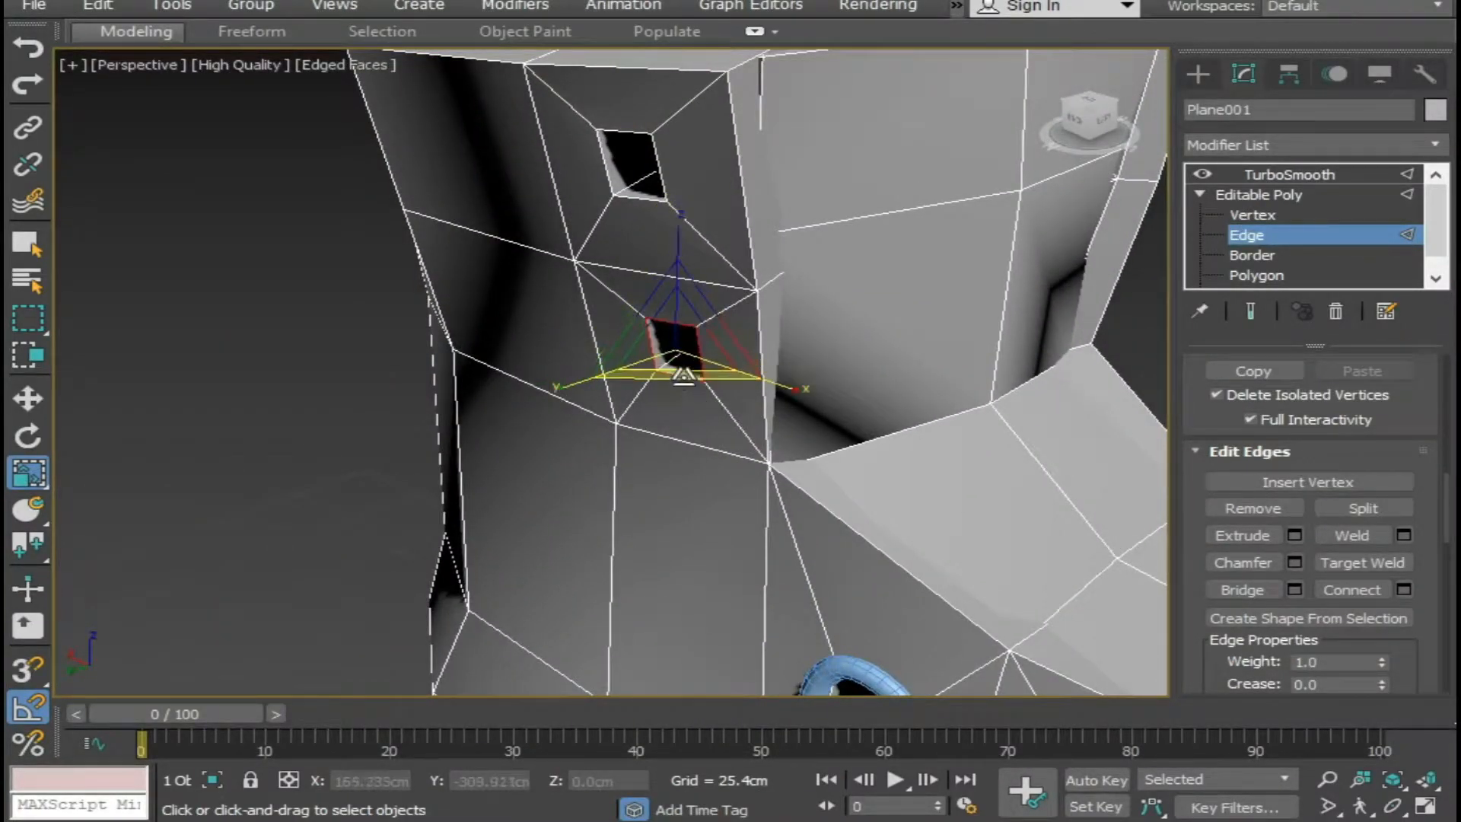
pyautogui.click(1323, 619)
pyautogui.click(673, 443)
# Create a smooth eyelet shape from the four outer edges of this side's topmost lace hole.
pyautogui.scroll(-3, 695, 593)
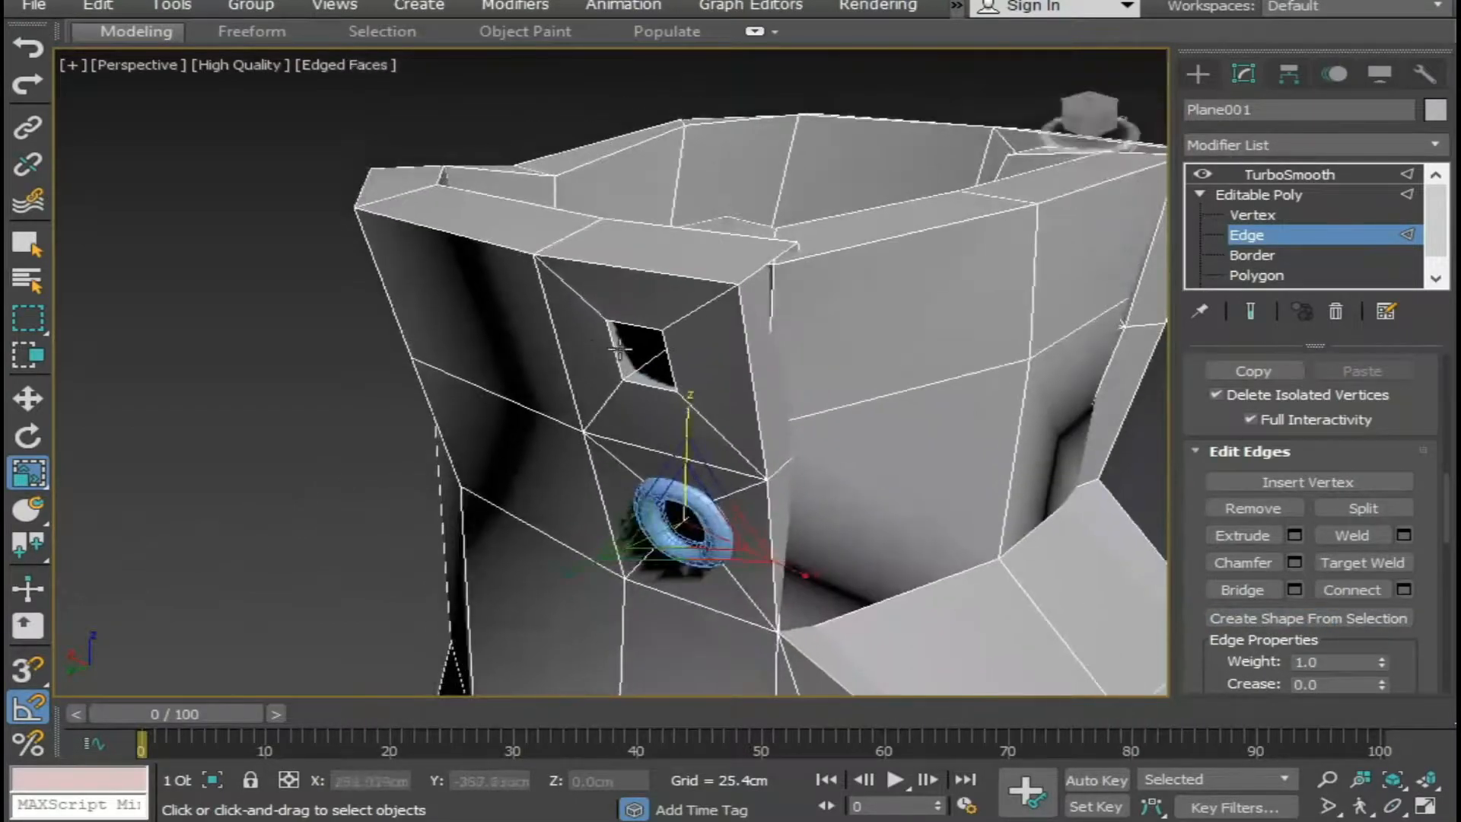
pyautogui.click(608, 347)
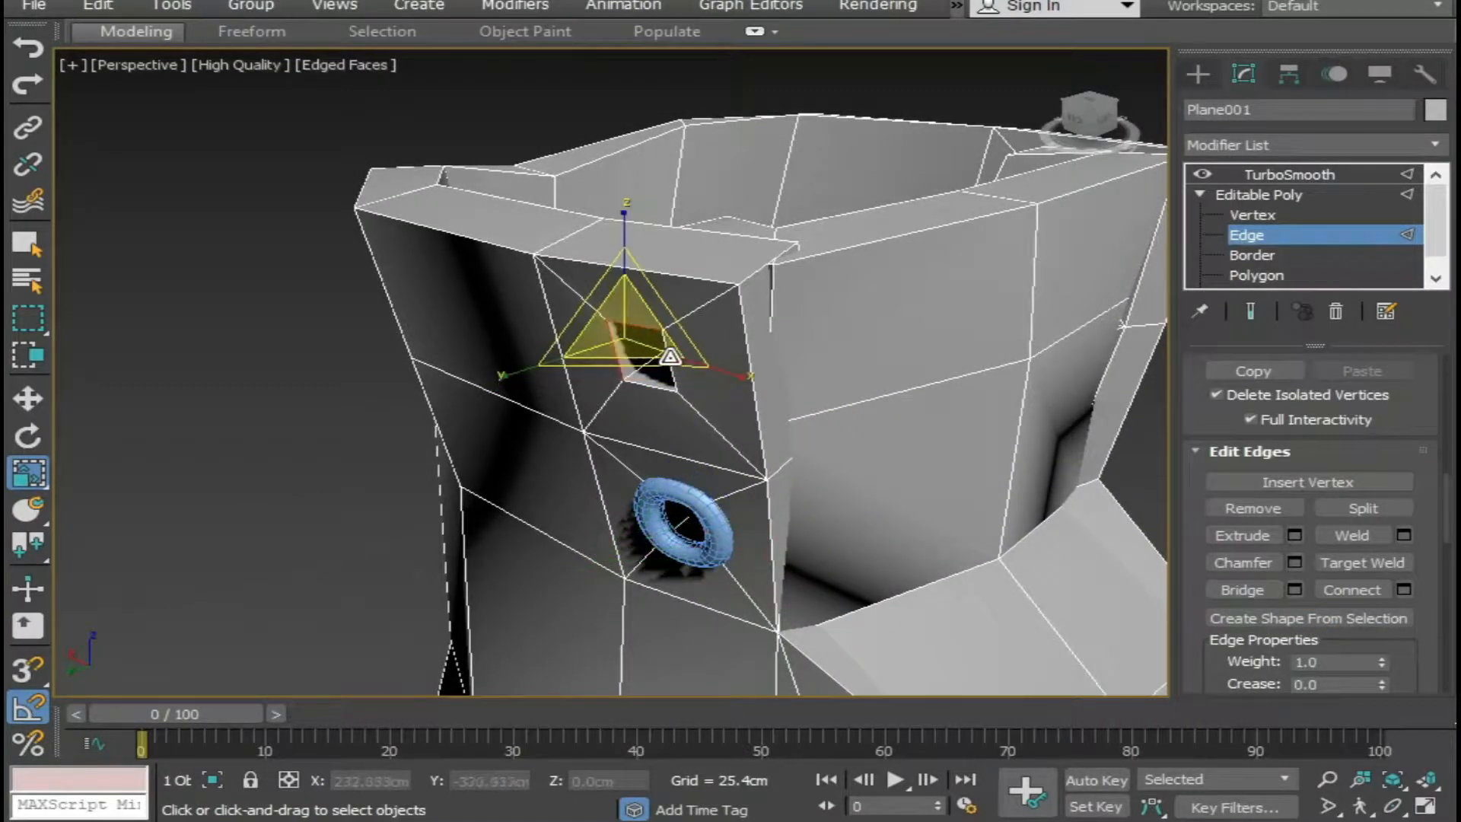
pyautogui.keyDown('ctrl'); pyautogui.click(670, 357); pyautogui.keyUp('ctrl')
pyautogui.keyDown('ctrl'); pyautogui.click(662, 387); pyautogui.keyUp('ctrl')
pyautogui.click(1257, 620)
pyautogui.click(676, 440)
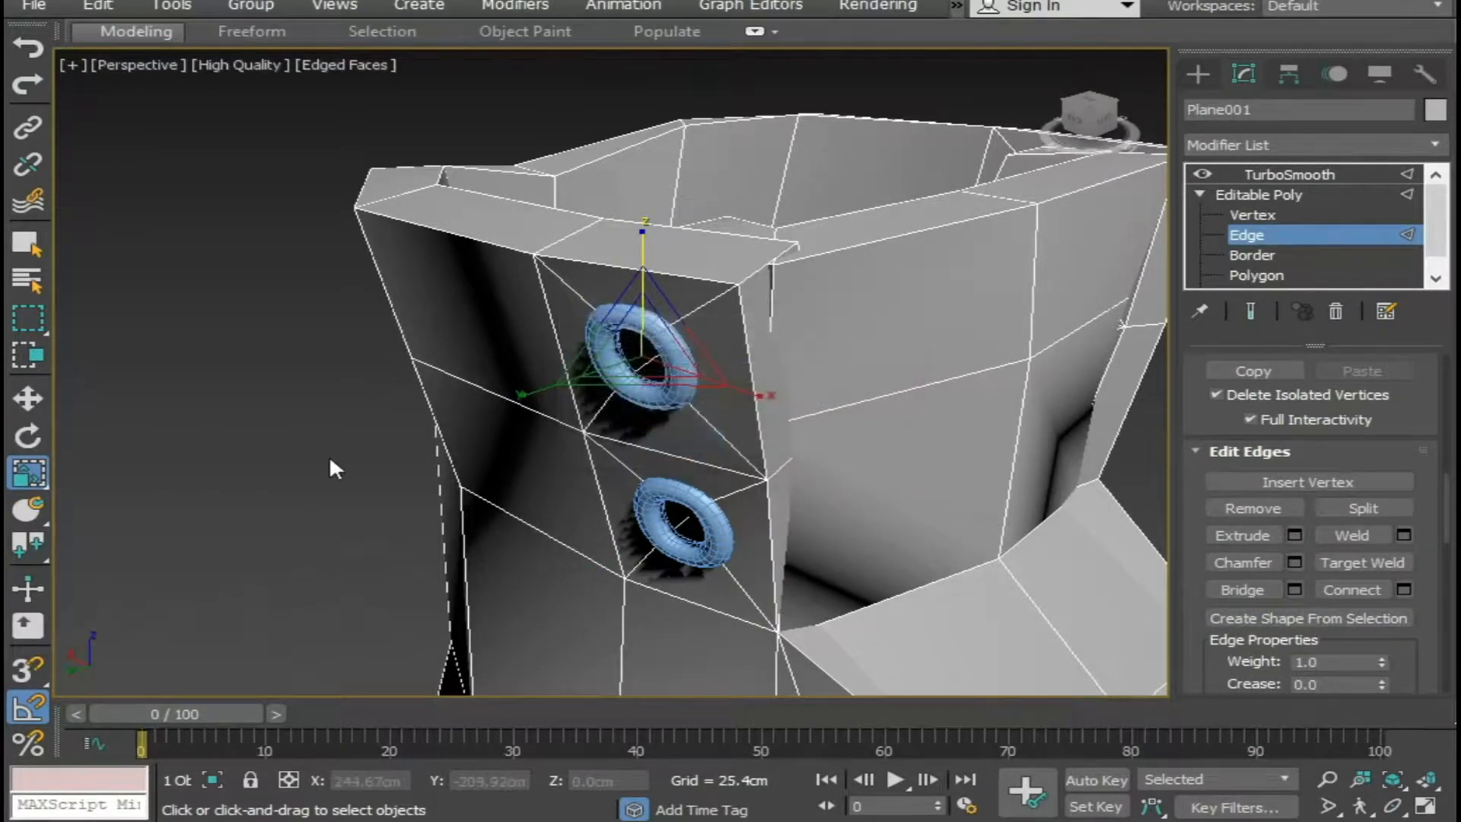
# Leave edge editing on the boot, return it to its TurboSmooth display and deselect it.
pyautogui.click(328, 459)
pyautogui.scroll(-3, 520, 553)
pyautogui.moveTo(518, 554); pyautogui.dragTo(769, 510, button='middle')
pyautogui.scroll(-3, 609, 519)
pyautogui.scroll(3, 869, 590)
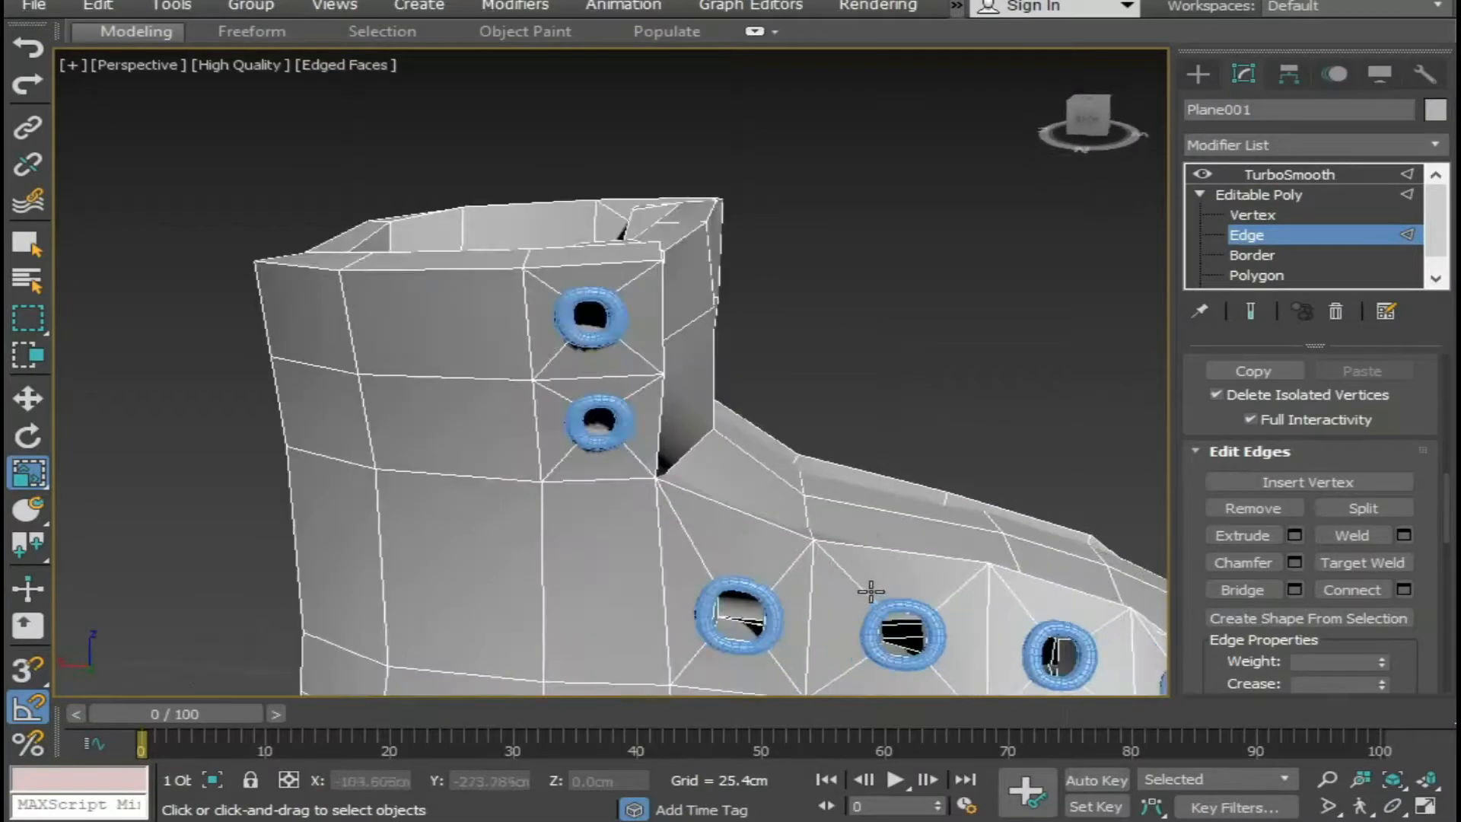
pyautogui.moveTo(871, 590); pyautogui.dragTo(720, 544, button='middle')
pyautogui.moveTo(908, 586); pyautogui.dragTo(733, 469, button='middle')
pyautogui.click(1282, 172)
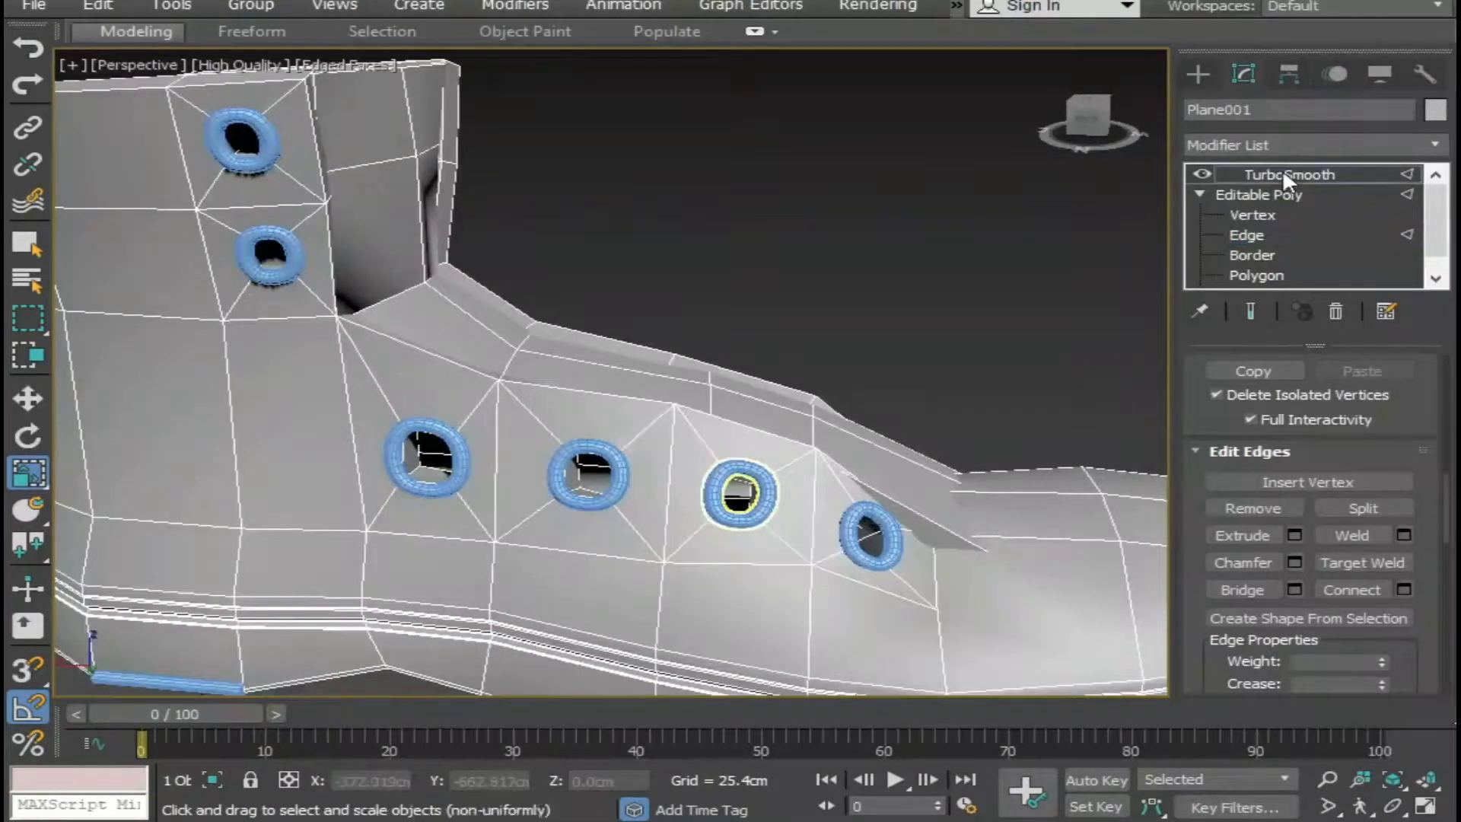
pyautogui.click(1063, 398)
pyautogui.scroll(-5, 1066, 403)
pyautogui.keyDown('alt'); pyautogui.moveTo(953, 434); pyautogui.dragTo(775, 437, button='middle'); pyautogui.keyUp('alt')
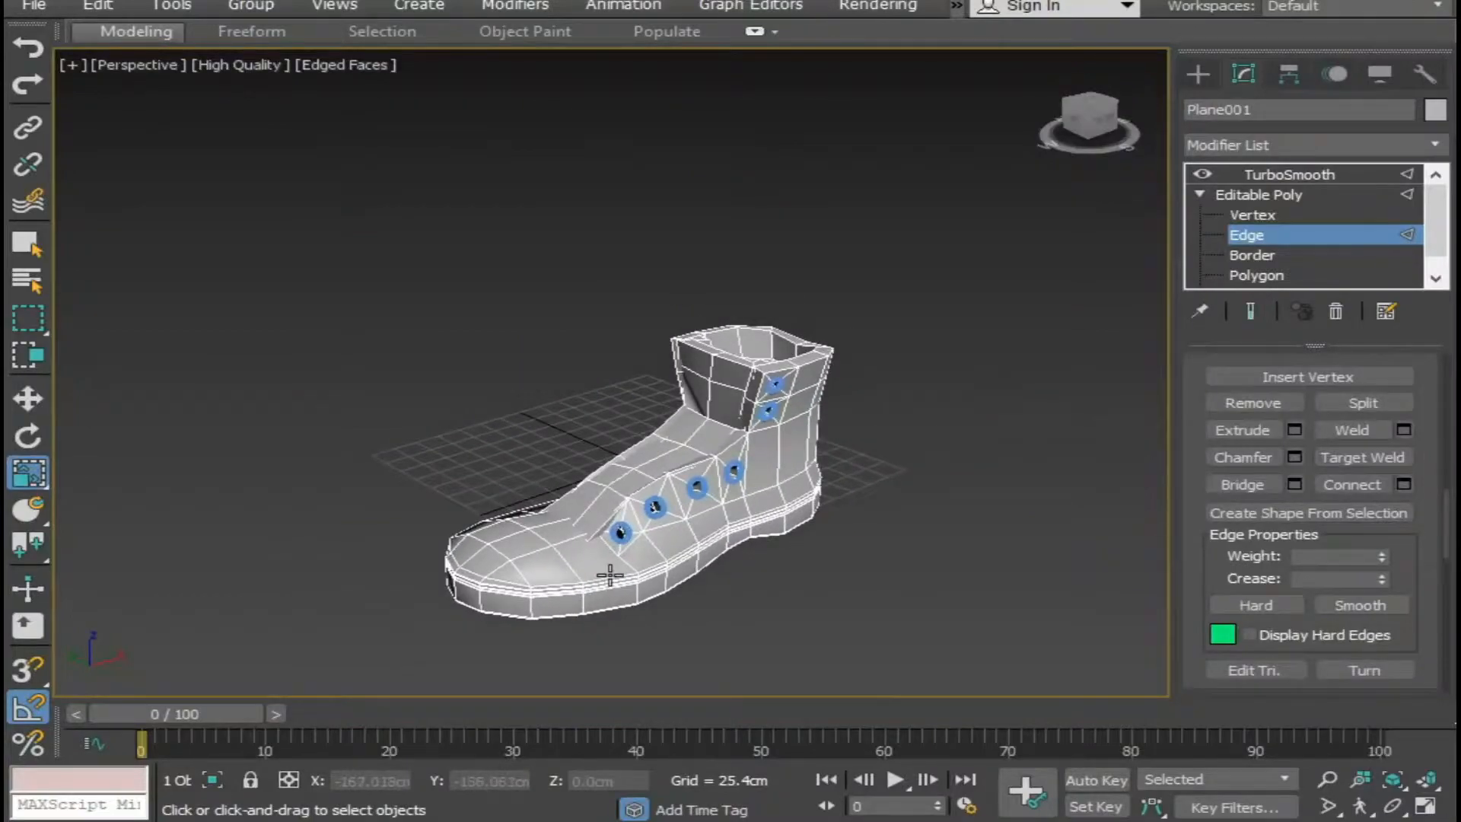
pyautogui.scroll(2, 610, 576)
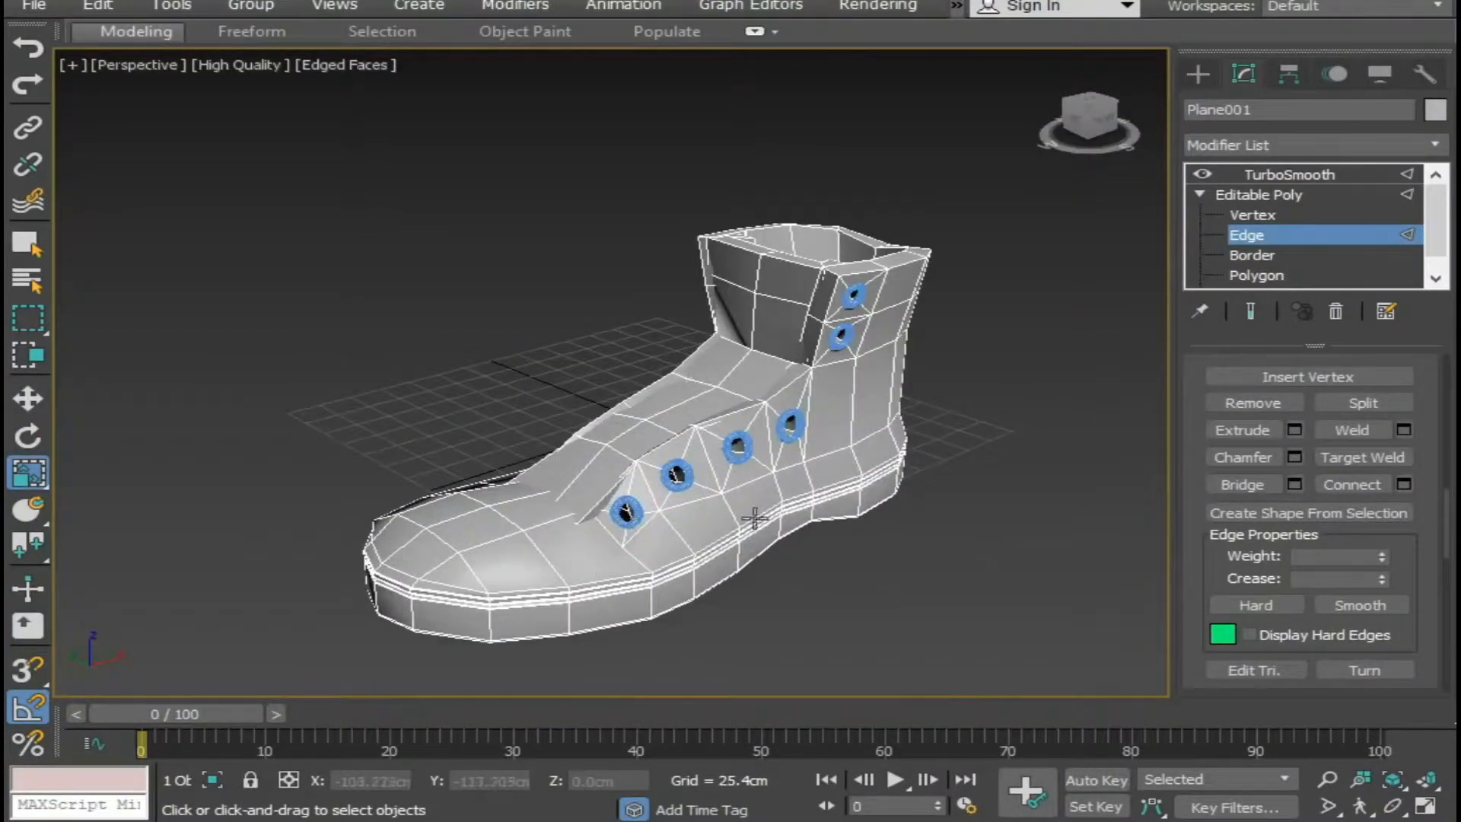
pyautogui.click(1262, 194)
pyautogui.click(1018, 290)
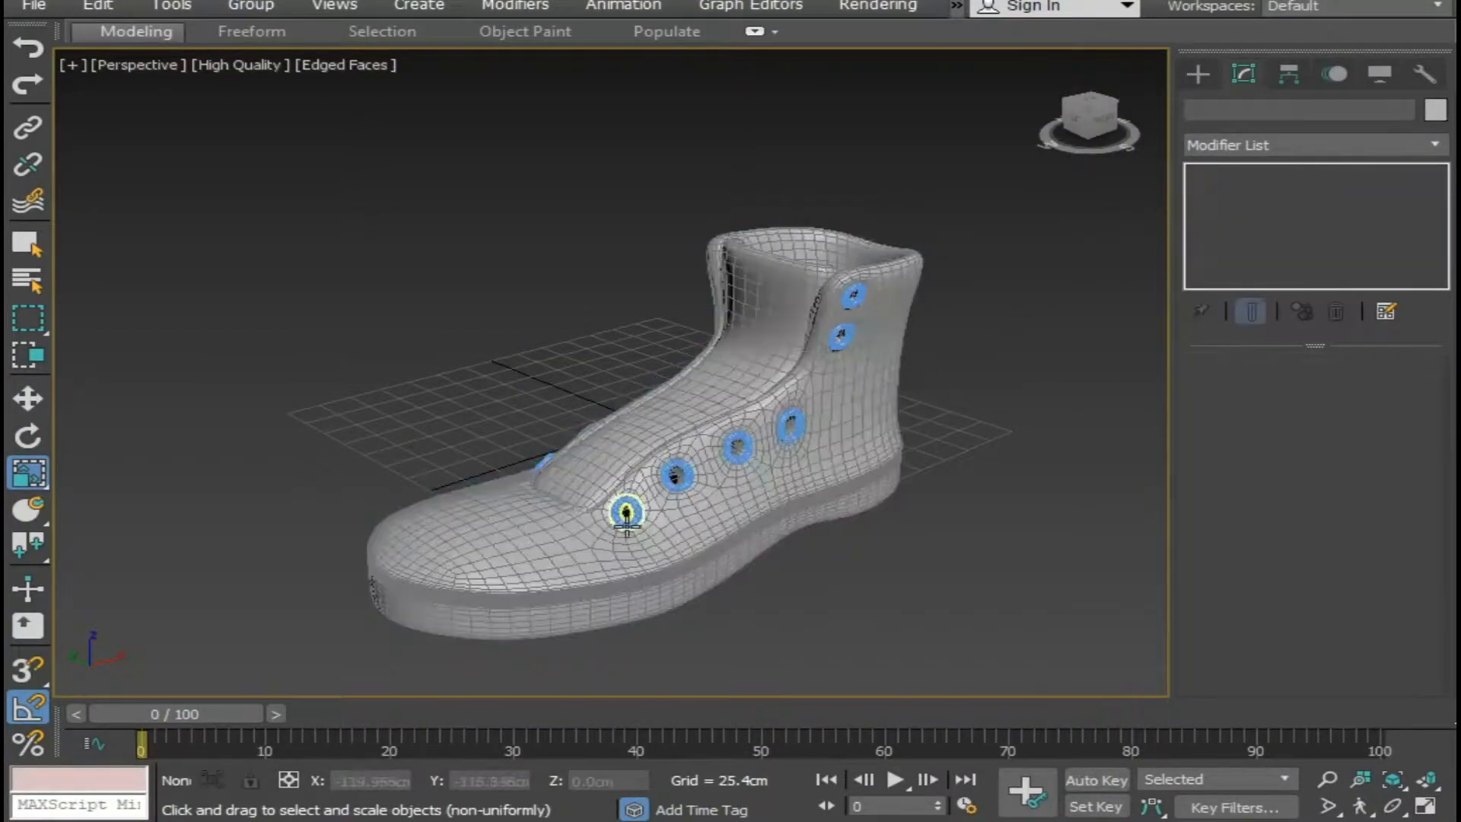
# Attach the five other eyelets on the first side of the boot to the eyelet nearest the toe, then deselect the combined spline.
pyautogui.scroll(6, 638, 508)
pyautogui.click(638, 508)
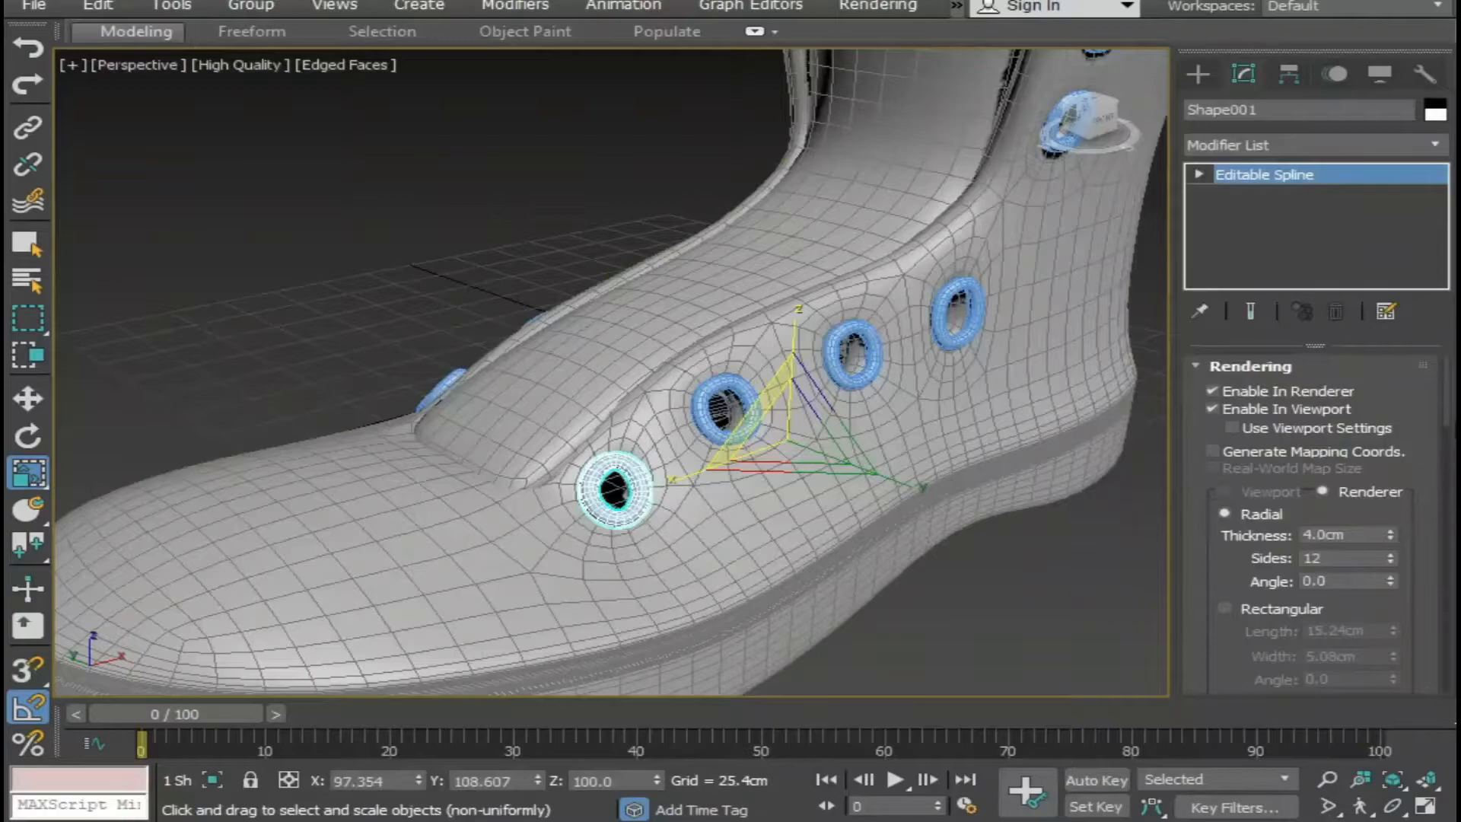
pyautogui.moveTo(1451, 364); pyautogui.dragTo(1440, 492)
pyautogui.click(1253, 571)
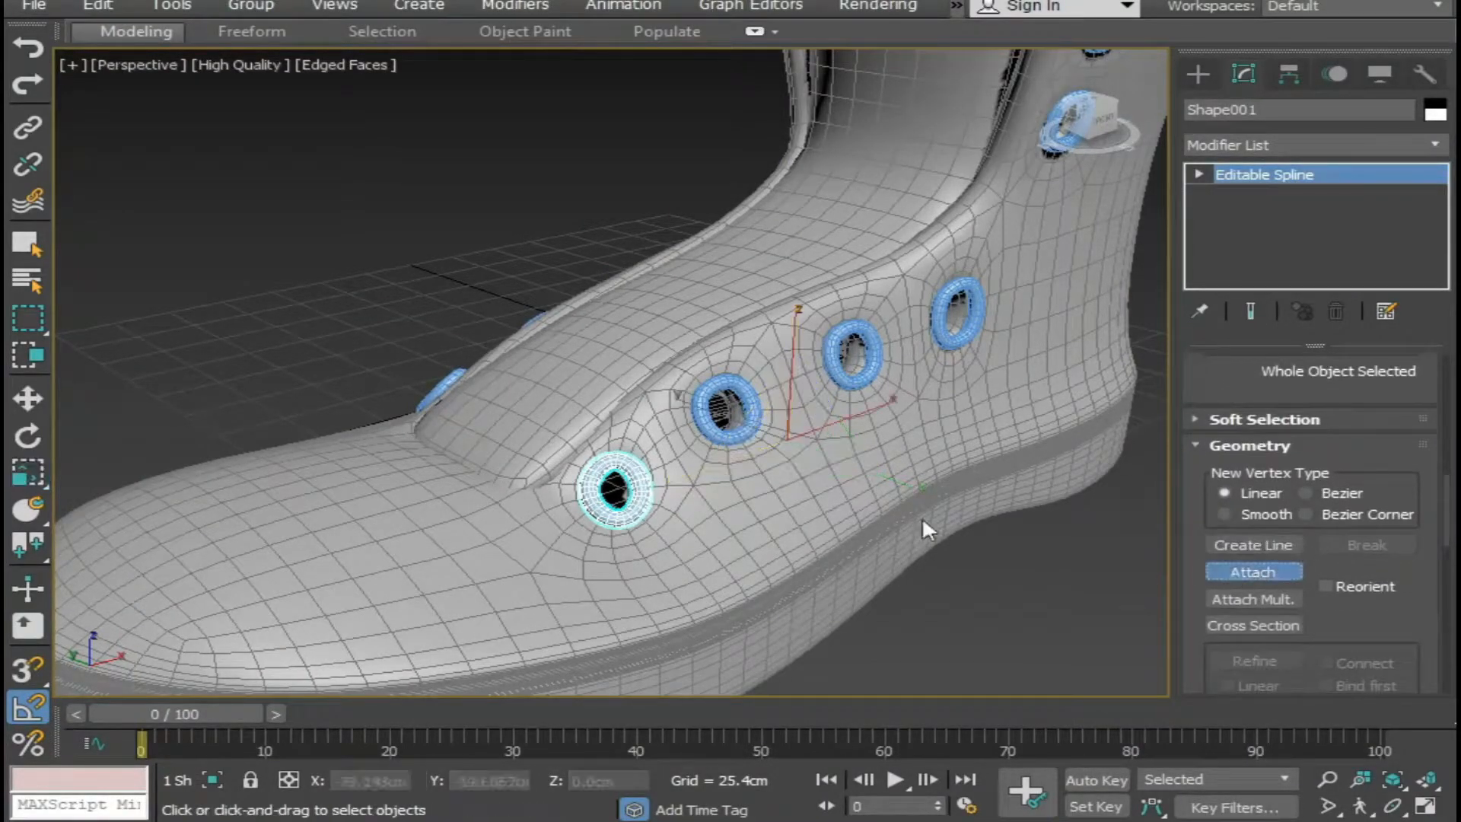
pyautogui.click(723, 426)
pyautogui.click(874, 379)
pyautogui.click(973, 339)
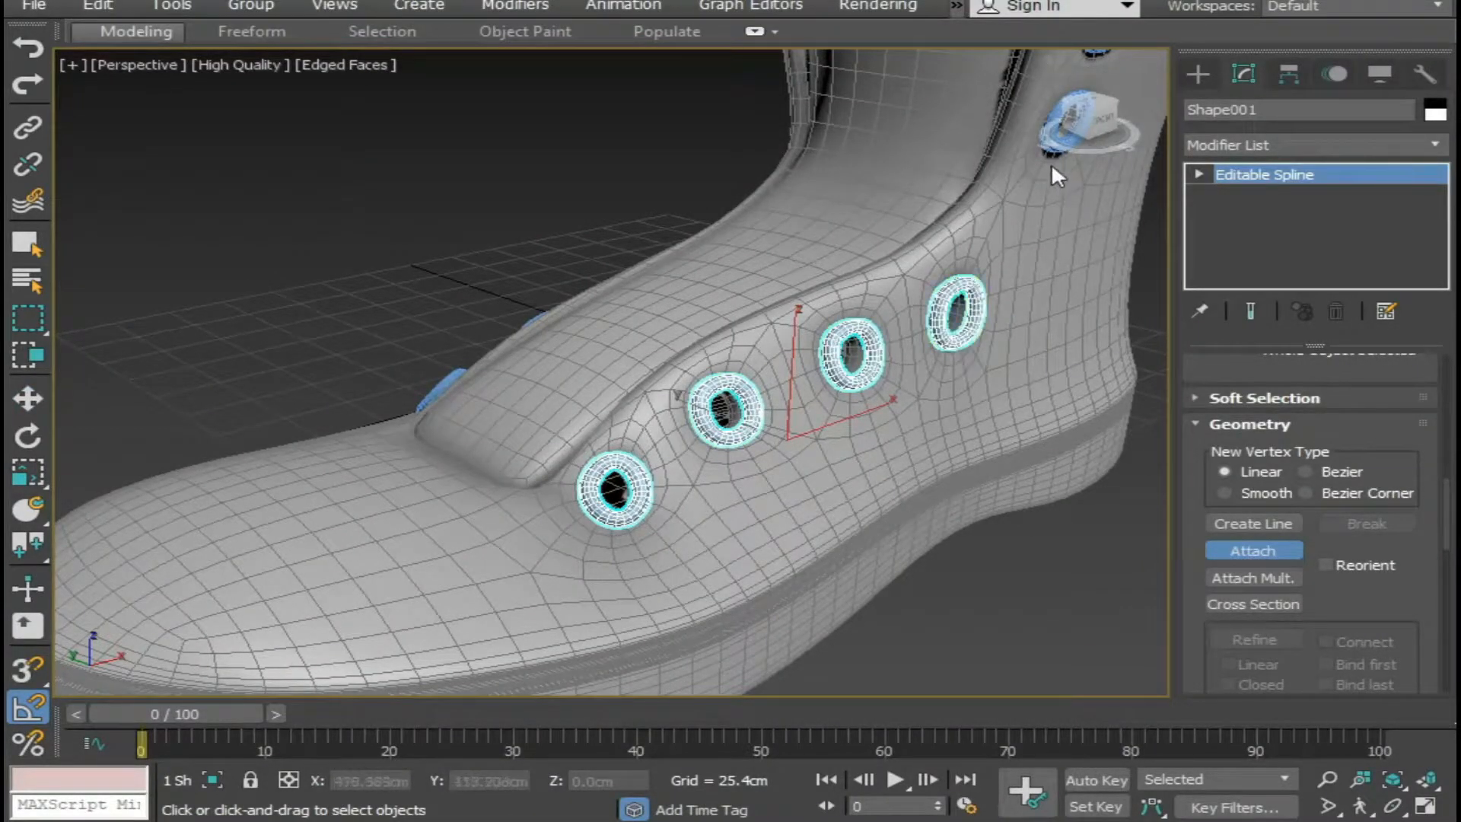
pyautogui.moveTo(1112, 275); pyautogui.dragTo(852, 555, button='middle')
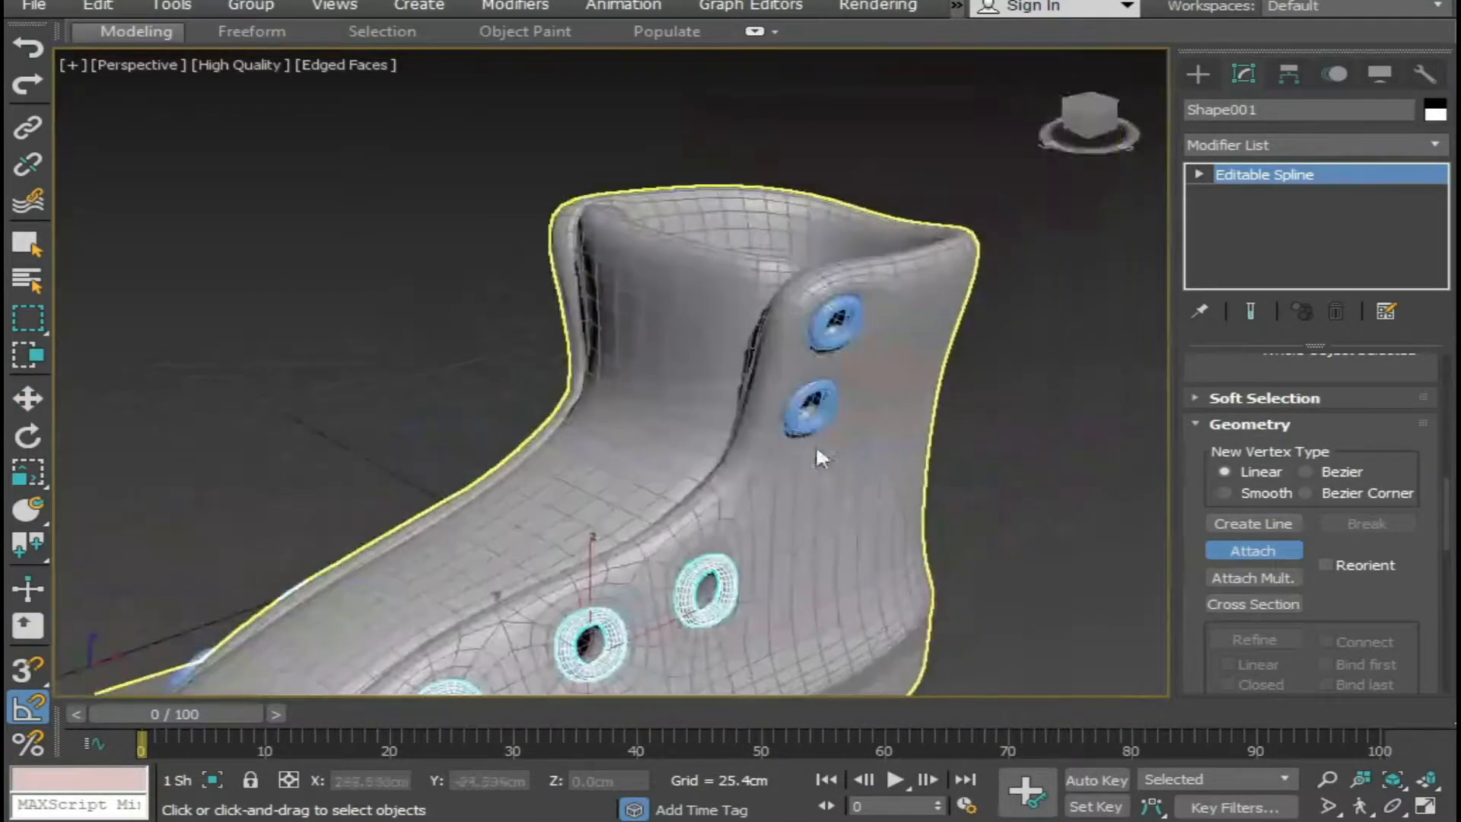
pyautogui.click(820, 384)
pyautogui.moveTo(748, 374); pyautogui.dragTo(860, 363, button='middle')
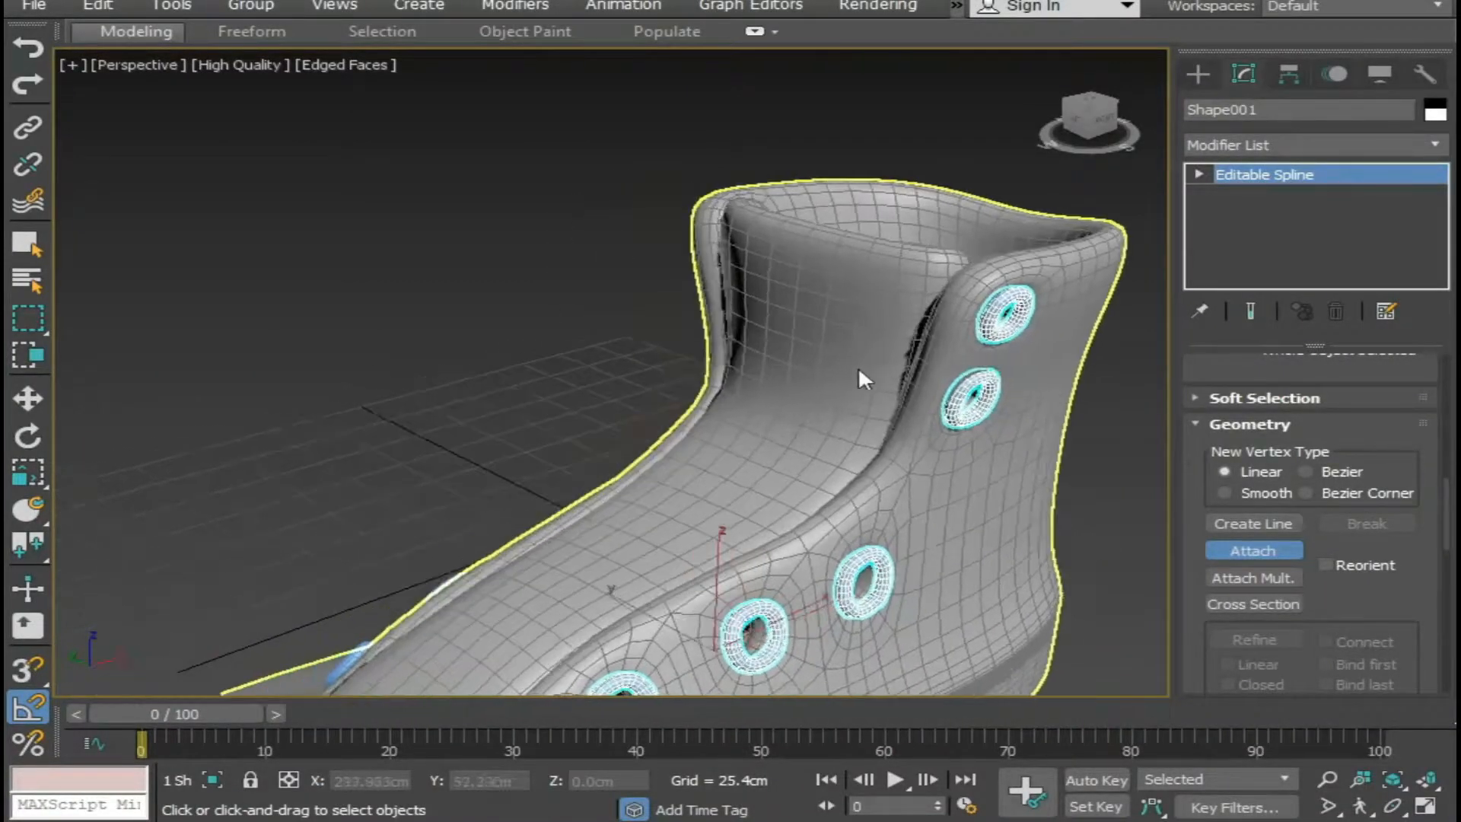
pyautogui.click(1248, 550)
pyautogui.click(1113, 538)
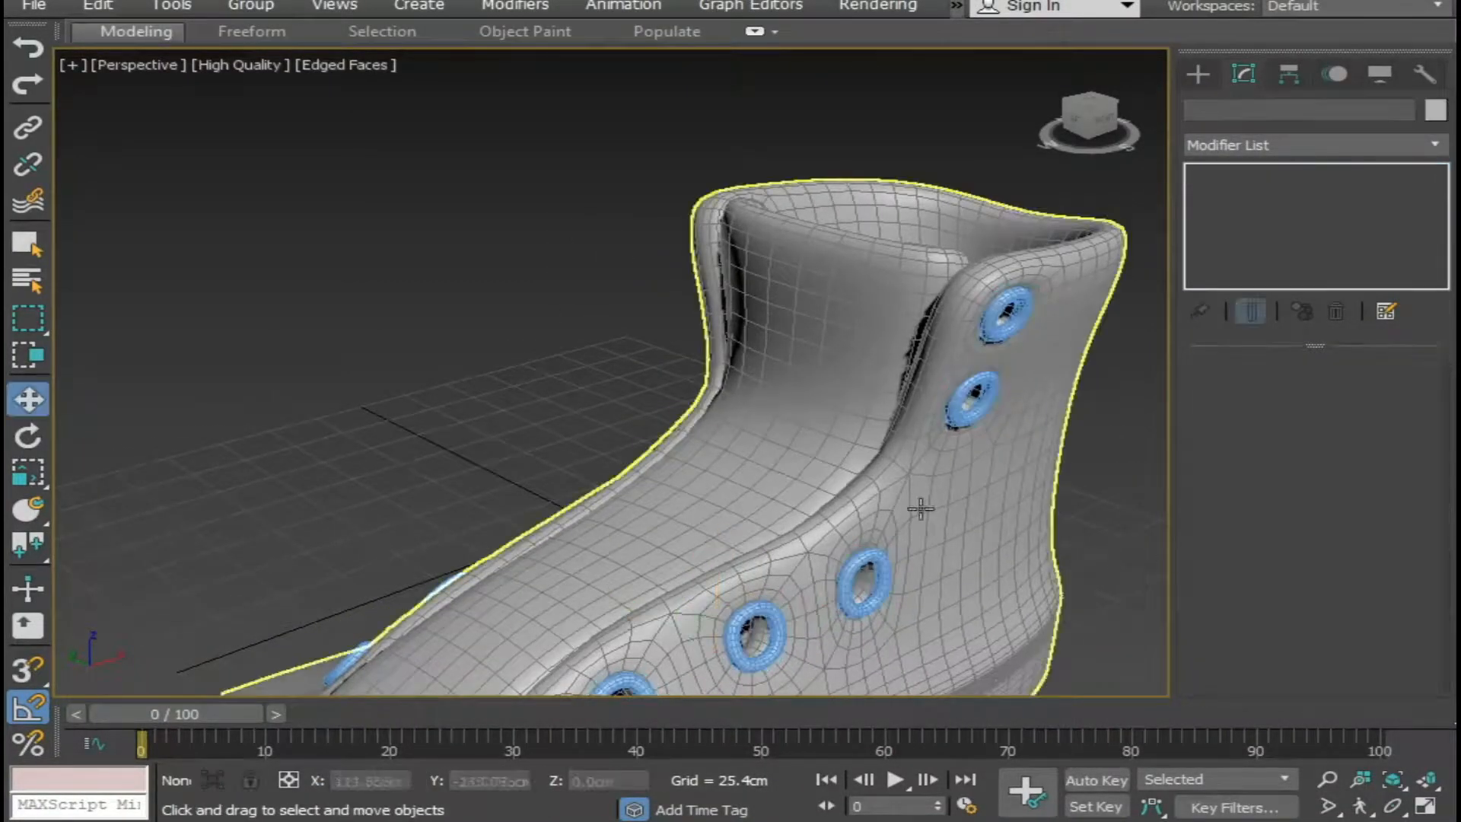
# On the opposite side, attach the five remaining eyelets to the eyelet nearest the toe and deselect the combined spline.
pyautogui.scroll(-7, 793, 463)
pyautogui.keyDown('alt'); pyautogui.moveTo(792, 463); pyautogui.dragTo(1125, 461, button='middle'); pyautogui.keyUp('alt')
pyautogui.scroll(4, 940, 547)
pyautogui.scroll(3, 822, 556)
pyautogui.click(752, 517)
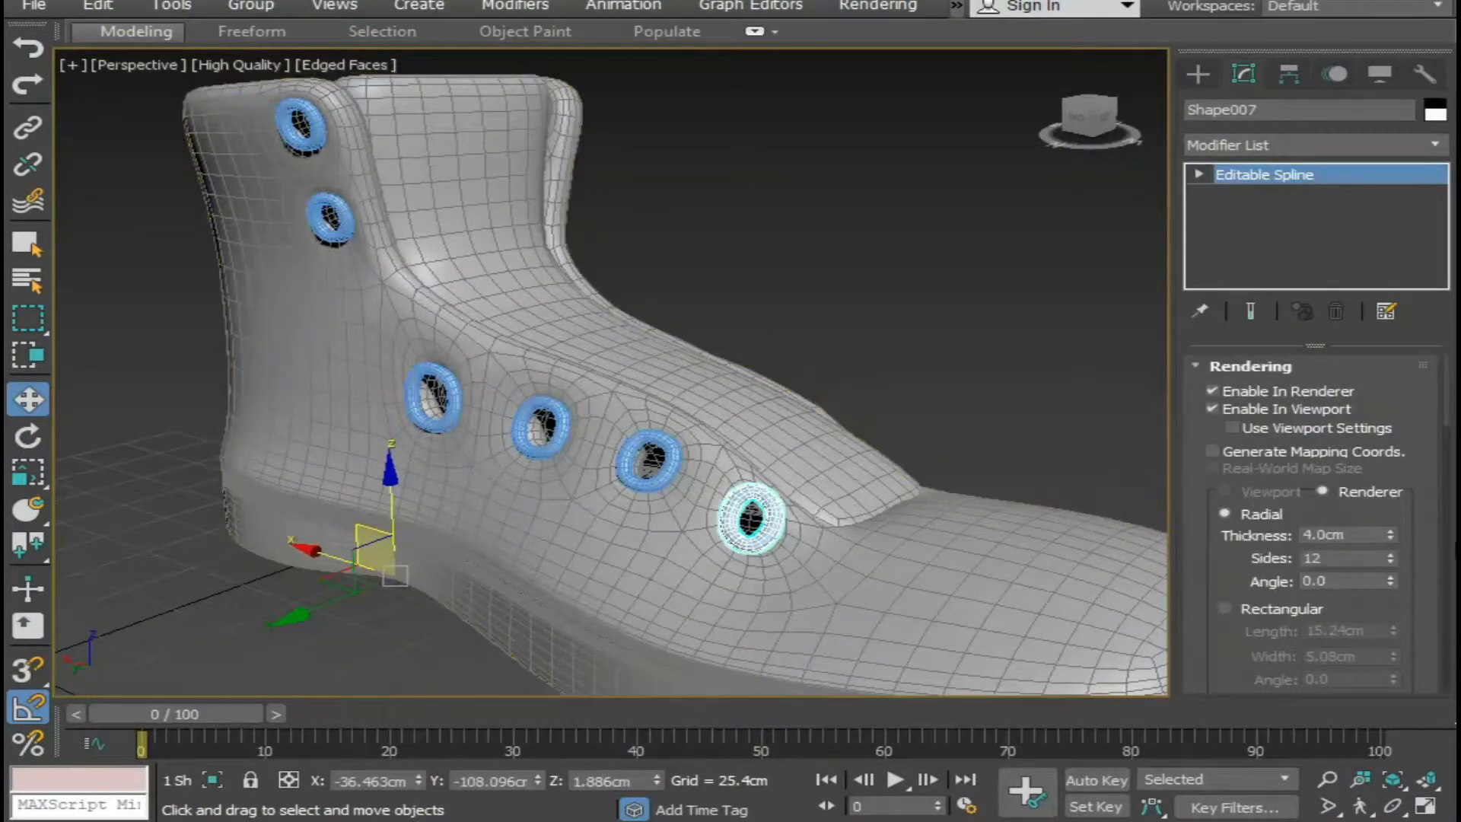
pyautogui.moveTo(1446, 403); pyautogui.dragTo(1431, 509)
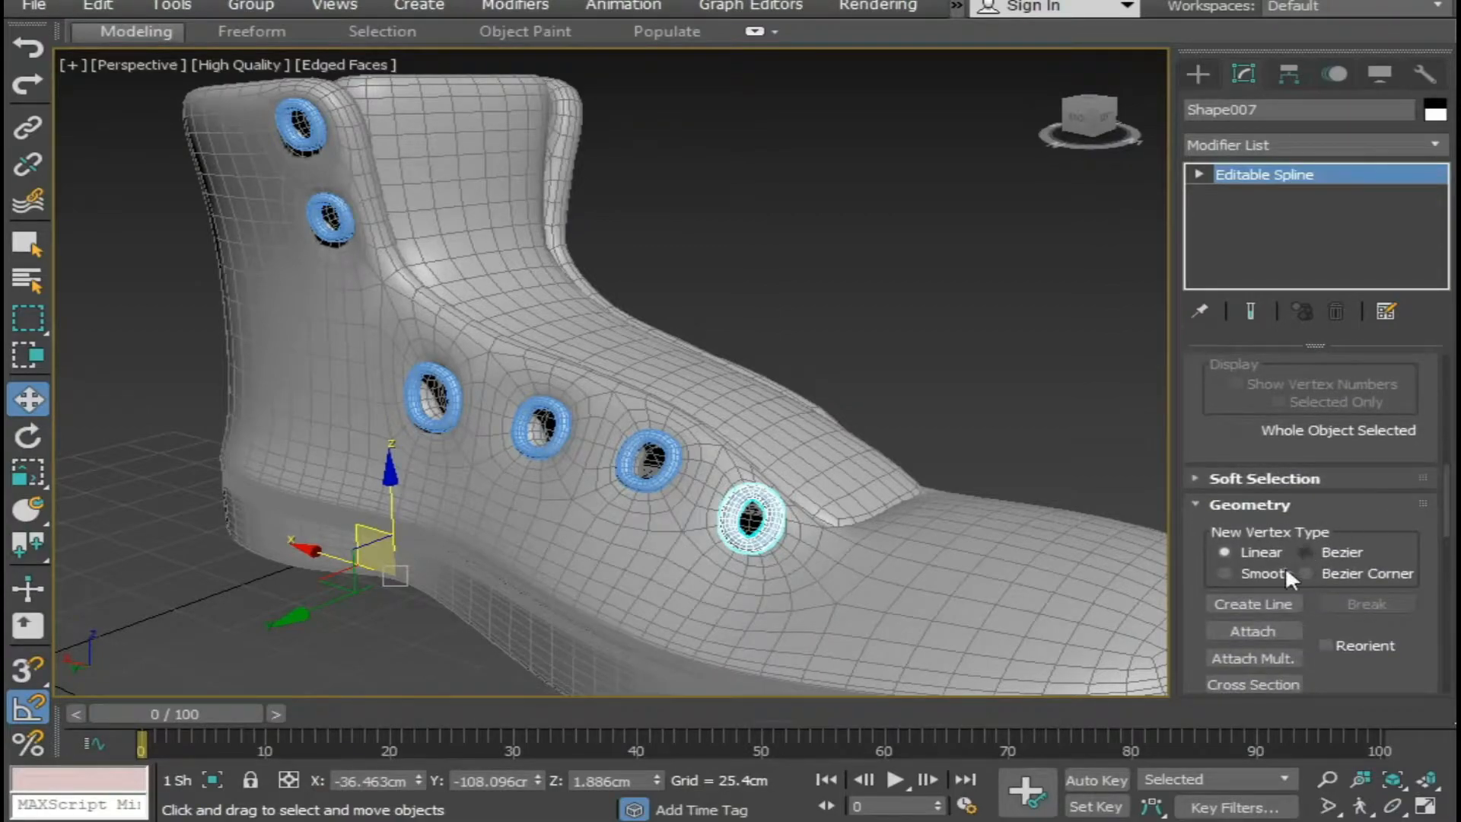
pyautogui.click(1241, 631)
pyautogui.click(669, 458)
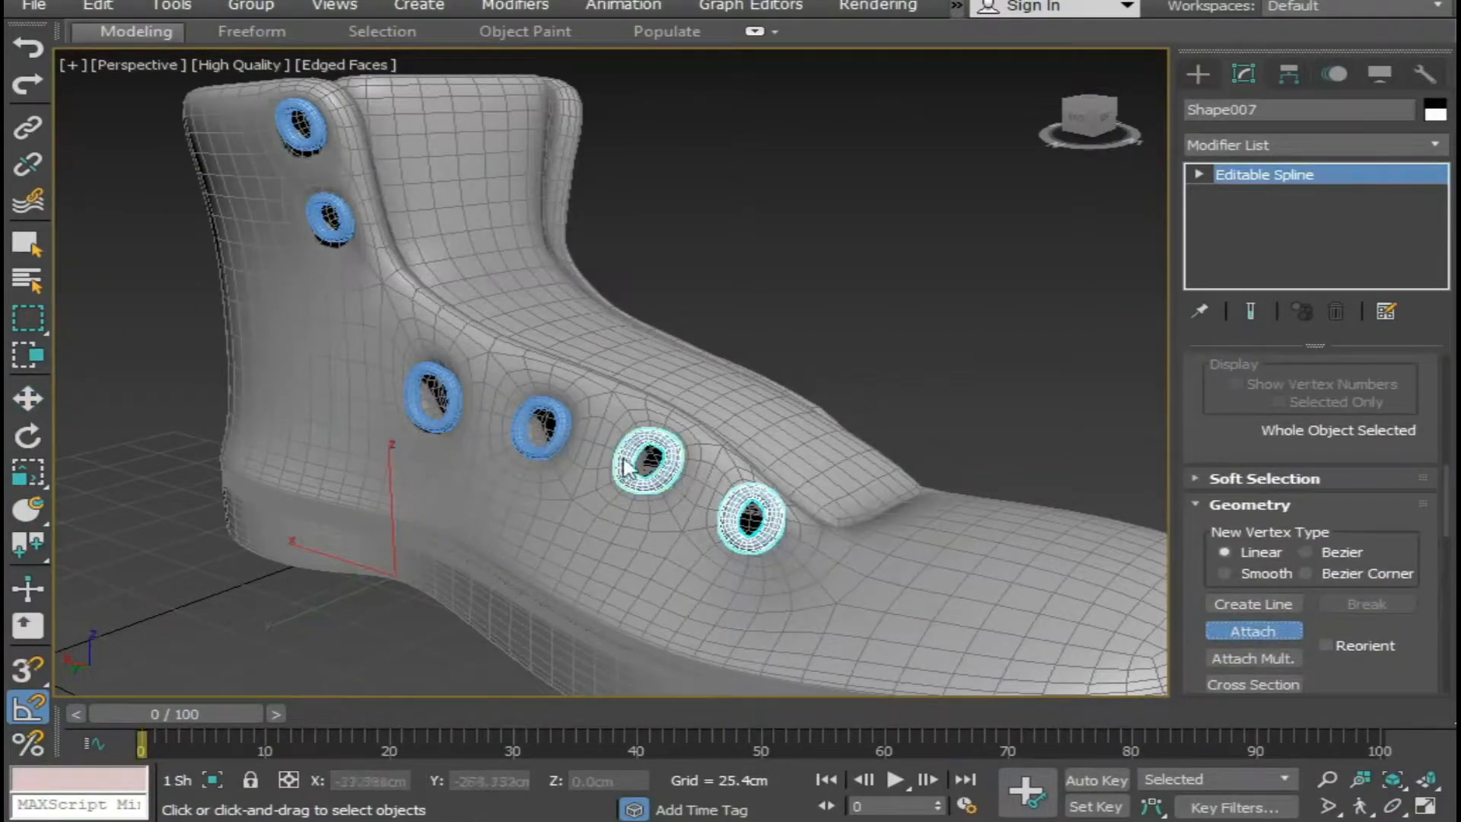
pyautogui.click(558, 435)
pyautogui.click(451, 414)
pyautogui.click(346, 230)
pyautogui.click(318, 139)
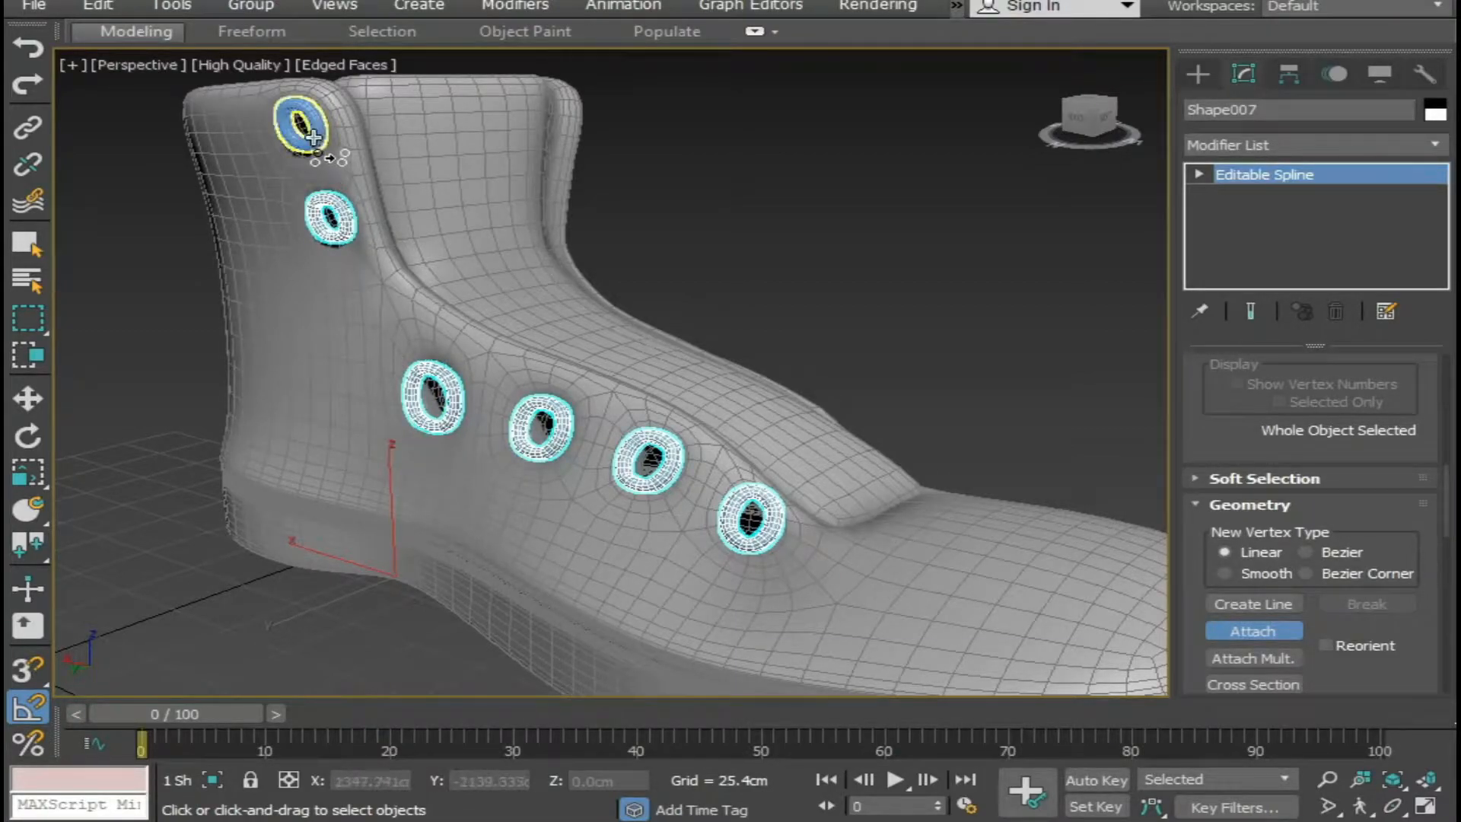
pyautogui.click(1272, 630)
pyautogui.click(977, 416)
# Open the material editor, close its Navigator and move the editor window aside so the boot can be seen beside it.
pyautogui.scroll(-5, 972, 423)
pyautogui.keyDown('alt'); pyautogui.moveTo(971, 425); pyautogui.dragTo(685, 586, button='middle'); pyautogui.keyUp('alt')
pyautogui.moveTo(685, 586); pyautogui.dragTo(684, 487, button='middle')
pyautogui.press('m')
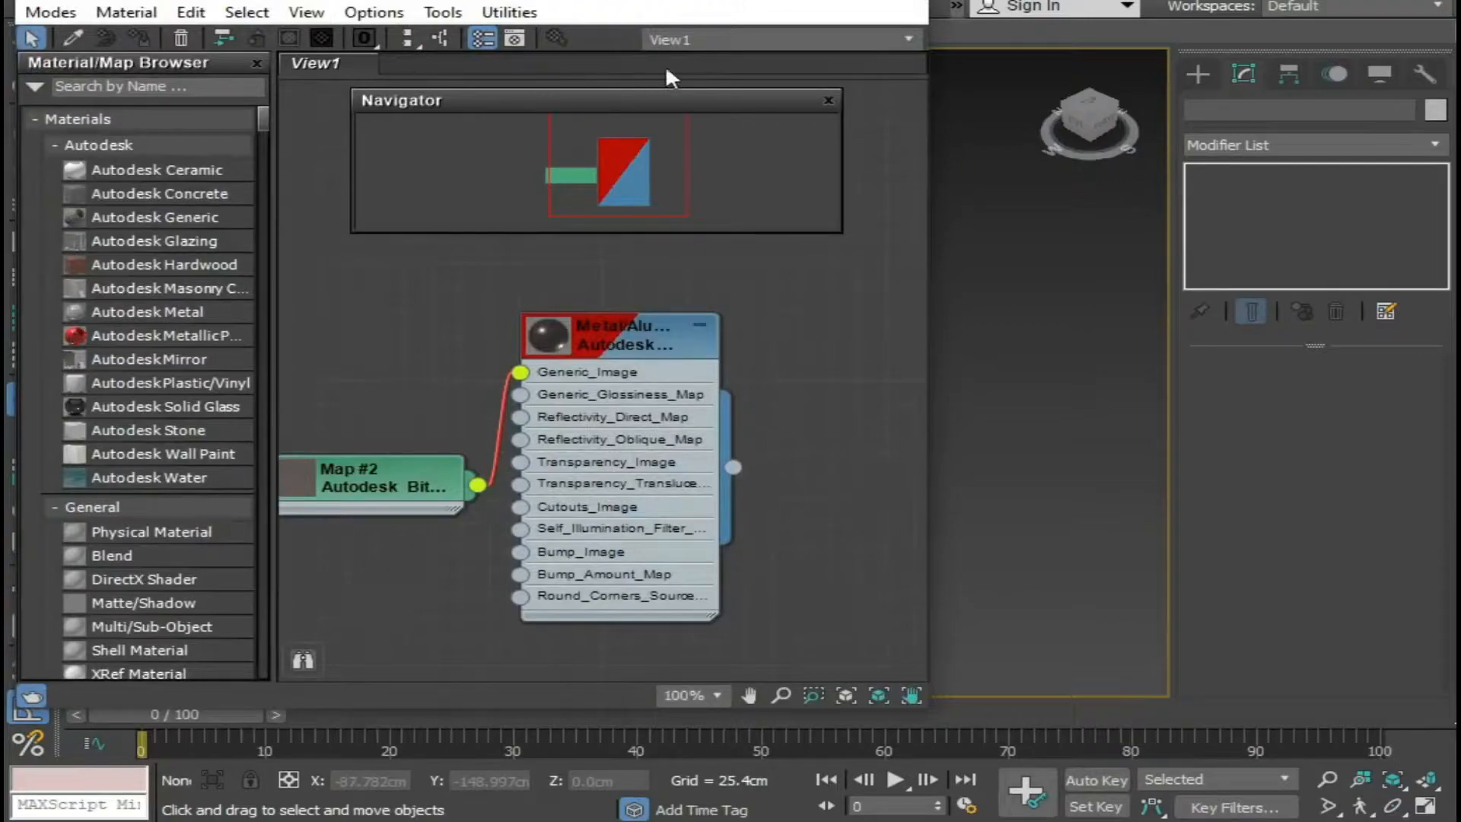
pyautogui.click(829, 99)
pyautogui.moveTo(676, 1); pyautogui.dragTo(325, 1)
pyautogui.moveTo(383, 467); pyautogui.dragTo(674, 475)
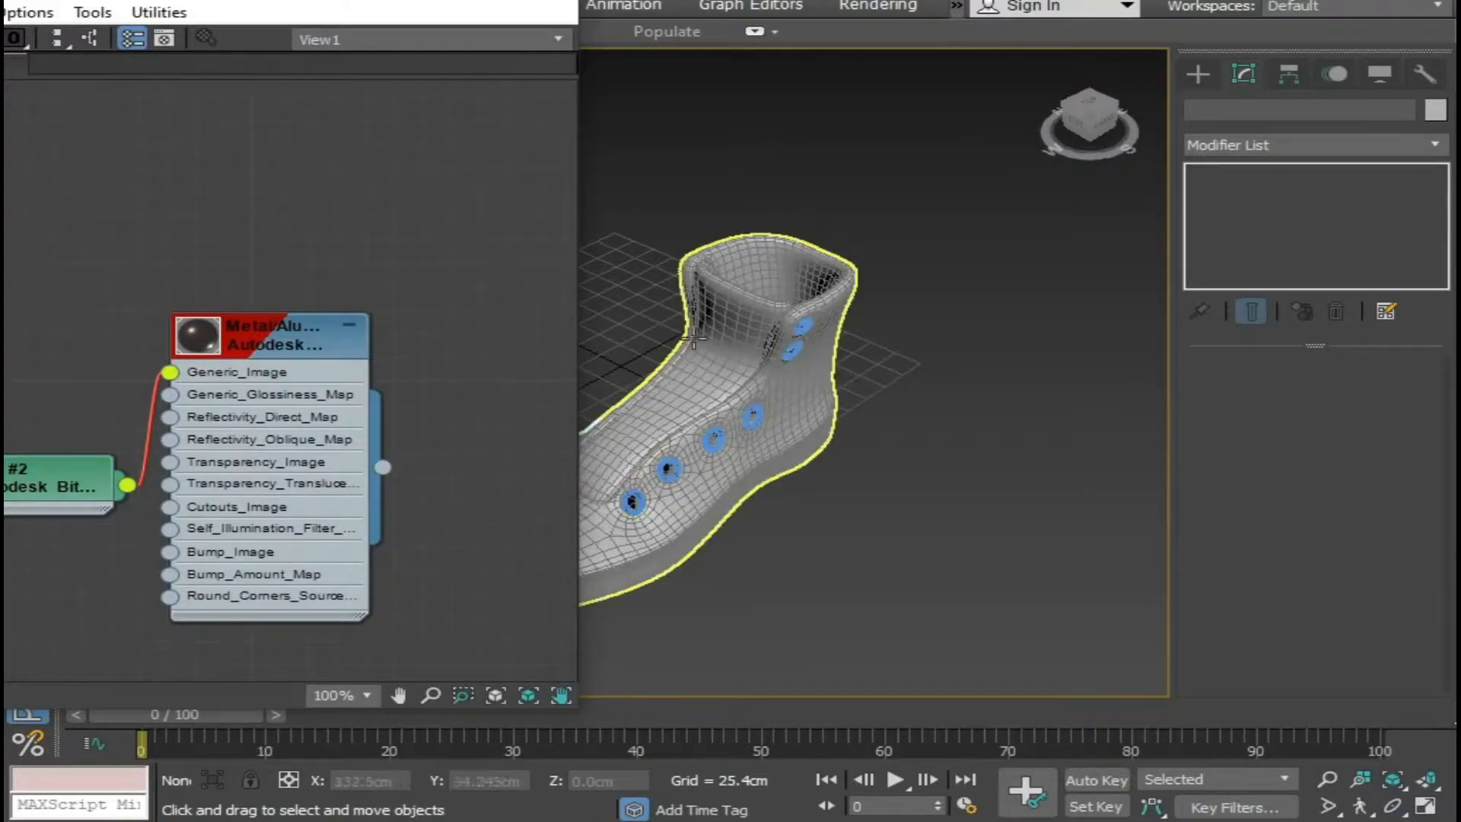
pyautogui.moveTo(694, 487); pyautogui.dragTo(777, 475, button='middle')
pyautogui.scroll(2, 777, 476)
pyautogui.scroll(2, 806, 444)
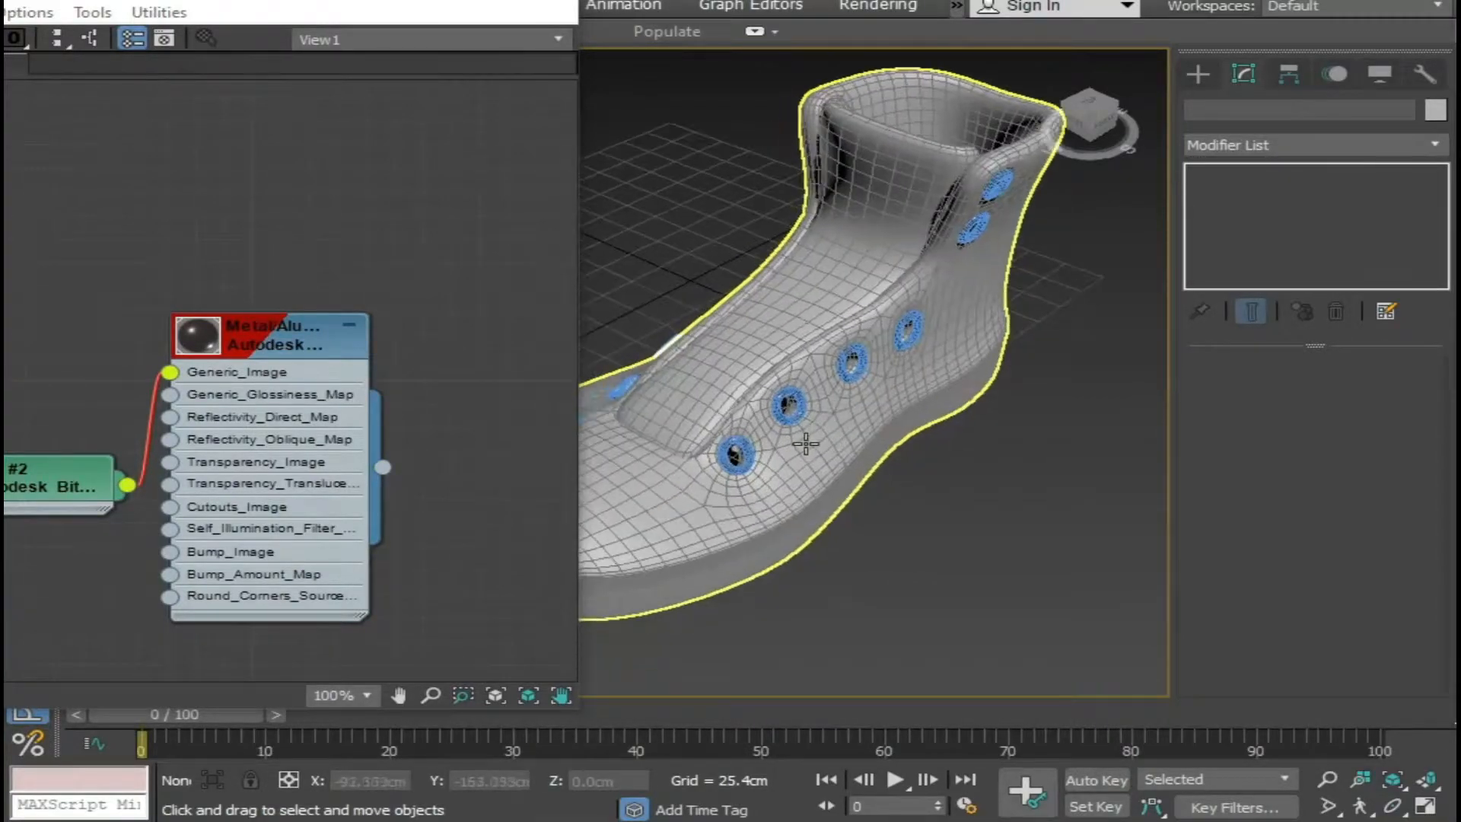
pyautogui.keyDown('alt'); pyautogui.moveTo(688, 395); pyautogui.dragTo(1005, 411, button='middle'); pyautogui.keyUp('alt')
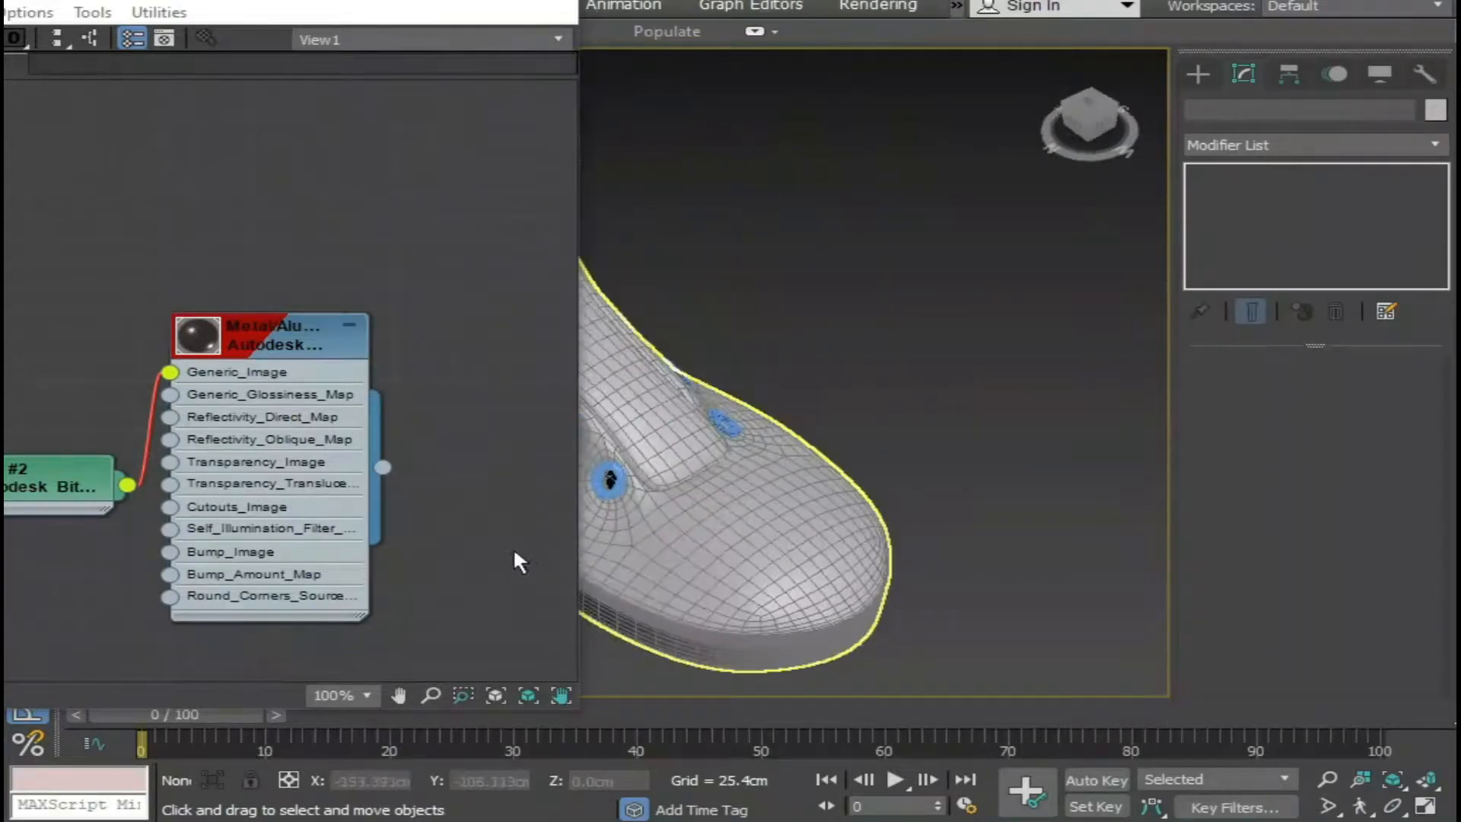
# Minimize the material editor, select the combined eyelets on the near side and turn off the edged-faces display in the perspective view.
pyautogui.moveTo(575, 502); pyautogui.dragTo(623, 488)
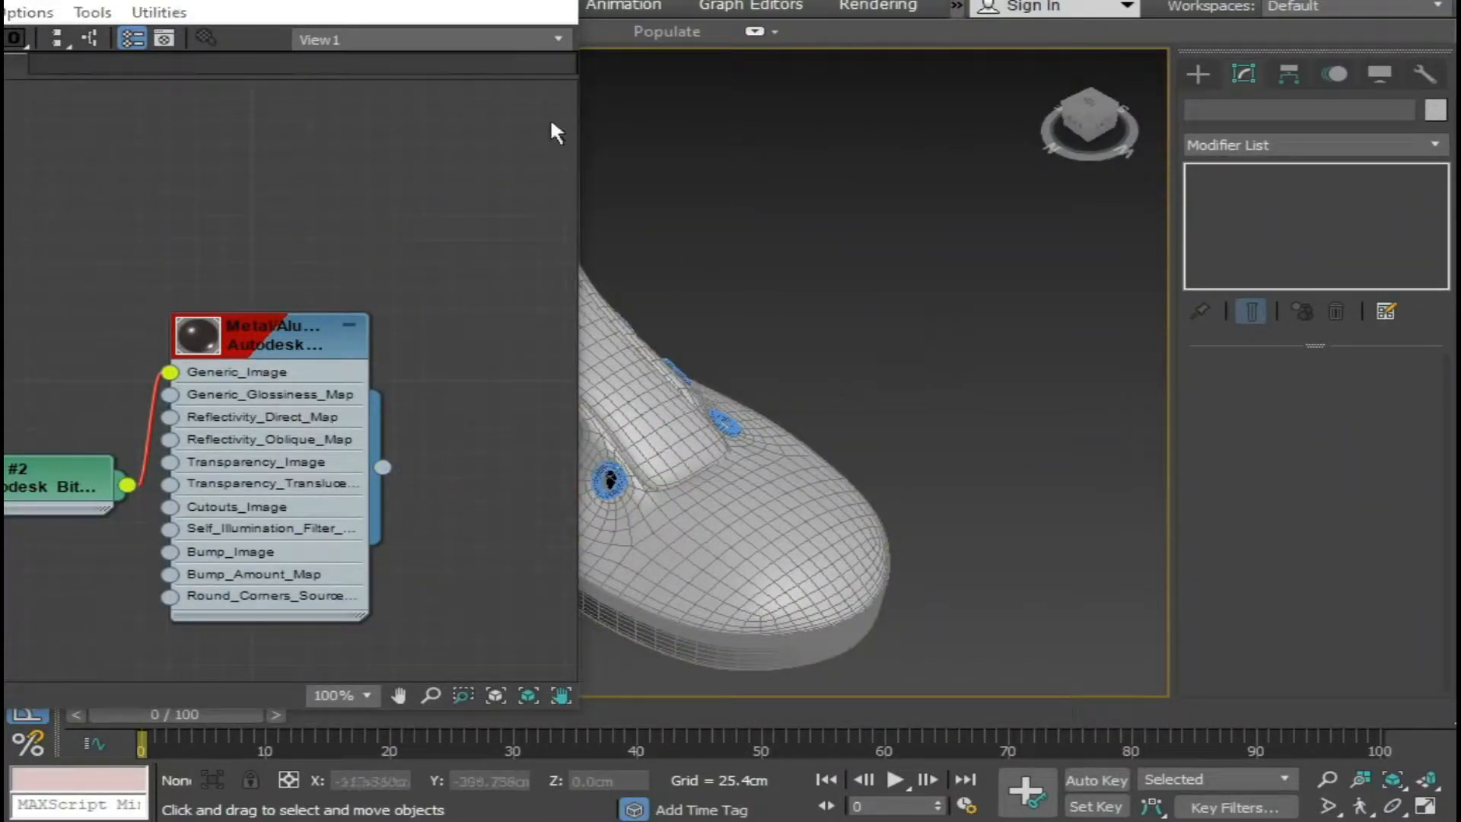
pyautogui.click(427, 0)
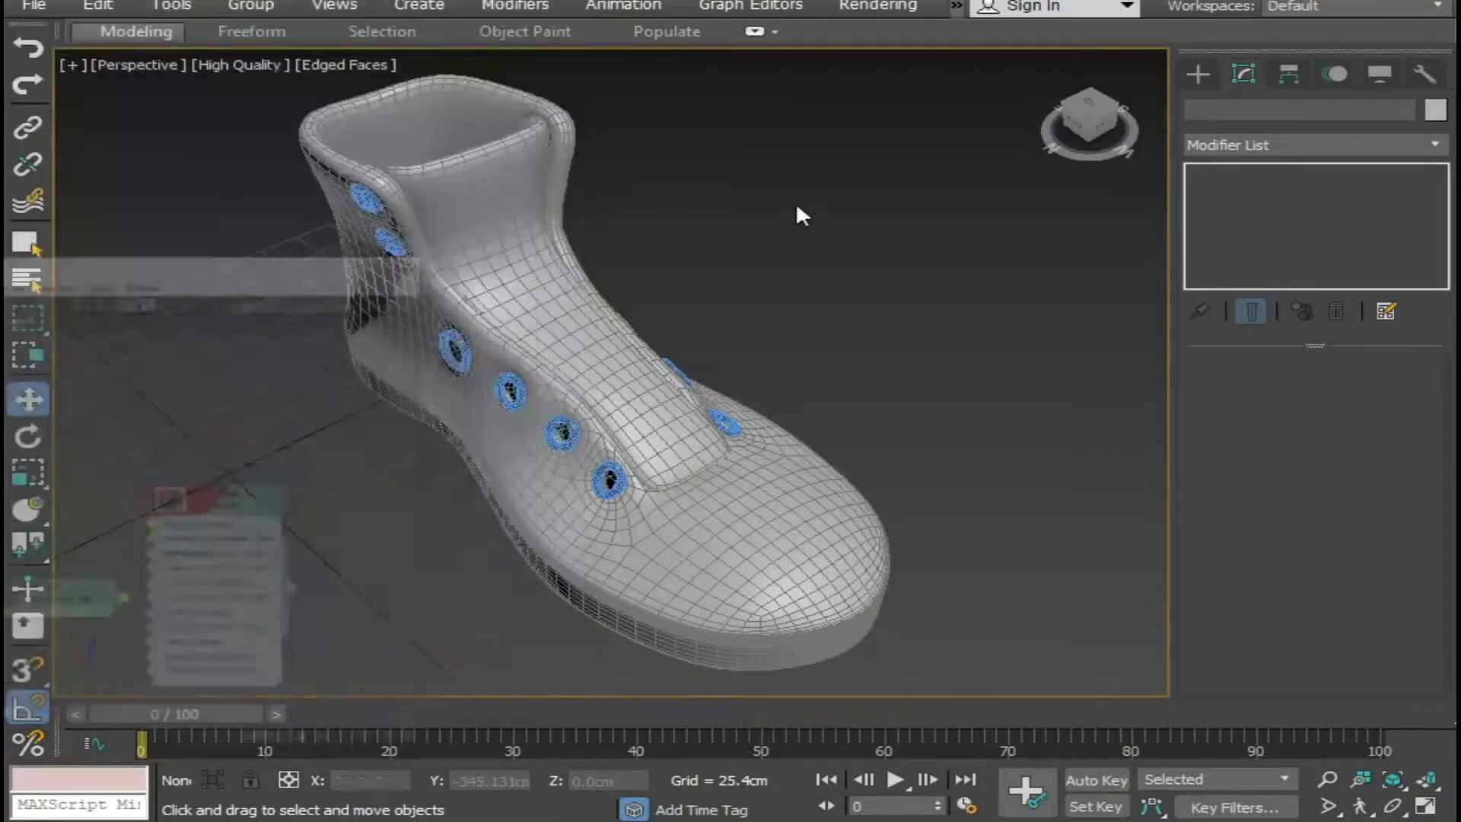
pyautogui.click(620, 482)
pyautogui.click(983, 321)
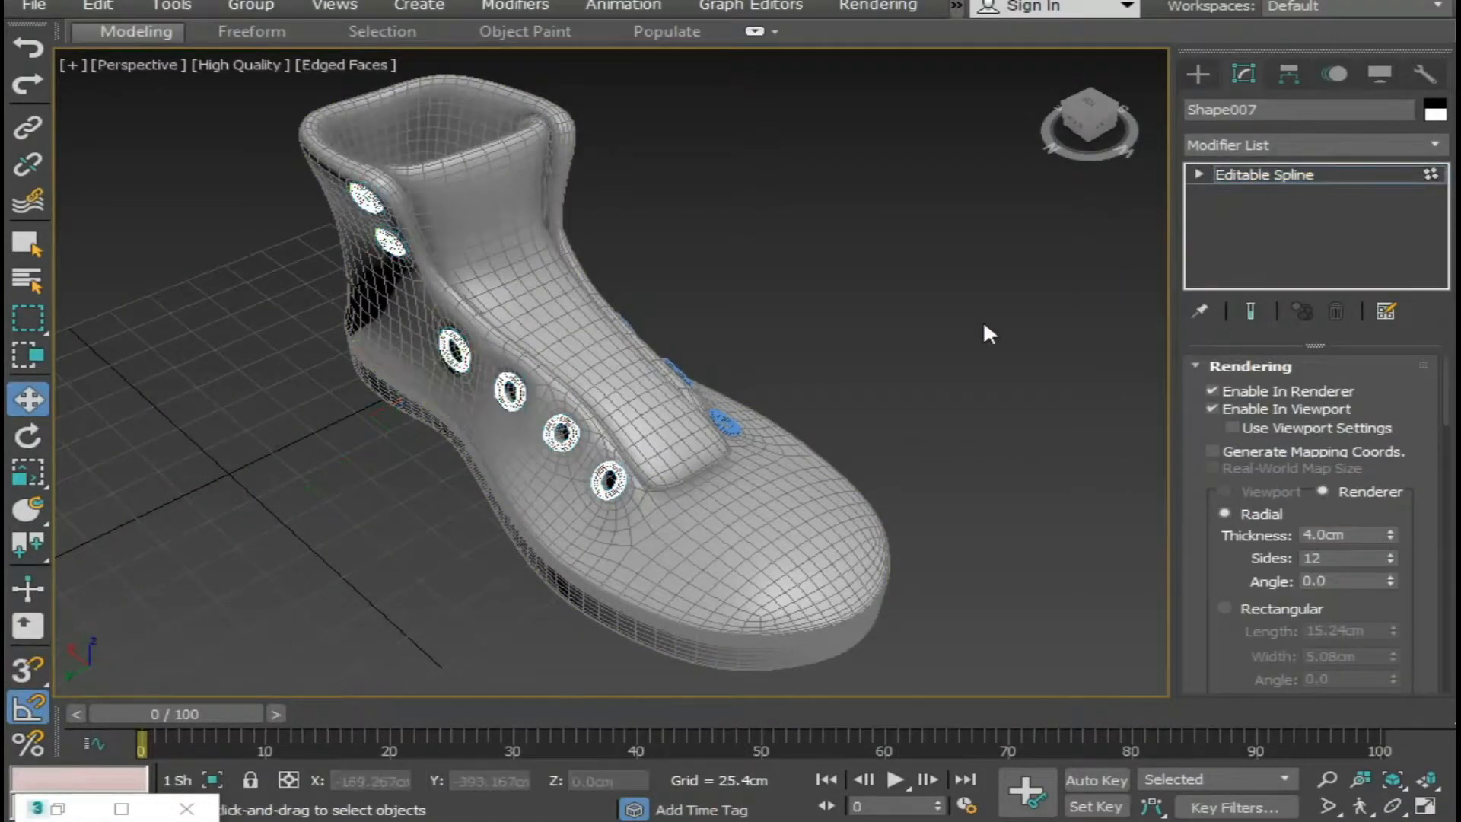
pyautogui.press('F4')
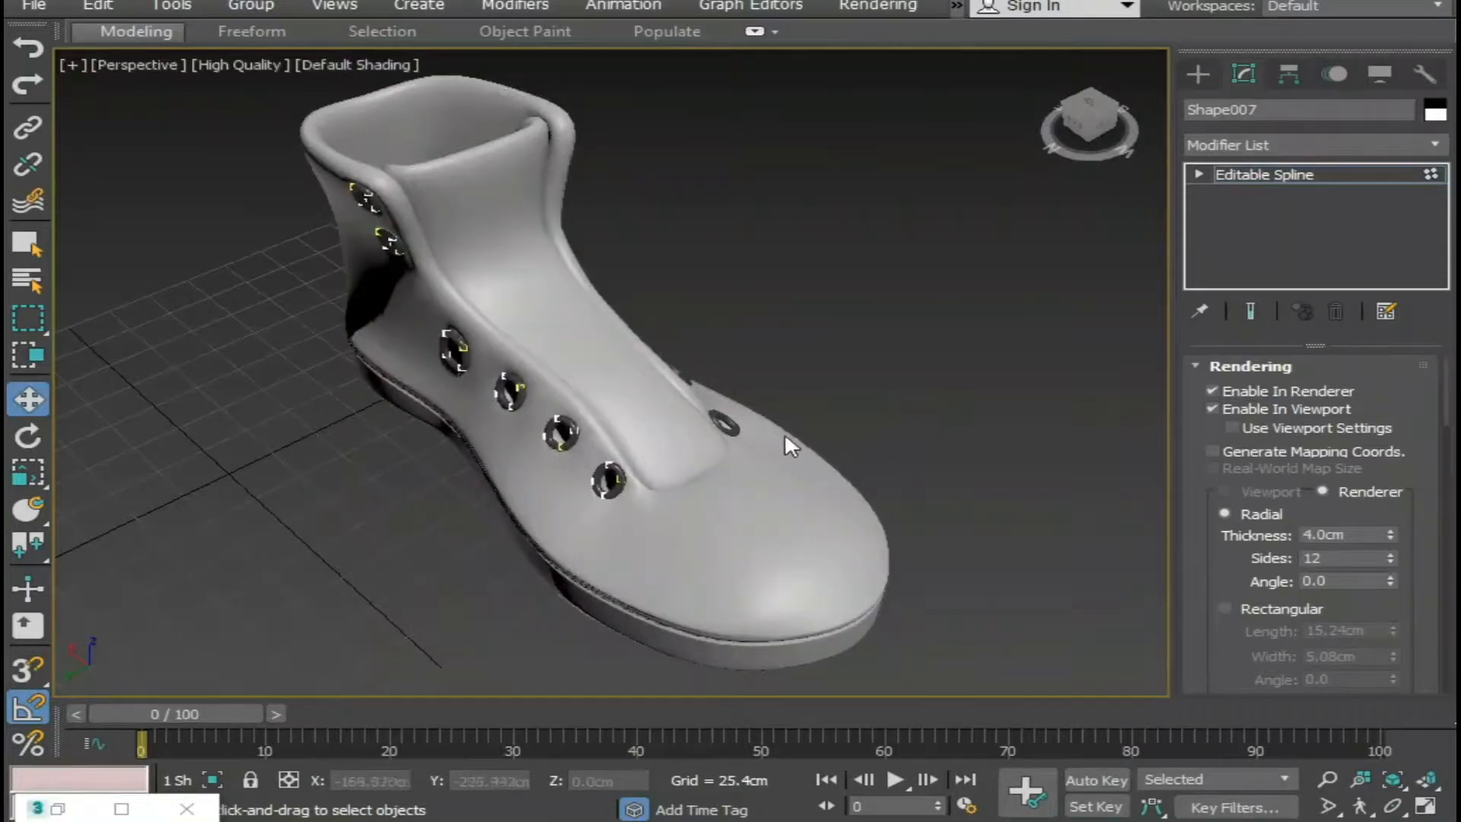
# Render the perspective view of the boot with its eyelets, close the rendered frame and clear the selection.
pyautogui.scroll(5, 820, 400)
pyautogui.keyDown('alt'); pyautogui.moveTo(769, 440); pyautogui.dragTo(583, 472, button='middle'); pyautogui.keyUp('alt')
pyautogui.scroll(-5, 606, 530)
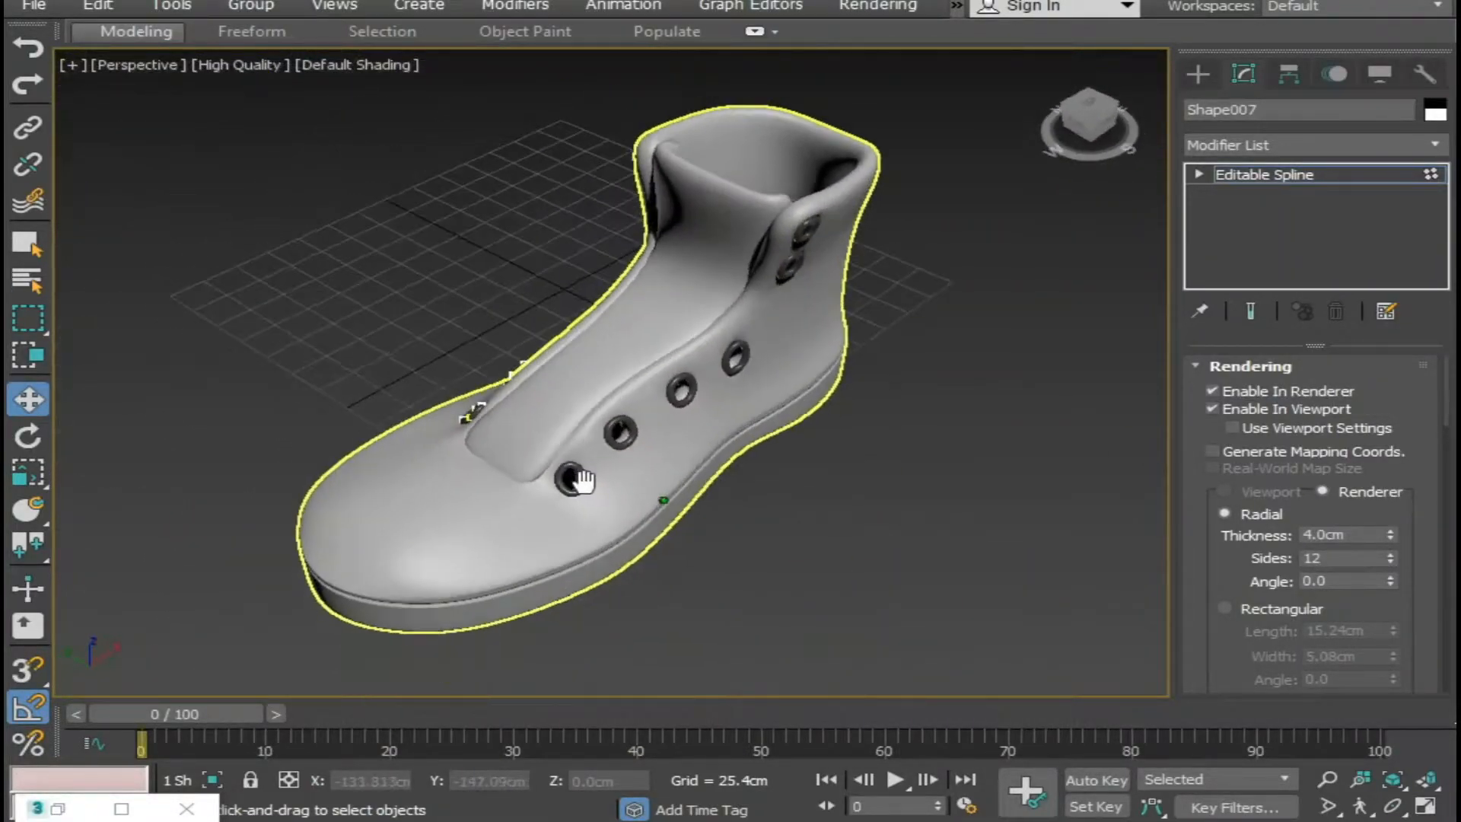
pyautogui.hotkey('shift', 'q')
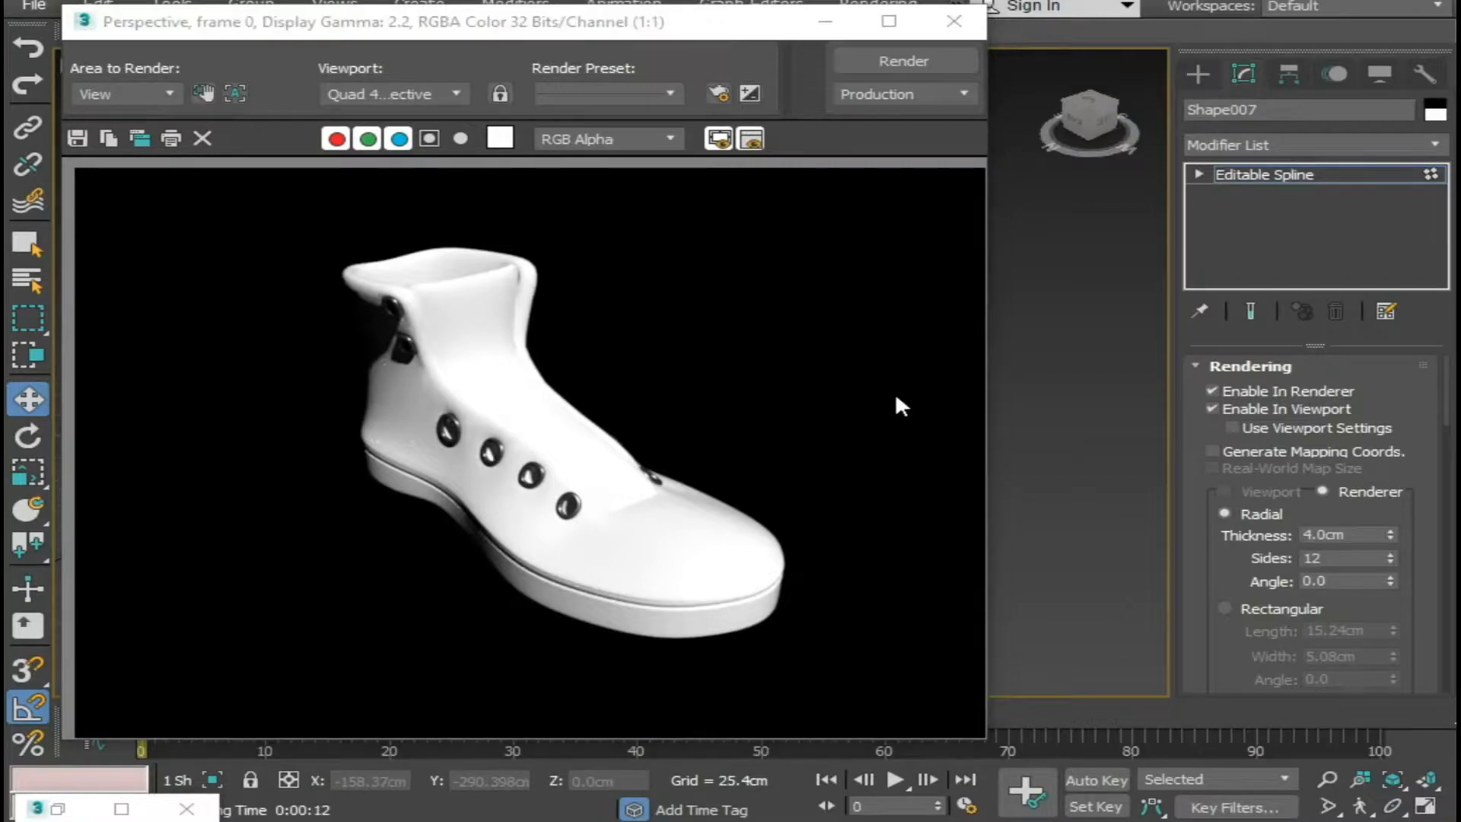
pyautogui.click(954, 20)
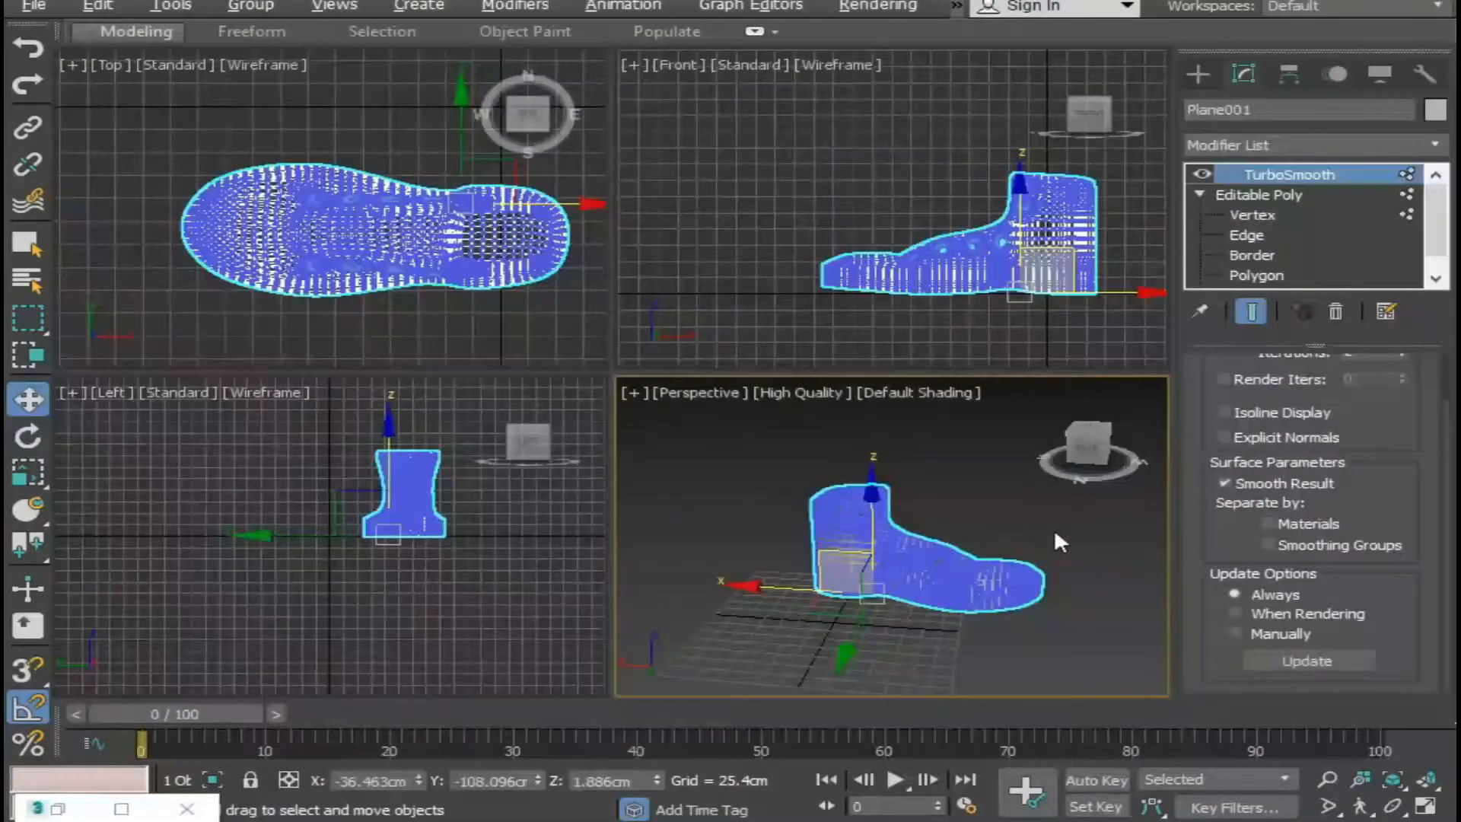
pyautogui.click(1053, 528)
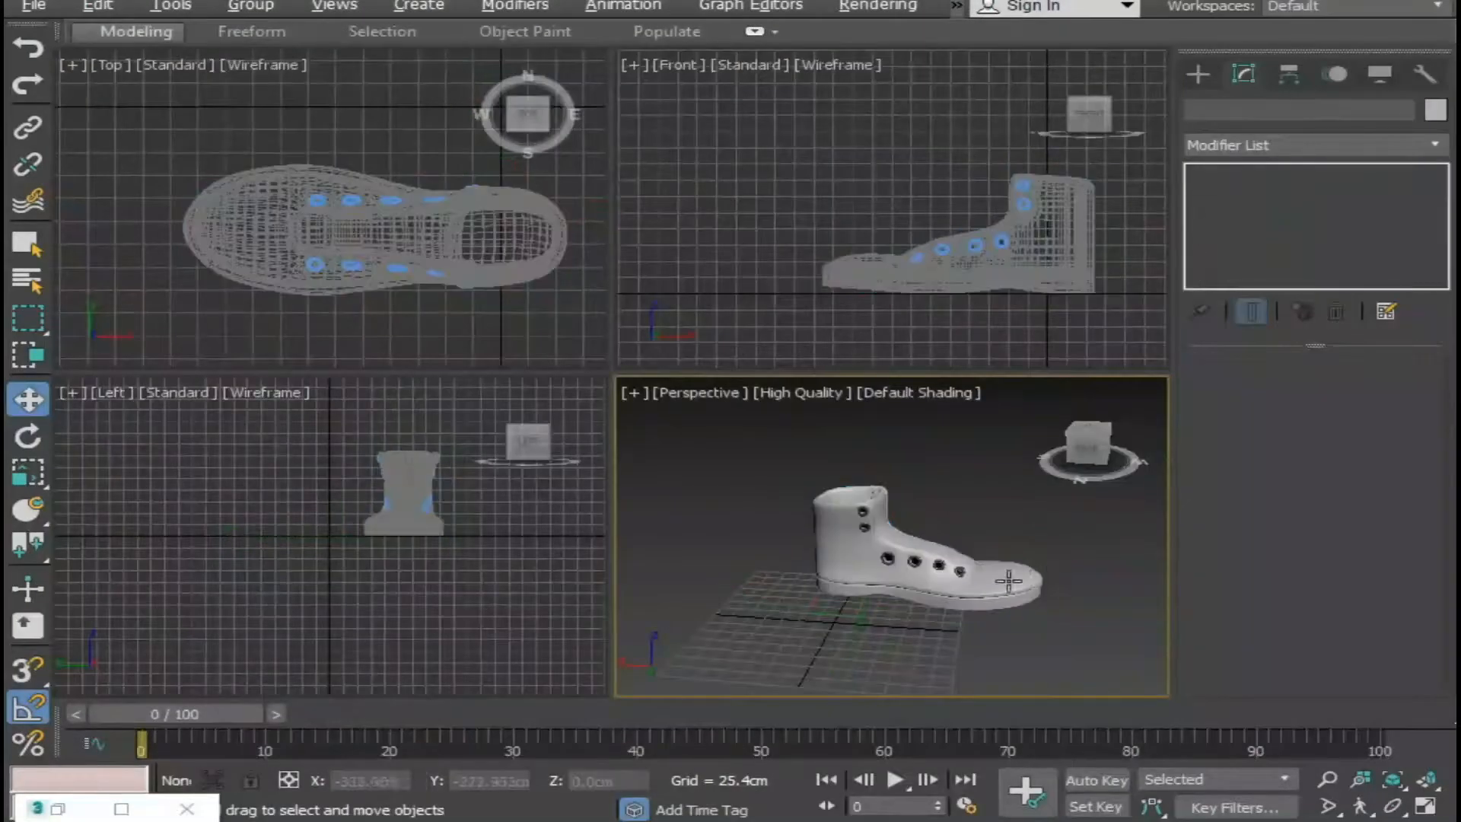
# Maximize the perspective viewport and enter edge editing on the boot's Editable Poly beneath TurboSmooth.
pyautogui.keyDown('alt'); pyautogui.moveTo(1054, 529); pyautogui.dragTo(903, 568, button='middle'); pyautogui.keyUp('alt')
pyautogui.moveTo(1010, 553); pyautogui.dragTo(1073, 562, button='middle')
pyautogui.scroll(4, 871, 526)
pyautogui.hotkey('alt', 'w')
pyautogui.moveTo(733, 392); pyautogui.dragTo(704, 244, button='middle')
pyautogui.scroll(-3, 857, 487)
pyautogui.keyDown('alt'); pyautogui.moveTo(857, 487); pyautogui.dragTo(783, 326, button='middle'); pyautogui.keyUp('alt')
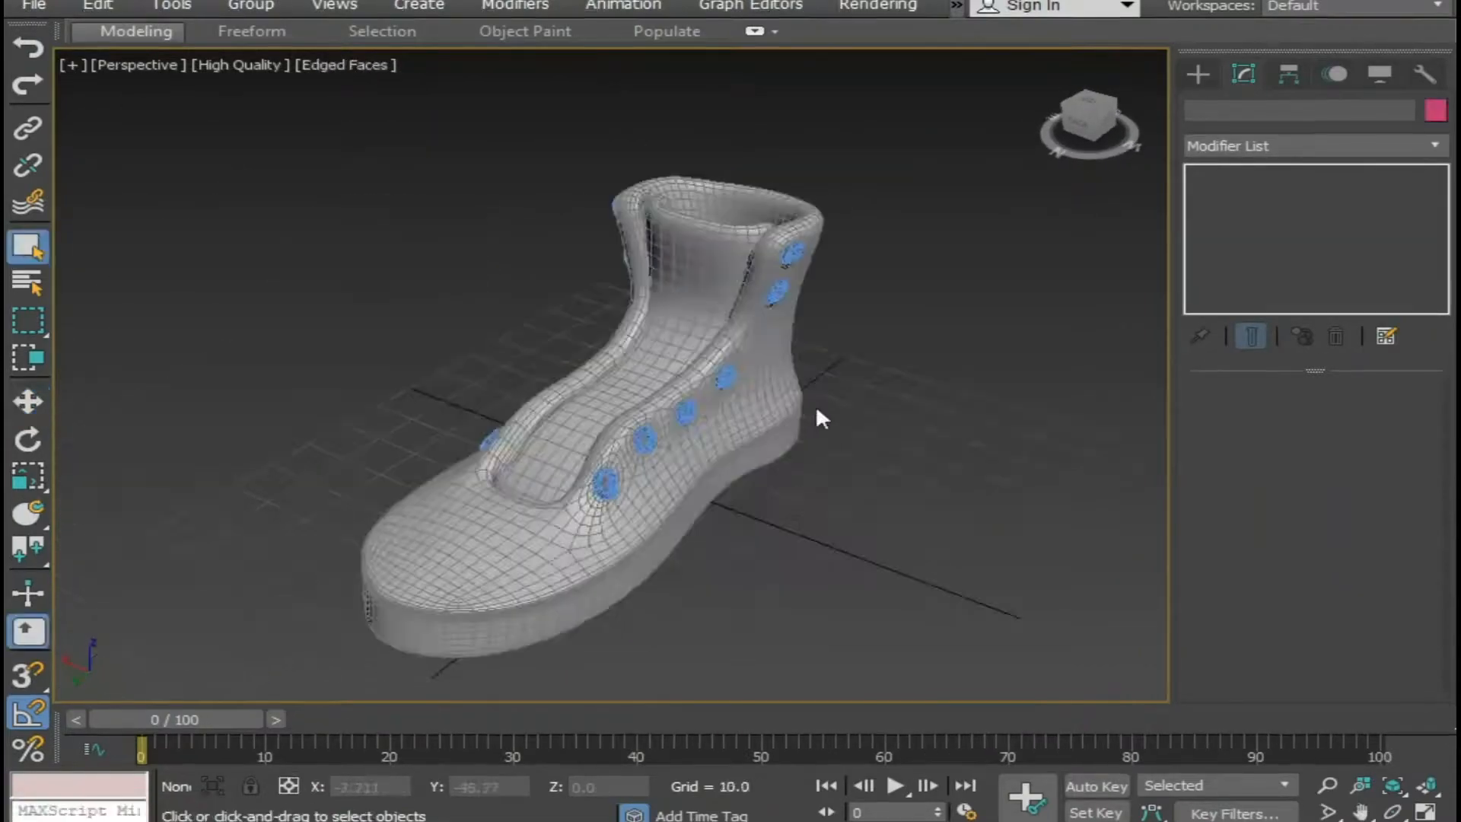
pyautogui.click(1287, 217)
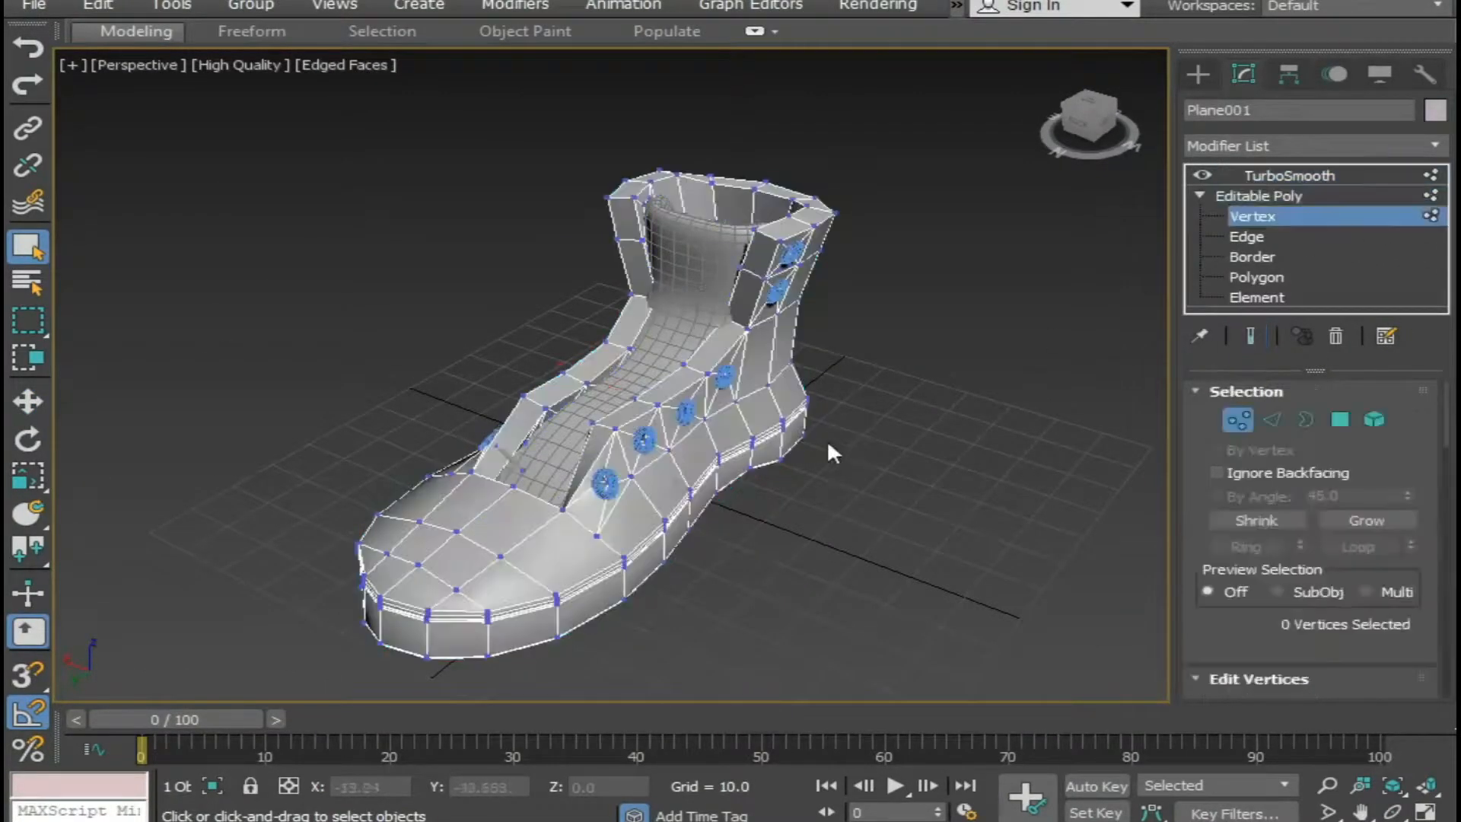
pyautogui.click(1253, 239)
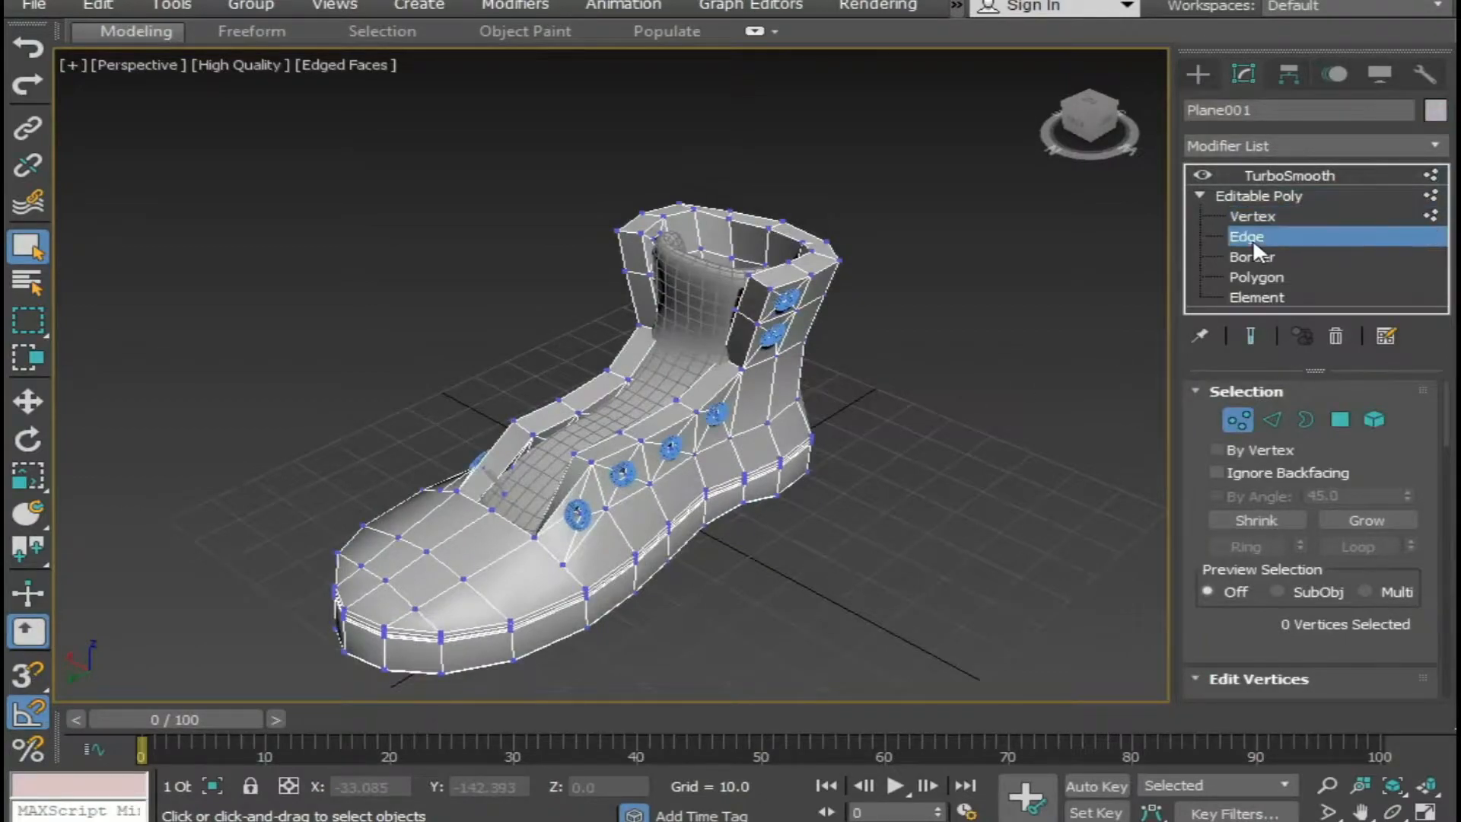
pyautogui.keyDown('alt'); pyautogui.moveTo(859, 501); pyautogui.dragTo(811, 591, button='middle'); pyautogui.keyUp('alt')
pyautogui.scroll(3, 794, 466)
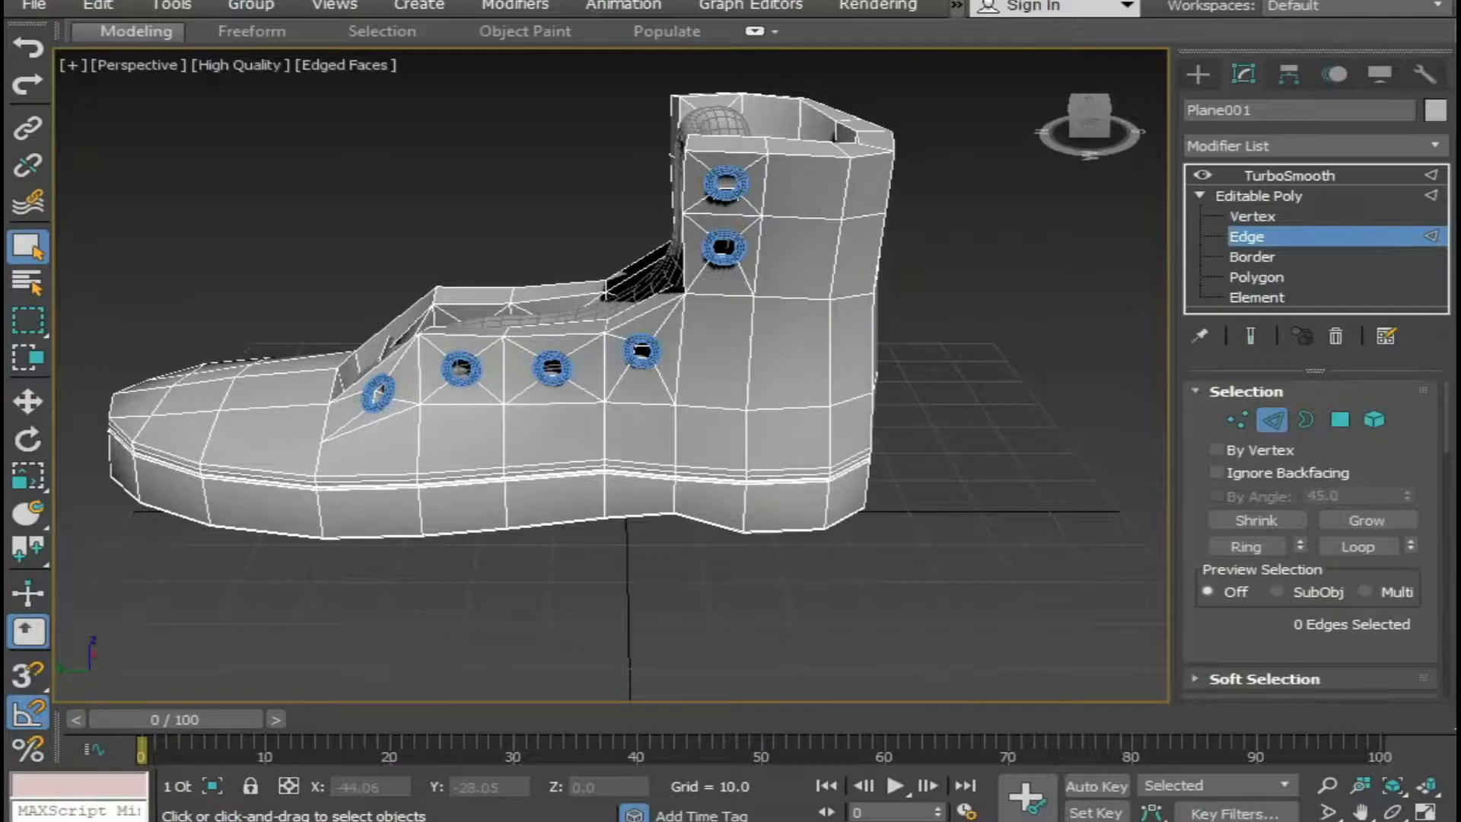
# Cut a diagonal edge below the ankle eyelets on both sides of the boot, leave edge editing and deselect to inspect the smoothed shape.
pyautogui.rightClick(710, 571)
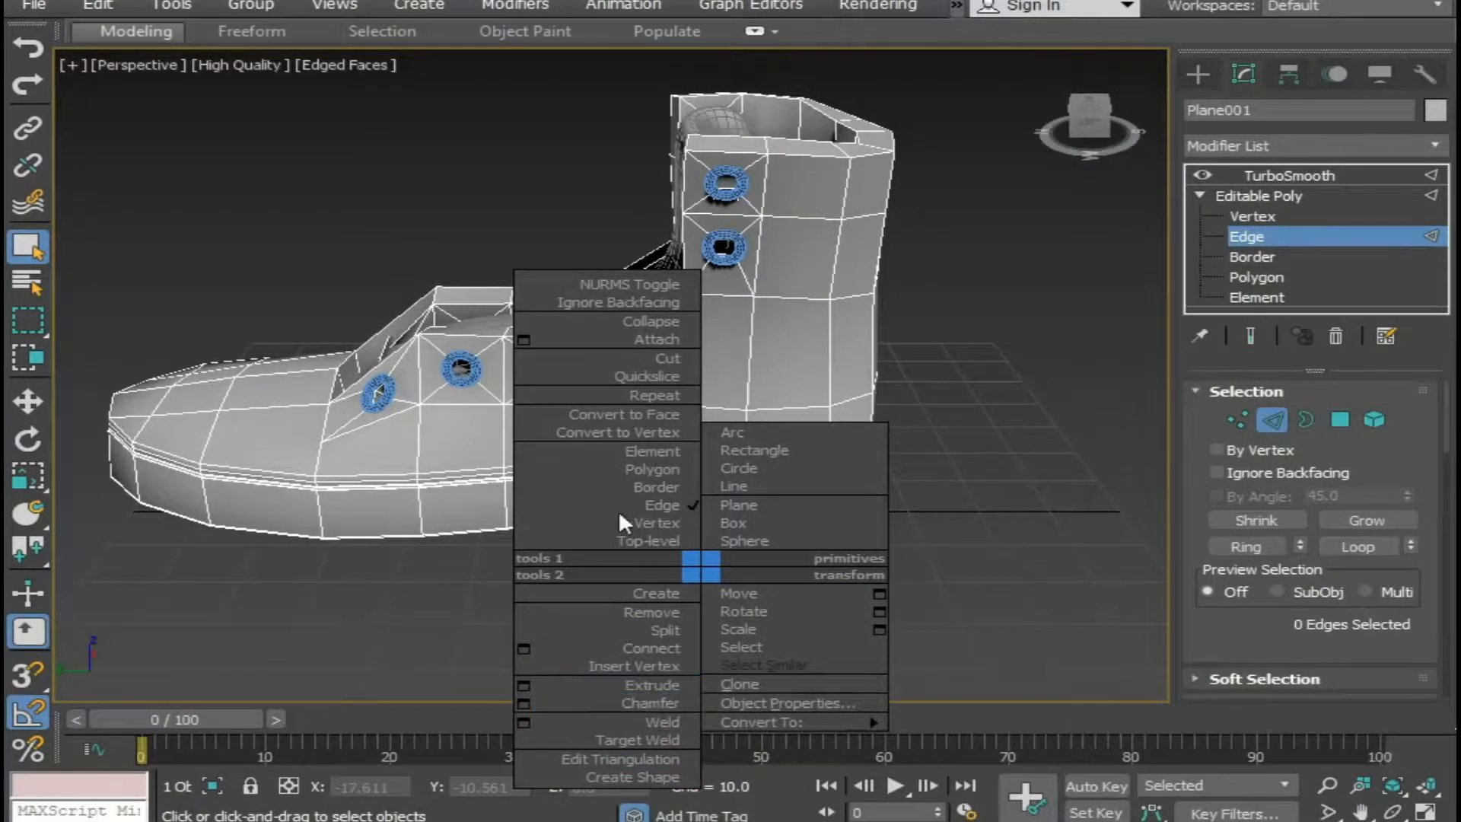
pyautogui.click(659, 356)
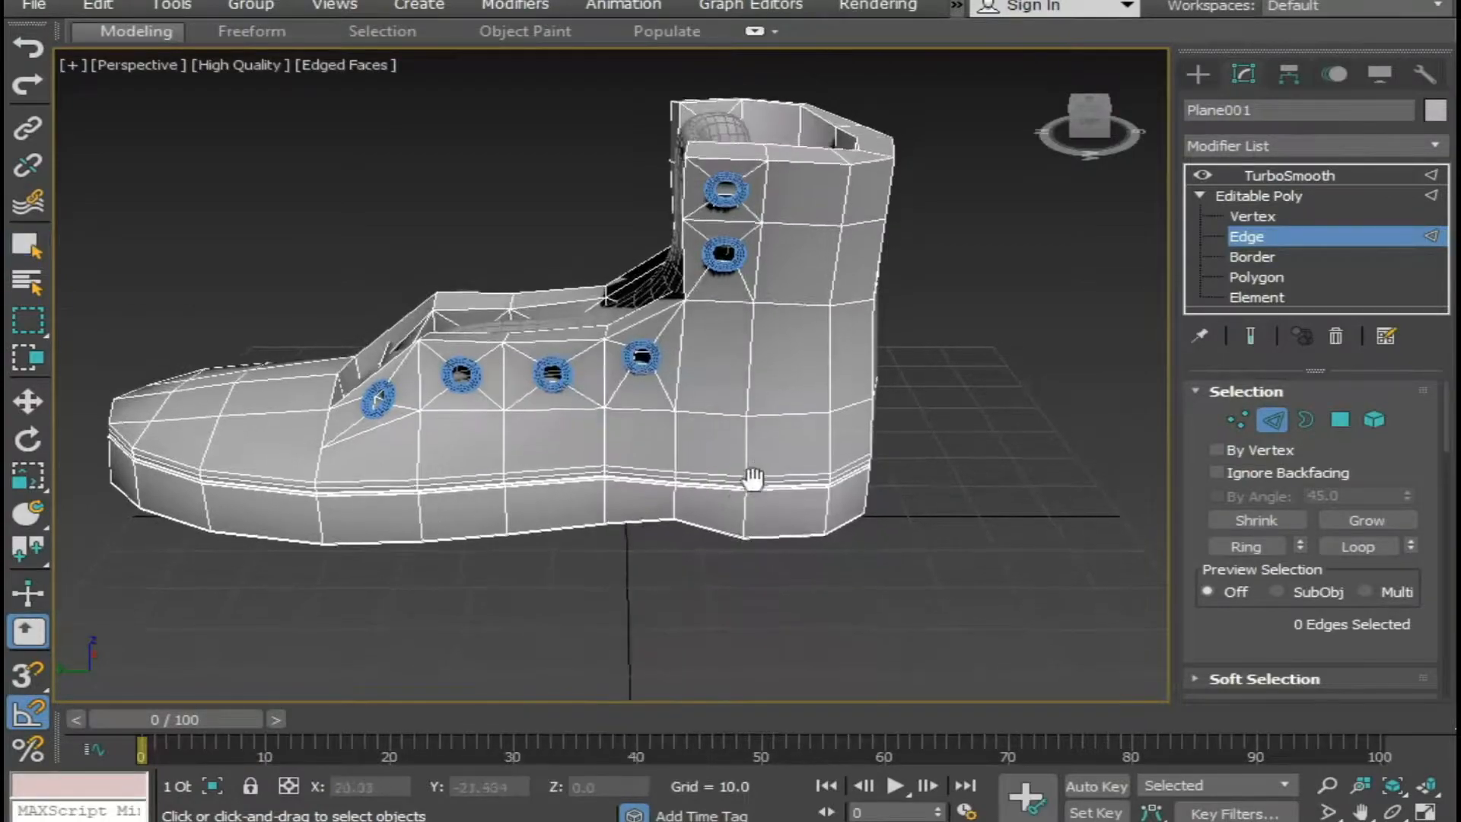
pyautogui.keyDown('alt'); pyautogui.moveTo(759, 459); pyautogui.dragTo(603, 531, button='middle'); pyautogui.keyUp('alt')
pyautogui.click(653, 462)
pyautogui.keyDown('alt'); pyautogui.moveTo(773, 418); pyautogui.dragTo(721, 506, button='middle'); pyautogui.keyUp('alt')
pyautogui.click(716, 499)
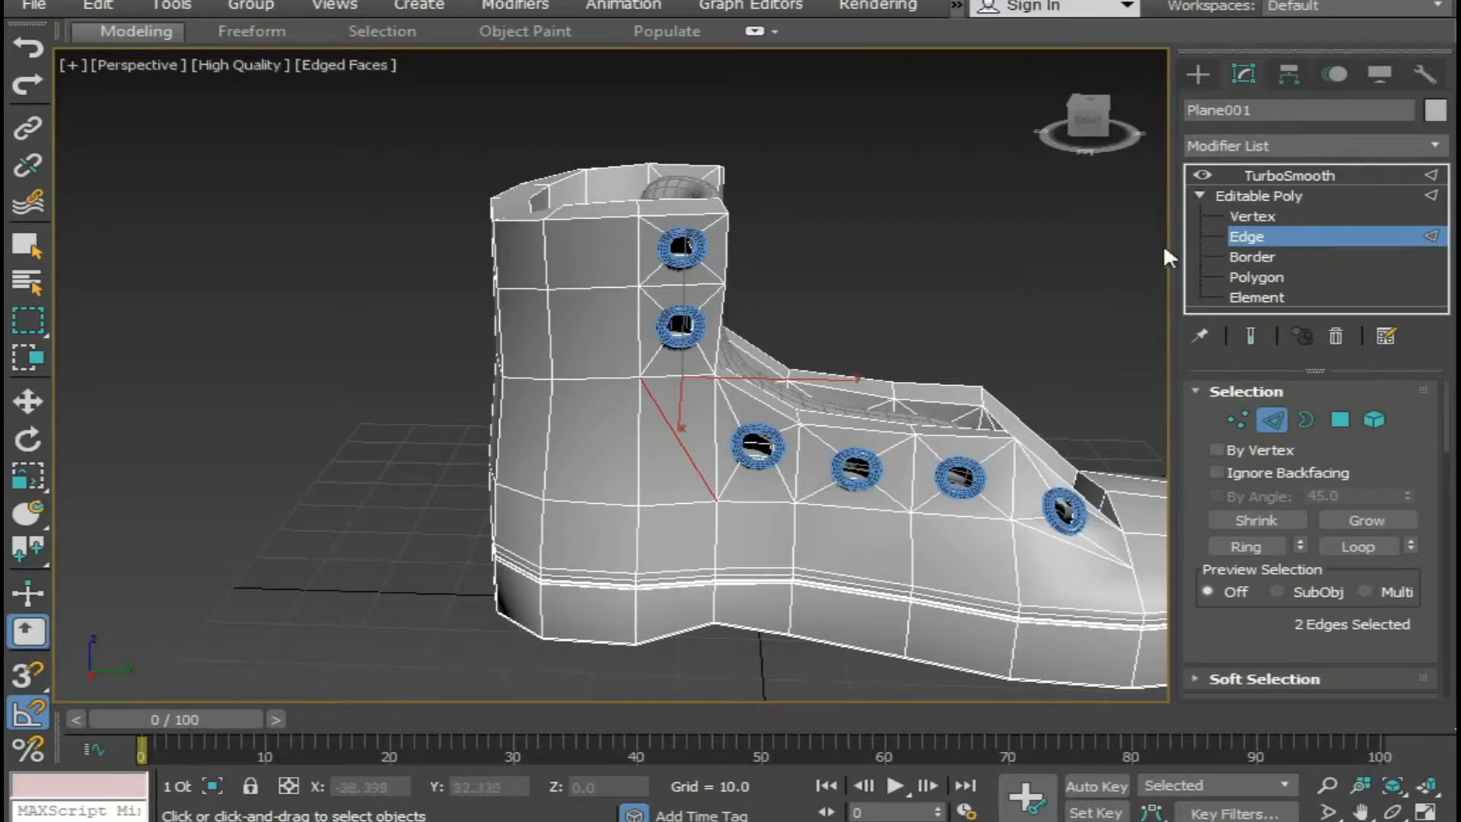
pyautogui.click(1277, 198)
pyautogui.click(996, 257)
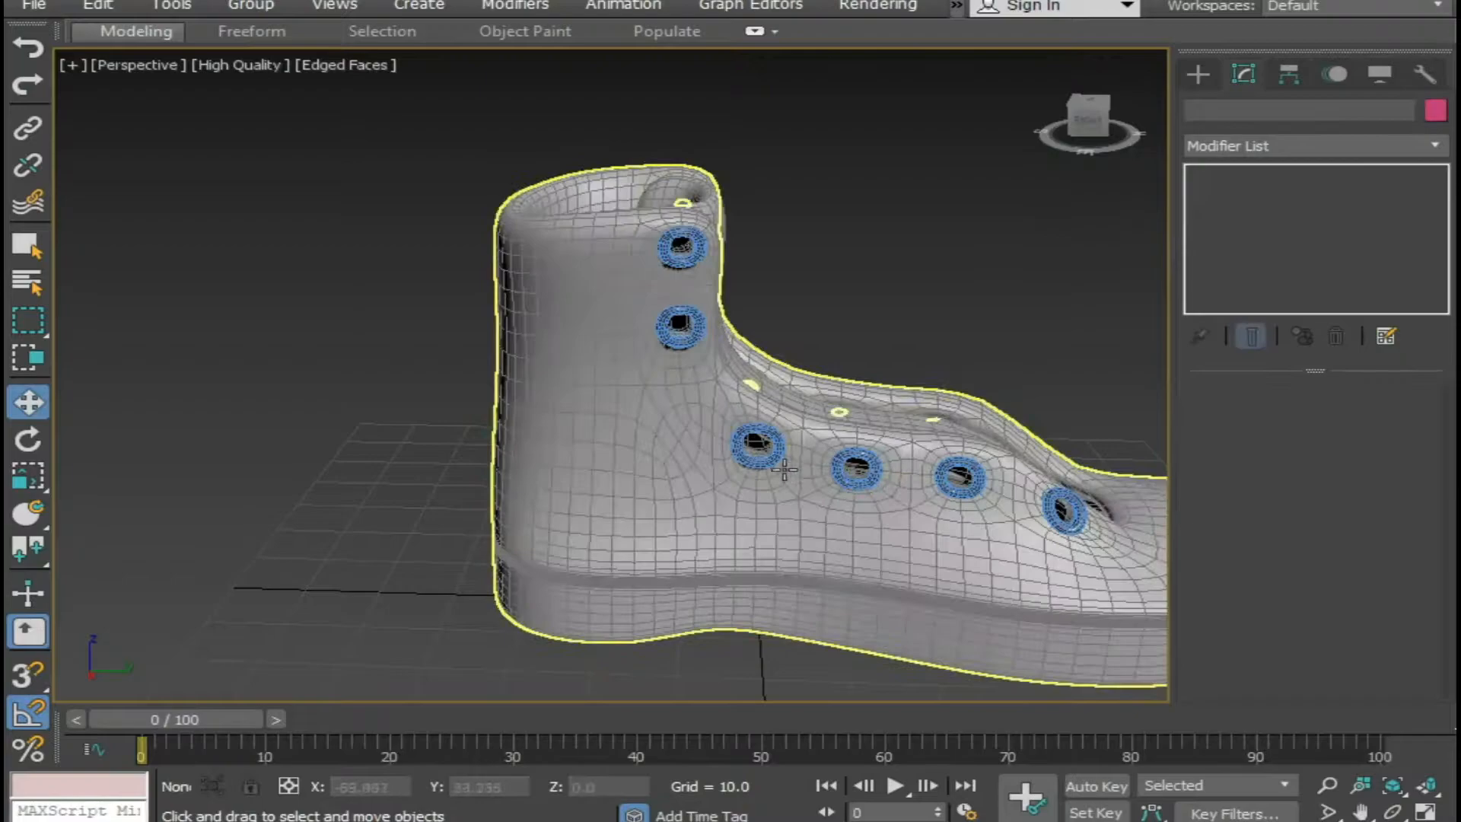
# Reselect the boot at edge level and pick the vertical edge beneath the diagonal cut together with the edge inside the sole groove.
pyautogui.click(729, 479)
pyautogui.click(1298, 232)
pyautogui.moveTo(734, 544); pyautogui.dragTo(652, 391, button='middle')
pyautogui.scroll(4, 656, 411)
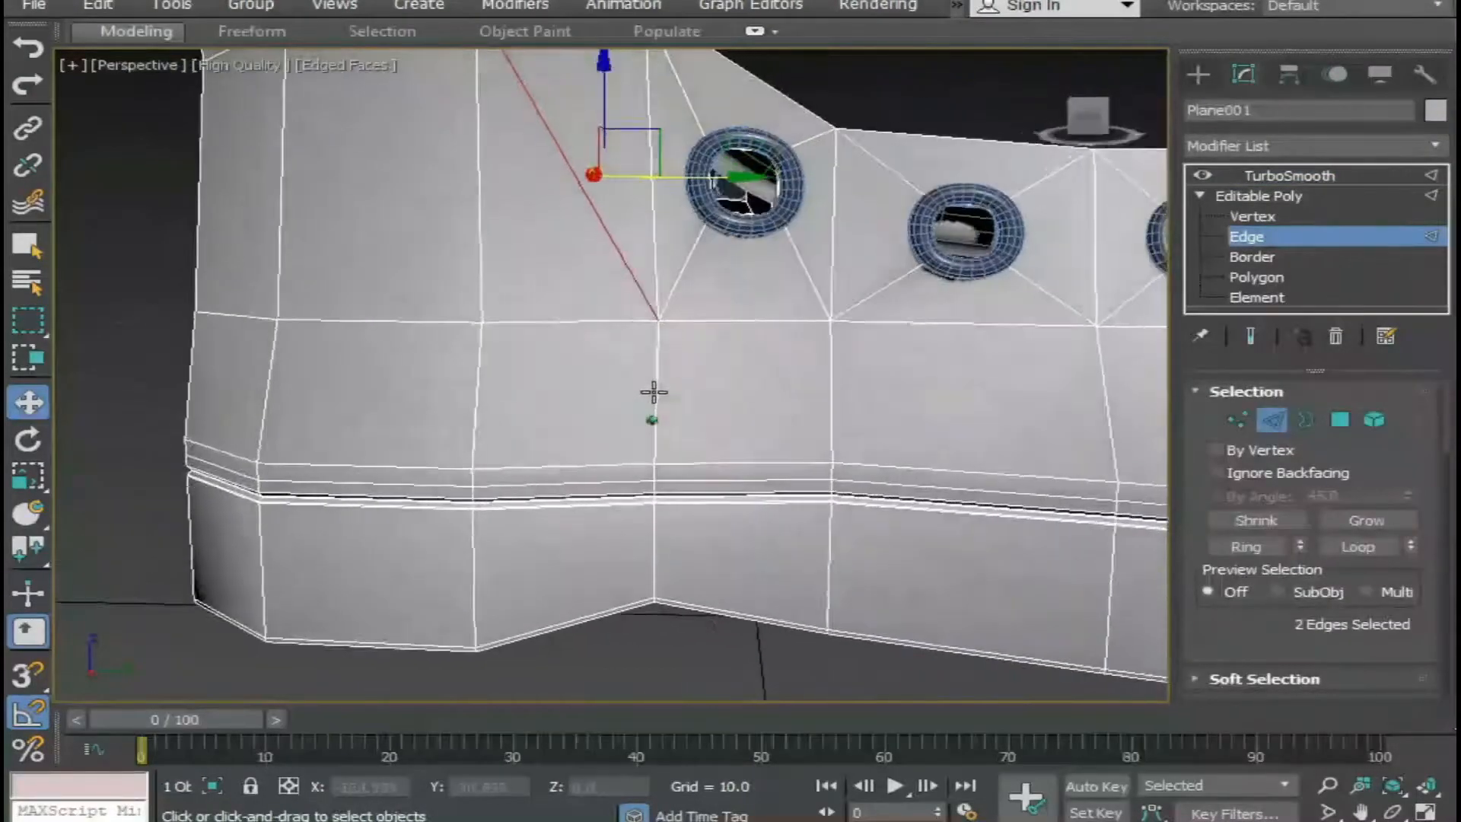
pyautogui.scroll(3, 652, 399)
pyautogui.click(654, 447)
pyautogui.scroll(6, 647, 448)
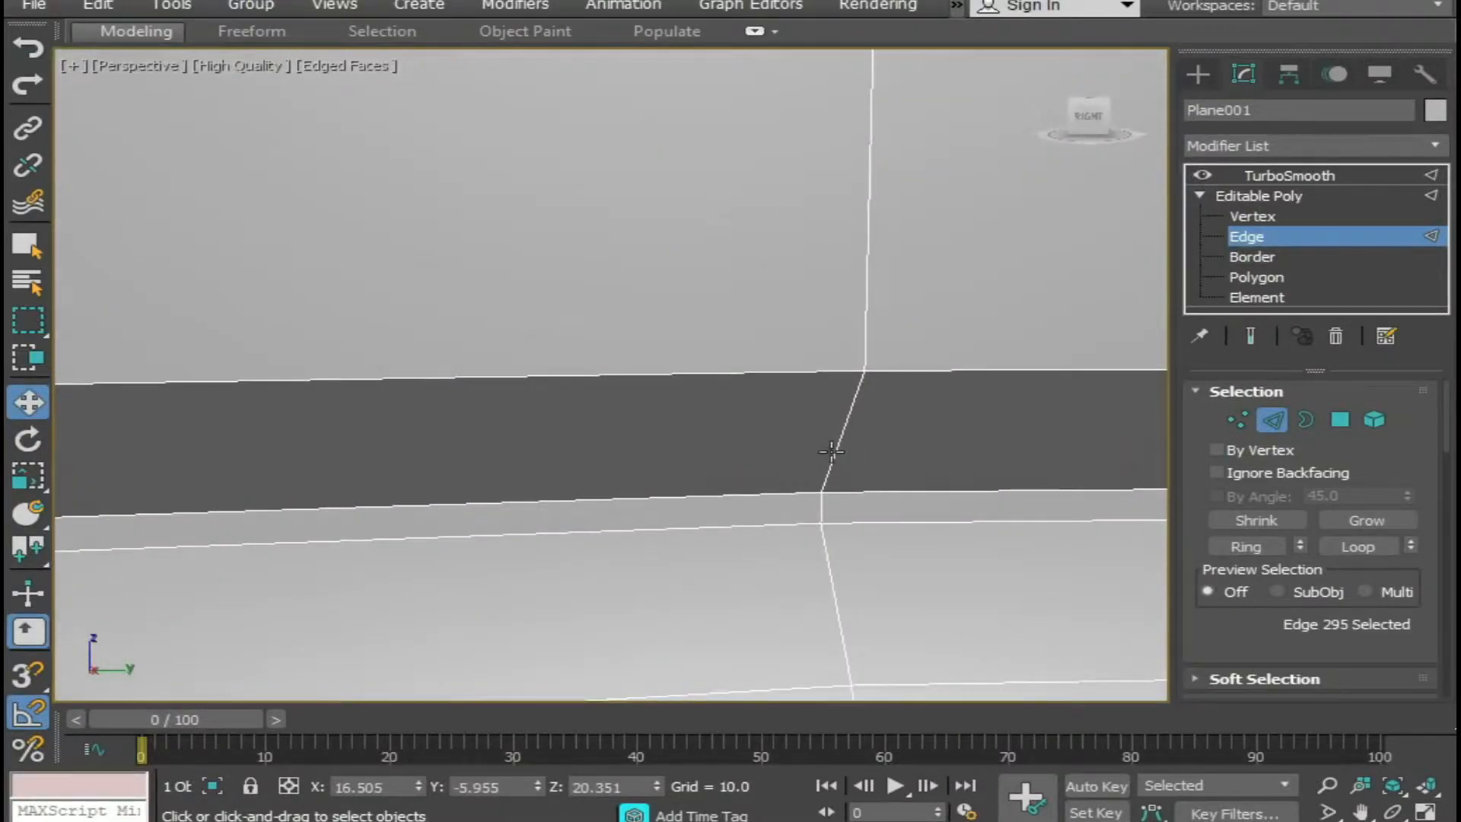
pyautogui.keyDown('ctrl'); pyautogui.click(832, 452); pyautogui.keyUp('ctrl')
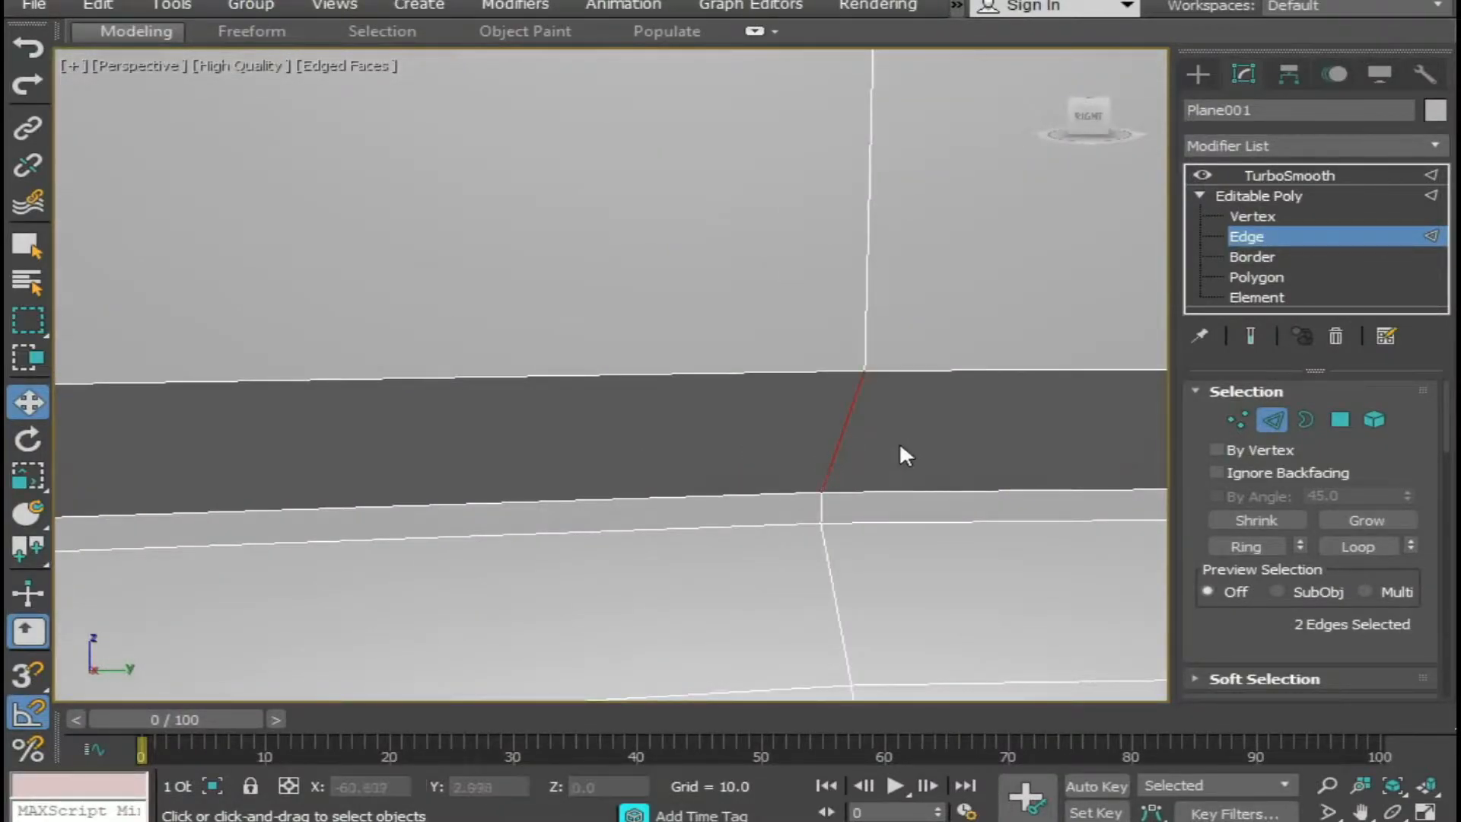
# Restart the edge selection just above the sole groove and include the vertical edges from the groove up to the diagonal cut.
pyautogui.moveTo(898, 441); pyautogui.dragTo(779, 577, button='middle')
pyautogui.click(748, 451)
pyautogui.scroll(3, 822, 336)
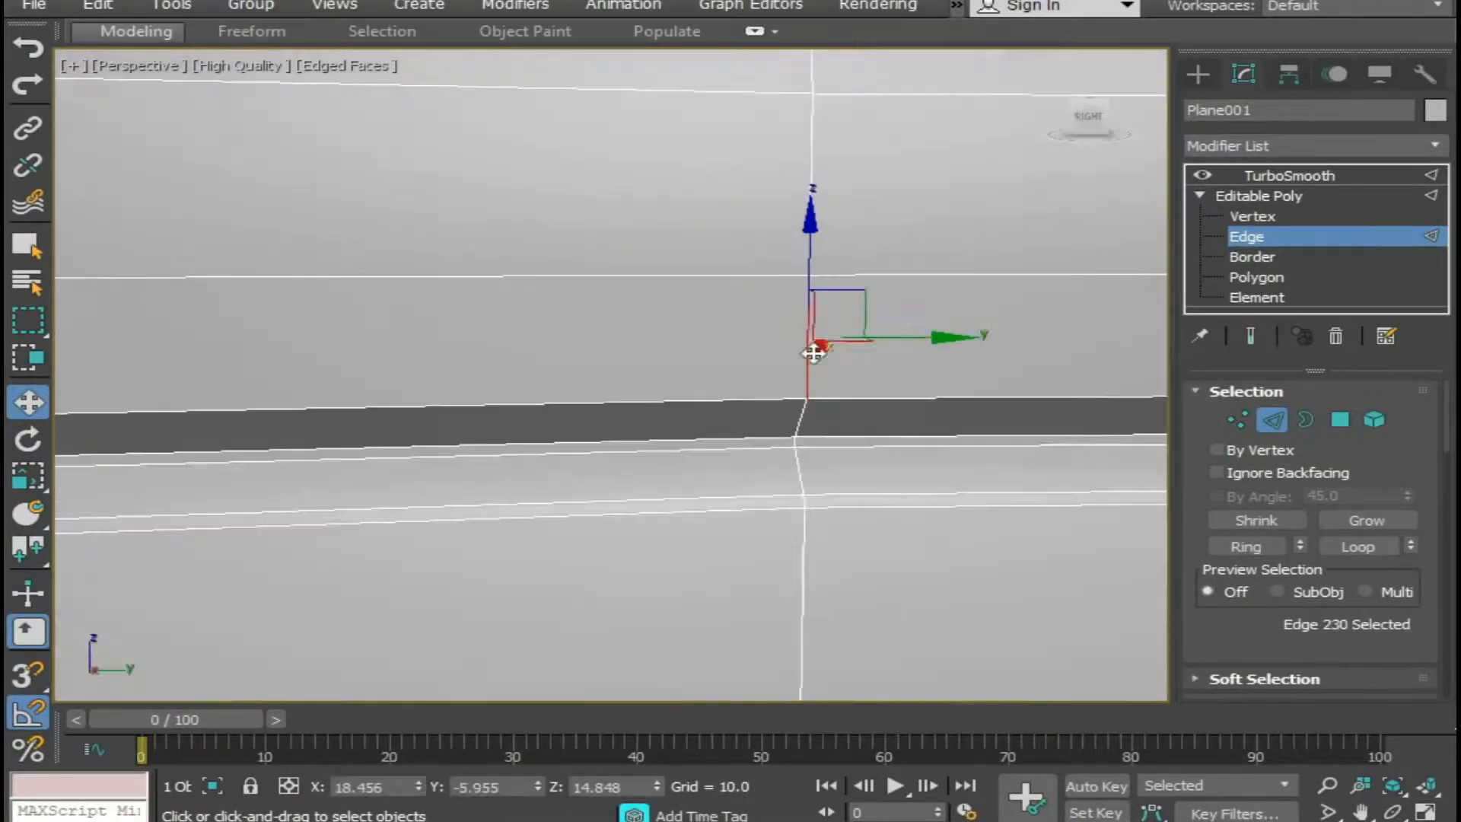
pyautogui.keyDown('ctrl'); pyautogui.click(804, 420); pyautogui.keyUp('ctrl')
pyautogui.moveTo(808, 418); pyautogui.dragTo(813, 701, button='middle')
pyautogui.keyDown('ctrl'); pyautogui.click(715, 420); pyautogui.keyUp('ctrl')
pyautogui.keyDown('ctrl'); pyautogui.click(722, 420); pyautogui.keyUp('ctrl')
pyautogui.scroll(2, 792, 365)
pyautogui.scroll(-5, 792, 430)
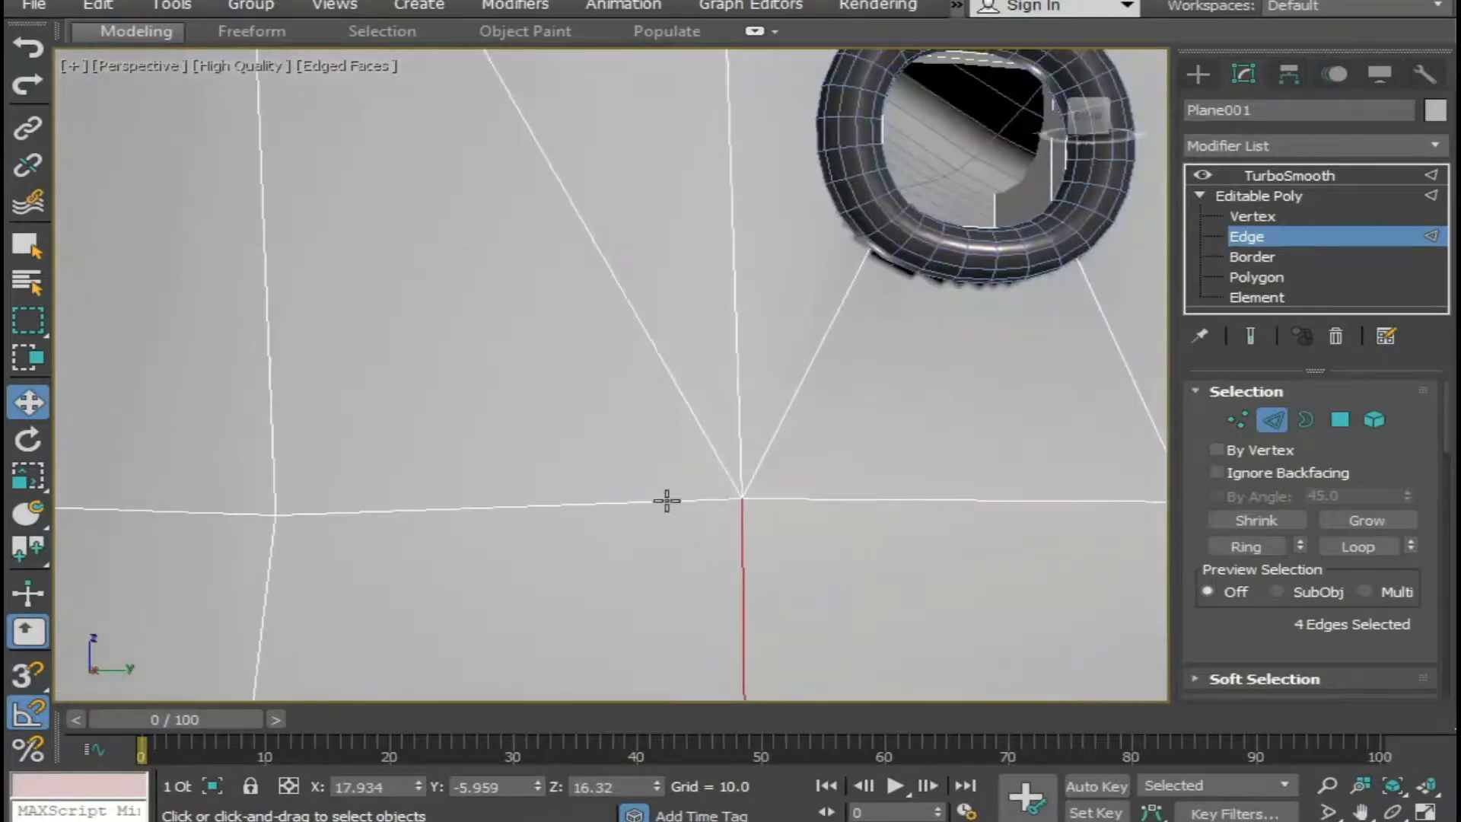
# Add the diagonal cut, the horizontal edges around the back of the ankle and the opposite side's diagonal to the edge selection.
pyautogui.keyDown('ctrl'); pyautogui.click(665, 395); pyautogui.keyUp('ctrl')
pyautogui.scroll(-5, 721, 405)
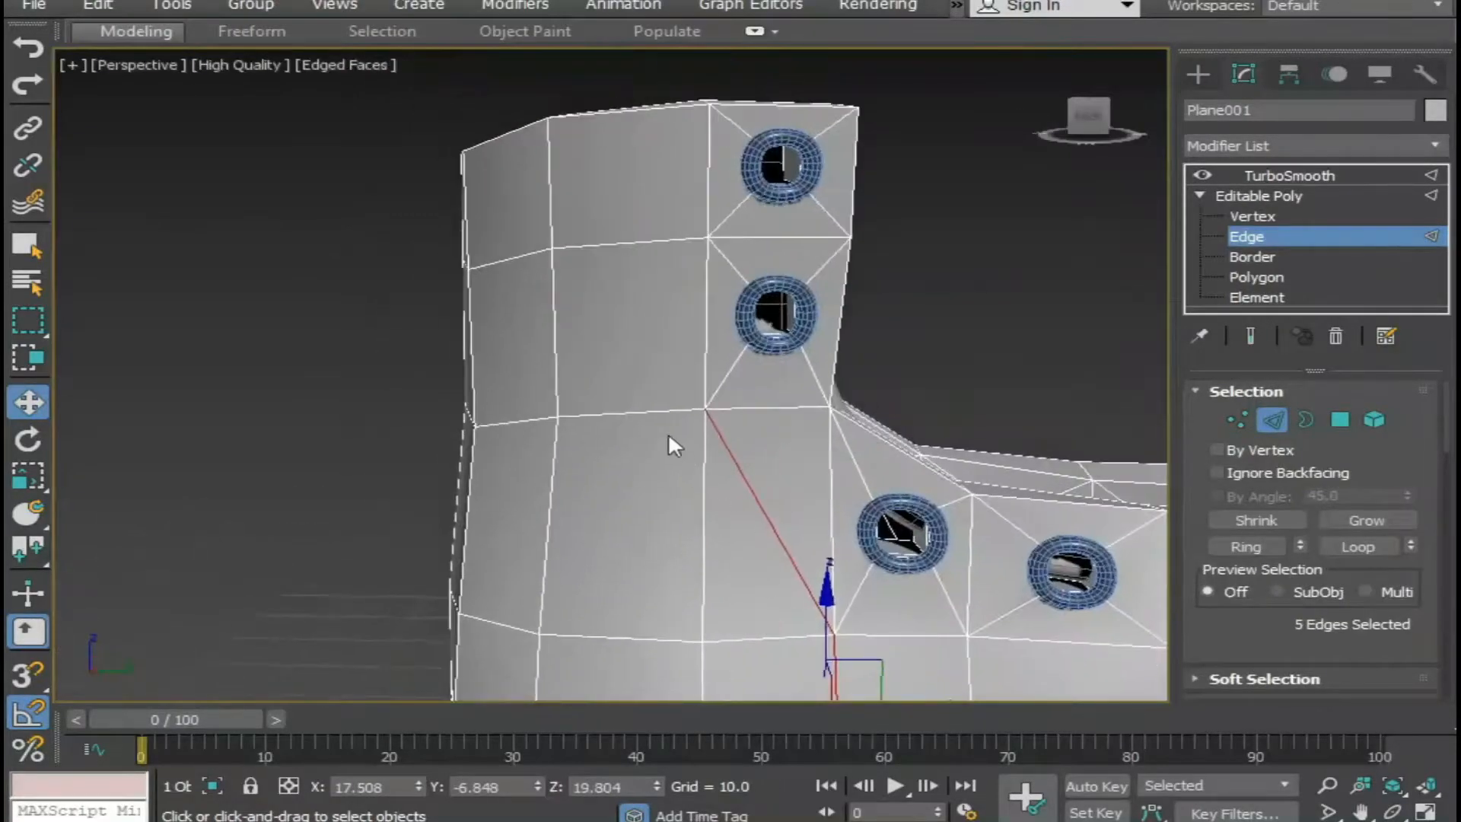
pyautogui.keyDown('ctrl'); pyautogui.doubleClick(618, 416); pyautogui.keyUp('ctrl')
pyautogui.scroll(-5, 584, 431)
pyautogui.keyDown('alt'); pyautogui.moveTo(584, 430); pyautogui.dragTo(772, 400, button='middle'); pyautogui.keyUp('alt')
pyautogui.scroll(8, 825, 388)
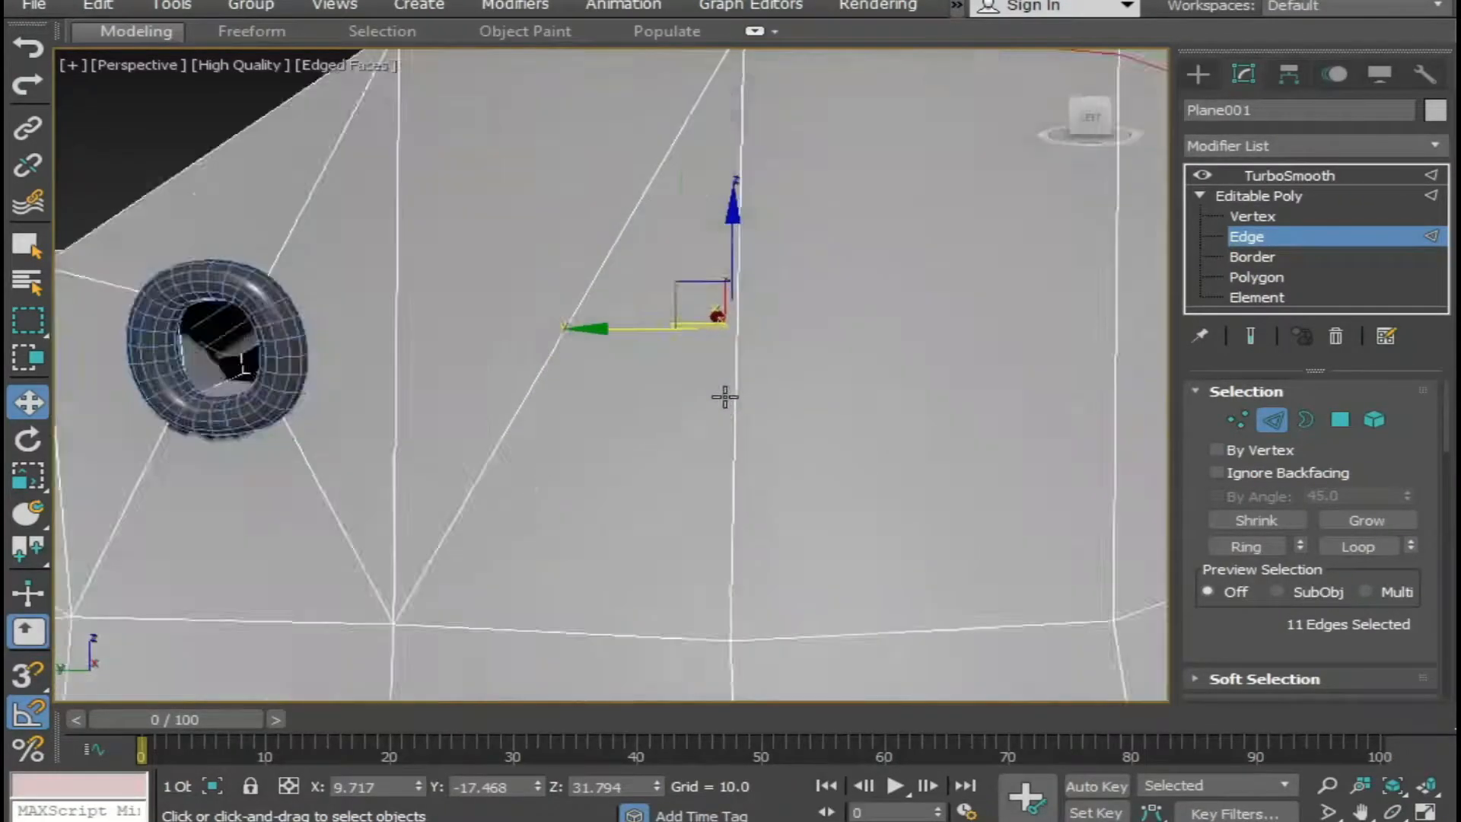
pyautogui.scroll(-1, 528, 326)
pyautogui.keyDown('ctrl'); pyautogui.click(497, 317); pyautogui.keyUp('ctrl')
pyautogui.moveTo(560, 467); pyautogui.dragTo(790, 303, button='middle')
pyautogui.scroll(-1, 790, 303)
# Extend the edge selection down the opposite side, from the diagonal's lower end through the vertical edges into the sole groove.
pyautogui.keyDown('ctrl'); pyautogui.click(656, 403); pyautogui.keyUp('ctrl')
pyautogui.scroll(-5, 685, 441)
pyautogui.moveTo(738, 476); pyautogui.dragTo(781, 484, button='middle')
pyautogui.scroll(5, 701, 327)
pyautogui.scroll(4, 711, 324)
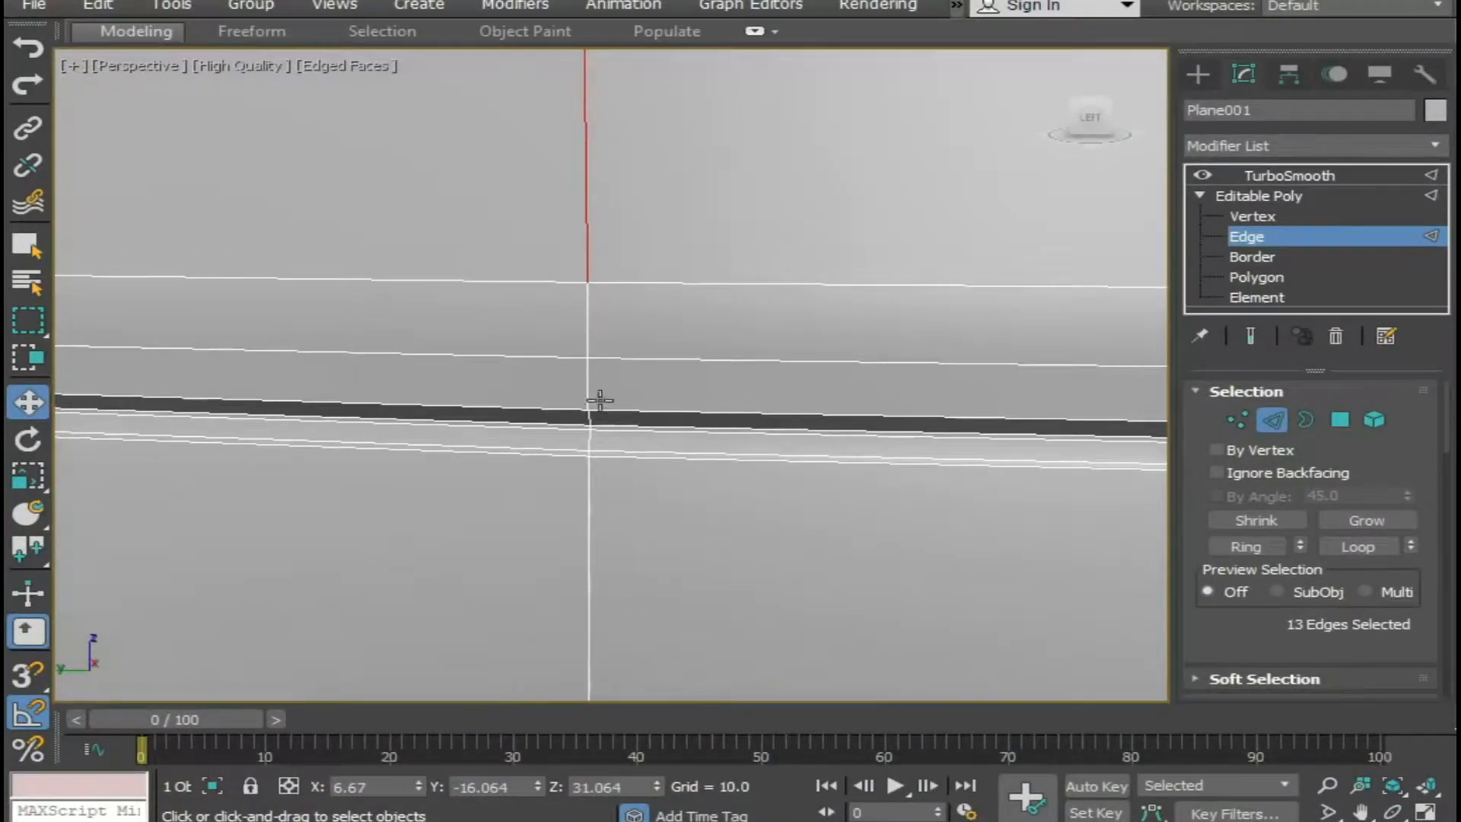
pyautogui.keyDown('ctrl'); pyautogui.click(584, 314); pyautogui.keyUp('ctrl')
pyautogui.keyDown('ctrl'); pyautogui.click(586, 386); pyautogui.keyUp('ctrl')
pyautogui.moveTo(656, 371); pyautogui.dragTo(656, 356, button='middle')
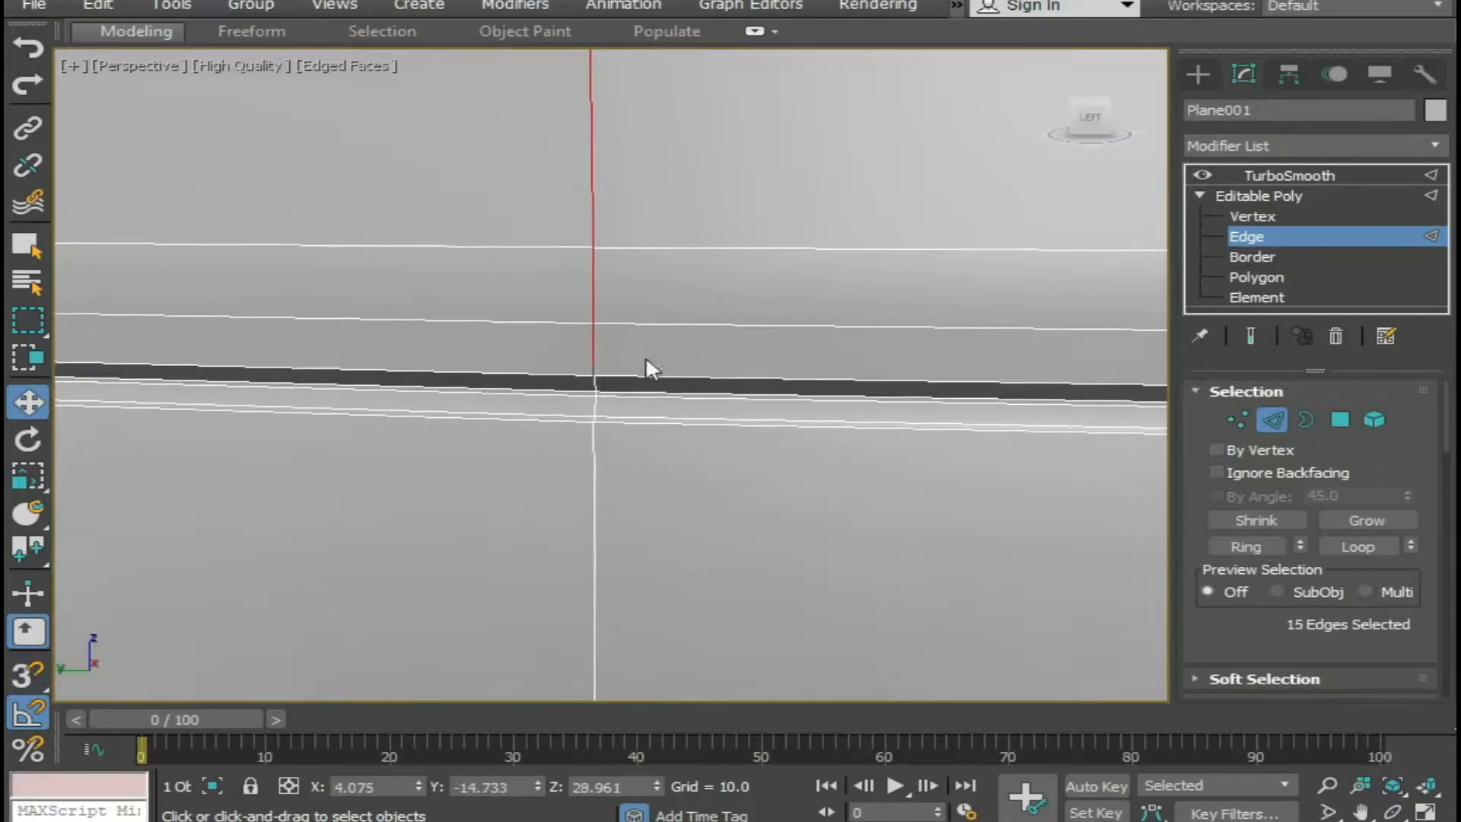
pyautogui.scroll(5, 625, 373)
pyautogui.moveTo(545, 374); pyautogui.dragTo(624, 282, button='middle')
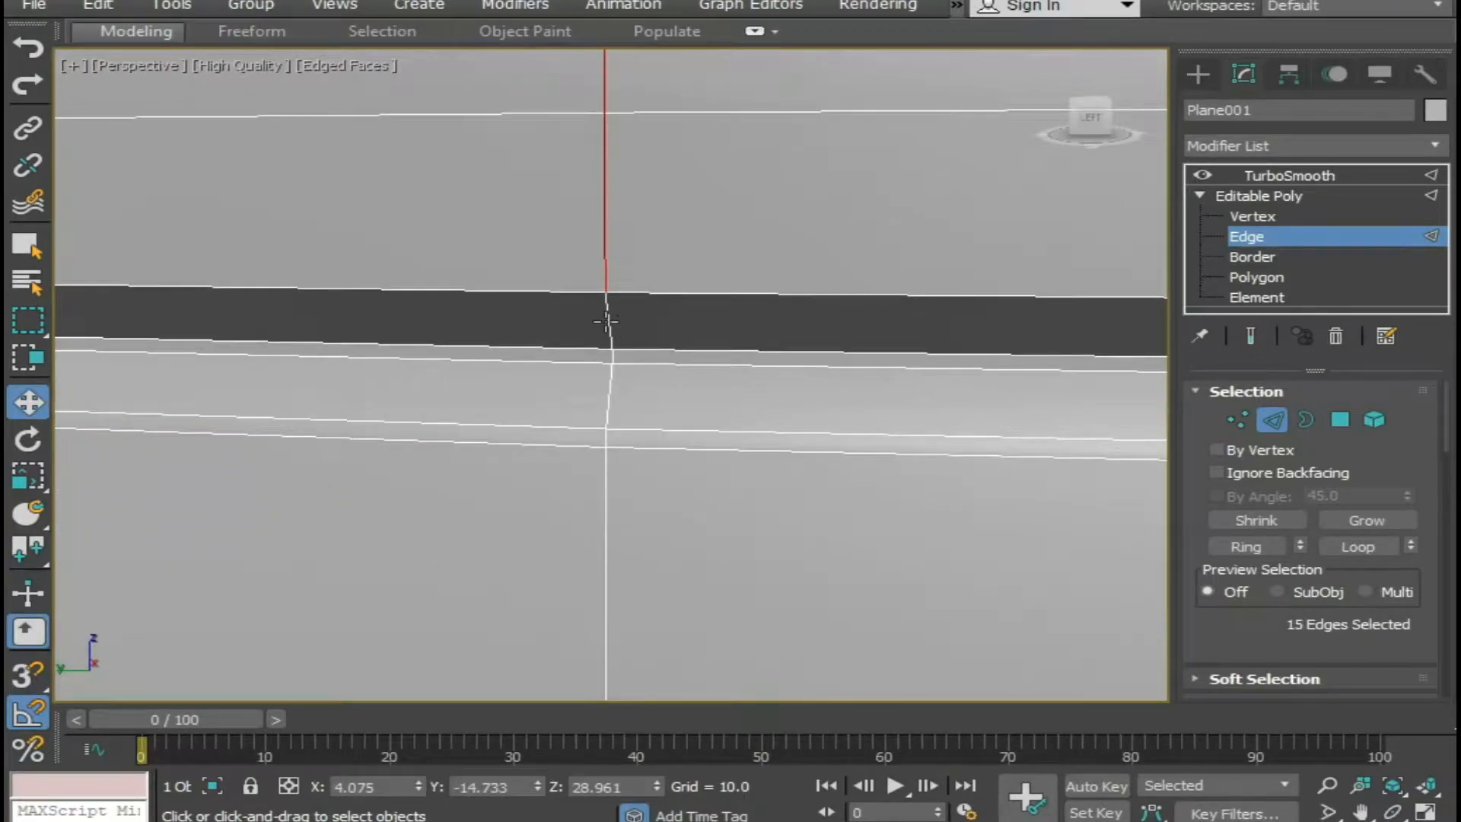
pyautogui.scroll(-10, 833, 323)
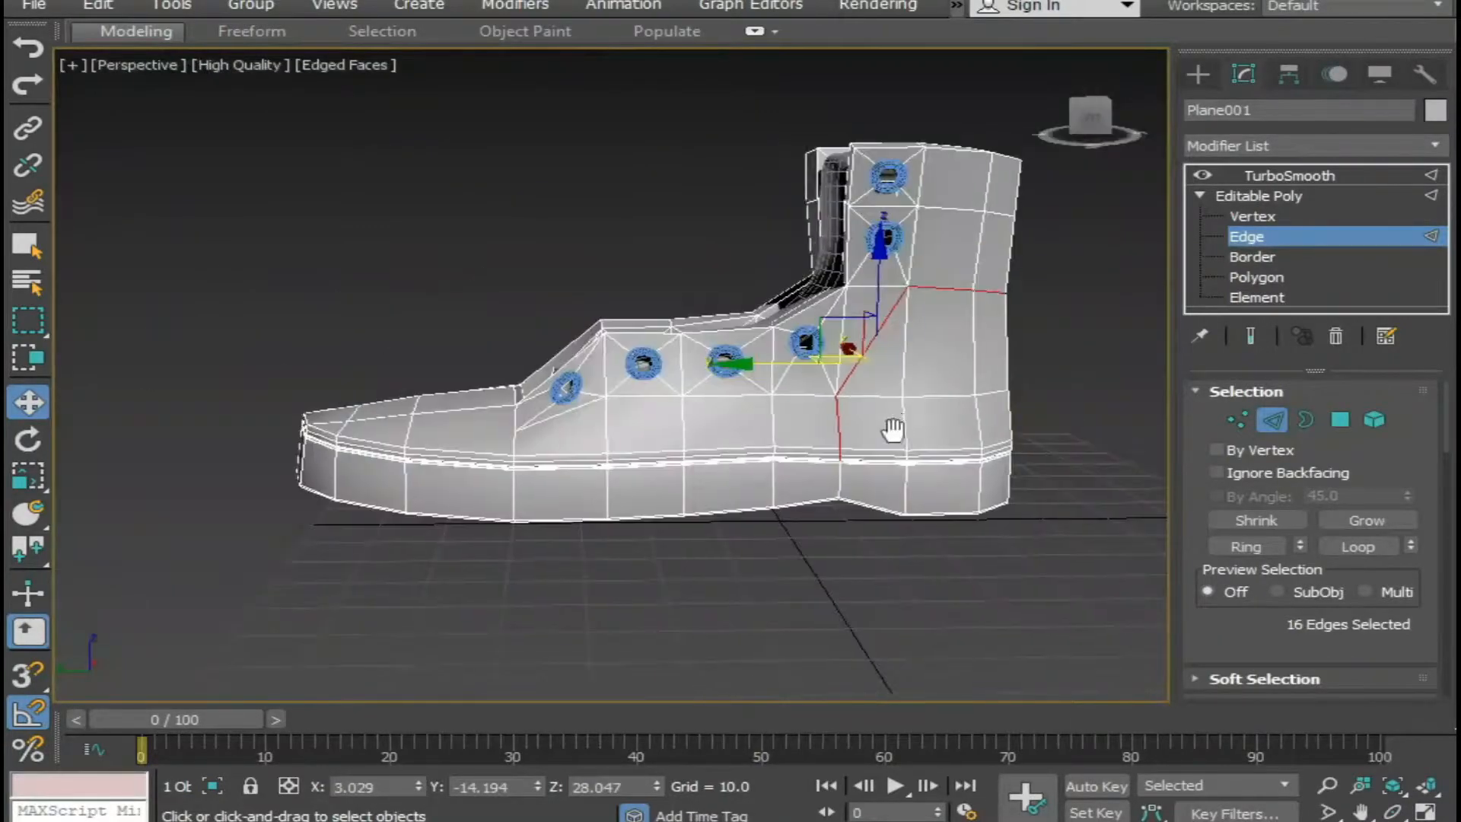
# Start an edge extrusion on the selected heel seam and set its height to -0.8.
pyautogui.keyDown('alt'); pyautogui.moveTo(893, 431); pyautogui.dragTo(416, 495, button='middle'); pyautogui.keyUp('alt')
pyautogui.rightClick(415, 496)
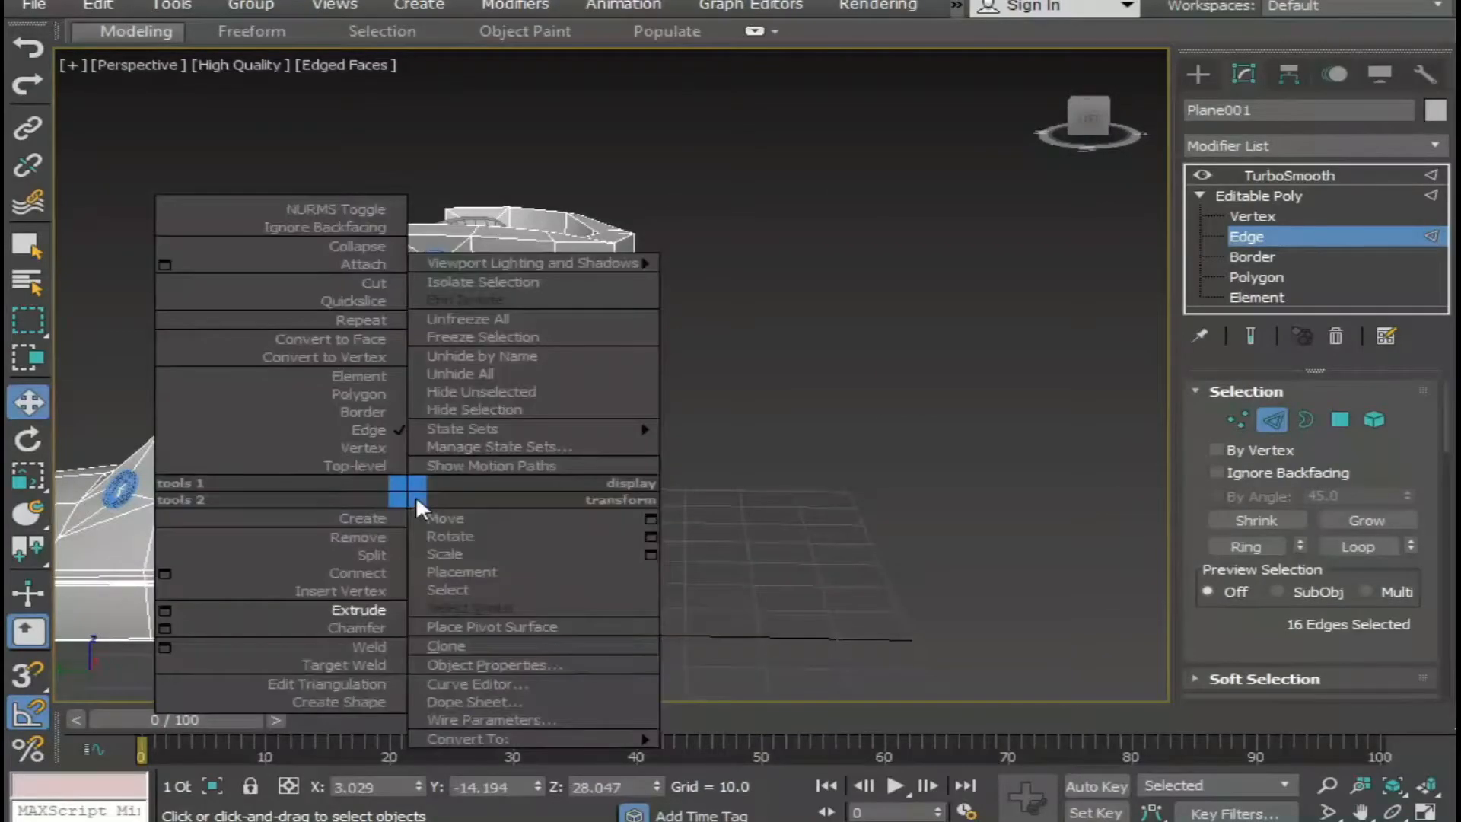
pyautogui.click(165, 611)
pyautogui.keyDown('alt'); pyautogui.moveTo(334, 597); pyautogui.dragTo(320, 567, button='middle'); pyautogui.keyUp('alt')
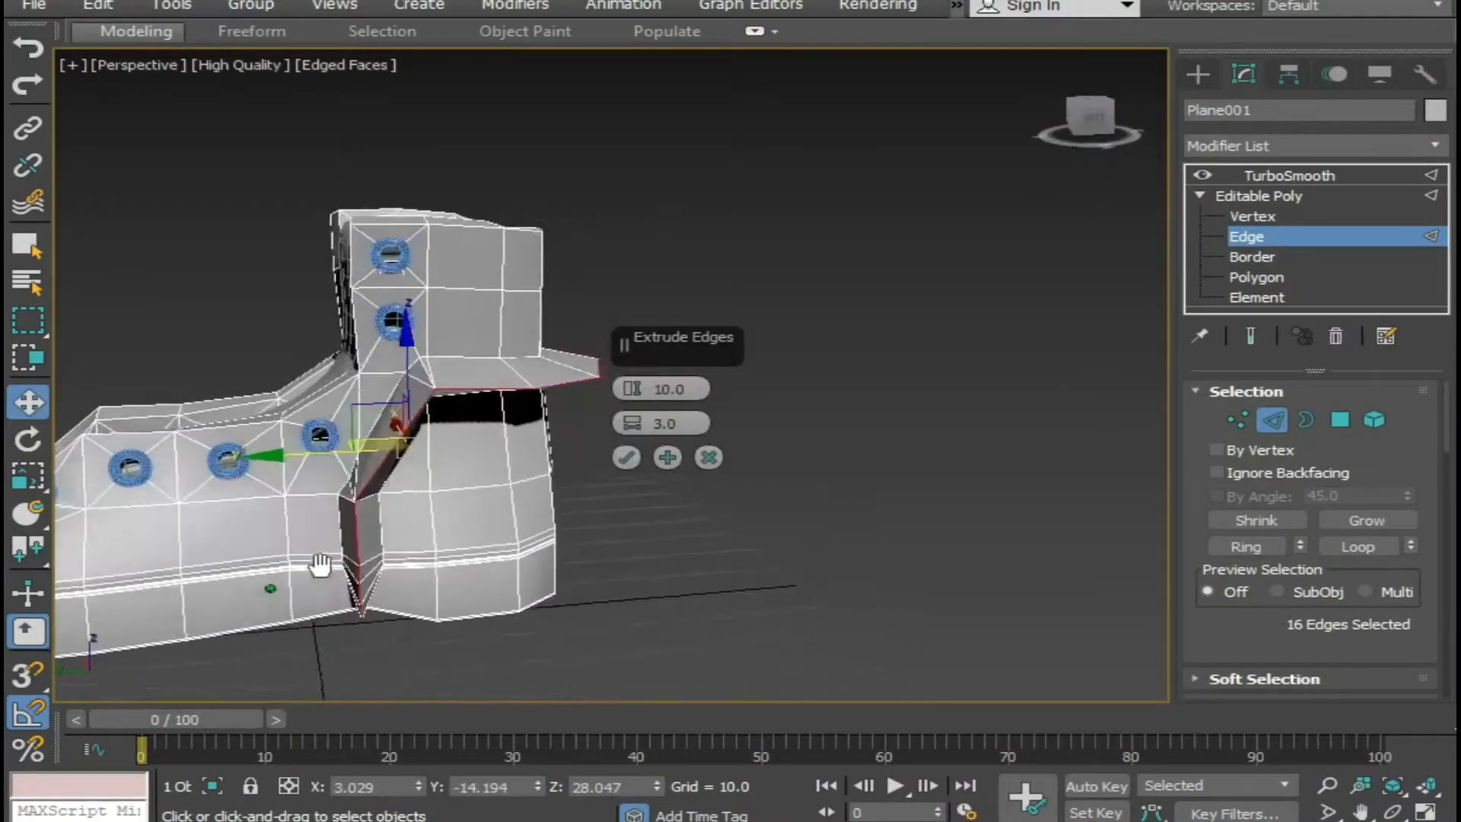
pyautogui.scroll(5, 305, 509)
pyautogui.moveTo(631, 390); pyautogui.dragTo(704, 390)
pyautogui.write('-0.8')
pyautogui.press('Return')
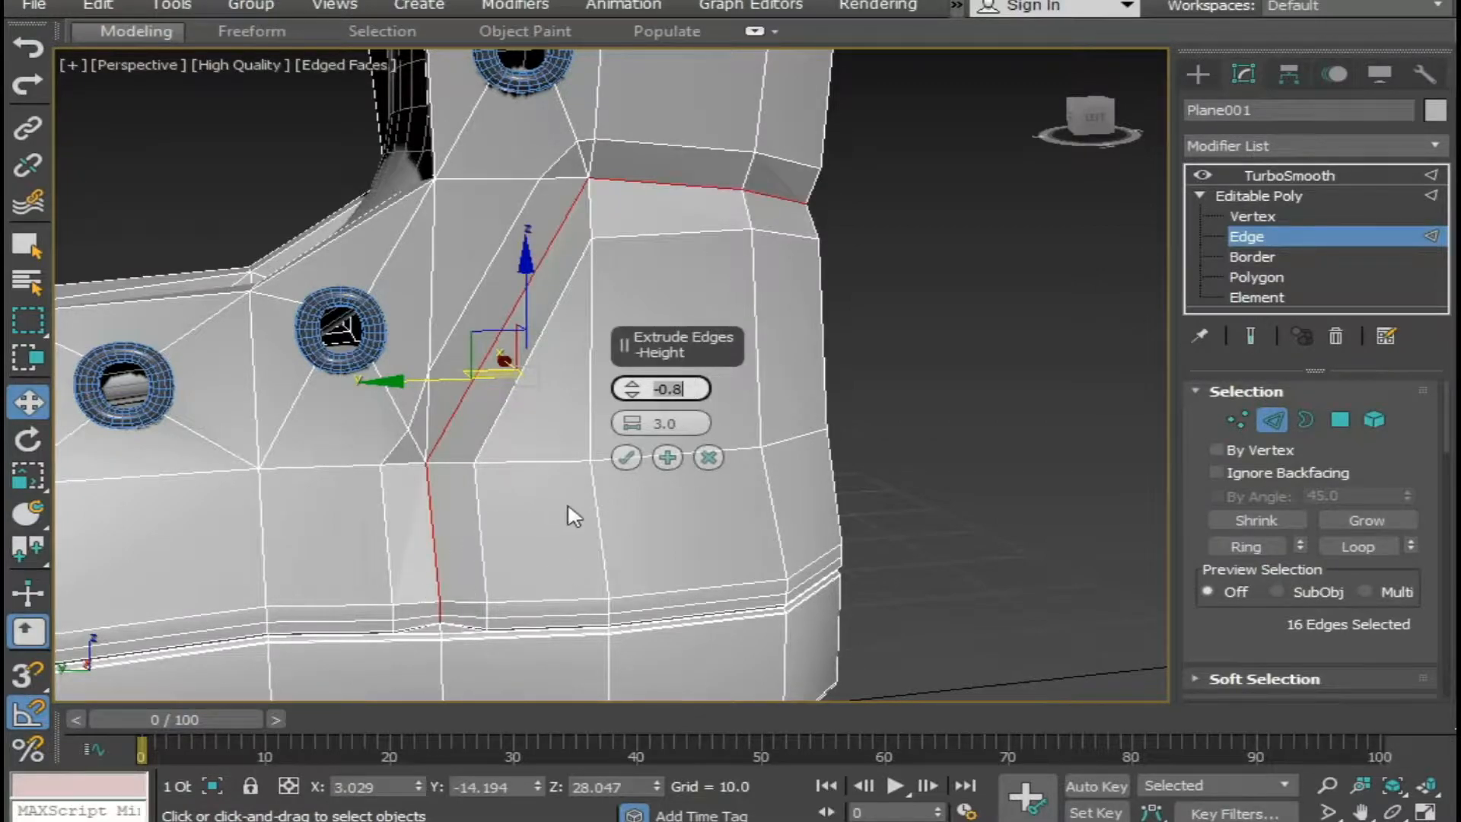
# Set the seam extrusion's width to 0.6, apply it and clear the edge selection.
pyautogui.moveTo(637, 430); pyautogui.dragTo(625, 441)
pyautogui.keyDown('alt'); pyautogui.moveTo(533, 446); pyautogui.dragTo(452, 531, button='middle'); pyautogui.keyUp('alt')
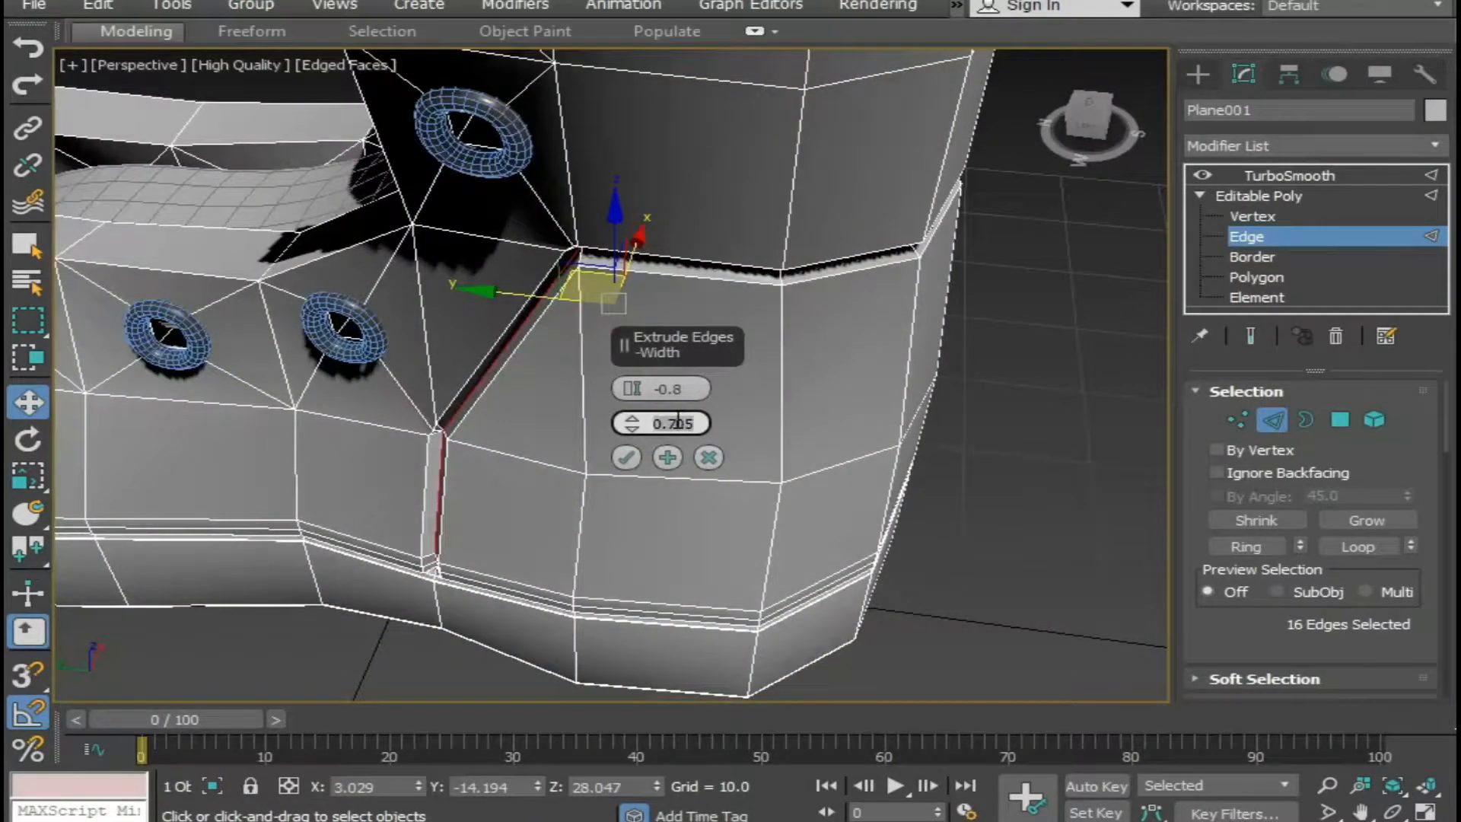
pyautogui.press('Return')
pyautogui.keyDown('alt'); pyautogui.moveTo(553, 449); pyautogui.dragTo(603, 425, button='middle'); pyautogui.keyUp('alt')
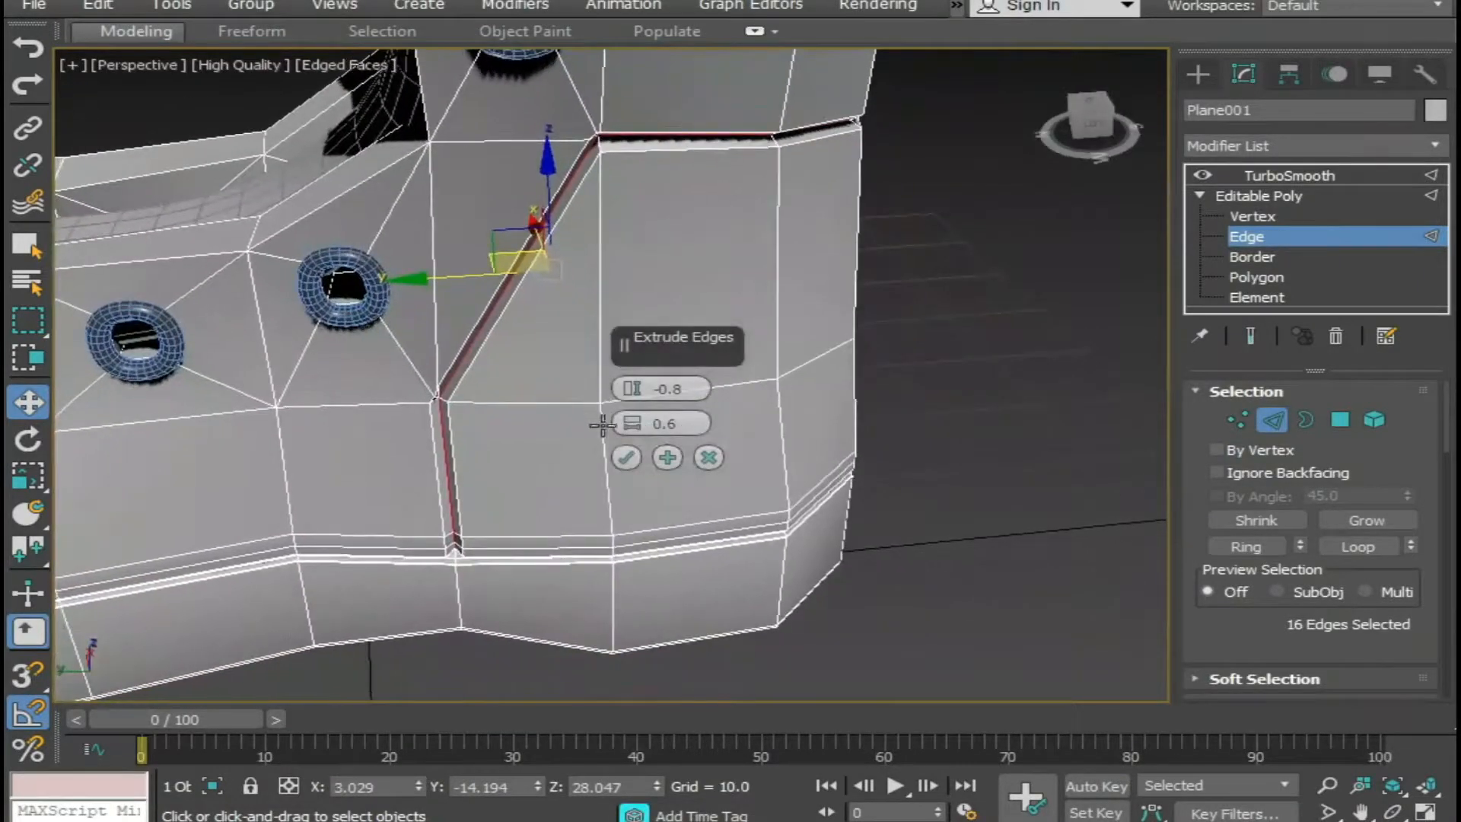
pyautogui.click(627, 456)
pyautogui.click(1021, 493)
# At Vertex level, target-weld the stray vertices at the seam's lower end in the sole groove on the left side of the boot.
pyautogui.scroll(5, 584, 447)
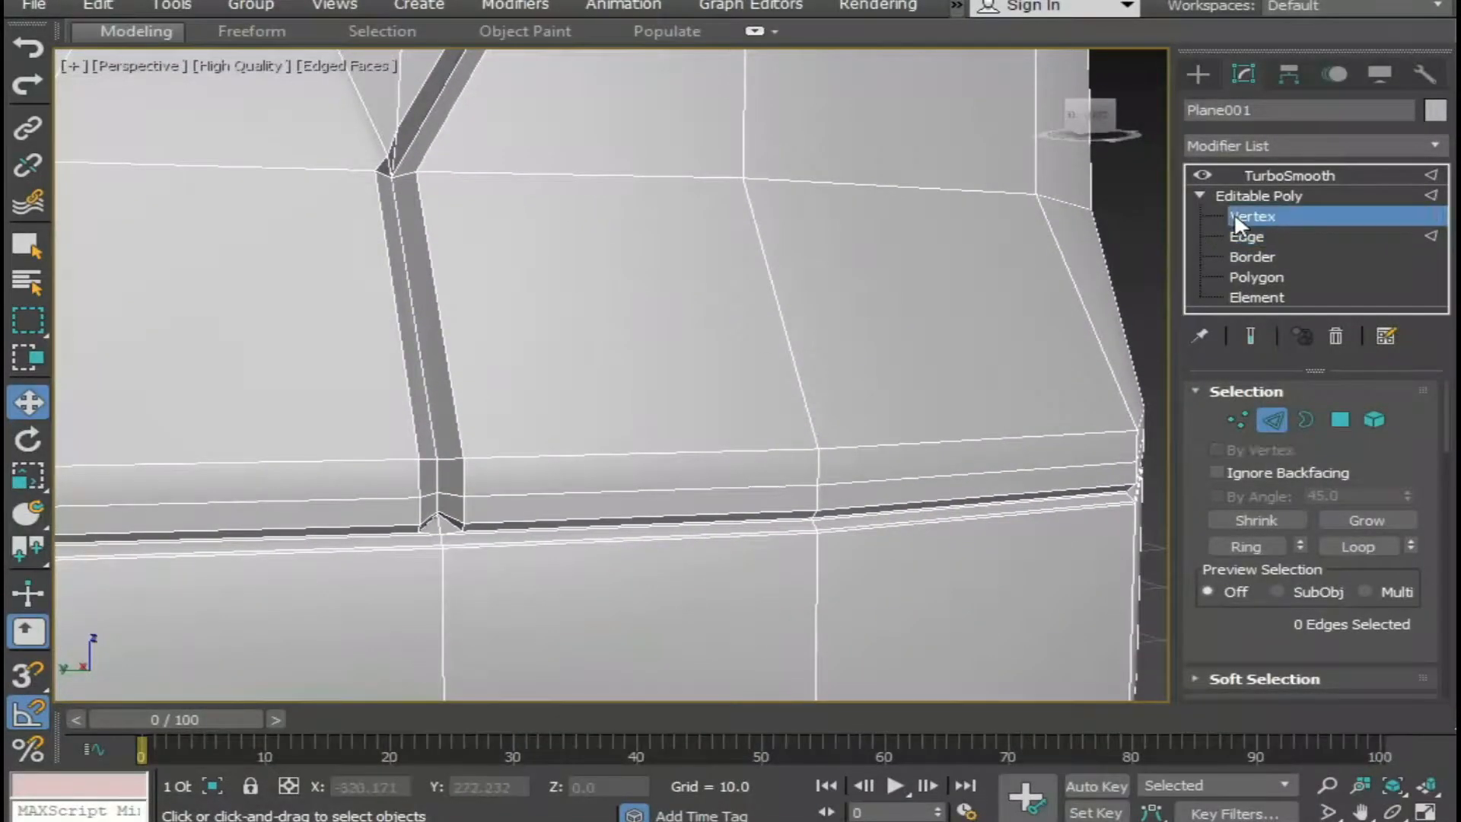
pyautogui.click(1234, 214)
pyautogui.scroll(-5, 674, 455)
pyautogui.scroll(-1, 578, 456)
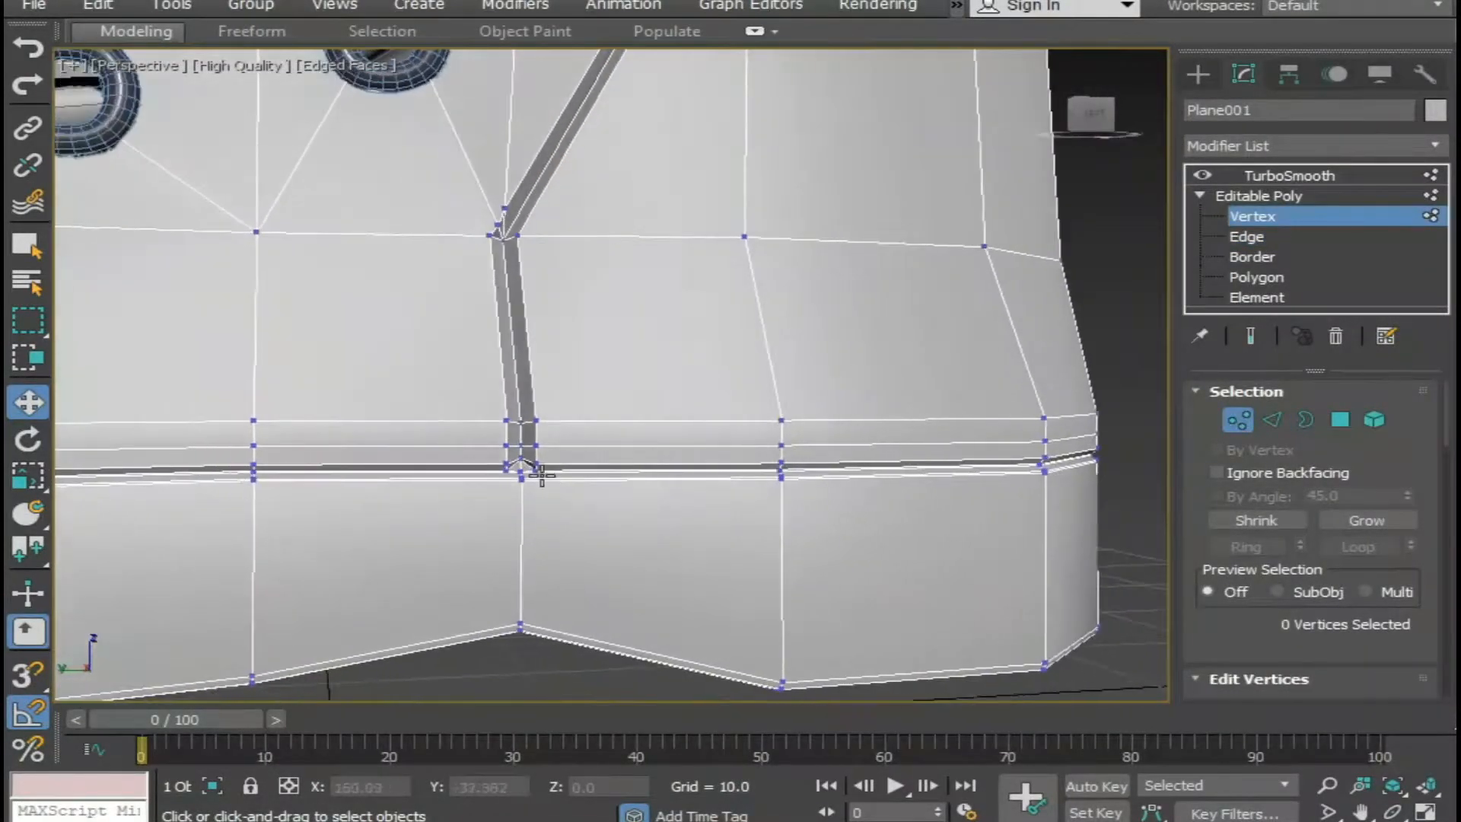
pyautogui.scroll(6, 487, 459)
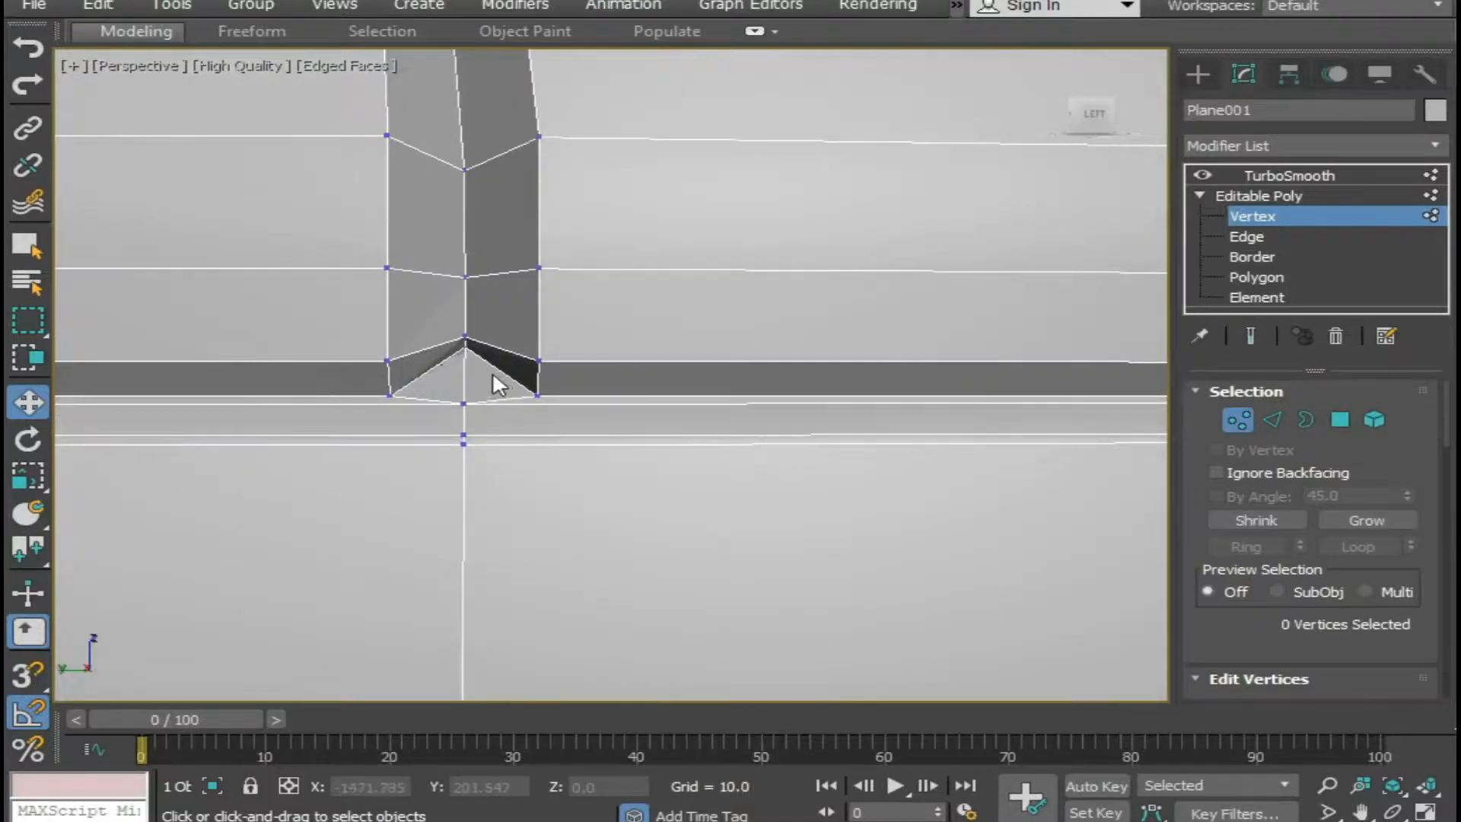
pyautogui.rightClick(491, 372)
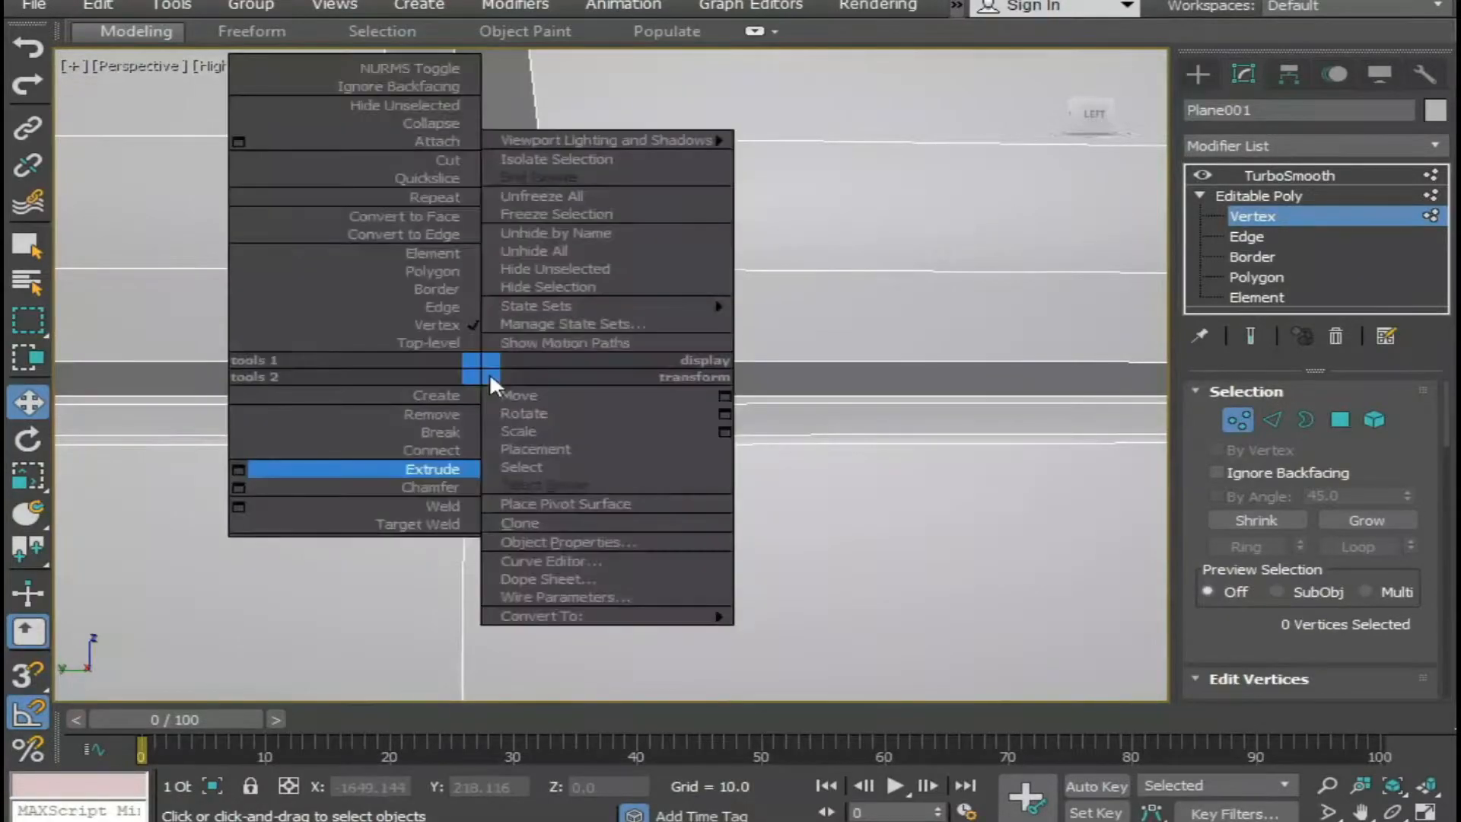
pyautogui.click(419, 524)
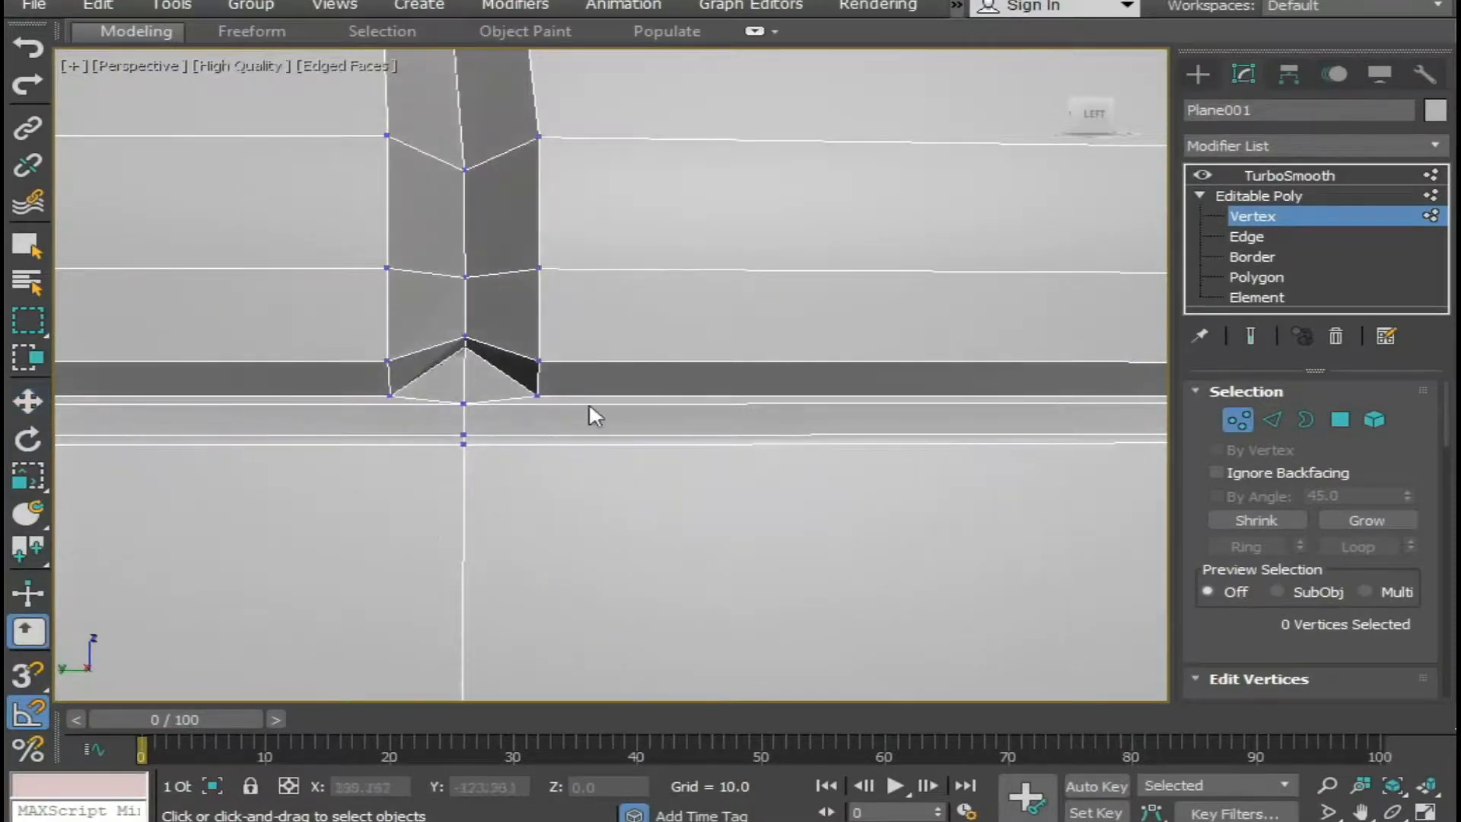
pyautogui.click(538, 395)
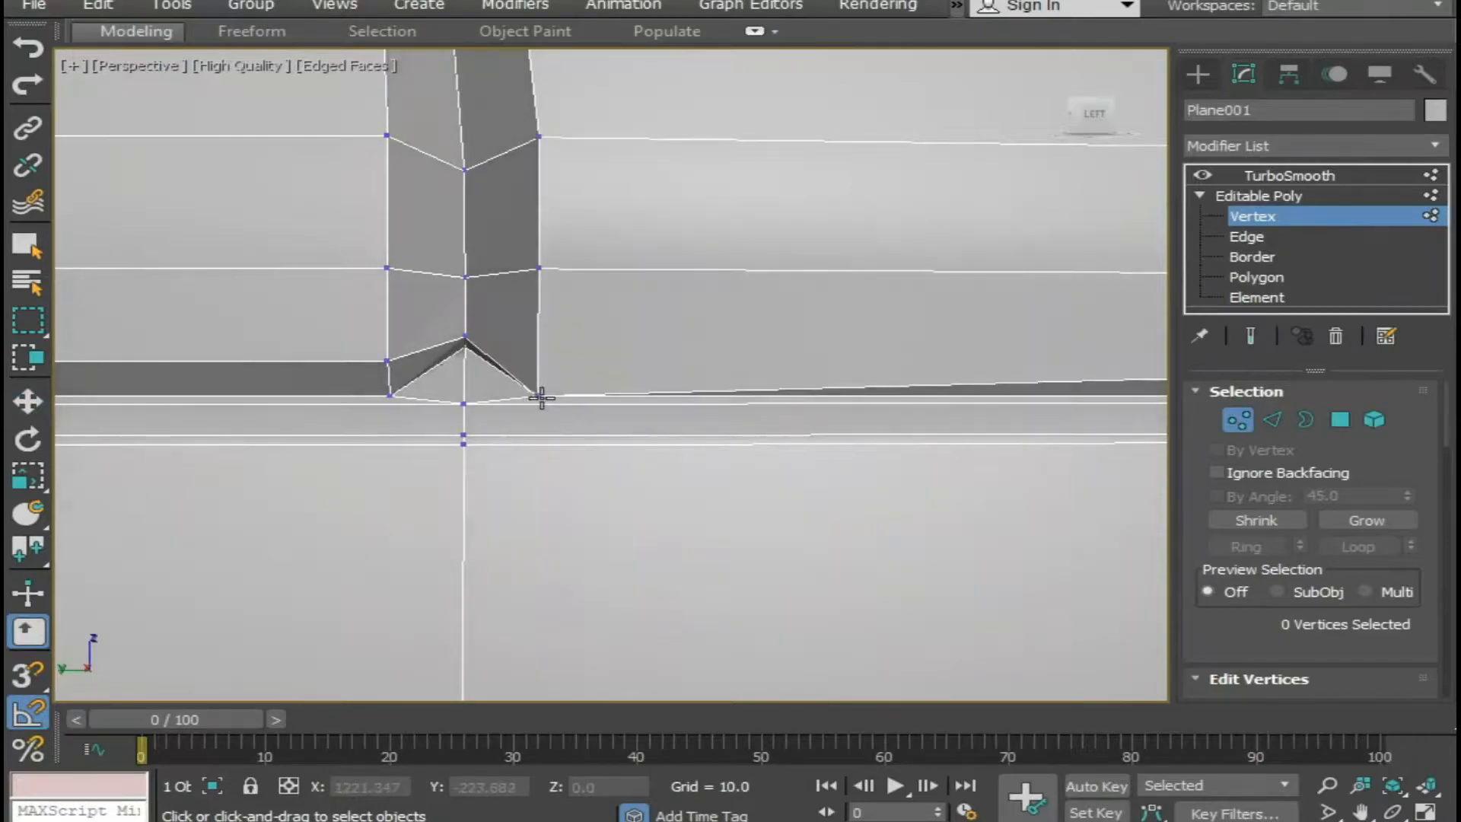
pyautogui.click(463, 352)
pyautogui.click(390, 395)
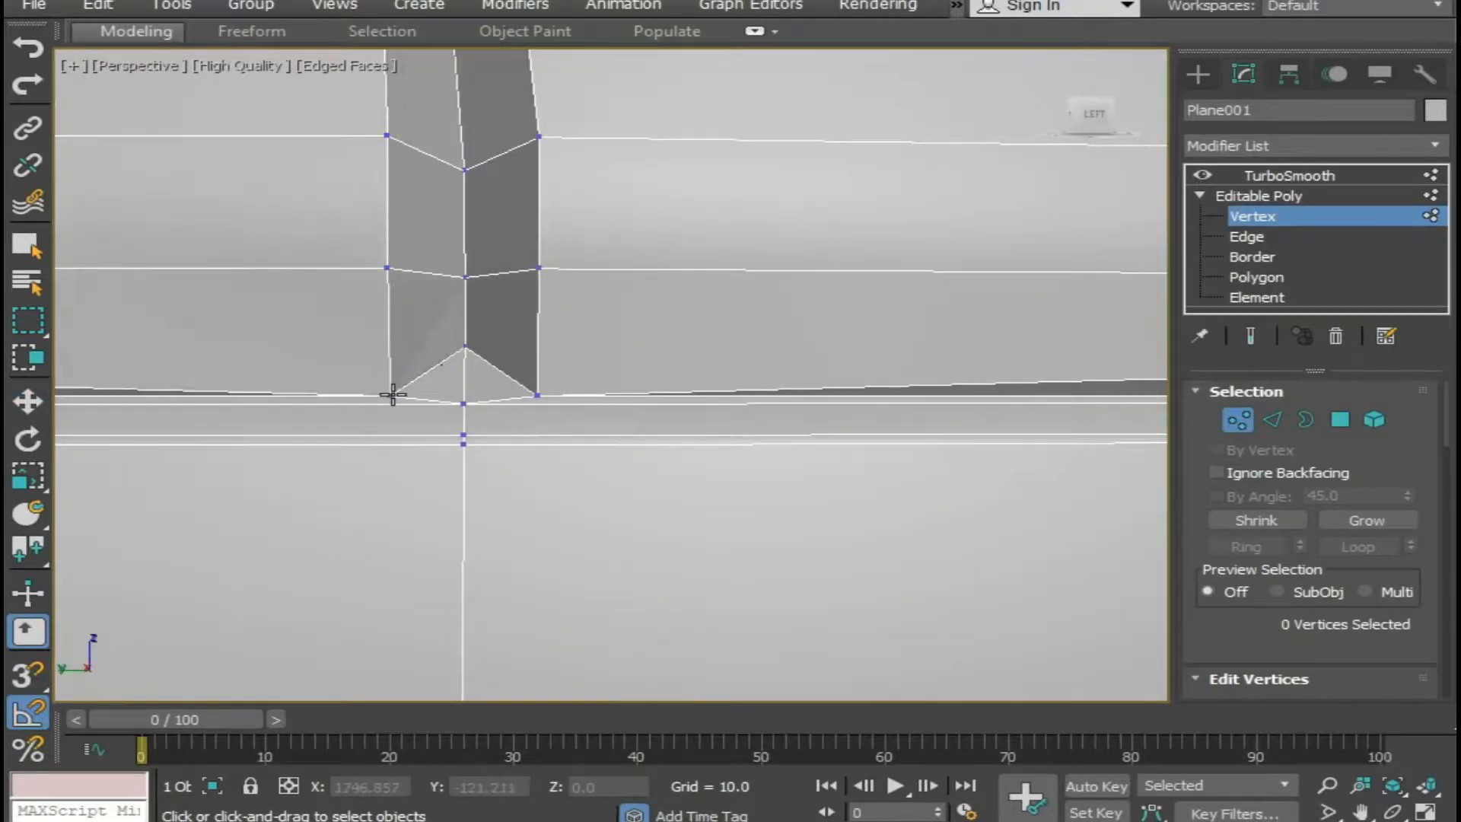
# Target-weld the extra vertices where the left side's diagonal seam meets the vertical seam into a single corner point.
pyautogui.scroll(-5, 510, 395)
pyautogui.moveTo(512, 395); pyautogui.dragTo(666, 542, button='middle')
pyautogui.scroll(2, 666, 548)
pyautogui.scroll(-6, 783, 515)
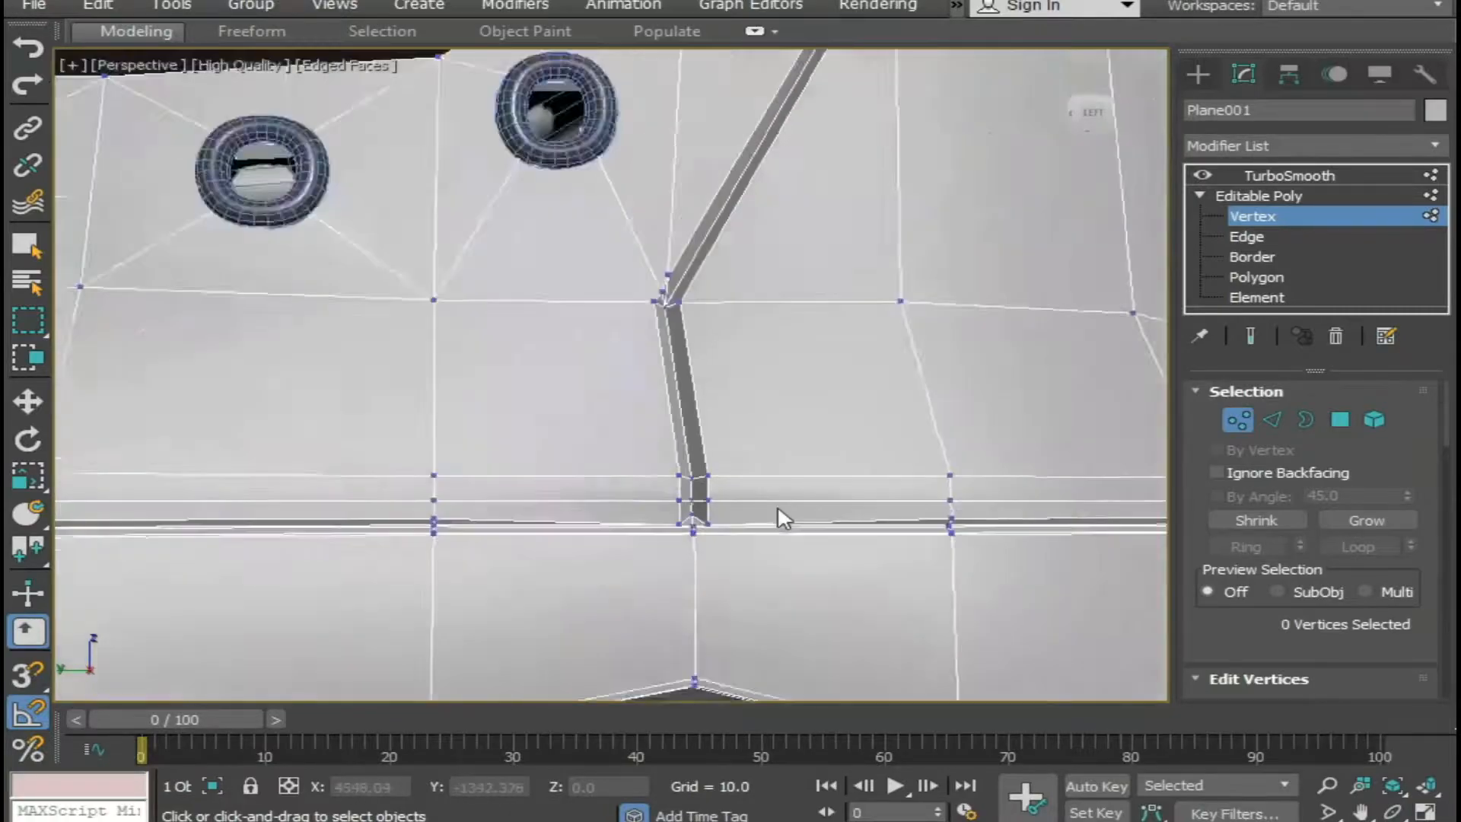
pyautogui.scroll(3, 744, 561)
pyautogui.scroll(-1, 752, 573)
pyautogui.moveTo(752, 573); pyautogui.dragTo(619, 582, button='middle')
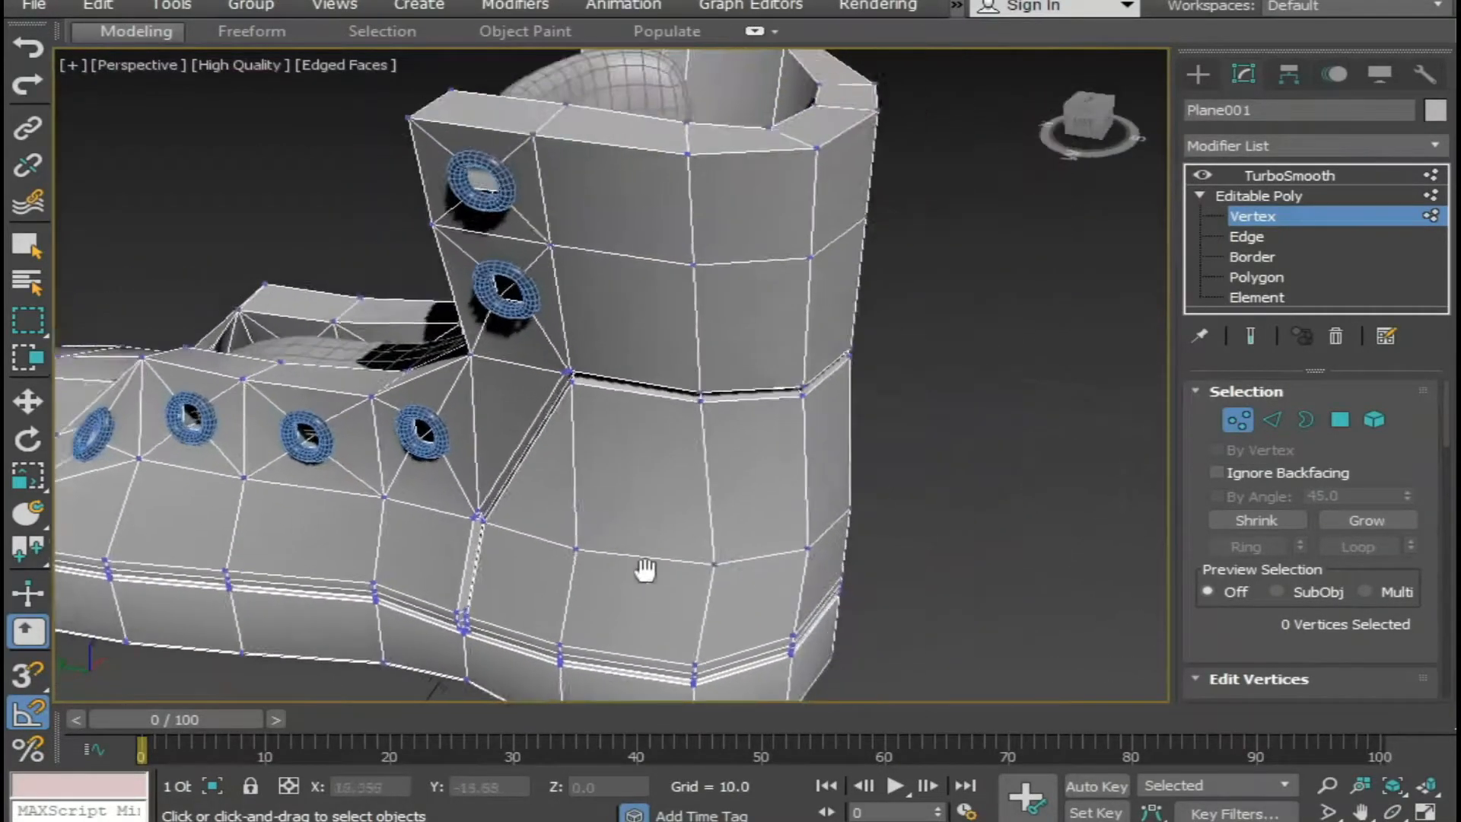
pyautogui.scroll(-4, 730, 512)
pyautogui.keyDown('alt'); pyautogui.moveTo(783, 518); pyautogui.dragTo(746, 418, button='middle'); pyautogui.keyUp('alt')
pyautogui.scroll(4, 738, 503)
pyautogui.scroll(5, 666, 470)
pyautogui.moveTo(690, 542); pyautogui.dragTo(680, 518, button='middle')
pyautogui.scroll(2, 668, 335)
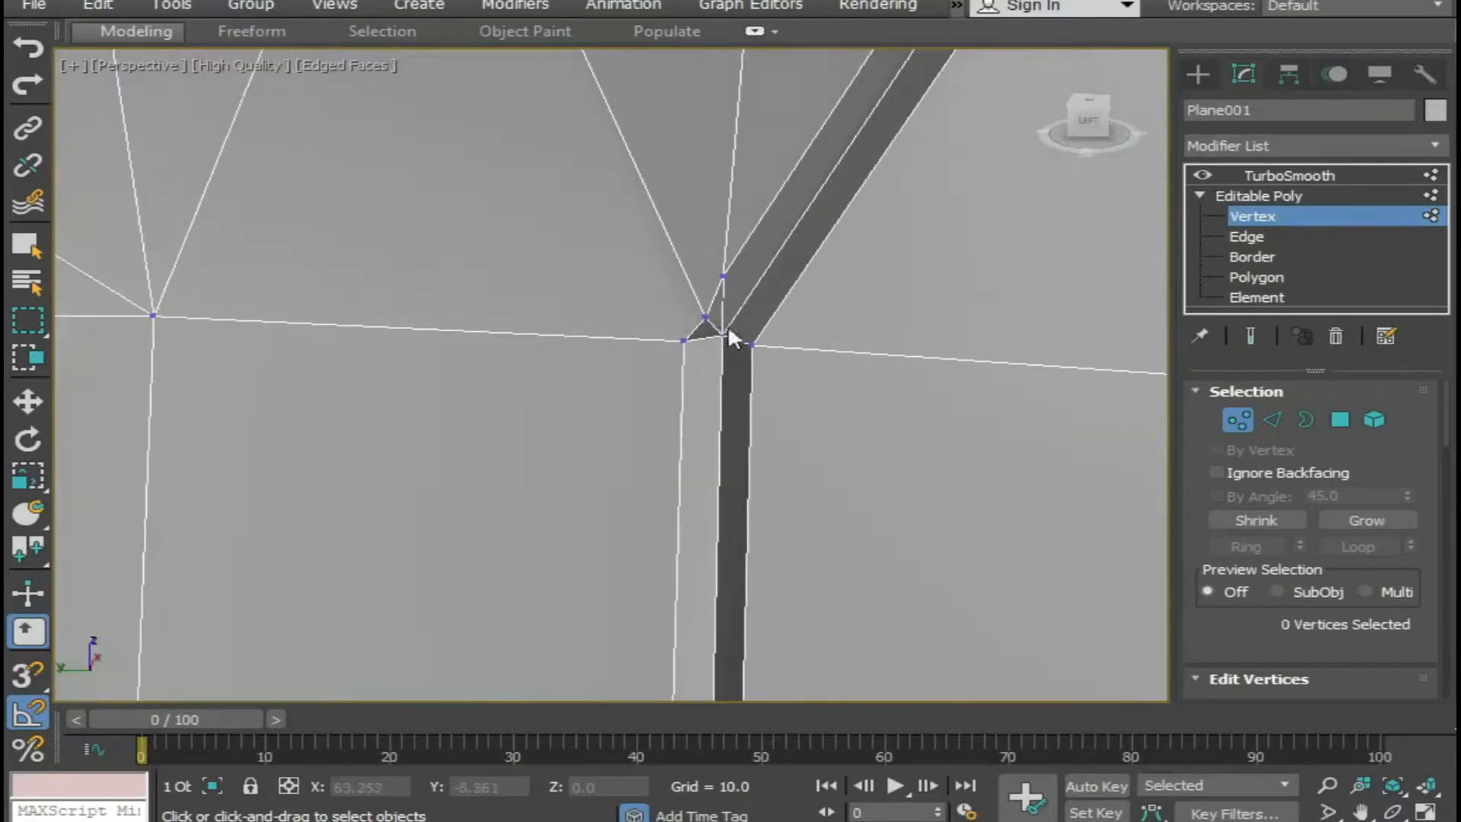
pyautogui.click(705, 318)
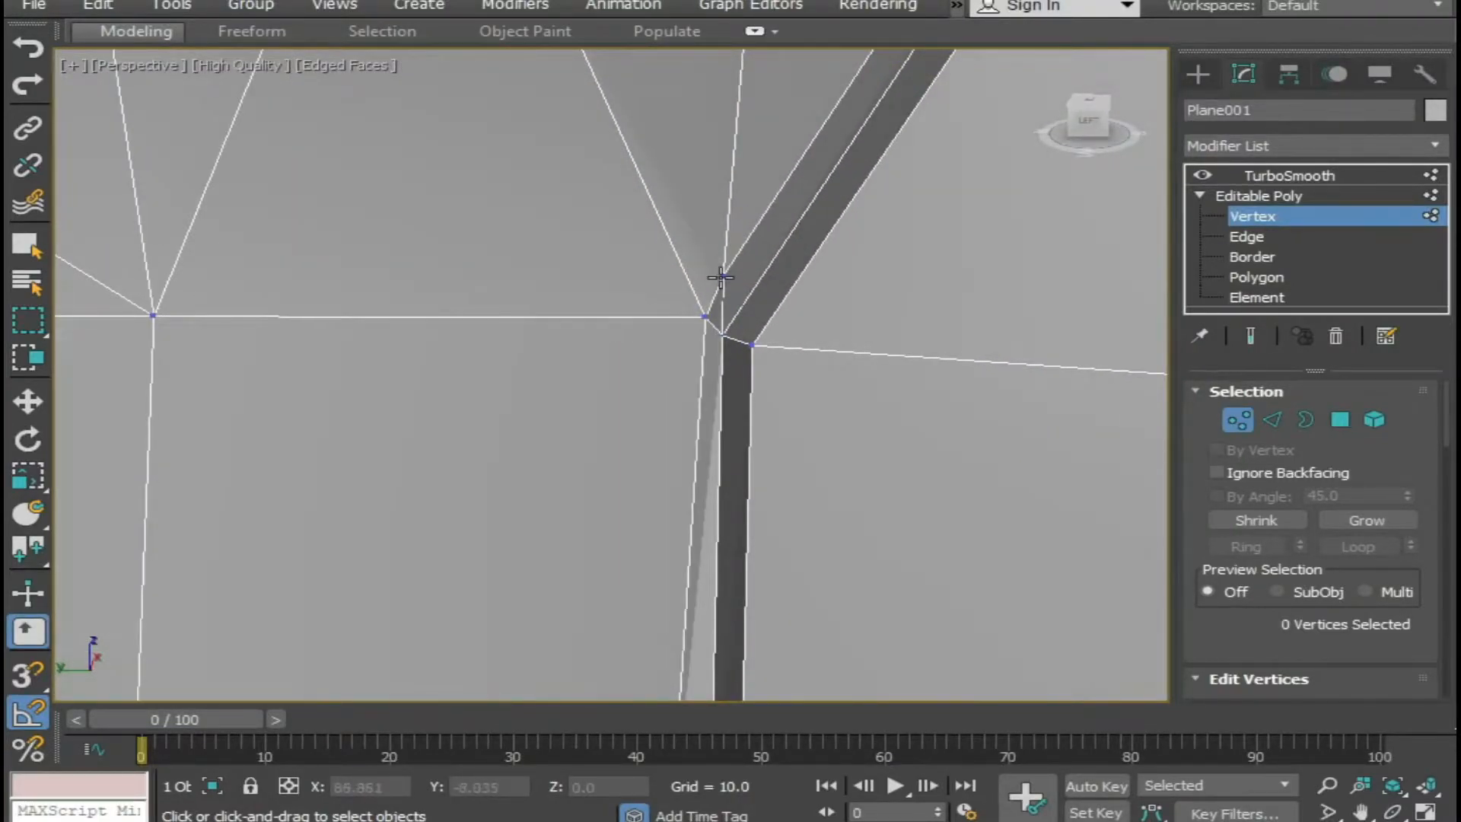
pyautogui.click(706, 315)
# Target-weld the split vertices at the left side's upper seam corner, where the diagonal meets the horizontal ankle seam.
pyautogui.scroll(-5, 733, 414)
pyautogui.moveTo(1005, 343); pyautogui.dragTo(838, 523, button='middle')
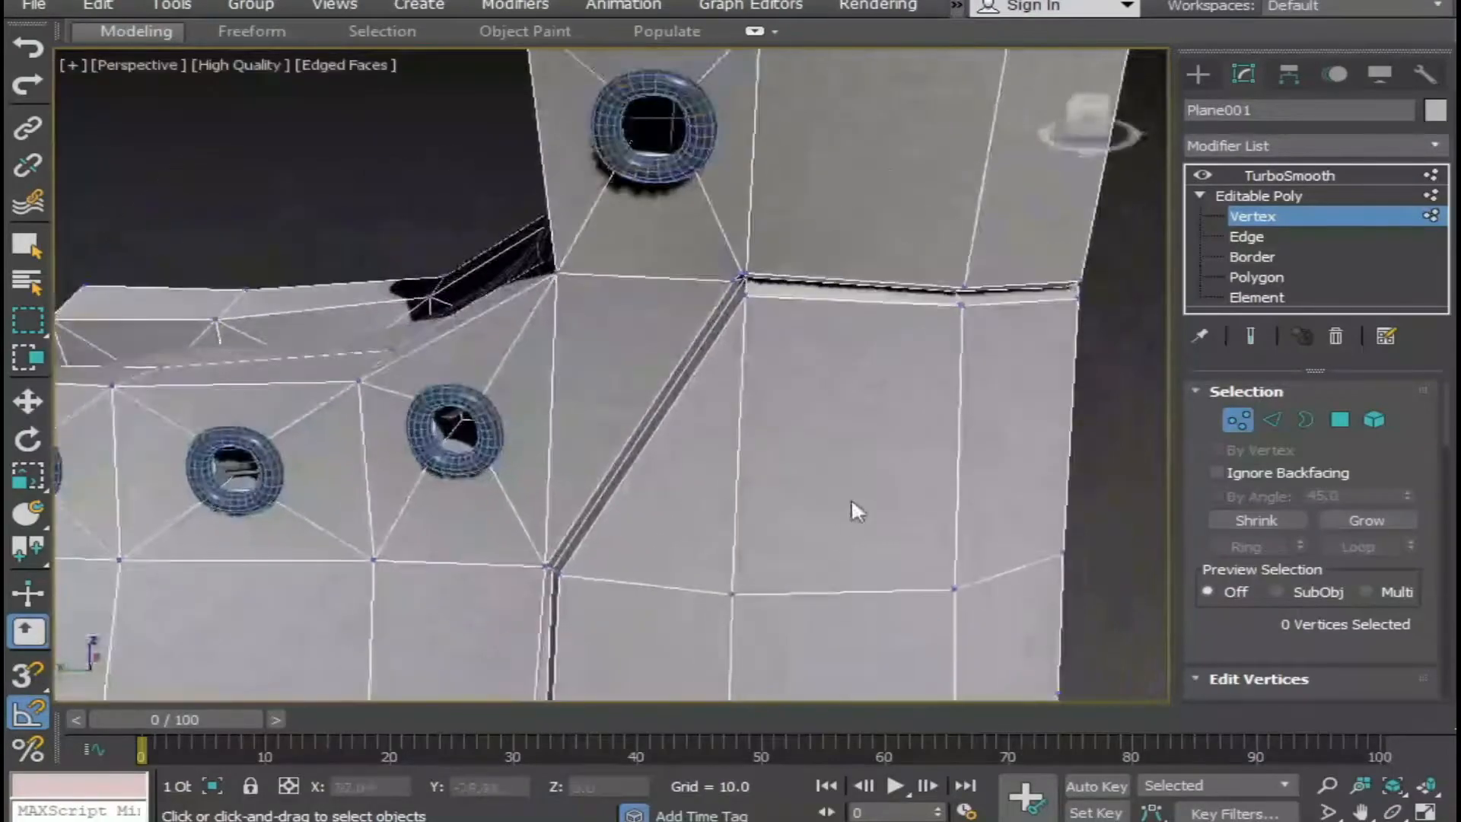
pyautogui.moveTo(799, 341); pyautogui.dragTo(714, 368, button='middle')
pyautogui.scroll(3, 714, 366)
pyautogui.scroll(4, 610, 376)
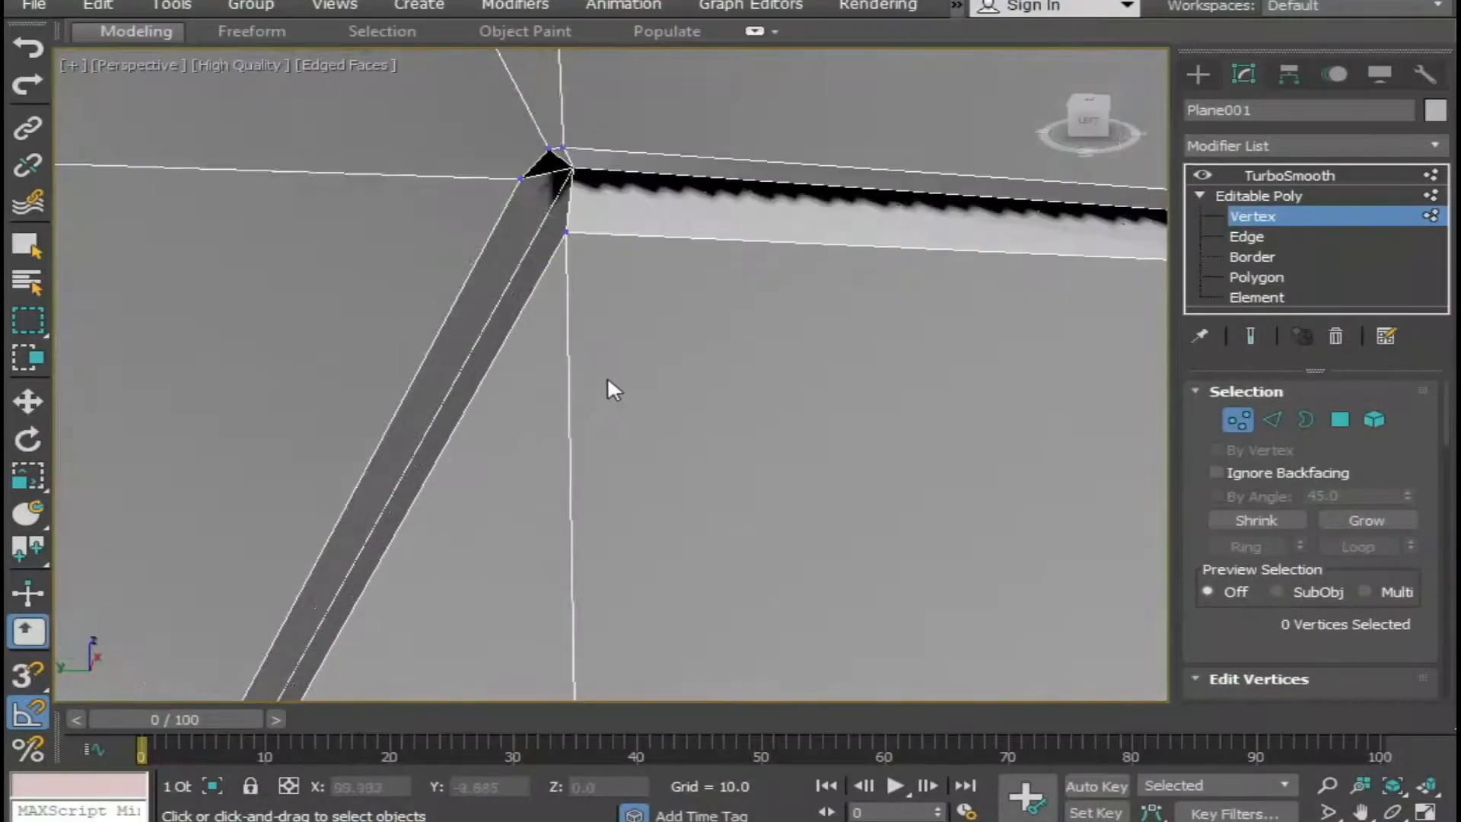
pyautogui.moveTo(584, 207); pyautogui.dragTo(627, 503, button='middle')
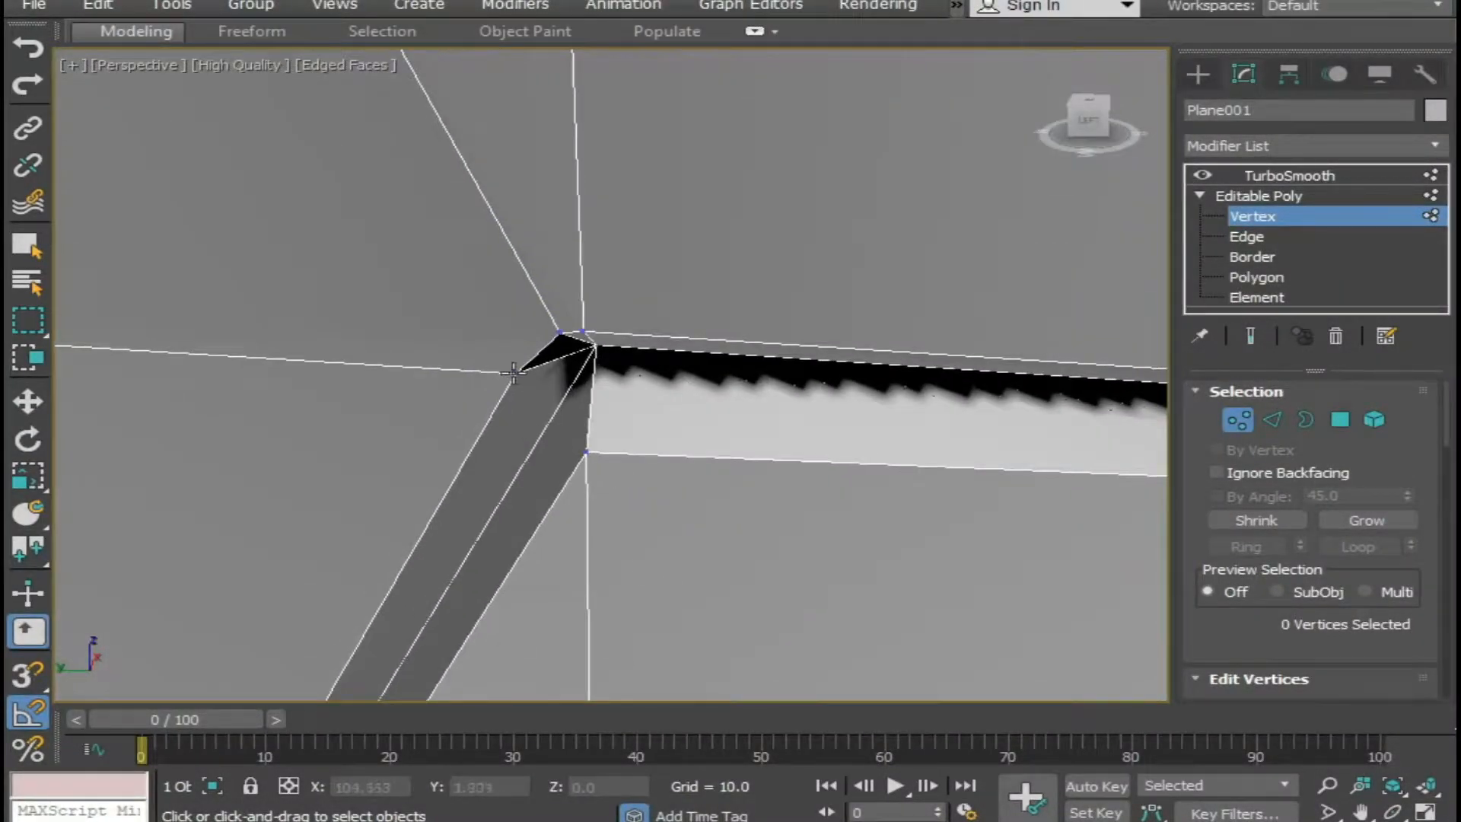
pyautogui.click(558, 331)
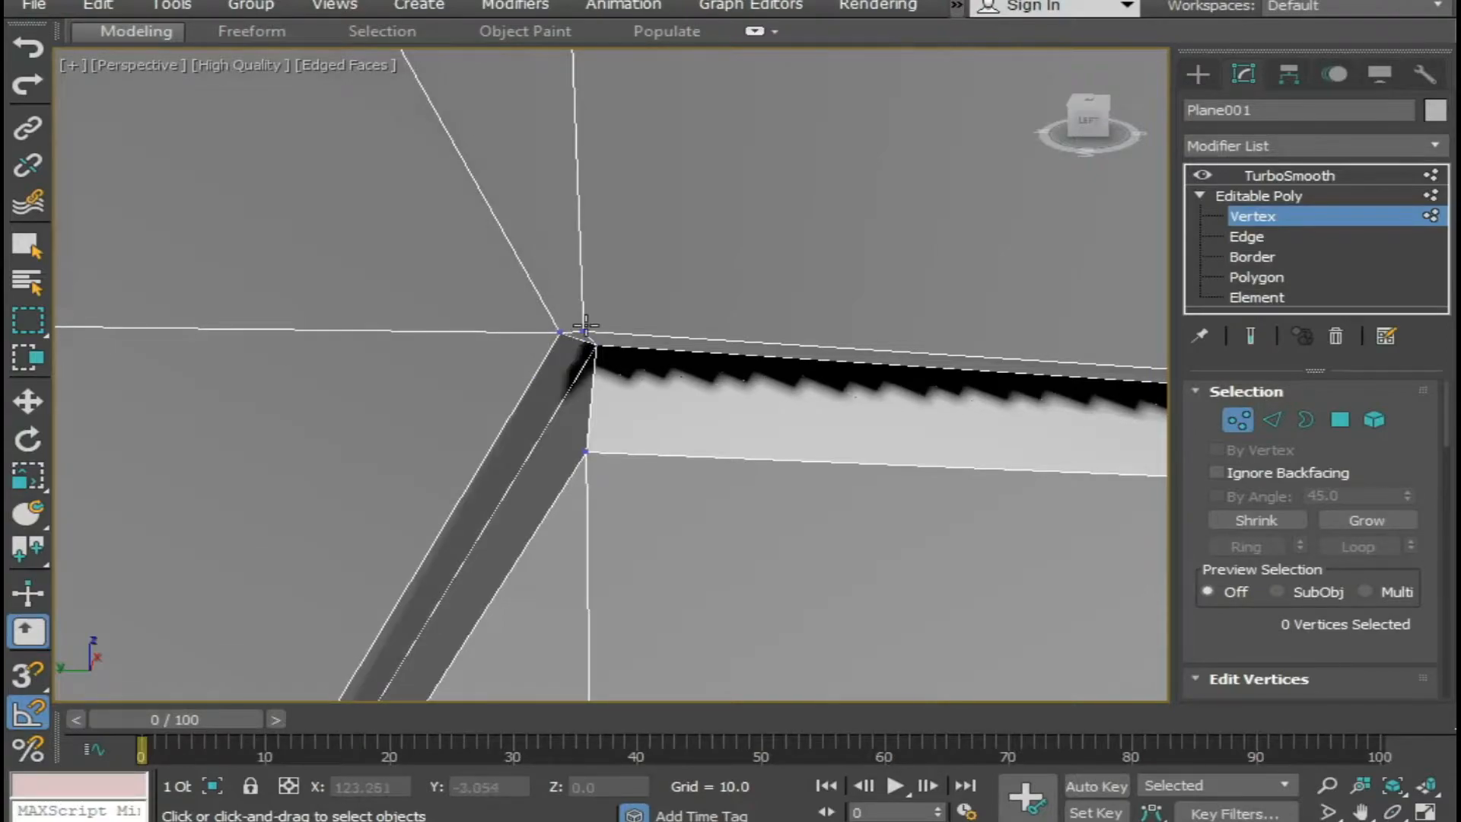
# Target-weld the split vertices at the upper seam corner on the opposite side of the ankle.
pyautogui.scroll(-6, 626, 380)
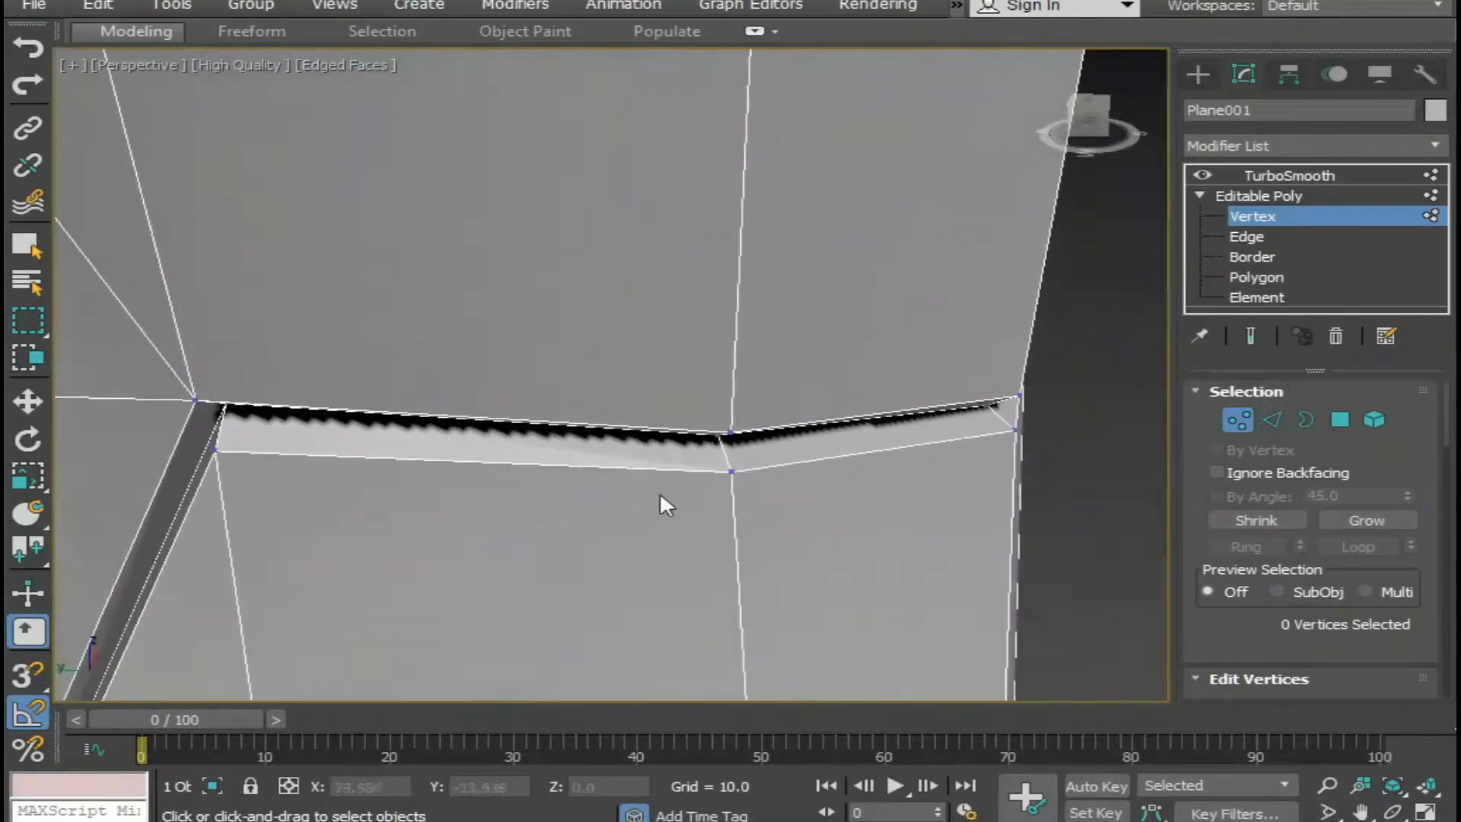
pyautogui.moveTo(759, 497)
pyautogui.keyDown('alt'); pyautogui.mouseDown(button='middle')
pyautogui.moveTo(603, 493)
pyautogui.moveTo(924, 478)
pyautogui.moveTo(442, 458)
pyautogui.moveTo(916, 532)
pyautogui.moveTo(685, 417)
pyautogui.moveTo(891, 378)
pyautogui.moveTo(710, 532)
pyautogui.moveTo(609, 501)
pyautogui.moveTo(541, 449)
pyautogui.mouseUp(button='middle'); pyautogui.keyUp('alt')
pyautogui.moveTo(839, 437); pyautogui.dragTo(591, 451, button='middle')
pyautogui.scroll(5, 591, 451)
pyautogui.click(586, 374)
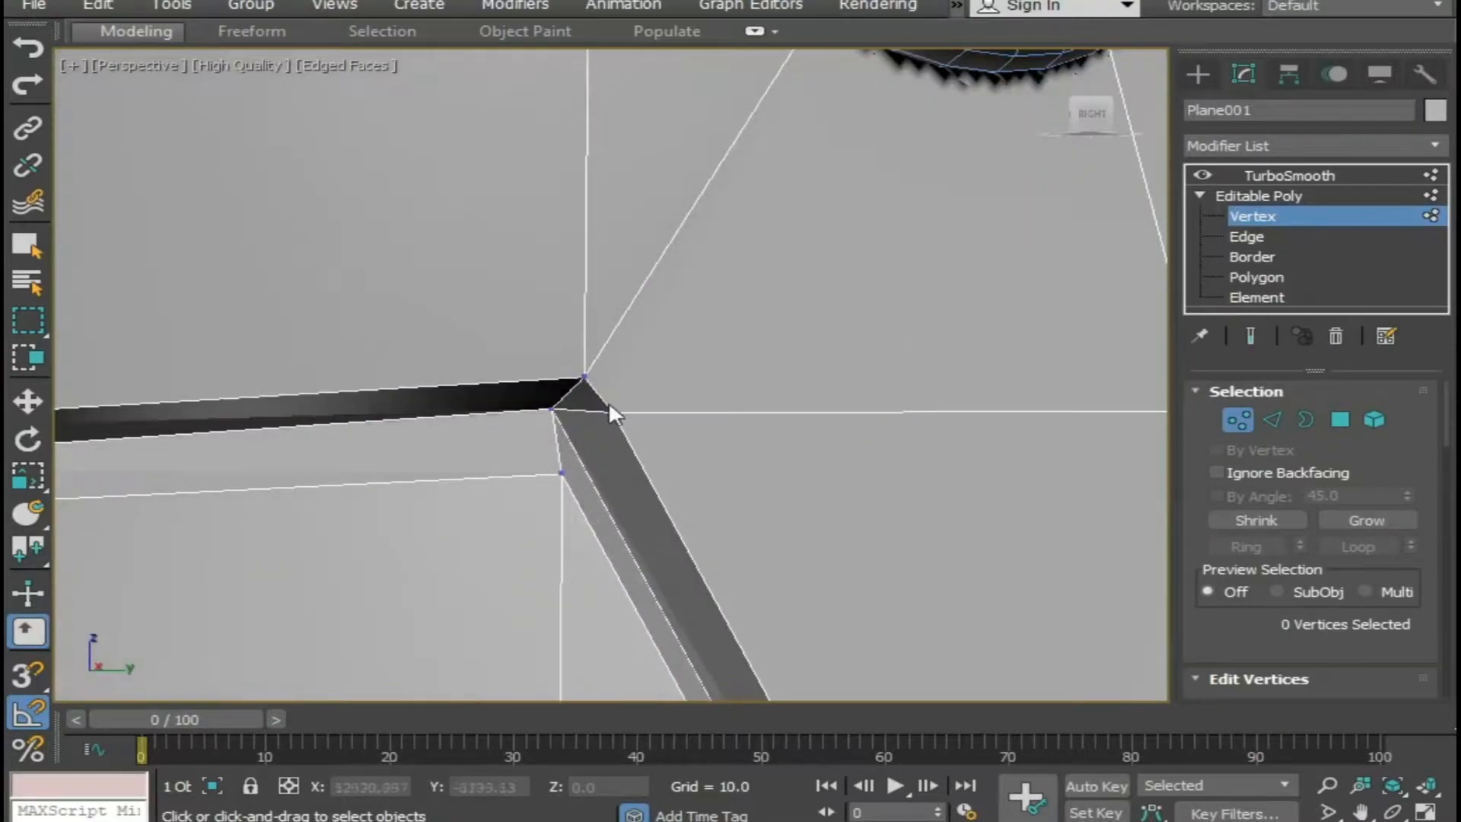
pyautogui.click(581, 376)
# Target-weld the extra vertices at the lower end of the opposite side's diagonal, where it joins the vertical seam.
pyautogui.scroll(-4, 761, 583)
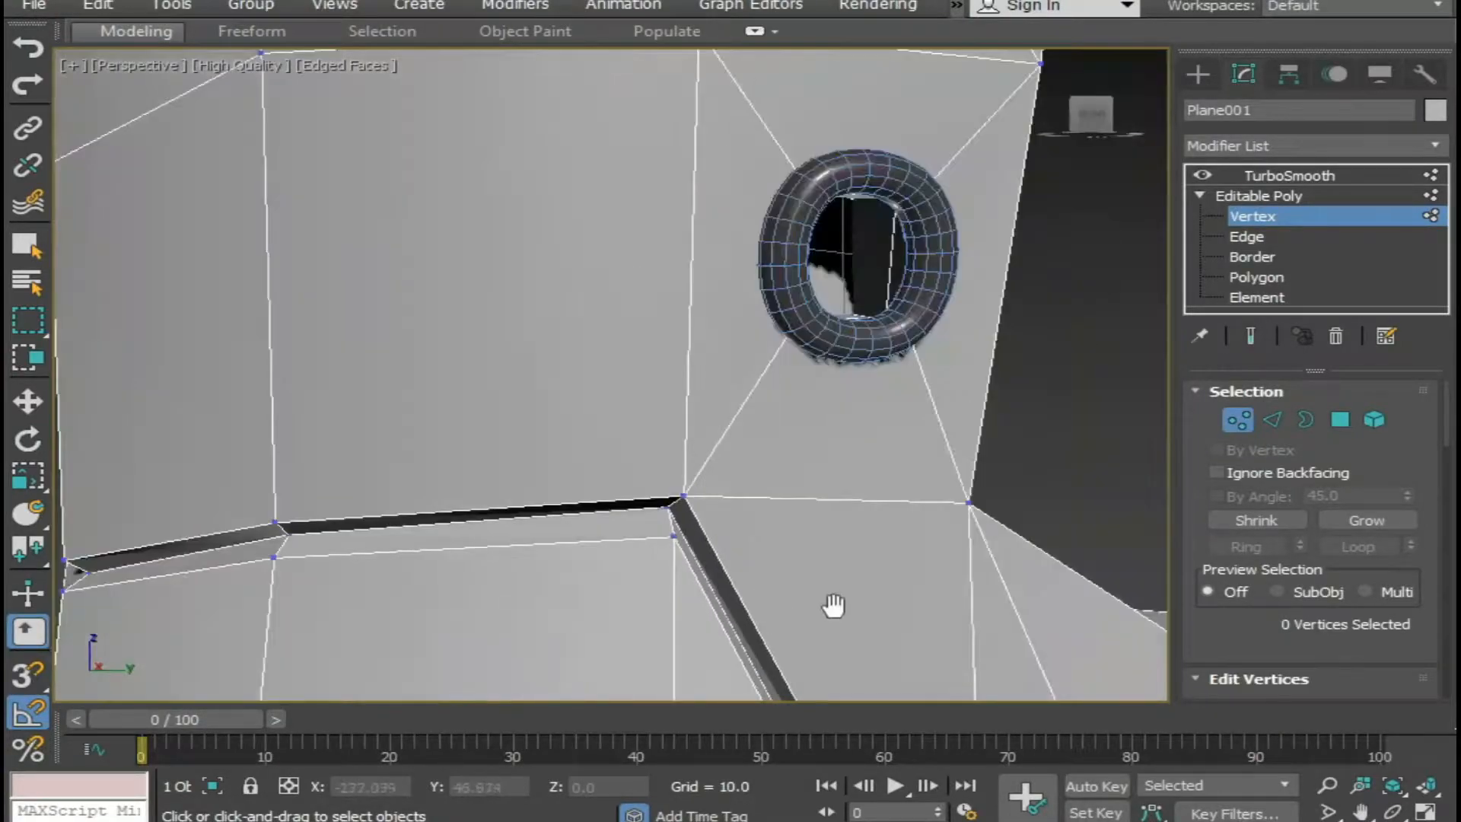
pyautogui.moveTo(845, 623); pyautogui.dragTo(558, 391, button='middle')
pyautogui.moveTo(662, 481); pyautogui.dragTo(626, 278, button='middle')
pyautogui.scroll(5, 685, 532)
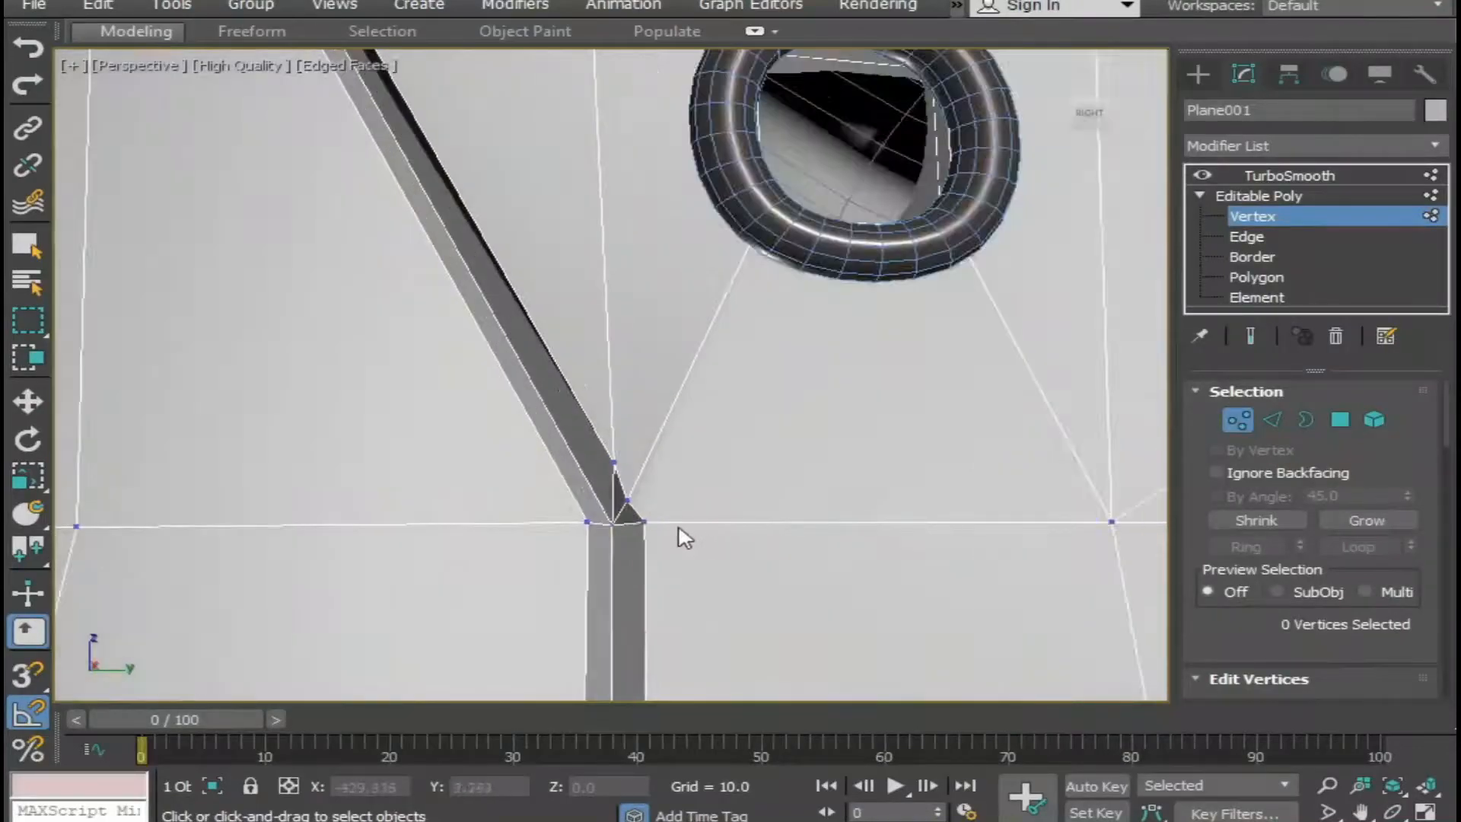
pyautogui.click(604, 488)
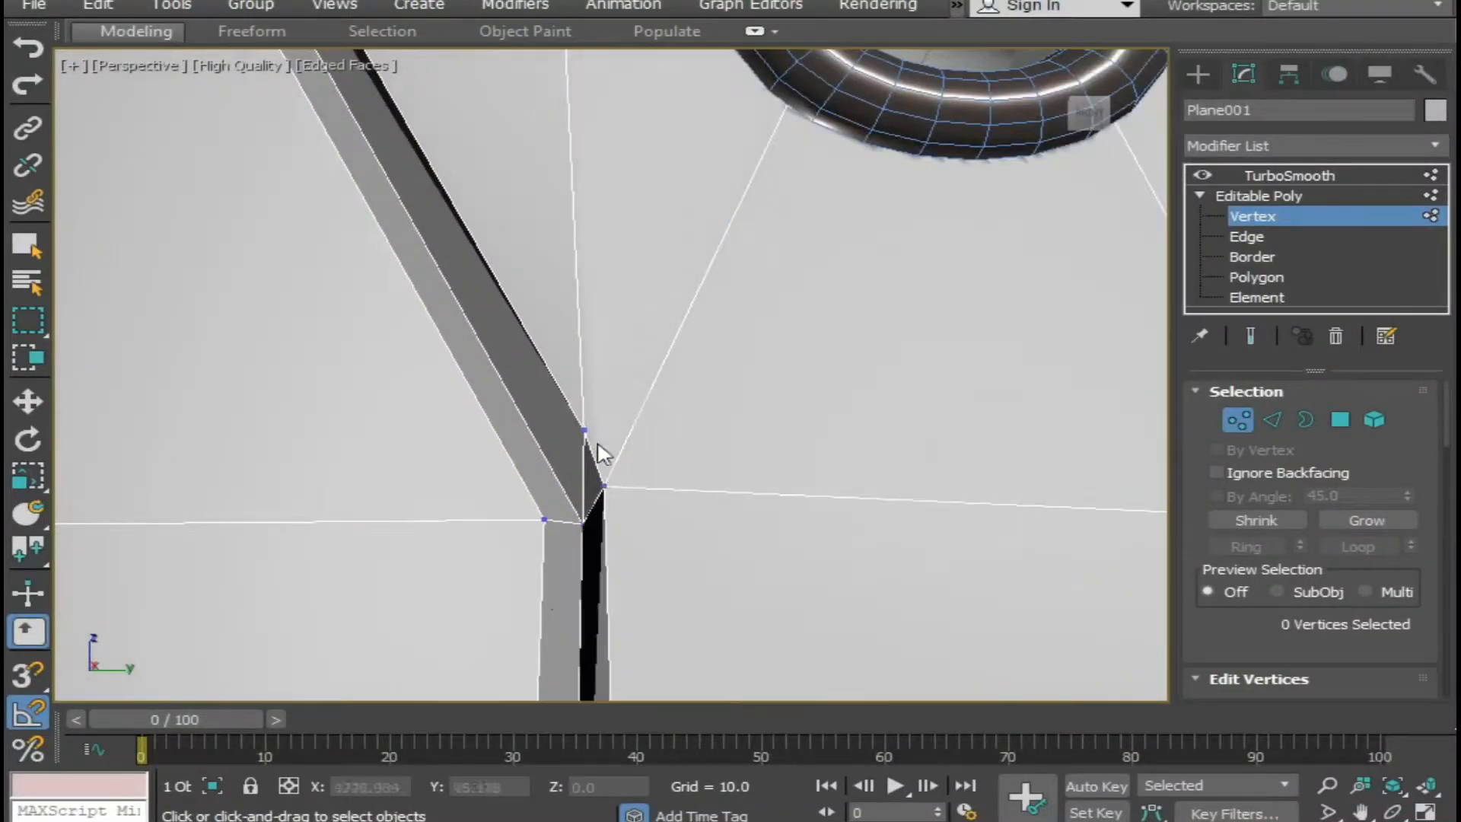
pyautogui.click(604, 487)
# Target-weld the stray outer and centre vertices at the opposite side's lower seam end in the sole groove.
pyautogui.scroll(-5, 632, 509)
pyautogui.moveTo(753, 585); pyautogui.dragTo(793, 350, button='middle')
pyautogui.scroll(4, 655, 378)
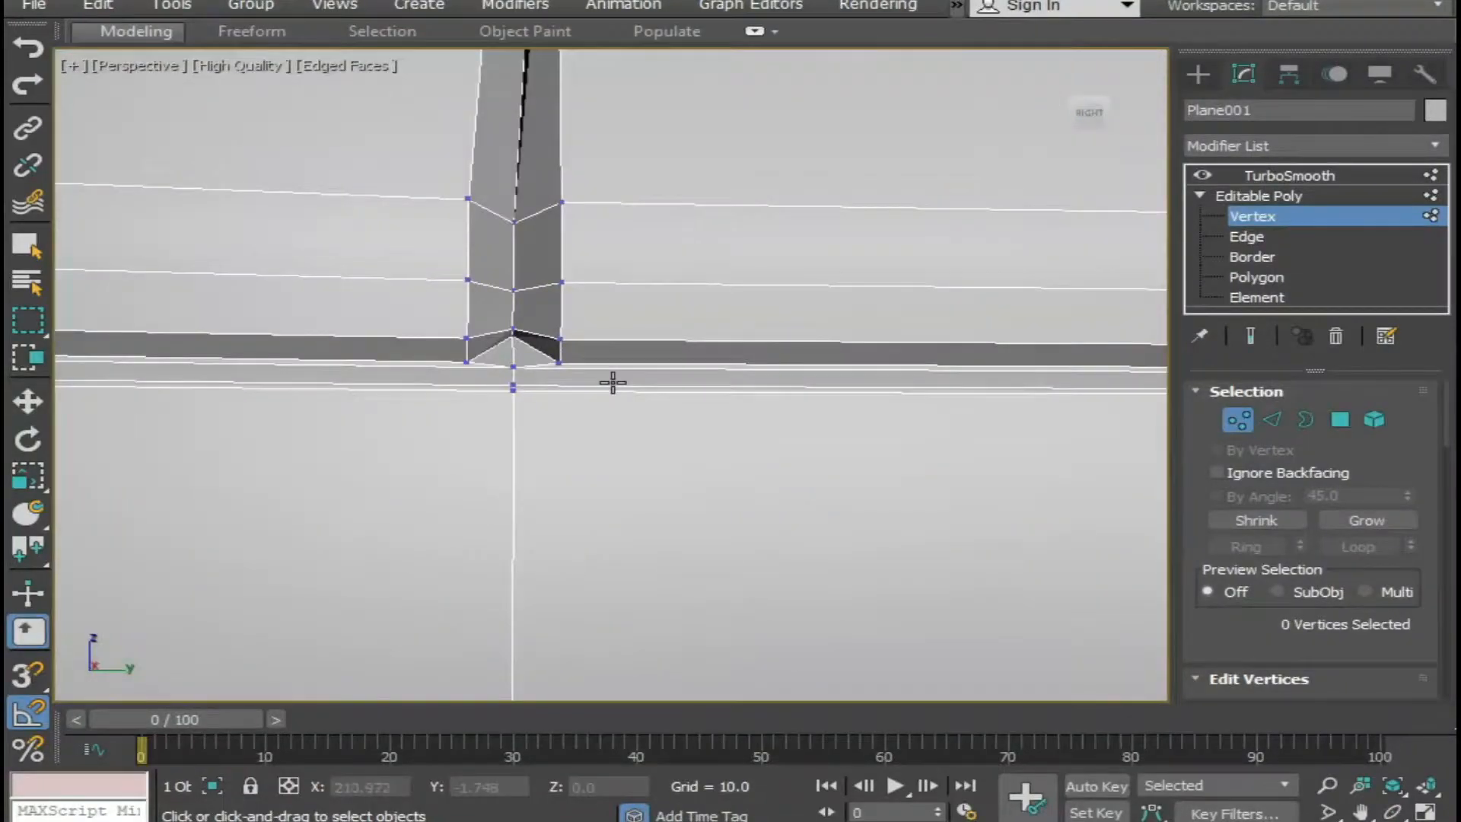
pyautogui.click(559, 361)
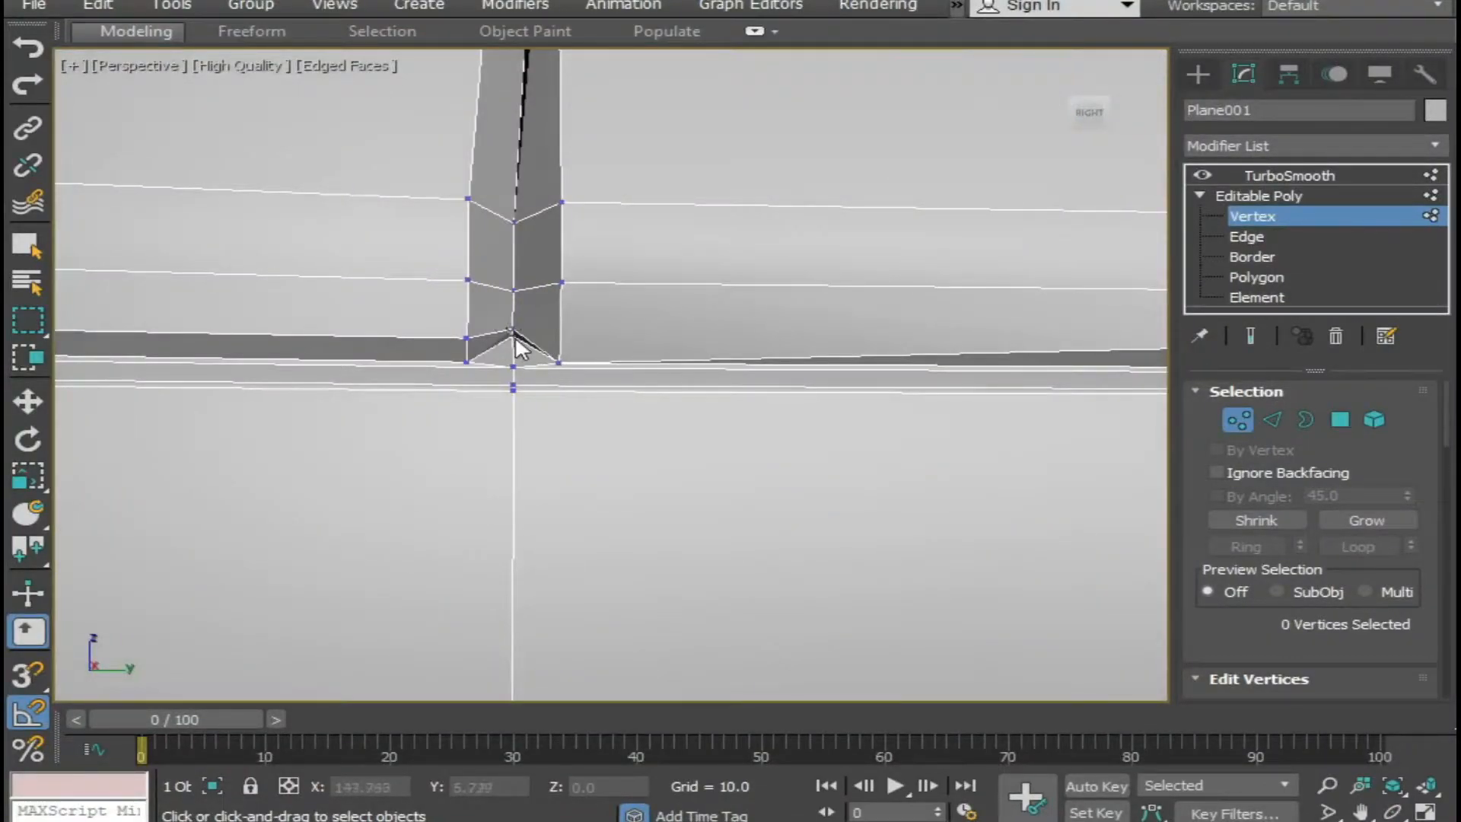
pyautogui.scroll(3, 510, 330)
pyautogui.press('w')
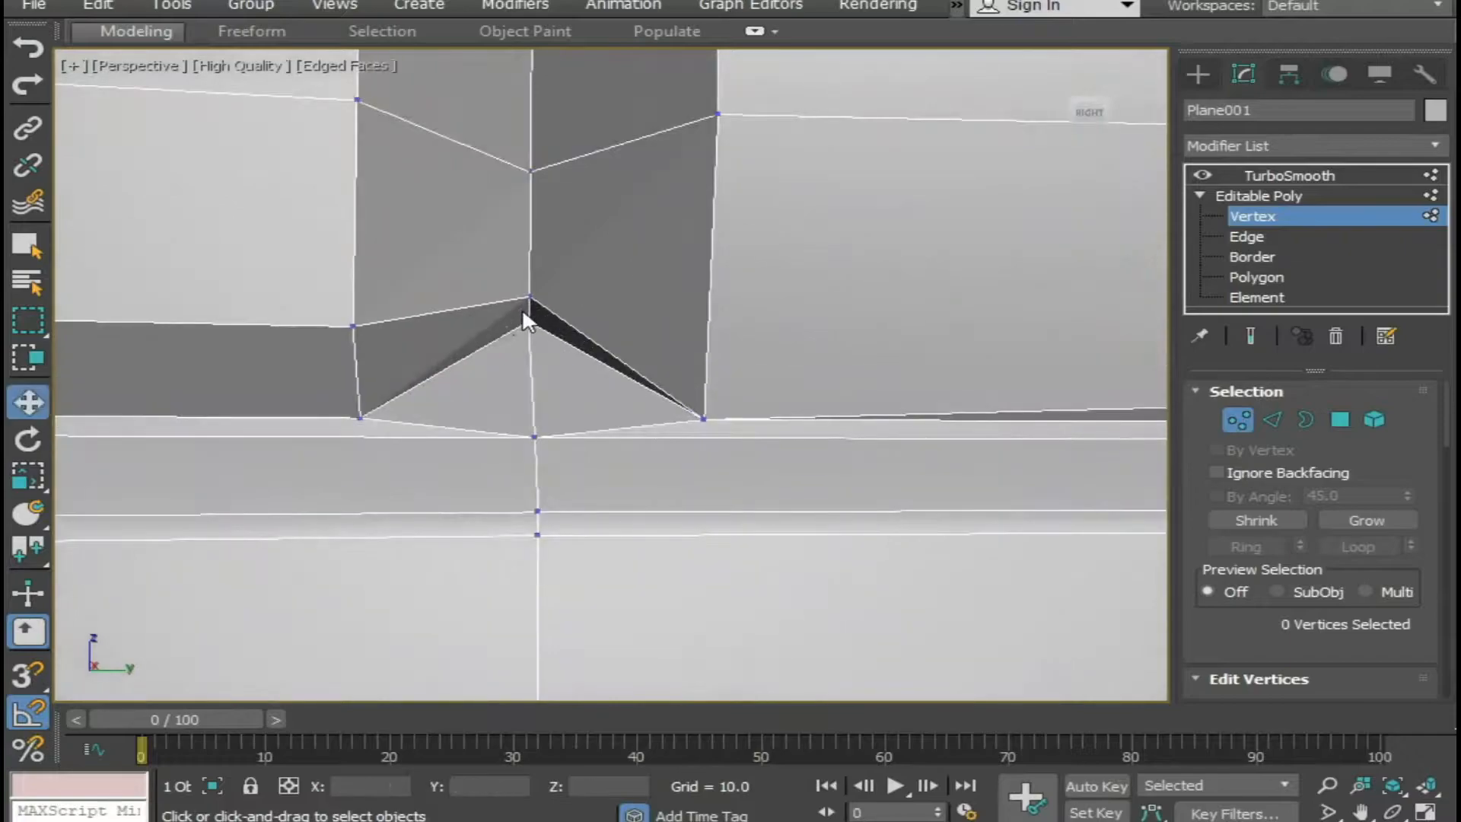
pyautogui.rightClick(523, 308)
pyautogui.click(488, 459)
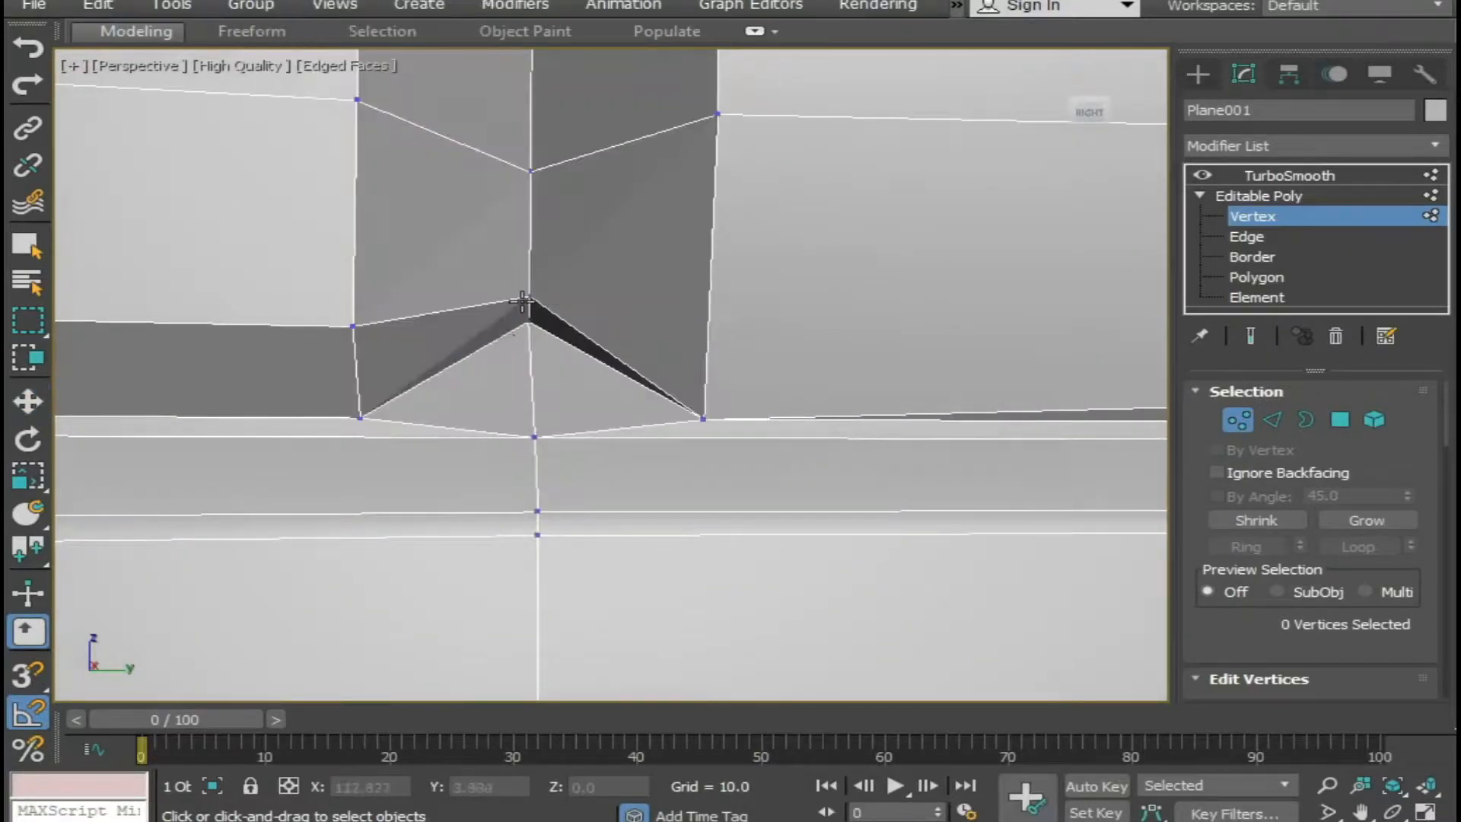
pyautogui.click(531, 299)
pyautogui.click(531, 322)
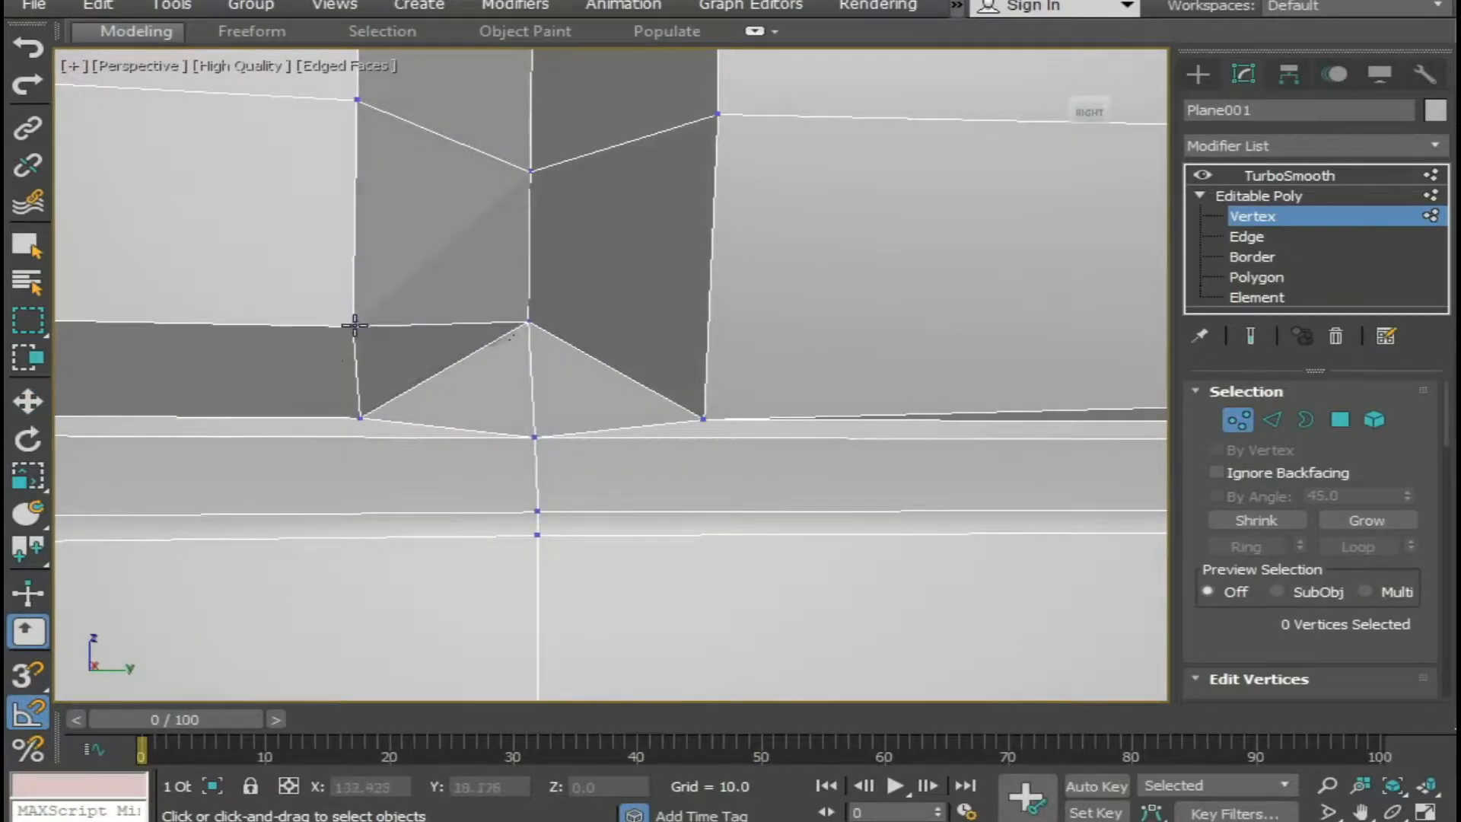
pyautogui.click(361, 418)
# Return to the TurboSmooth level, deselect the boot and hide the edge display to examine the smoothed heel seam.
pyautogui.scroll(-10, 555, 427)
pyautogui.moveTo(557, 440); pyautogui.dragTo(695, 640, button='middle')
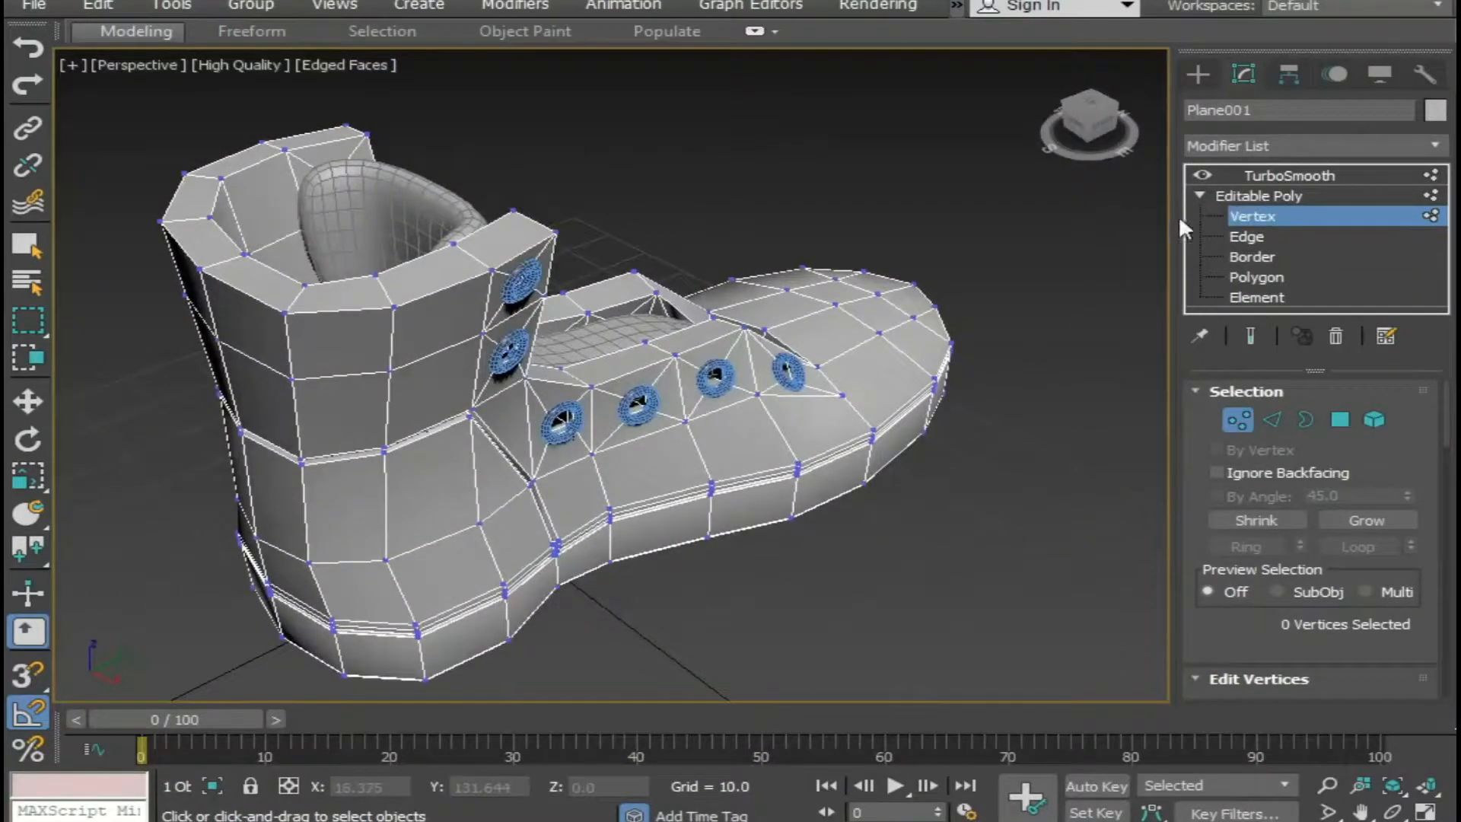
pyautogui.click(1290, 175)
pyautogui.press('w')
pyautogui.click(1053, 312)
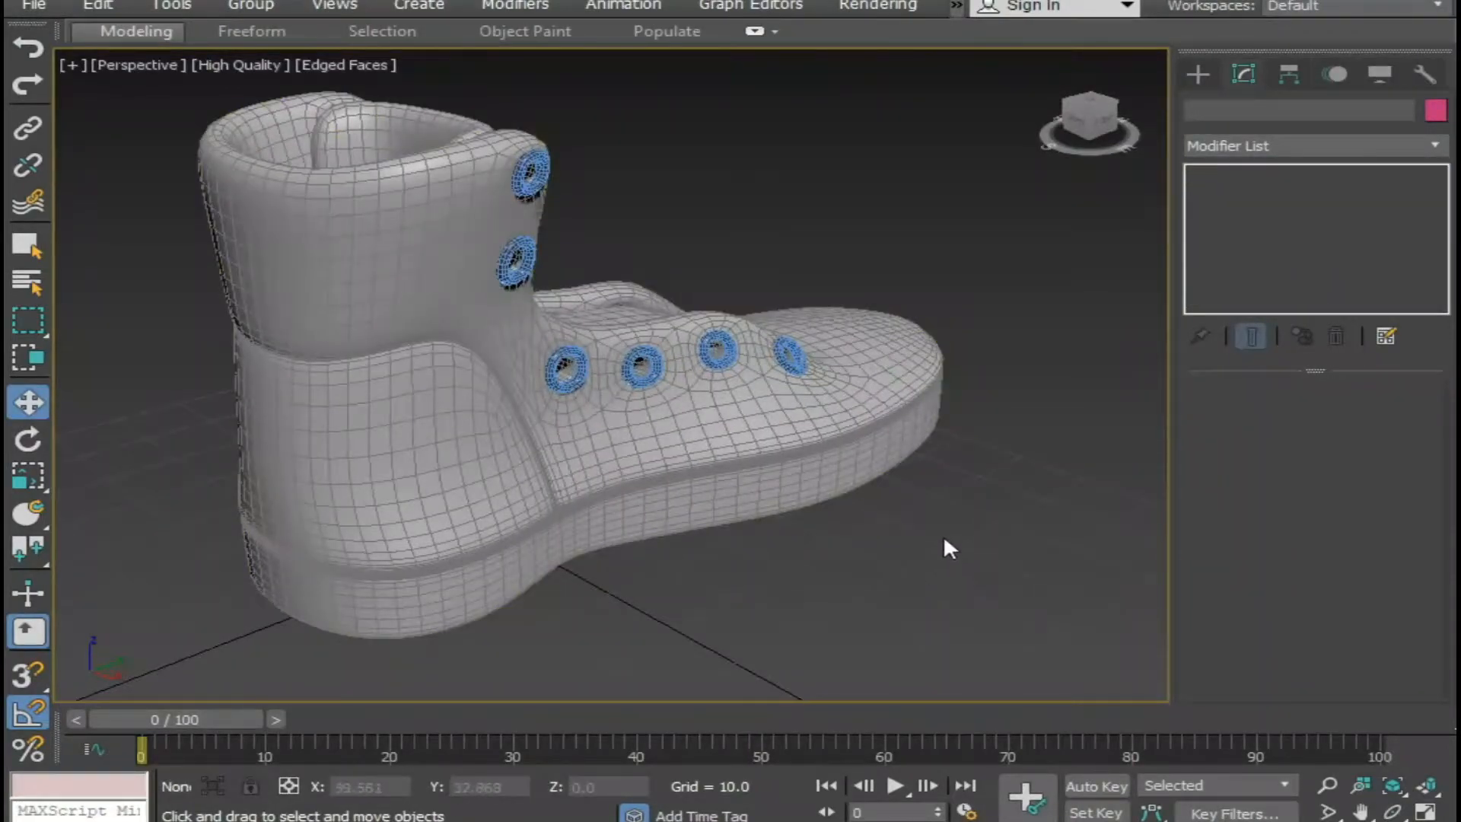
pyautogui.press('F4')
pyautogui.keyDown('alt'); pyautogui.moveTo(799, 505); pyautogui.dragTo(740, 520, button='middle'); pyautogui.keyUp('alt')
pyautogui.scroll(5, 369, 391)
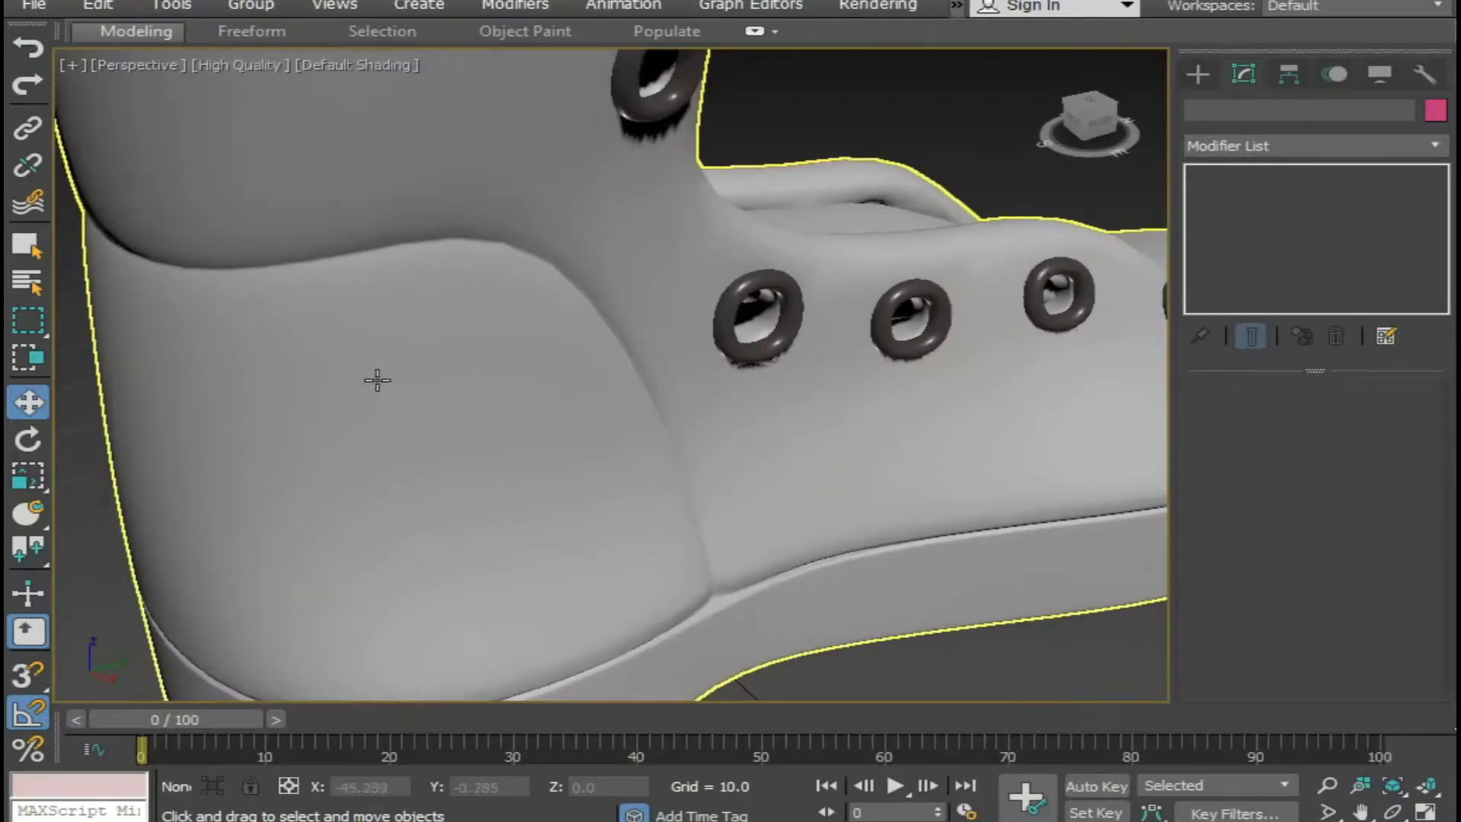
pyautogui.scroll(-5, 377, 380)
# Reselect the boot at Edge level with smoothing hidden and edged faces shown, and select the seam's recessed centre edge loop.
pyautogui.click(400, 370)
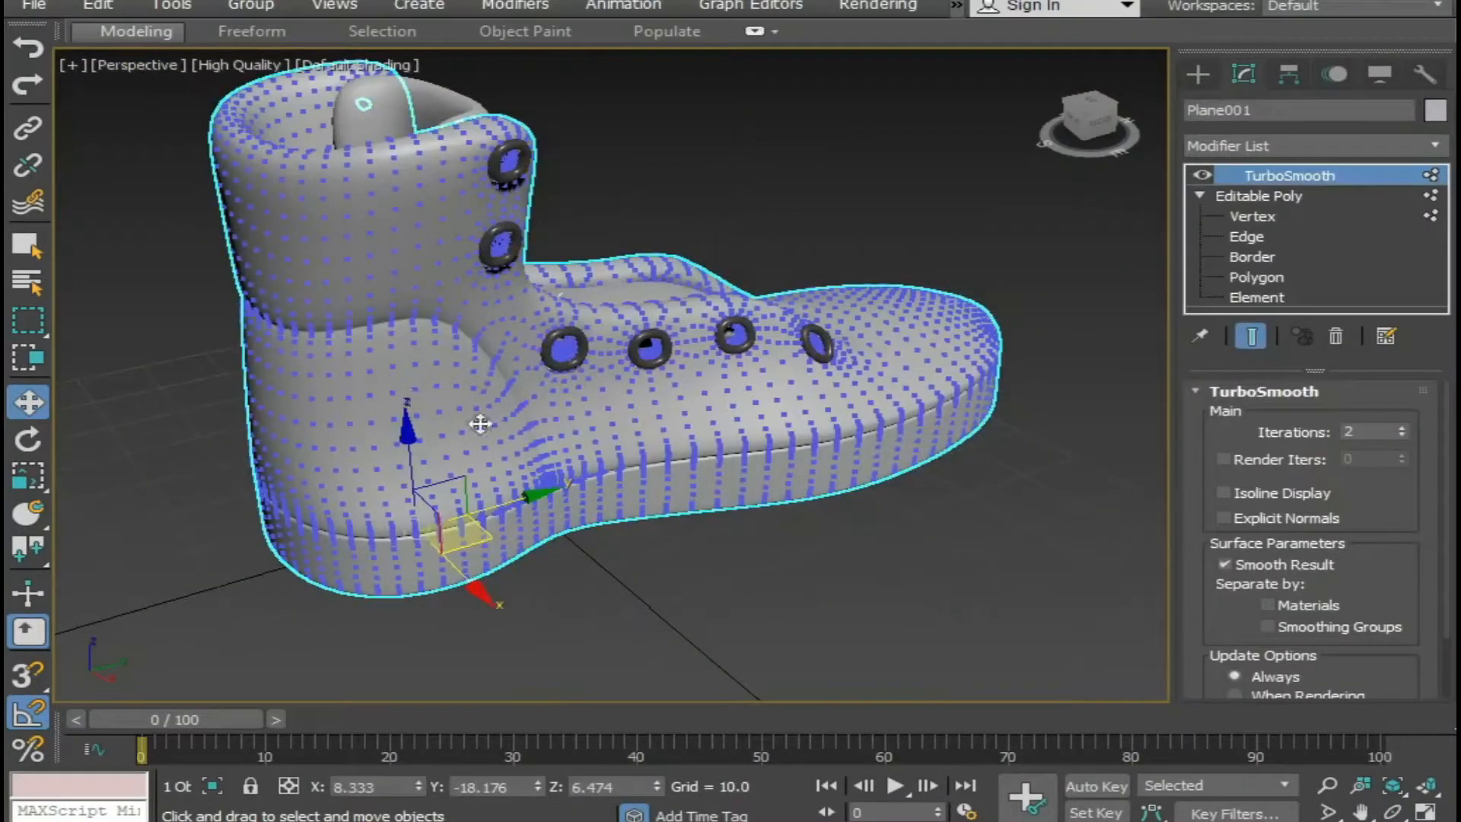
pyautogui.click(1247, 236)
pyautogui.click(1252, 335)
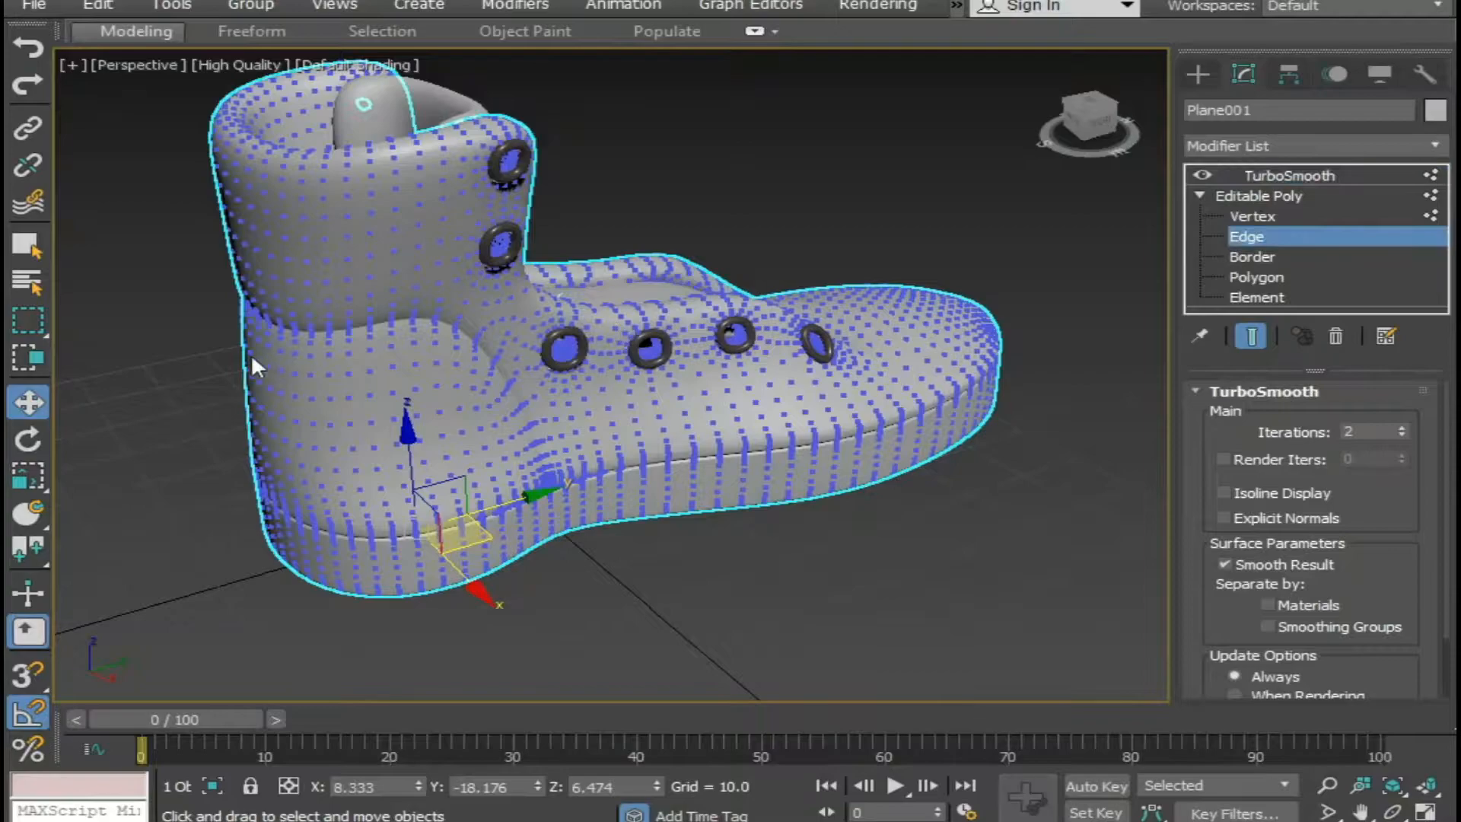
pyautogui.scroll(4, 290, 328)
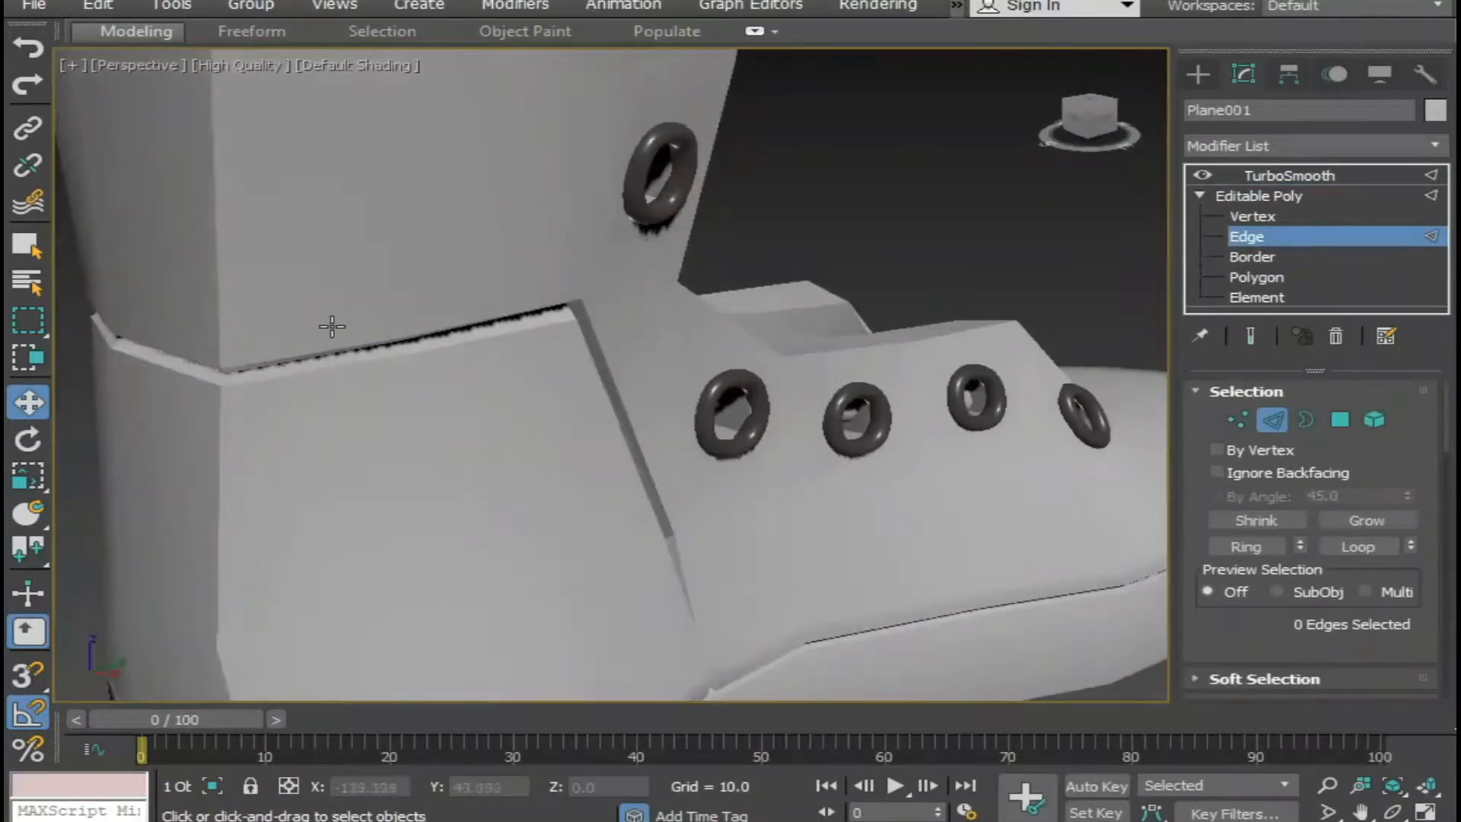
pyautogui.press('F4')
pyautogui.scroll(4, 385, 287)
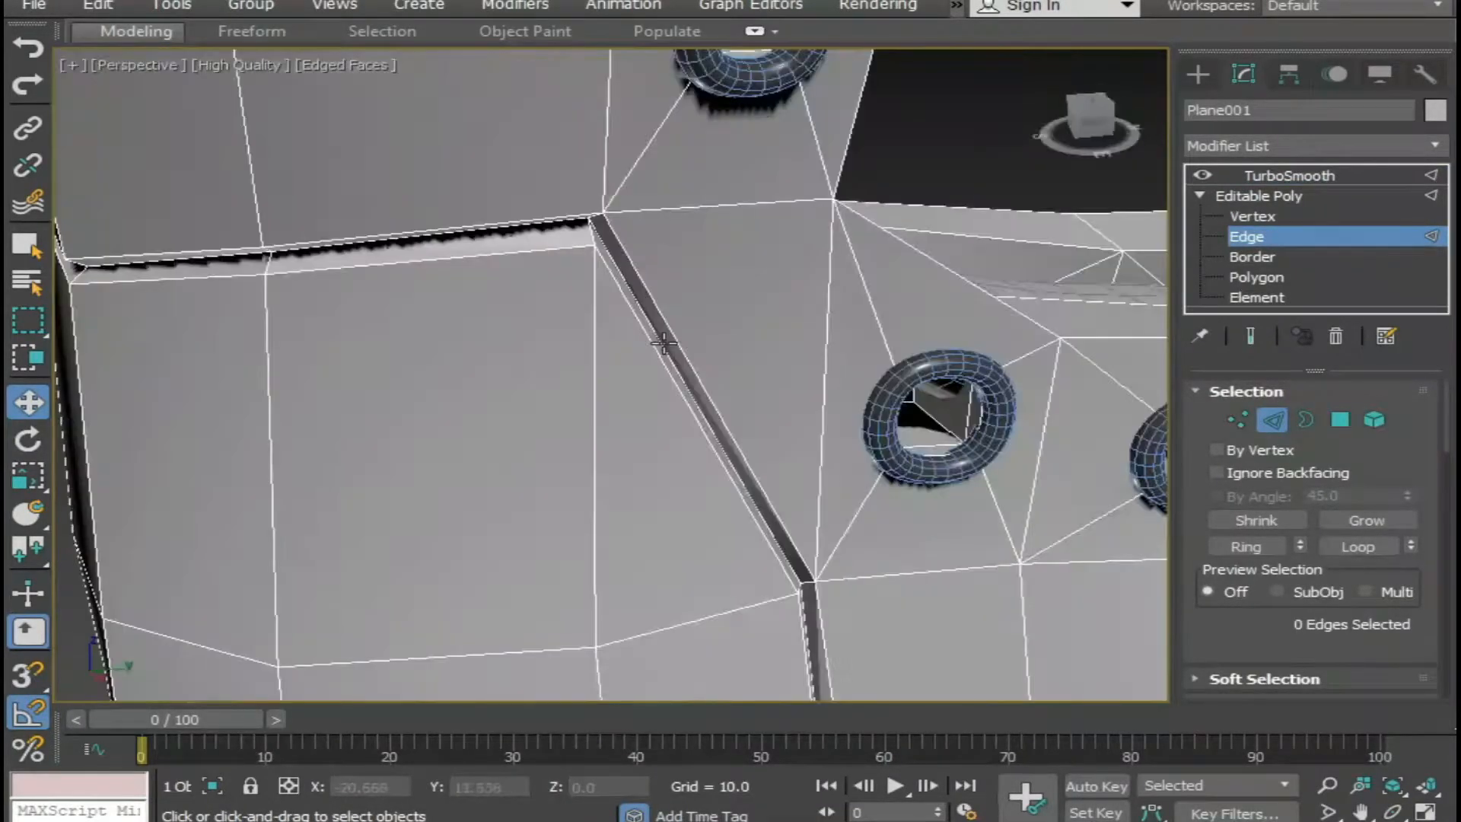
pyautogui.doubleClick(663, 344)
# Remove the edges that continue into the sole on both sides from the selection, keeping only the recessed heel seam.
pyautogui.scroll(-5, 867, 489)
pyautogui.moveTo(822, 449); pyautogui.dragTo(519, 217, button='middle')
pyautogui.scroll(4, 737, 499)
pyautogui.scroll(2, 542, 403)
pyautogui.moveTo(561, 373); pyautogui.dragTo(557, 283, button='middle')
pyautogui.keyDown('alt'); pyautogui.moveTo(644, 302); pyautogui.dragTo(653, 299); pyautogui.keyUp('alt')
pyautogui.scroll(-6, 595, 439)
pyautogui.keyDown('alt'); pyautogui.moveTo(597, 449); pyautogui.dragTo(1024, 533, button='middle'); pyautogui.keyUp('alt')
pyautogui.scroll(1, 809, 483)
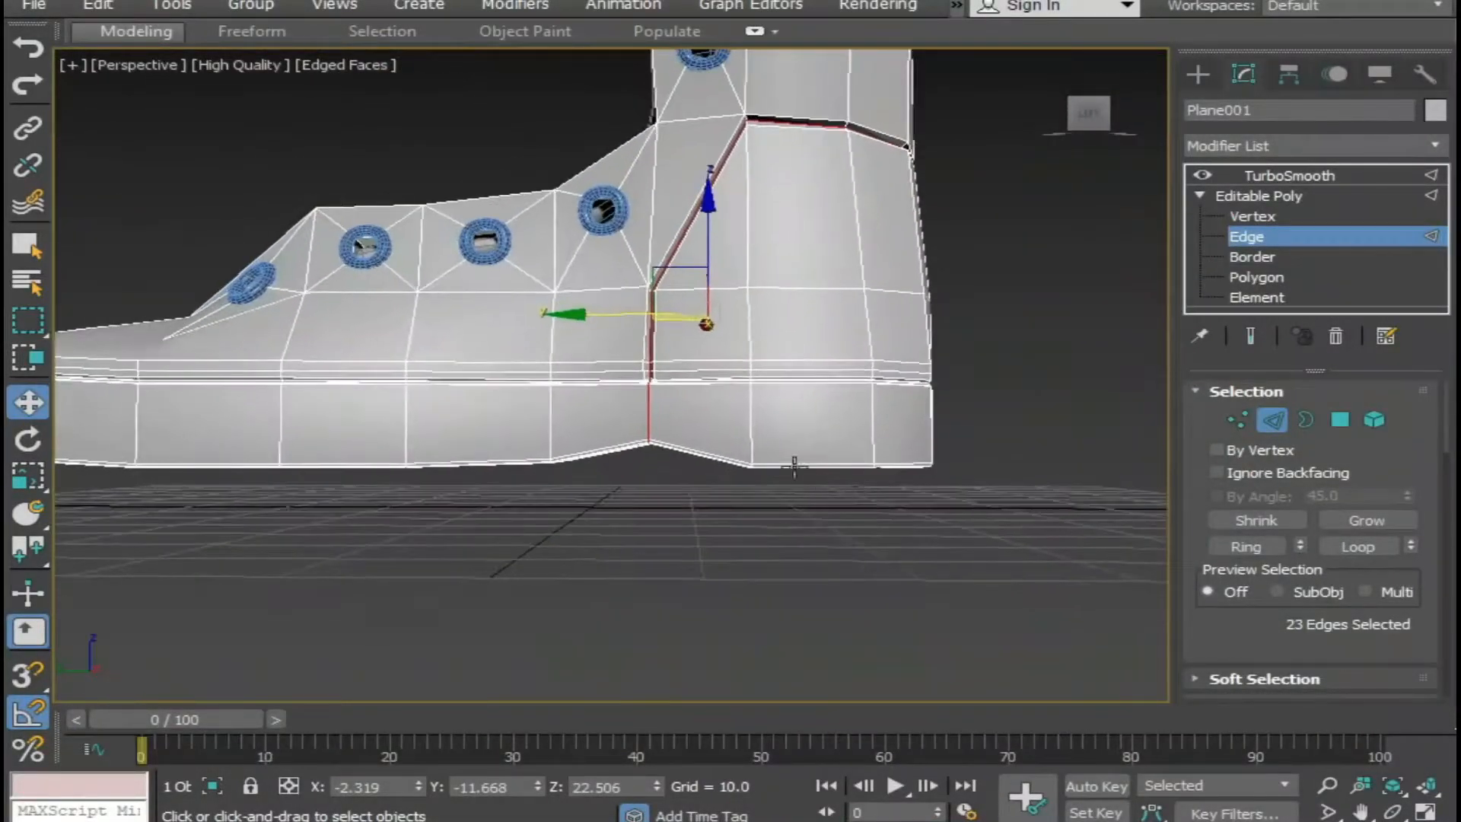
pyautogui.scroll(5, 652, 427)
pyautogui.scroll(3, 364, 628)
pyautogui.moveTo(476, 227); pyautogui.dragTo(469, 246)
pyautogui.keyDown('alt'); pyautogui.moveTo(441, 411); pyautogui.dragTo(355, 411, button='middle'); pyautogui.keyUp('alt')
pyautogui.scroll(6, 567, 597)
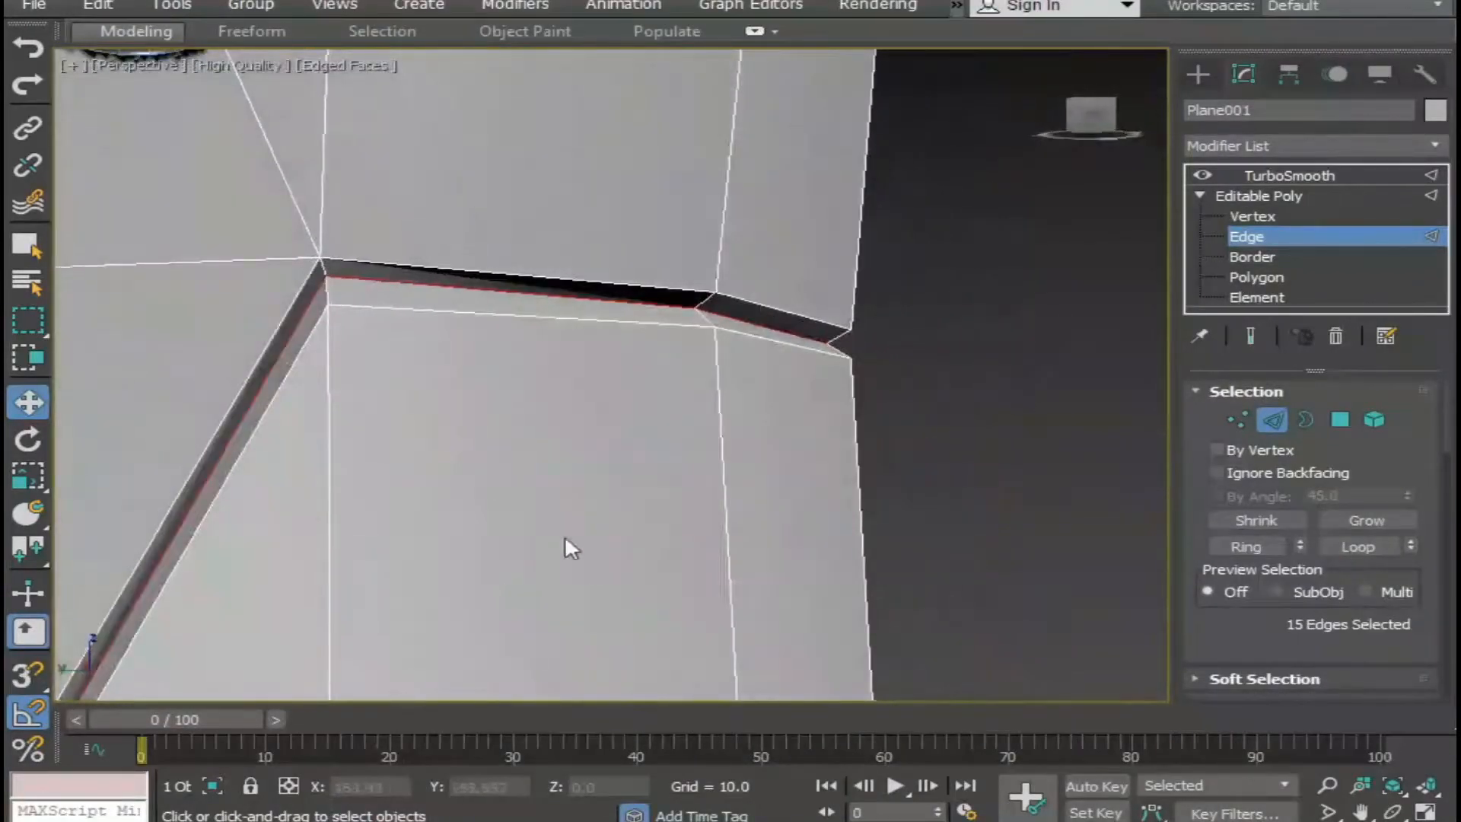
# Chamfer the selected recessed heel seam edges by 0.05 and clear the edge selection.
pyautogui.rightClick(420, 268)
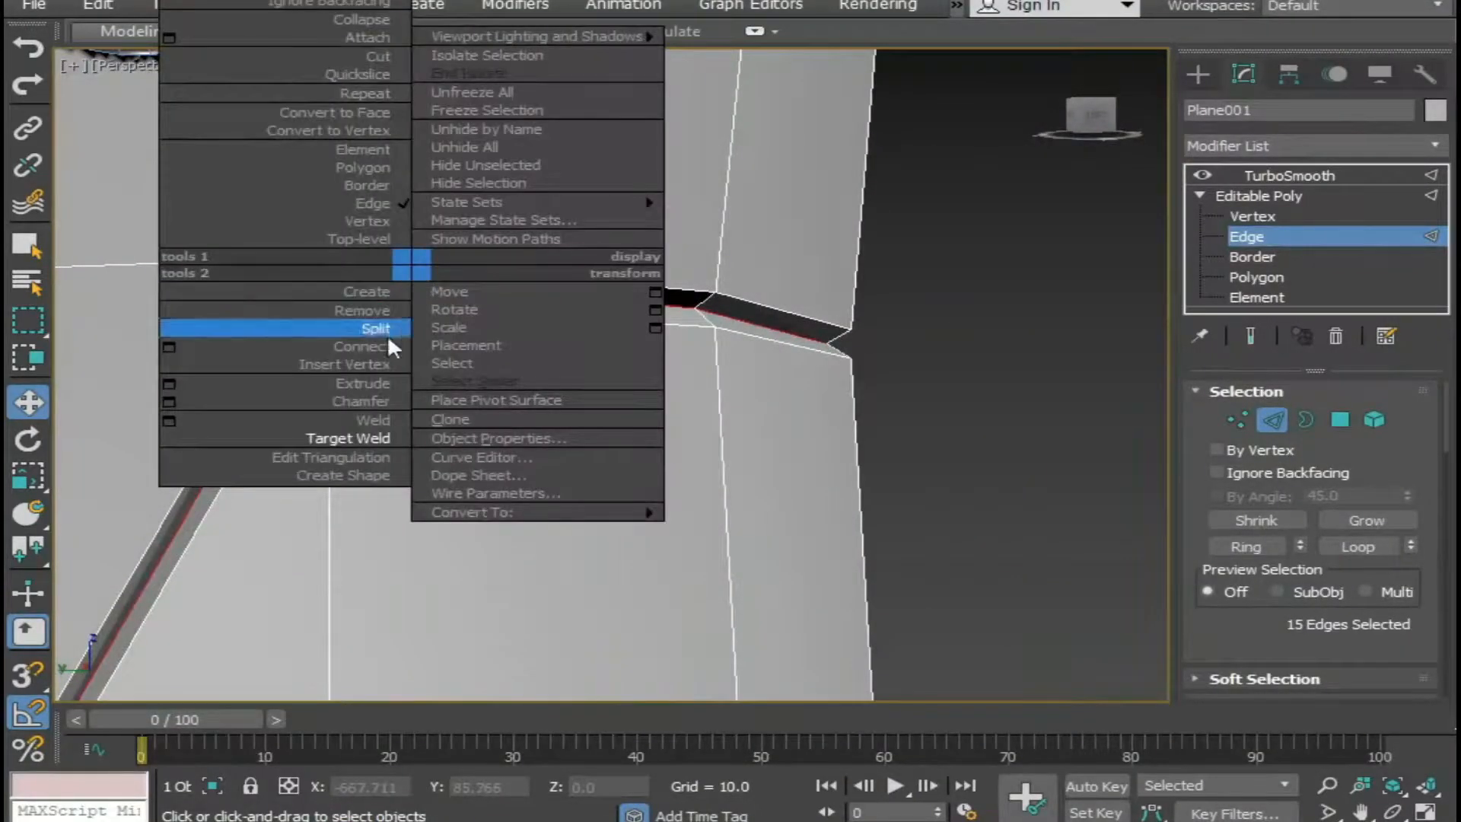
pyautogui.click(167, 403)
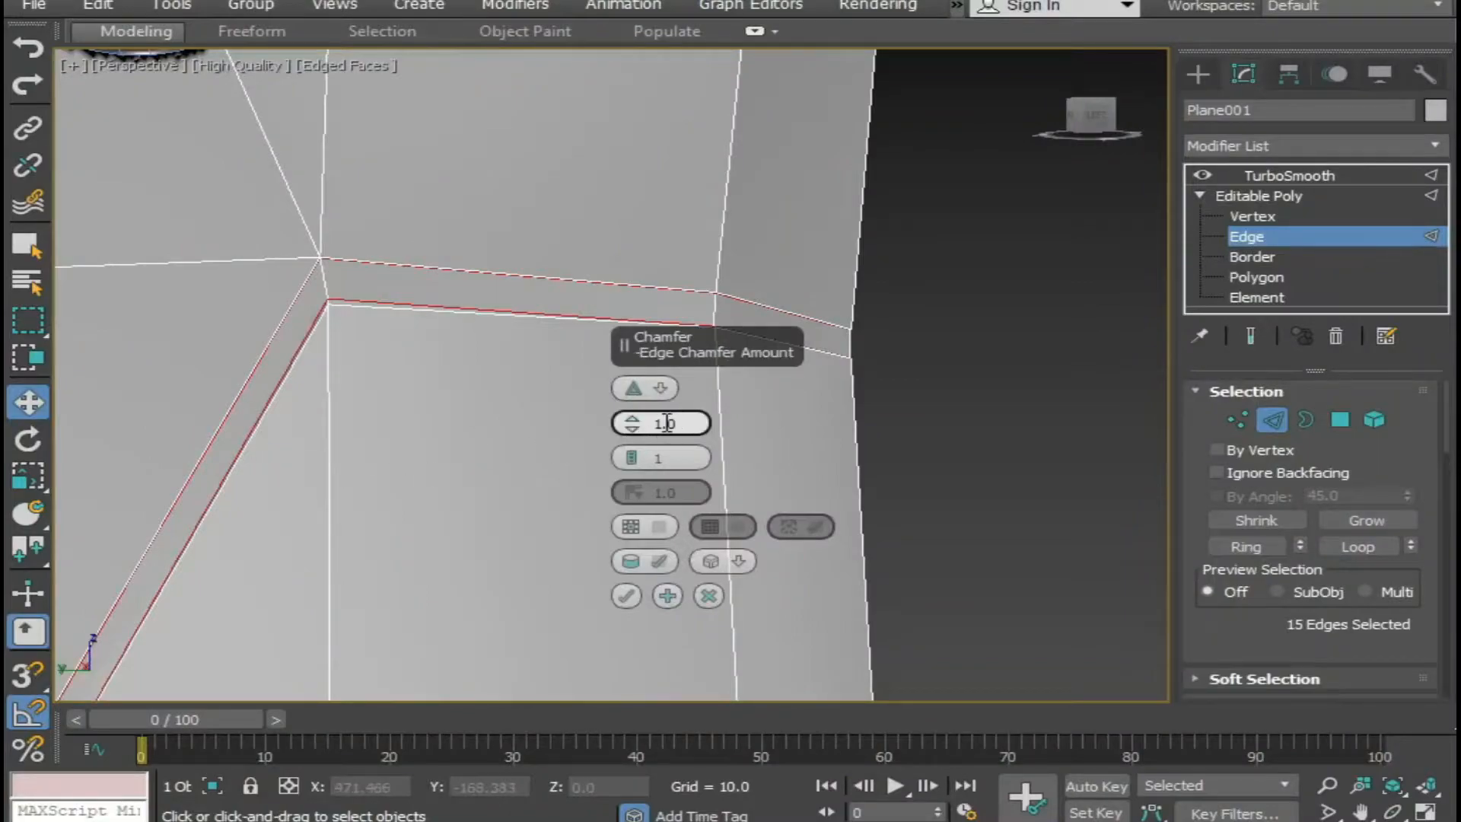
pyautogui.press('Return')
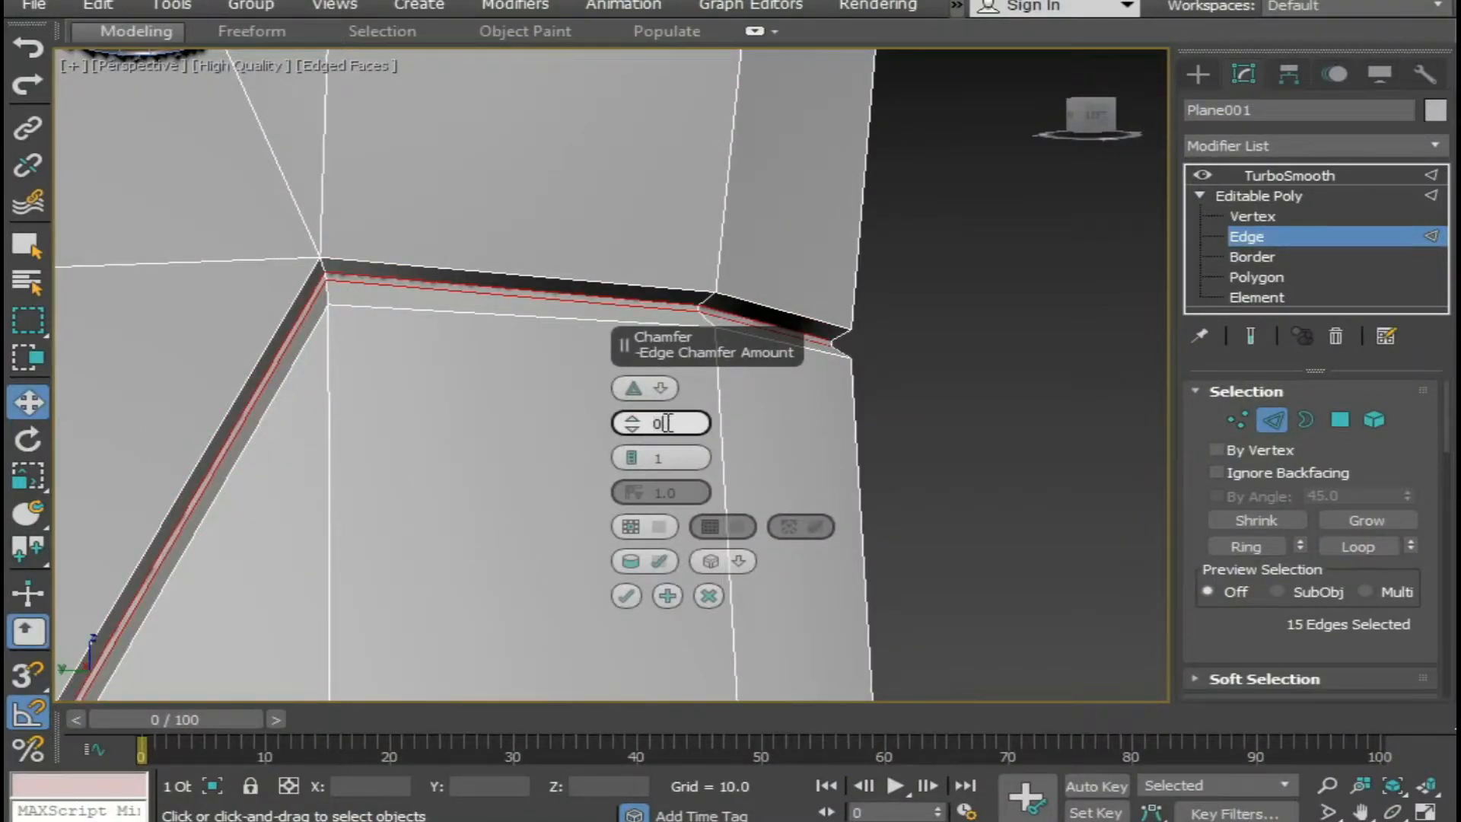
pyautogui.press('Return')
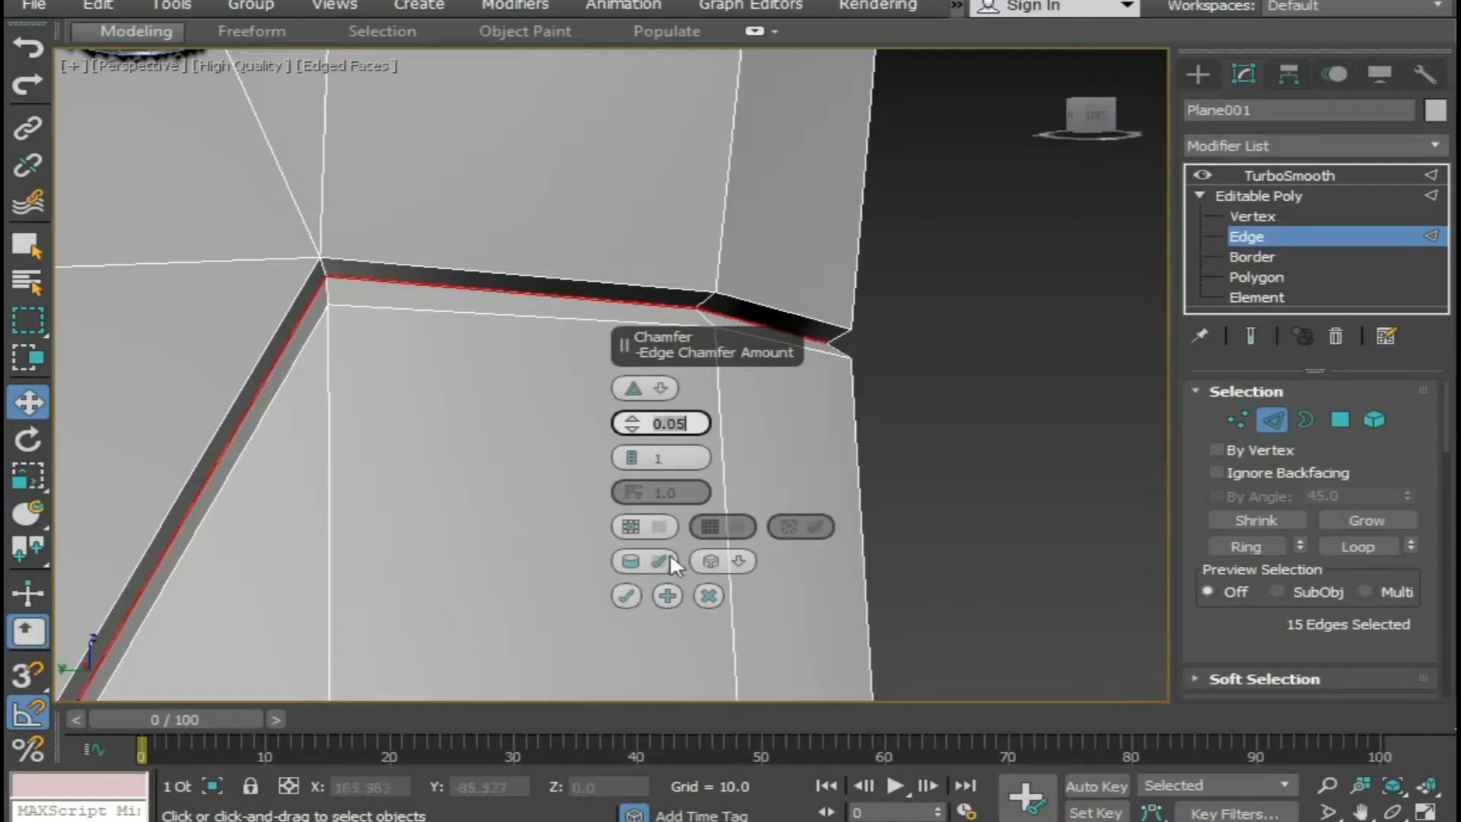
pyautogui.click(626, 594)
pyautogui.click(1070, 314)
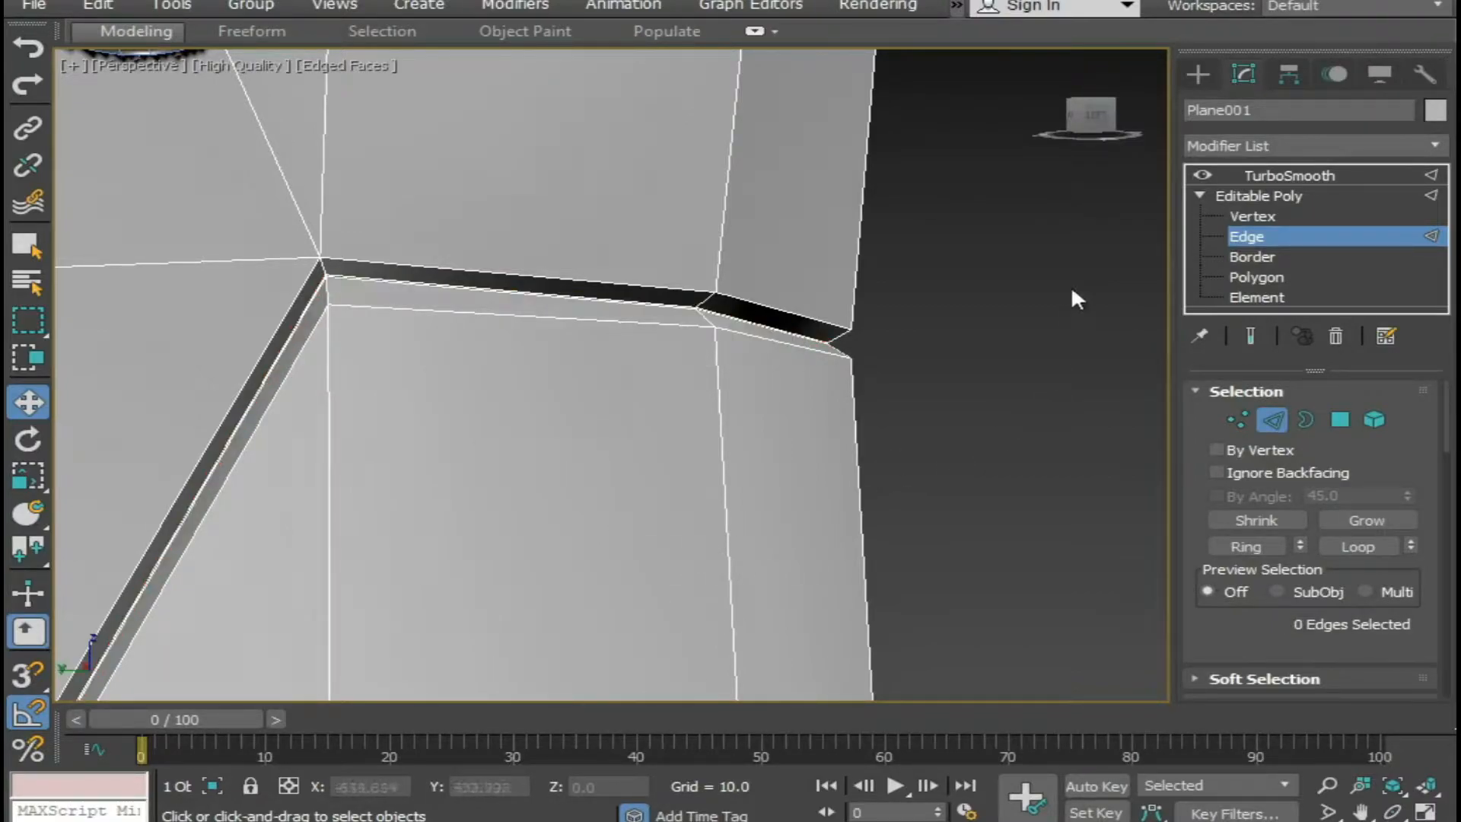
# Return to the TurboSmooth level and hide the edge display to examine the chamfered seam around the boot.
pyautogui.click(1261, 177)
pyautogui.click(894, 434)
pyautogui.scroll(-6, 892, 431)
pyautogui.moveTo(681, 368)
pyautogui.mouseDown(button='middle')
pyautogui.moveTo(629, 359)
pyautogui.moveTo(589, 373)
pyautogui.moveTo(581, 404)
pyautogui.moveTo(546, 427)
pyautogui.moveTo(505, 398)
pyautogui.mouseUp(button='middle')
pyautogui.press('F4')
pyautogui.scroll(-6, 602, 404)
pyautogui.scroll(6, 545, 397)
pyautogui.scroll(-5, 506, 399)
pyautogui.keyDown('alt'); pyautogui.moveTo(712, 438); pyautogui.dragTo(848, 496, button='middle'); pyautogui.keyUp('alt')
pyautogui.scroll(4, 689, 434)
pyautogui.scroll(-7, 743, 467)
pyautogui.scroll(4, 729, 497)
pyautogui.keyDown('alt'); pyautogui.moveTo(677, 483); pyautogui.dragTo(582, 435, button='middle'); pyautogui.keyUp('alt')
pyautogui.scroll(2, 717, 445)
pyautogui.moveTo(582, 434); pyautogui.dragTo(659, 554, button='middle')
pyautogui.moveTo(729, 545); pyautogui.dragTo(617, 437, button='middle')
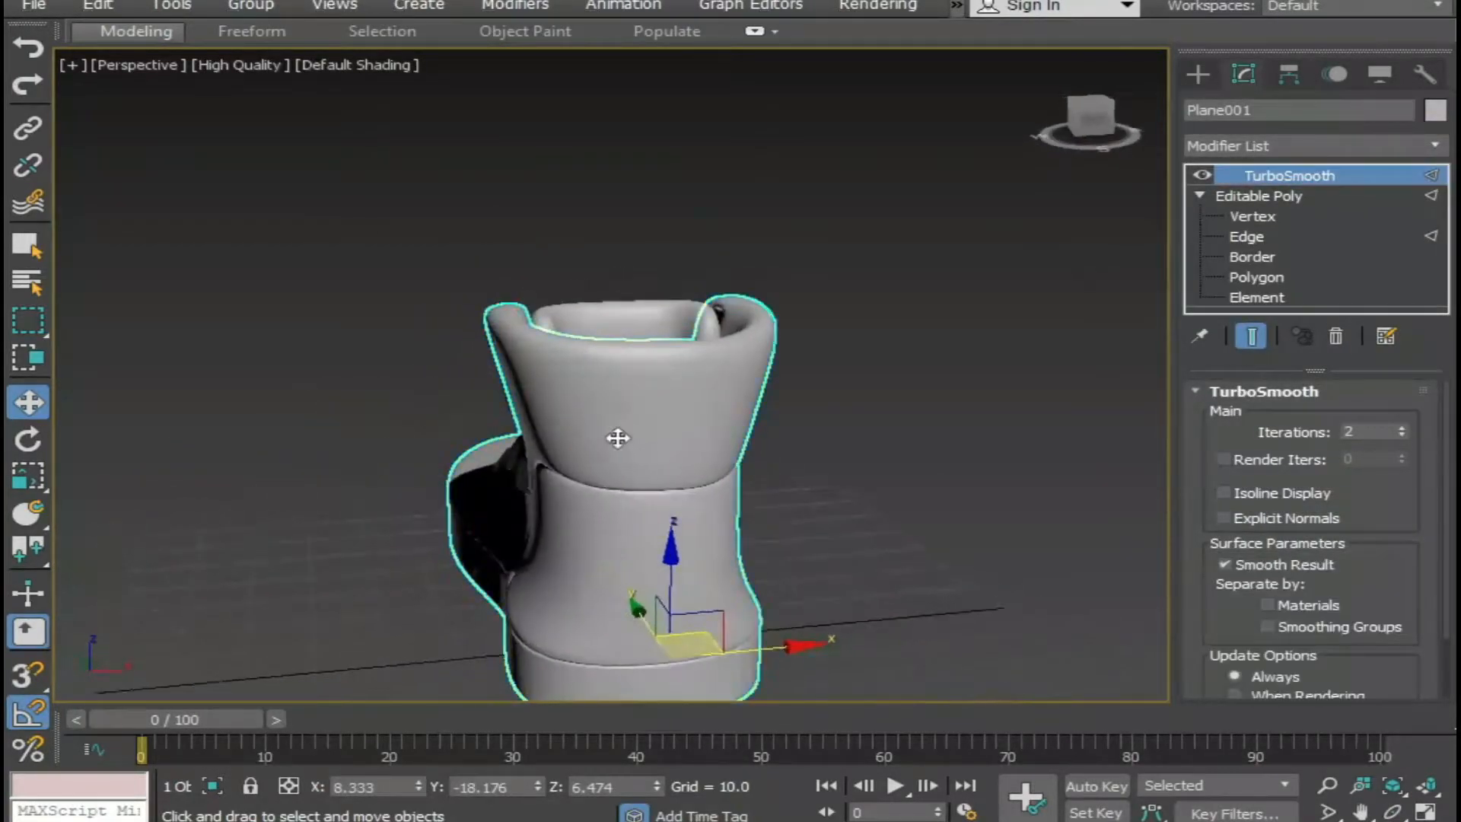
# Switch the boot back to Edge level and show edged faces around the upper collar.
pyautogui.click(1251, 236)
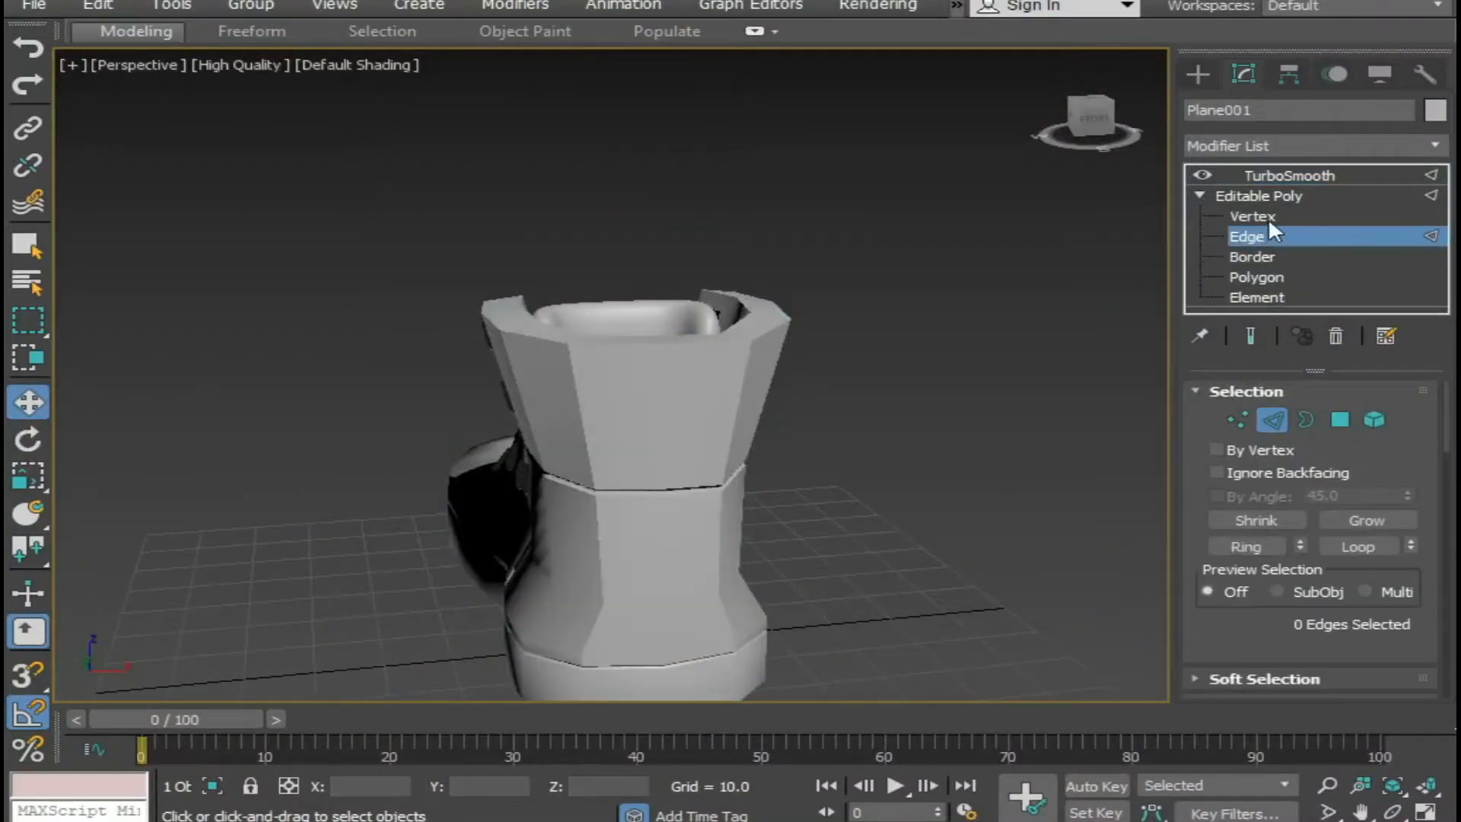
pyautogui.scroll(2, 670, 447)
pyautogui.keyDown('alt'); pyautogui.moveTo(670, 461); pyautogui.dragTo(698, 522, button='middle'); pyautogui.keyUp('alt')
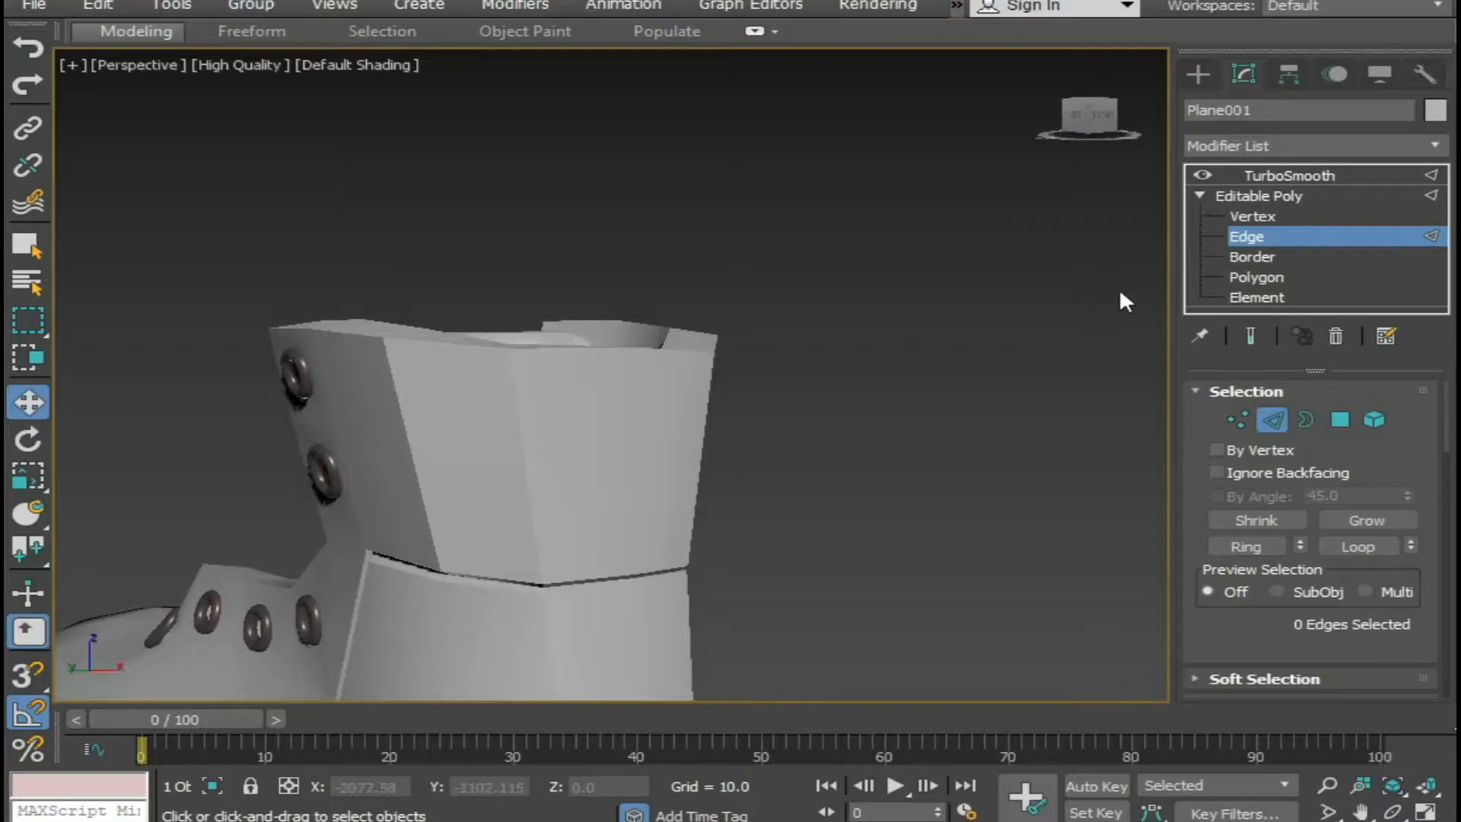
pyautogui.press('F4')
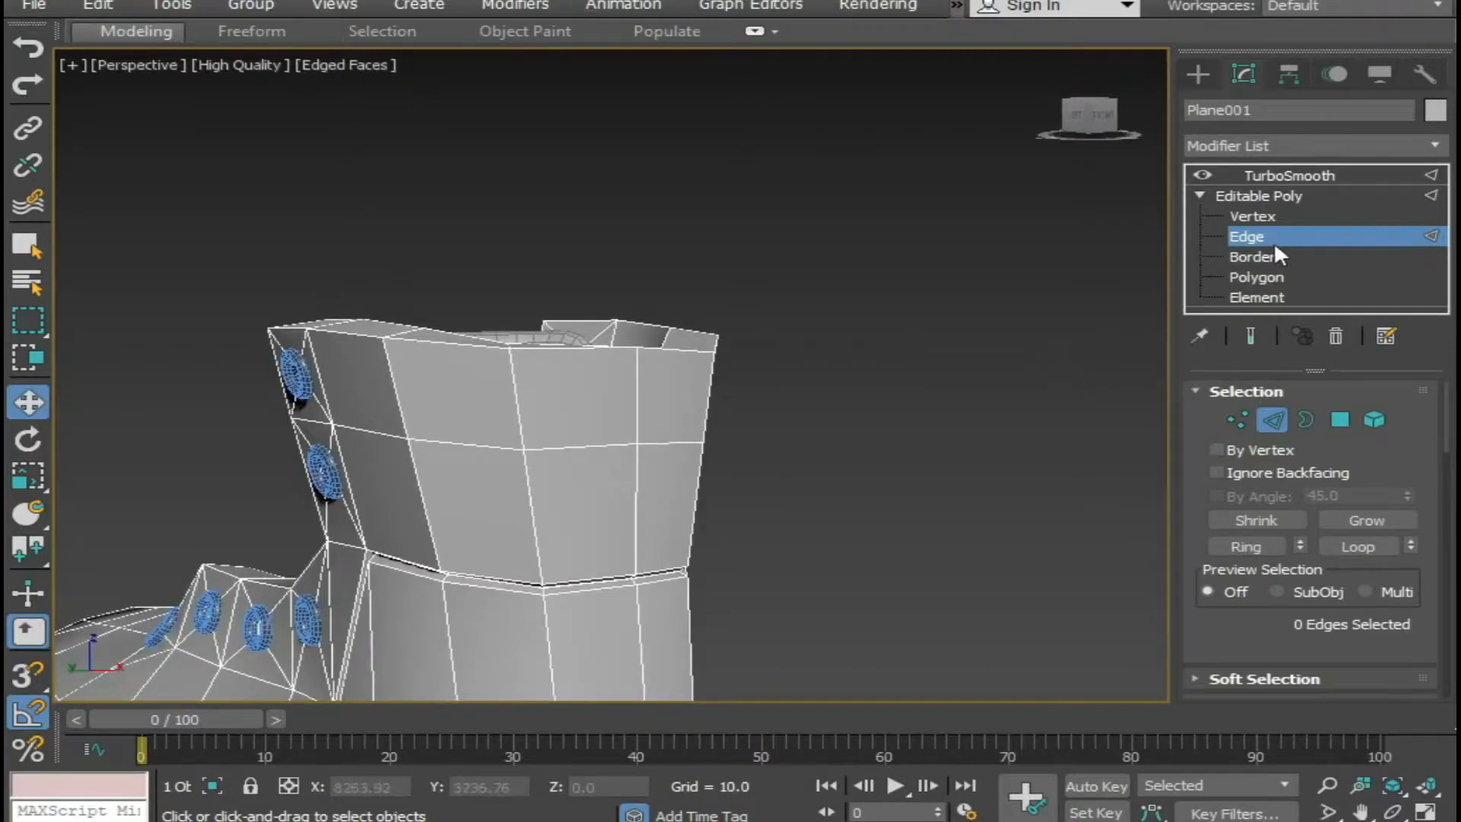
pyautogui.keyDown('alt'); pyautogui.moveTo(679, 405); pyautogui.dragTo(746, 418, button='middle'); pyautogui.keyUp('alt')
pyautogui.scroll(2, 563, 478)
pyautogui.keyDown('alt'); pyautogui.moveTo(495, 458); pyautogui.dragTo(522, 461, button='middle'); pyautogui.keyUp('alt')
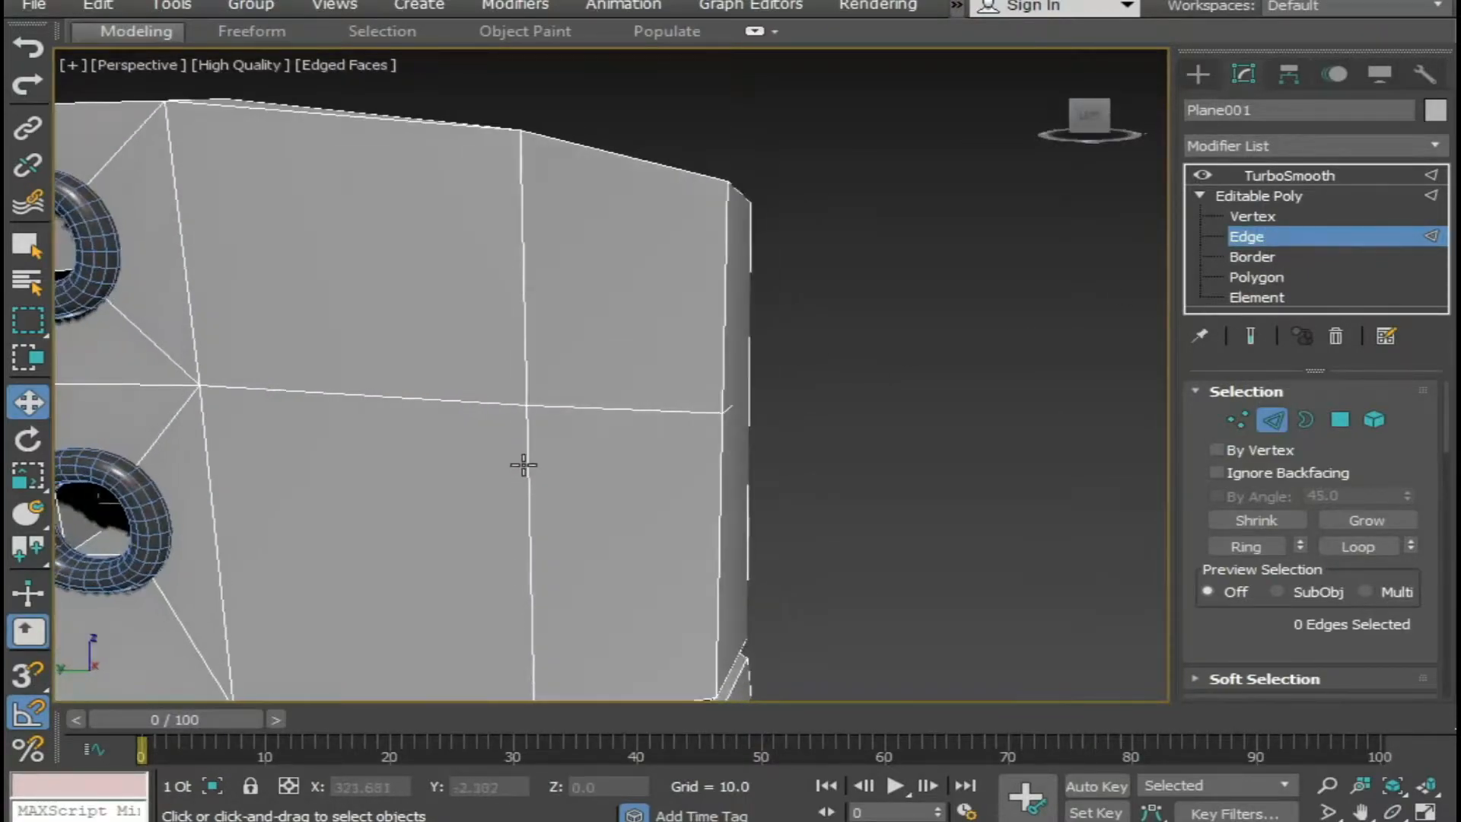
pyautogui.scroll(-1, 522, 461)
pyautogui.click(299, 358)
pyautogui.keyDown('ctrl'); pyautogui.click(401, 421); pyautogui.keyUp('ctrl')
pyautogui.keyDown('ctrl'); pyautogui.click(609, 428); pyautogui.keyUp('ctrl')
pyautogui.keyDown('alt'); pyautogui.moveTo(629, 460); pyautogui.dragTo(545, 552, button='middle'); pyautogui.keyUp('alt')
pyautogui.doubleClick(321, 409)
pyautogui.keyDown('ctrl'); pyautogui.click(736, 459); pyautogui.keyUp('ctrl')
pyautogui.keyDown('alt'); pyautogui.moveTo(736, 459); pyautogui.dragTo(661, 396, button='middle'); pyautogui.keyUp('alt')
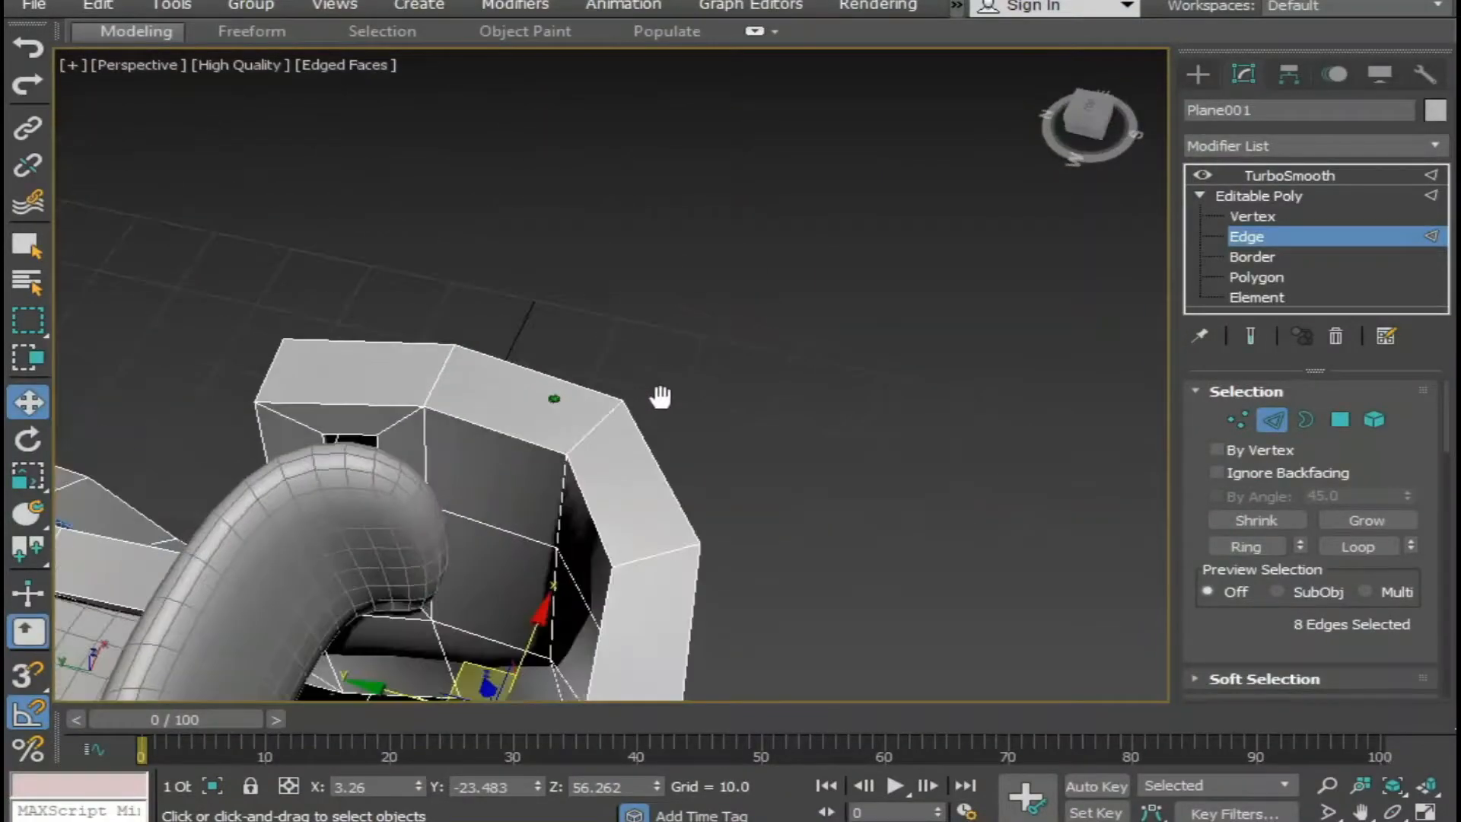
# Select the rim edge behind the top eyelet, the inner vertical edge below it and the collar's inner horizontal edges.
pyautogui.click(430, 384)
pyautogui.moveTo(482, 476); pyautogui.dragTo(541, 322, button='middle')
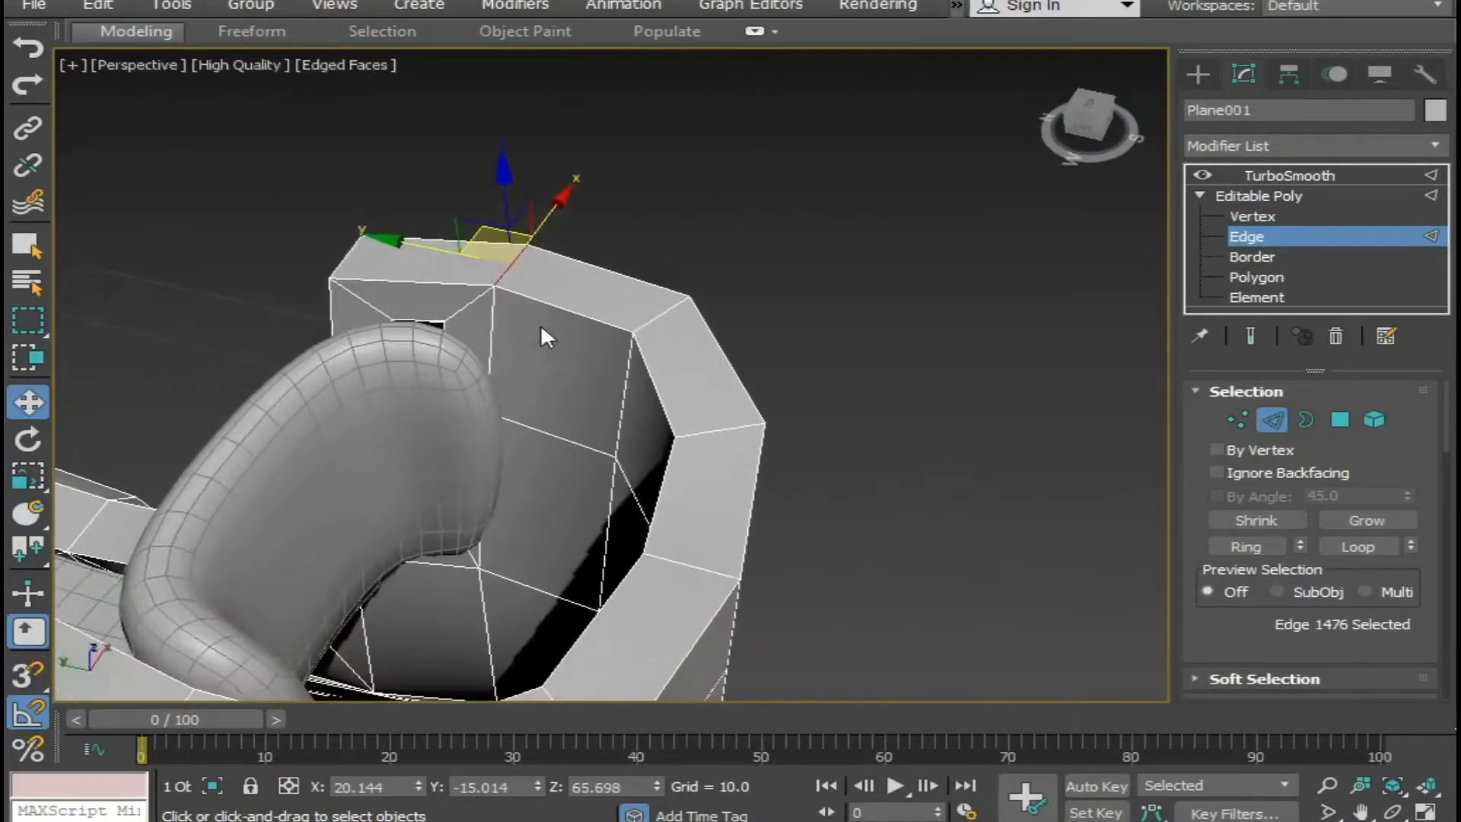
pyautogui.keyDown('ctrl'); pyautogui.click(494, 340); pyautogui.keyUp('ctrl')
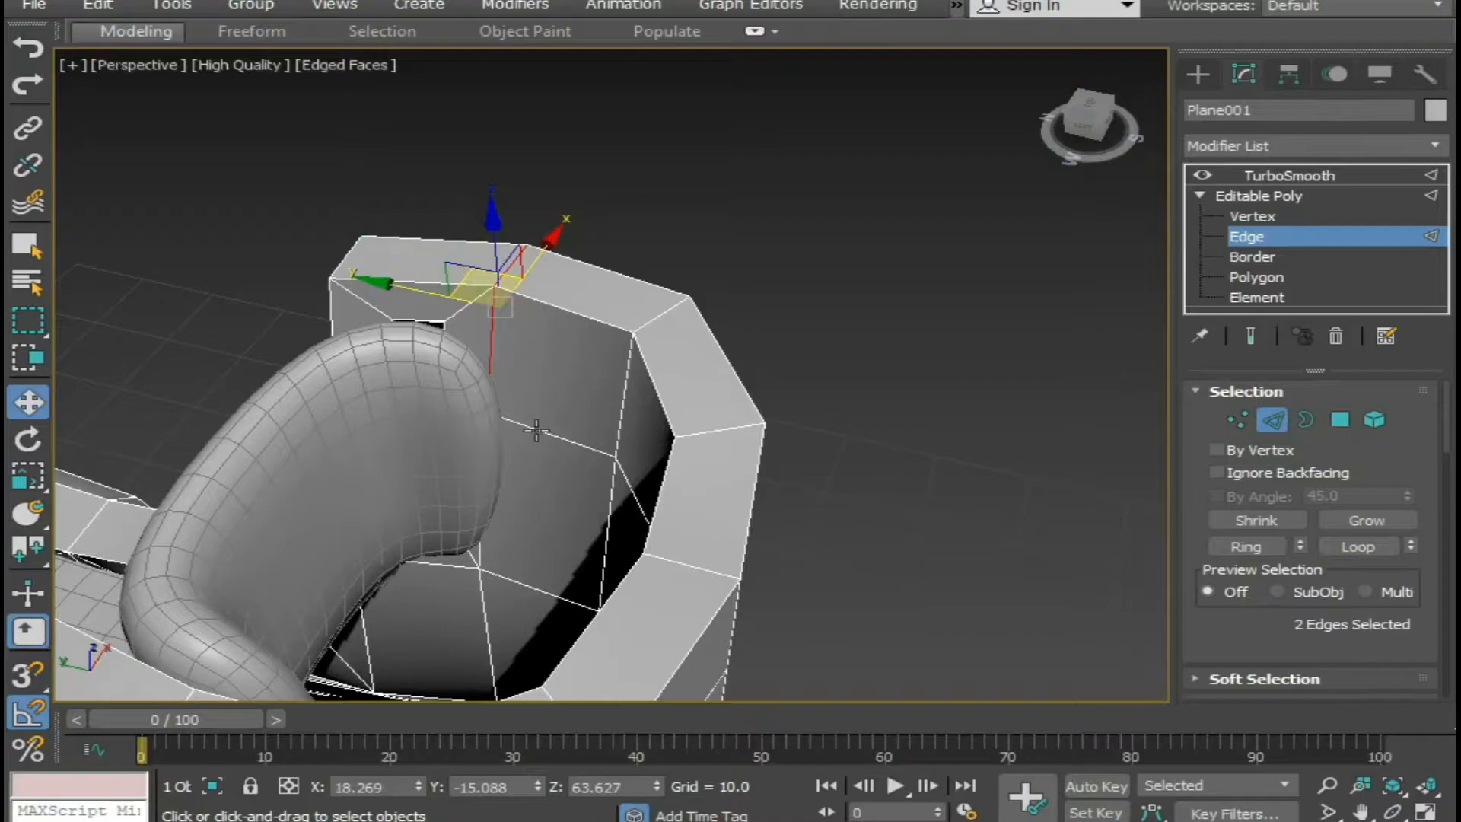
pyautogui.keyDown('alt'); pyautogui.moveTo(537, 458); pyautogui.dragTo(570, 510, button='middle'); pyautogui.keyUp('alt')
pyautogui.keyDown('ctrl'); pyautogui.click(671, 431); pyautogui.keyUp('ctrl')
pyautogui.hotkey('alt', 'l')
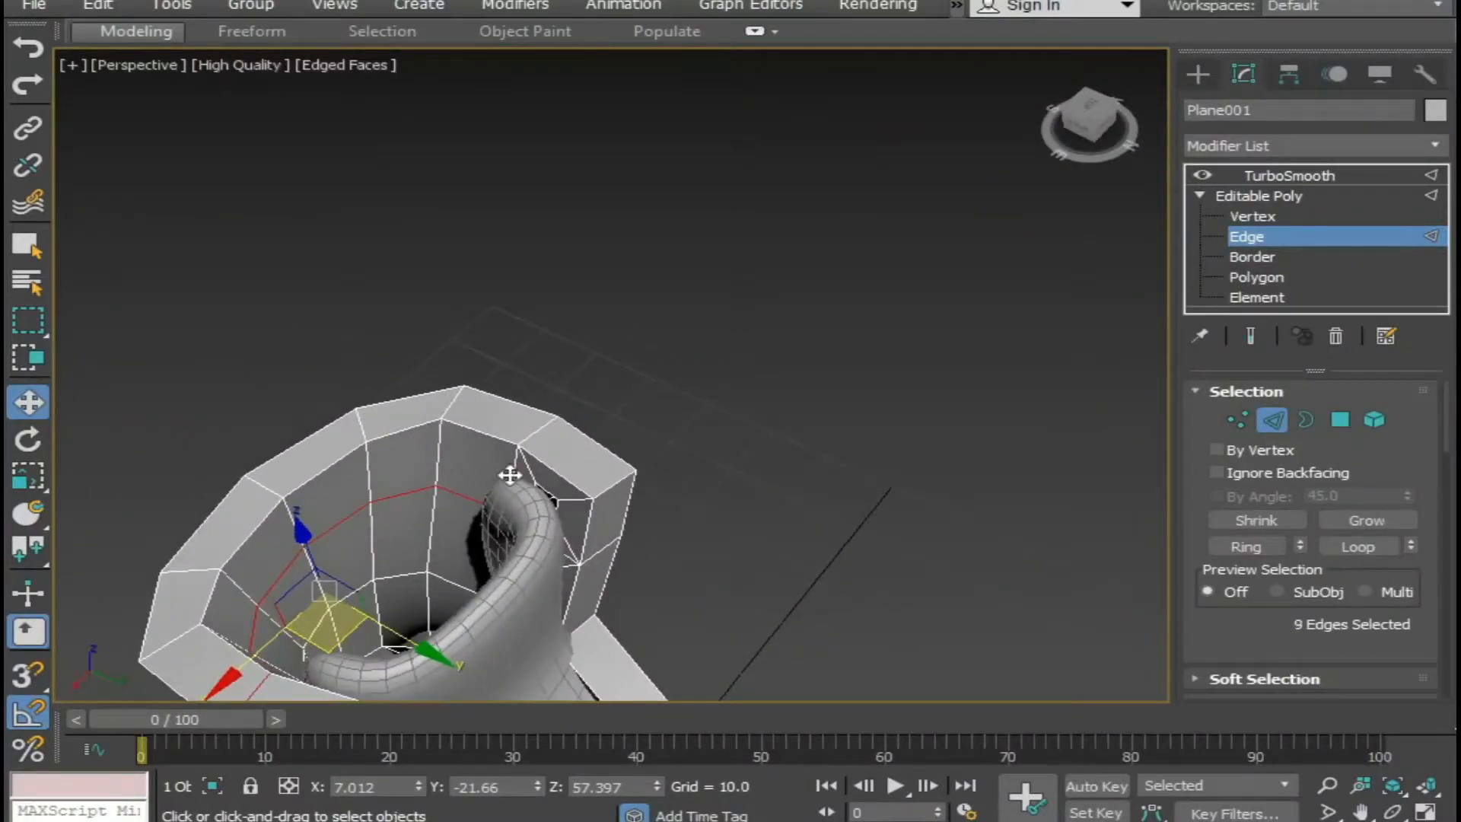
# Add the matching inner vertical edge and rim edge on the collar's opposite side to the selection.
pyautogui.keyDown('ctrl'); pyautogui.click(519, 481); pyautogui.keyUp('ctrl')
pyautogui.press('F3')
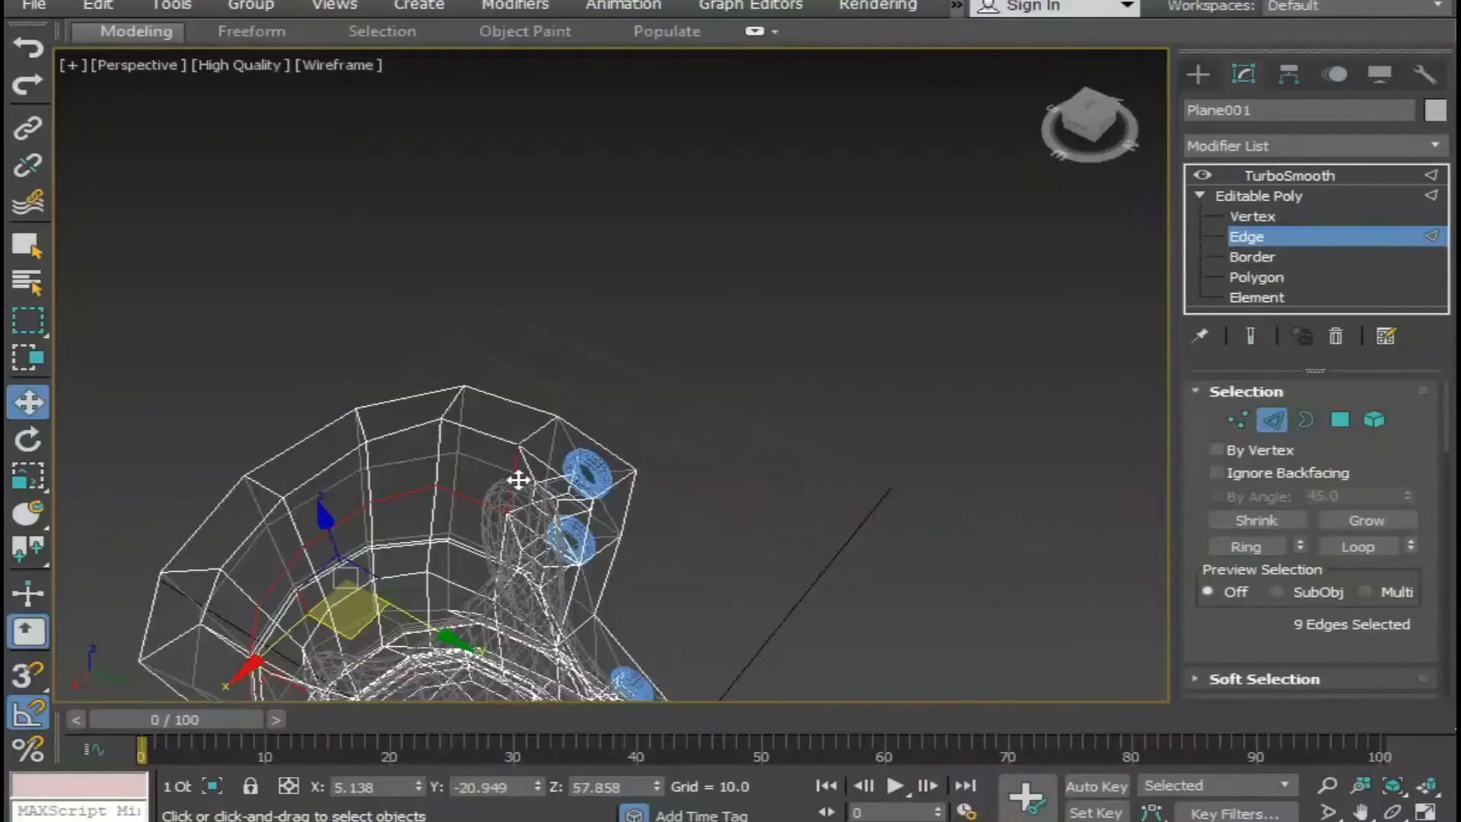
pyautogui.press('F3')
pyautogui.keyDown('ctrl'); pyautogui.click(537, 432); pyautogui.keyUp('ctrl')
pyautogui.keyDown('alt'); pyautogui.moveTo(619, 491); pyautogui.dragTo(217, 408, button='middle'); pyautogui.keyUp('alt')
pyautogui.moveTo(700, 572); pyautogui.dragTo(679, 441, button='middle')
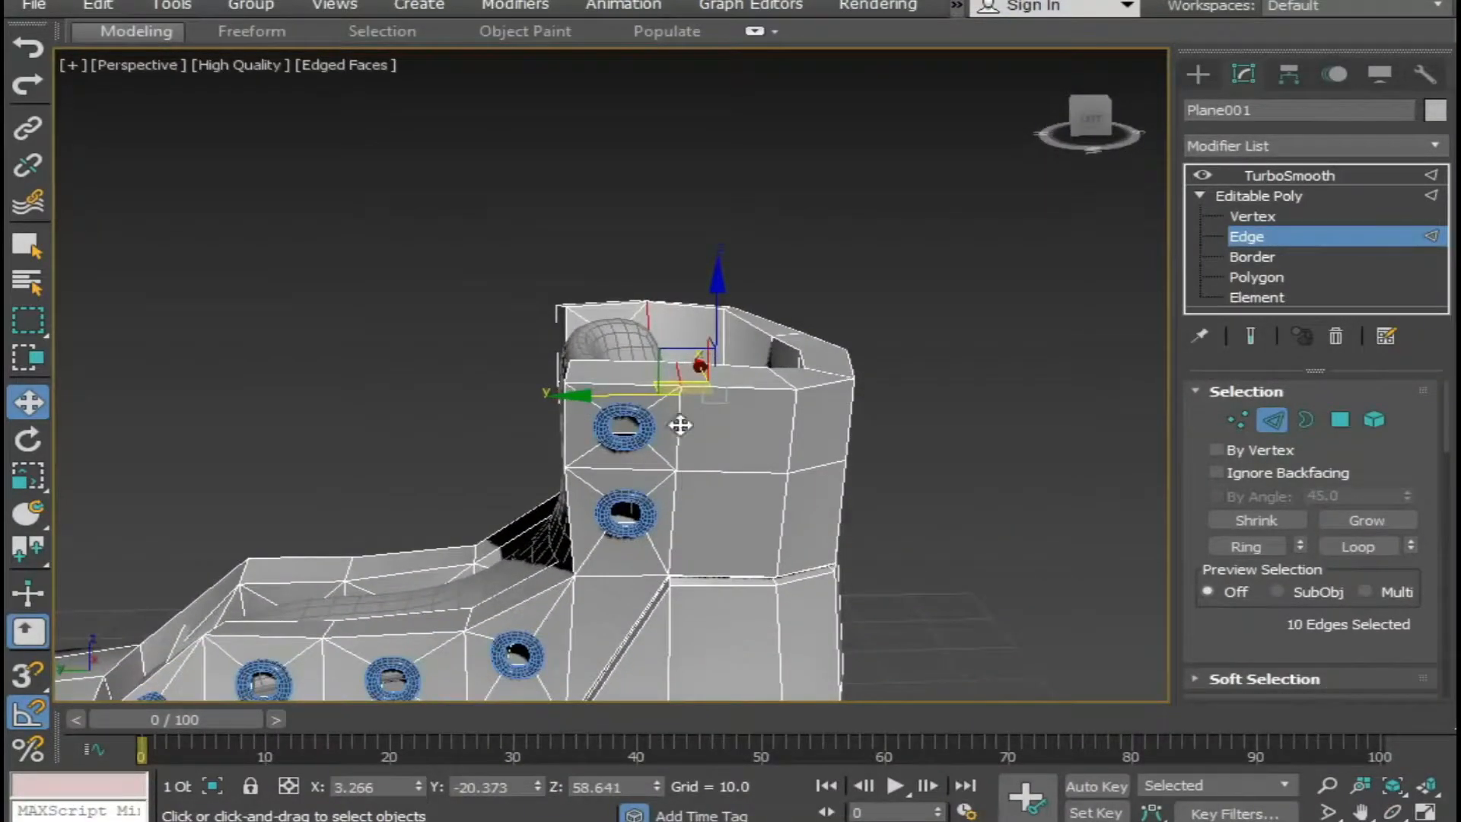
# Add the collar's outer horizontal edges and the outer vertical edges behind both top eyelets to the selection.
pyautogui.scroll(-3, 725, 472)
pyautogui.keyDown('alt'); pyautogui.moveTo(784, 495); pyautogui.dragTo(495, 517, button='middle'); pyautogui.keyUp('alt')
pyautogui.moveTo(752, 558); pyautogui.dragTo(411, 562, button='middle')
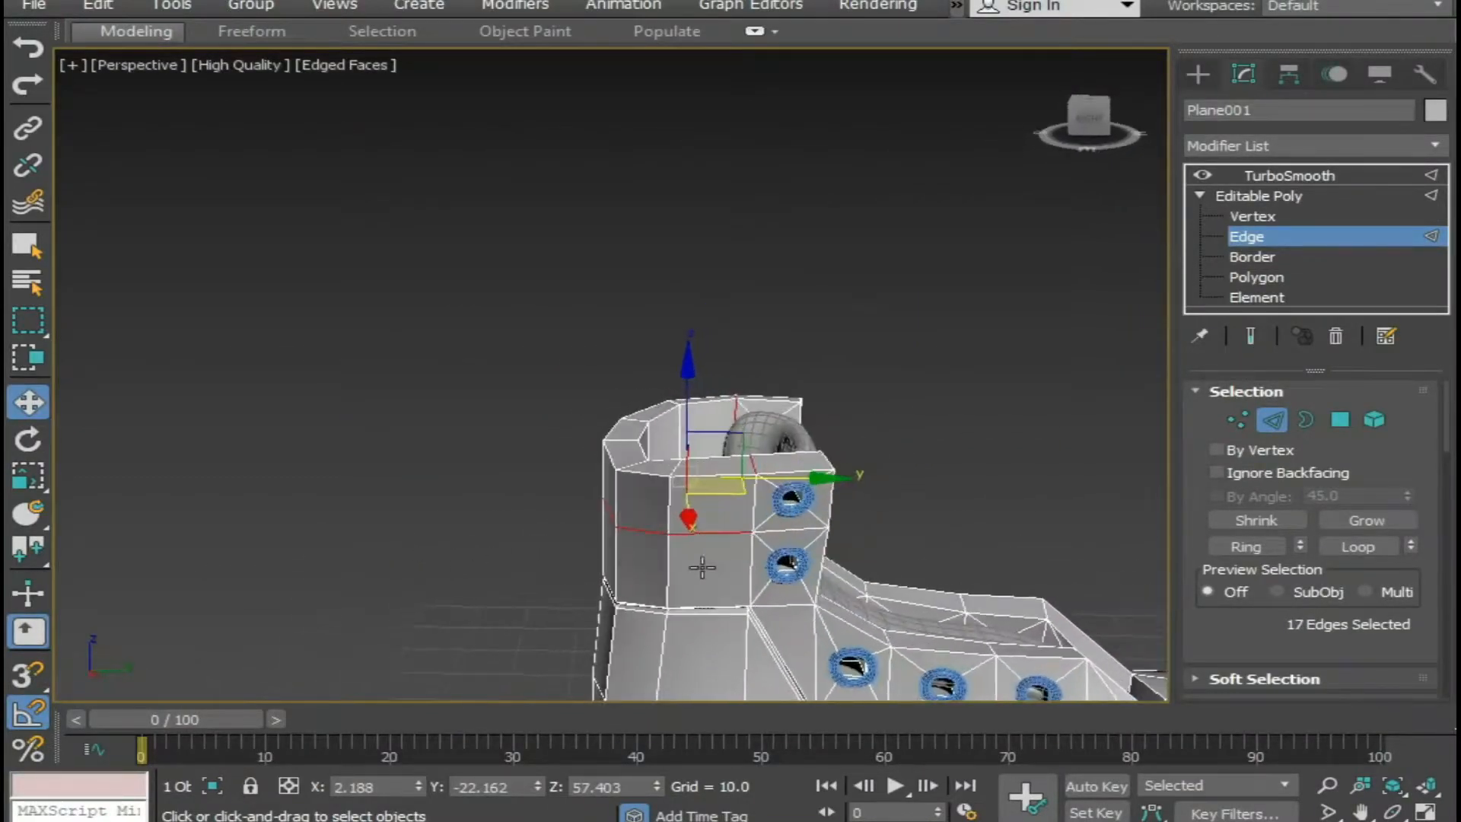
pyautogui.scroll(3, 753, 534)
pyautogui.keyDown('alt'); pyautogui.moveTo(715, 481); pyautogui.dragTo(958, 587, button='middle'); pyautogui.keyUp('alt')
pyautogui.press('F3')
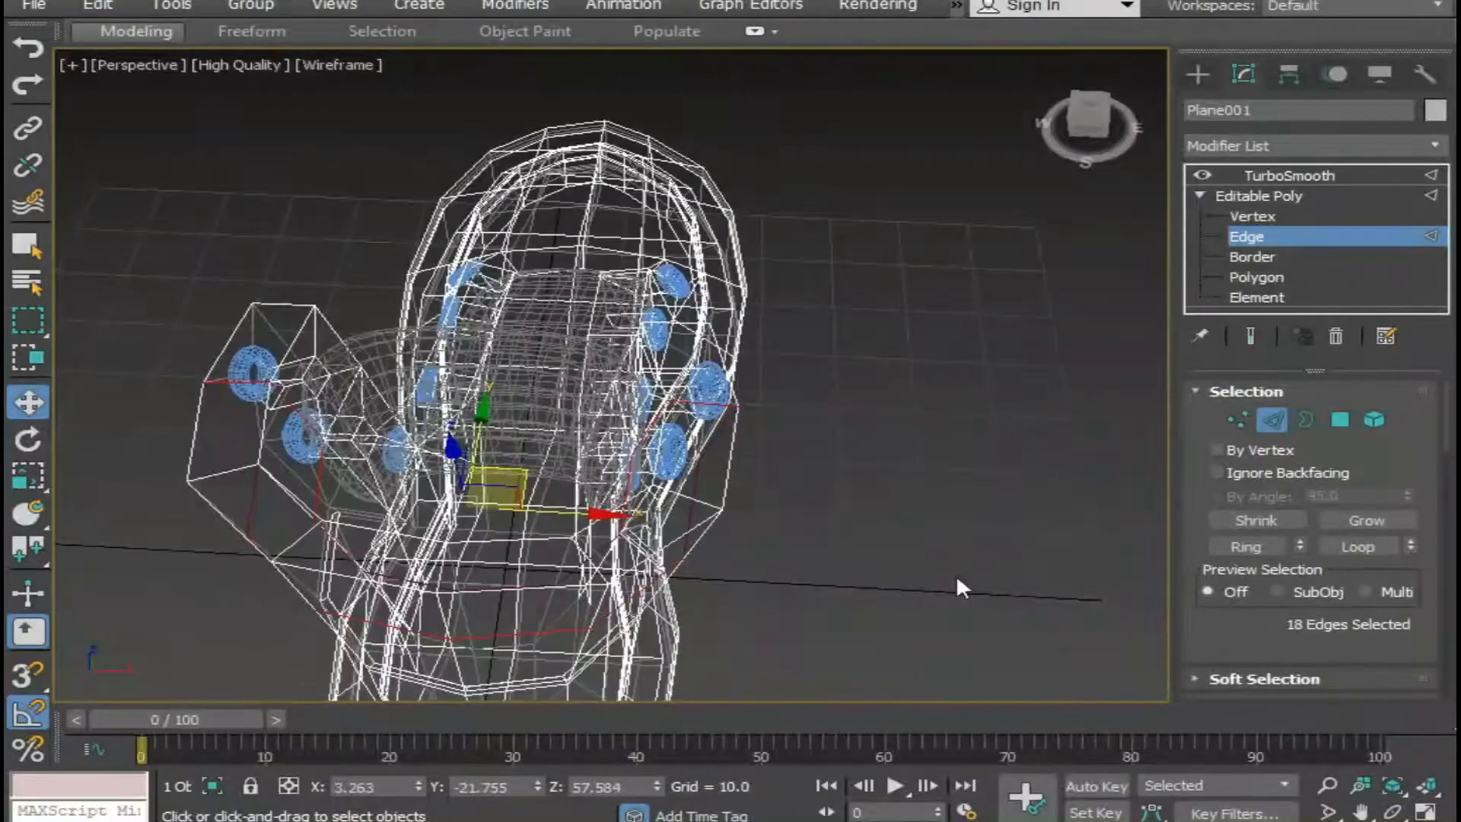
pyautogui.keyDown('alt'); pyautogui.moveTo(754, 574); pyautogui.dragTo(378, 483, button='middle'); pyautogui.keyUp('alt')
pyautogui.press('F3')
pyautogui.moveTo(745, 538); pyautogui.dragTo(708, 463, button='middle')
pyautogui.scroll(4, 760, 542)
# Extrude the selected collar edges with height -0.8 and width 0.6, and clear the edge selection.
pyautogui.rightClick(701, 454)
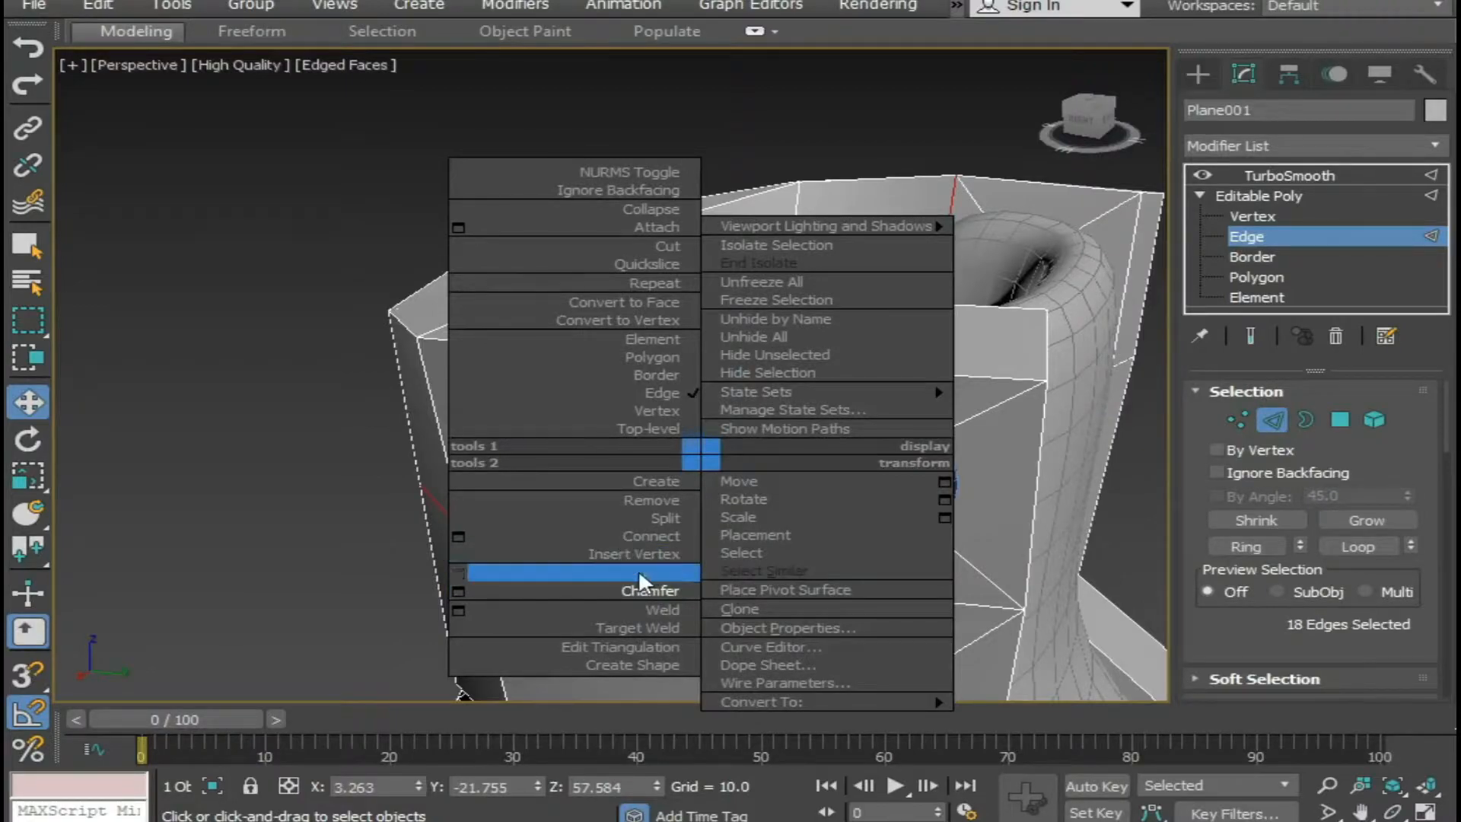
pyautogui.click(450, 568)
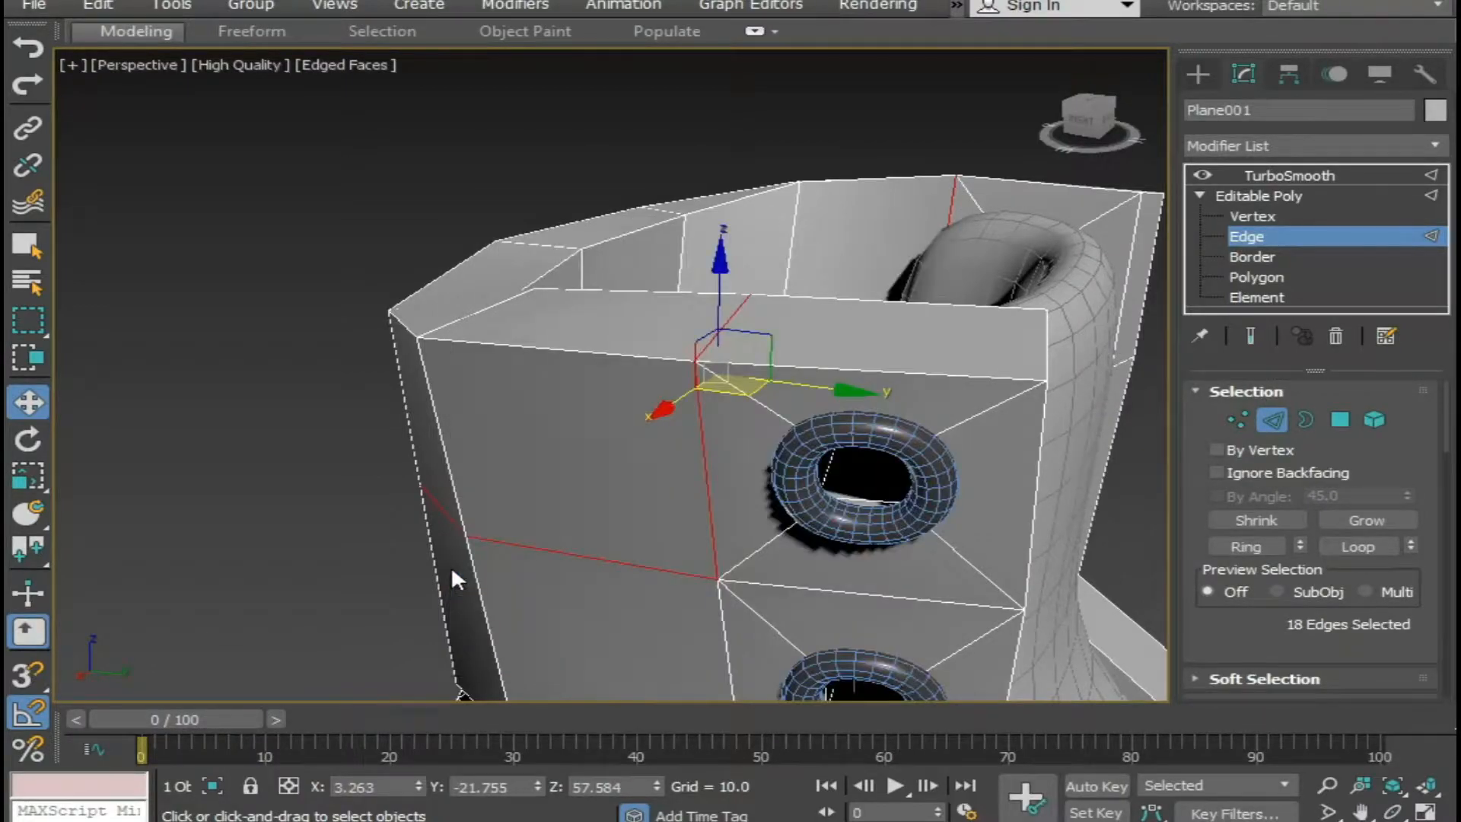
pyautogui.rightClick(553, 520)
pyautogui.click(310, 636)
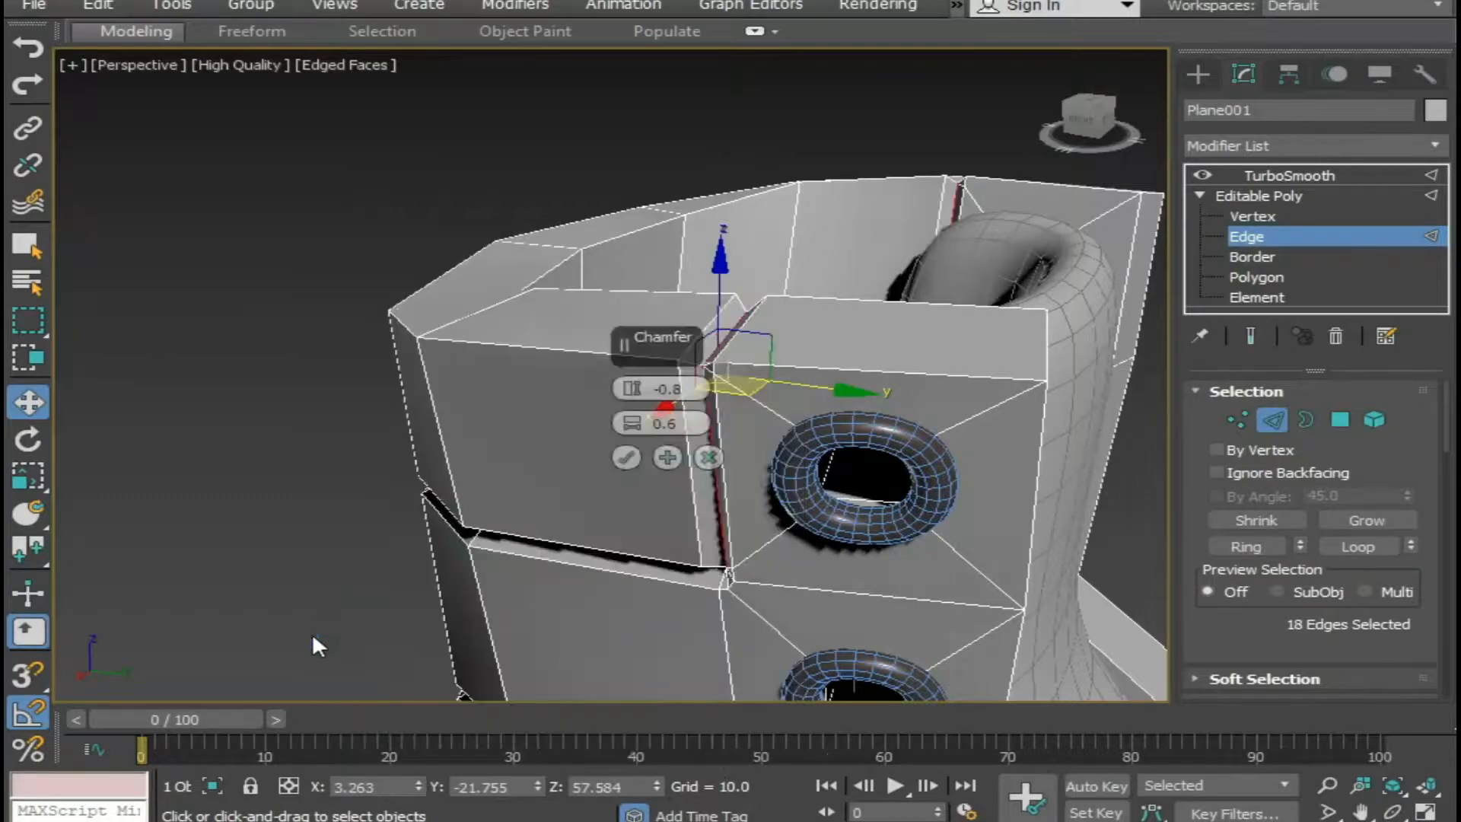
pyautogui.moveTo(313, 632); pyautogui.dragTo(303, 554, button='middle')
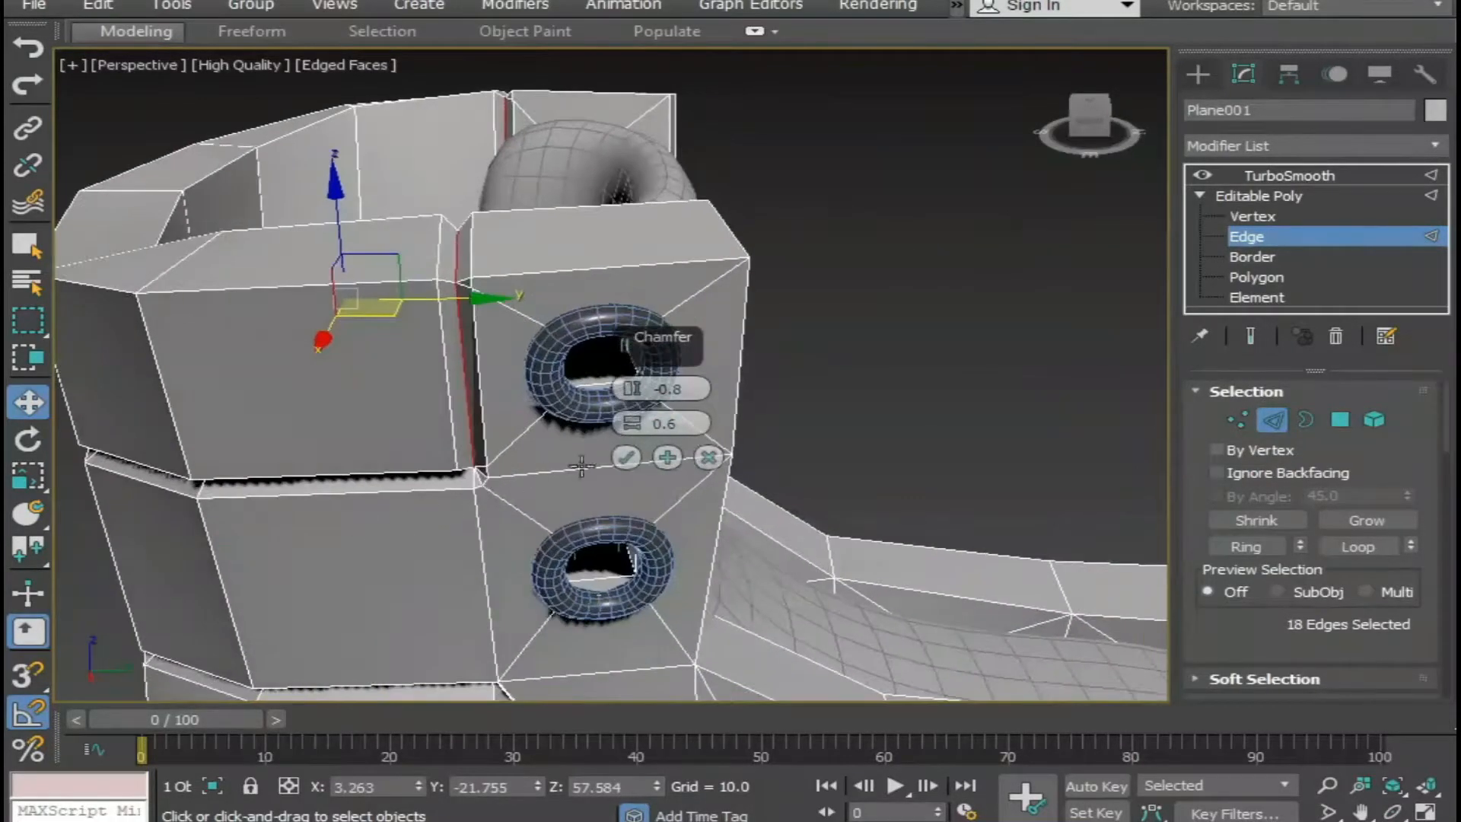
pyautogui.click(627, 458)
pyautogui.click(854, 426)
# At Vertex level, target-weld the two stray vertices onto the outer corner vertex of the new collar seam between the eyelets.
pyautogui.keyDown('alt'); pyautogui.moveTo(854, 426); pyautogui.dragTo(872, 327, button='middle'); pyautogui.keyUp('alt')
pyautogui.moveTo(767, 534); pyautogui.dragTo(607, 685, button='middle')
pyautogui.scroll(-4, 653, 602)
pyautogui.keyDown('alt'); pyautogui.moveTo(656, 564); pyautogui.dragTo(571, 696, button='middle'); pyautogui.keyUp('alt')
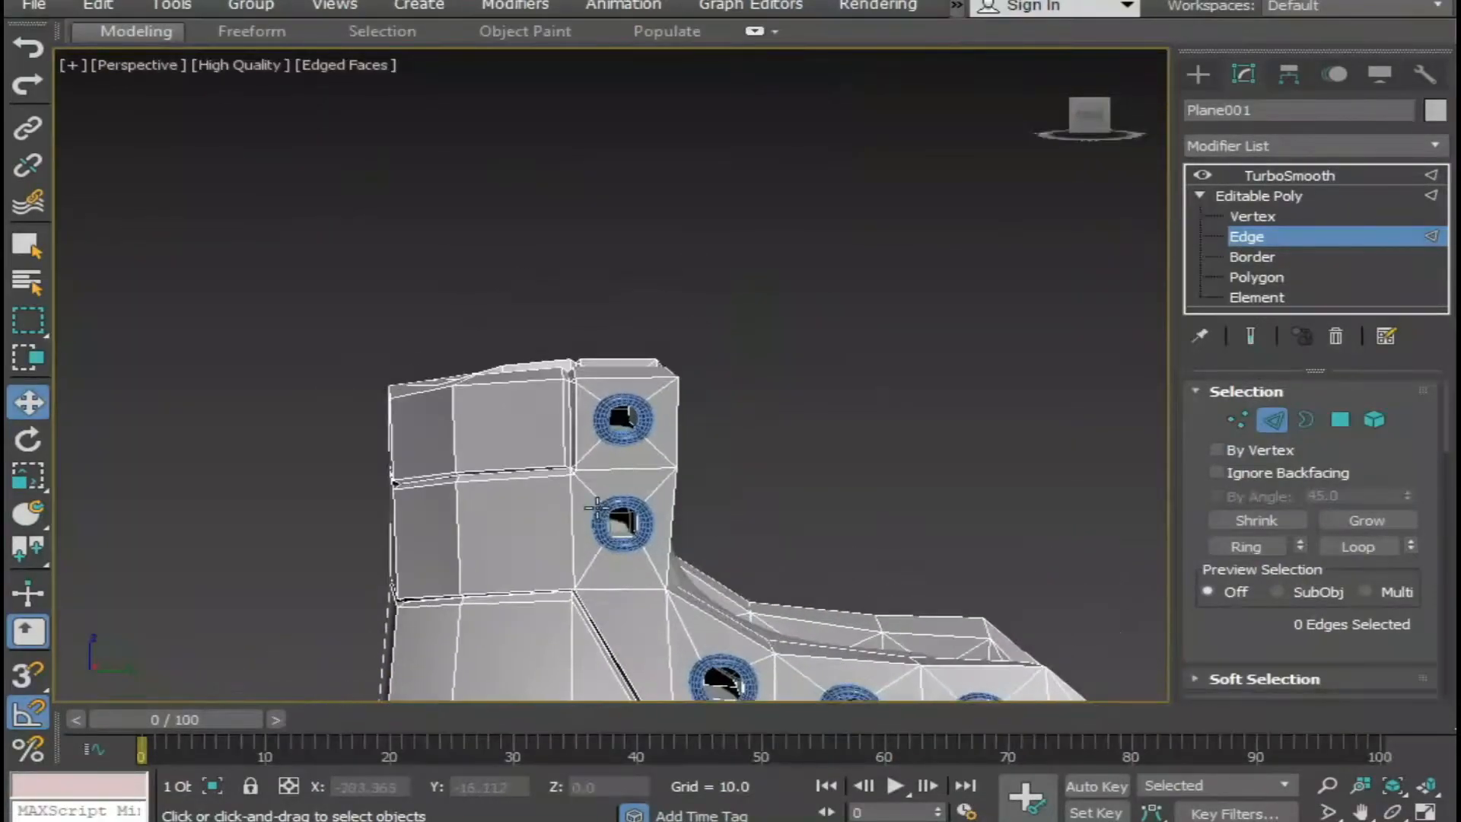
pyautogui.scroll(4, 594, 504)
pyautogui.click(1292, 197)
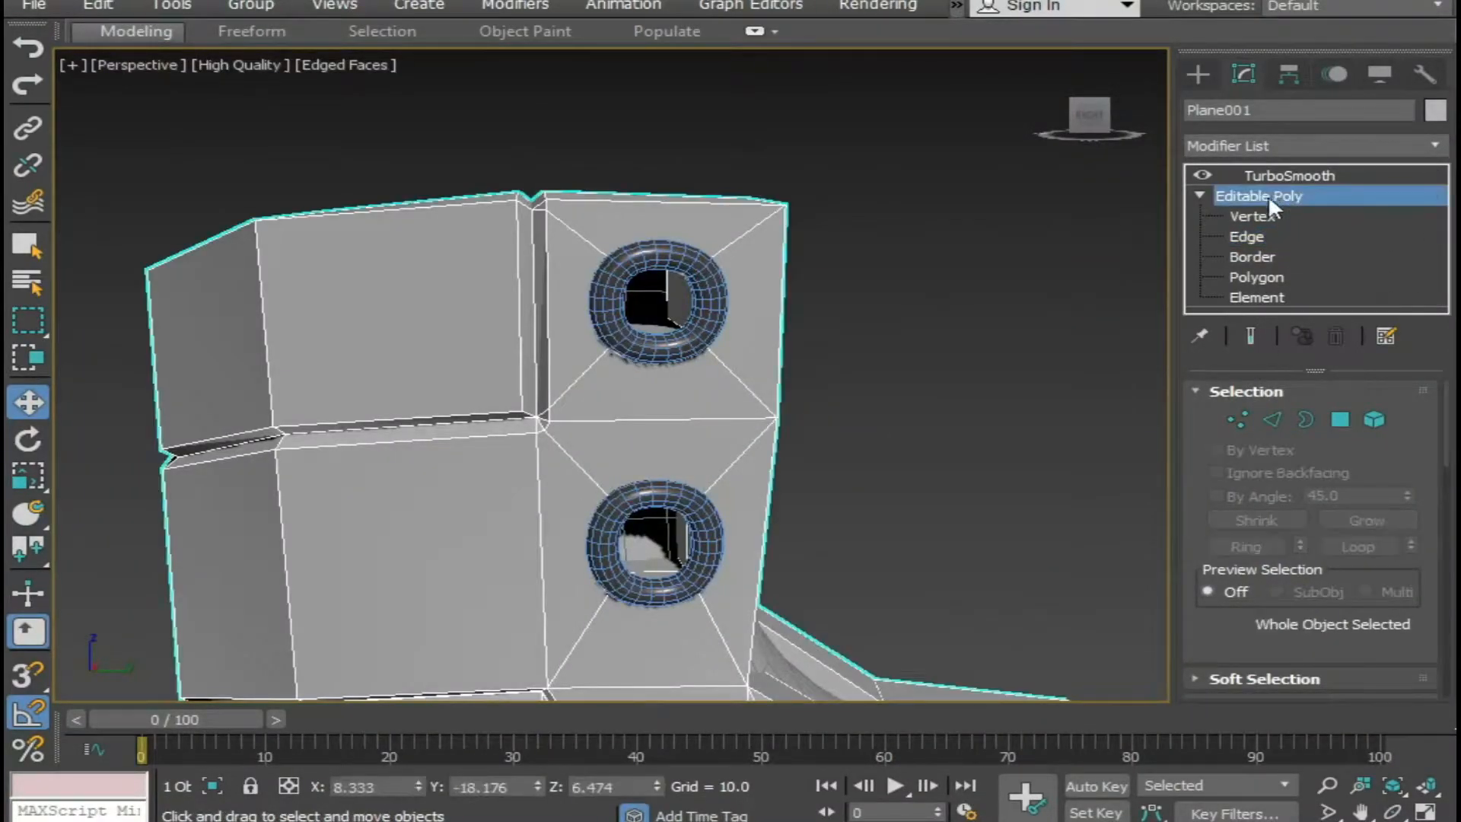
pyautogui.click(1254, 216)
pyautogui.moveTo(719, 408); pyautogui.dragTo(719, 407, button='middle')
pyautogui.scroll(5, 551, 372)
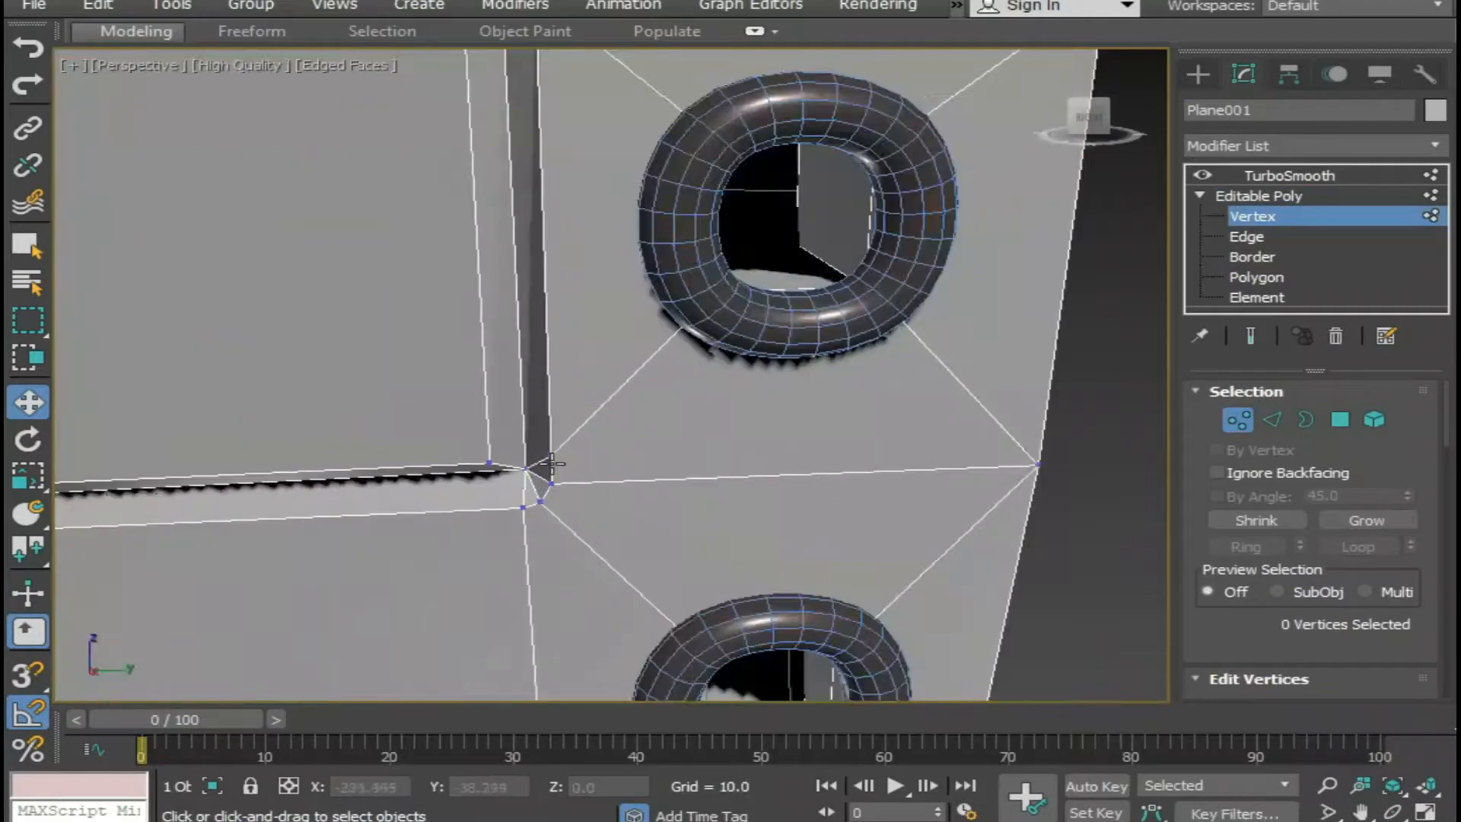
pyautogui.moveTo(552, 465); pyautogui.dragTo(581, 400, button='middle')
pyautogui.scroll(2, 592, 405)
pyautogui.rightClick(584, 372)
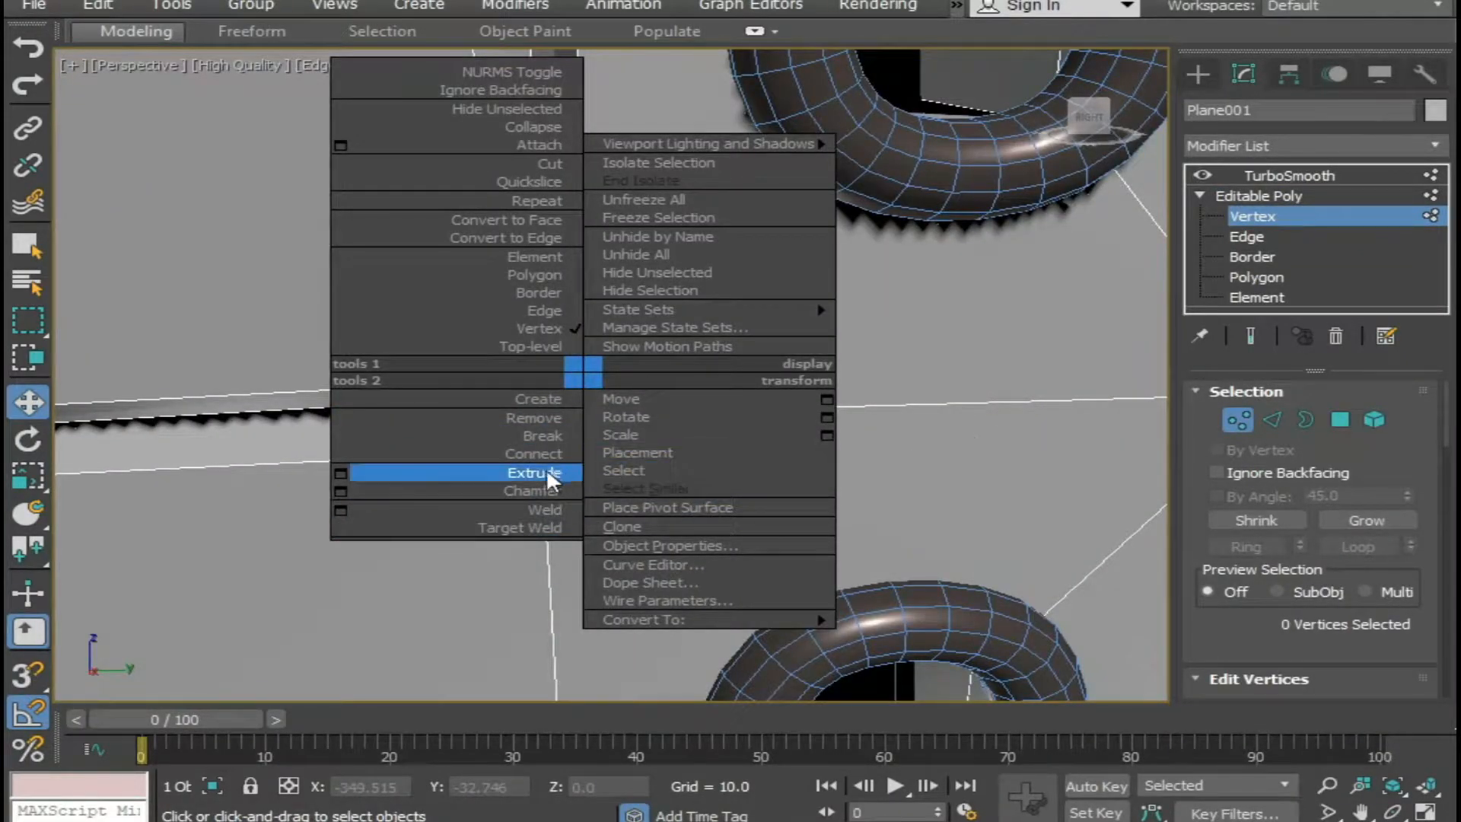
pyautogui.click(522, 529)
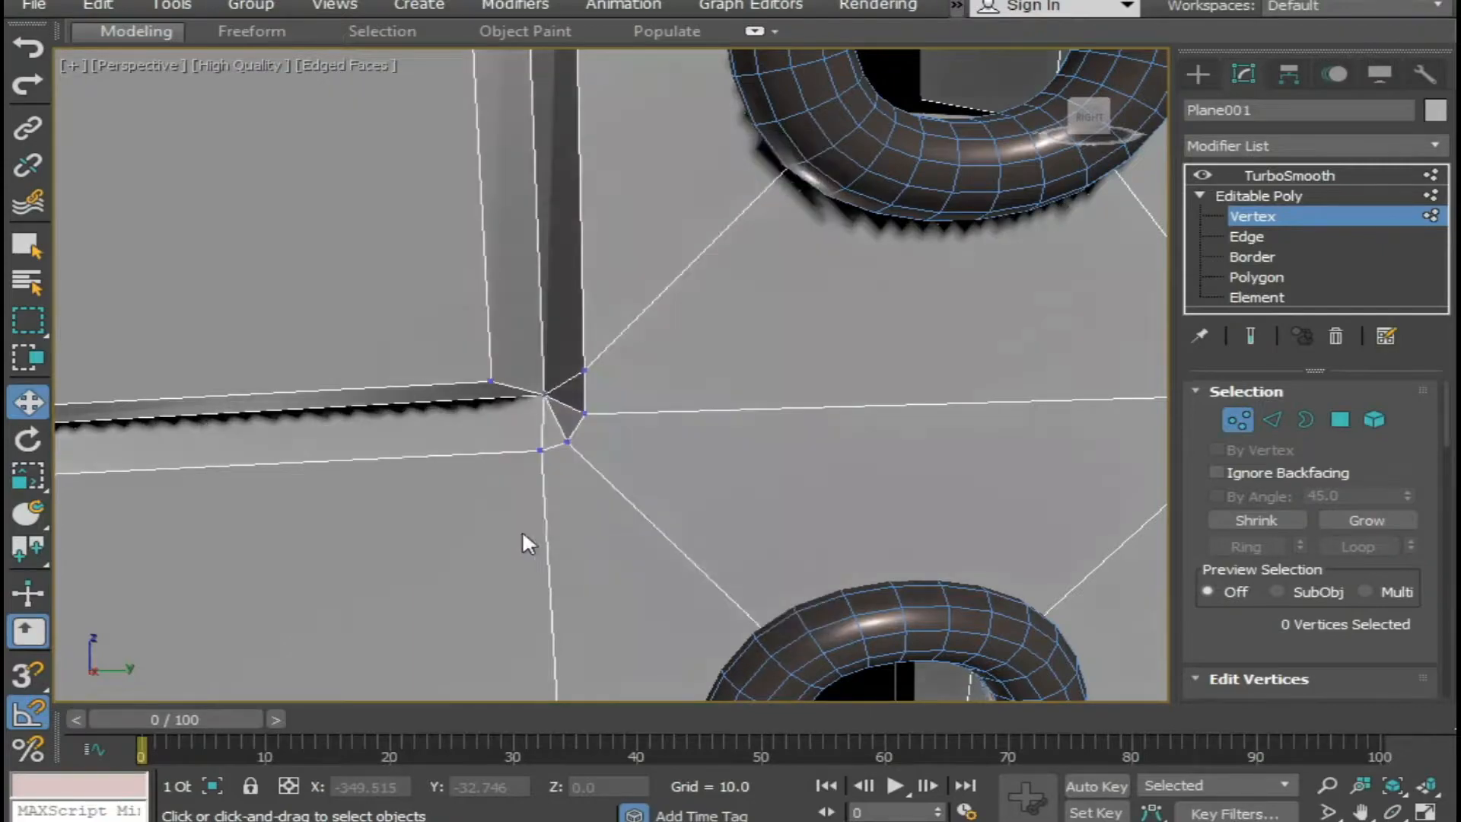
pyautogui.click(584, 372)
pyautogui.click(573, 413)
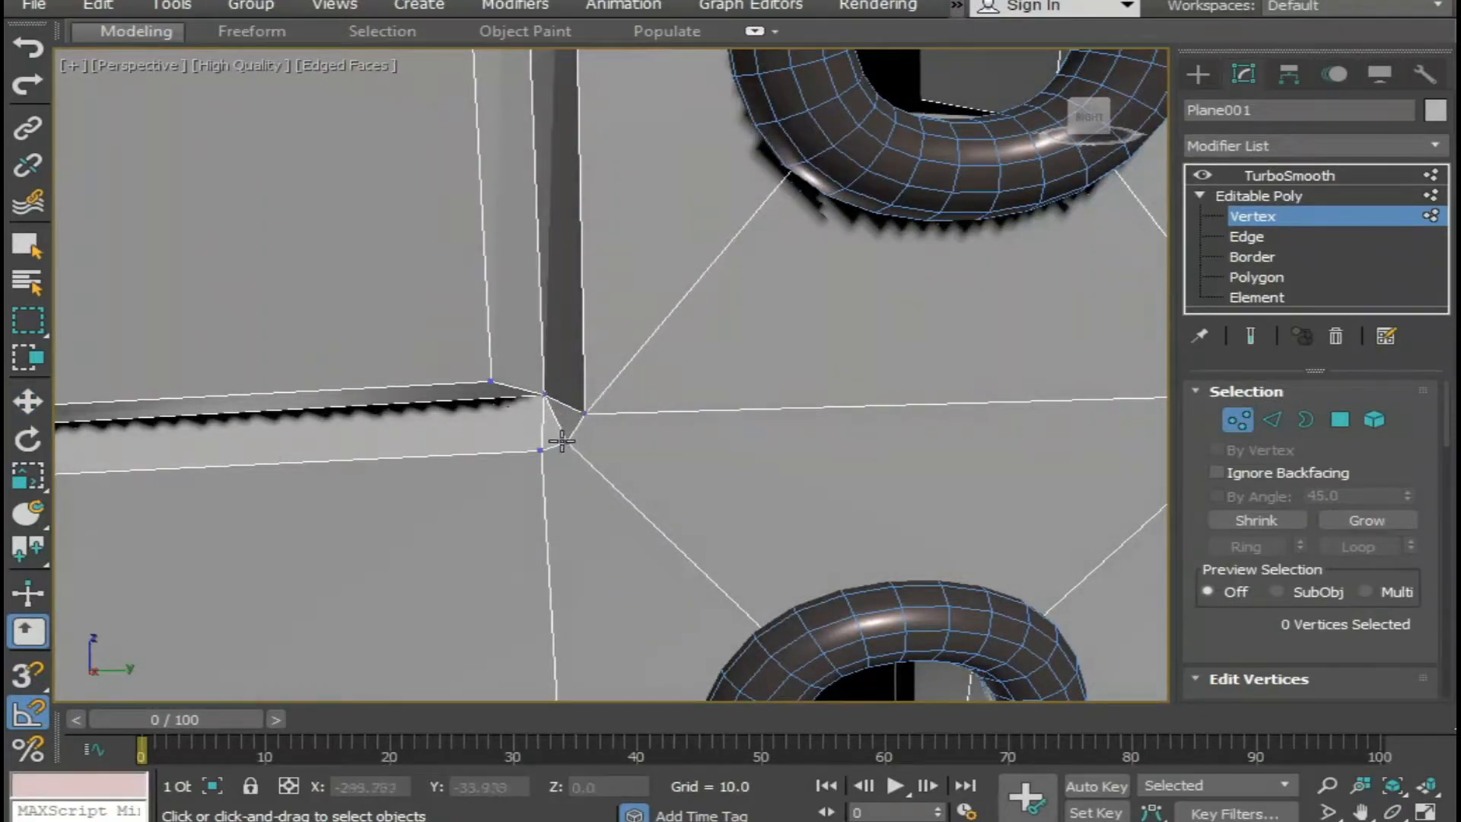
pyautogui.click(584, 412)
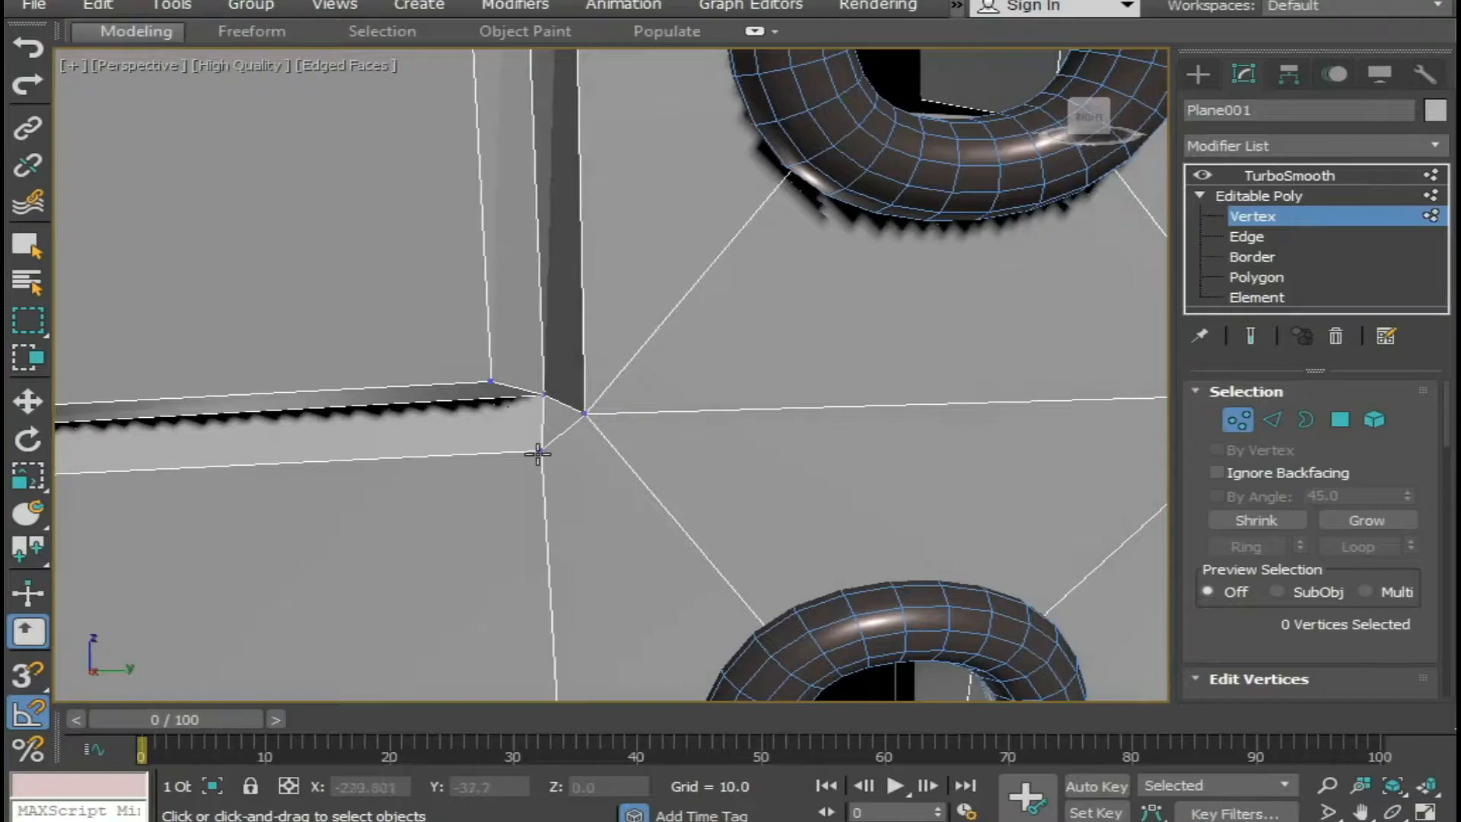
# Try target-welding the seam's outer corner vertex onto the lower seam vertex, and undo that weld.
pyautogui.click(542, 447)
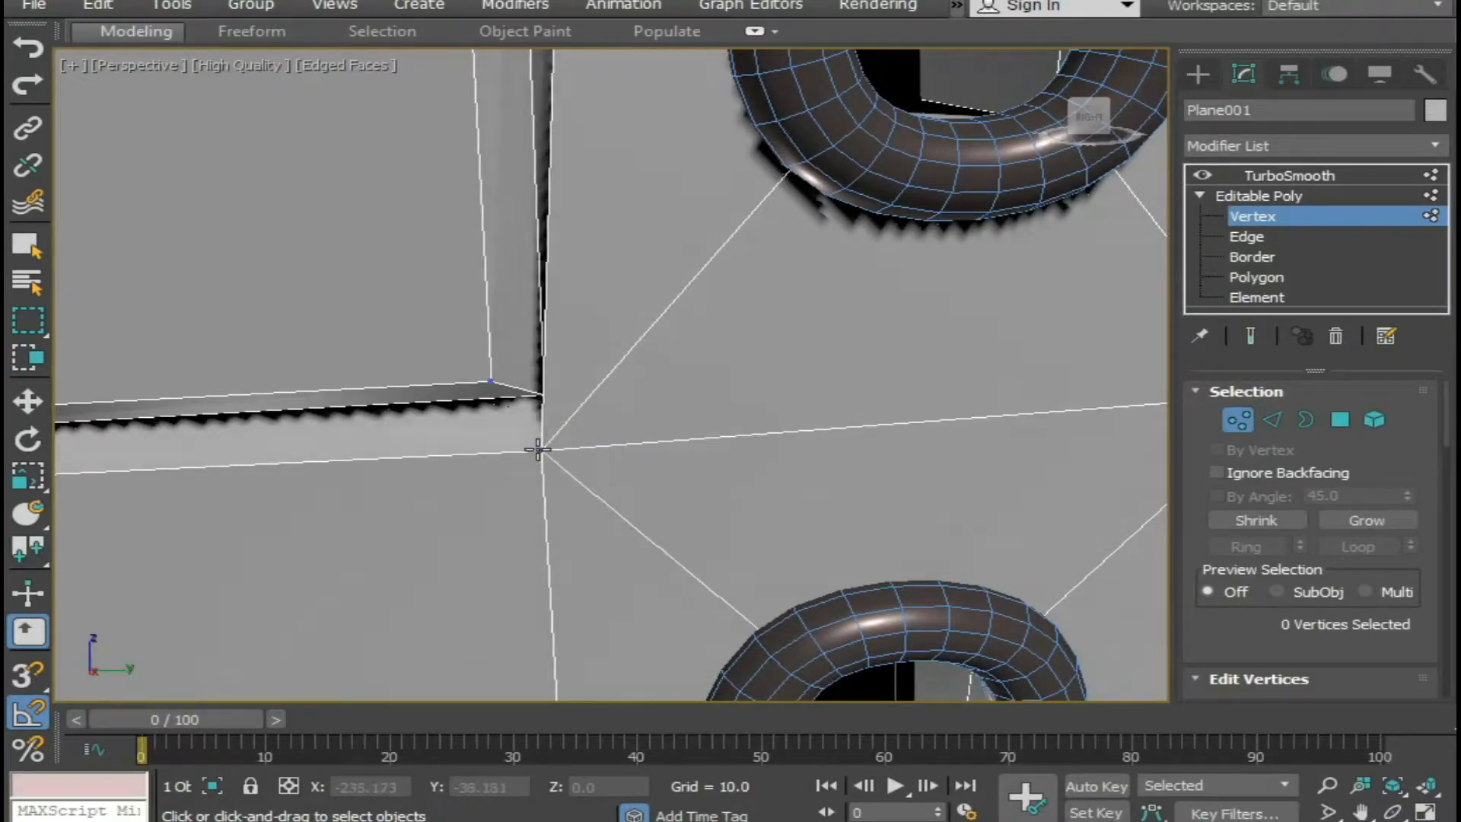
pyautogui.scroll(-4, 558, 455)
pyautogui.keyDown('alt'); pyautogui.moveTo(559, 455); pyautogui.dragTo(622, 463, button='middle'); pyautogui.keyUp('alt')
pyautogui.hotkey('ctrl', 'z')
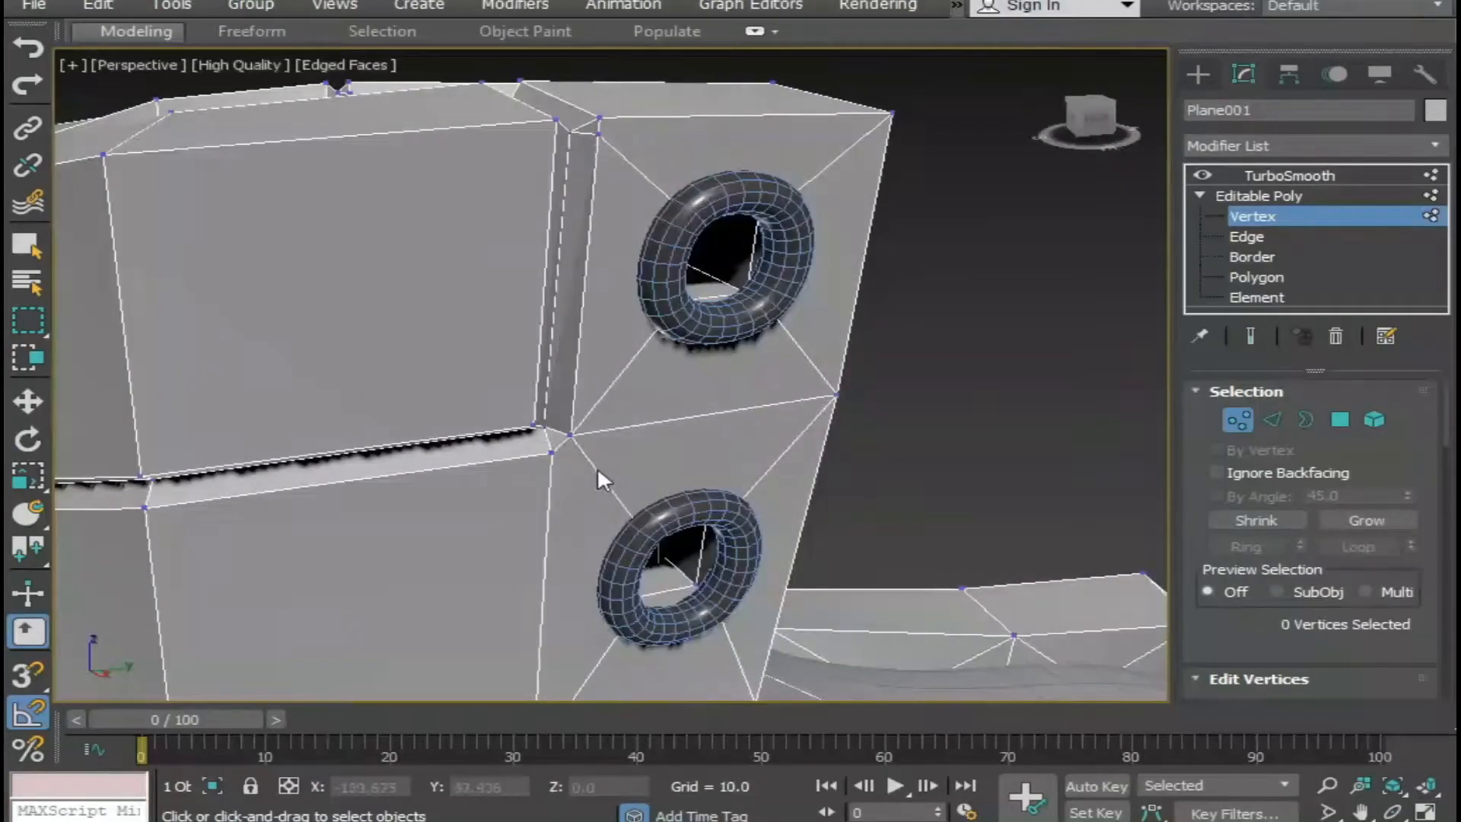
# Target-weld the lower seam vertex onto the outer corner vertex beside the eyelets.
pyautogui.scroll(2, 552, 453)
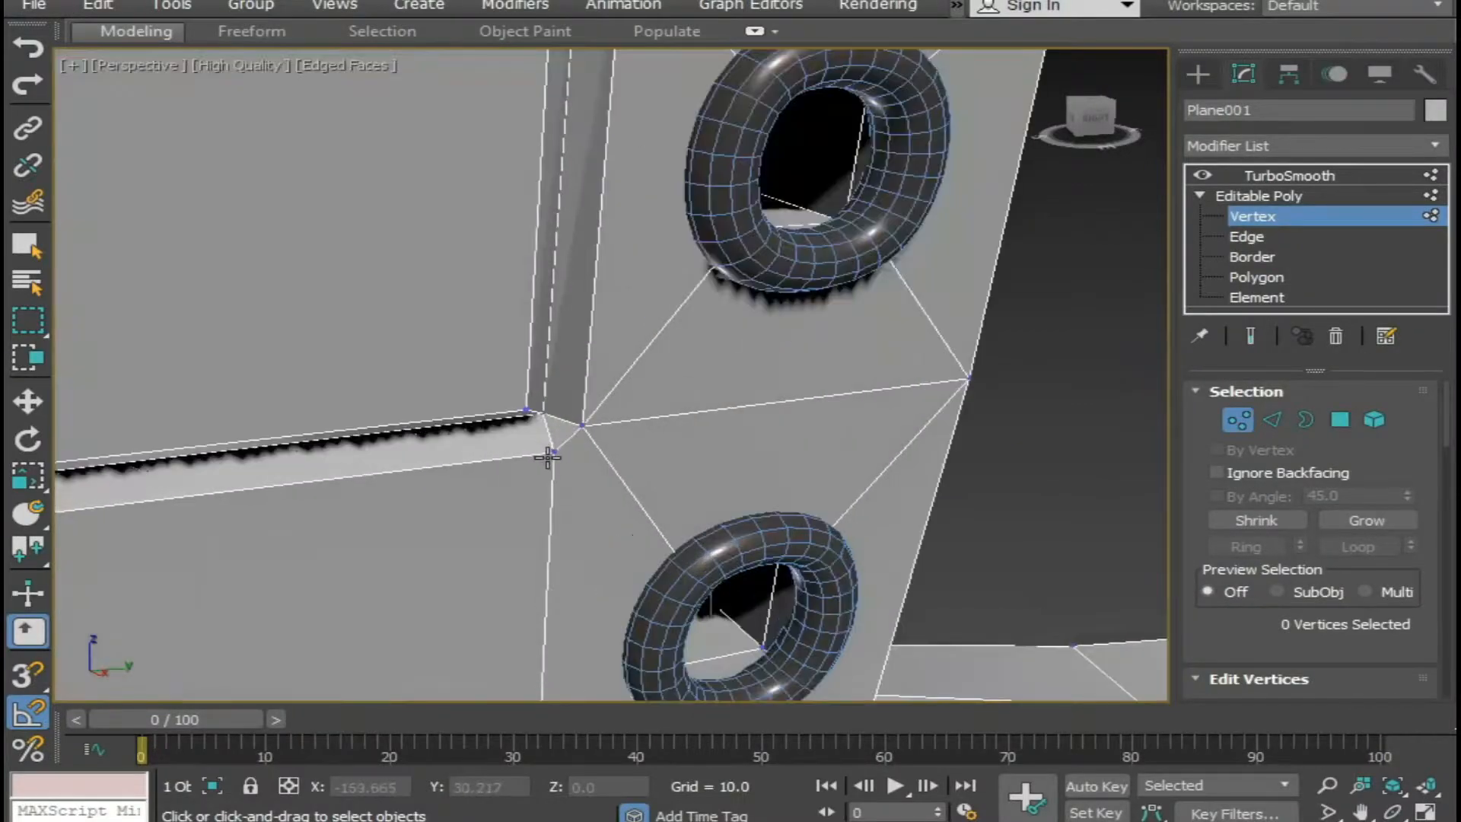
pyautogui.click(581, 426)
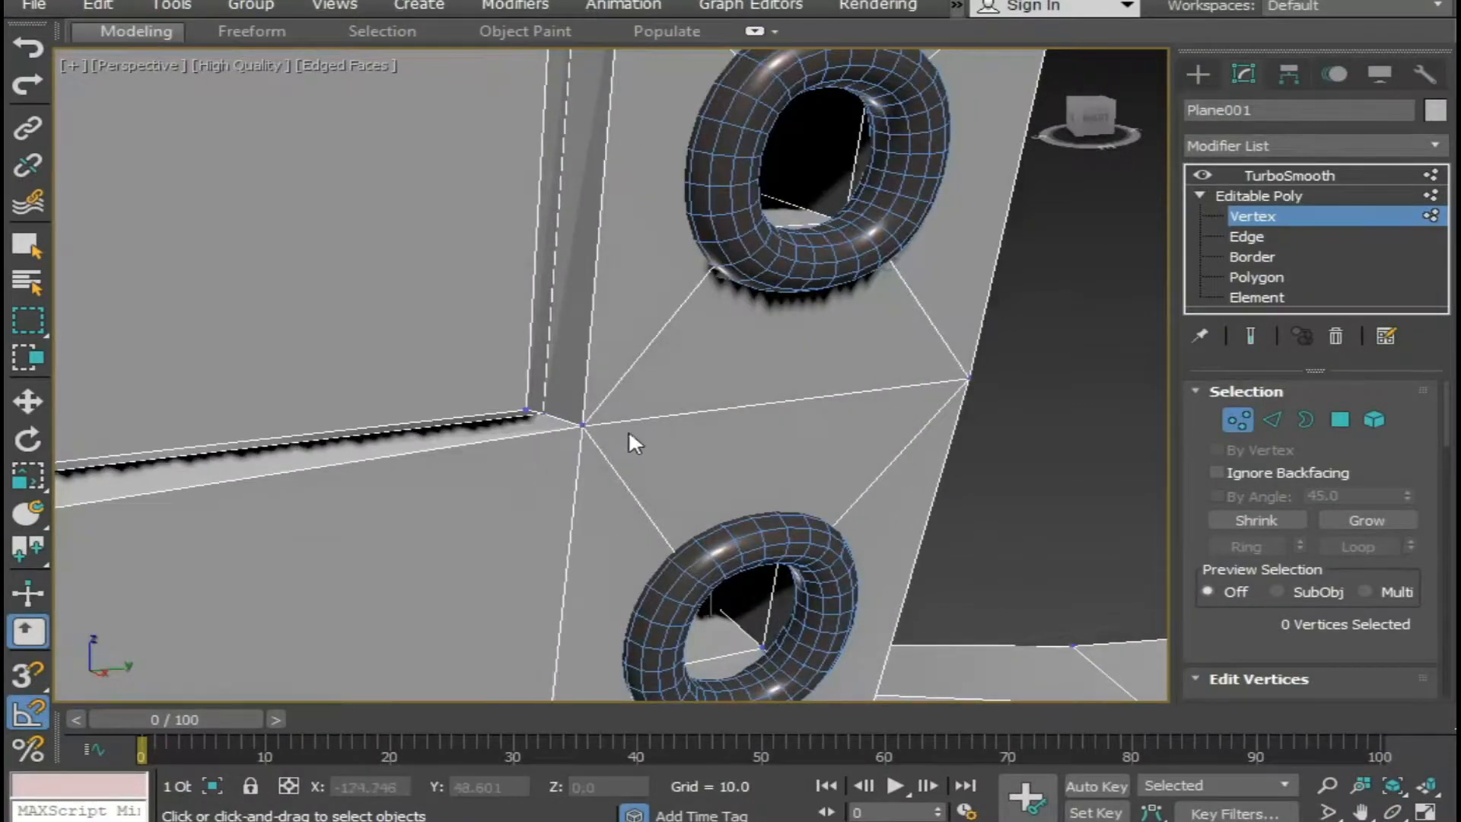
# Check the top corner of the outer collar seam beside the upper eyelet, and isolate the boot mesh.
pyautogui.scroll(-4, 536, 448)
pyautogui.keyDown('alt'); pyautogui.moveTo(536, 448); pyautogui.dragTo(460, 437, button='middle'); pyautogui.keyUp('alt')
pyautogui.moveTo(460, 438); pyautogui.dragTo(460, 481, button='middle')
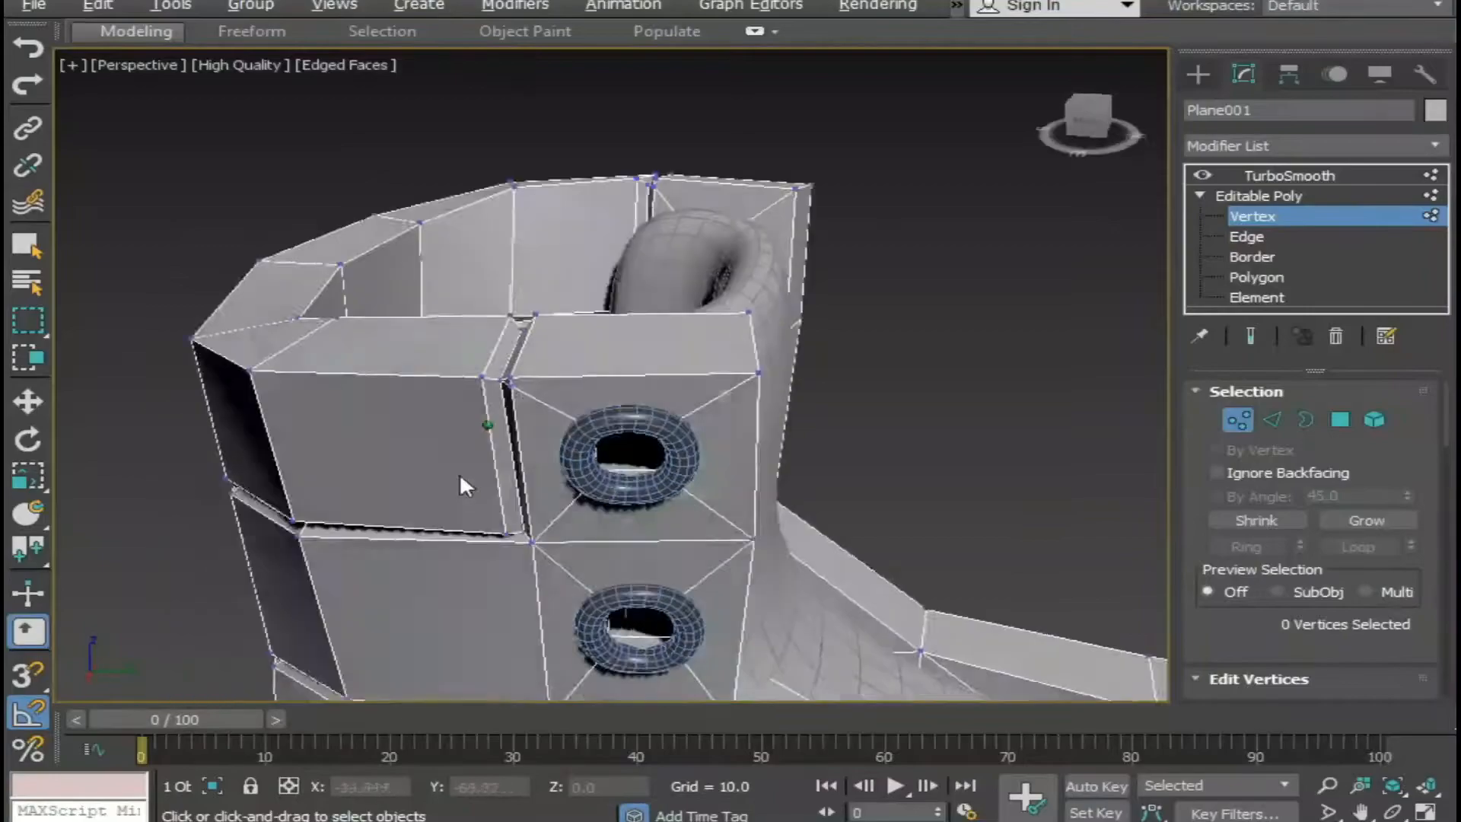
pyautogui.scroll(5, 521, 355)
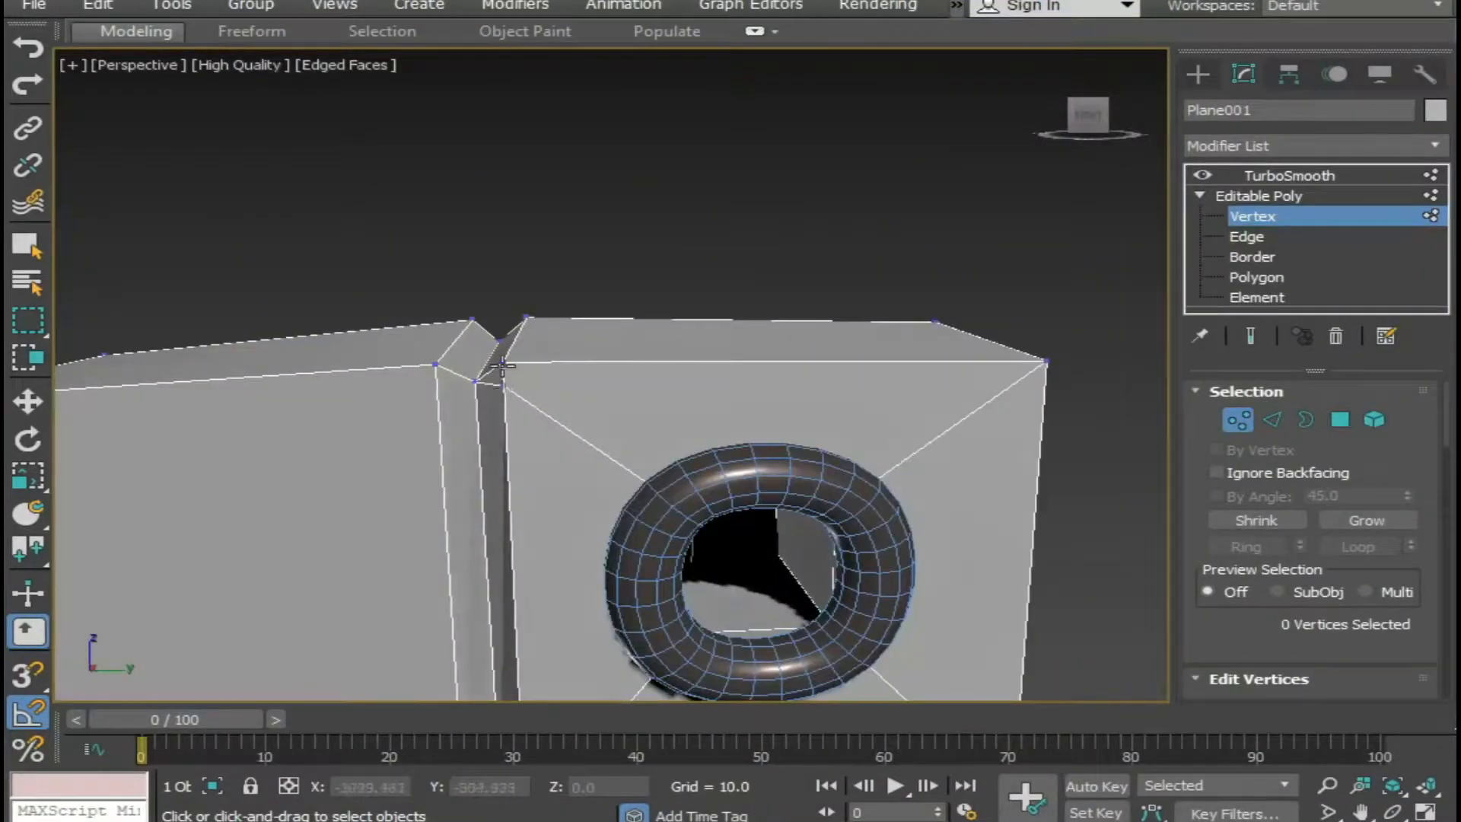
pyautogui.scroll(-3, 503, 368)
pyautogui.keyDown('alt'); pyautogui.moveTo(532, 408); pyautogui.dragTo(523, 333, button='middle'); pyautogui.keyUp('alt')
pyautogui.hotkey('alt', 'q')
# On the inner face of the collar, target-weld the stray vertex below the seam's top corner onto the corner vertex.
pyautogui.scroll(3, 576, 390)
pyautogui.scroll(2, 511, 235)
pyautogui.scroll(3, 539, 340)
pyautogui.scroll(2, 505, 182)
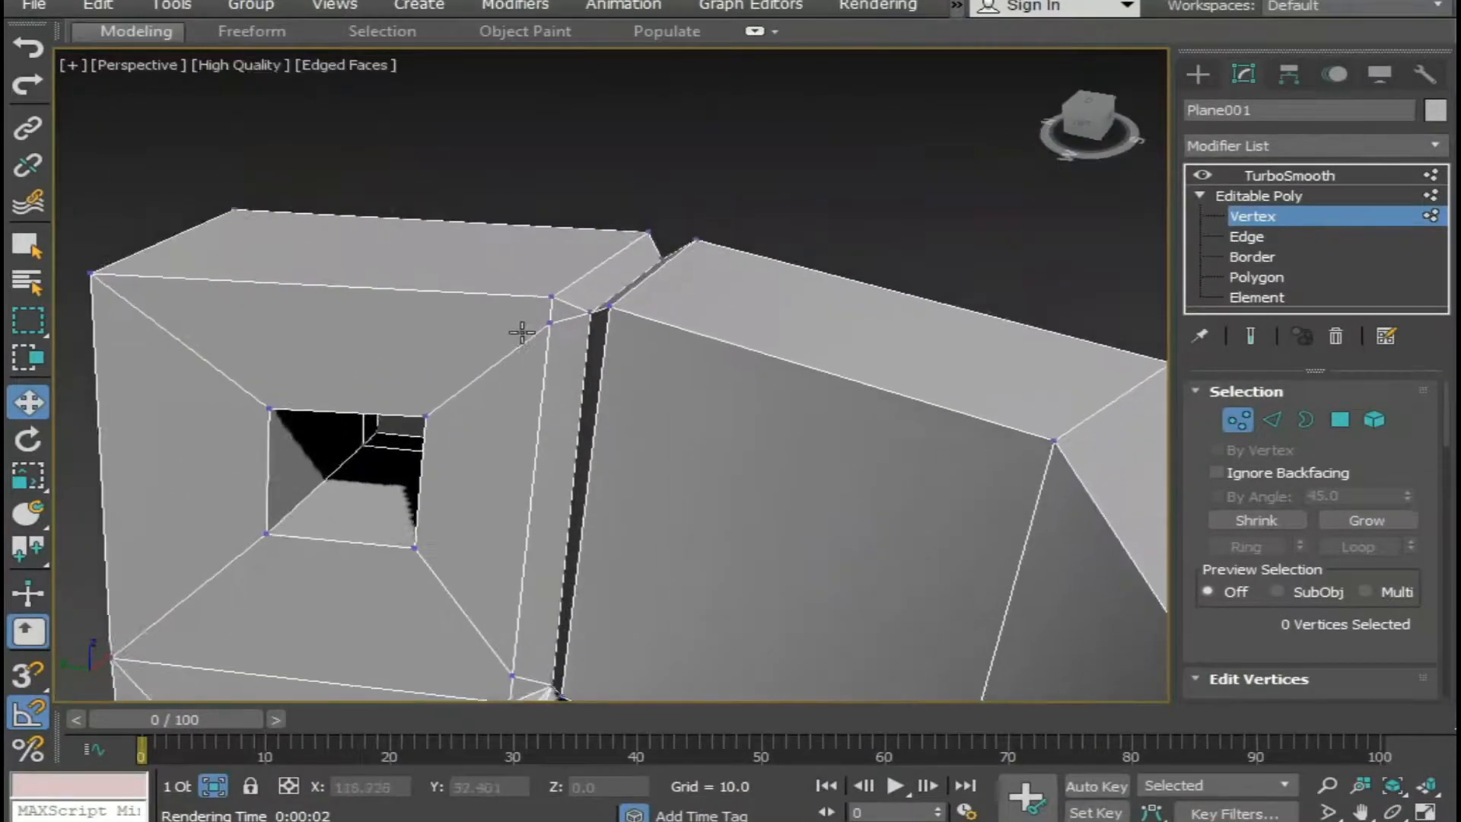
pyautogui.scroll(2, 522, 332)
pyautogui.rightClick(571, 294)
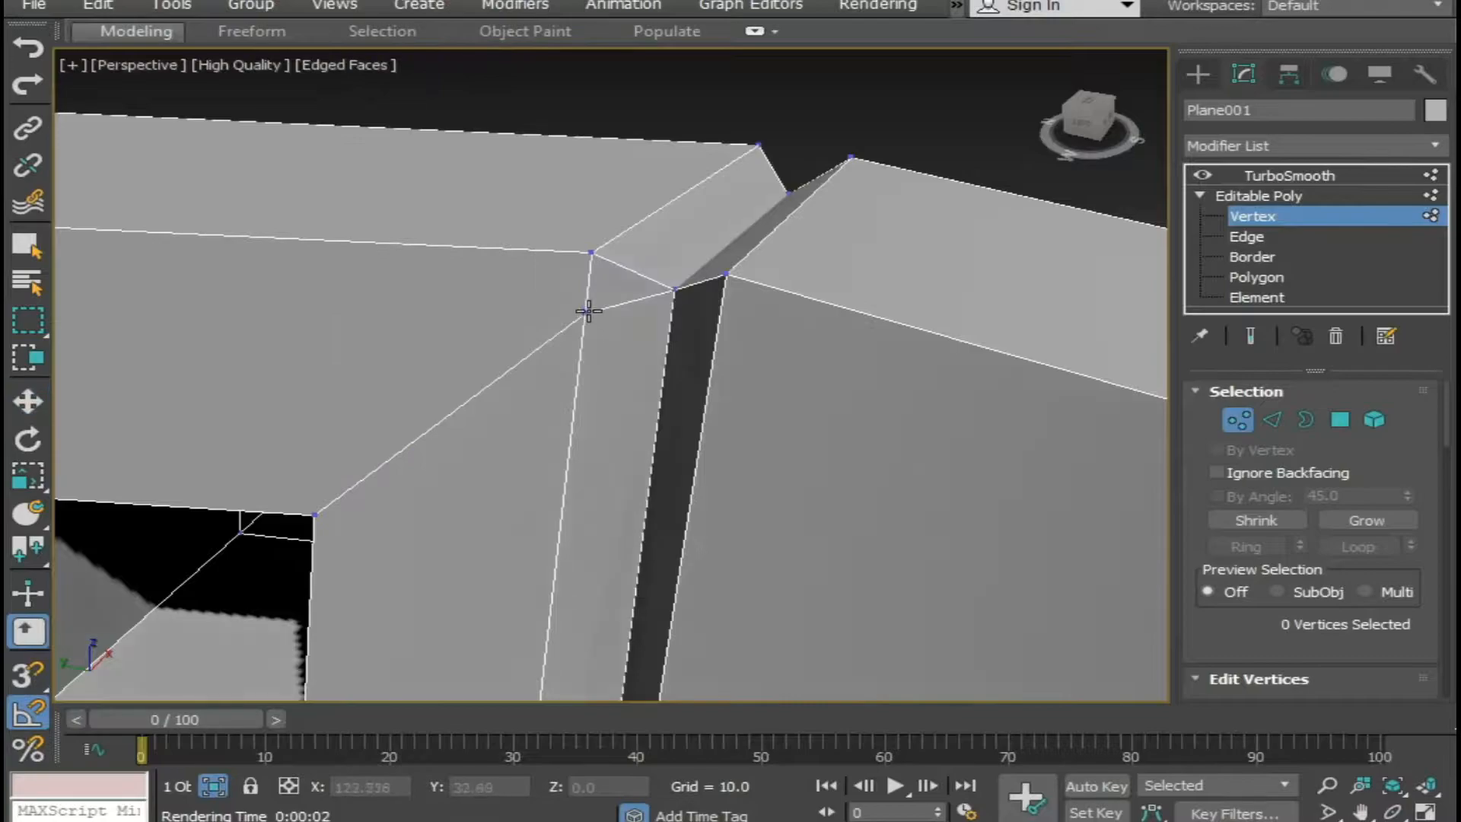
pyautogui.click(588, 257)
# Target-weld the stray vertices at the lower corner of the same inner seam onto the vertex between the eyelet holes.
pyautogui.scroll(-4, 644, 510)
pyautogui.keyDown('alt'); pyautogui.moveTo(644, 510); pyautogui.dragTo(555, 502, button='middle'); pyautogui.keyUp('alt')
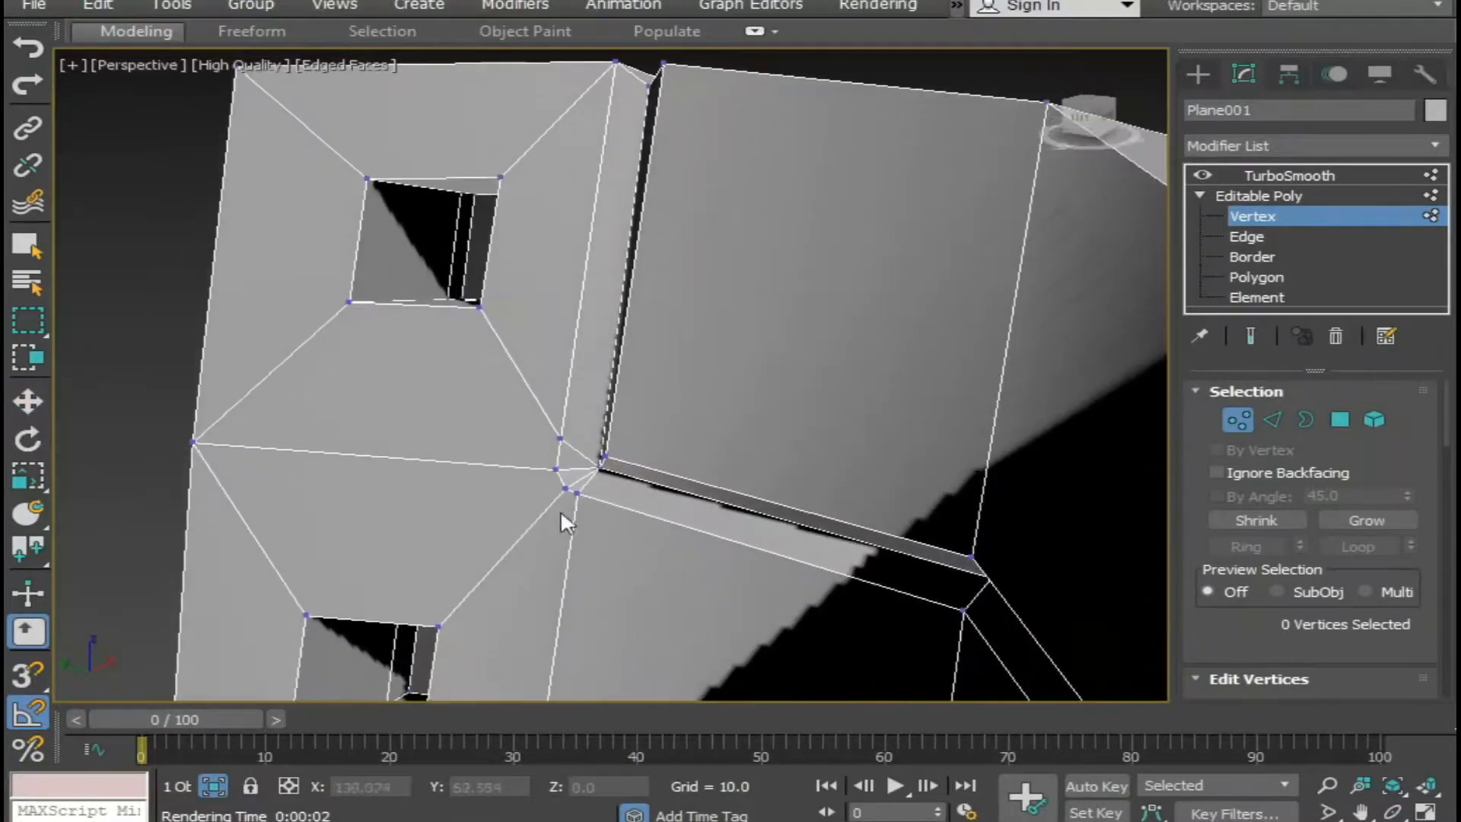
pyautogui.scroll(4, 555, 503)
pyautogui.click(590, 456)
pyautogui.click(561, 441)
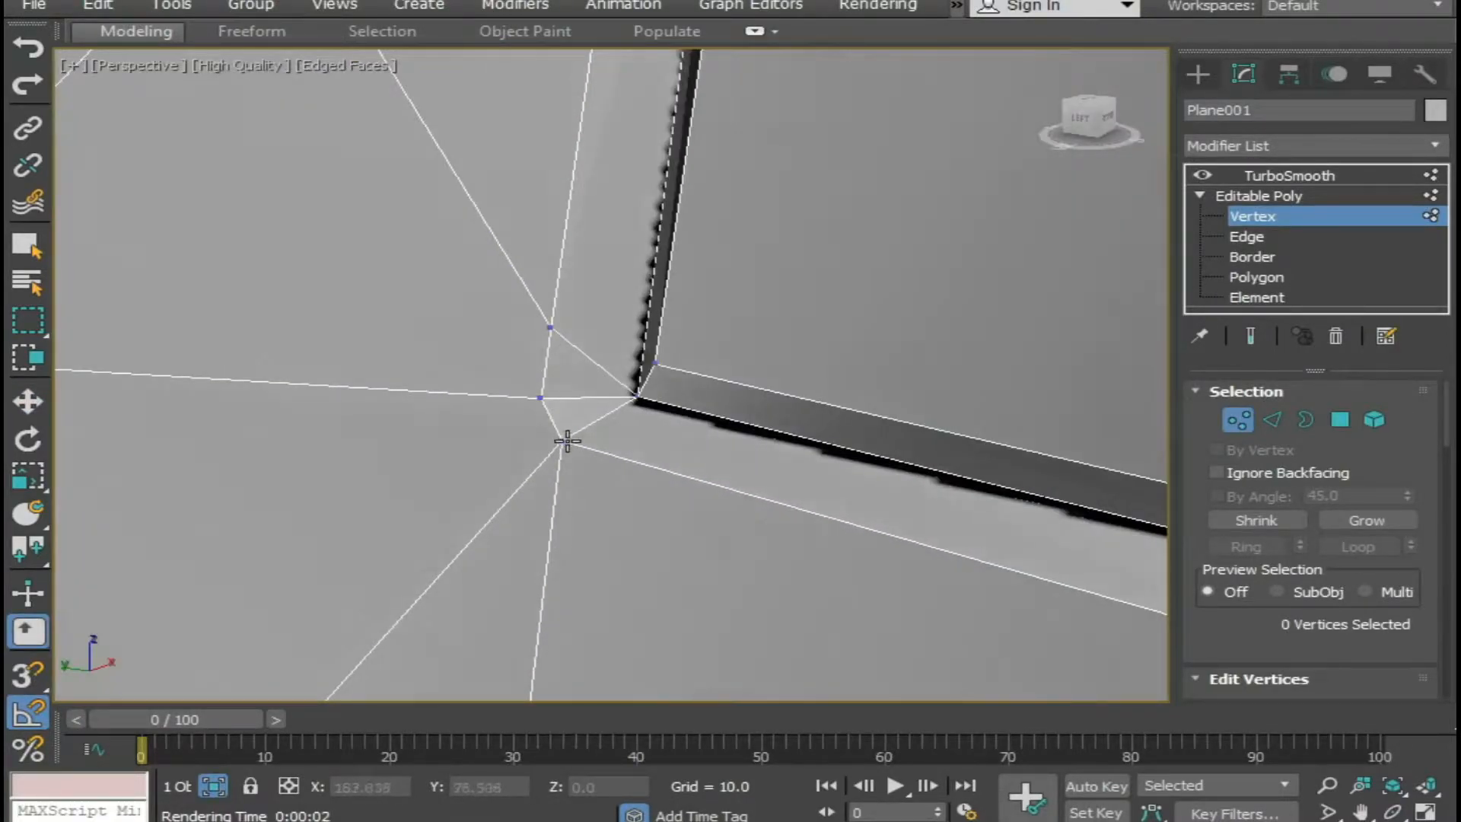
pyautogui.click(539, 396)
# On the opposite inner side of the collar, target-weld the stray vertices above and below the seam's lower corner onto the corner vertex.
pyautogui.scroll(-4, 539, 397)
pyautogui.moveTo(659, 488); pyautogui.dragTo(519, 628, button='middle')
pyautogui.keyDown('alt'); pyautogui.moveTo(518, 628); pyautogui.dragTo(659, 514, button='middle'); pyautogui.keyUp('alt')
pyautogui.scroll(-4, 701, 505)
pyautogui.scroll(2, 975, 528)
pyautogui.scroll(2, 596, 473)
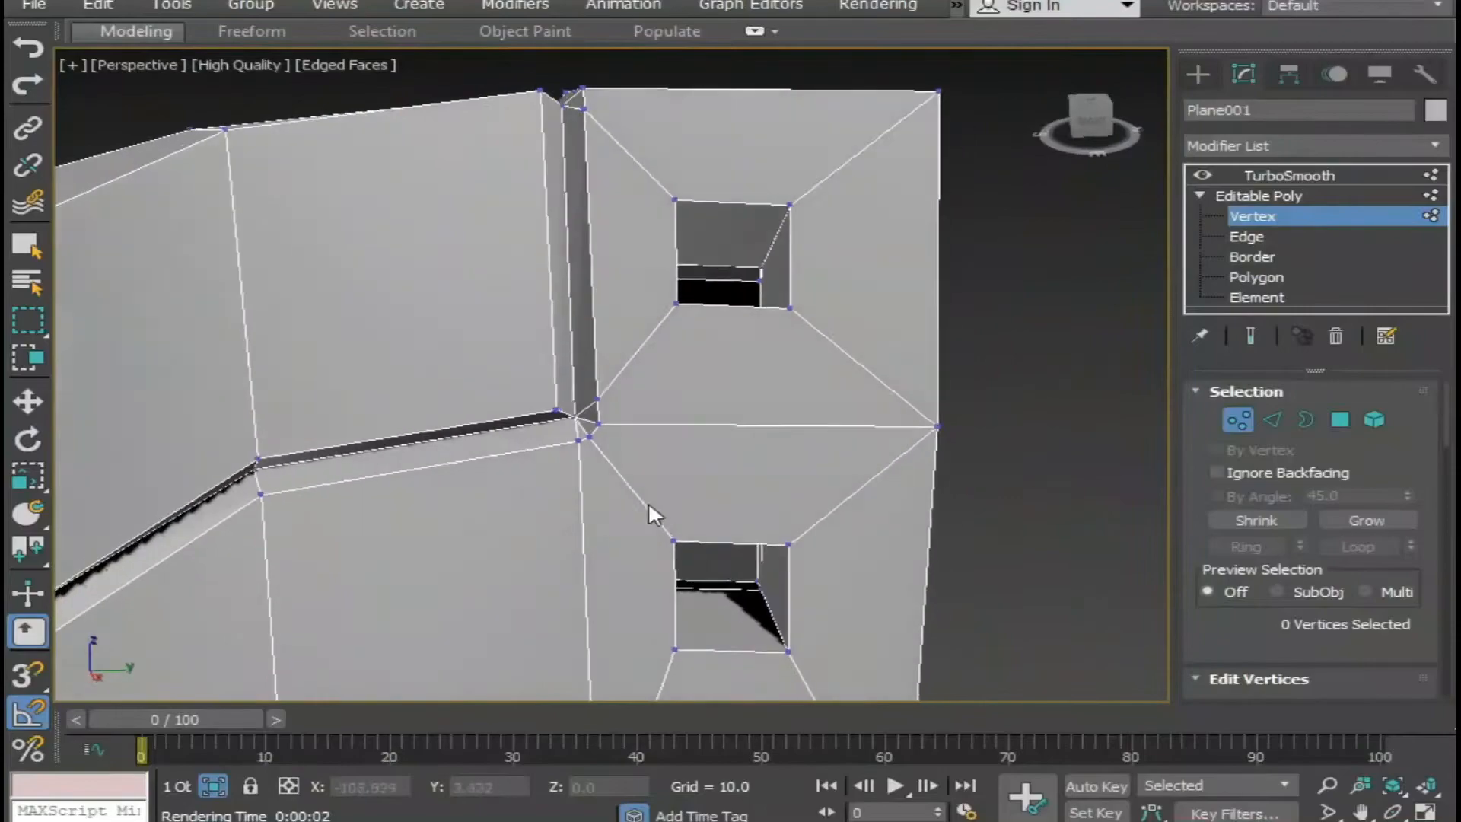
pyautogui.scroll(3, 659, 524)
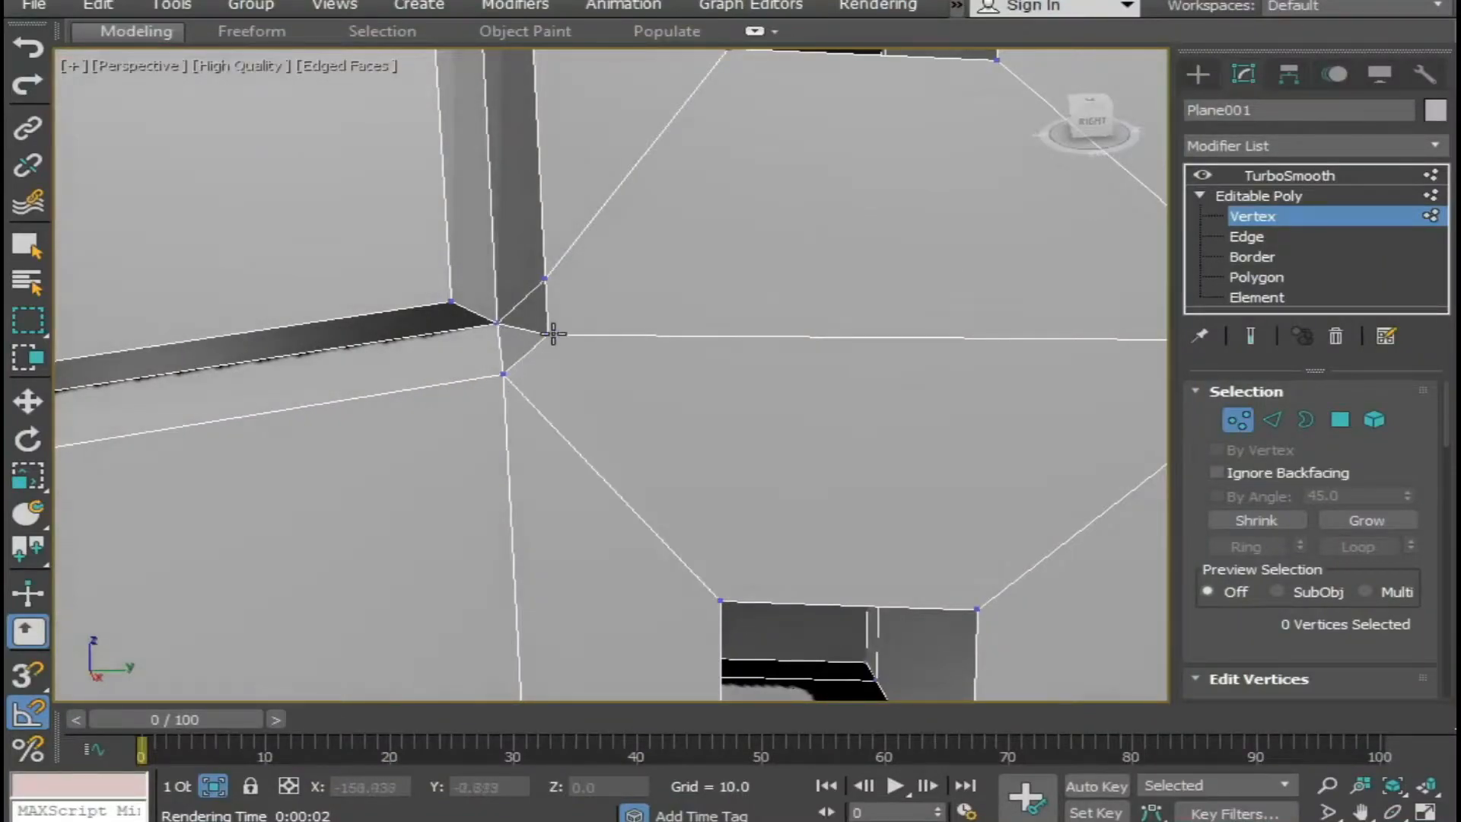
pyautogui.press('w')
pyautogui.click(543, 279)
pyautogui.rightClick(520, 311)
pyautogui.click(466, 466)
pyautogui.click(542, 338)
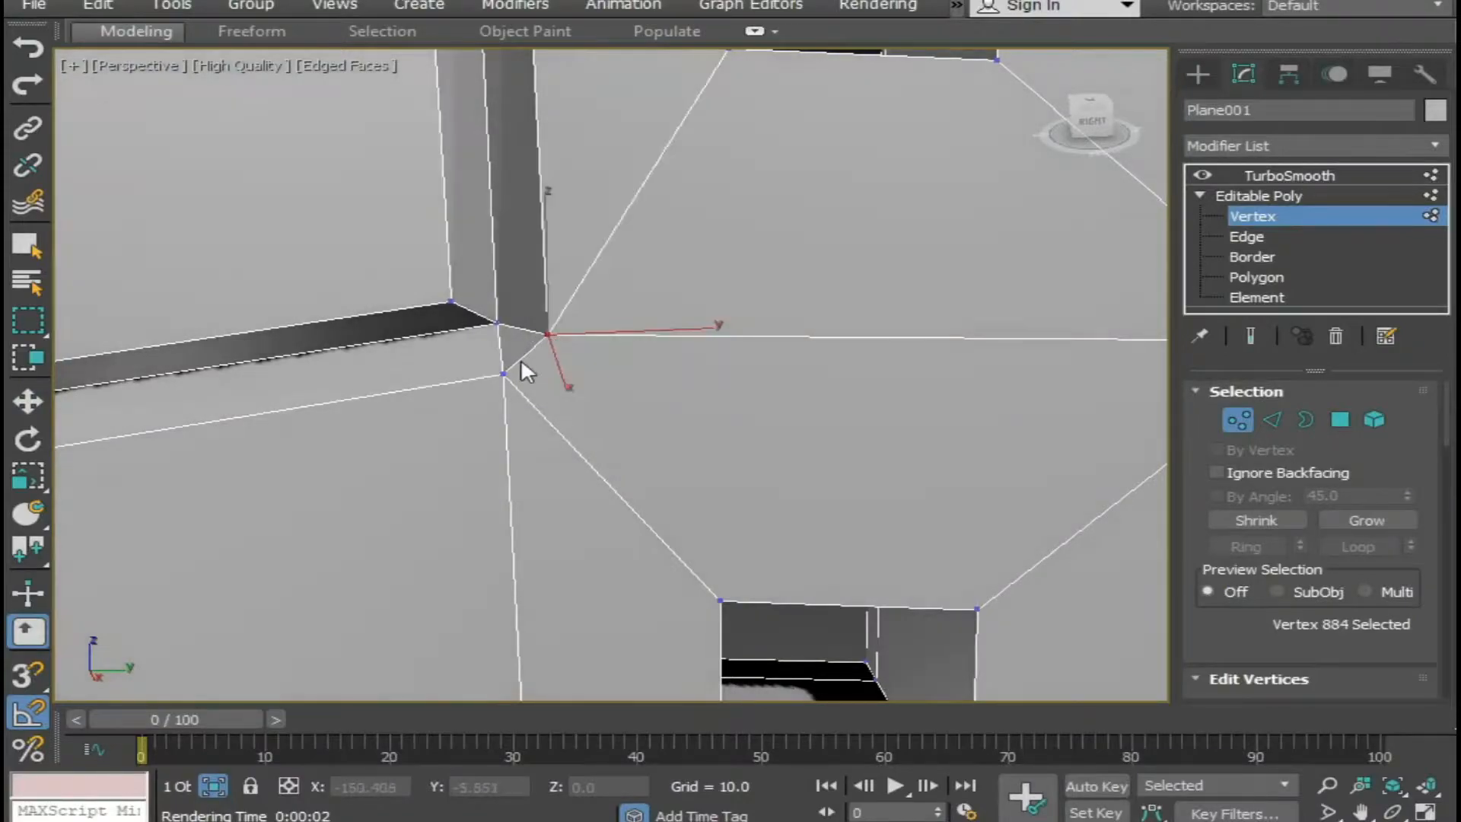
pyautogui.click(548, 333)
# Target-weld the stray vertex at the top of this inner collar seam onto the top corner vertex.
pyautogui.scroll(-6, 544, 390)
pyautogui.moveTo(404, 423); pyautogui.dragTo(567, 449, button='middle')
pyautogui.scroll(4, 502, 409)
pyautogui.moveTo(399, 455); pyautogui.dragTo(403, 533, button='middle')
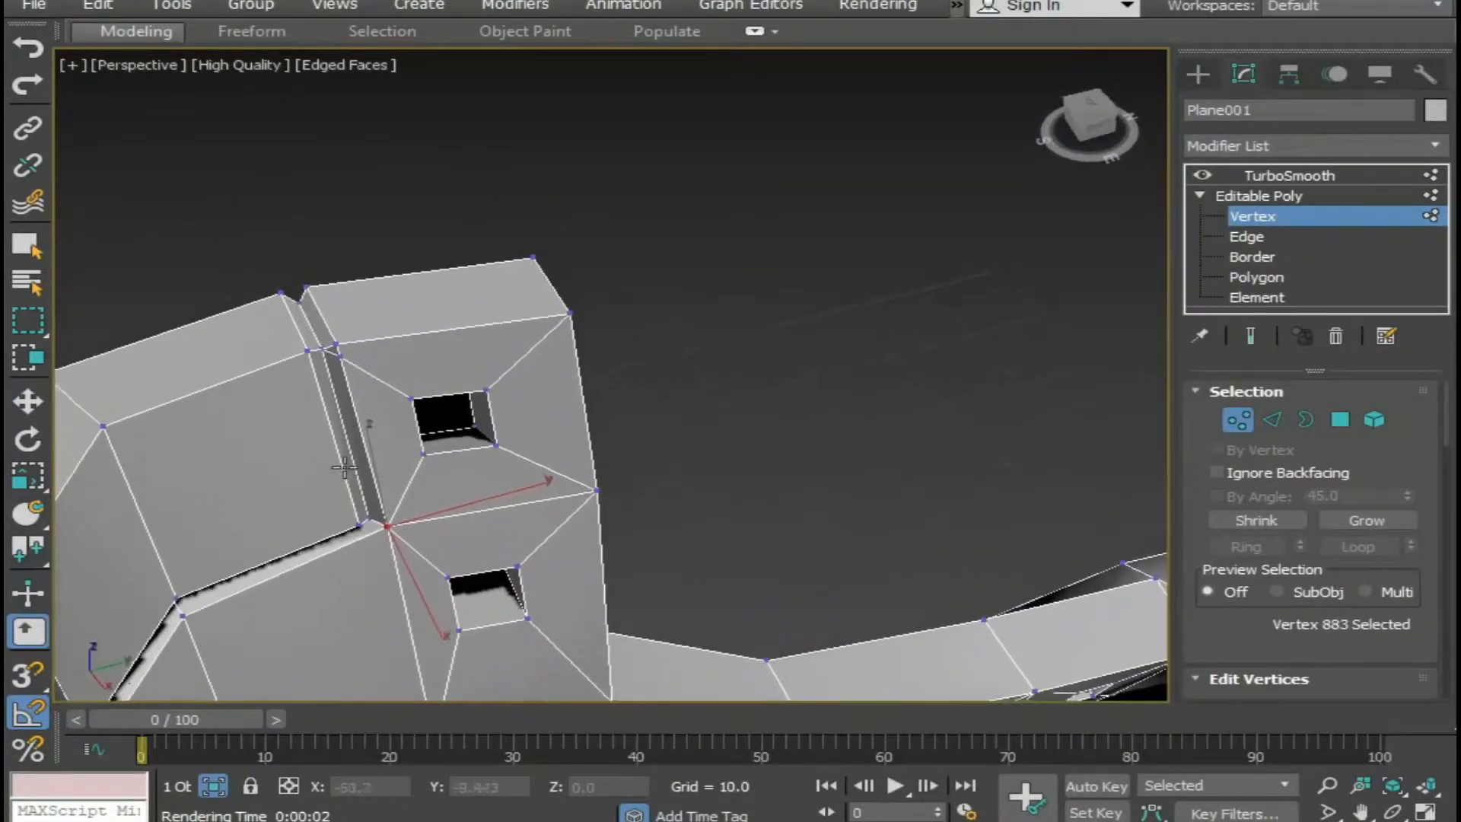
pyautogui.scroll(4, 366, 396)
pyautogui.scroll(-4, 299, 283)
pyautogui.keyDown('alt'); pyautogui.moveTo(487, 415); pyautogui.dragTo(403, 445, button='middle'); pyautogui.keyUp('alt')
pyautogui.moveTo(404, 445); pyautogui.dragTo(602, 450, button='middle')
pyautogui.scroll(4, 541, 277)
pyautogui.keyDown('alt'); pyautogui.moveTo(541, 277); pyautogui.dragTo(1001, 449, button='middle'); pyautogui.keyUp('alt')
# On the boot's left outer side, target-weld the remaining stray vertices at the collar seam's lower corner and top corner.
pyautogui.scroll(-4, 777, 520)
pyautogui.keyDown('alt'); pyautogui.moveTo(814, 505); pyautogui.dragTo(920, 479, button='middle'); pyautogui.keyUp('alt')
pyautogui.scroll(5, 397, 427)
pyautogui.moveTo(497, 470); pyautogui.dragTo(527, 359, button='middle')
pyautogui.scroll(3, 493, 533)
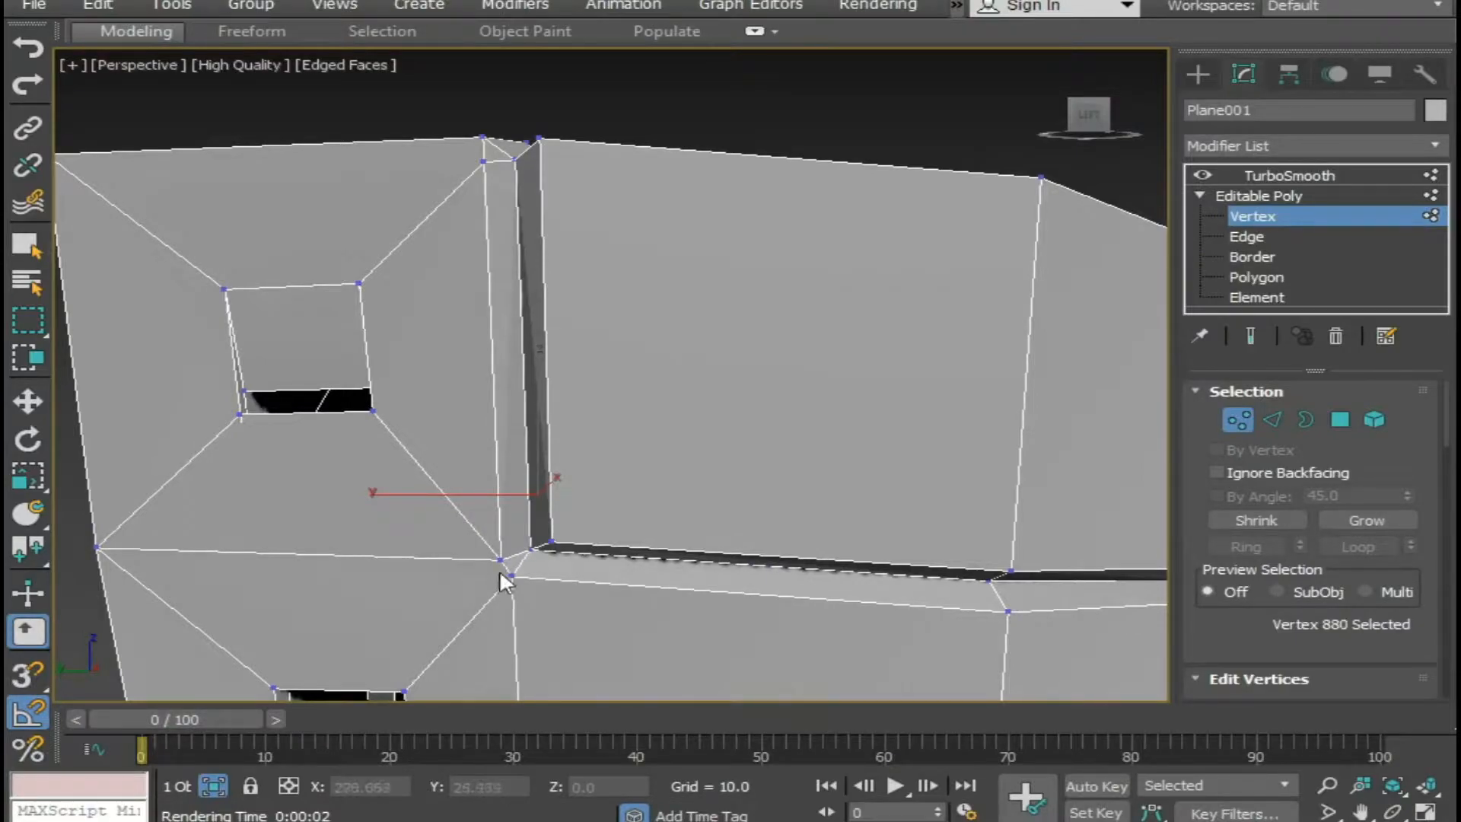
pyautogui.click(501, 565)
pyautogui.scroll(-4, 503, 563)
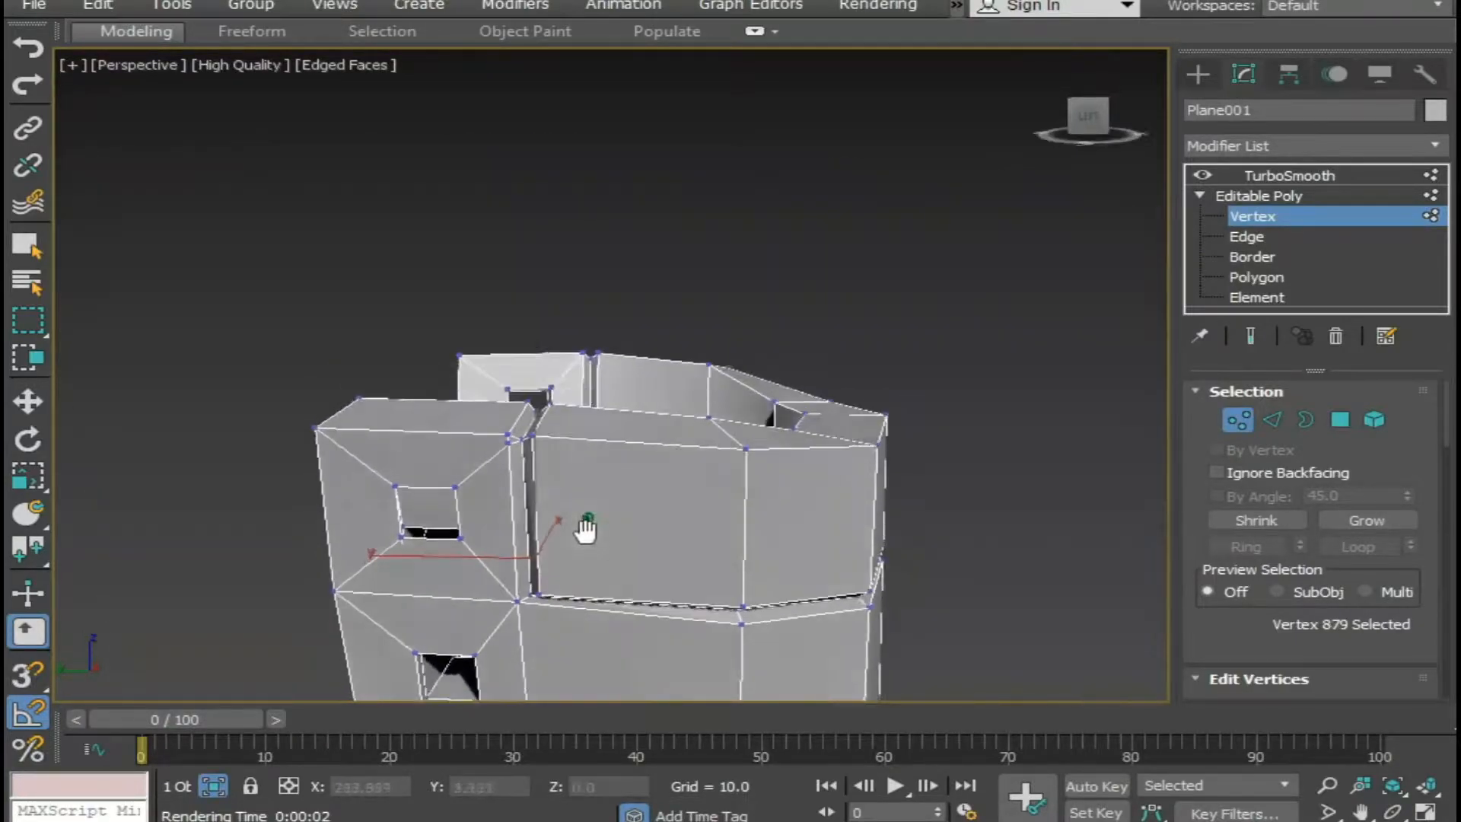
pyautogui.click(528, 455)
# Return to the TurboSmooth level, deselect the boot and examine the smoothed collar seam around the eyelet holes.
pyautogui.scroll(-4, 533, 463)
pyautogui.keyDown('alt'); pyautogui.moveTo(653, 492); pyautogui.dragTo(707, 499, button='middle'); pyautogui.keyUp('alt')
pyautogui.scroll(4, 498, 505)
pyautogui.keyDown('alt'); pyautogui.moveTo(502, 513); pyautogui.dragTo(698, 561, button='middle'); pyautogui.keyUp('alt')
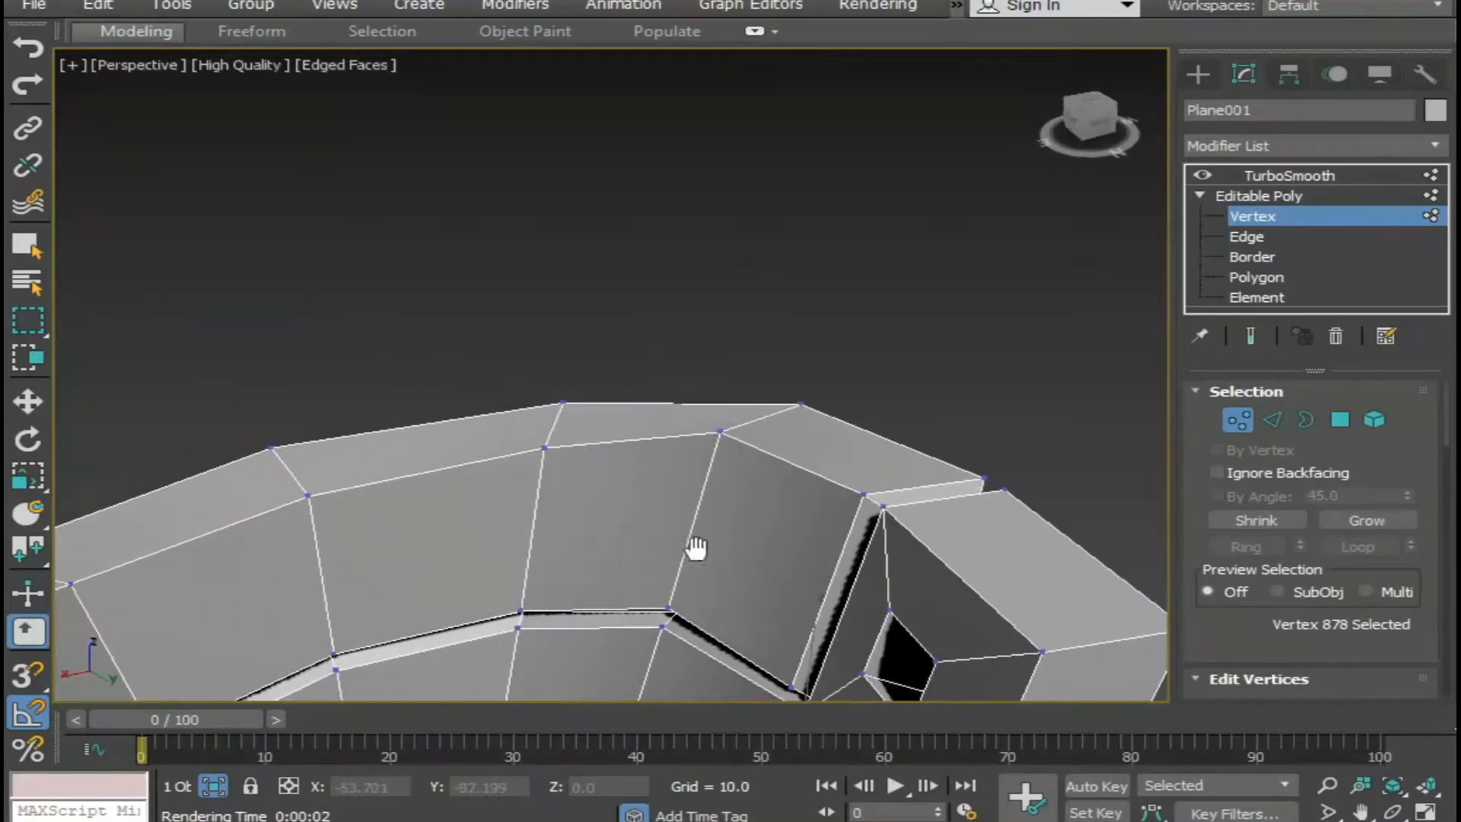
pyautogui.scroll(3, 655, 437)
pyautogui.click(1306, 175)
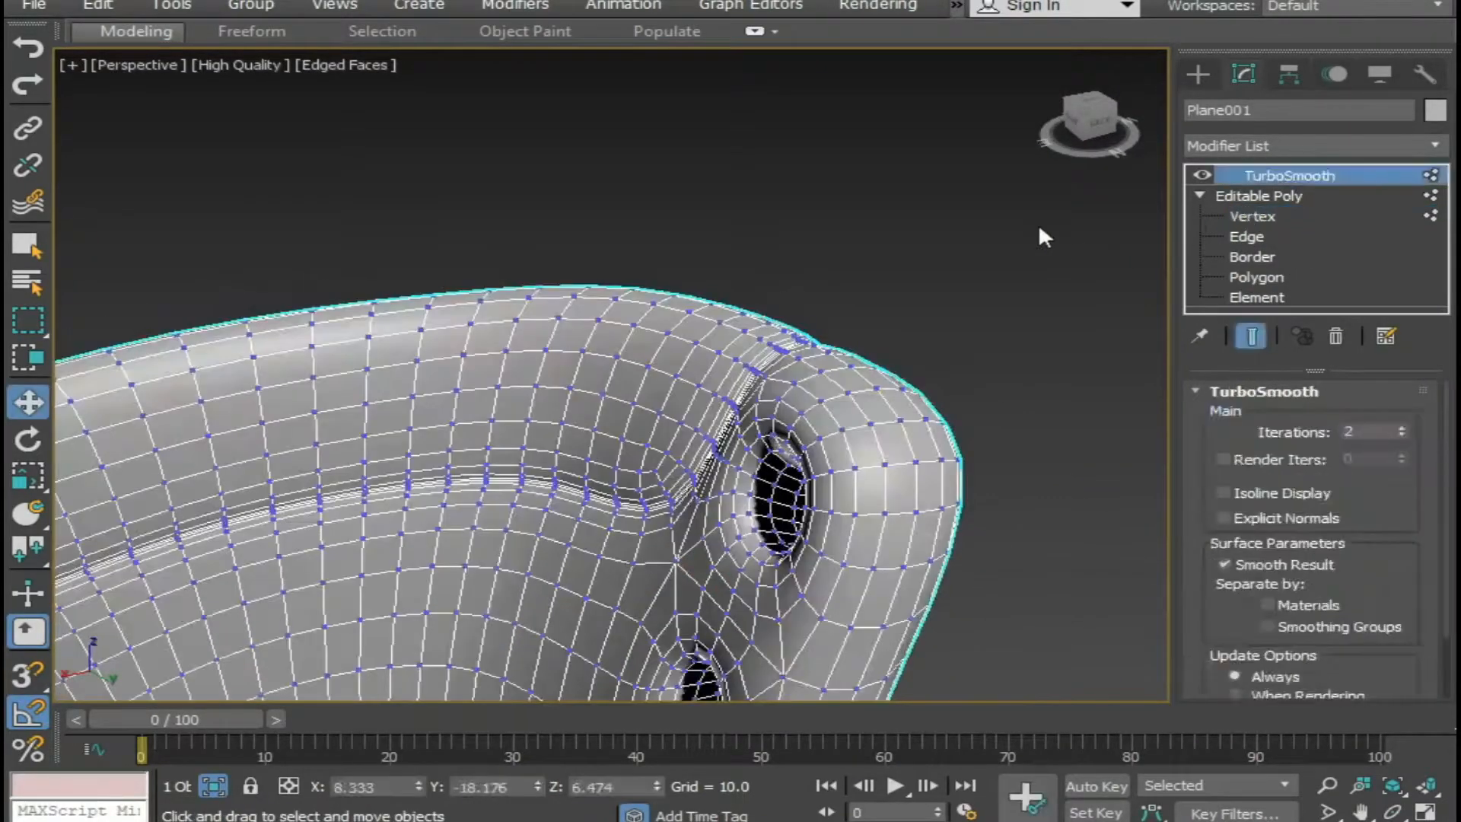
pyautogui.click(1020, 240)
pyautogui.scroll(-5, 838, 414)
pyautogui.keyDown('alt'); pyautogui.moveTo(837, 414); pyautogui.dragTo(1001, 448, button='middle'); pyautogui.keyUp('alt')
pyautogui.scroll(5, 907, 444)
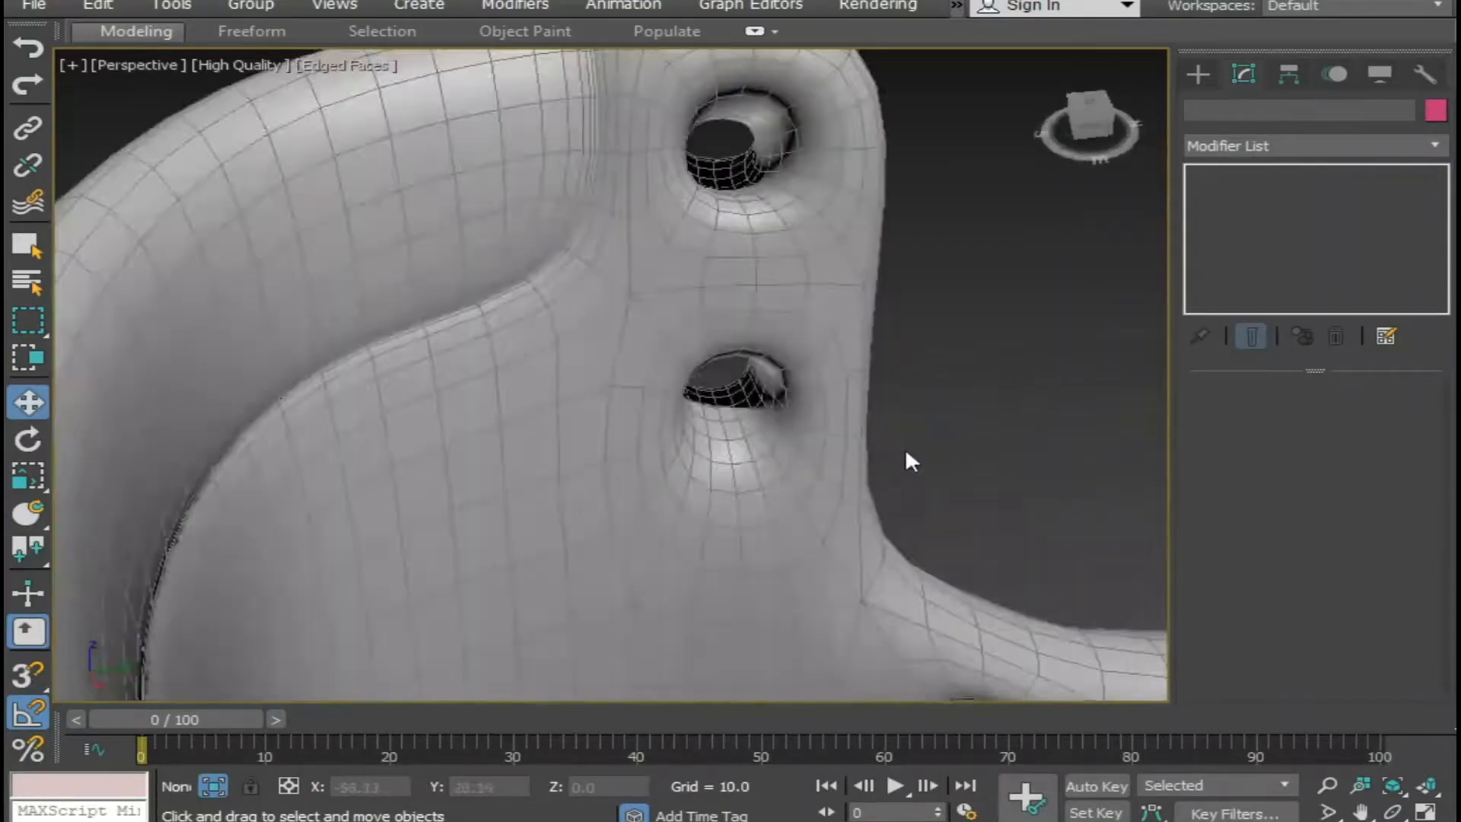
# Turn off edged faces in the viewport and end the isolation of the boot mesh.
pyautogui.scroll(-4, 901, 449)
pyautogui.moveTo(865, 462)
pyautogui.keyDown('alt'); pyautogui.mouseDown(button='middle')
pyautogui.moveTo(796, 401)
pyautogui.moveTo(797, 434)
pyautogui.moveTo(687, 483)
pyautogui.moveTo(913, 469)
pyautogui.mouseUp(button='middle'); pyautogui.keyUp('alt')
pyautogui.scroll(-4, 798, 432)
pyautogui.press('F4')
pyautogui.rightClick(915, 468)
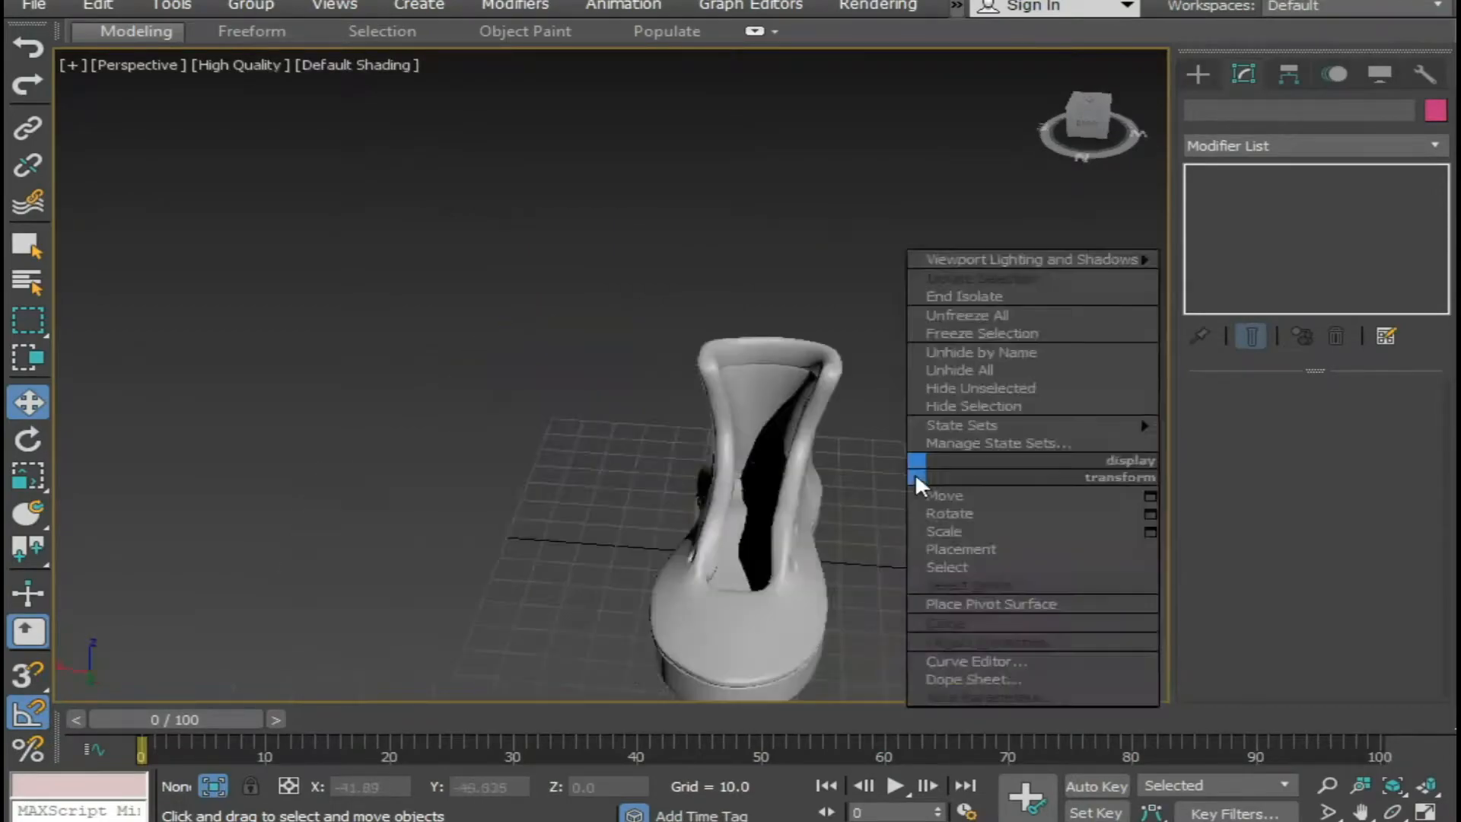
pyautogui.click(1003, 294)
# Render the perspective view of the whole boot, suppress and continue past the Missing Map Coordinates warning, and close the render.
pyautogui.scroll(-5, 851, 476)
pyautogui.keyDown('alt'); pyautogui.moveTo(641, 511); pyautogui.dragTo(818, 568, button='middle'); pyautogui.keyUp('alt')
pyautogui.scroll(4, 787, 527)
pyautogui.scroll(-3, 857, 513)
pyautogui.scroll(-3, 965, 538)
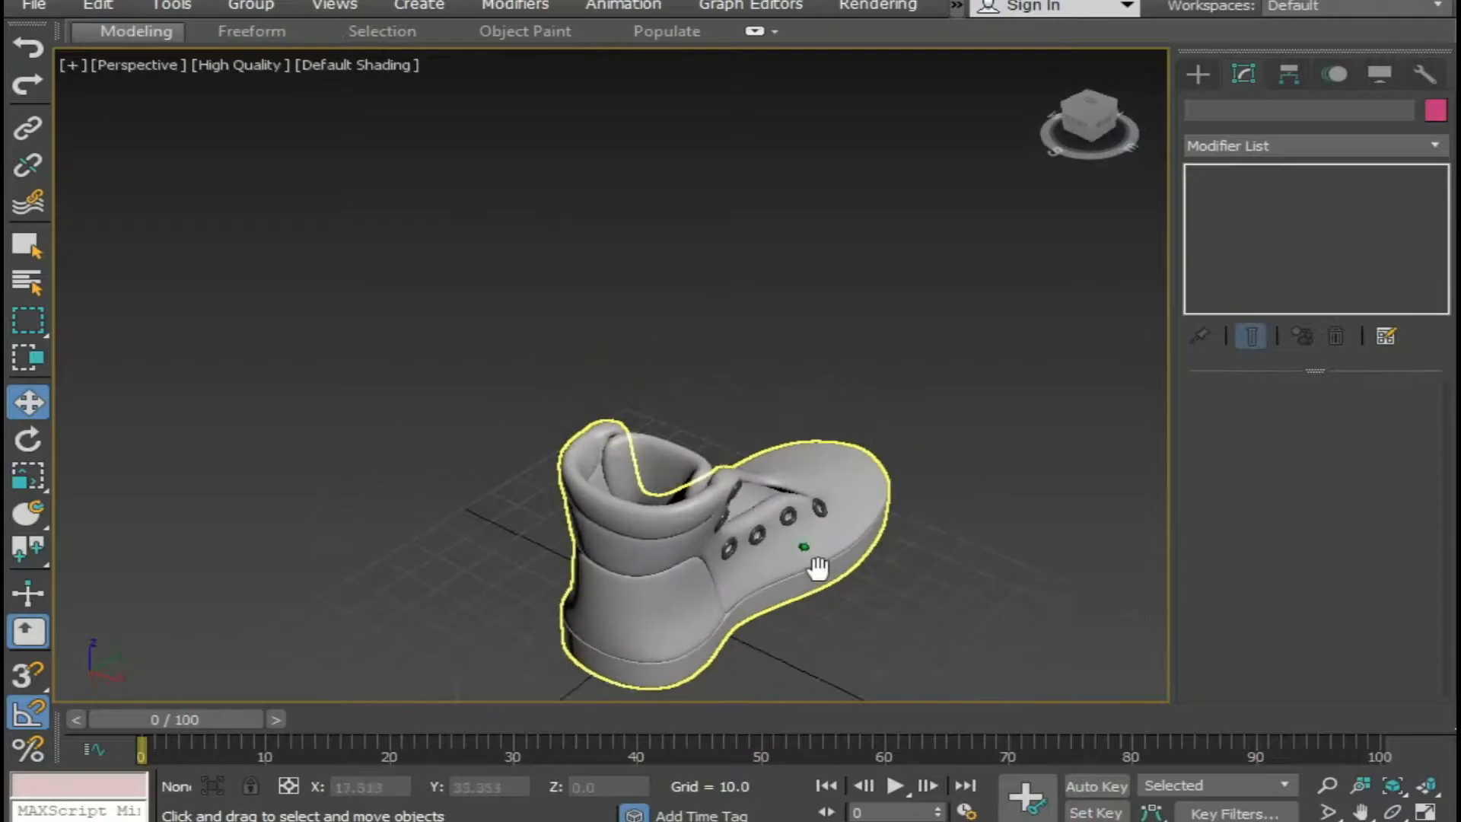
pyautogui.hotkey('shift', 'q')
pyautogui.click(723, 578)
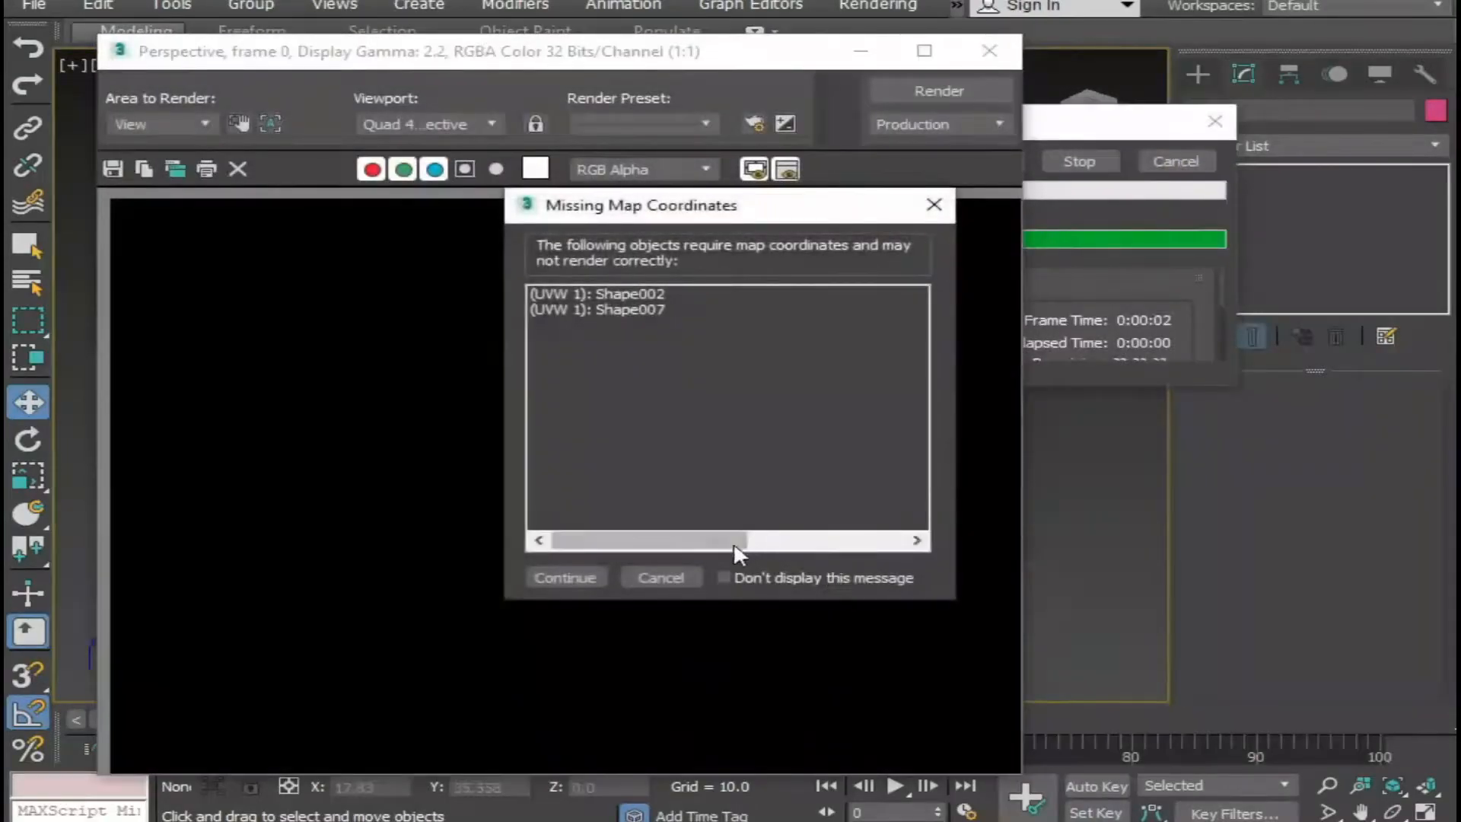
pyautogui.click(537, 576)
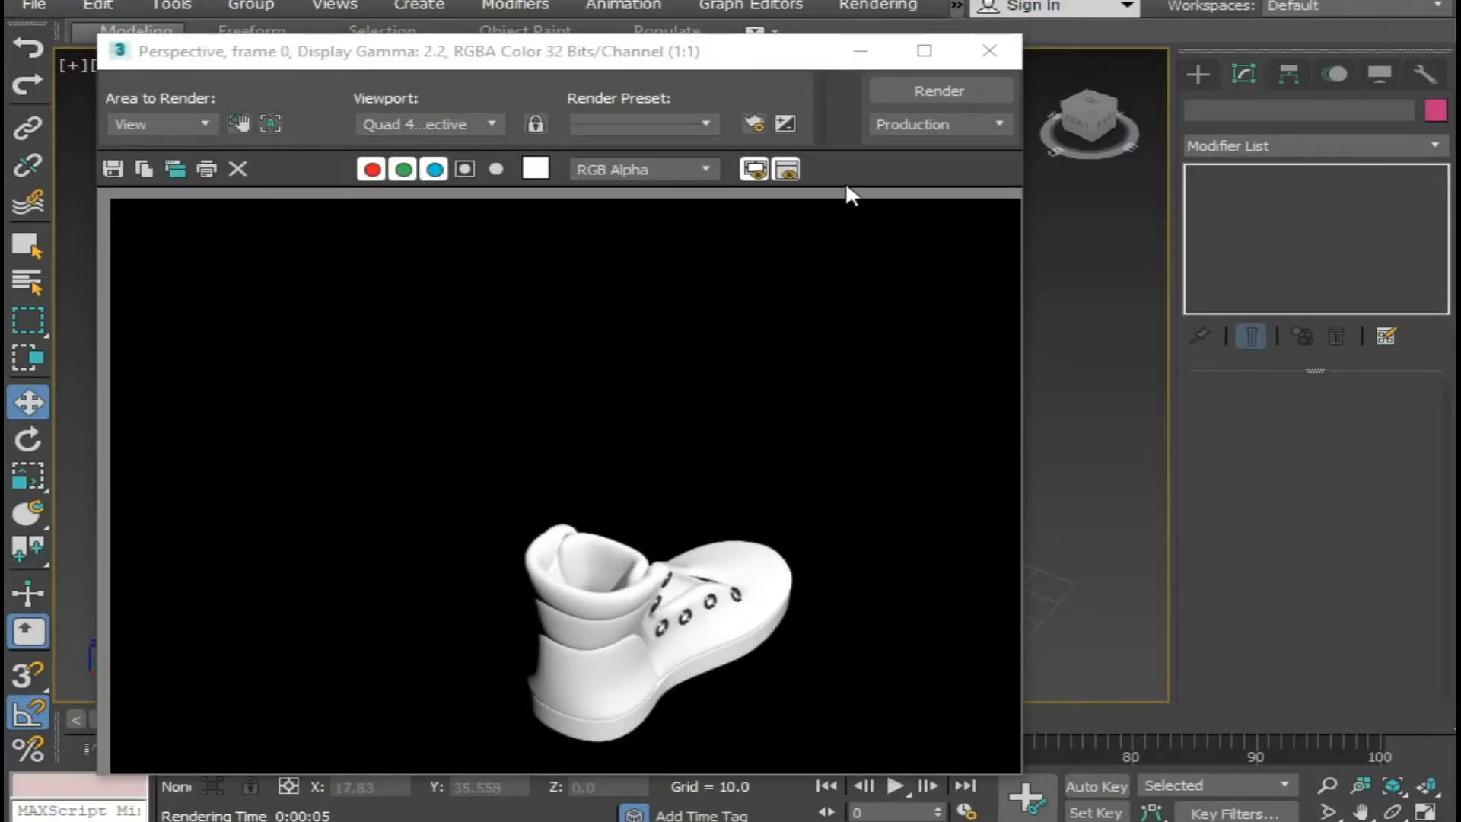
pyautogui.click(982, 62)
# Select the boot mesh, show edged faces, and select the edge loop along the bottom of the collar seam at Edge level.
pyautogui.keyDown('alt'); pyautogui.moveTo(641, 523); pyautogui.dragTo(265, 447, button='middle'); pyautogui.keyUp('alt')
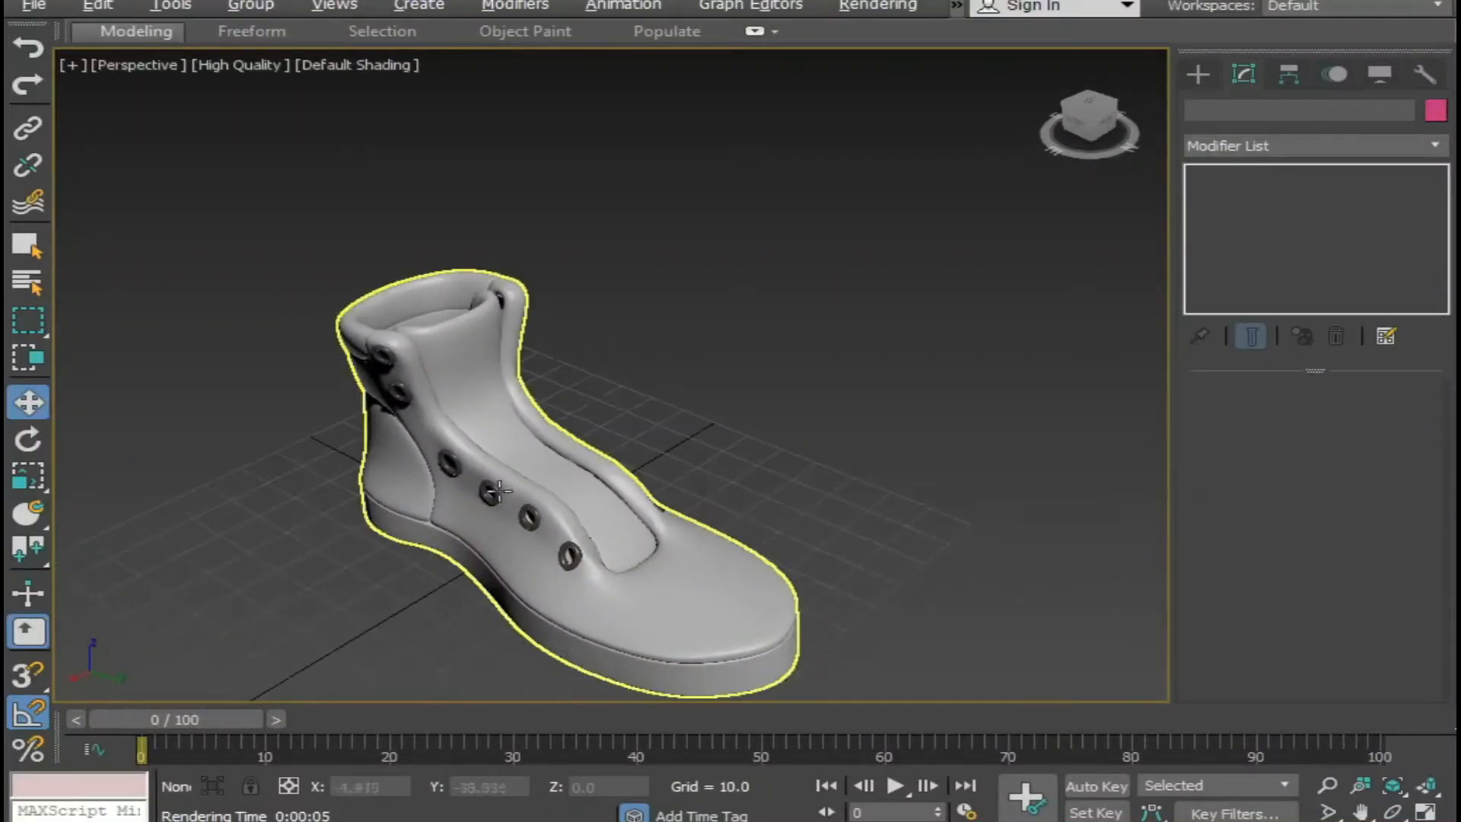
pyautogui.scroll(3, 784, 285)
pyautogui.scroll(2, 784, 286)
pyautogui.keyDown('alt'); pyautogui.moveTo(792, 468); pyautogui.dragTo(685, 427, button='middle'); pyautogui.keyUp('alt')
pyautogui.keyDown('alt'); pyautogui.moveTo(685, 426); pyautogui.dragTo(641, 371, button='middle'); pyautogui.keyUp('alt')
pyautogui.click(601, 356)
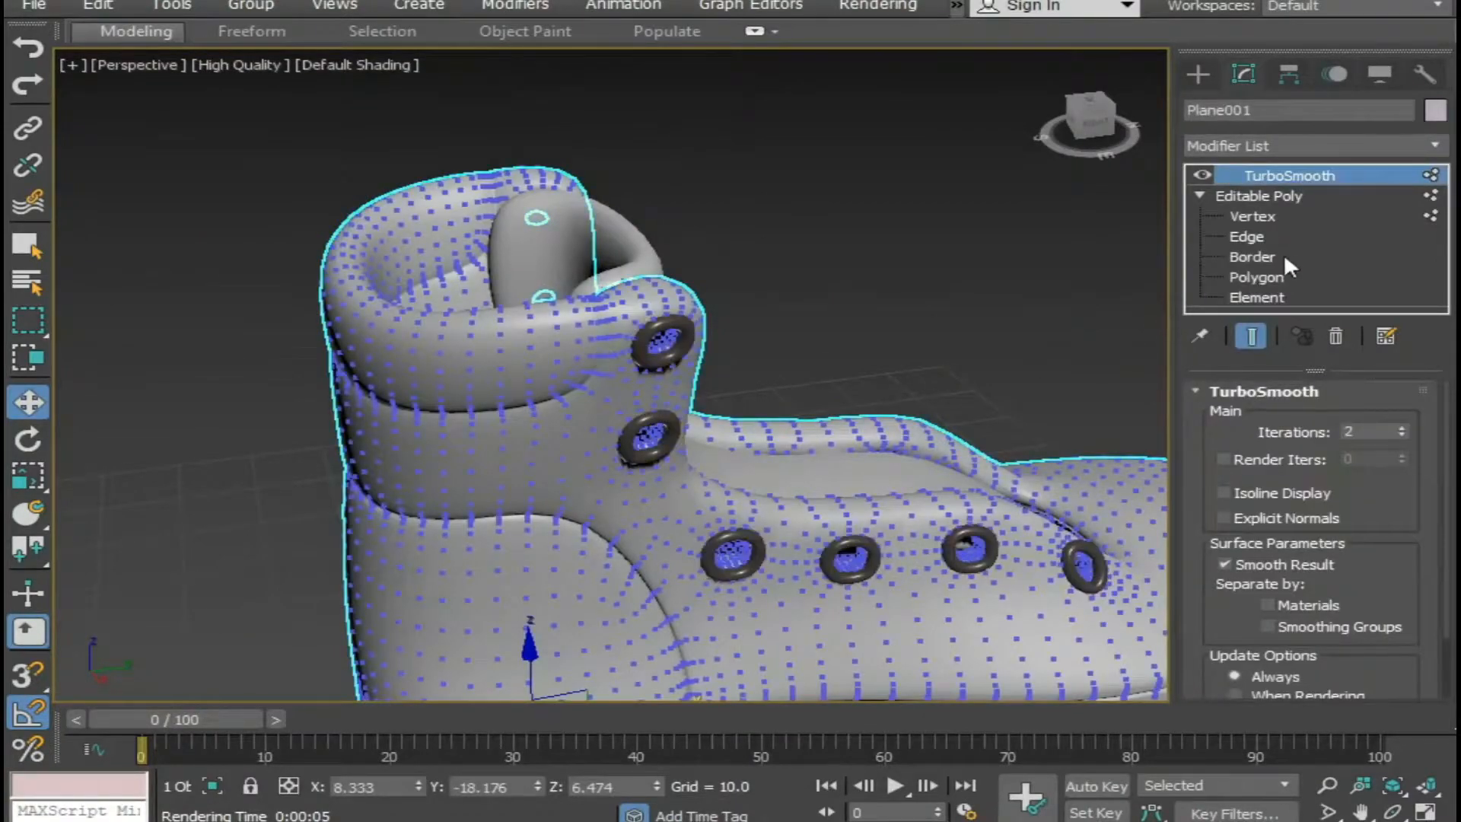
pyautogui.click(1247, 237)
pyautogui.scroll(3, 552, 491)
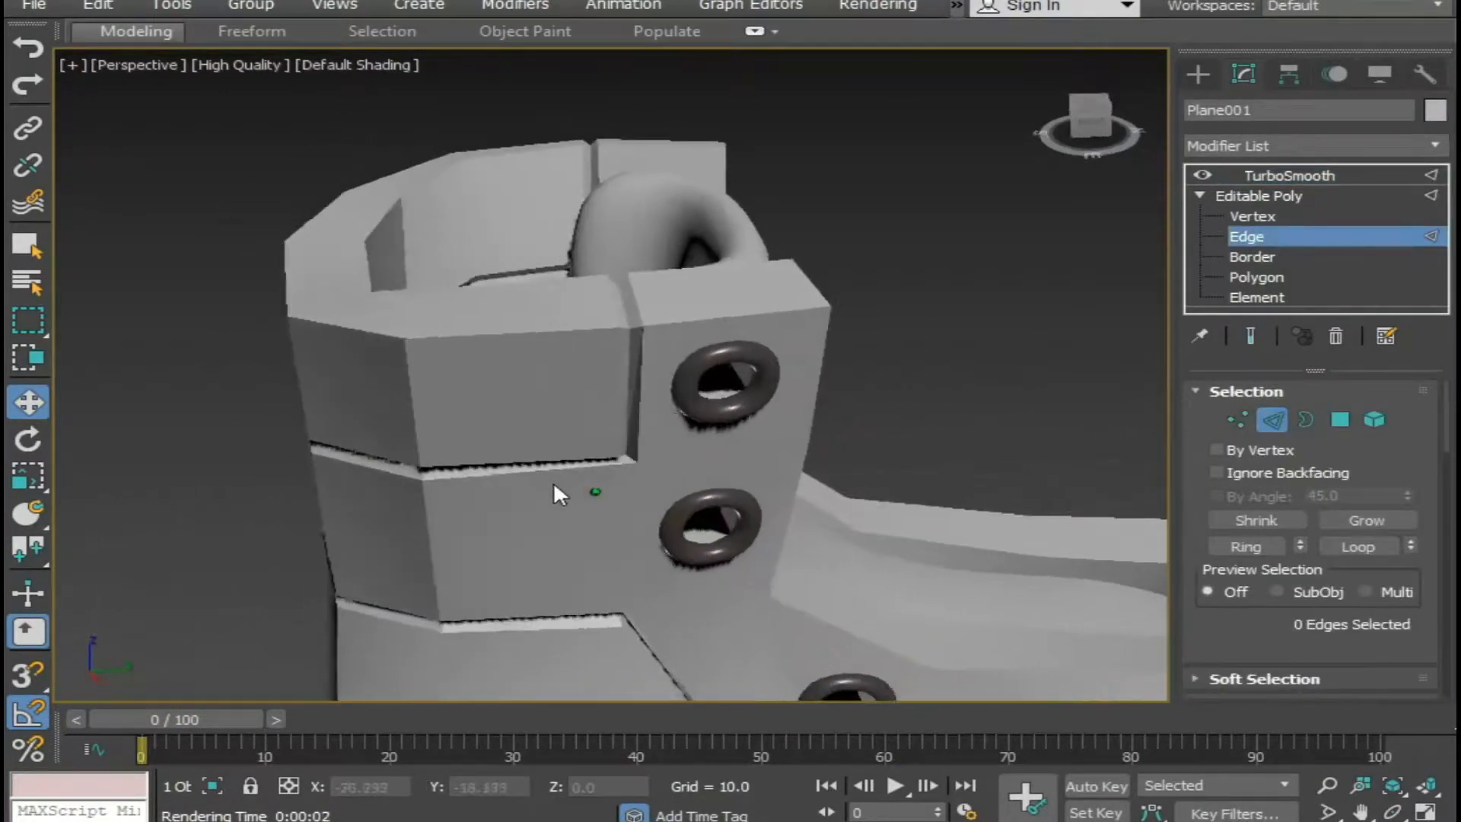
pyautogui.press('F4')
pyautogui.scroll(3, 601, 373)
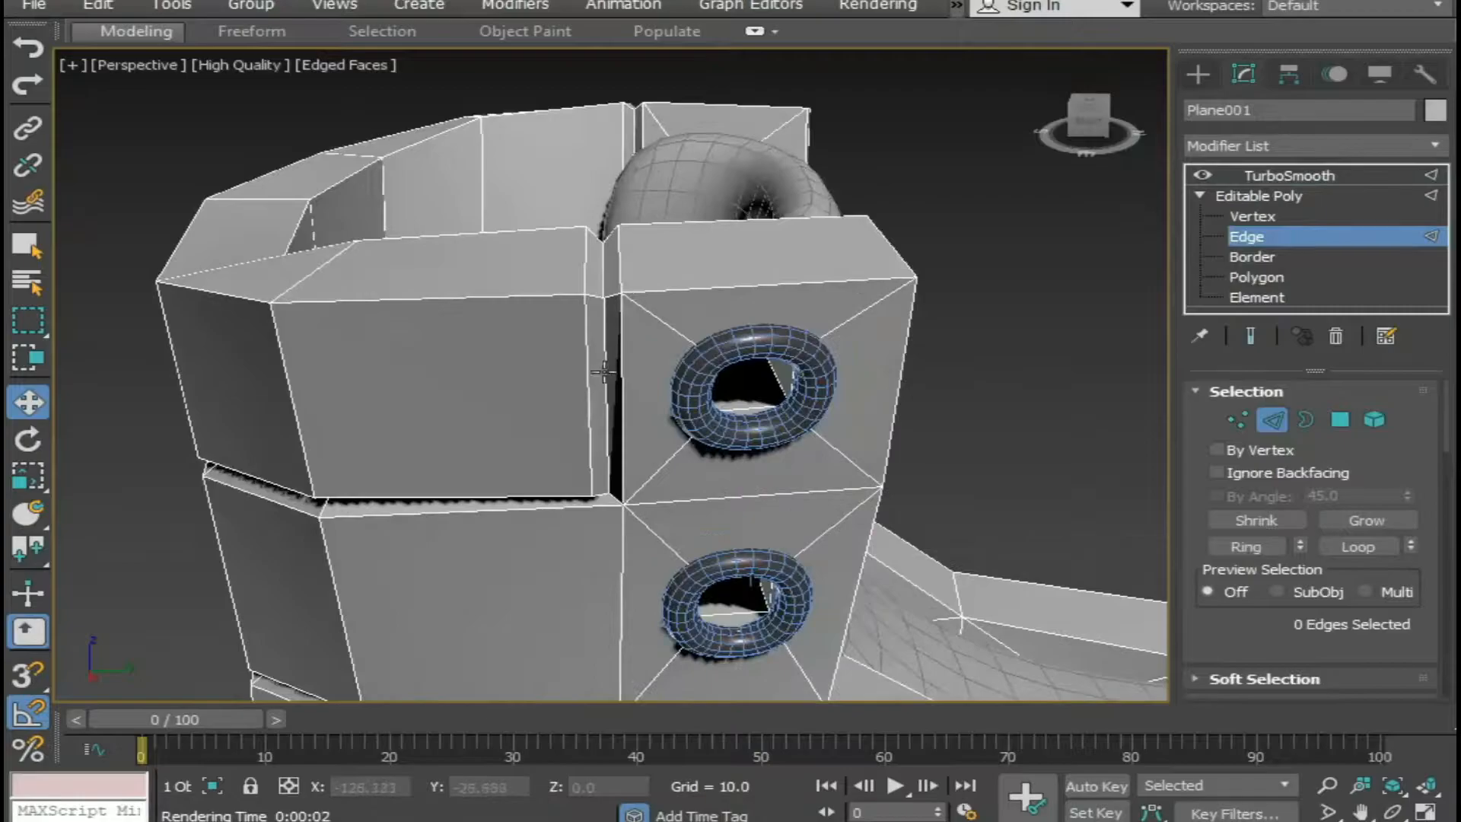
pyautogui.doubleClick(606, 363)
# Check the seam edge selection in wireframe and chamfer the selected edges by 0.05 with 1 segment.
pyautogui.keyDown('alt'); pyautogui.moveTo(538, 408); pyautogui.dragTo(509, 424, button='middle'); pyautogui.keyUp('alt')
pyautogui.scroll(-3, 510, 423)
pyautogui.keyDown('alt'); pyautogui.moveTo(578, 389); pyautogui.dragTo(587, 354, button='middle'); pyautogui.keyUp('alt')
pyautogui.press('F3')
pyautogui.keyDown('alt'); pyautogui.moveTo(457, 392); pyautogui.dragTo(427, 476, button='middle'); pyautogui.keyUp('alt')
pyautogui.press('F3')
pyautogui.scroll(3, 379, 408)
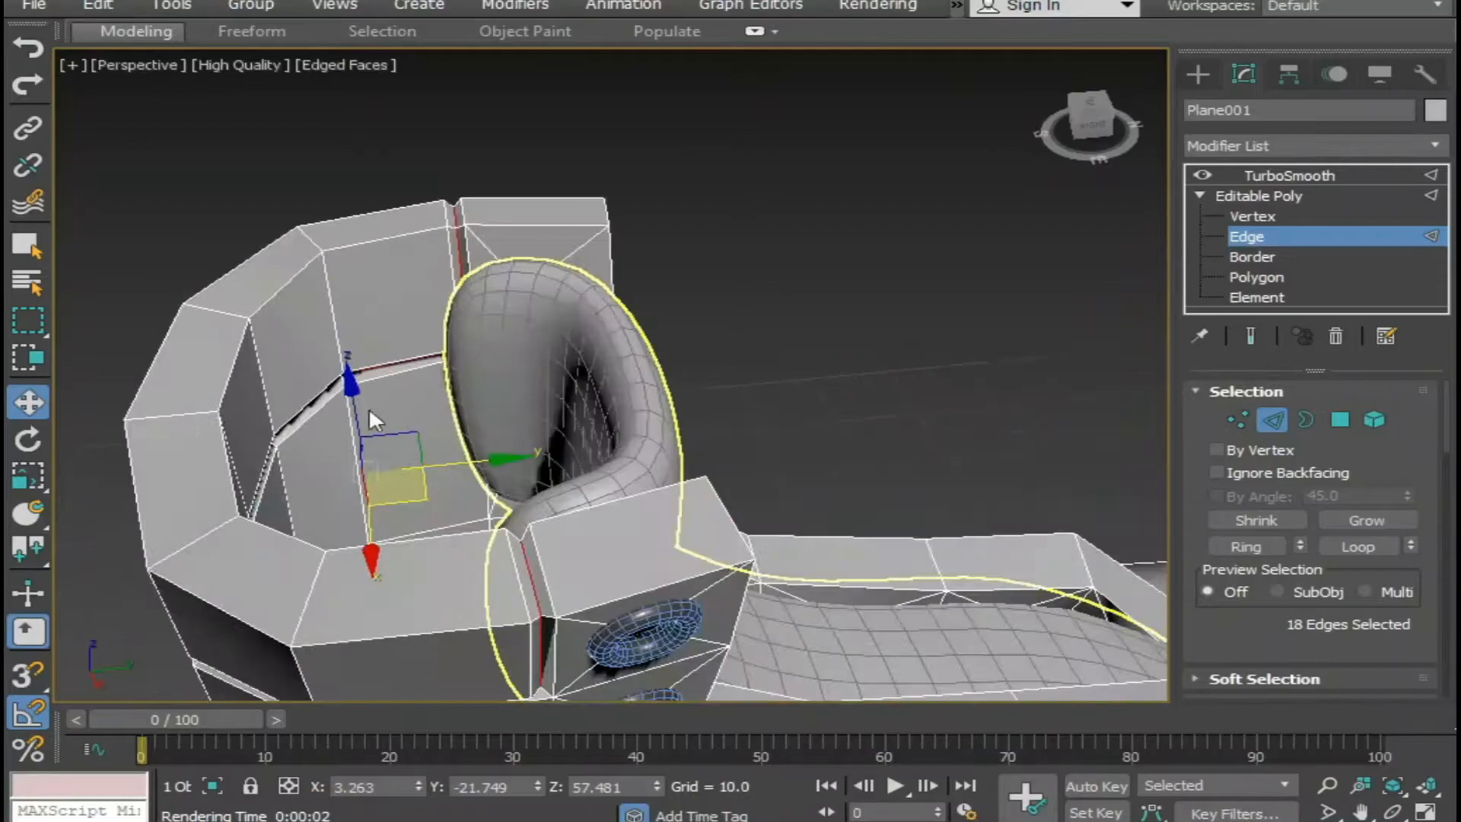
pyautogui.rightClick(348, 366)
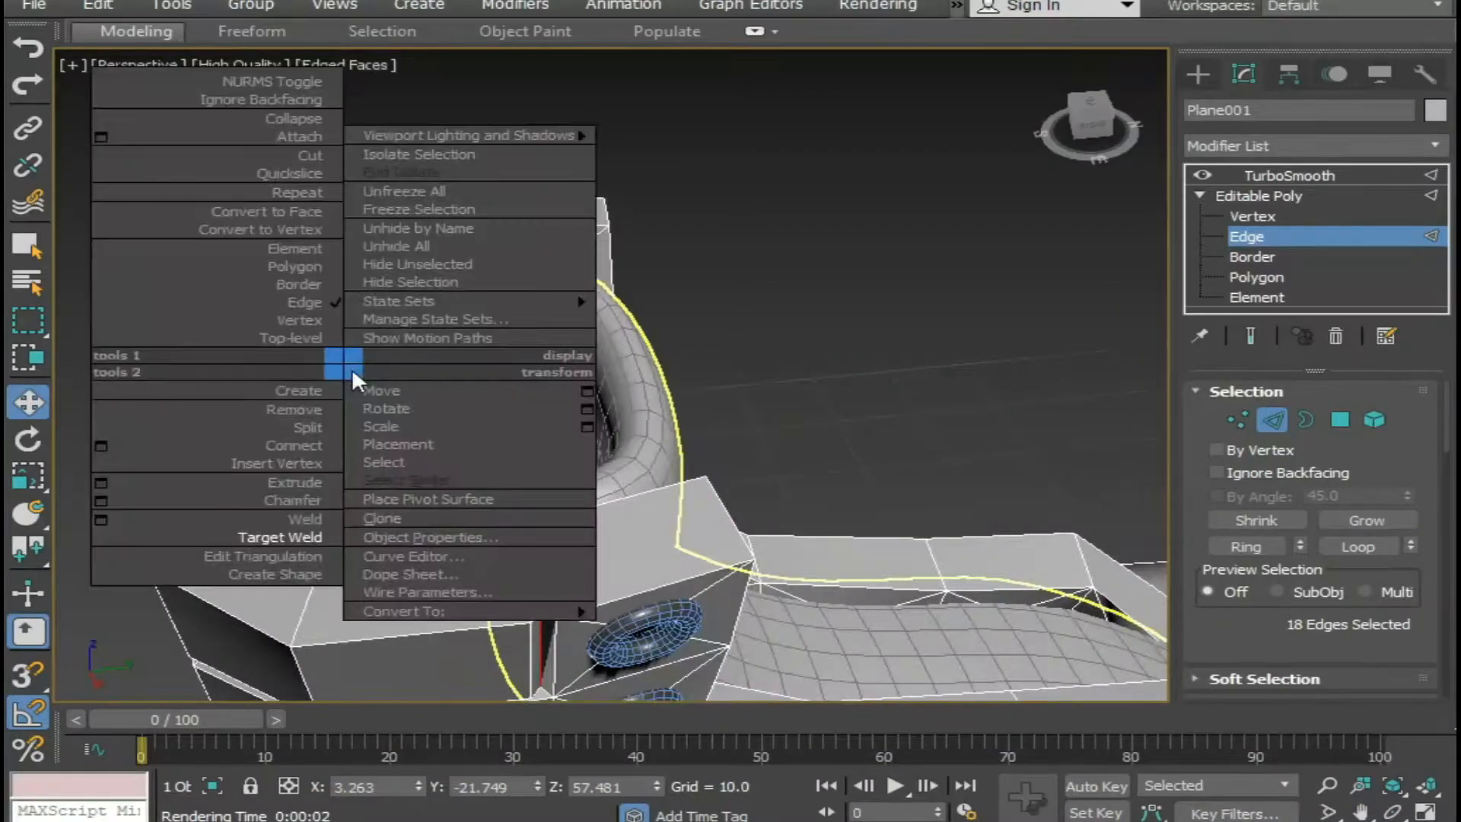
pyautogui.click(101, 500)
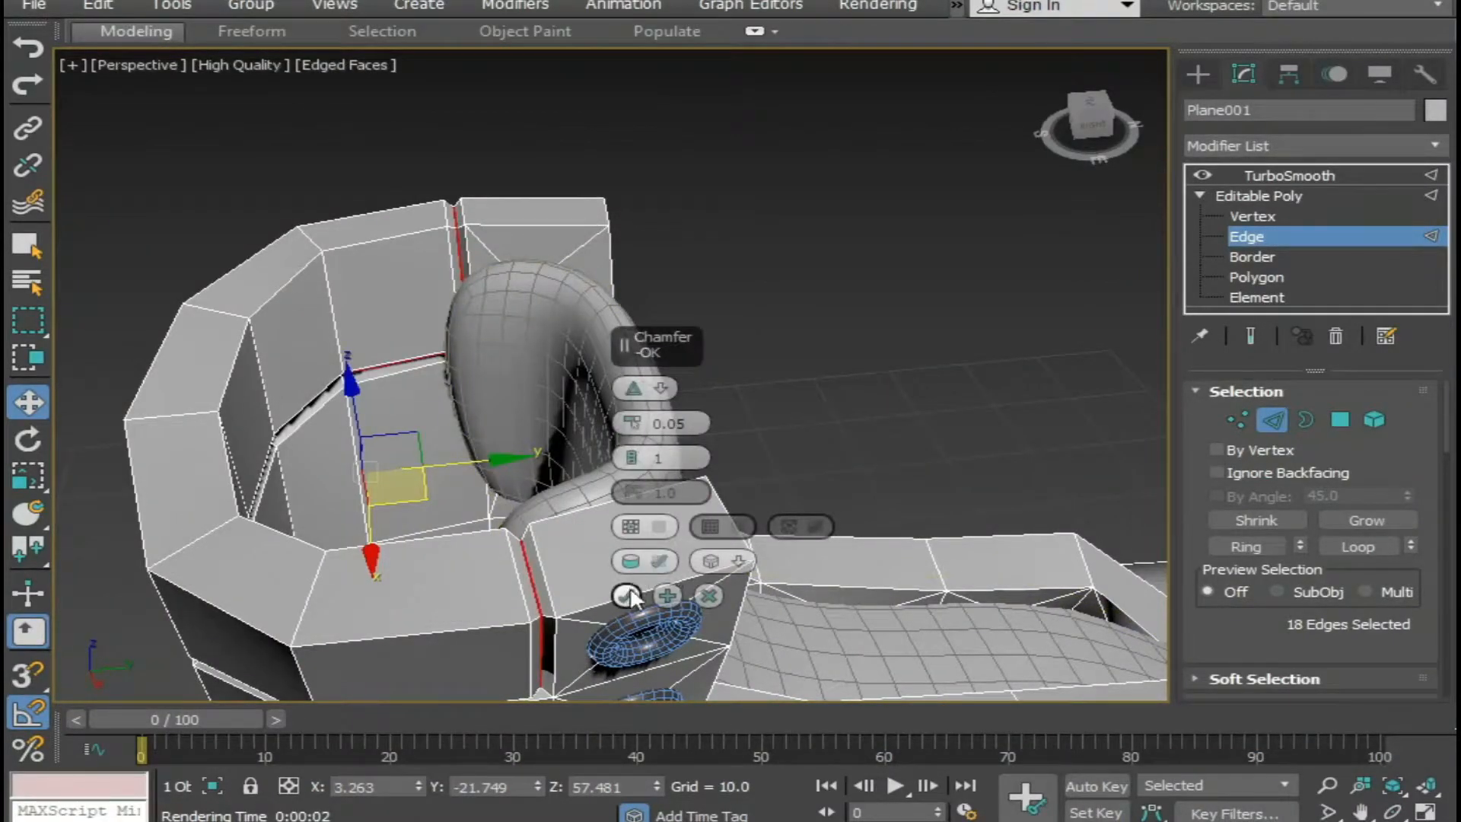
pyautogui.click(625, 593)
# Return to the TurboSmooth level, deselect the boot and view it from the side with edged faces off.
pyautogui.click(1267, 177)
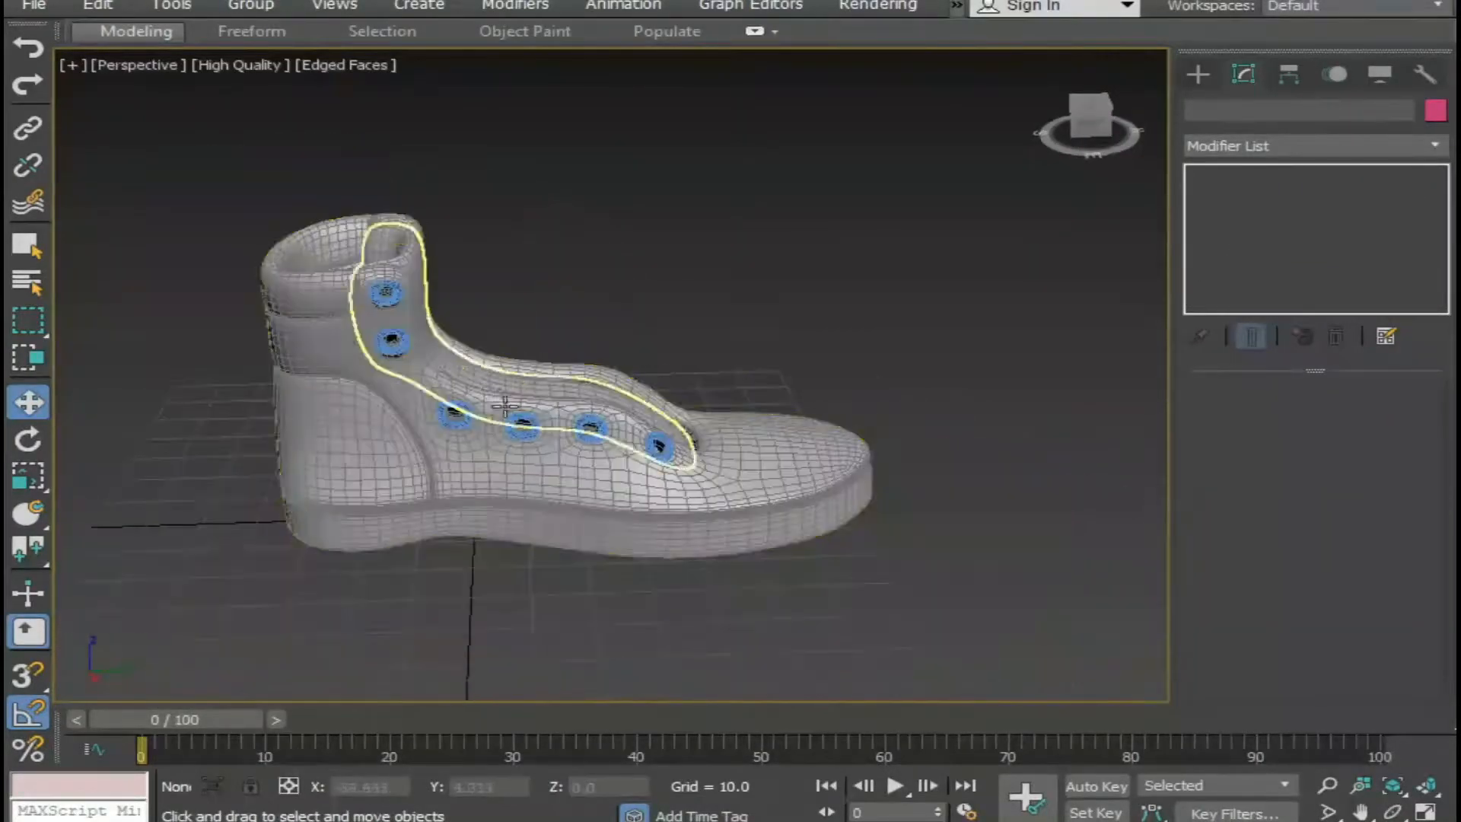
pyautogui.moveTo(515, 477)
pyautogui.keyDown('alt'); pyautogui.mouseDown(button='middle')
pyautogui.moveTo(685, 408)
pyautogui.moveTo(561, 489)
pyautogui.moveTo(494, 414)
pyautogui.moveTo(643, 418)
pyautogui.moveTo(634, 459)
pyautogui.moveTo(476, 444)
pyautogui.moveTo(464, 522)
pyautogui.moveTo(538, 561)
pyautogui.moveTo(640, 526)
pyautogui.moveTo(656, 502)
pyautogui.mouseUp(button='middle'); pyautogui.keyUp('alt')
pyautogui.press('F4')
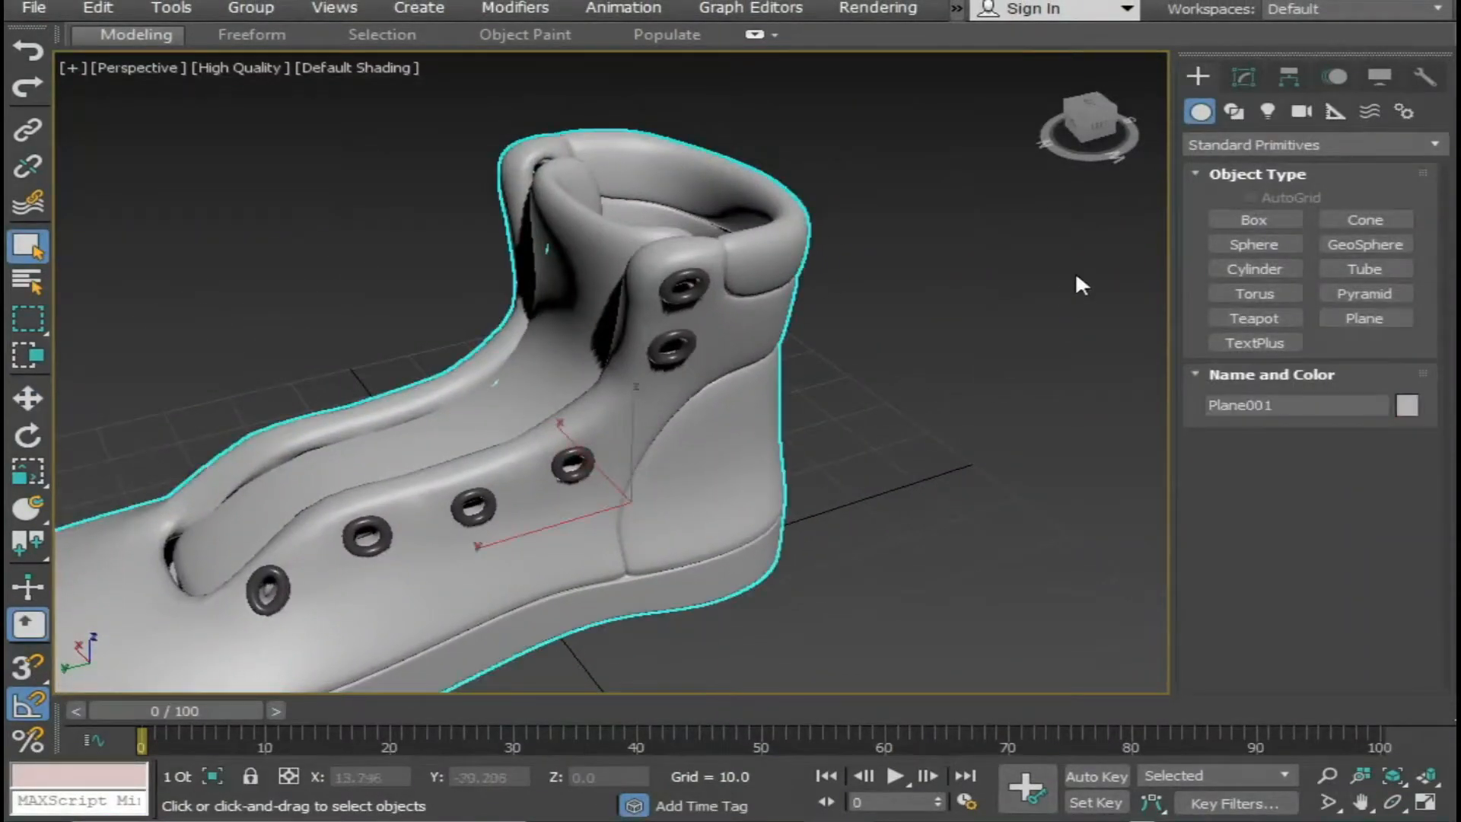
# Switch the boot mesh to its Vertex level and show edged faces around the heel seam.
pyautogui.click(1244, 76)
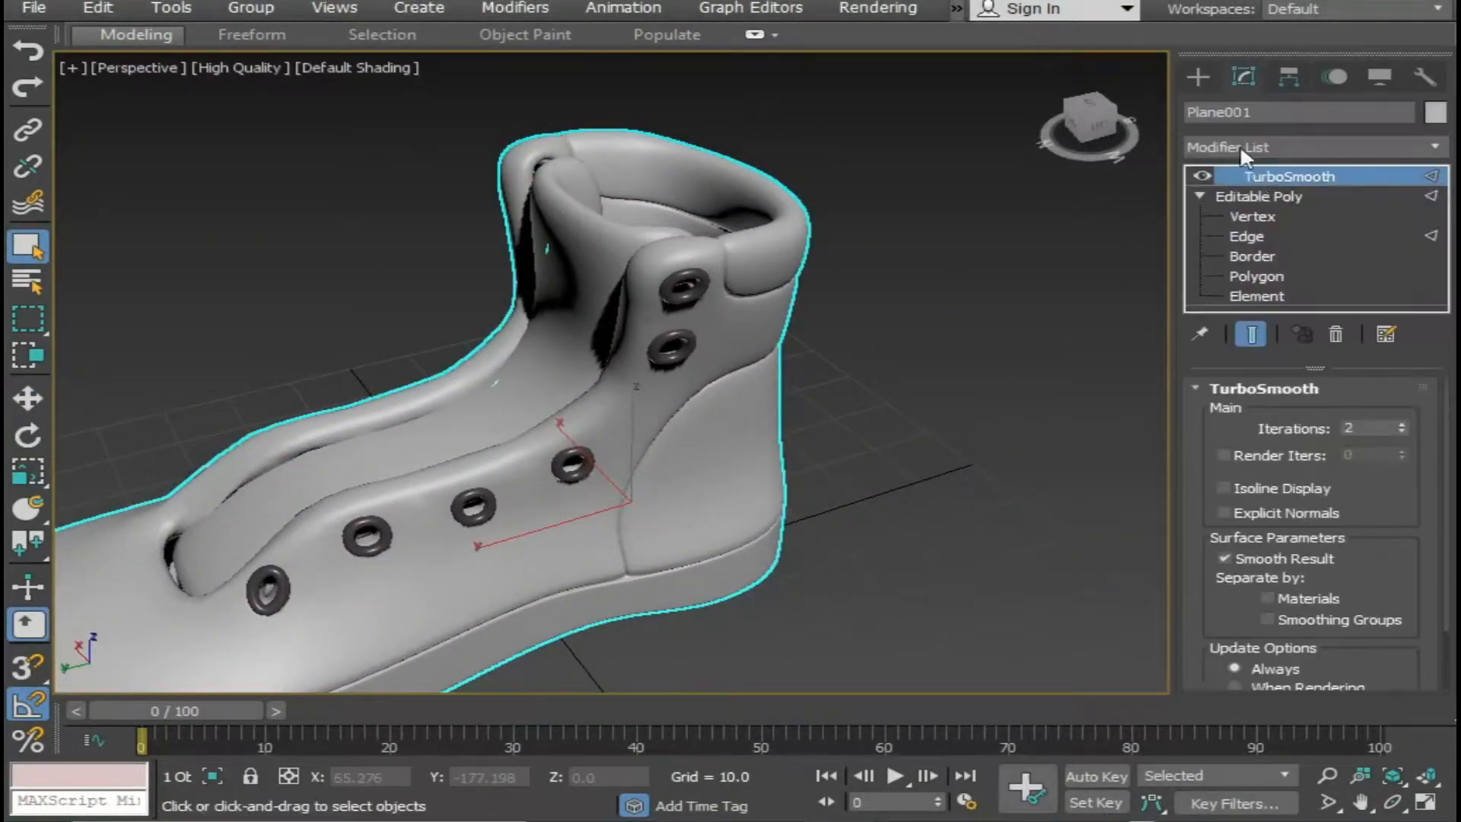
pyautogui.click(1267, 216)
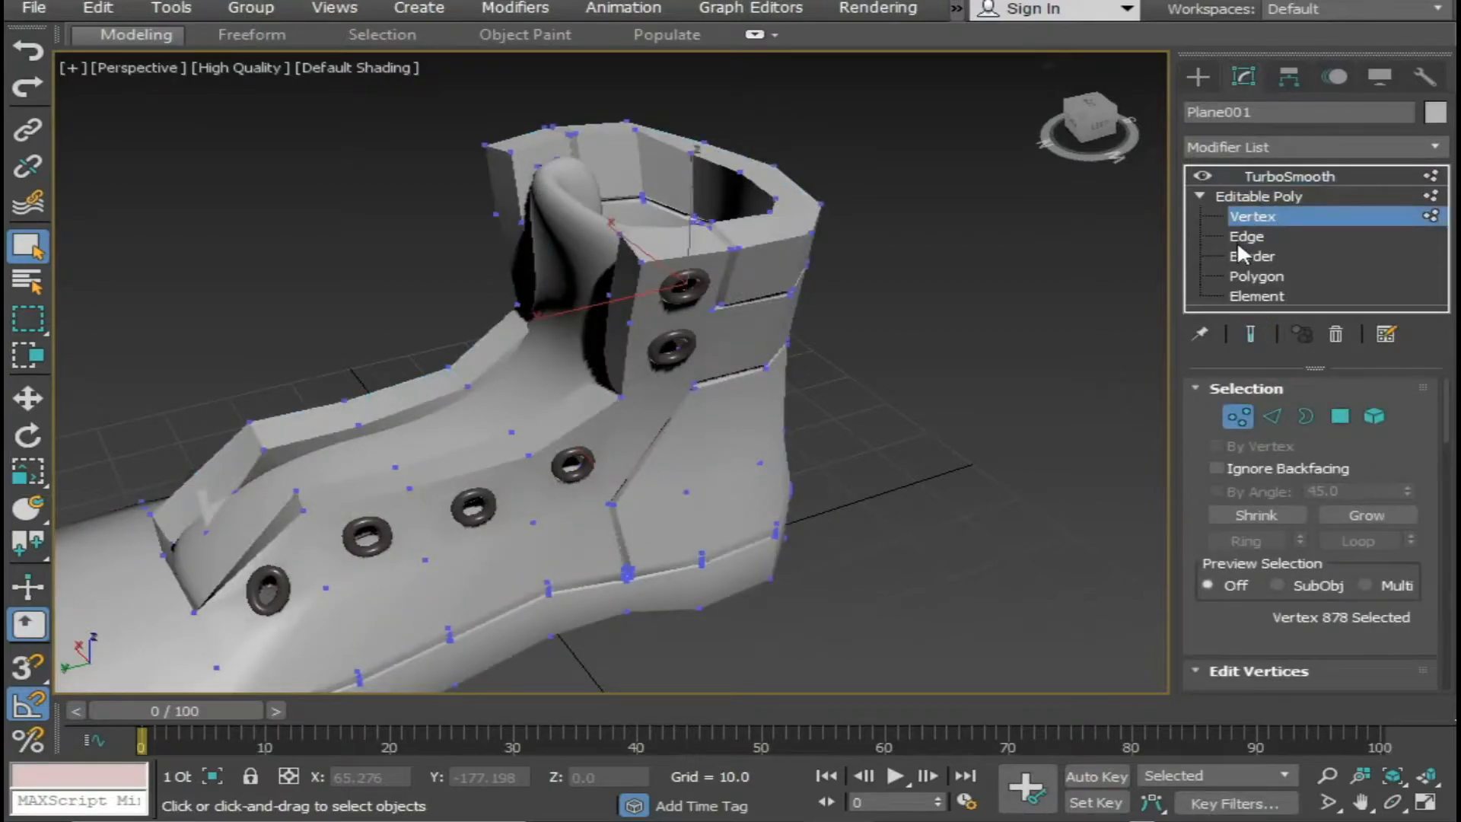
pyautogui.moveTo(716, 481)
pyautogui.keyDown('alt'); pyautogui.mouseDown(button='middle')
pyautogui.moveTo(659, 502)
pyautogui.moveTo(586, 490)
pyautogui.mouseUp(button='middle'); pyautogui.keyUp('alt')
pyautogui.press('F4')
pyautogui.press('space')
pyautogui.press('space')
pyautogui.scroll(8, 651, 490)
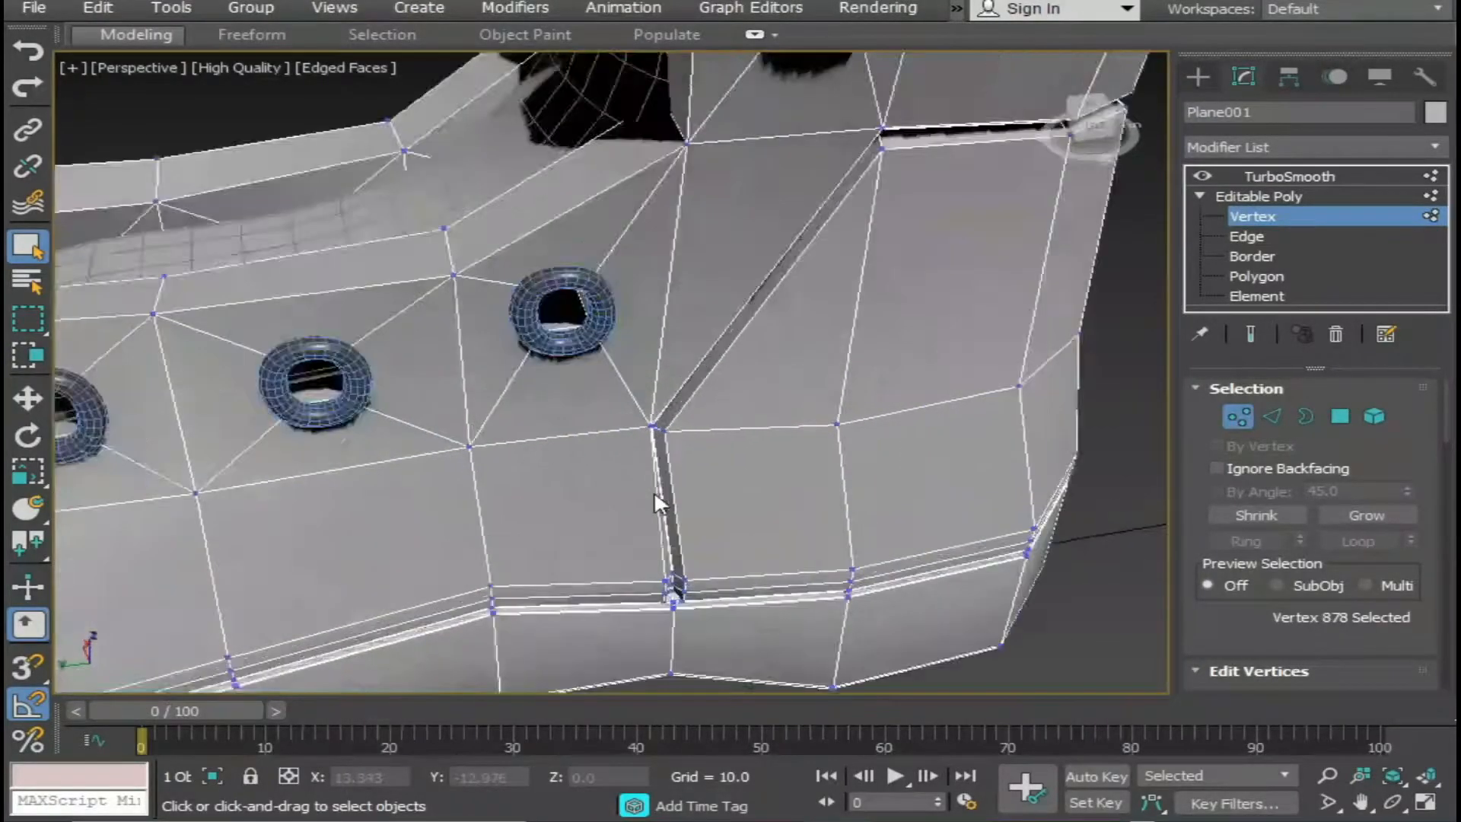
pyautogui.scroll(4, 655, 490)
# Select the two vertices at the bend of the slanted heel seam and scale them to 114% along X.
pyautogui.keyDown('alt'); pyautogui.moveTo(659, 476); pyautogui.dragTo(663, 431, button='middle'); pyautogui.keyUp('alt')
pyautogui.scroll(-10, 536, 428)
pyautogui.keyDown('alt'); pyautogui.moveTo(535, 427); pyautogui.dragTo(1046, 334, button='middle'); pyautogui.keyUp('alt')
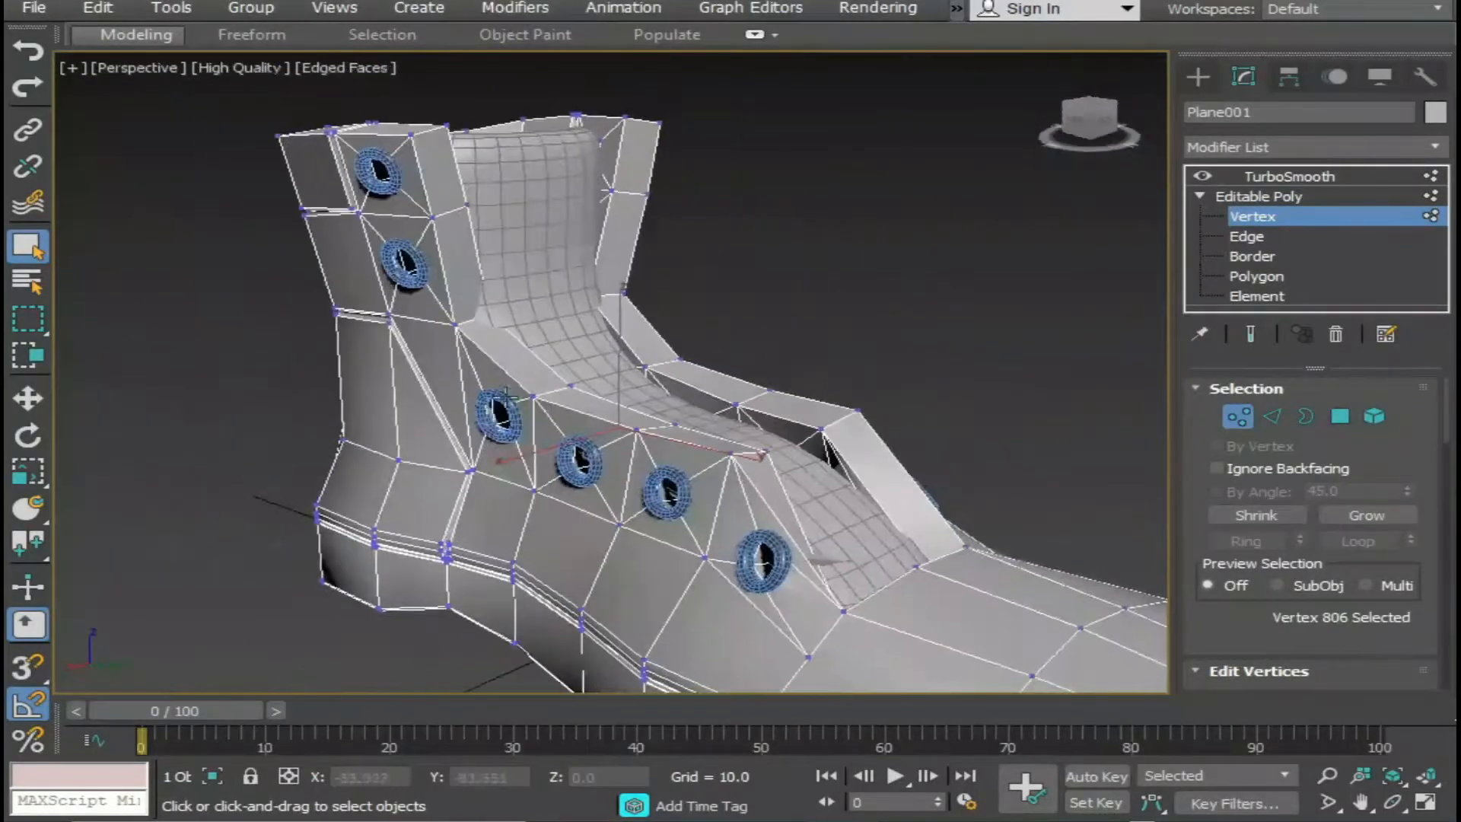
pyautogui.scroll(6, 560, 495)
pyautogui.moveTo(333, 447); pyautogui.dragTo(355, 491)
pyautogui.keyDown('alt'); pyautogui.moveTo(355, 491); pyautogui.dragTo(248, 507, button='middle'); pyautogui.keyUp('alt')
pyautogui.press('r')
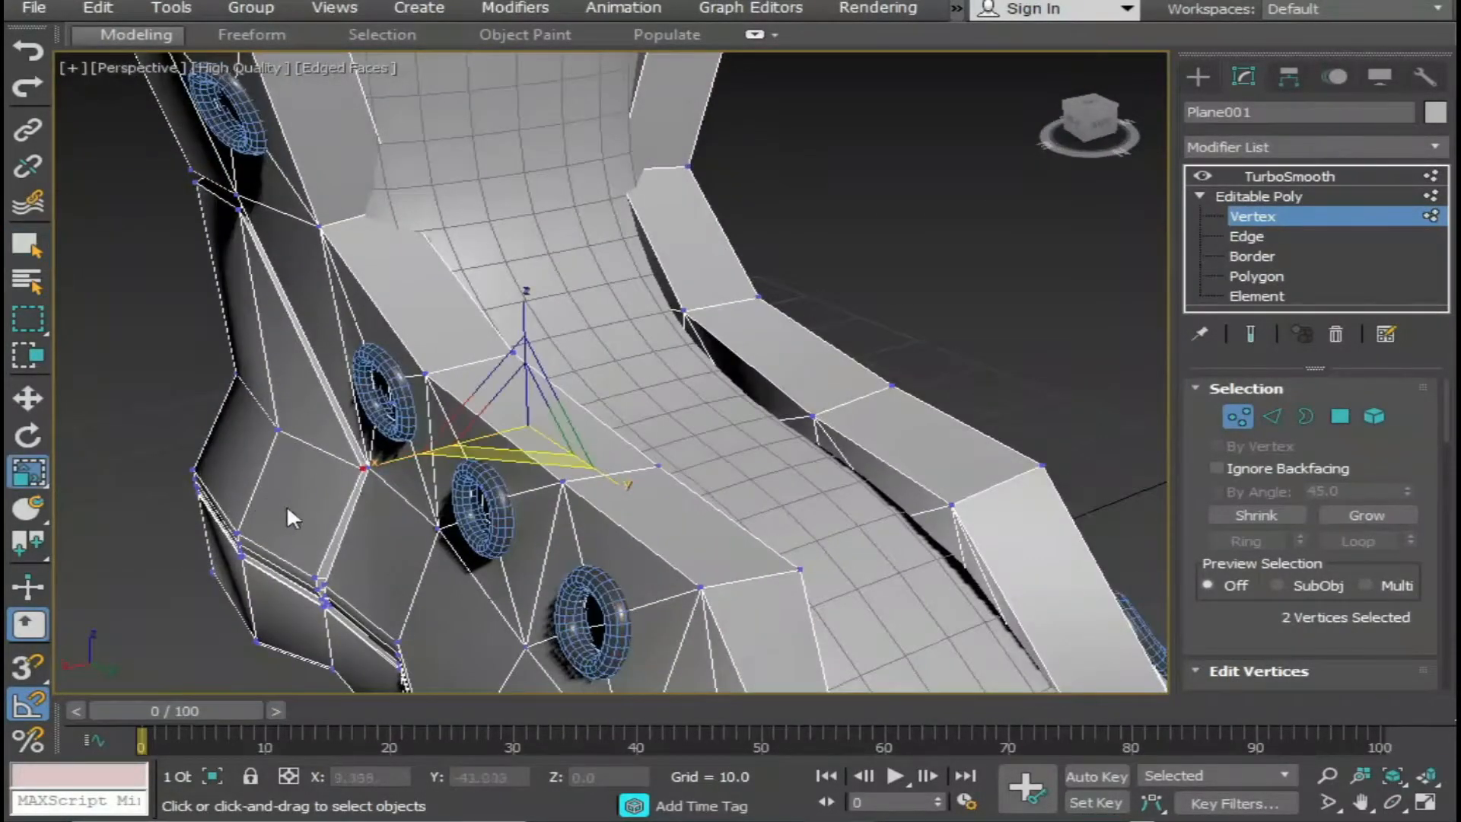
pyautogui.moveTo(398, 461); pyautogui.dragTo(380, 465)
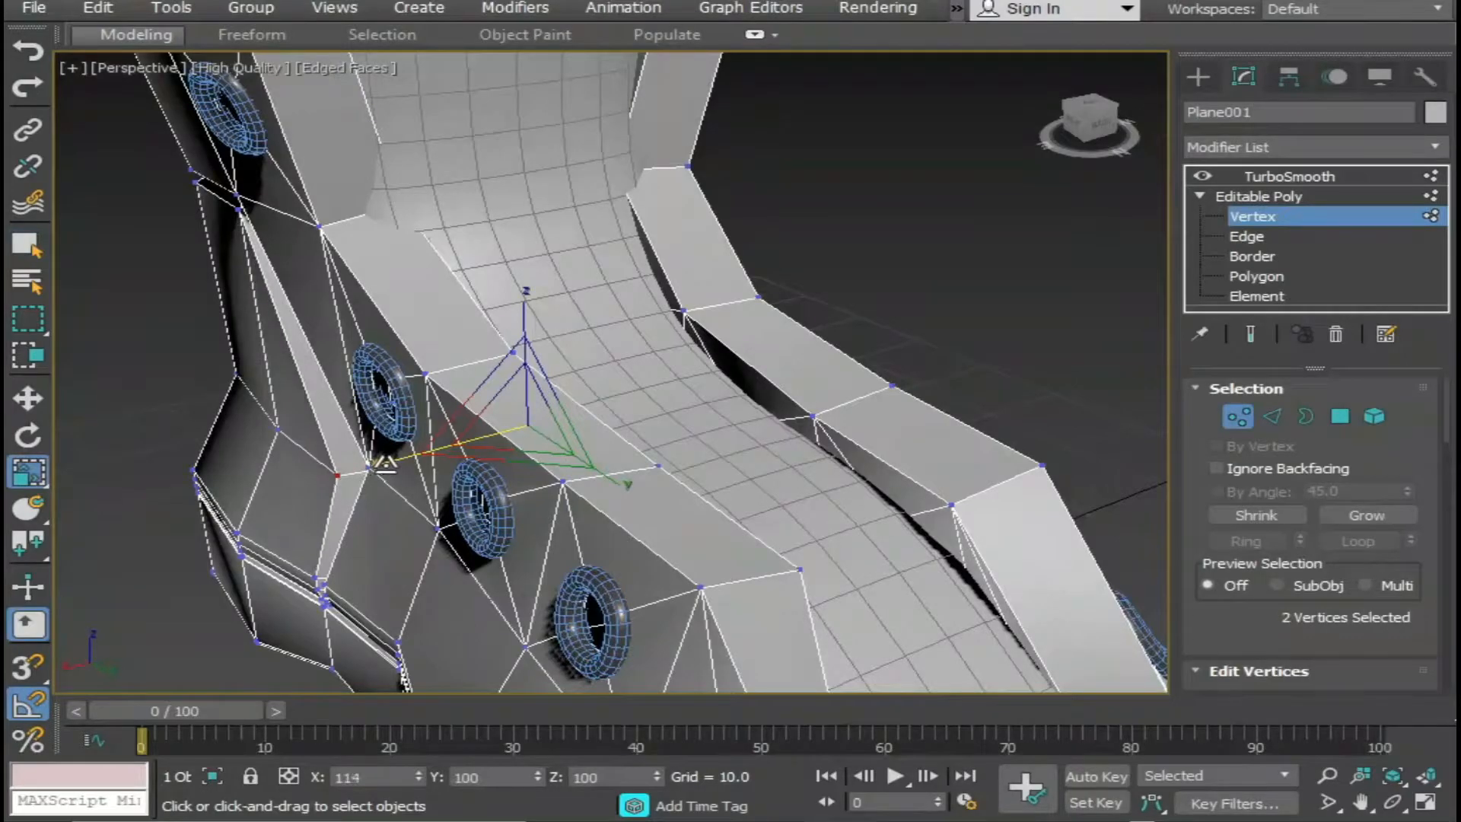
# Select the two vertices at the upper front corners of the heel panel and scale them to 117% along X.
pyautogui.moveTo(356, 367); pyautogui.dragTo(390, 443, button='middle')
pyautogui.click(273, 282)
pyautogui.moveTo(547, 353); pyautogui.dragTo(321, 486, button='middle')
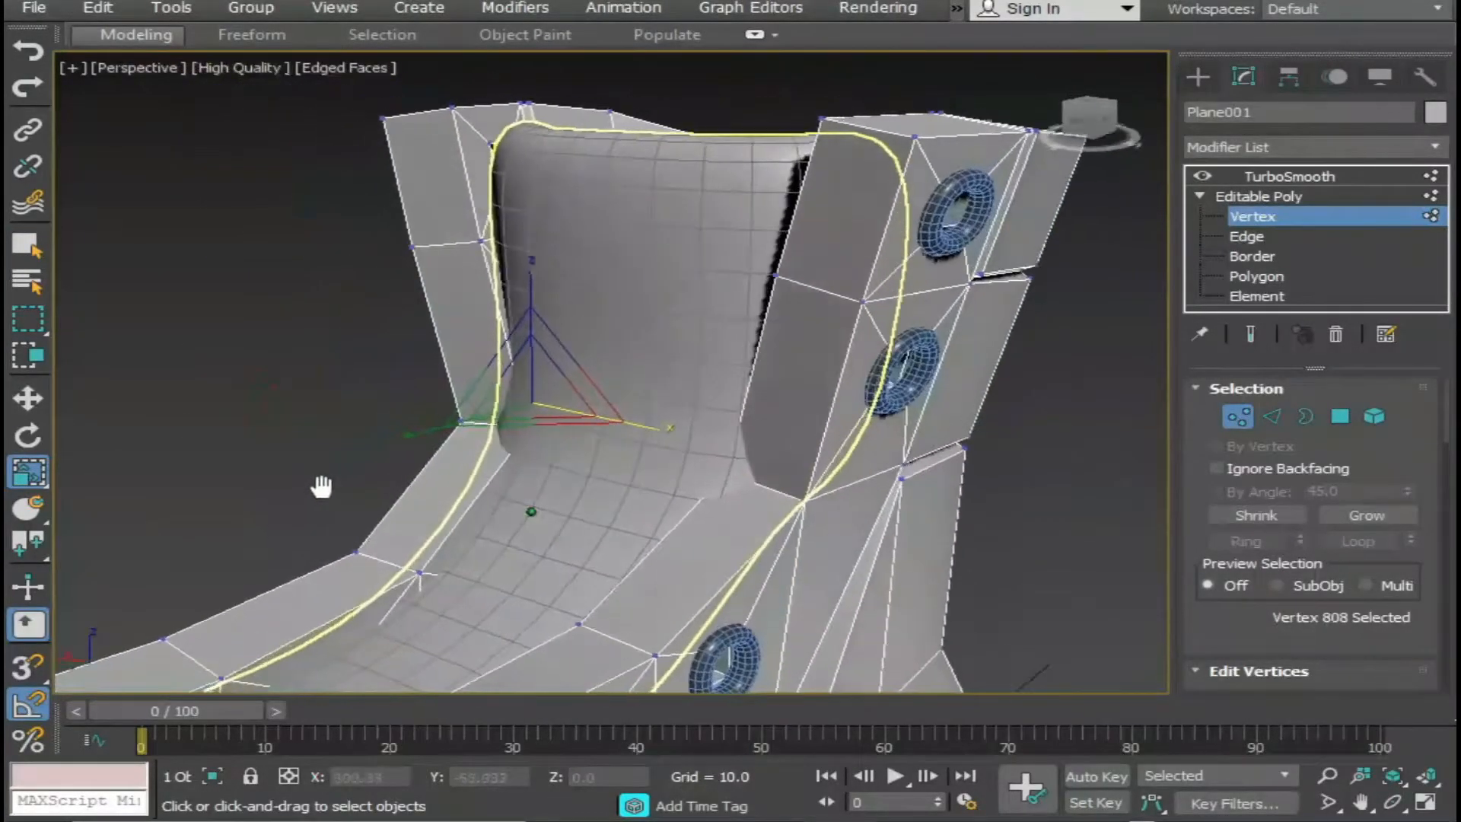
pyautogui.keyDown('ctrl'); pyautogui.click(905, 480); pyautogui.keyUp('ctrl')
pyautogui.moveTo(912, 593); pyautogui.dragTo(704, 505, button='middle')
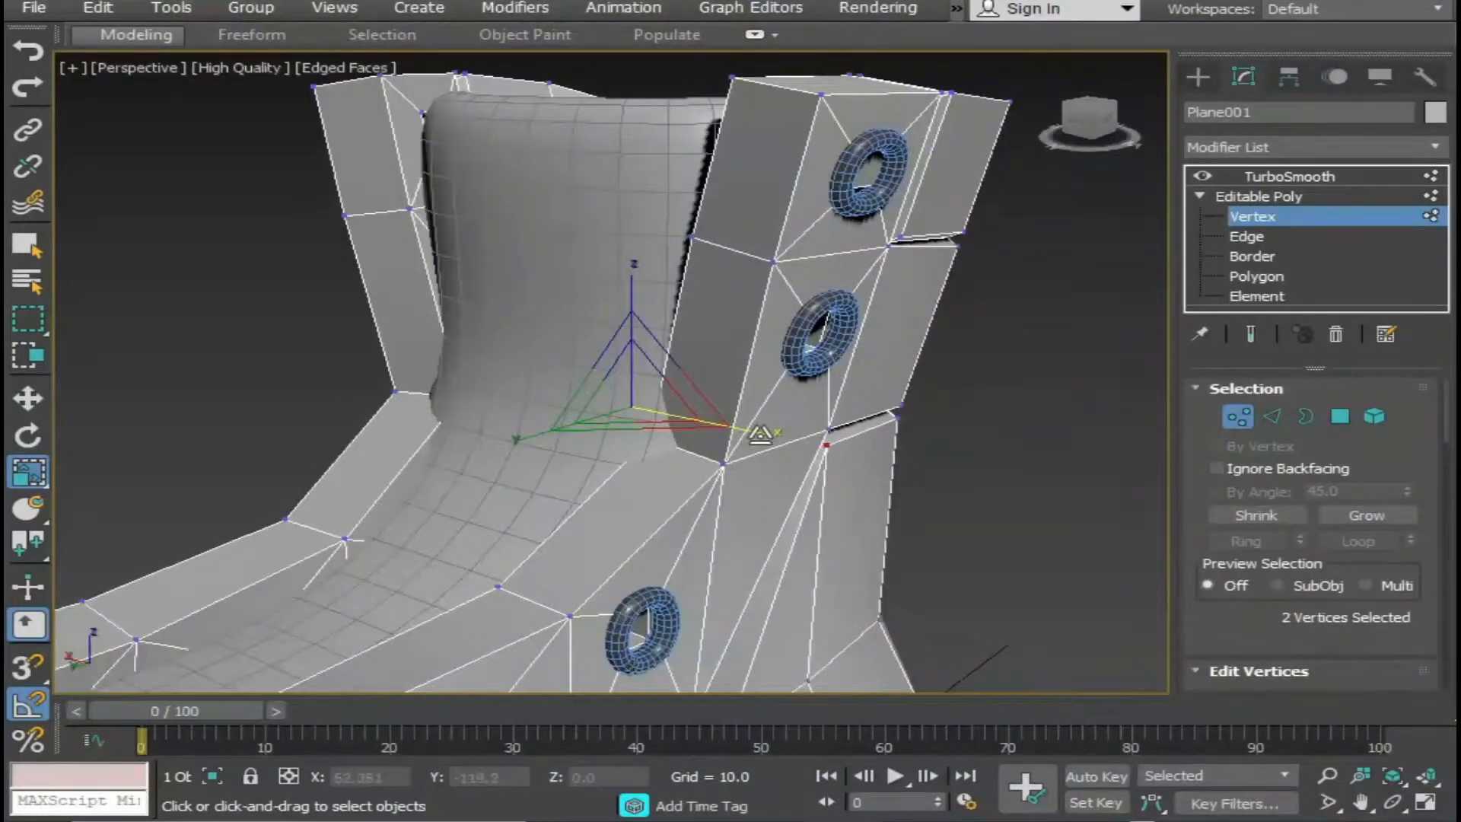
pyautogui.moveTo(747, 433); pyautogui.dragTo(760, 439)
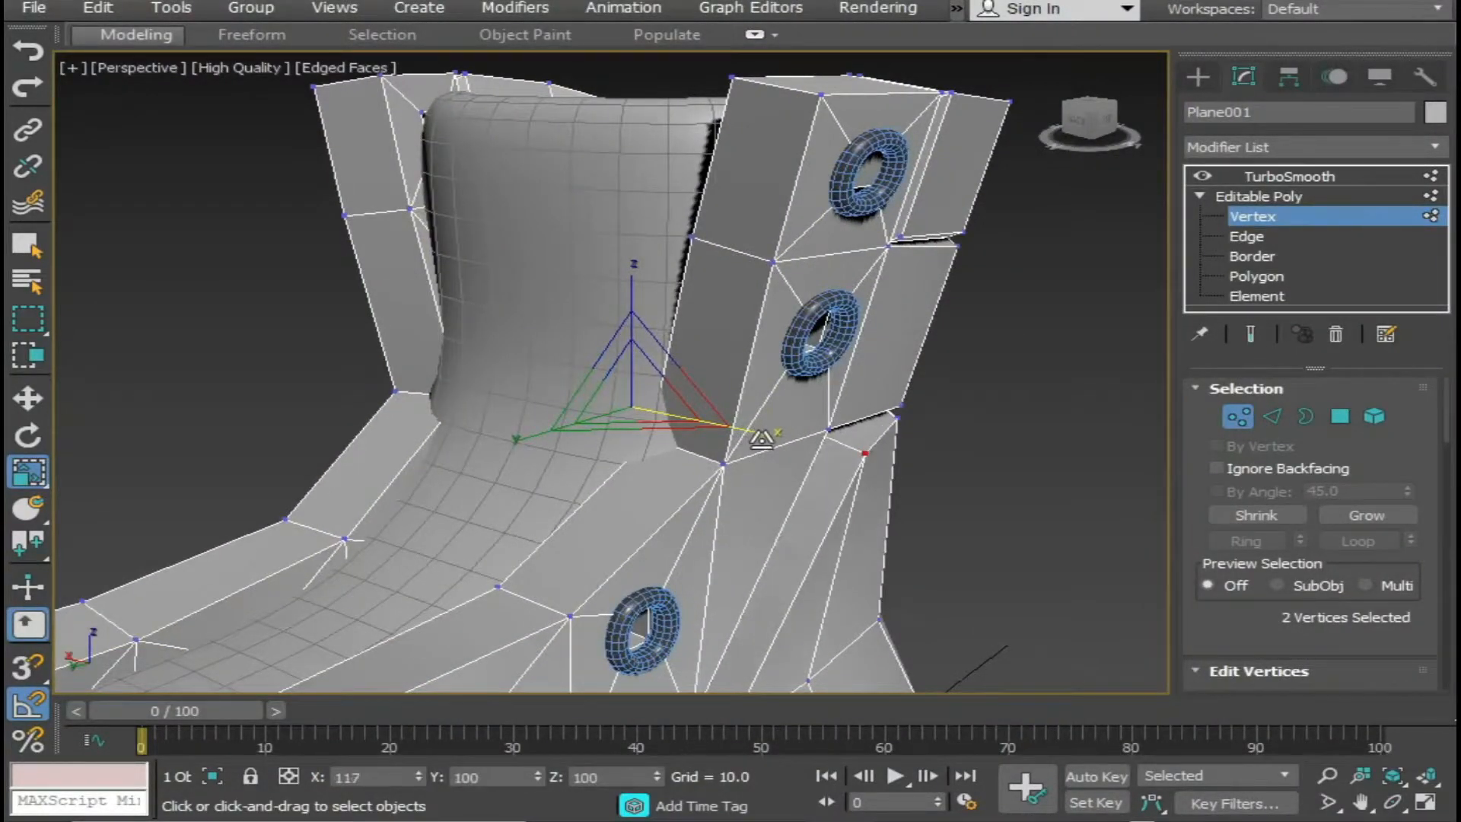
pyautogui.keyDown('alt'); pyautogui.moveTo(761, 439); pyautogui.dragTo(848, 486, button='middle'); pyautogui.keyUp('alt')
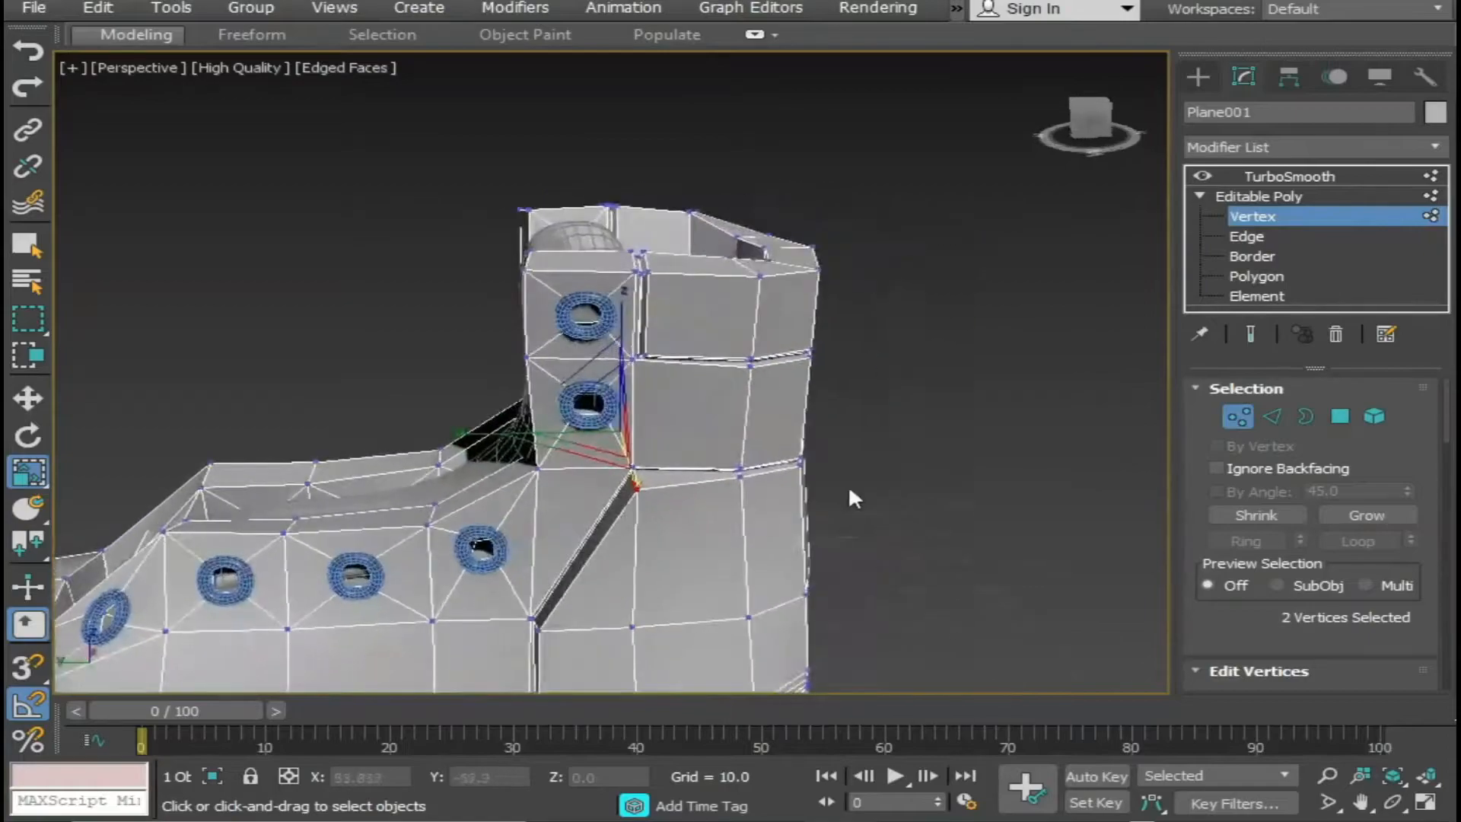
# Select the opposite pair of heel-panel rim vertices nearer the back and scale them outward along X.
pyautogui.scroll(3, 848, 485)
pyautogui.click(643, 459)
pyautogui.keyDown('alt'); pyautogui.moveTo(643, 459); pyautogui.dragTo(612, 501, button='middle'); pyautogui.keyUp('alt')
pyautogui.keyDown('ctrl'); pyautogui.click(421, 487); pyautogui.keyUp('ctrl')
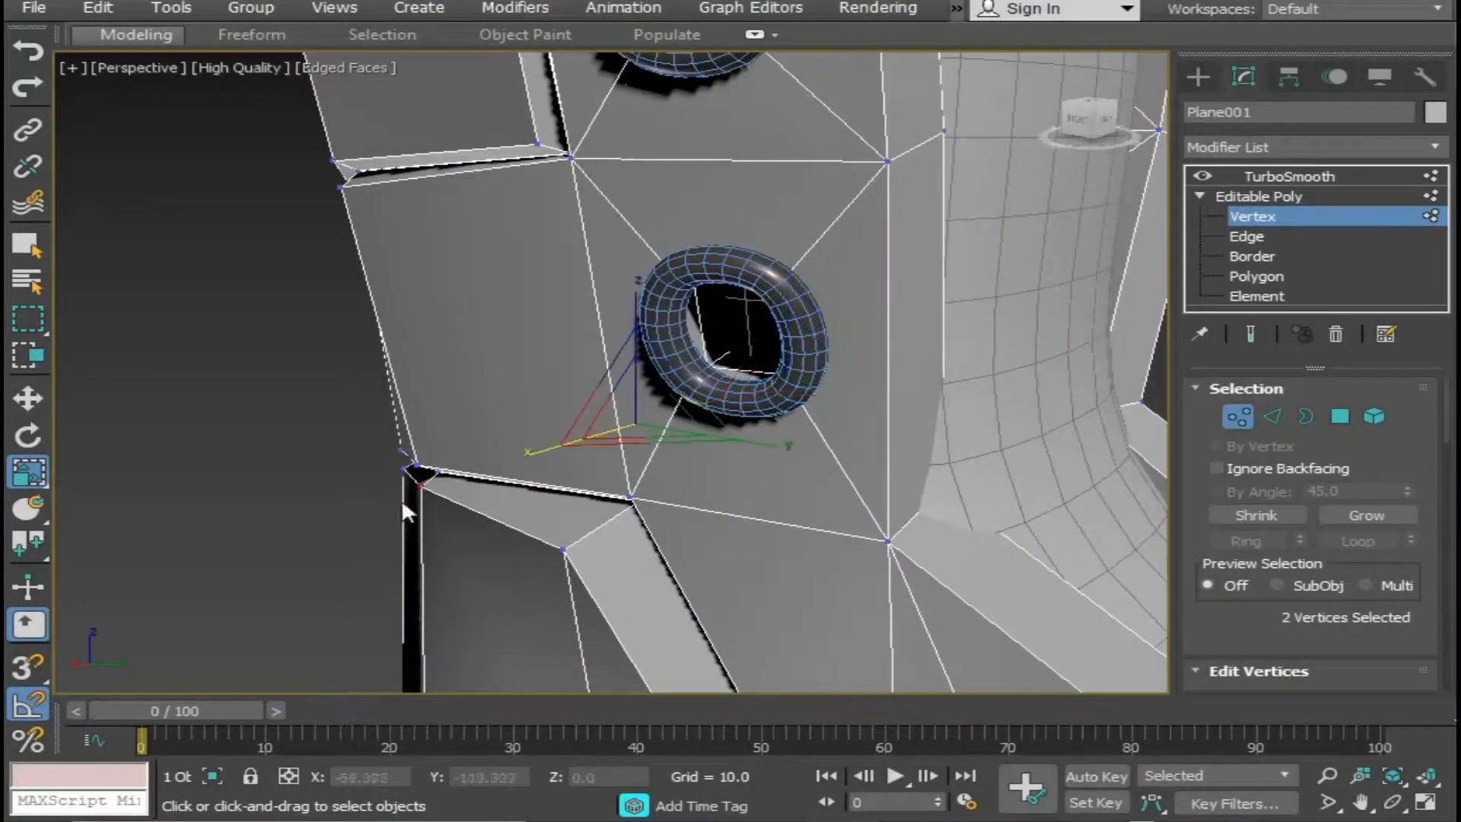
pyautogui.moveTo(540, 449); pyautogui.dragTo(526, 453)
pyautogui.keyDown('alt'); pyautogui.moveTo(512, 475); pyautogui.dragTo(389, 424, button='middle'); pyautogui.keyUp('alt')
pyautogui.scroll(-5, 493, 532)
pyautogui.scroll(5, 513, 528)
# Select the three vertices along the back of the heel panel's upper rim and move them outward along Y.
pyautogui.click(593, 467)
pyautogui.keyDown('ctrl'); pyautogui.click(451, 407); pyautogui.keyUp('ctrl')
pyautogui.keyDown('ctrl'); pyautogui.click(358, 348); pyautogui.keyUp('ctrl')
pyautogui.keyDown('alt'); pyautogui.moveTo(567, 536); pyautogui.dragTo(550, 546, button='middle'); pyautogui.keyUp('alt')
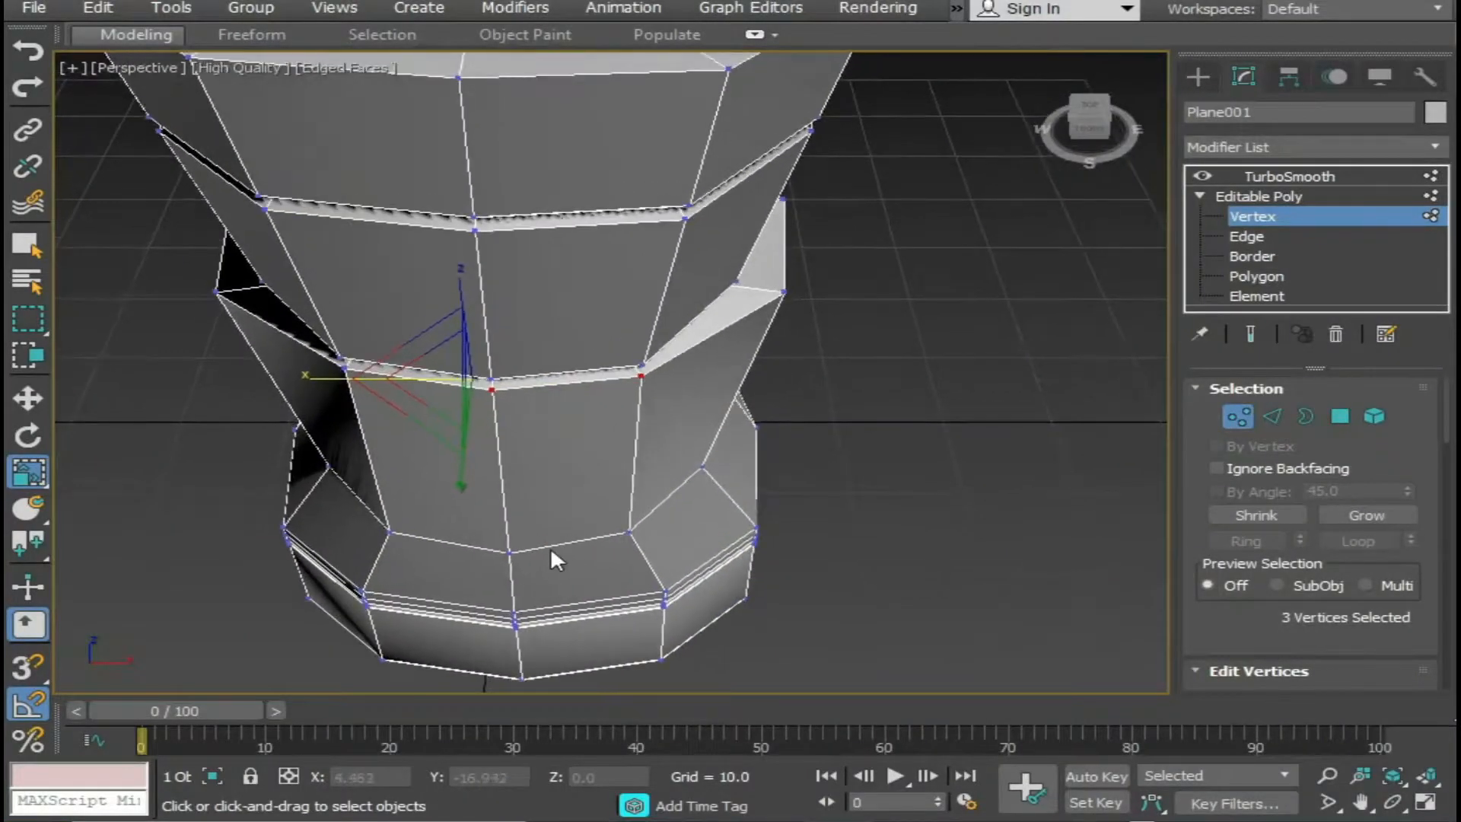
pyautogui.keyDown('alt'); pyautogui.click(343, 362); pyautogui.keyUp('alt')
pyautogui.keyDown('ctrl'); pyautogui.click(342, 363); pyautogui.keyUp('ctrl')
pyautogui.keyDown('alt'); pyautogui.moveTo(393, 431); pyautogui.dragTo(670, 451, button='middle'); pyautogui.keyUp('alt')
pyautogui.press('w')
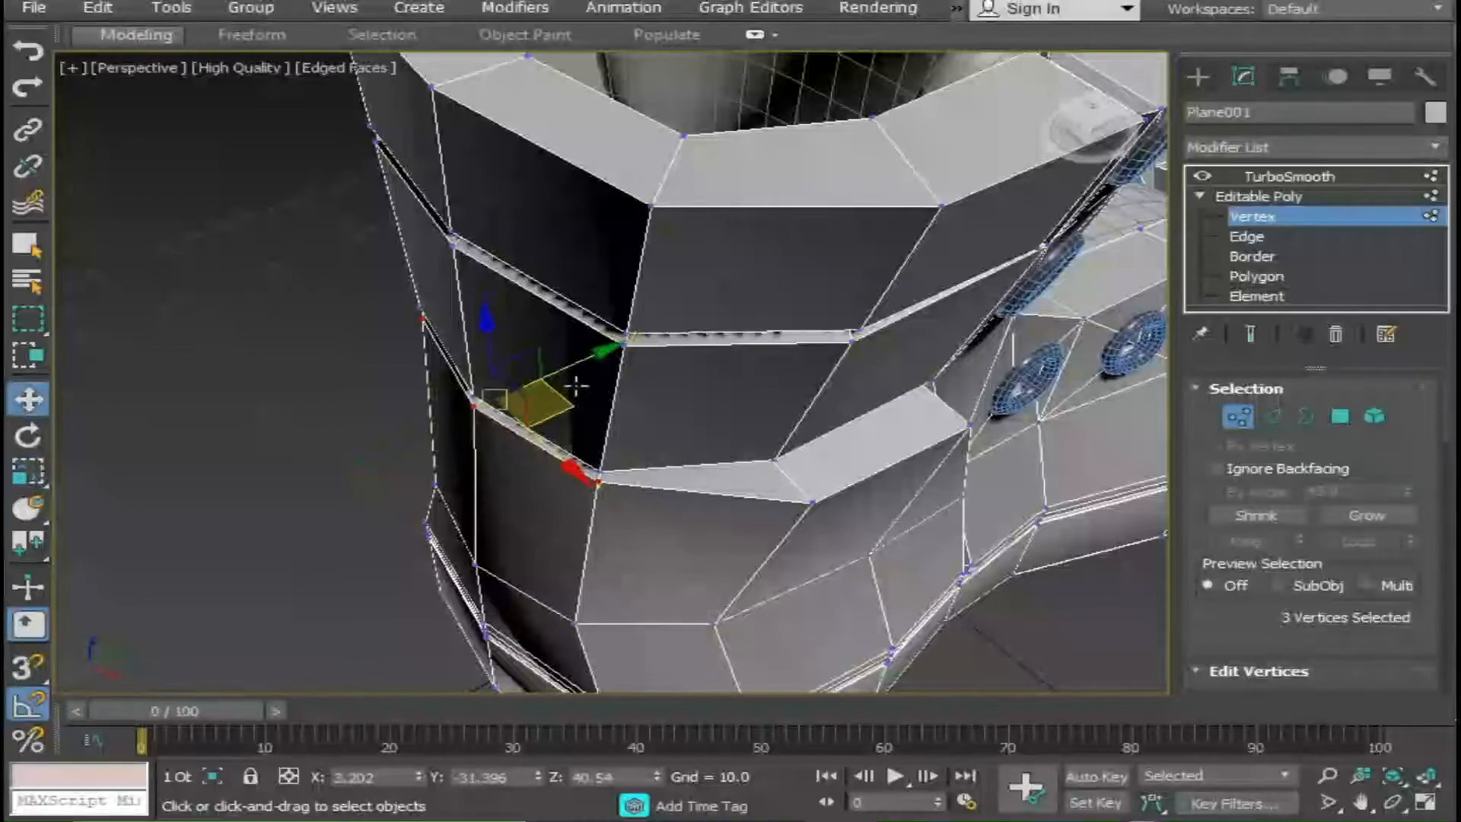
pyautogui.moveTo(597, 352); pyautogui.dragTo(551, 376)
pyautogui.keyDown('alt'); pyautogui.moveTo(551, 376); pyautogui.dragTo(662, 321, button='middle'); pyautogui.keyUp('alt')
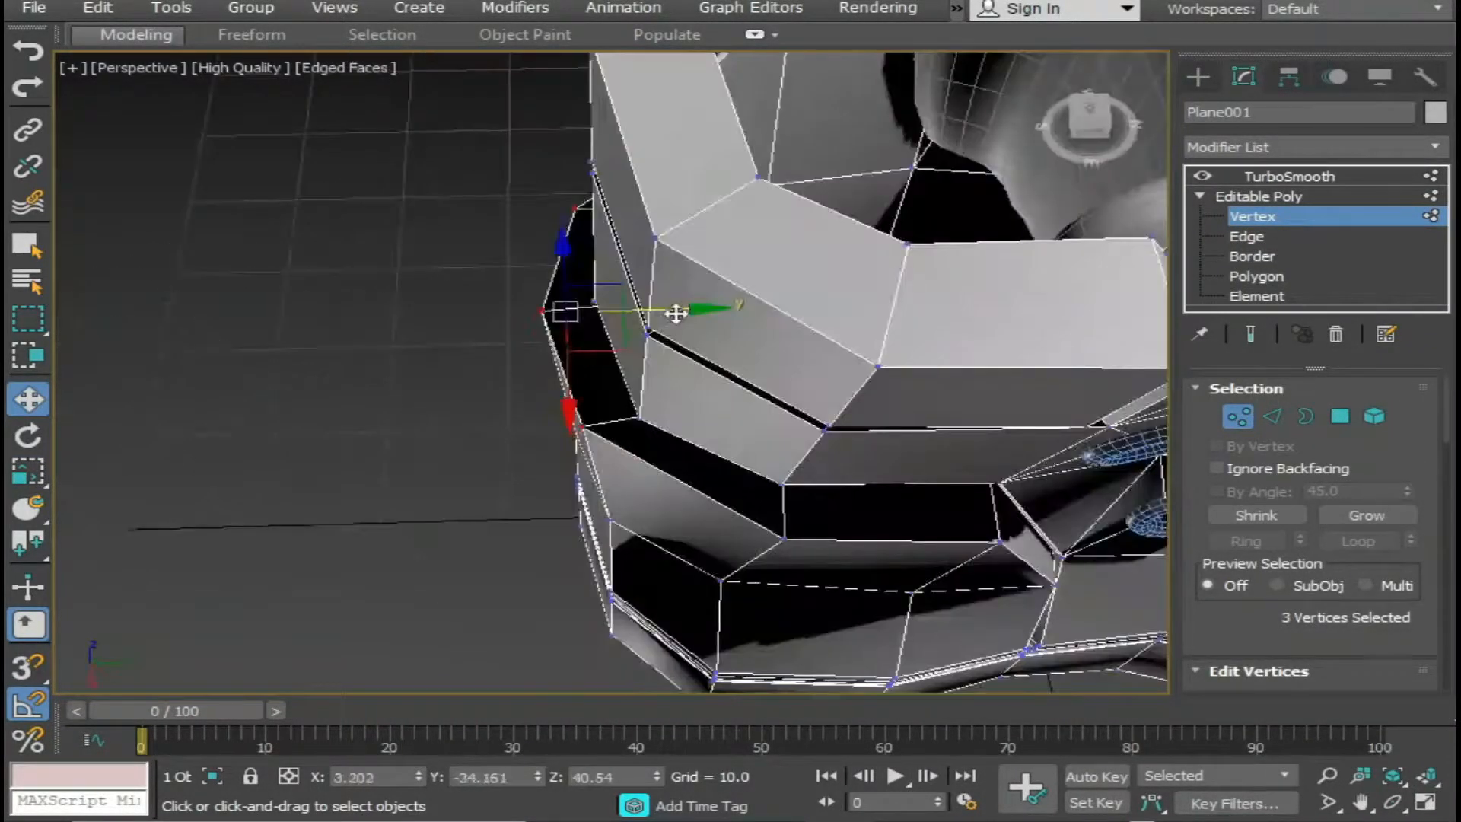
pyautogui.moveTo(673, 313); pyautogui.dragTo(677, 313)
# Select the rim vertices on both sides of the heel panel and widen them slightly by scaling along X.
pyautogui.click(813, 548)
pyautogui.keyDown('alt'); pyautogui.moveTo(813, 548); pyautogui.dragTo(560, 567, button='middle'); pyautogui.keyUp('alt')
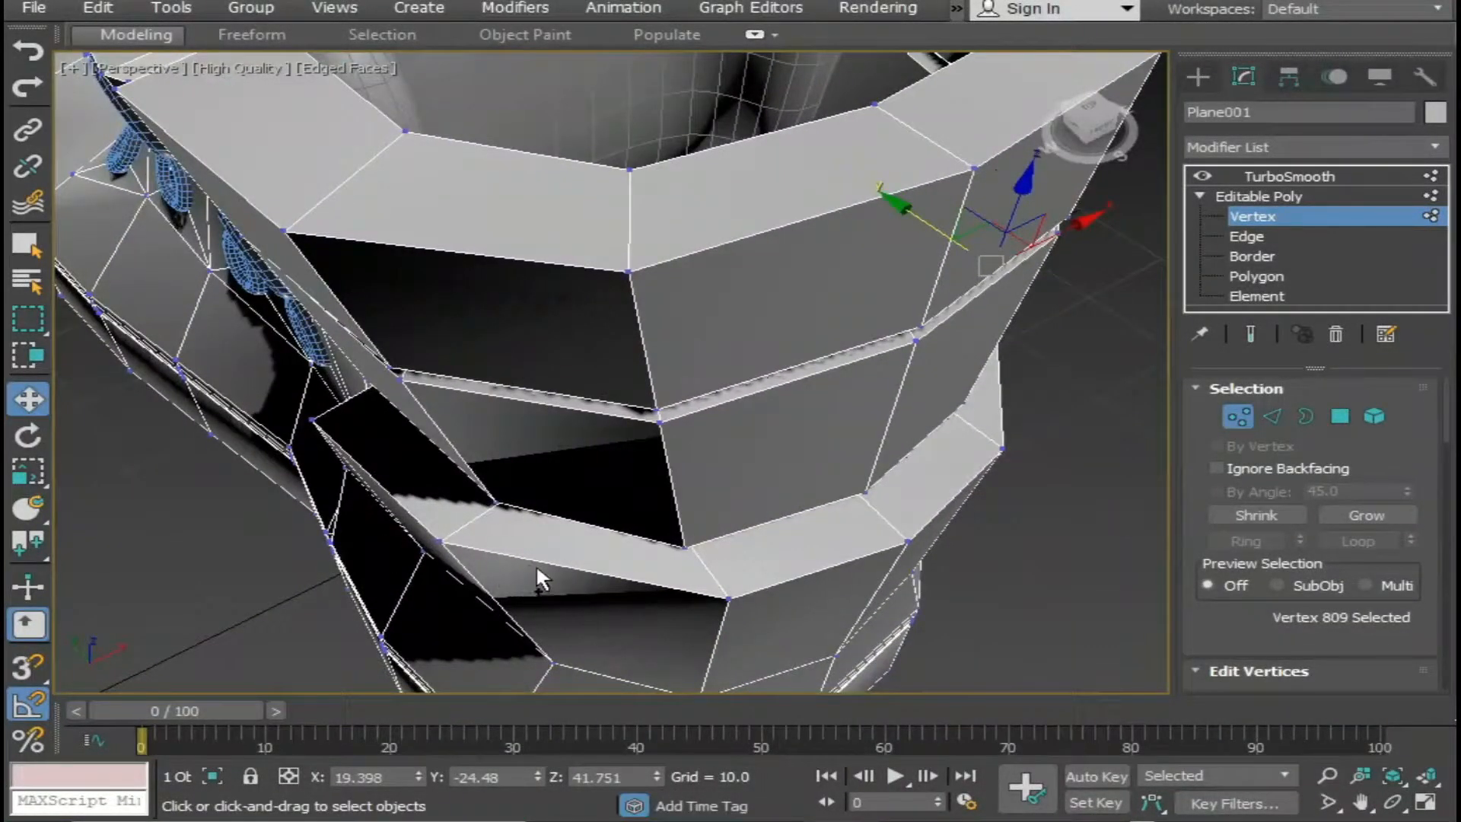
pyautogui.keyDown('ctrl'); pyautogui.click(439, 541); pyautogui.keyUp('ctrl')
pyautogui.press('space')
pyautogui.press('r')
pyautogui.keyDown('alt'); pyautogui.moveTo(730, 567); pyautogui.dragTo(843, 552, button='middle'); pyautogui.keyUp('alt')
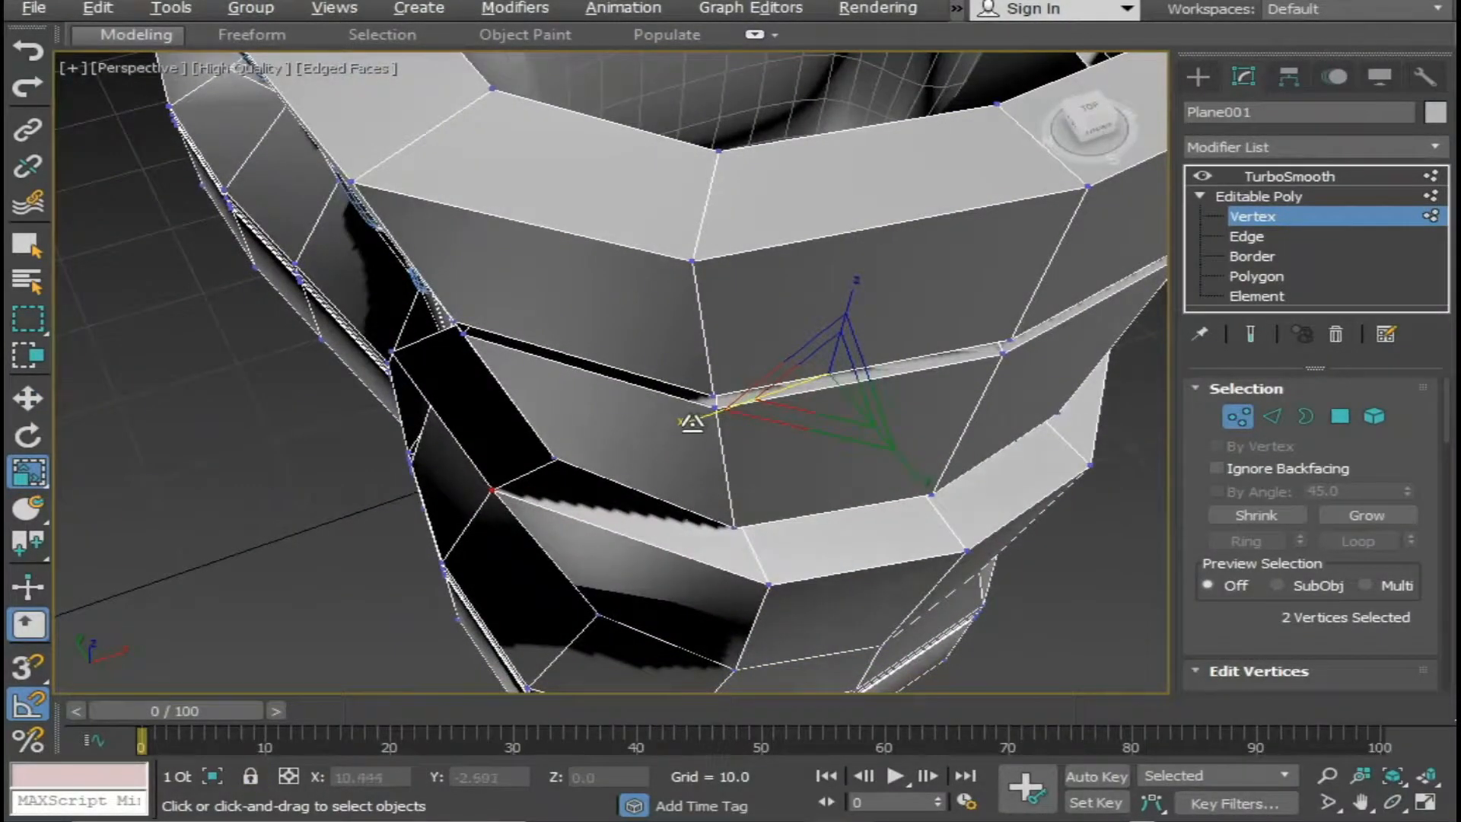
pyautogui.moveTo(692, 422); pyautogui.dragTo(688, 421)
pyautogui.scroll(-6, 644, 478)
pyautogui.keyDown('alt'); pyautogui.moveTo(626, 490); pyautogui.dragTo(882, 431, button='middle'); pyautogui.keyUp('alt')
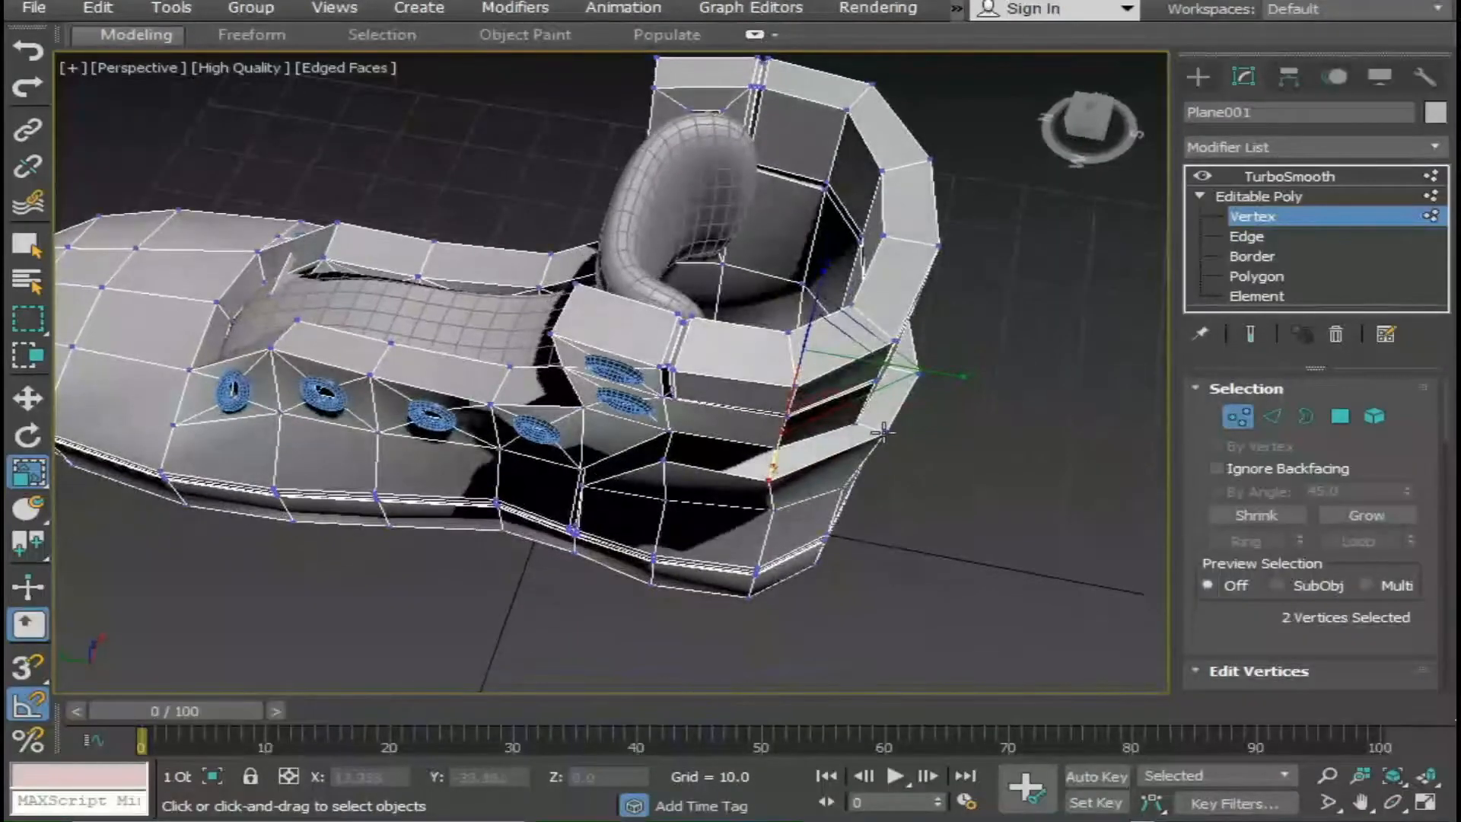
# Select the three rear vertices of the heel panel's rim and move them about -1.7 along Y.
pyautogui.keyDown('ctrl'); pyautogui.click(914, 373); pyautogui.keyUp('ctrl')
pyautogui.keyDown('alt'); pyautogui.moveTo(913, 373); pyautogui.dragTo(808, 398, button='middle'); pyautogui.keyUp('alt')
pyautogui.keyDown('ctrl'); pyautogui.click(834, 199); pyautogui.keyUp('ctrl')
pyautogui.press('w')
pyautogui.moveTo(712, 189); pyautogui.dragTo(727, 198)
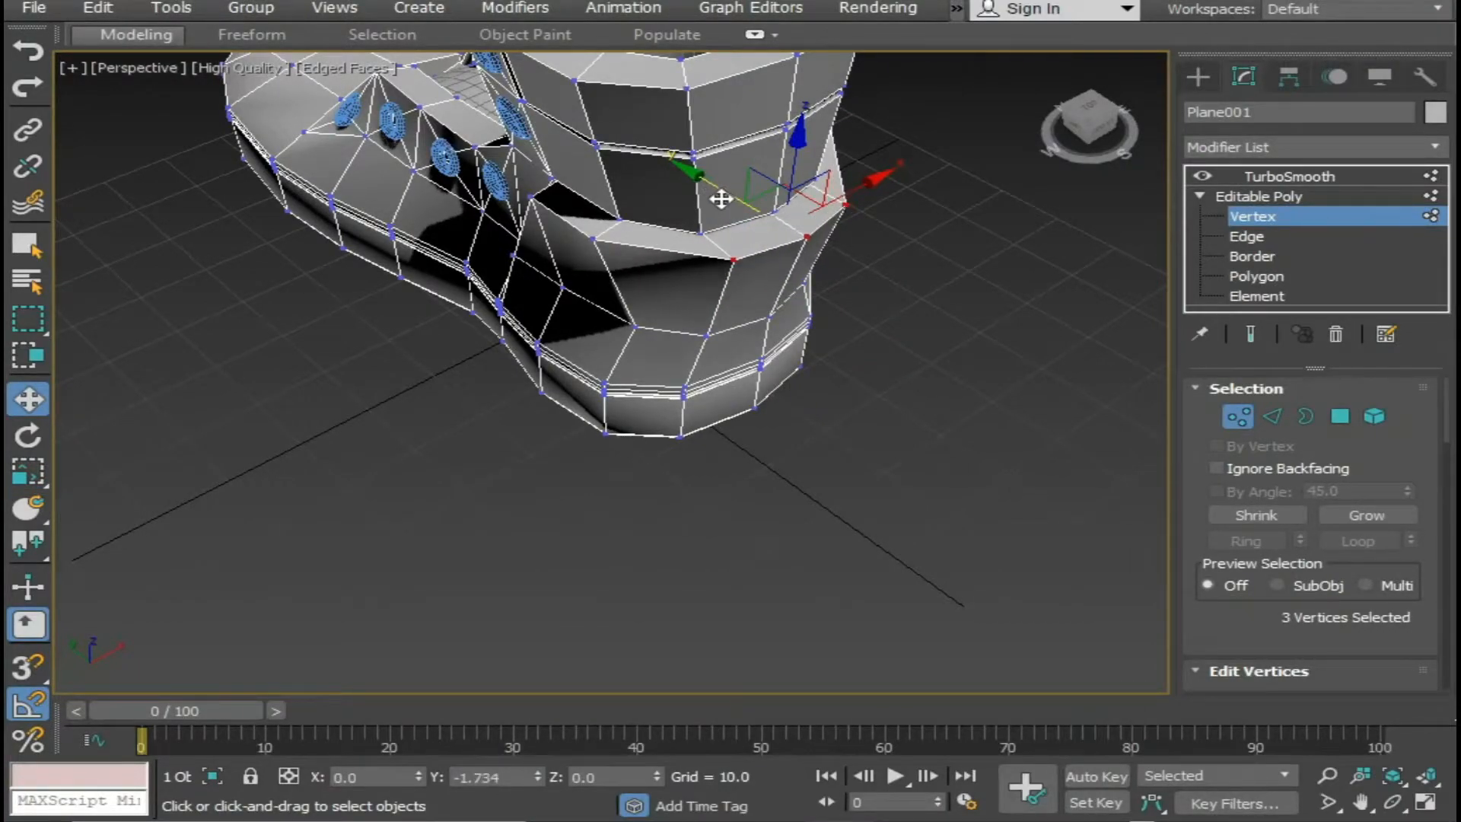
# Return to the TurboSmooth level, deselect the boot and examine the smoothed heel panel from several angles with edged faces off.
pyautogui.click(1290, 176)
pyautogui.scroll(-5, 878, 378)
pyautogui.click(759, 445)
pyautogui.keyDown('alt'); pyautogui.moveTo(755, 435); pyautogui.dragTo(920, 389, button='middle'); pyautogui.keyUp('alt')
pyautogui.moveTo(920, 390); pyautogui.dragTo(929, 472, button='middle')
pyautogui.scroll(4, 793, 511)
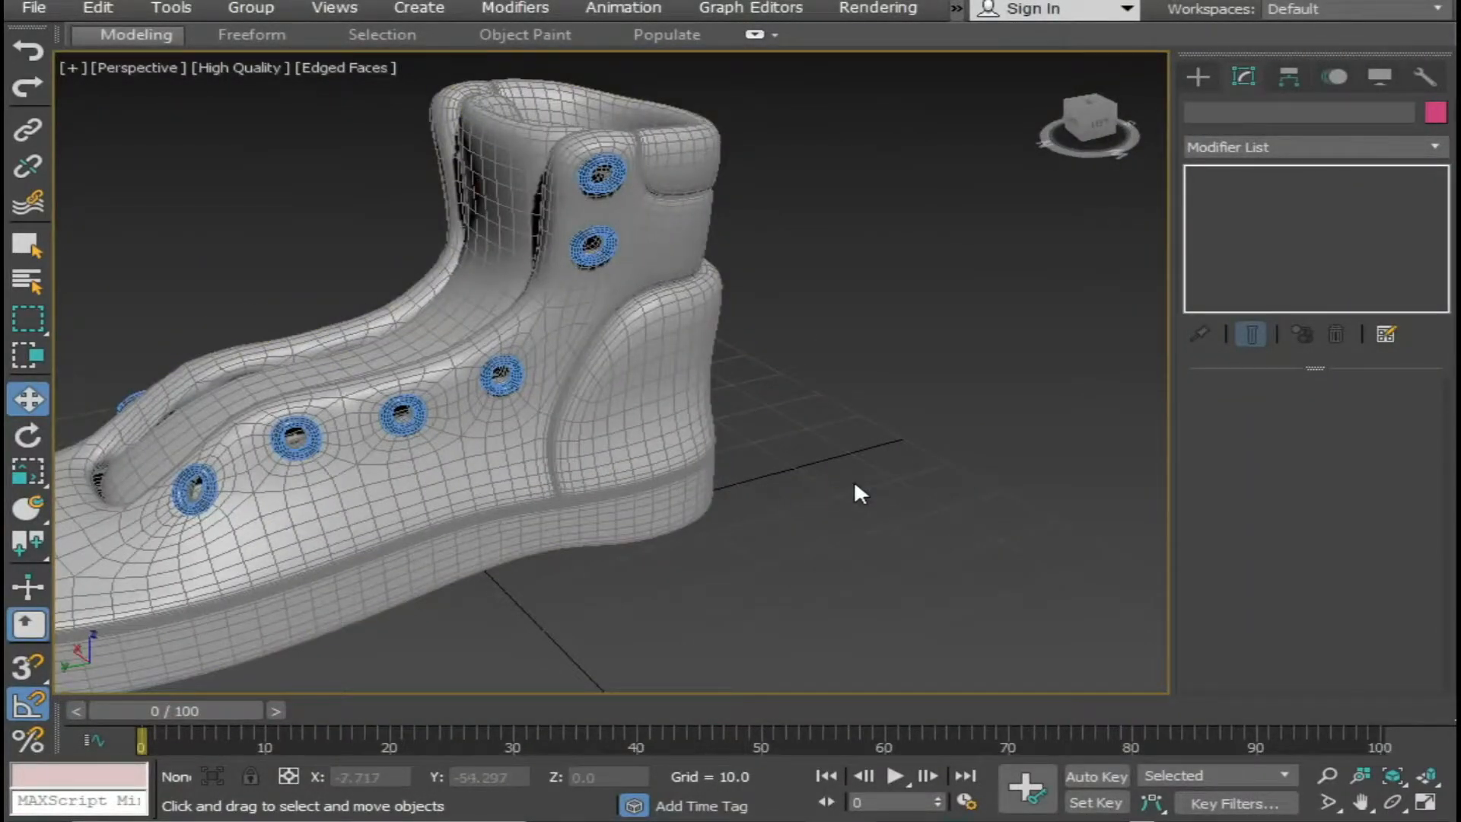
pyautogui.press('F4')
pyautogui.scroll(-5, 855, 490)
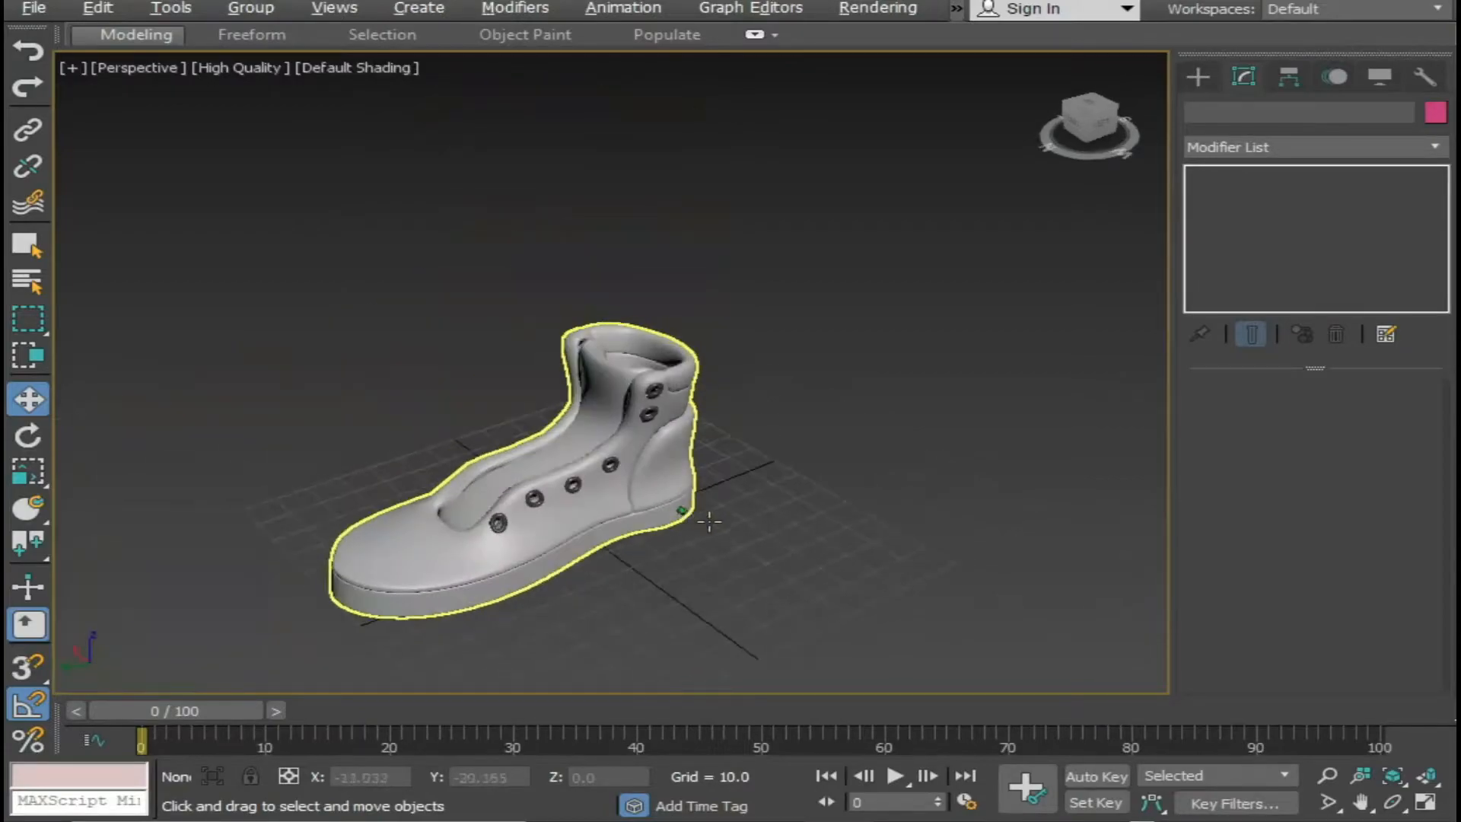
pyautogui.scroll(4, 702, 521)
pyautogui.keyDown('alt'); pyautogui.moveTo(702, 521); pyautogui.dragTo(480, 533, button='middle'); pyautogui.keyUp('alt')
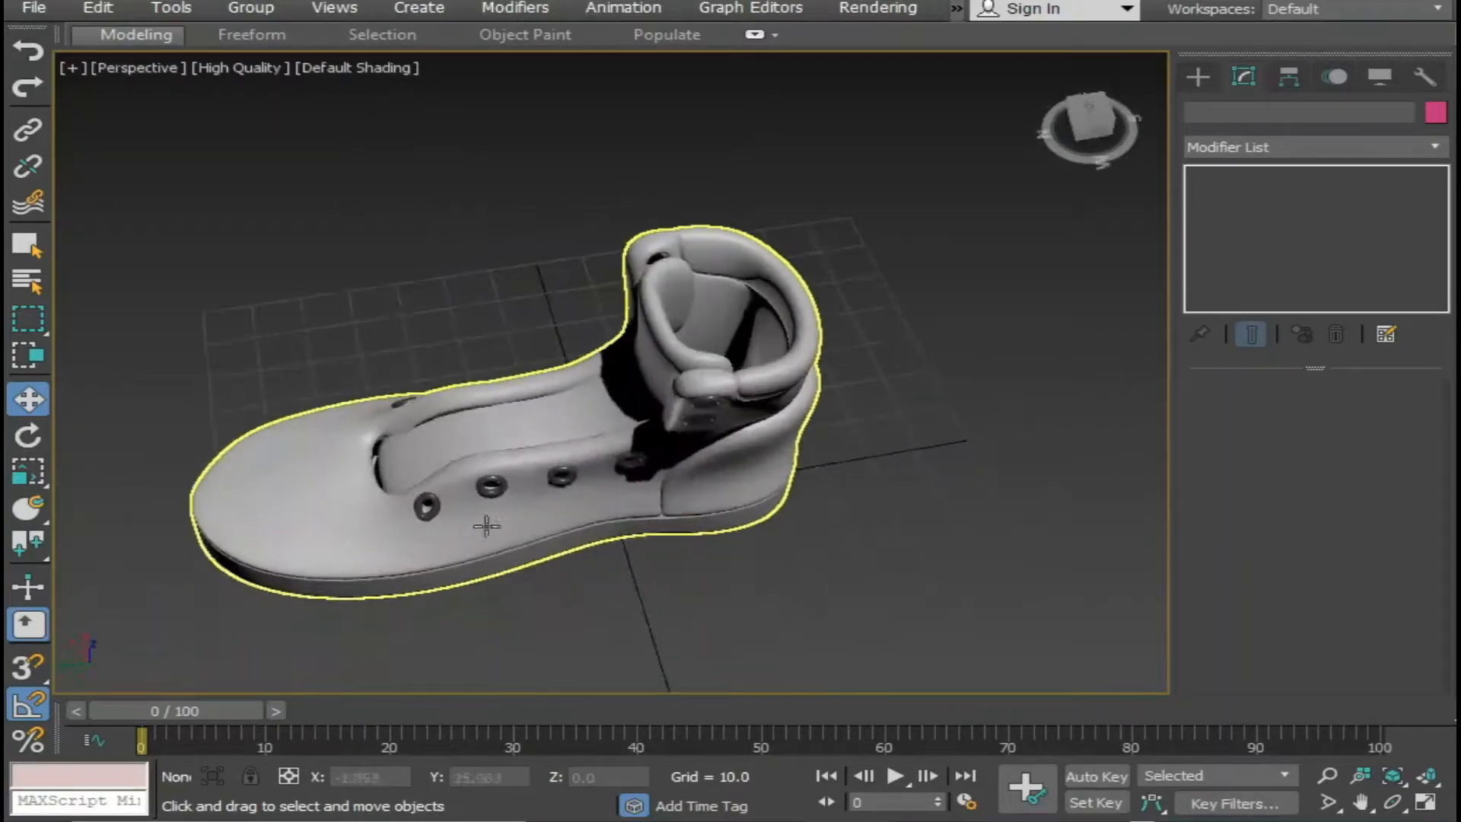
pyautogui.scroll(5, 670, 516)
pyautogui.scroll(-6, 718, 404)
pyautogui.keyDown('alt'); pyautogui.moveTo(720, 493); pyautogui.dragTo(889, 444, button='middle'); pyautogui.keyUp('alt')
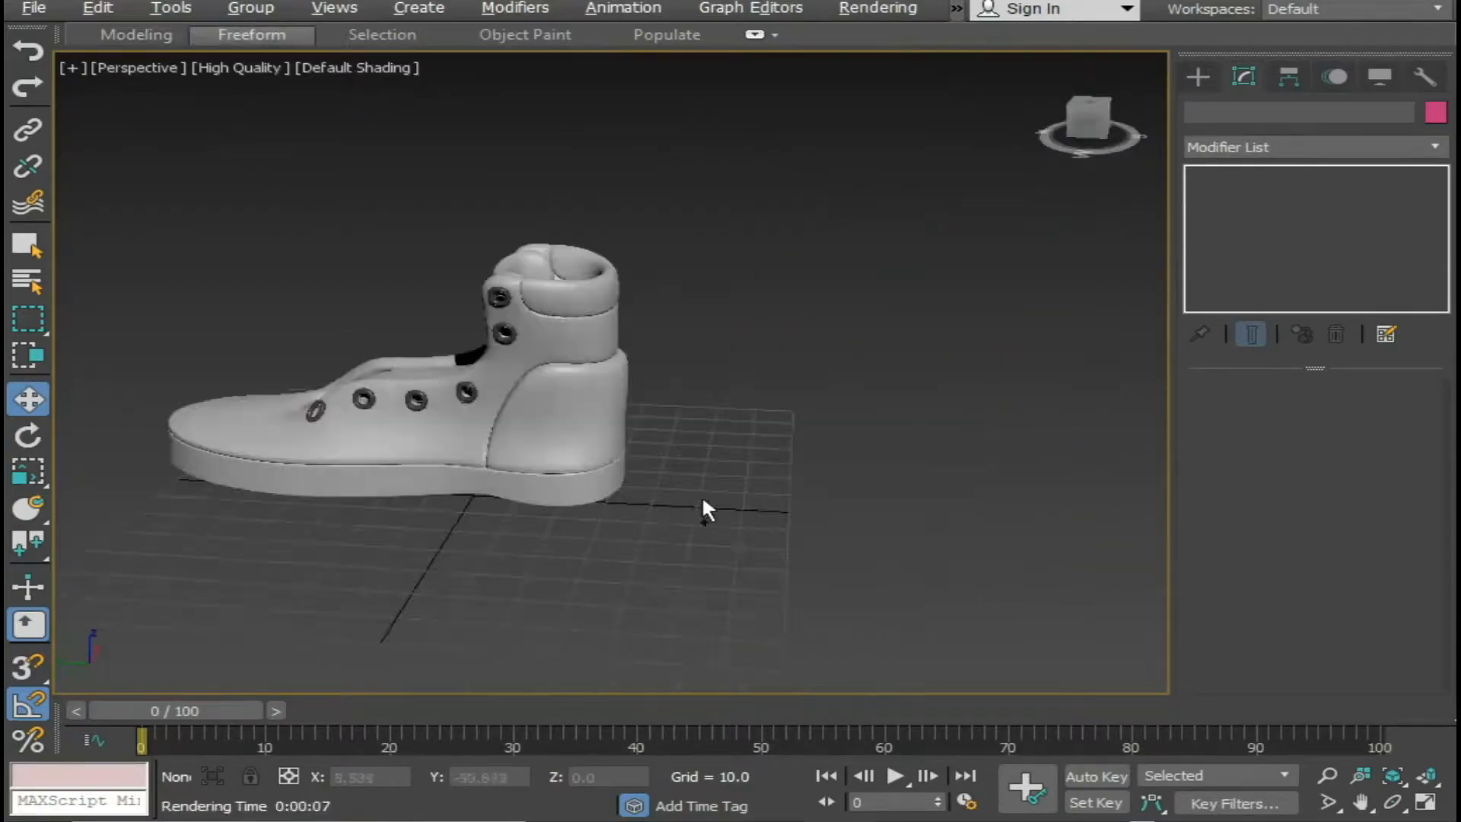
# Return to the boot's Vertex level with edged faces on and scale the opposite rear-side pair of heel rim vertices outward along X.
pyautogui.keyDown('alt'); pyautogui.moveTo(702, 495); pyautogui.dragTo(522, 447, button='middle'); pyautogui.keyUp('alt')
pyautogui.scroll(5, 701, 446)
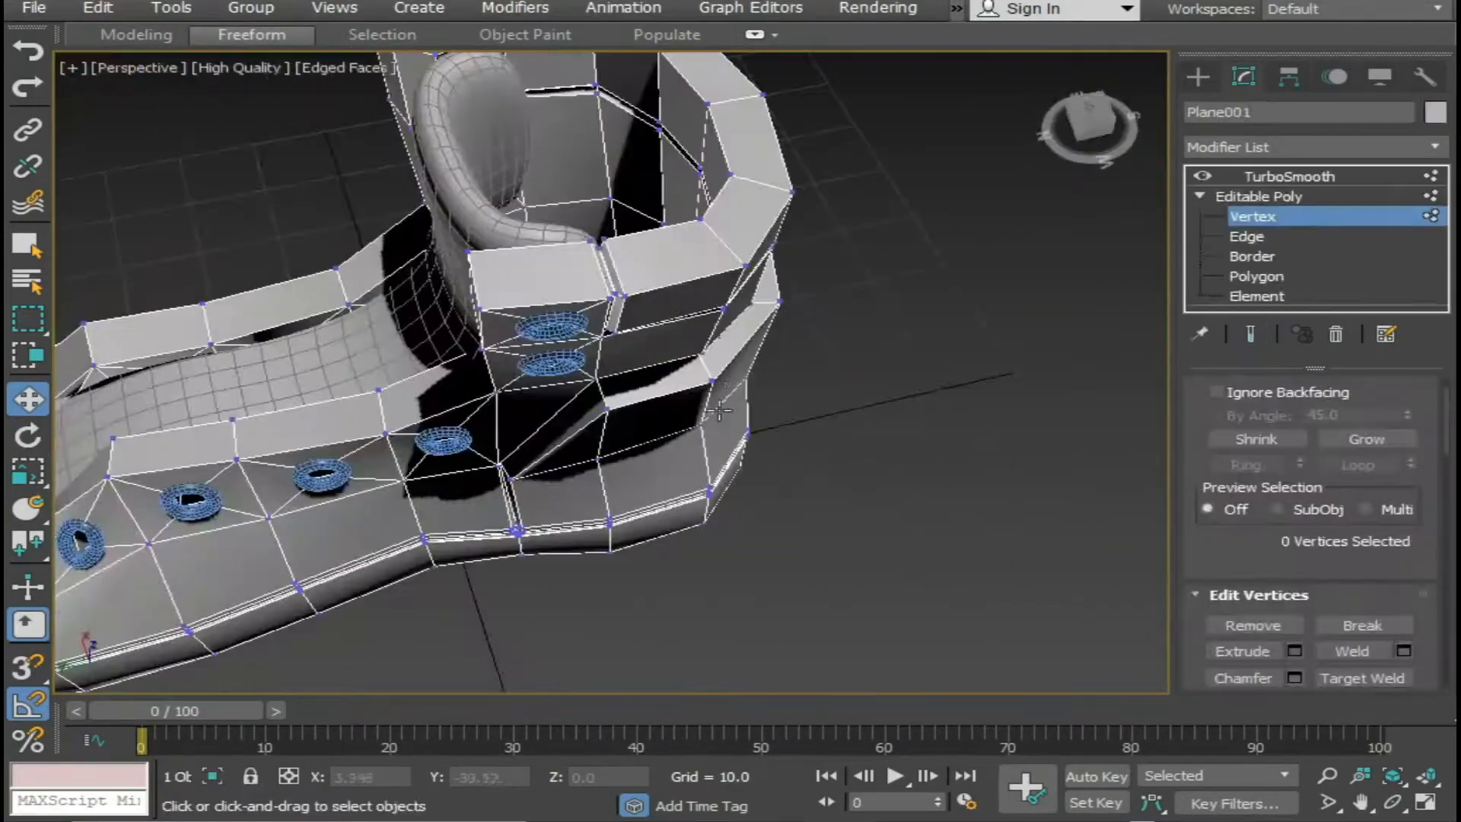
pyautogui.click(711, 383)
pyautogui.keyDown('alt'); pyautogui.moveTo(708, 391); pyautogui.dragTo(601, 434, button='middle'); pyautogui.keyUp('alt')
pyautogui.keyDown('alt'); pyautogui.moveTo(472, 468); pyautogui.dragTo(940, 462, button='middle'); pyautogui.keyUp('alt')
pyautogui.keyDown('ctrl'); pyautogui.click(565, 431); pyautogui.keyUp('ctrl')
pyautogui.keyDown('alt'); pyautogui.moveTo(567, 432); pyautogui.dragTo(558, 507, button='middle'); pyautogui.keyUp('alt')
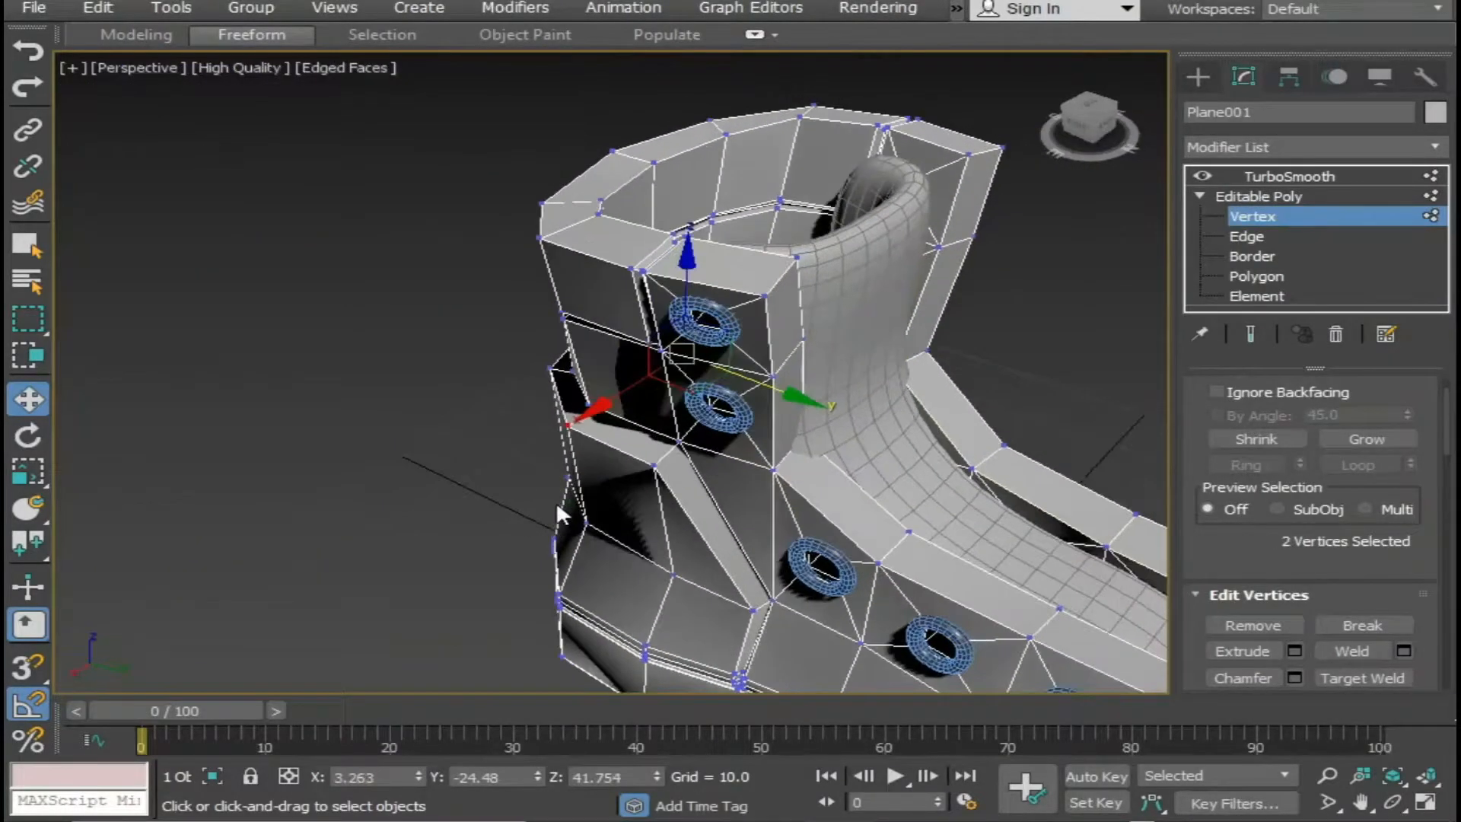
pyautogui.press('r')
pyautogui.moveTo(584, 420); pyautogui.dragTo(569, 420)
pyautogui.scroll(-3, 599, 446)
pyautogui.keyDown('alt'); pyautogui.moveTo(566, 421); pyautogui.dragTo(601, 518, button='middle'); pyautogui.keyUp('alt')
# Select the vertices around the back of the heel panel's rim and move them along Y.
pyautogui.moveTo(601, 517); pyautogui.dragTo(600, 583, button='middle')
pyautogui.click(671, 501)
pyautogui.click(683, 485)
pyautogui.keyDown('ctrl'); pyautogui.click(643, 440); pyautogui.keyUp('ctrl')
pyautogui.keyDown('ctrl'); pyautogui.click(632, 394); pyautogui.keyUp('ctrl')
pyautogui.press('w')
pyautogui.moveTo(750, 425); pyautogui.dragTo(718, 427)
# Select the matching side vertices of the heel panel's rim and adjust their spacing by scaling along X.
pyautogui.keyDown('alt'); pyautogui.moveTo(828, 580); pyautogui.dragTo(451, 582, button='middle'); pyautogui.keyUp('alt')
pyautogui.click(486, 513)
pyautogui.keyDown('alt'); pyautogui.moveTo(486, 513); pyautogui.dragTo(561, 459, button='middle'); pyautogui.keyUp('alt')
pyautogui.click(507, 390)
pyautogui.keyDown('alt'); pyautogui.moveTo(508, 391); pyautogui.dragTo(679, 382, button='middle'); pyautogui.keyUp('alt')
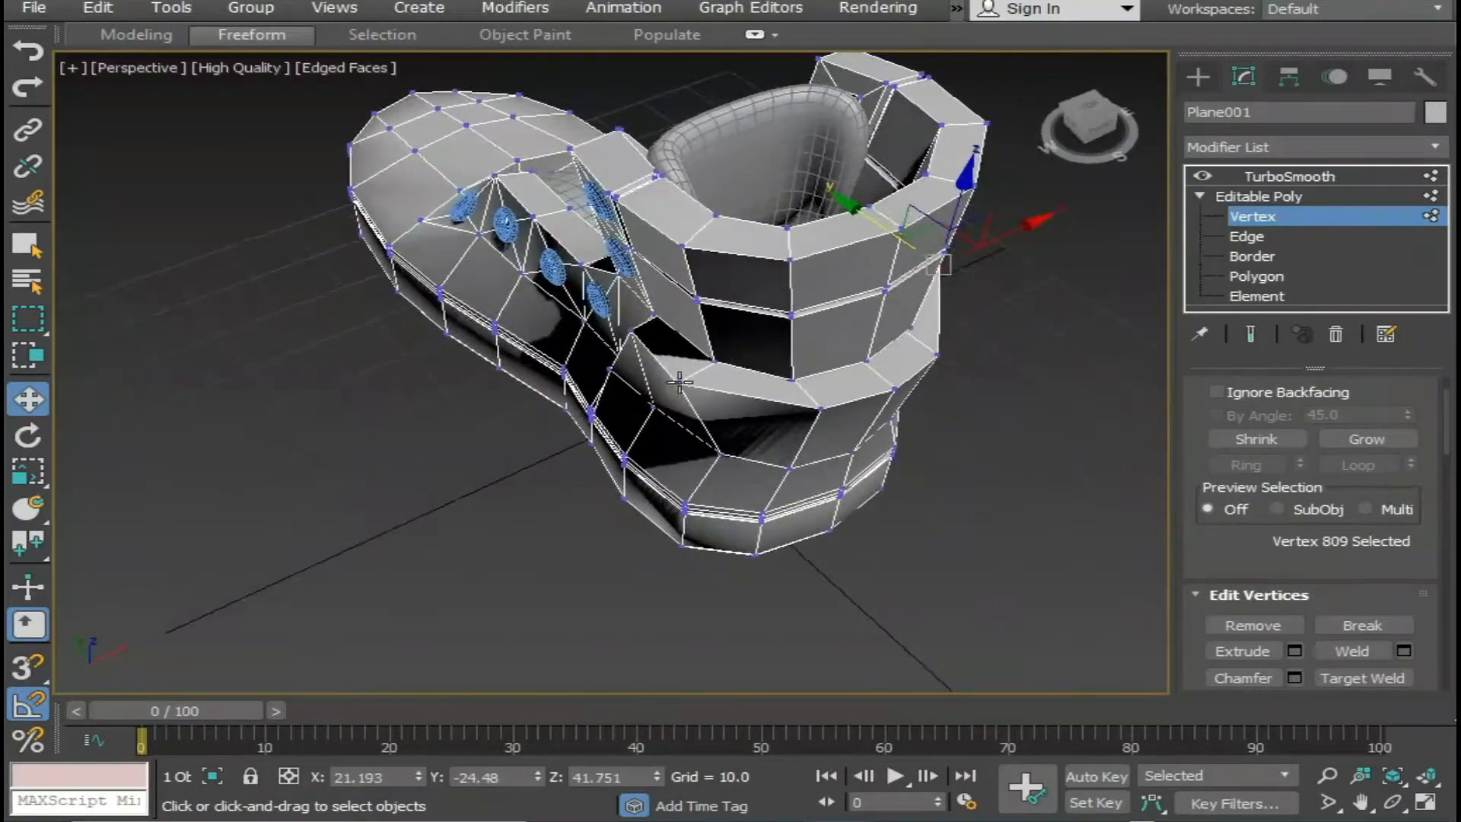
pyautogui.keyDown('ctrl'); pyautogui.click(679, 382); pyautogui.keyUp('ctrl')
pyautogui.moveTo(691, 494); pyautogui.dragTo(641, 559, button='middle')
pyautogui.press('r')
pyautogui.moveTo(616, 452); pyautogui.dragTo(626, 450)
# Select the two rear corner vertices of the heel panel's rim, scale them to 117% along X and clear the selection.
pyautogui.click(745, 470)
pyautogui.keyDown('alt'); pyautogui.moveTo(745, 470); pyautogui.dragTo(938, 609, button='middle'); pyautogui.keyUp('alt')
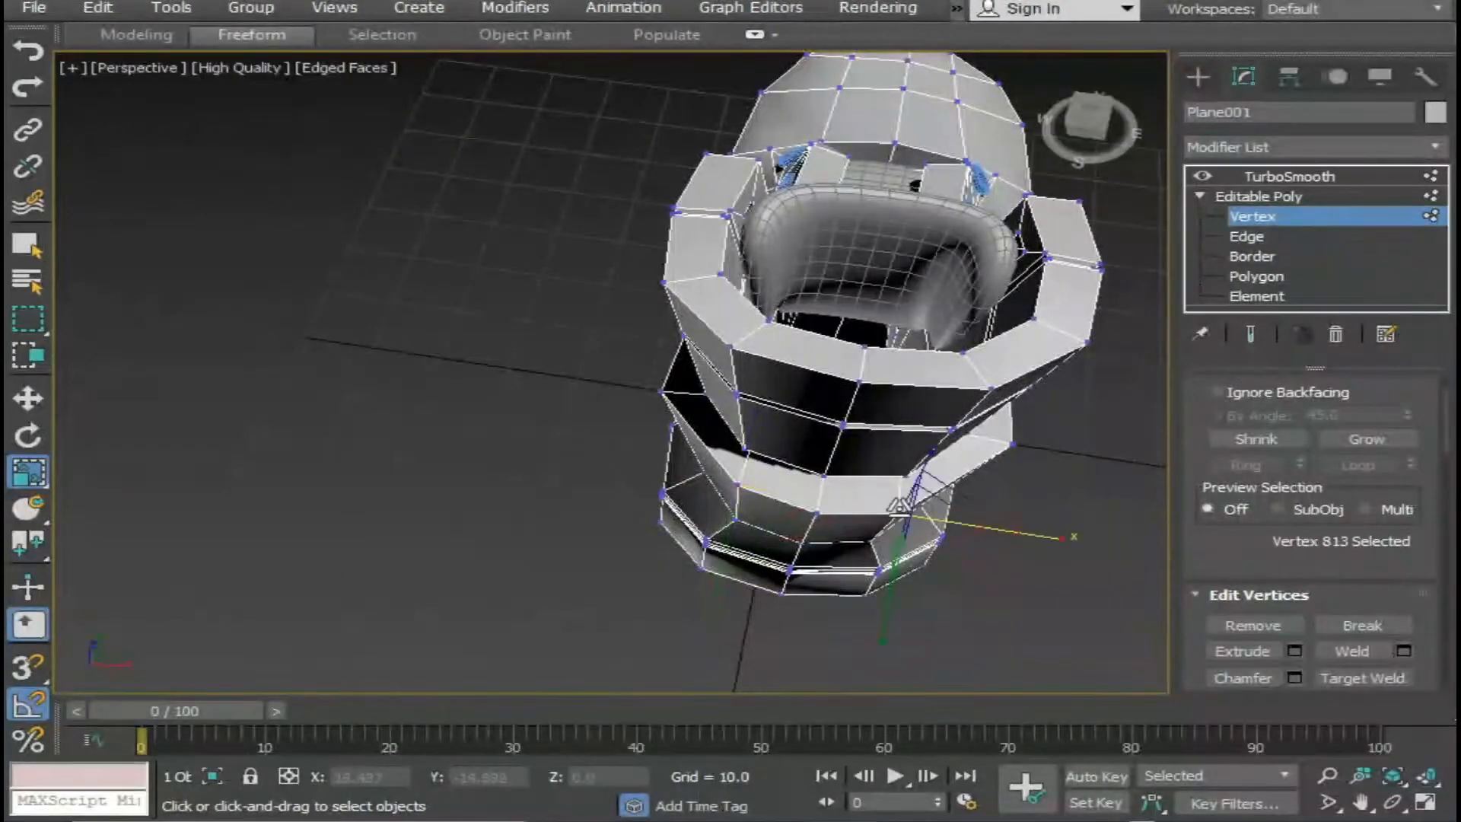
pyautogui.keyDown('ctrl'); pyautogui.click(736, 485); pyautogui.keyUp('ctrl')
pyautogui.moveTo(970, 528); pyautogui.dragTo(987, 529)
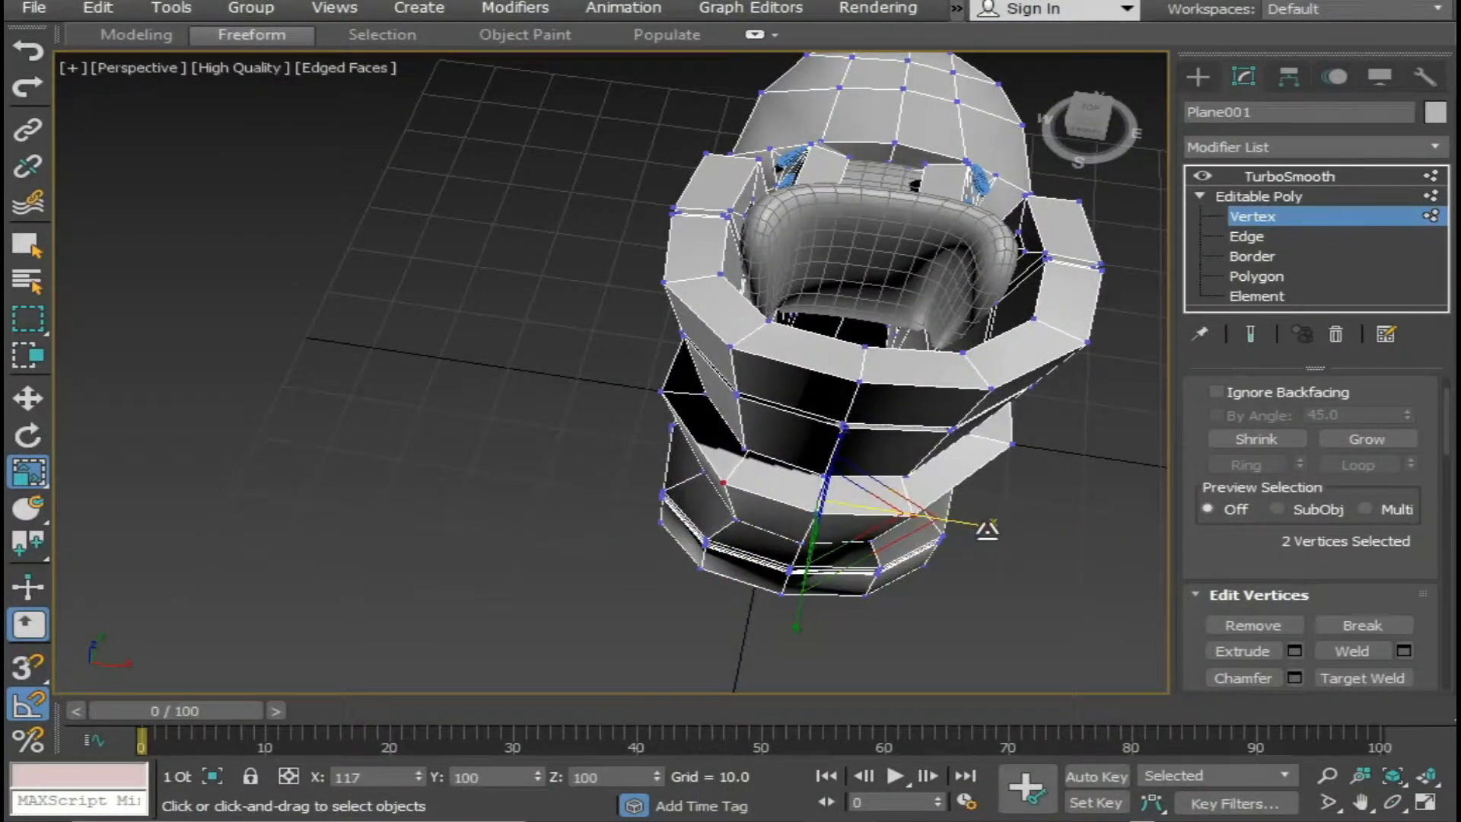
pyautogui.click(967, 542)
pyautogui.keyDown('alt'); pyautogui.moveTo(966, 542); pyautogui.dragTo(1048, 418, button='middle'); pyautogui.keyUp('alt')
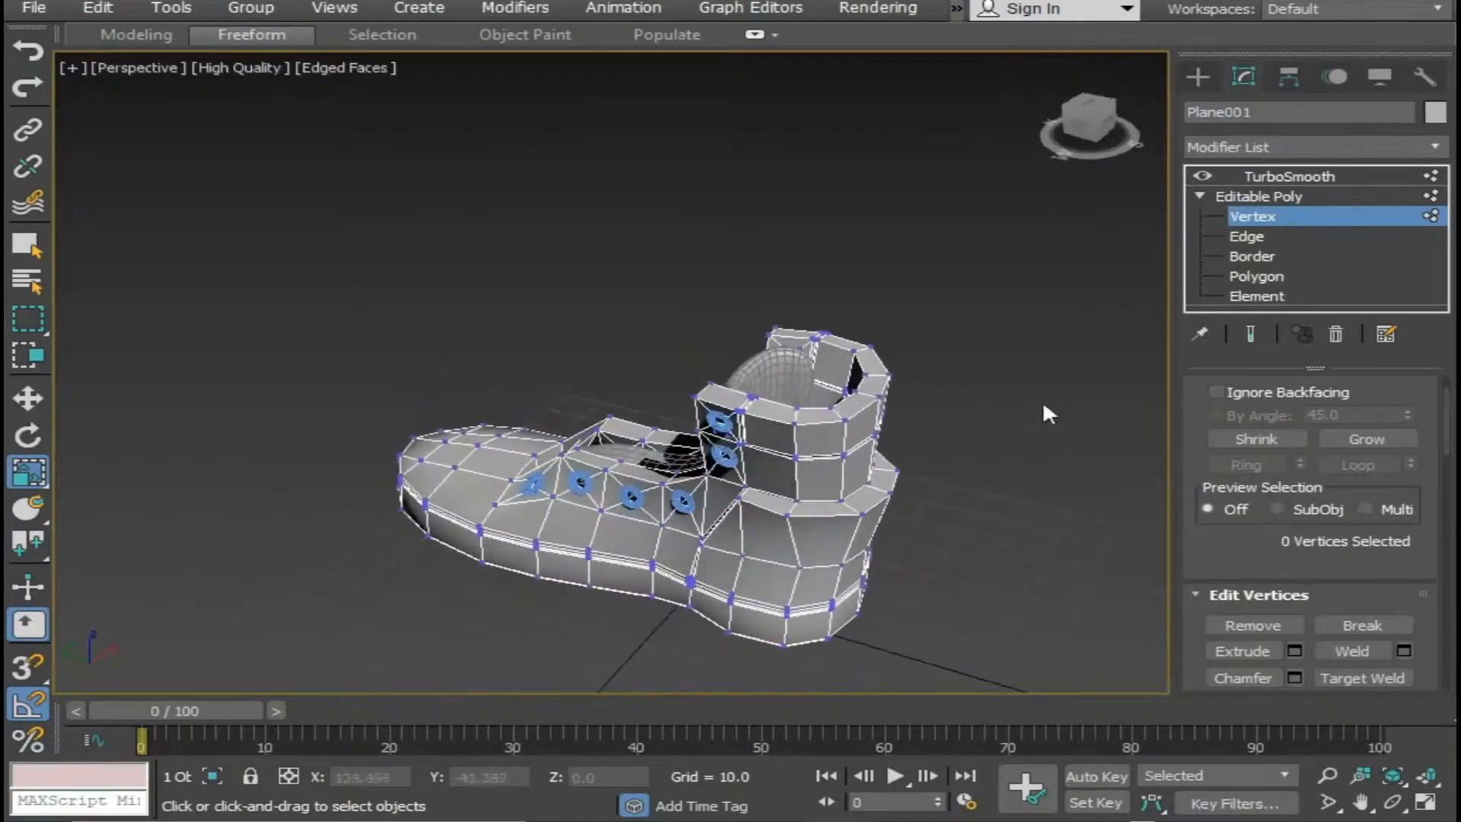
# Return to the TurboSmooth level, deselect the boot and inspect the smoothed heel from the side and back.
pyautogui.click(1289, 179)
pyautogui.click(933, 525)
pyautogui.keyDown('alt'); pyautogui.moveTo(935, 529); pyautogui.dragTo(638, 541, button='middle'); pyautogui.keyUp('alt')
pyautogui.scroll(5, 875, 475)
pyautogui.scroll(-2, 876, 473)
pyautogui.keyDown('alt'); pyautogui.moveTo(637, 541); pyautogui.dragTo(796, 614, button='middle'); pyautogui.keyUp('alt')
pyautogui.keyDown('alt'); pyautogui.moveTo(796, 613); pyautogui.dragTo(819, 609, button='middle'); pyautogui.keyUp('alt')
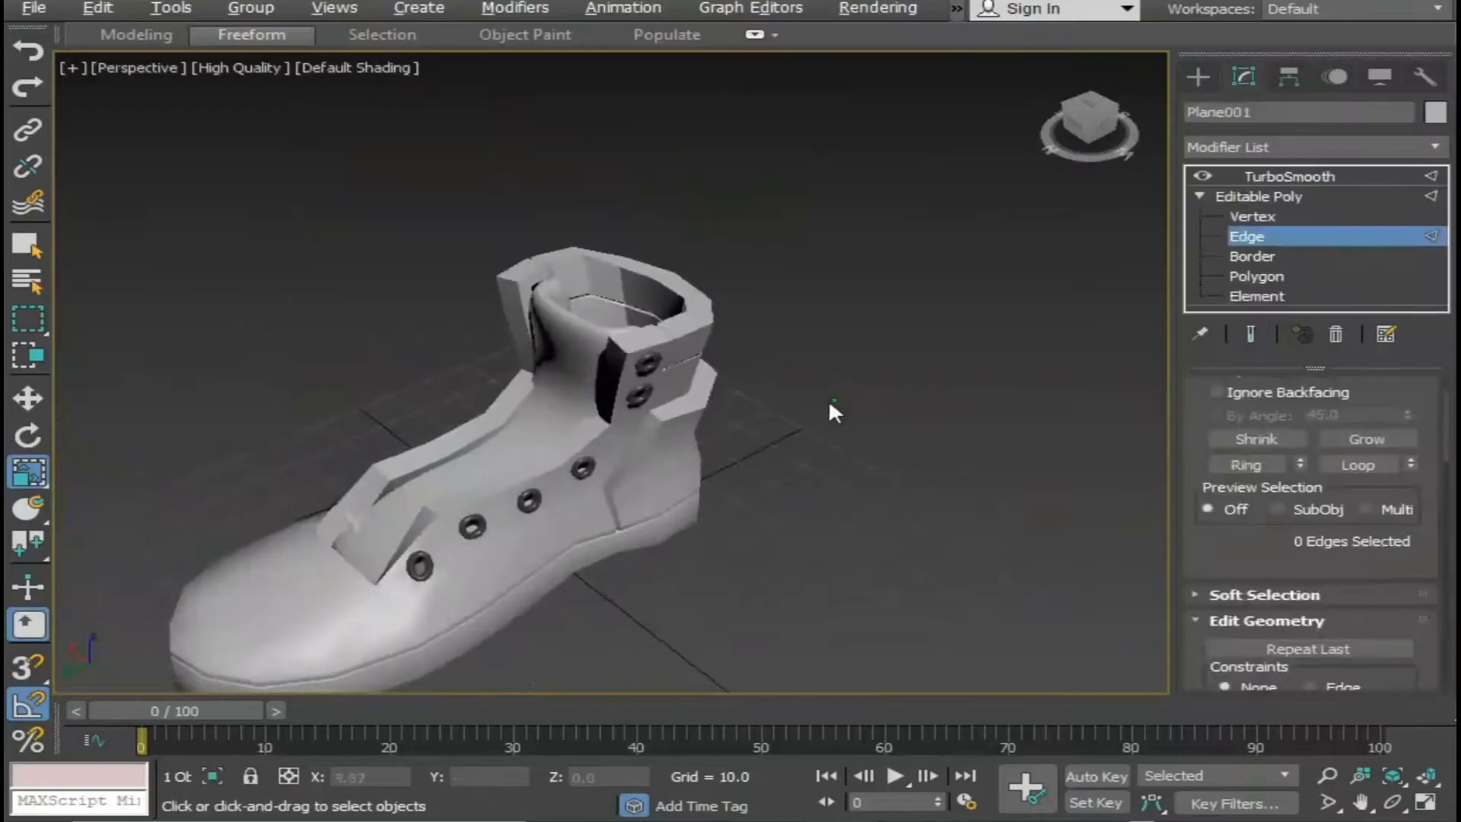
# At the boot's Edge level with edged faces on, select the short edge at the heel seam's bend and extend it along the seam.
pyautogui.scroll(5, 682, 439)
pyautogui.moveTo(678, 437); pyautogui.dragTo(737, 421, button='middle')
pyautogui.press('F4')
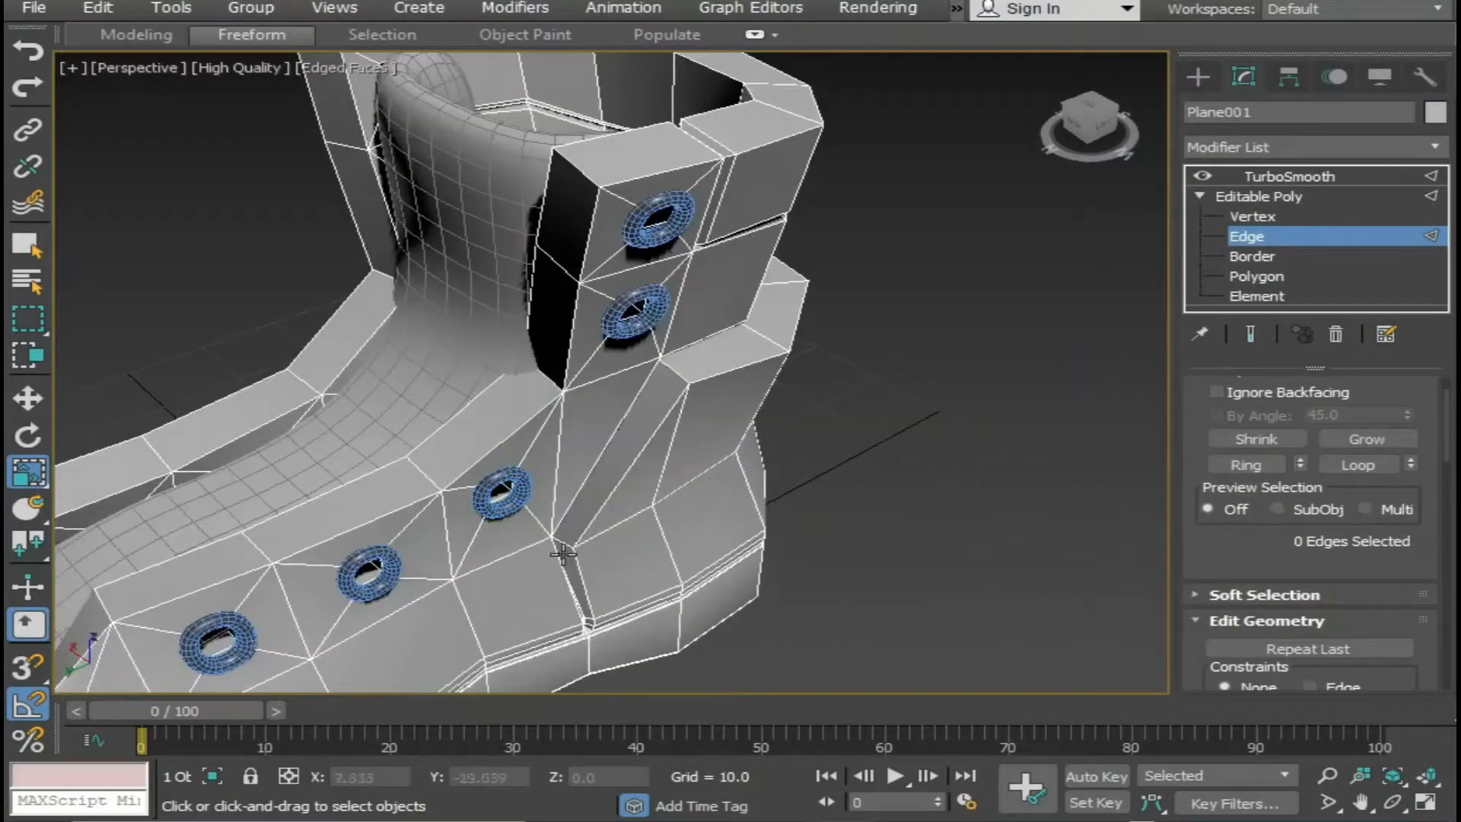
pyautogui.click(562, 543)
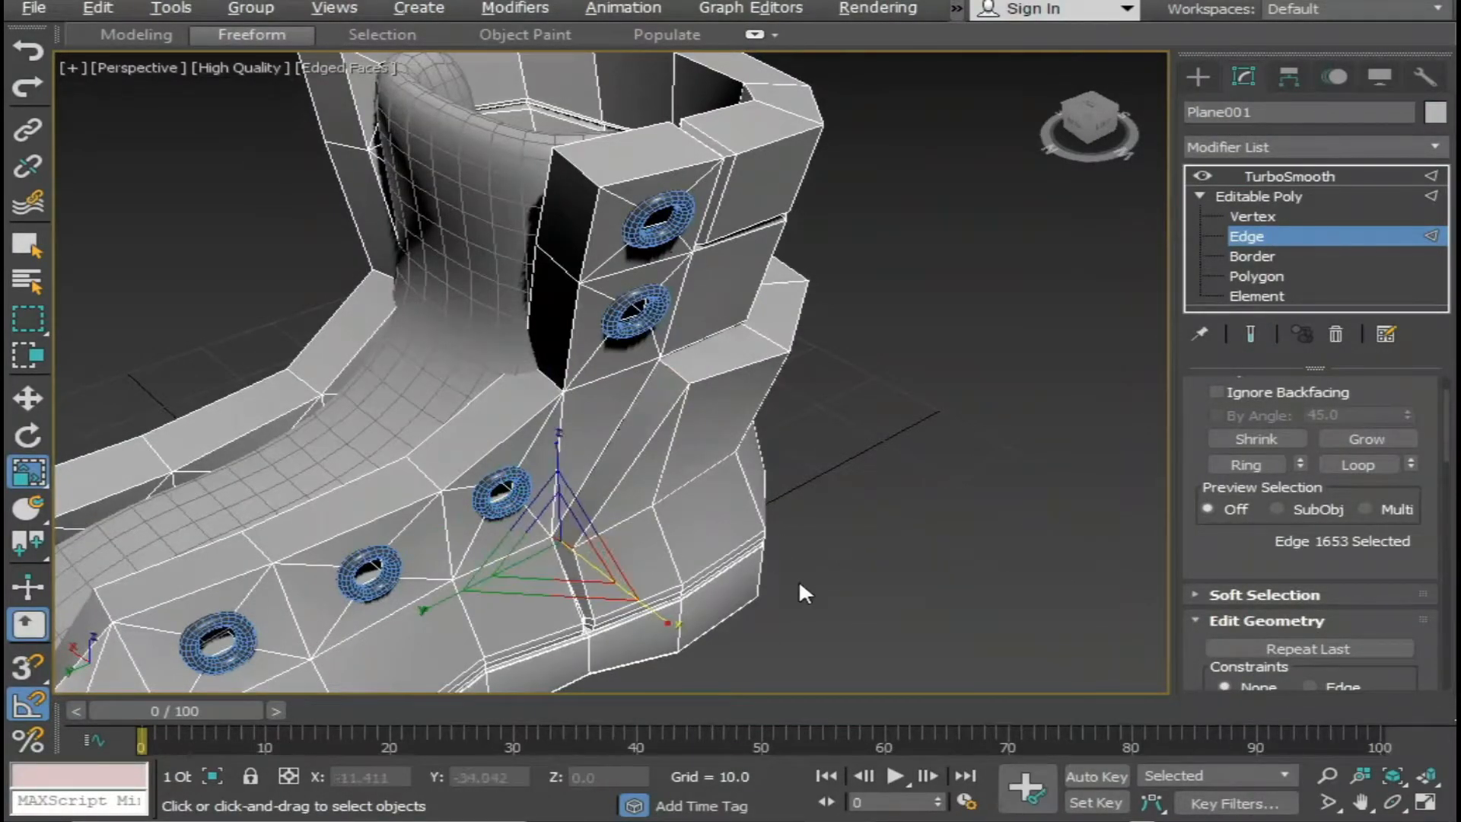
pyautogui.hotkey('alt', 'l')
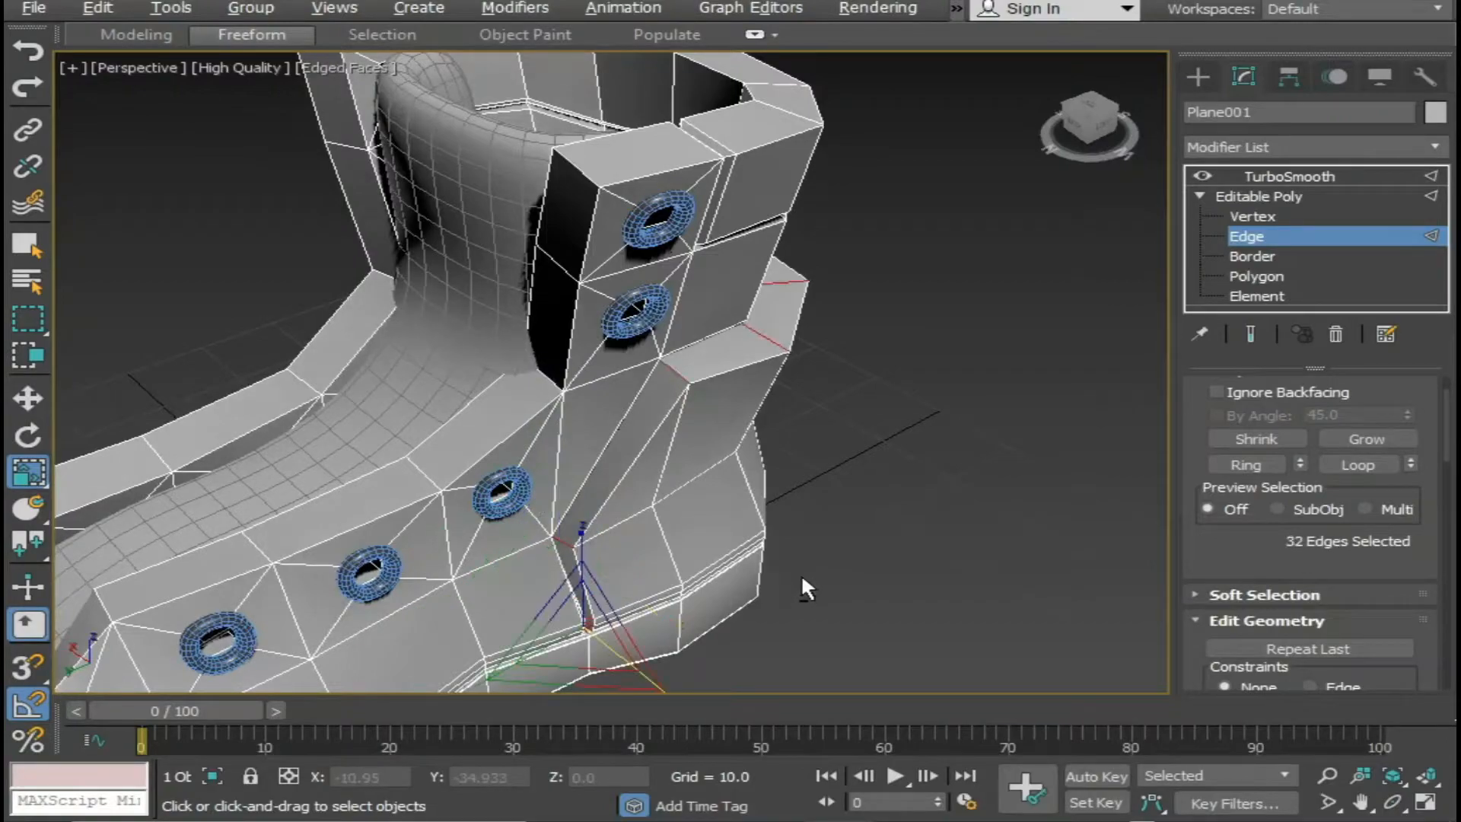
# Deselect the unwanted edges in the lower heel seam near the sole, keeping the edges across the slanted and upper seam.
pyautogui.moveTo(590, 544); pyautogui.dragTo(532, 335, button='middle')
pyautogui.keyDown('alt'); pyautogui.moveTo(535, 532); pyautogui.dragTo(426, 507, button='middle'); pyautogui.keyUp('alt')
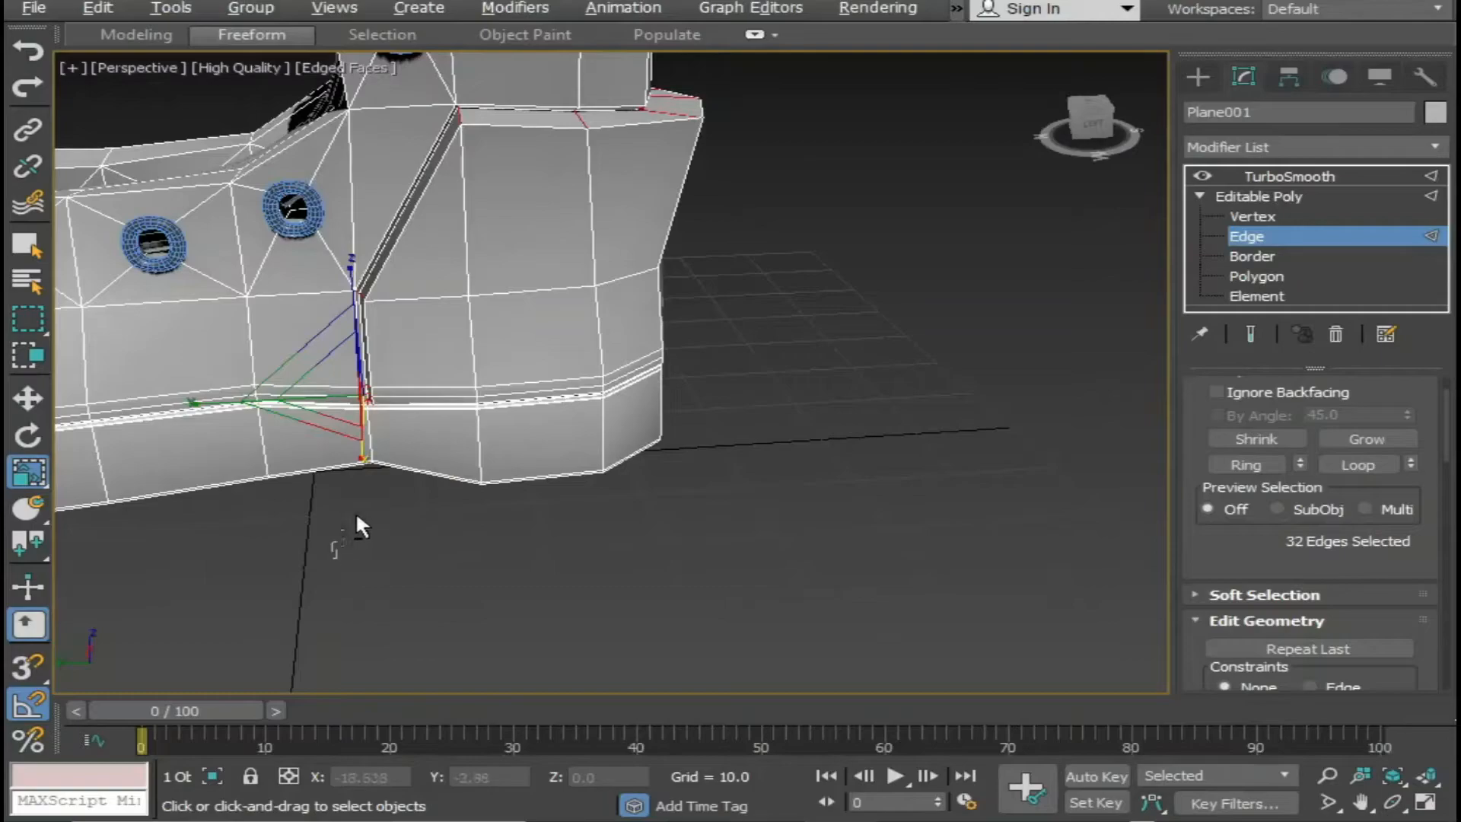
pyautogui.keyDown('alt'); pyautogui.moveTo(428, 367); pyautogui.dragTo(429, 364); pyautogui.keyUp('alt')
pyautogui.keyDown('alt'); pyautogui.moveTo(274, 436); pyautogui.dragTo(417, 429, button='middle'); pyautogui.keyUp('alt')
pyautogui.scroll(-3, 417, 429)
pyautogui.keyDown('alt'); pyautogui.moveTo(227, 469); pyautogui.dragTo(929, 423, button='middle'); pyautogui.keyUp('alt')
pyautogui.keyDown('alt'); pyautogui.moveTo(286, 469); pyautogui.dragTo(385, 453, button='middle'); pyautogui.keyUp('alt')
pyautogui.keyDown('alt'); pyautogui.moveTo(130, 593); pyautogui.dragTo(254, 443); pyautogui.keyUp('alt')
pyautogui.keyDown('alt'); pyautogui.moveTo(254, 443); pyautogui.dragTo(297, 516, button='middle'); pyautogui.keyUp('alt')
pyautogui.moveTo(207, 476); pyautogui.dragTo(159, 507, button='middle')
pyautogui.scroll(4, 353, 548)
pyautogui.scroll(-2, 385, 578)
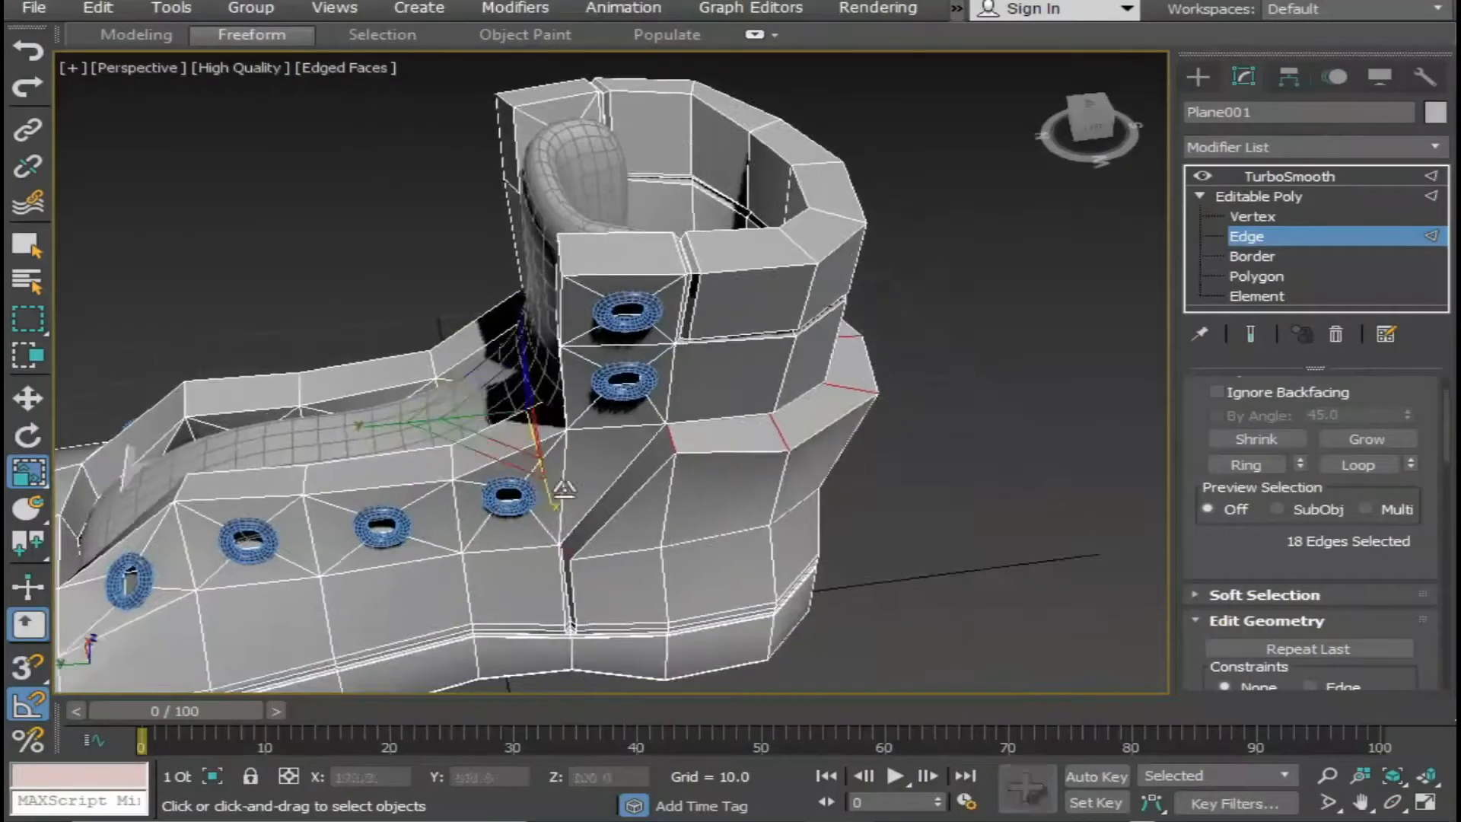
# Connect the selected heel seam edges with 1 segment and pinch 0, leaving the slide open for adjustment.
pyautogui.rightClick(685, 446)
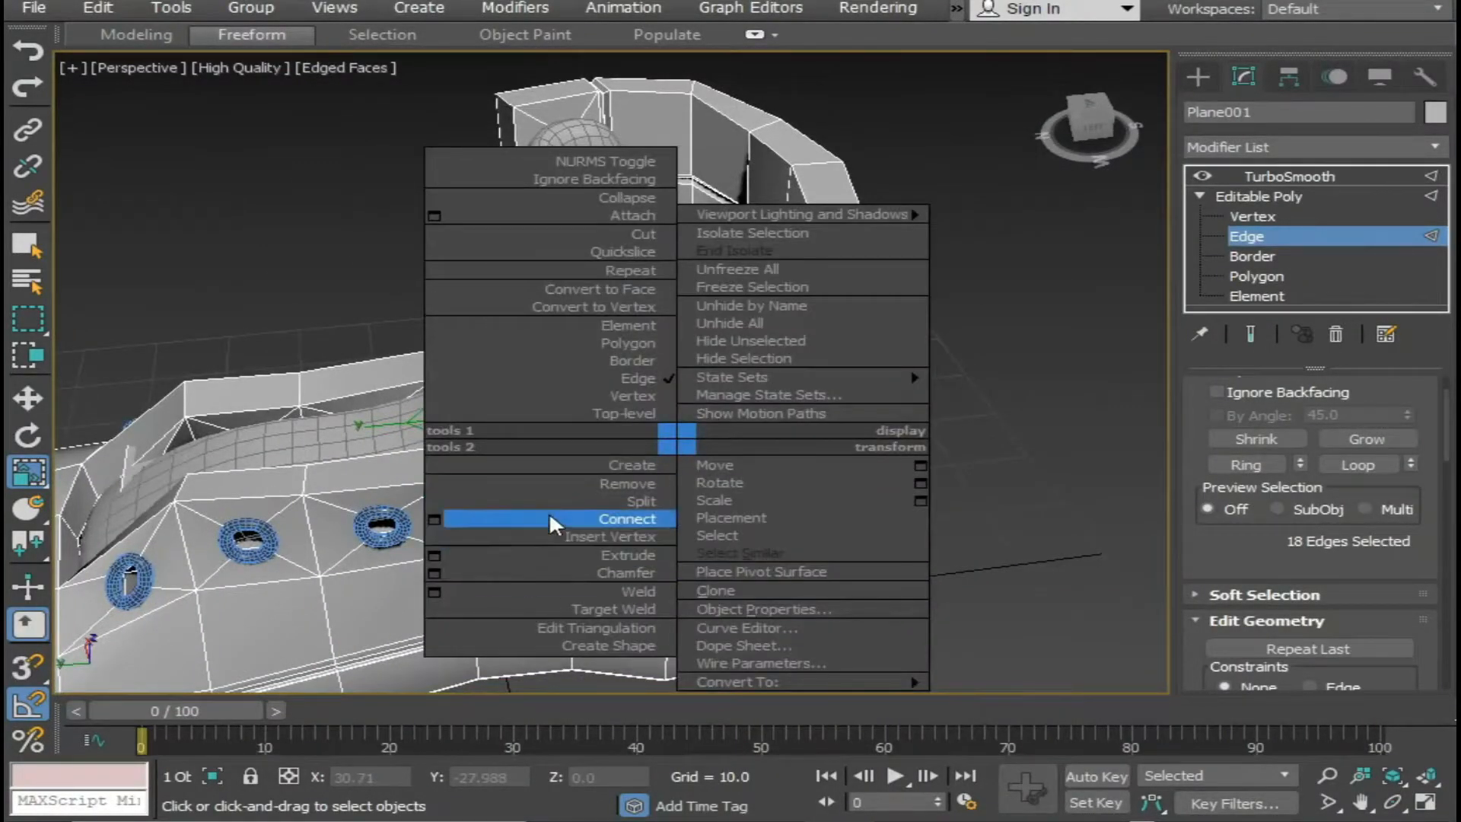
pyautogui.click(434, 519)
pyautogui.keyDown('alt'); pyautogui.moveTo(533, 518); pyautogui.dragTo(613, 588, button='middle'); pyautogui.keyUp('alt')
pyautogui.moveTo(411, 539); pyautogui.dragTo(316, 525, button='middle')
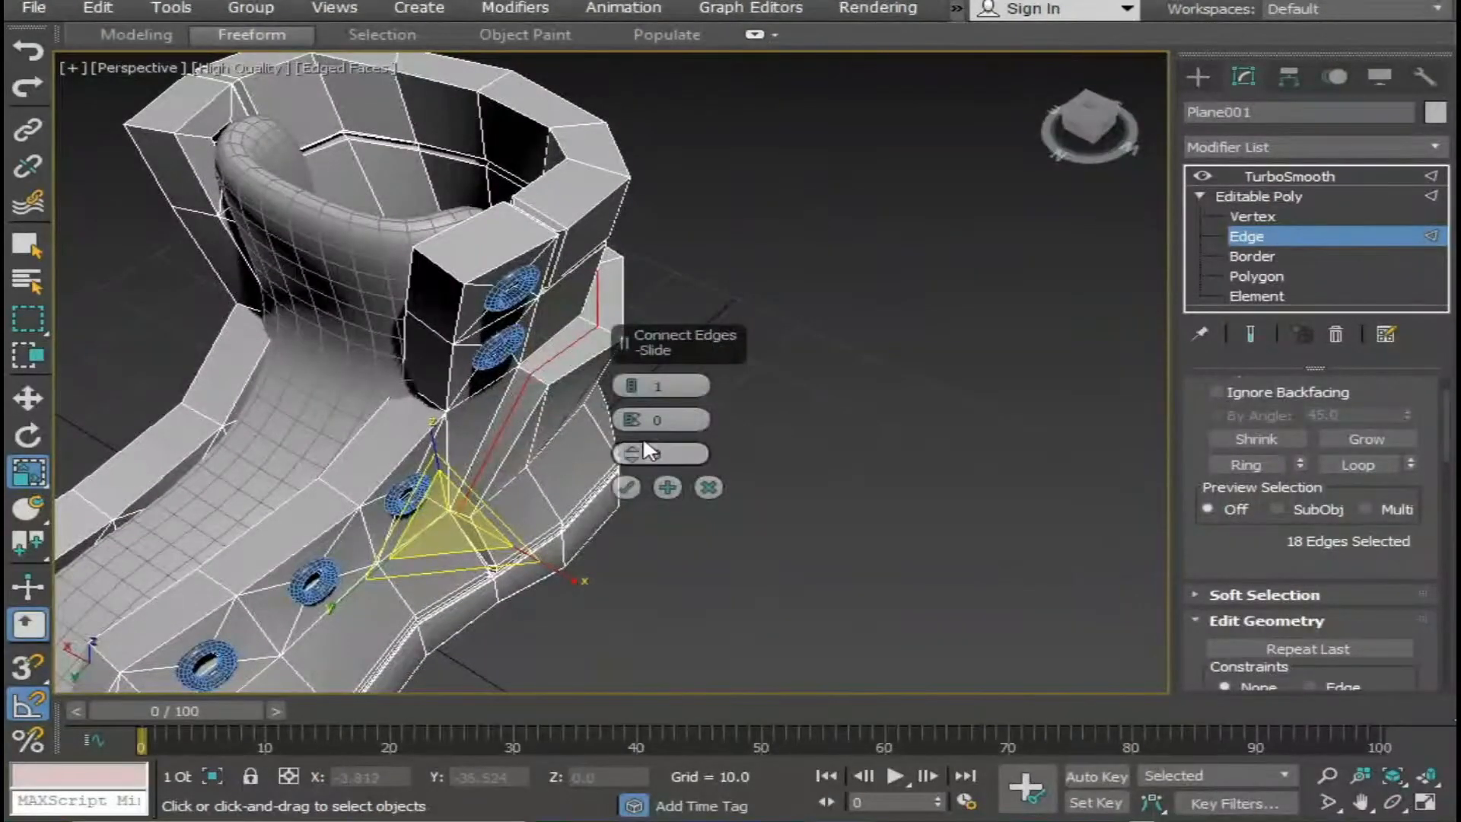
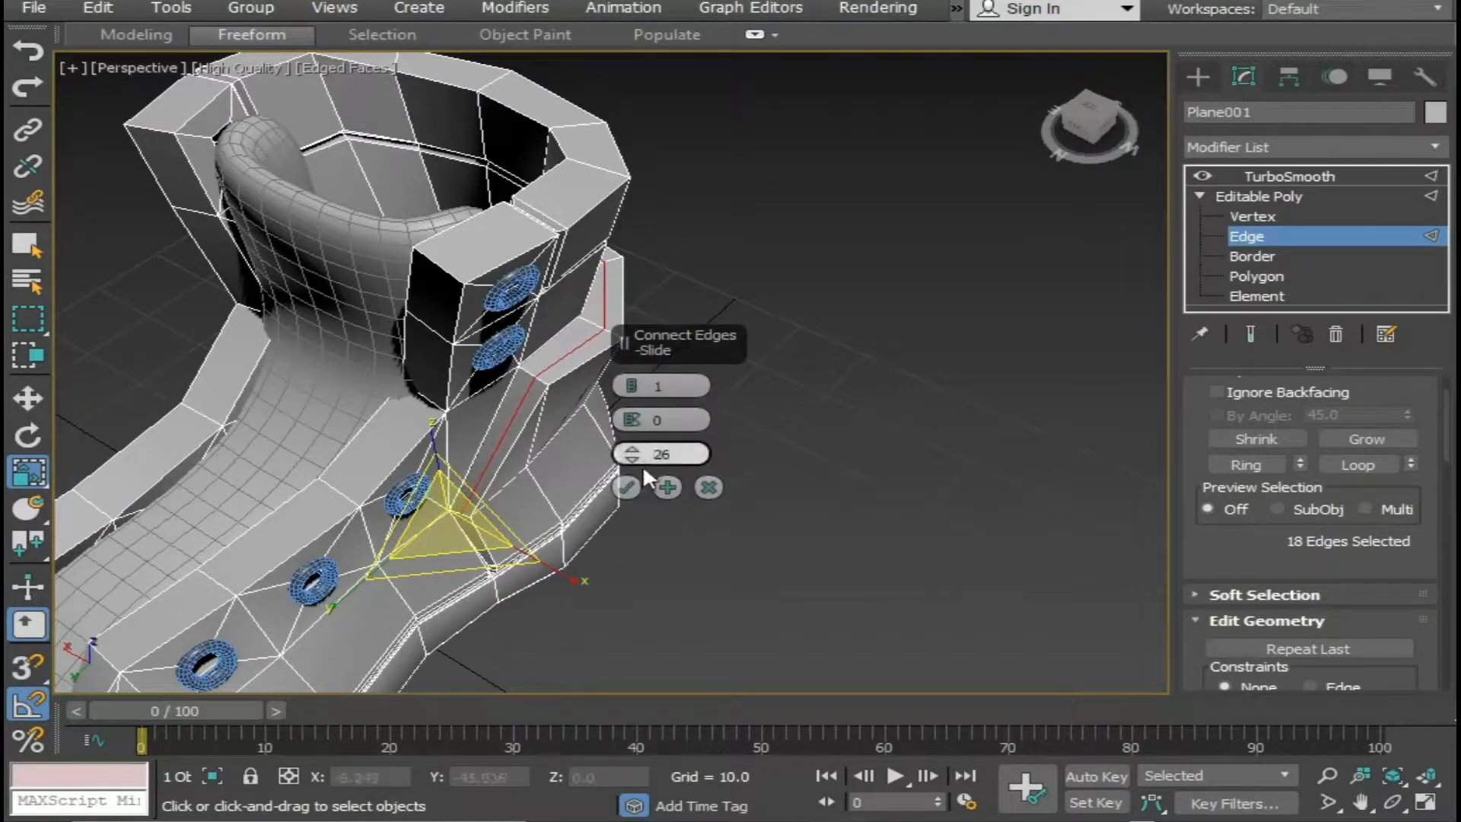
# Finish connecting the heel seam edges with a slide of 2, then move and scale the new edges to refine the seam.
pyautogui.write('2')
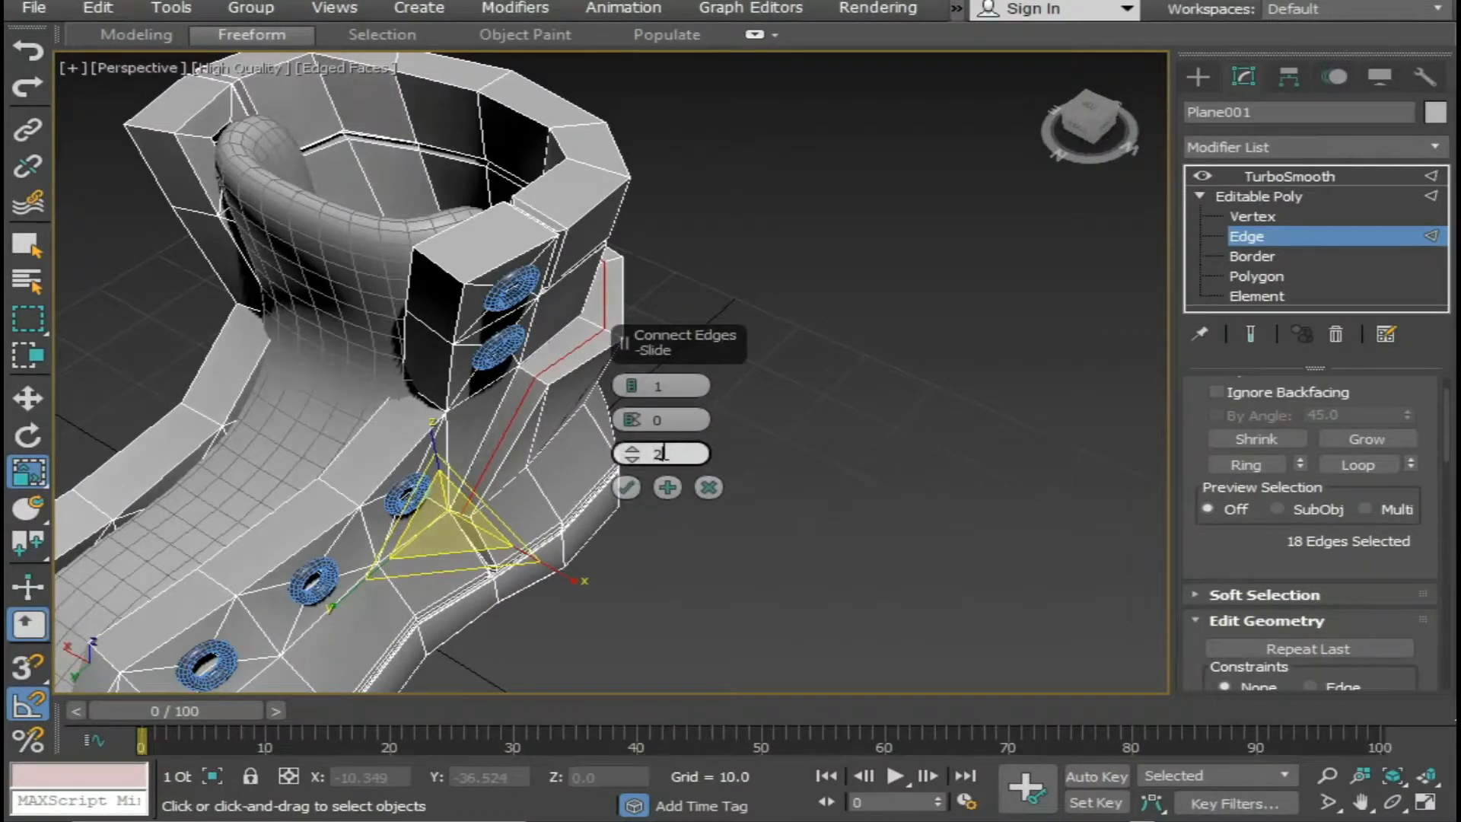
pyautogui.click(625, 487)
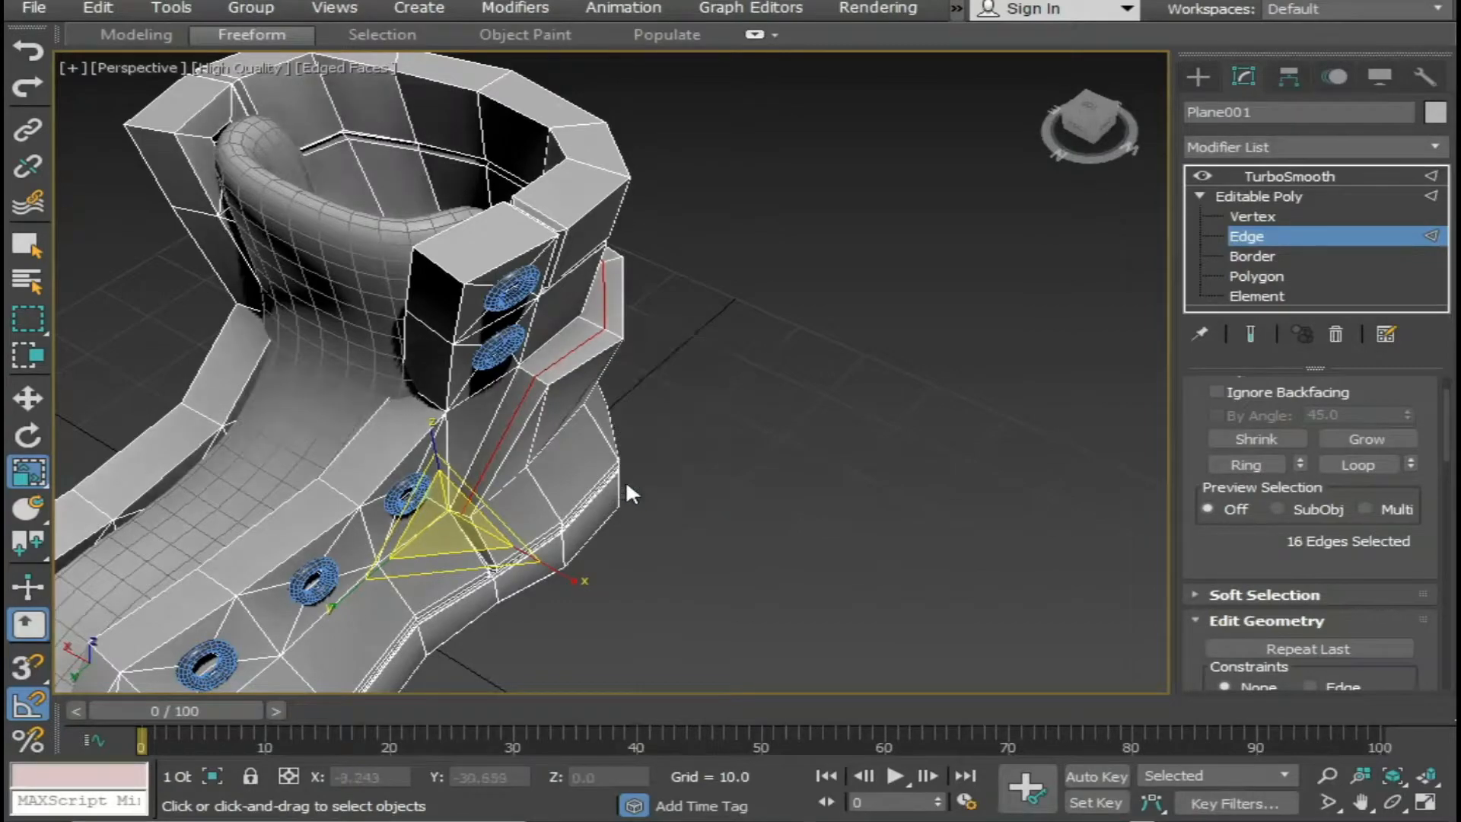
pyautogui.press('w')
pyautogui.moveTo(453, 214); pyautogui.dragTo(445, 196)
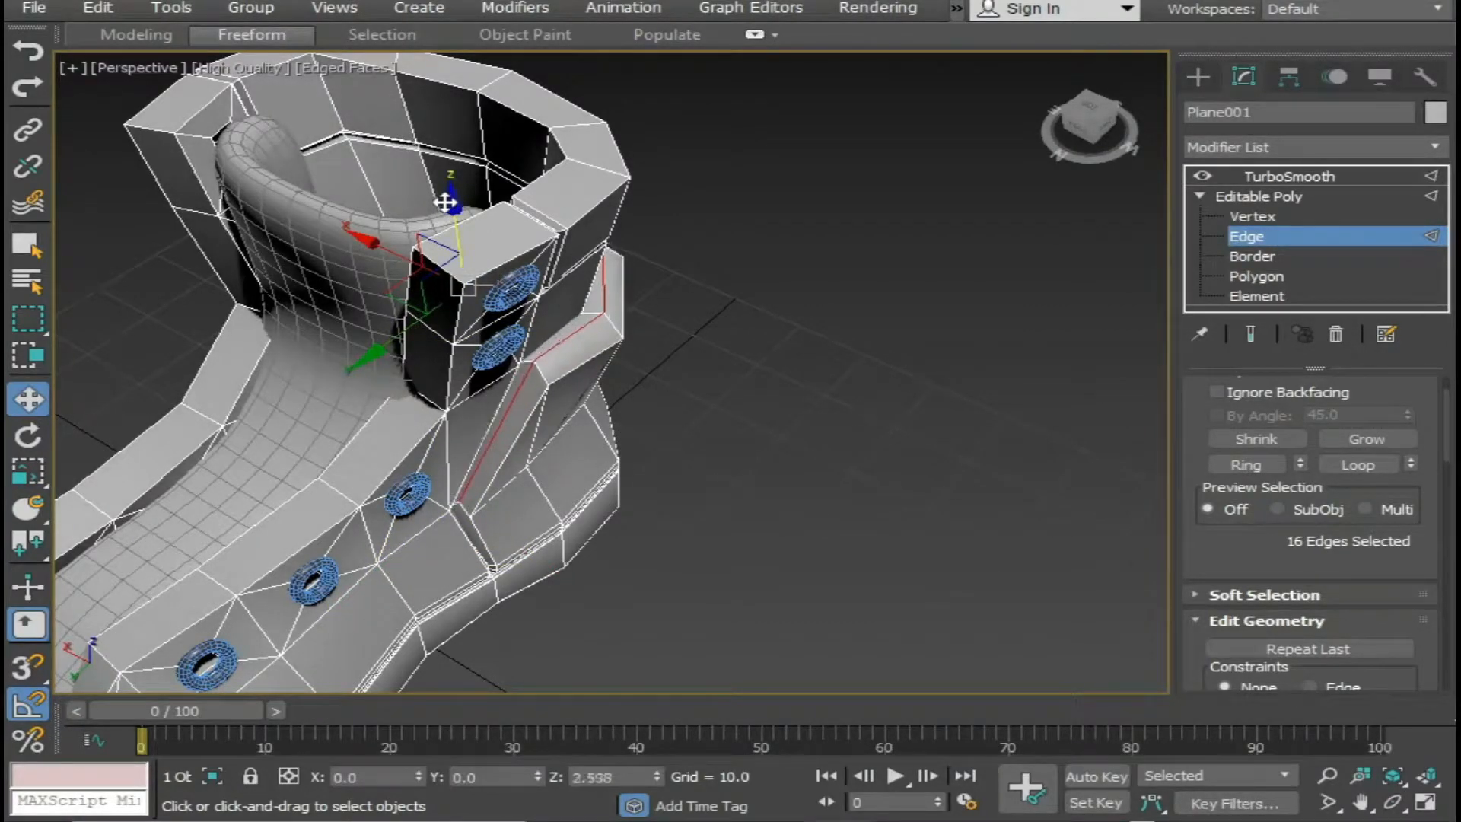
pyautogui.keyDown('alt'); pyautogui.moveTo(481, 298); pyautogui.dragTo(549, 274, button='middle'); pyautogui.keyUp('alt')
pyautogui.press('r')
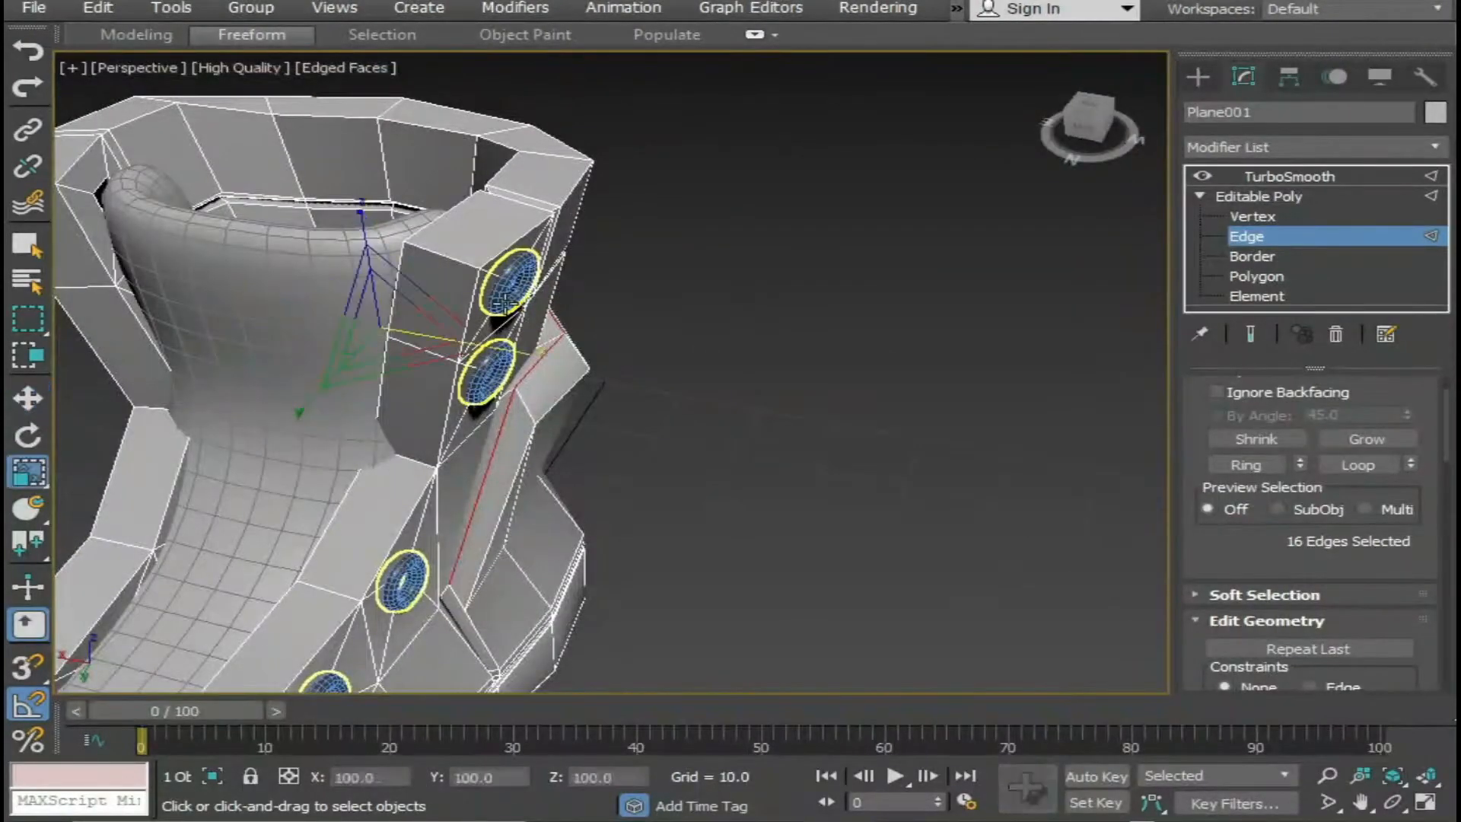
pyautogui.moveTo(536, 358); pyautogui.dragTo(541, 364)
# Return to the TurboSmooth level, deselect the boot, turn off edged faces and inspect the smoothed heel seam and overall shape.
pyautogui.click(1334, 174)
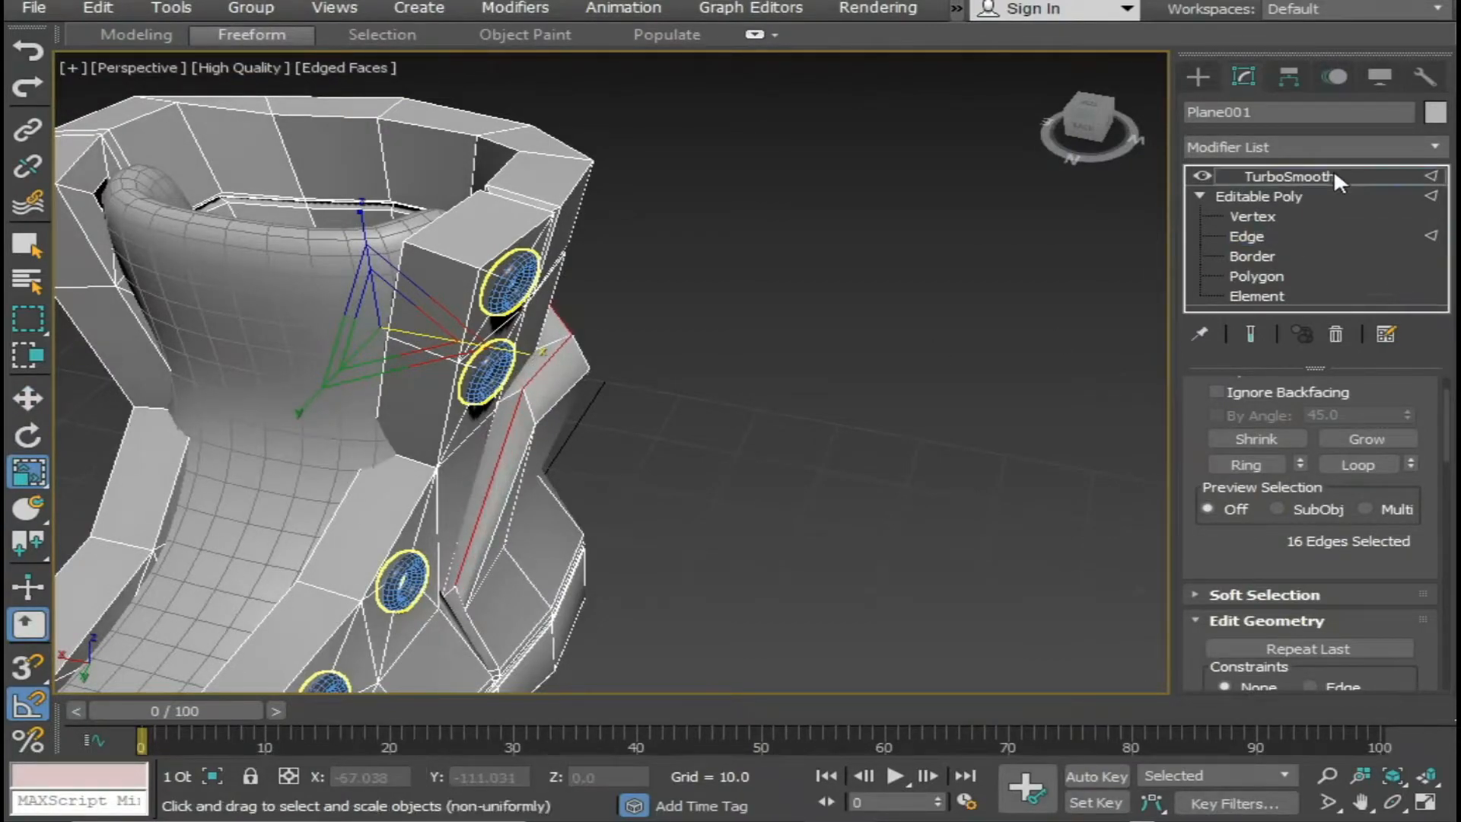
pyautogui.click(824, 404)
pyautogui.scroll(-5, 810, 419)
pyautogui.moveTo(758, 423)
pyautogui.keyDown('alt'); pyautogui.mouseDown(button='middle')
pyautogui.moveTo(679, 323)
pyautogui.moveTo(664, 412)
pyautogui.moveTo(678, 399)
pyautogui.moveTo(723, 418)
pyautogui.moveTo(633, 431)
pyautogui.moveTo(806, 444)
pyautogui.mouseUp(button='middle'); pyautogui.keyUp('alt')
pyautogui.press('F4')
pyautogui.scroll(5, 636, 426)
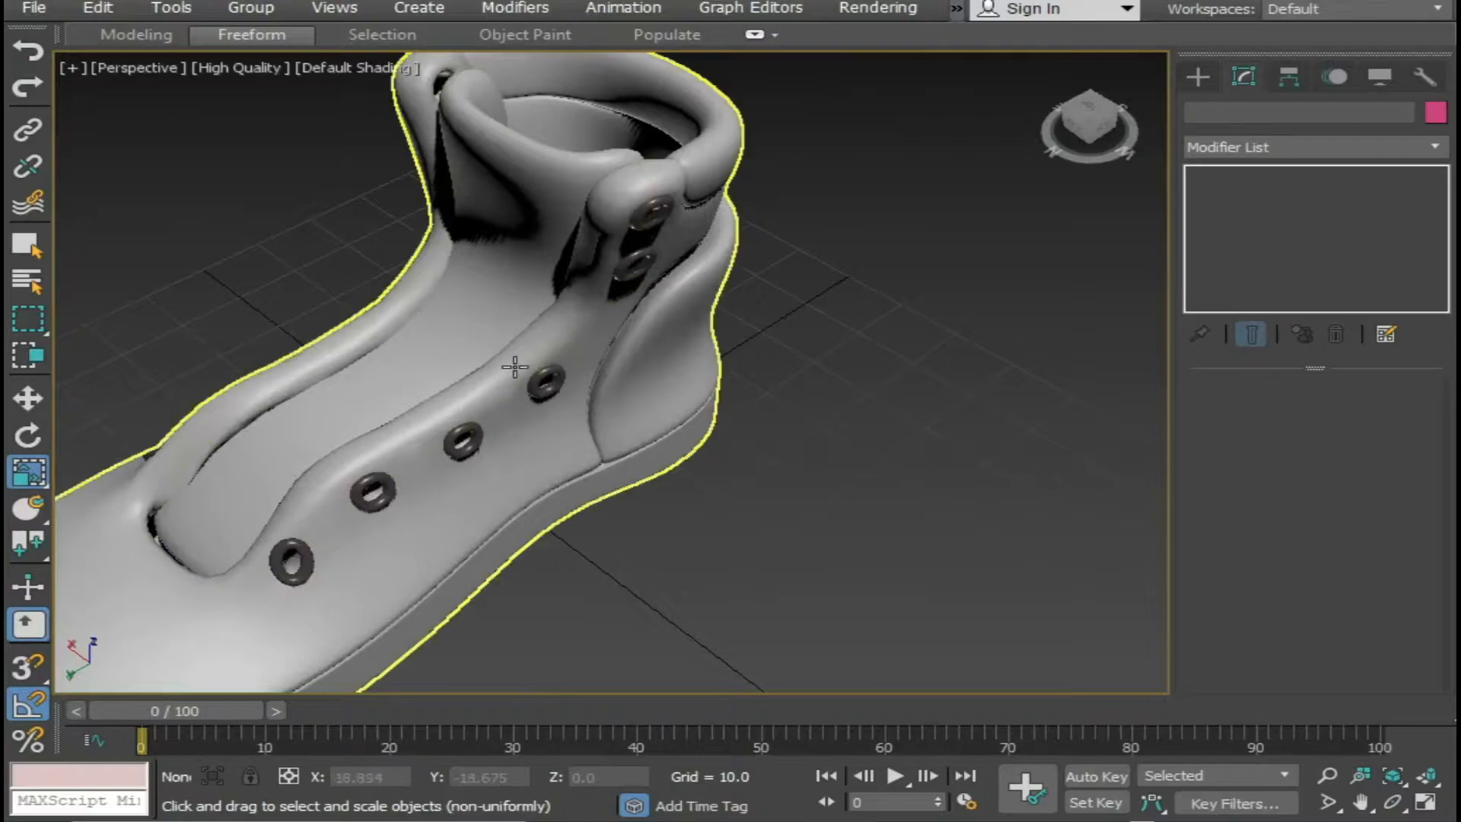
pyautogui.scroll(-4, 515, 365)
pyautogui.keyDown('alt'); pyautogui.moveTo(515, 349); pyautogui.dragTo(719, 410, button='middle'); pyautogui.keyUp('alt')
pyautogui.moveTo(555, 440); pyautogui.dragTo(675, 449, button='middle')
pyautogui.scroll(-3, 555, 411)
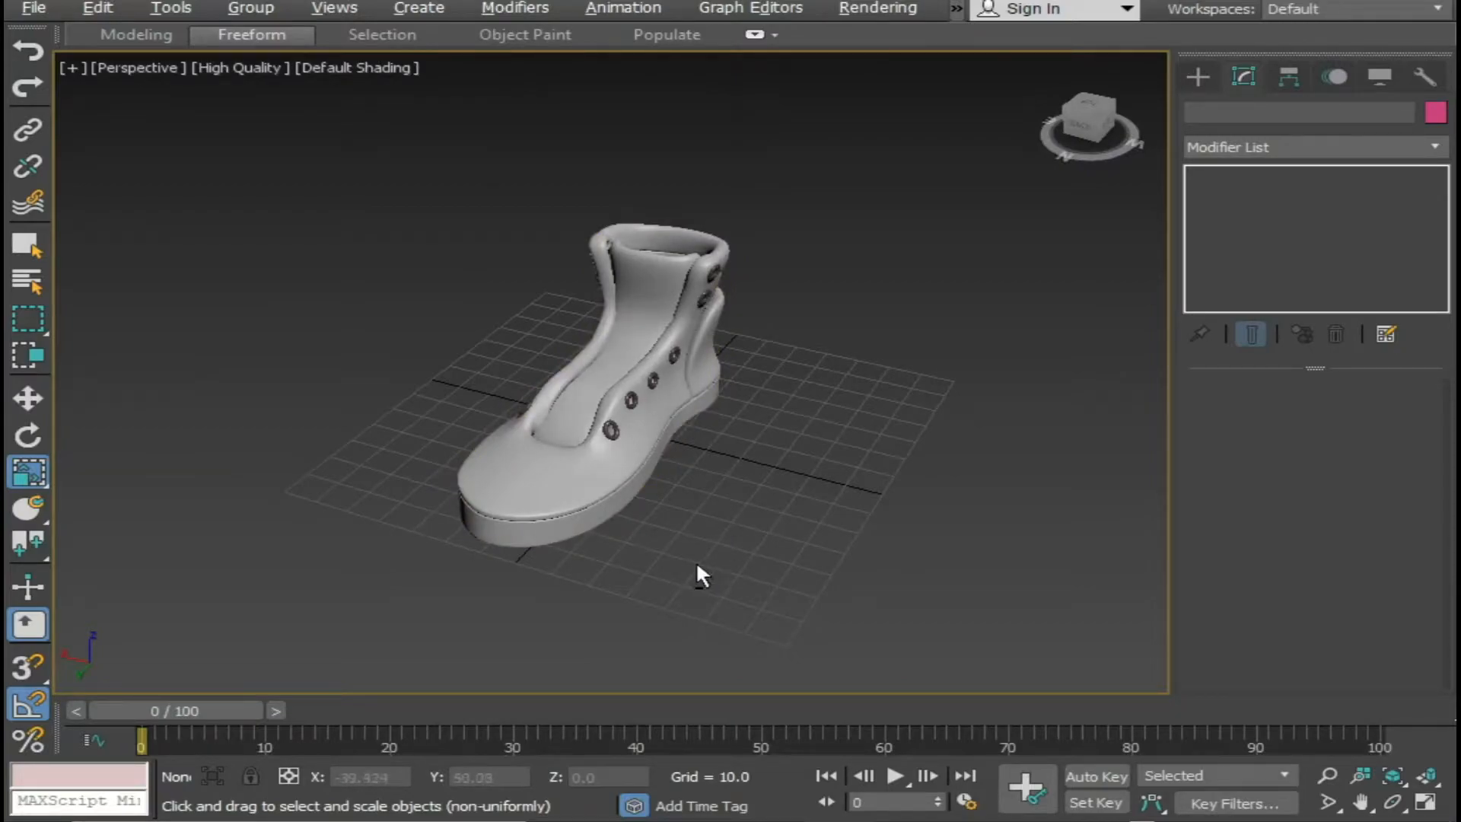
# In the Left view, raise the top of the boot's toe with the Paint Deform Shift brush at the Editable Poly level, then return to TurboSmooth.
pyautogui.hotkey('alt', 'w')
pyautogui.click(465, 554)
pyautogui.hotkey('alt', 'w')
pyautogui.moveTo(440, 658); pyautogui.dragTo(369, 673, button='middle')
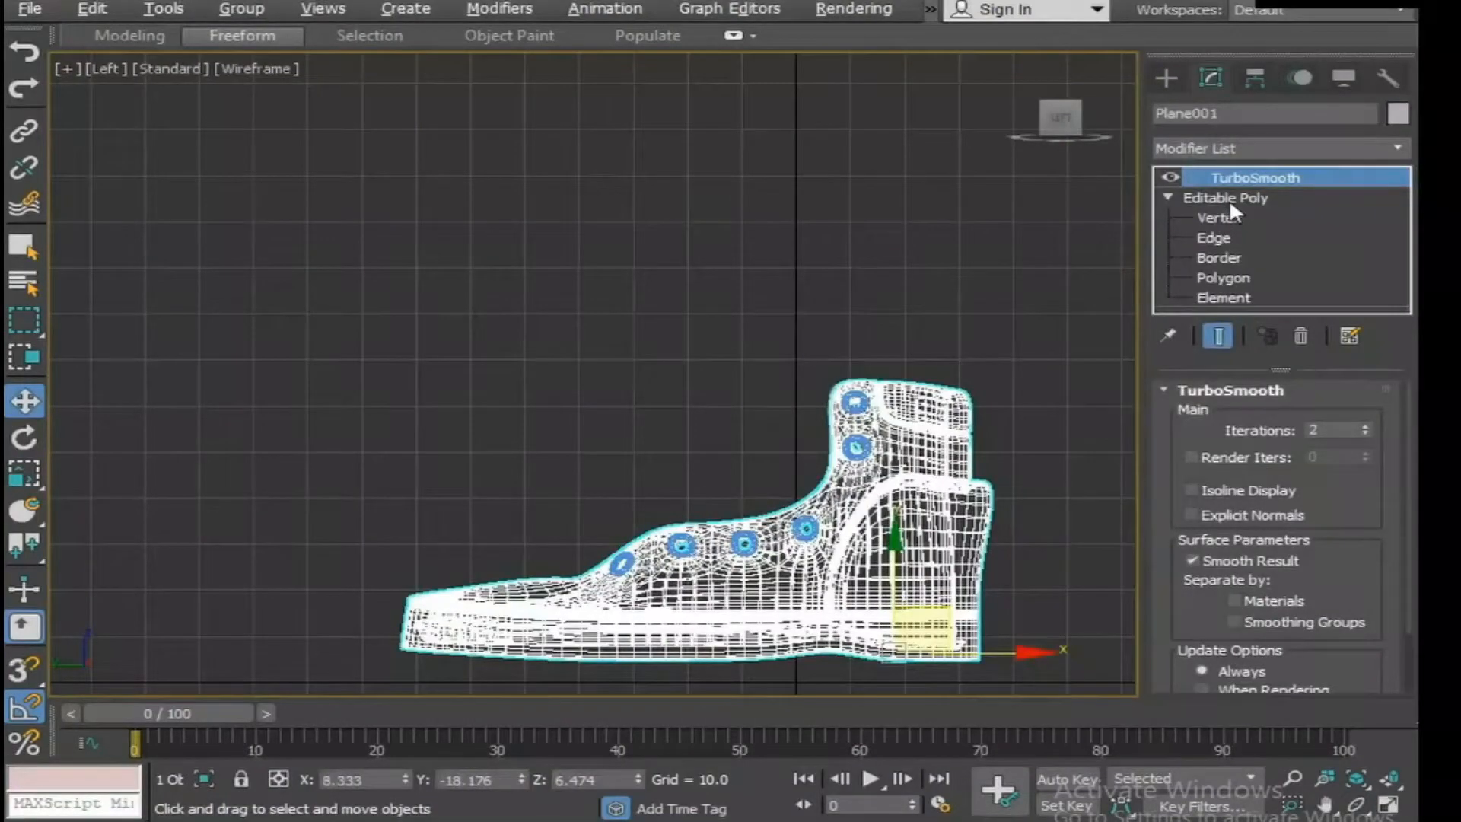
pyautogui.click(1230, 199)
pyautogui.click(233, 13)
pyautogui.click(131, 156)
pyautogui.click(235, 39)
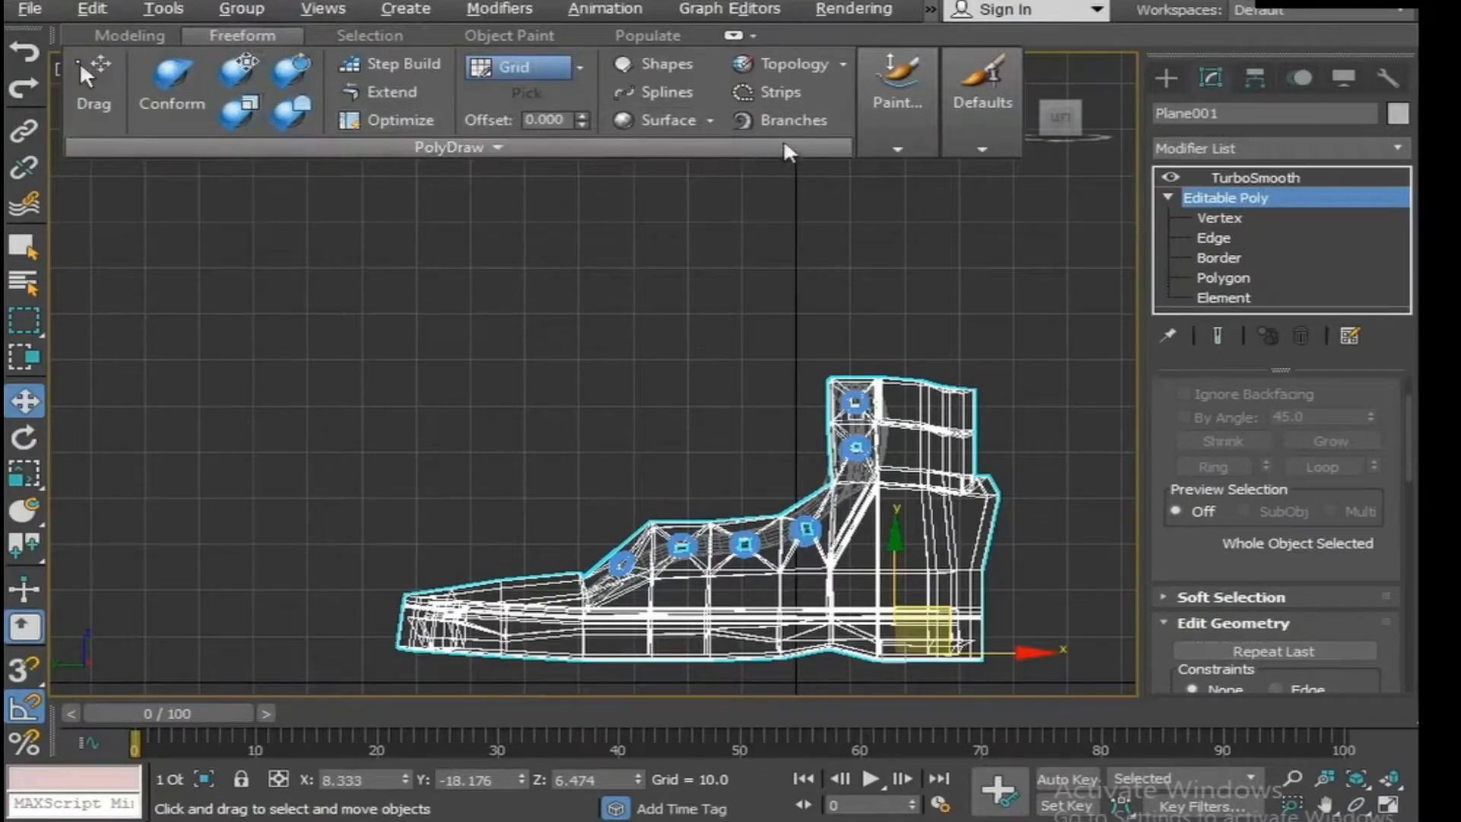
pyautogui.click(910, 131)
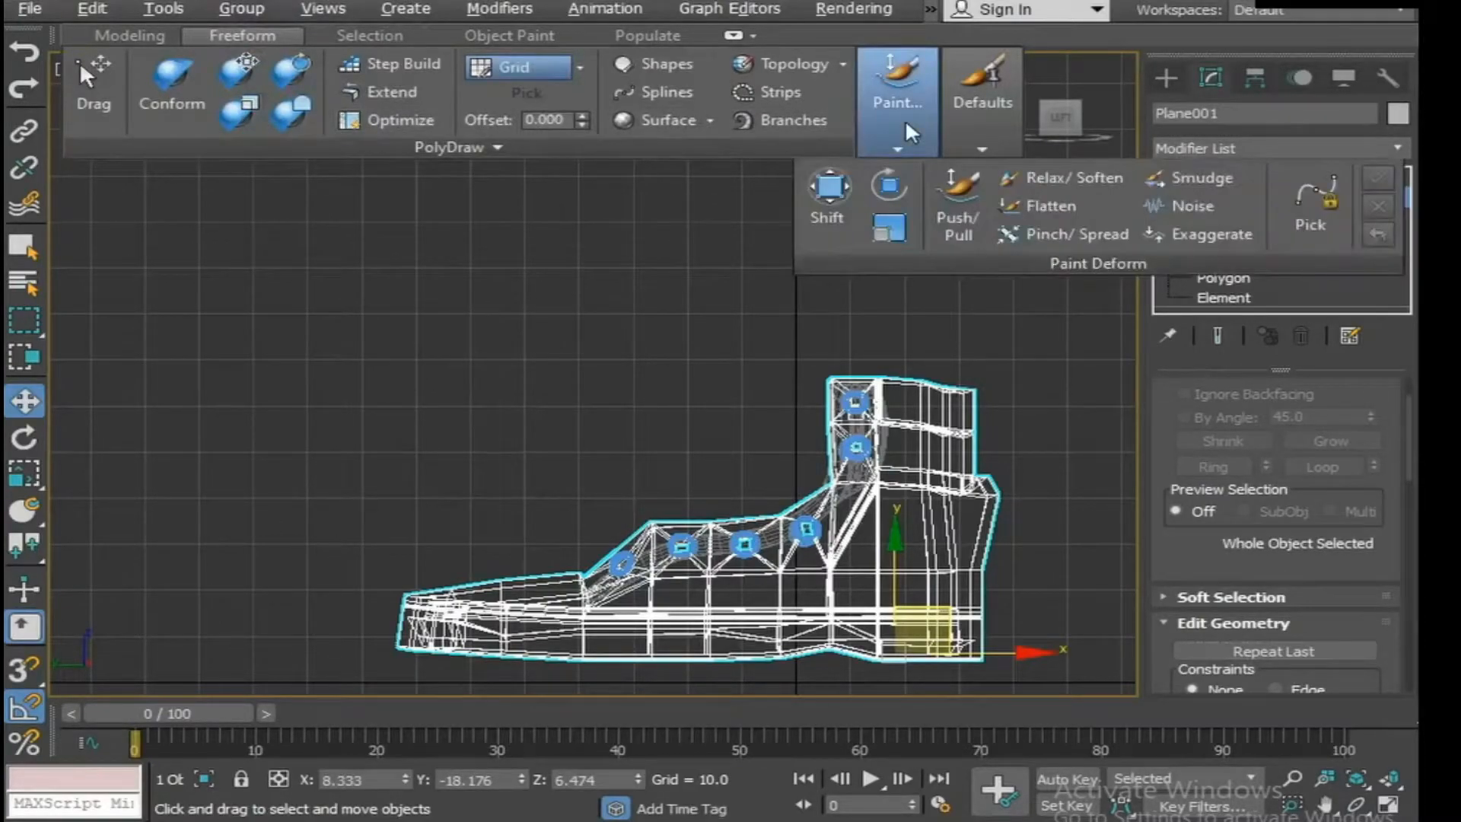
pyautogui.click(820, 211)
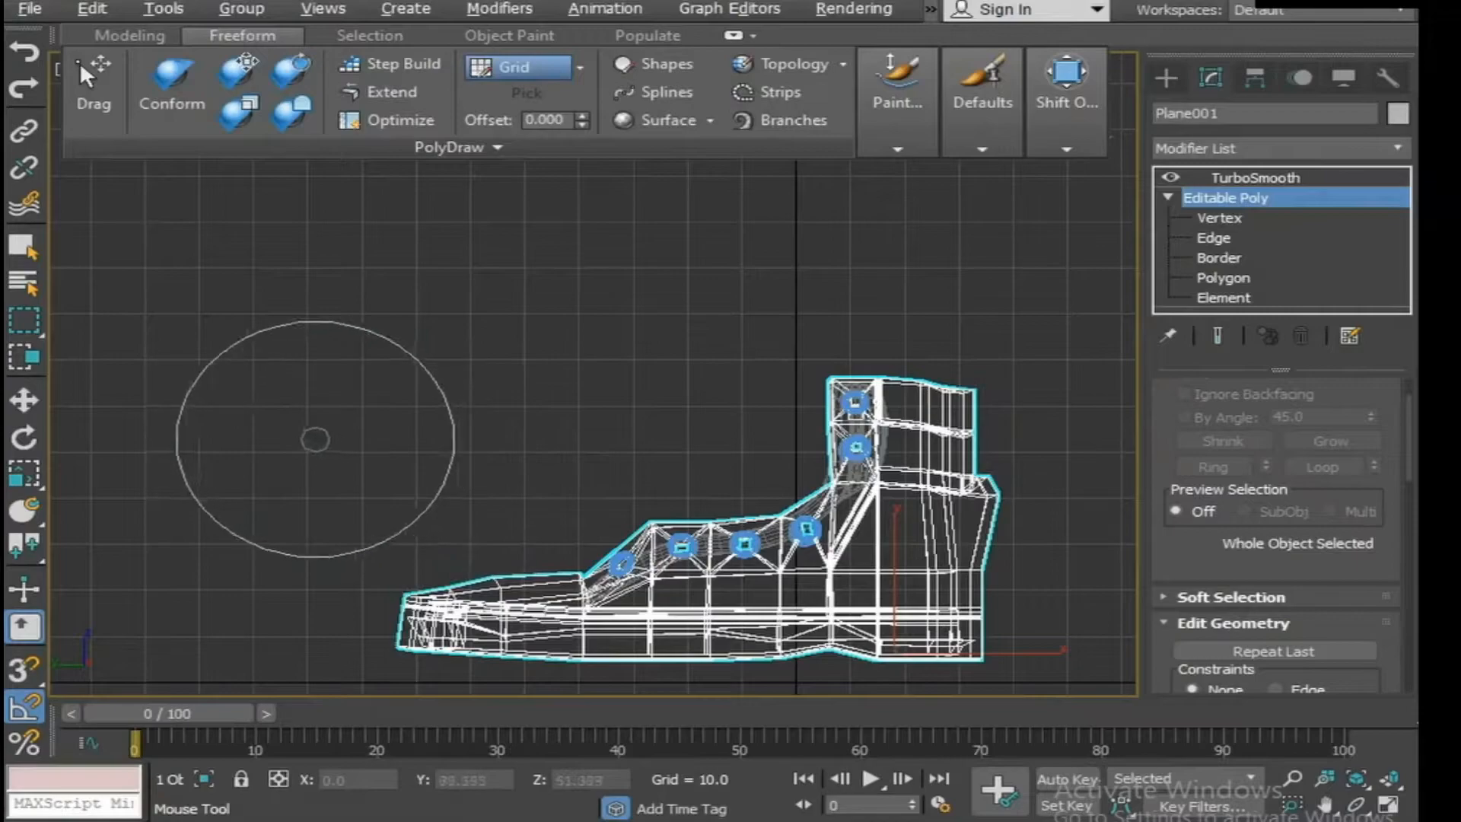
pyautogui.moveTo(435, 467)
pyautogui.mouseDown()
pyautogui.moveTo(130, 424)
pyautogui.moveTo(0, 423)
pyautogui.moveTo(193, 390)
pyautogui.moveTo(354, 421)
pyautogui.moveTo(245, 424)
pyautogui.moveTo(499, 479)
pyautogui.moveTo(535, 450)
pyautogui.moveTo(558, 475)
pyautogui.moveTo(511, 487)
pyautogui.mouseUp()
pyautogui.click(1254, 178)
pyautogui.press('w')
# Deselect the boot and inspect the raised toe from several angles in the maximized Perspective view.
pyautogui.hotkey('alt', 'w')
pyautogui.keyDown('alt'); pyautogui.moveTo(910, 548); pyautogui.dragTo(935, 569, button='middle'); pyautogui.keyUp('alt')
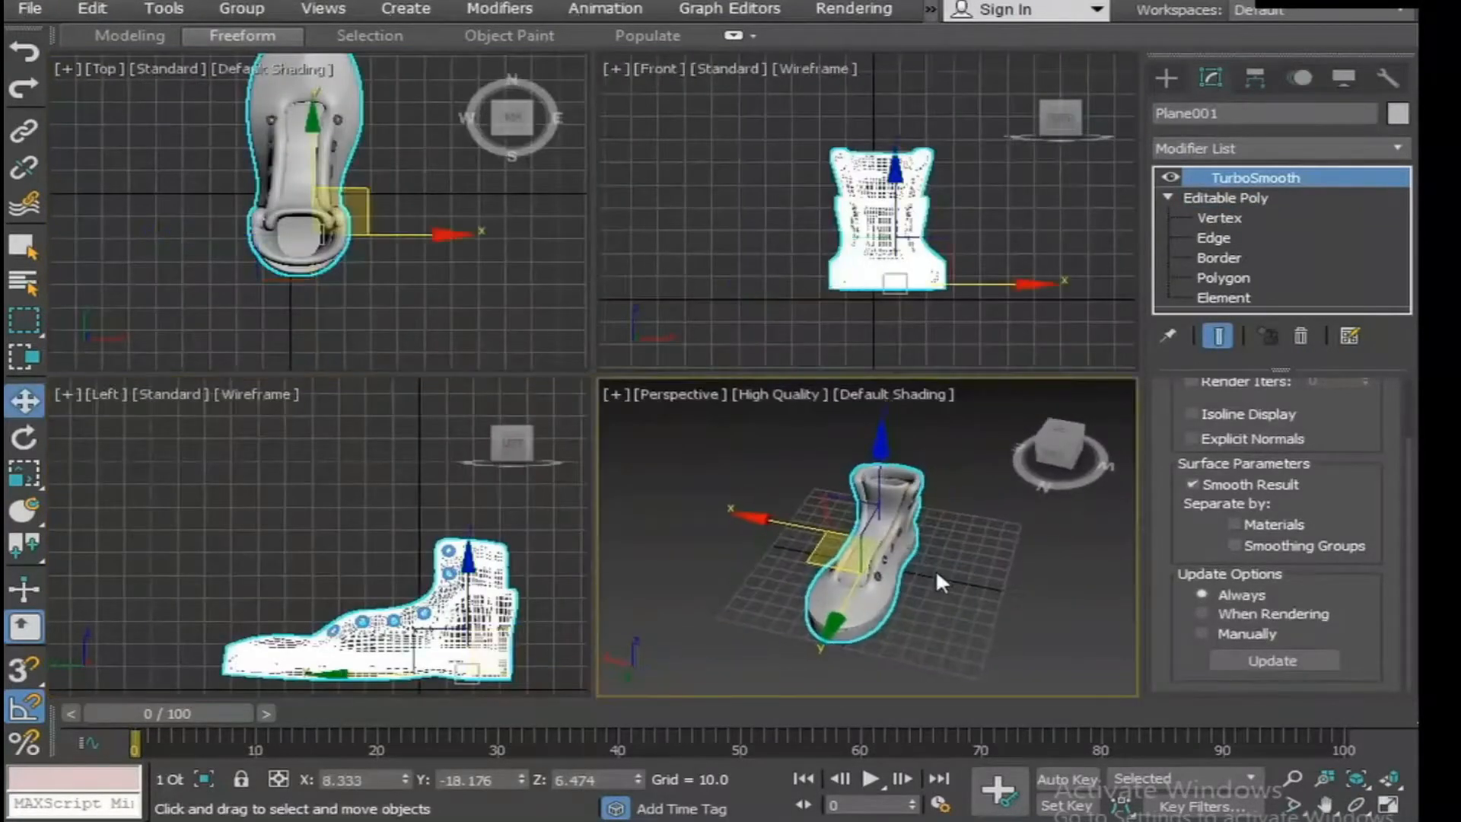
pyautogui.scroll(5, 903, 573)
pyautogui.scroll(-5, 751, 585)
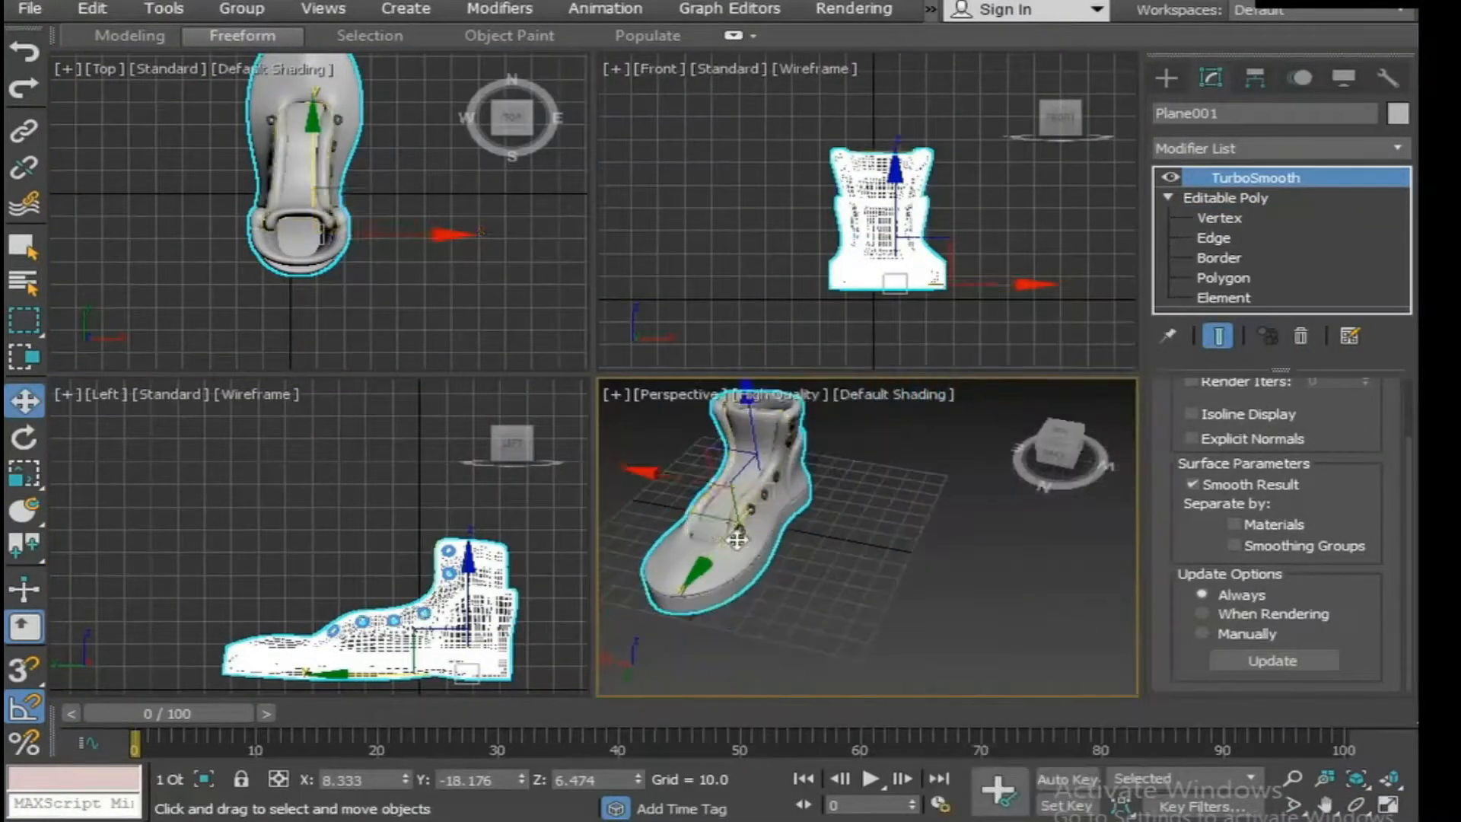
pyautogui.click(835, 540)
pyautogui.hotkey('alt', 'w')
pyautogui.keyDown('alt'); pyautogui.moveTo(783, 541); pyautogui.dragTo(672, 462, button='middle'); pyautogui.keyUp('alt')
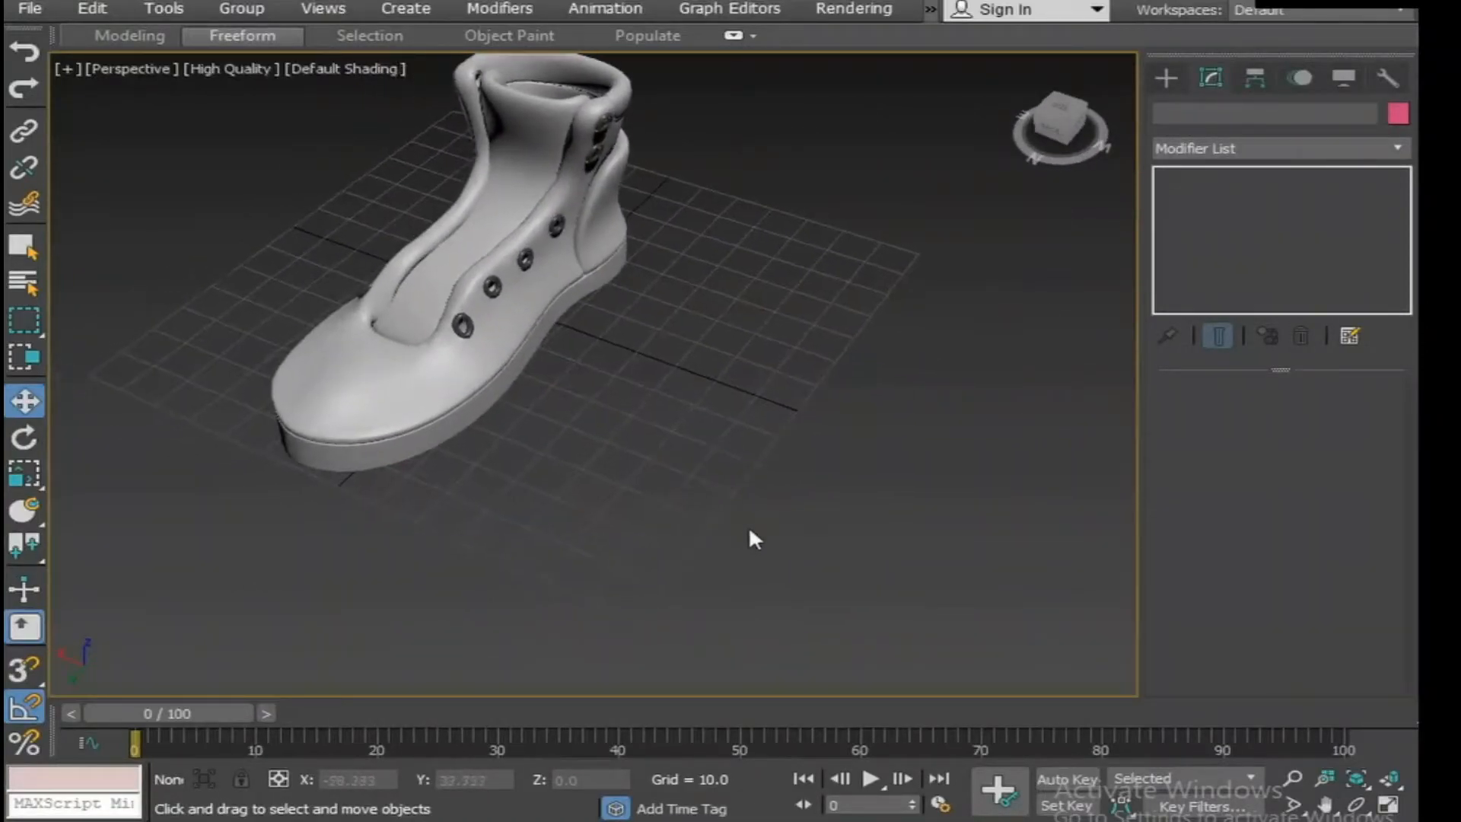
# In the Left view, shift the toe's upper peak slightly back toward the eyelets with the Paint Deform Shift brush, then return to TurboSmooth.
pyautogui.hotkey('alt', 'w')
pyautogui.click(402, 570)
pyautogui.hotkey('alt', 'w')
pyautogui.scroll(3, 685, 518)
pyautogui.click(566, 392)
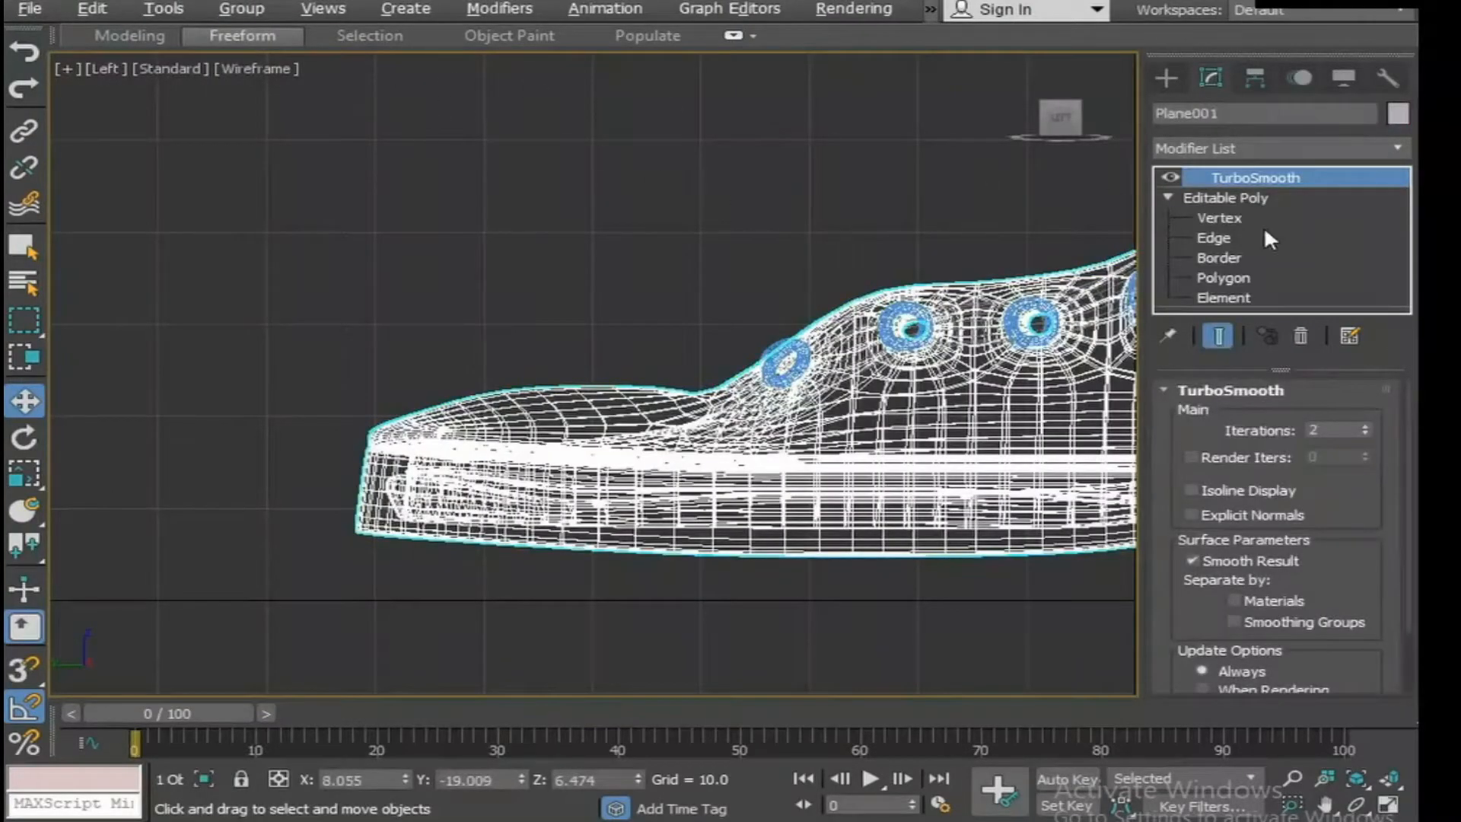
pyautogui.click(1244, 198)
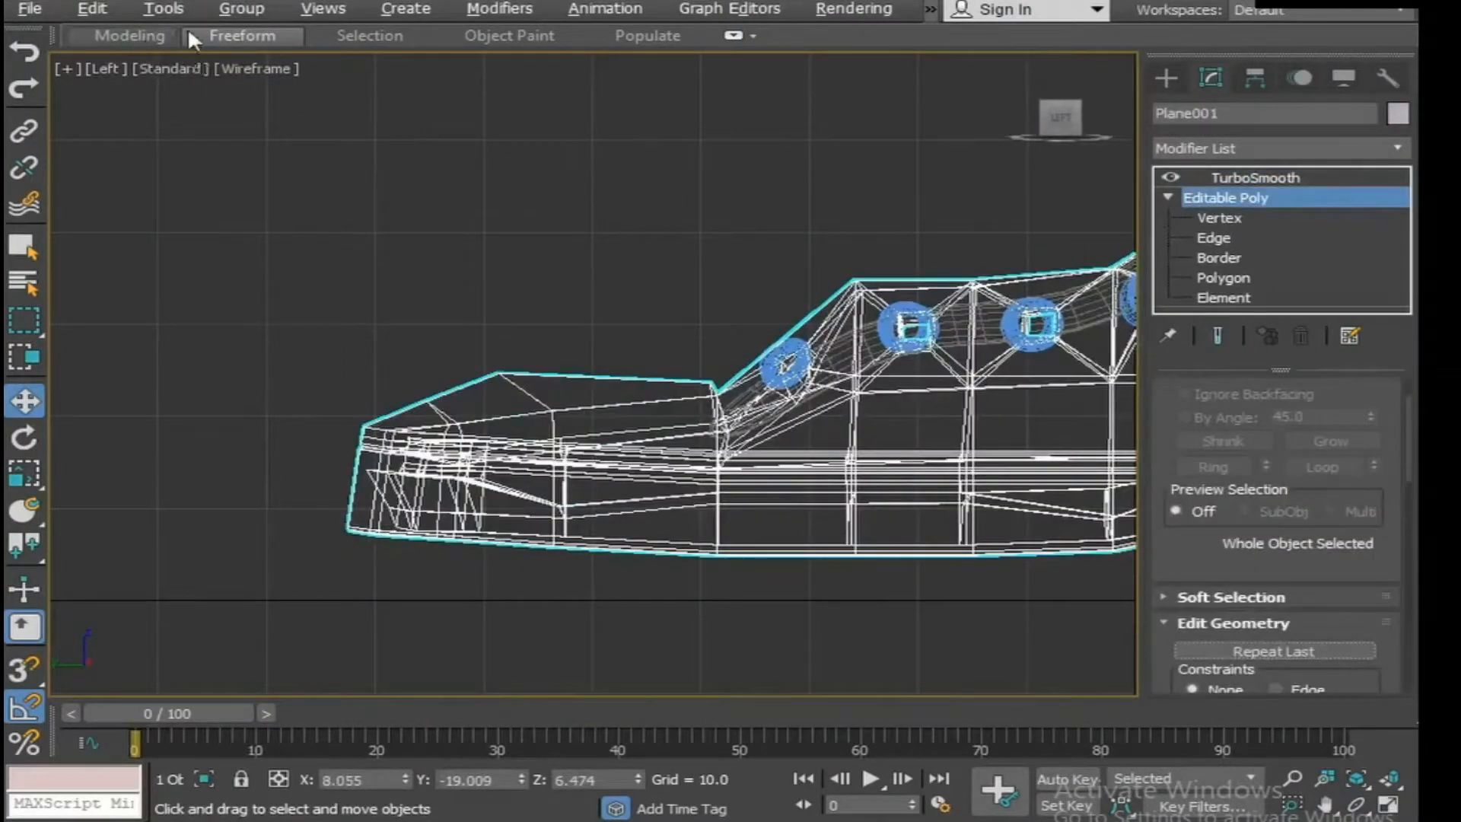
pyautogui.click(192, 37)
pyautogui.click(899, 99)
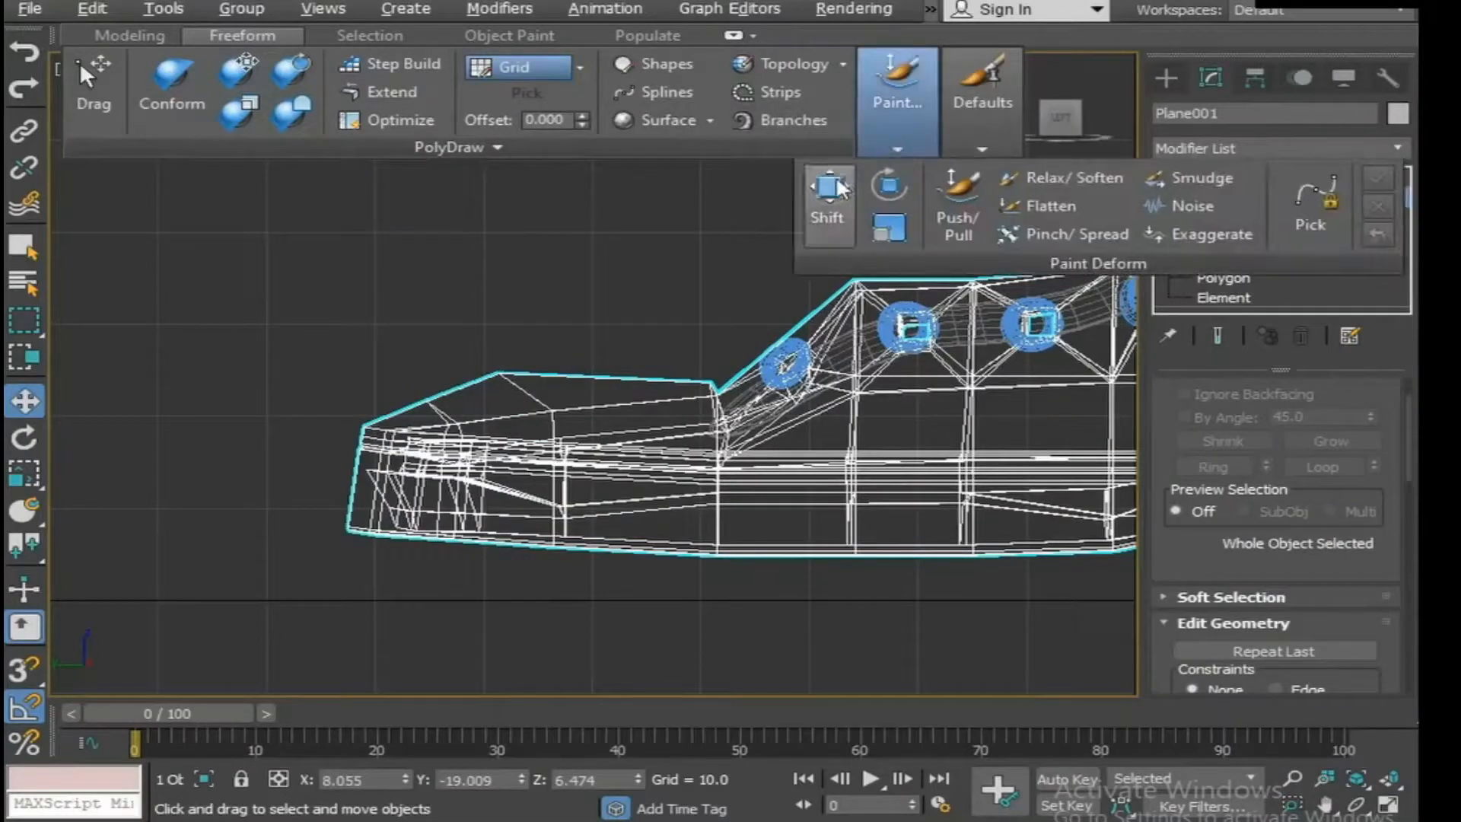
pyautogui.click(836, 196)
pyautogui.moveTo(499, 303)
pyautogui.mouseDown()
pyautogui.moveTo(535, 319)
pyautogui.moveTo(573, 308)
pyautogui.mouseUp()
pyautogui.click(1240, 180)
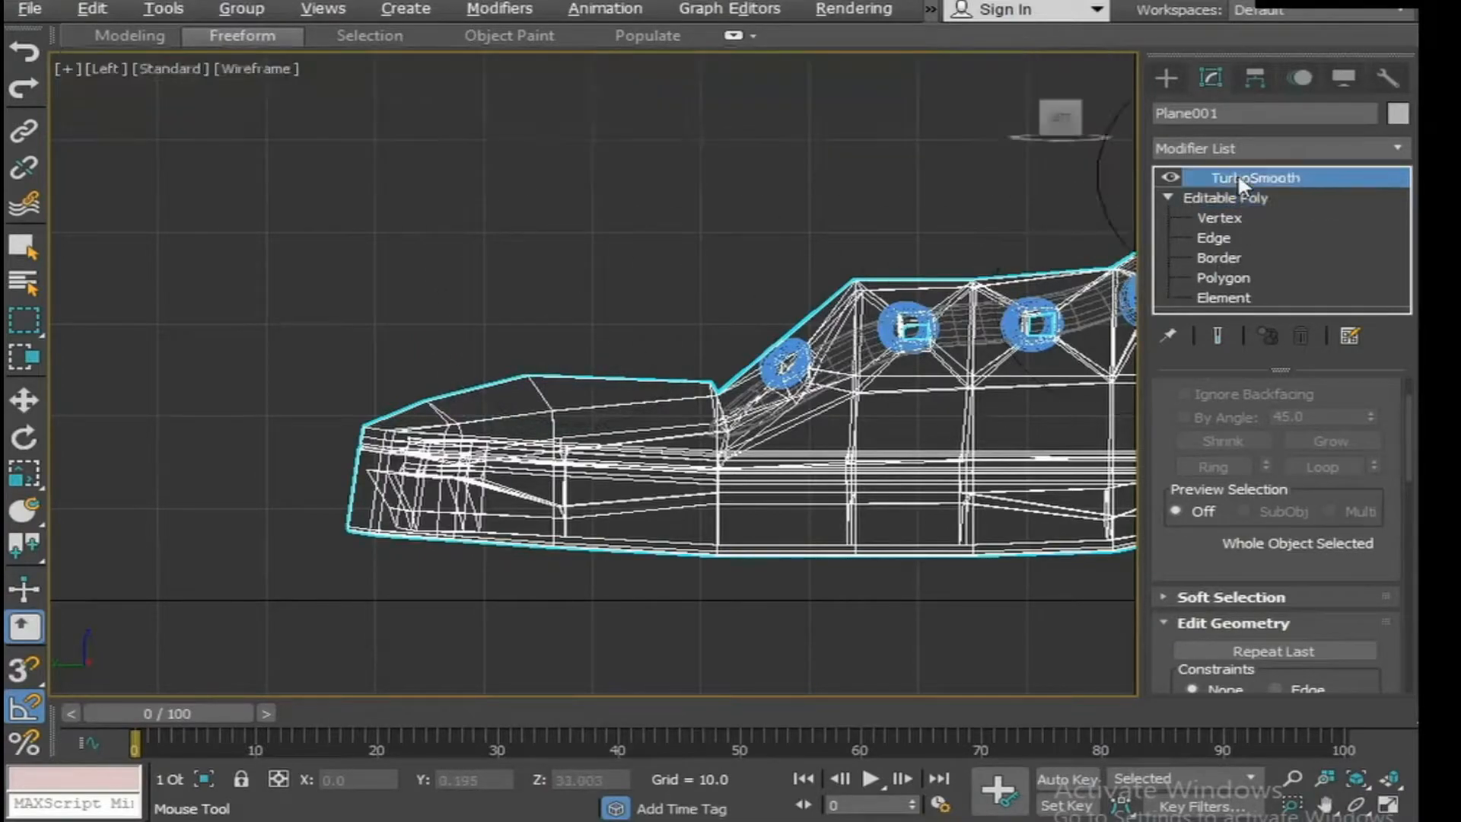
pyautogui.press('w')
# Deselect the boot, check it in the maximized Perspective view, run a test render and close the render window.
pyautogui.click(756, 305)
pyautogui.scroll(-3, 872, 443)
pyautogui.moveTo(872, 442); pyautogui.dragTo(662, 512, button='middle')
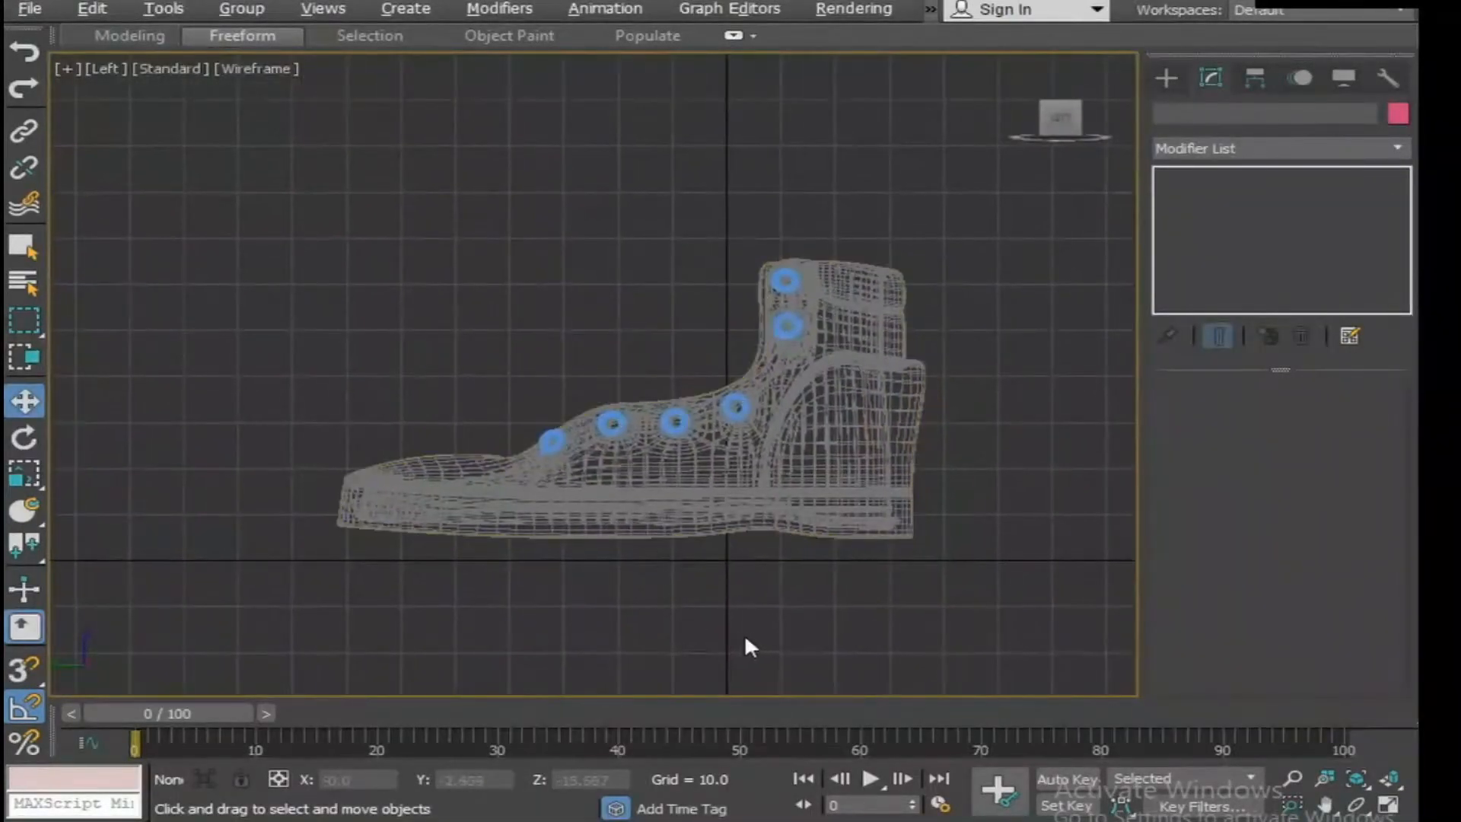
pyautogui.hotkey('alt', 'w')
pyautogui.click(868, 643)
pyautogui.scroll(5, 969, 645)
pyautogui.scroll(-3, 872, 398)
pyautogui.hotkey('alt', 'w')
pyautogui.scroll(-5, 853, 522)
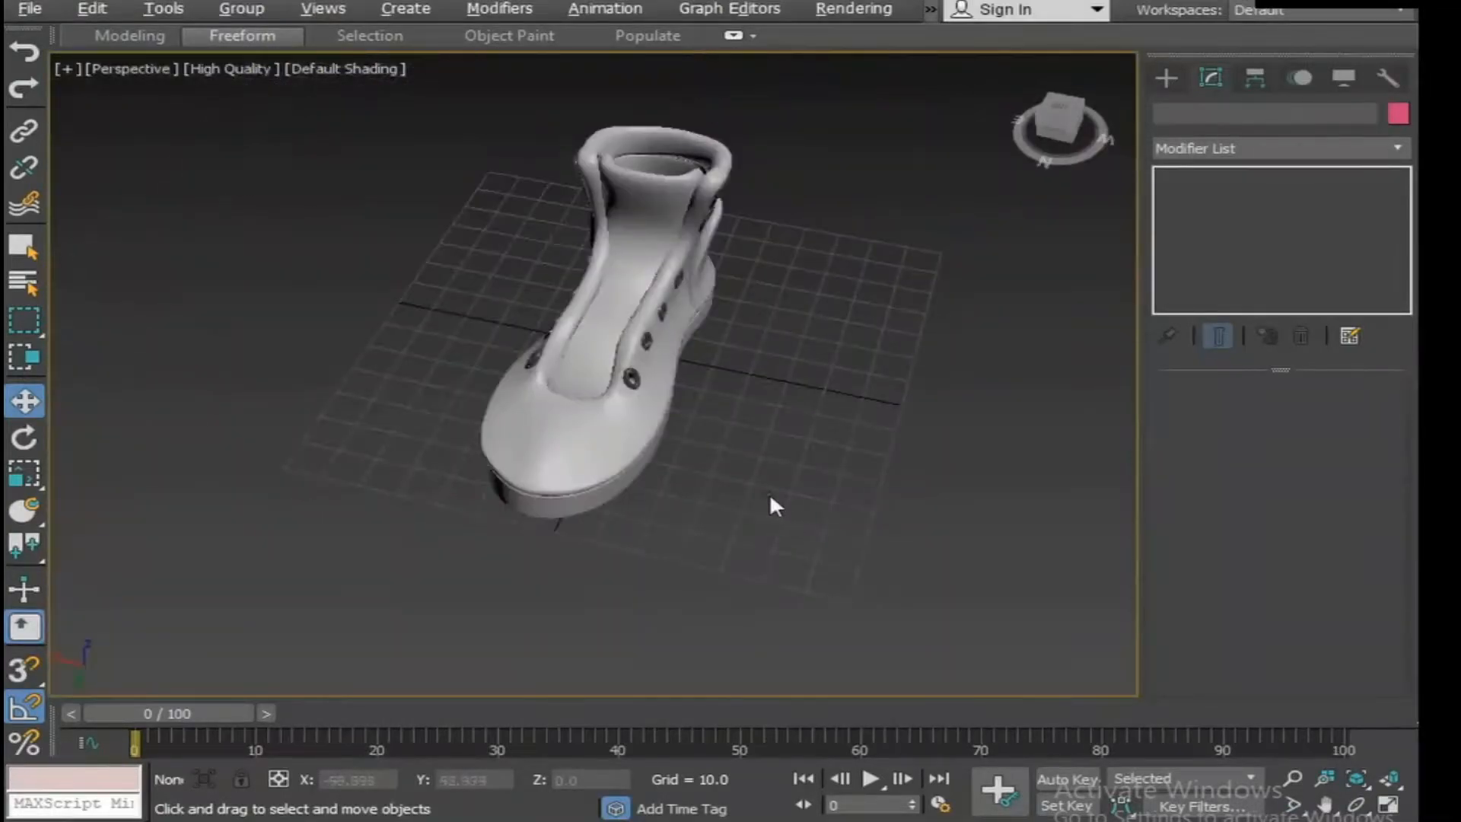
pyautogui.hotkey('shift', 'q')
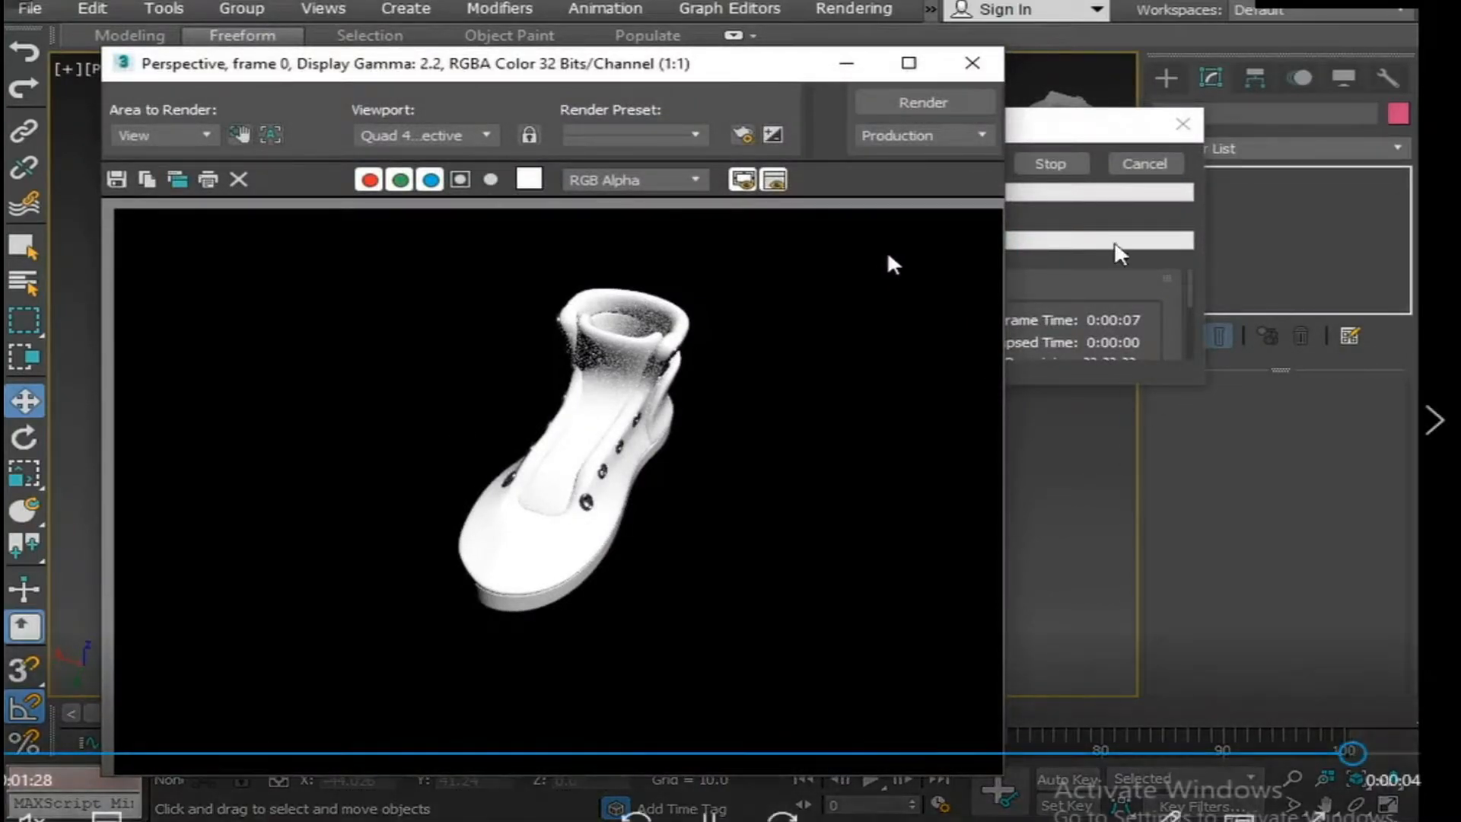
pyautogui.click(972, 64)
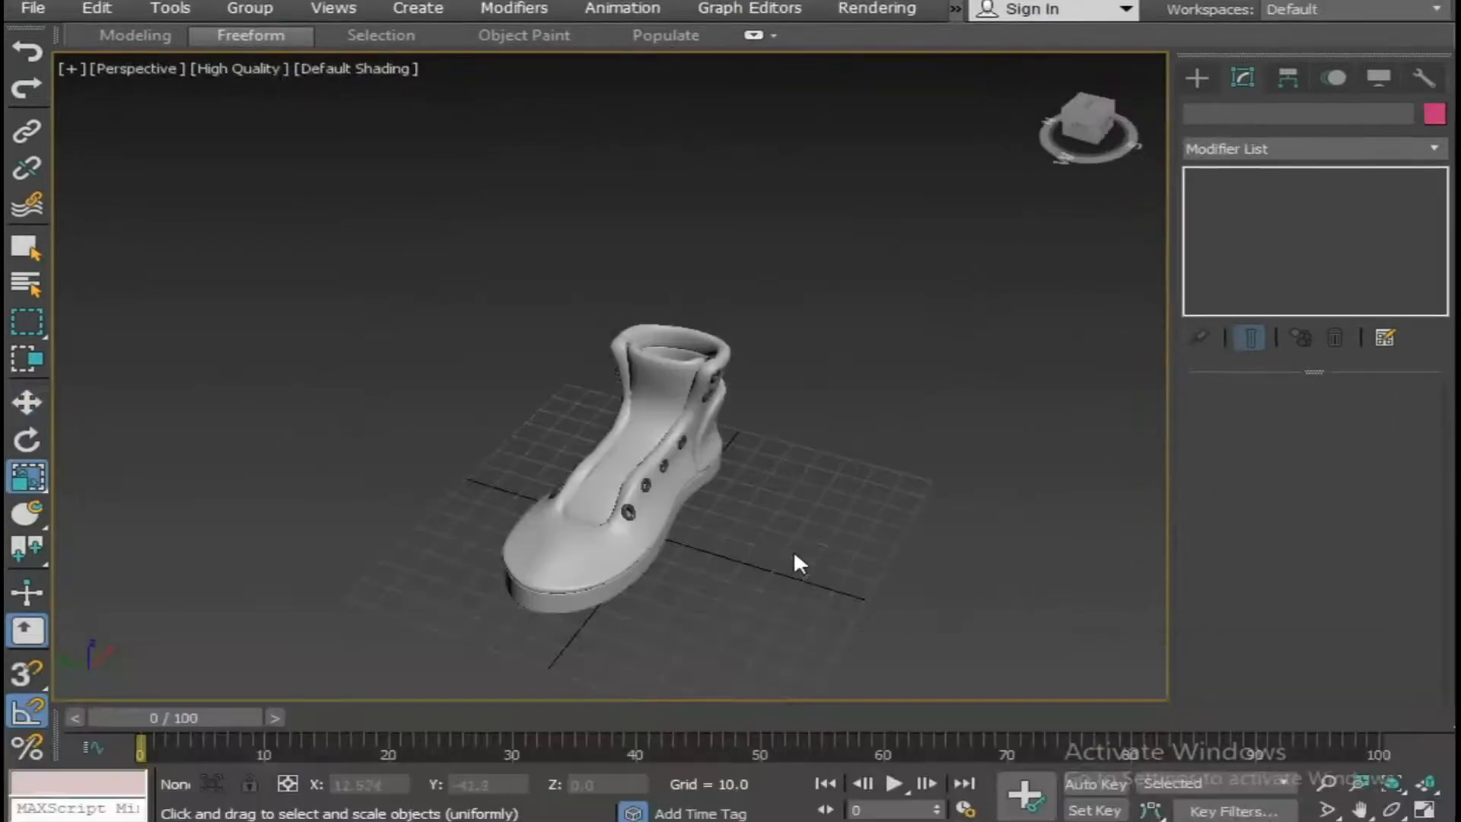
# Inspect the smoothed collar, its seams and the heel panel up close.
pyautogui.keyDown('alt'); pyautogui.moveTo(793, 551); pyautogui.dragTo(750, 533, button='middle'); pyautogui.keyUp('alt')
pyautogui.hotkey('alt', 'w')
pyautogui.hotkey('alt', 'w')
pyautogui.scroll(3, 610, 421)
pyautogui.keyDown('alt'); pyautogui.moveTo(668, 496); pyautogui.dragTo(560, 567, button='middle'); pyautogui.keyUp('alt')
pyautogui.keyDown('alt'); pyautogui.moveTo(560, 567); pyautogui.dragTo(514, 588, button='middle'); pyautogui.keyUp('alt')
pyautogui.scroll(5, 701, 529)
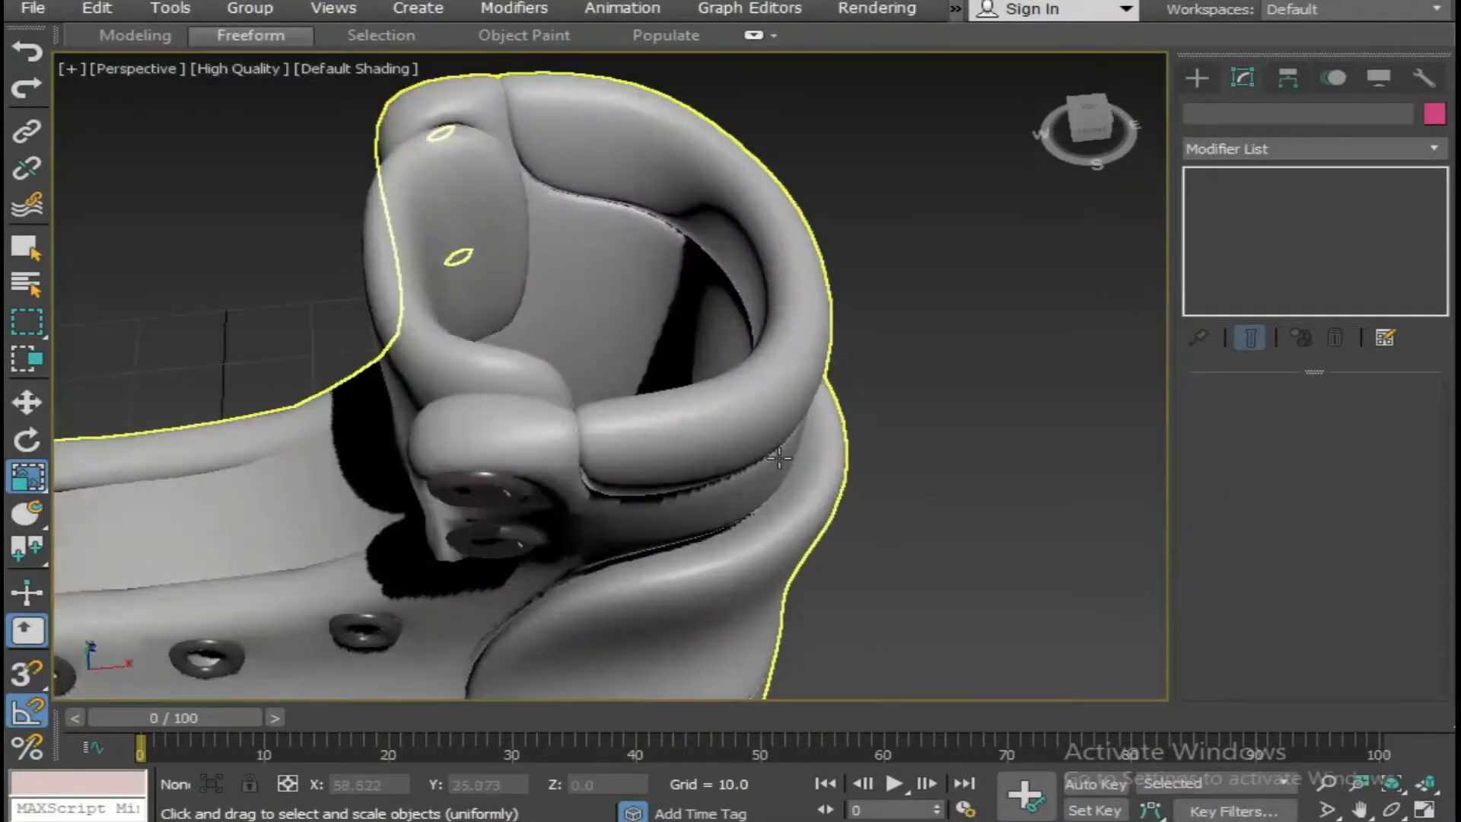
pyautogui.scroll(-8, 777, 458)
# Select the boot, enter its Edge level, clear the existing edge selection and turn on edged faces.
pyautogui.click(780, 404)
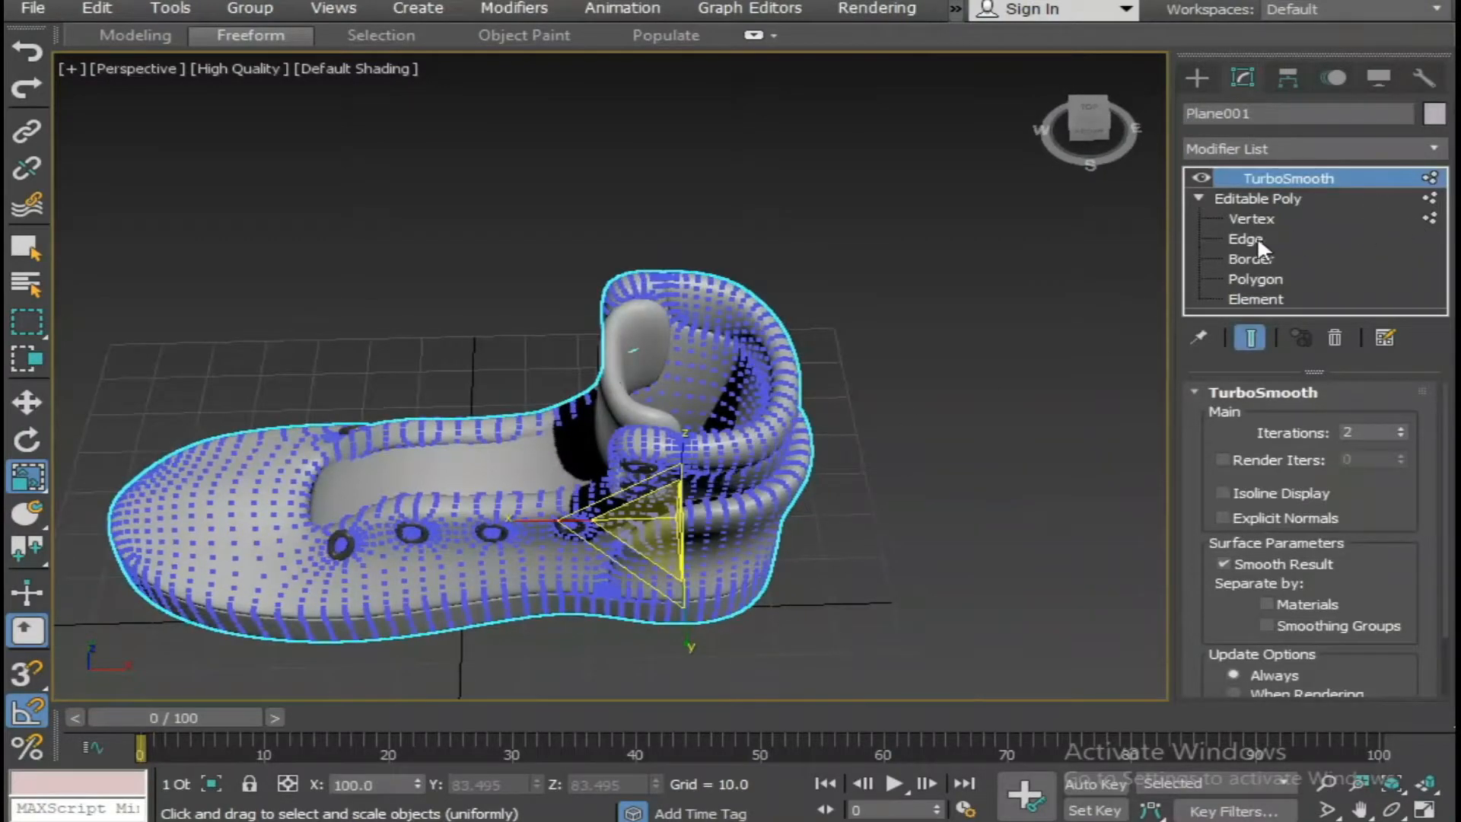
pyautogui.click(1248, 239)
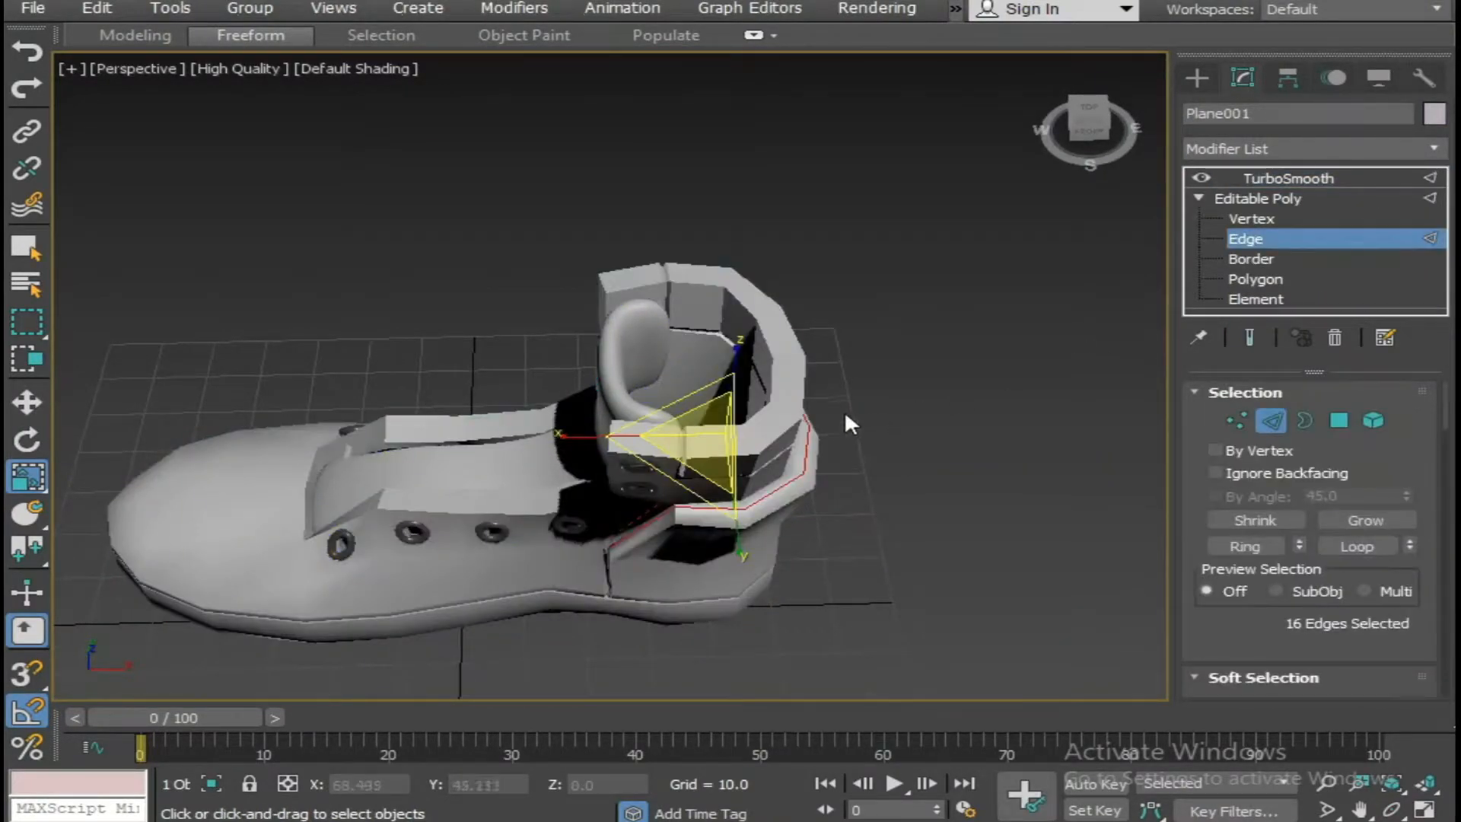
pyautogui.click(844, 422)
pyautogui.press('F4')
pyautogui.scroll(5, 738, 432)
pyautogui.keyDown('alt'); pyautogui.moveTo(738, 432); pyautogui.dragTo(662, 411, button='middle'); pyautogui.keyUp('alt')
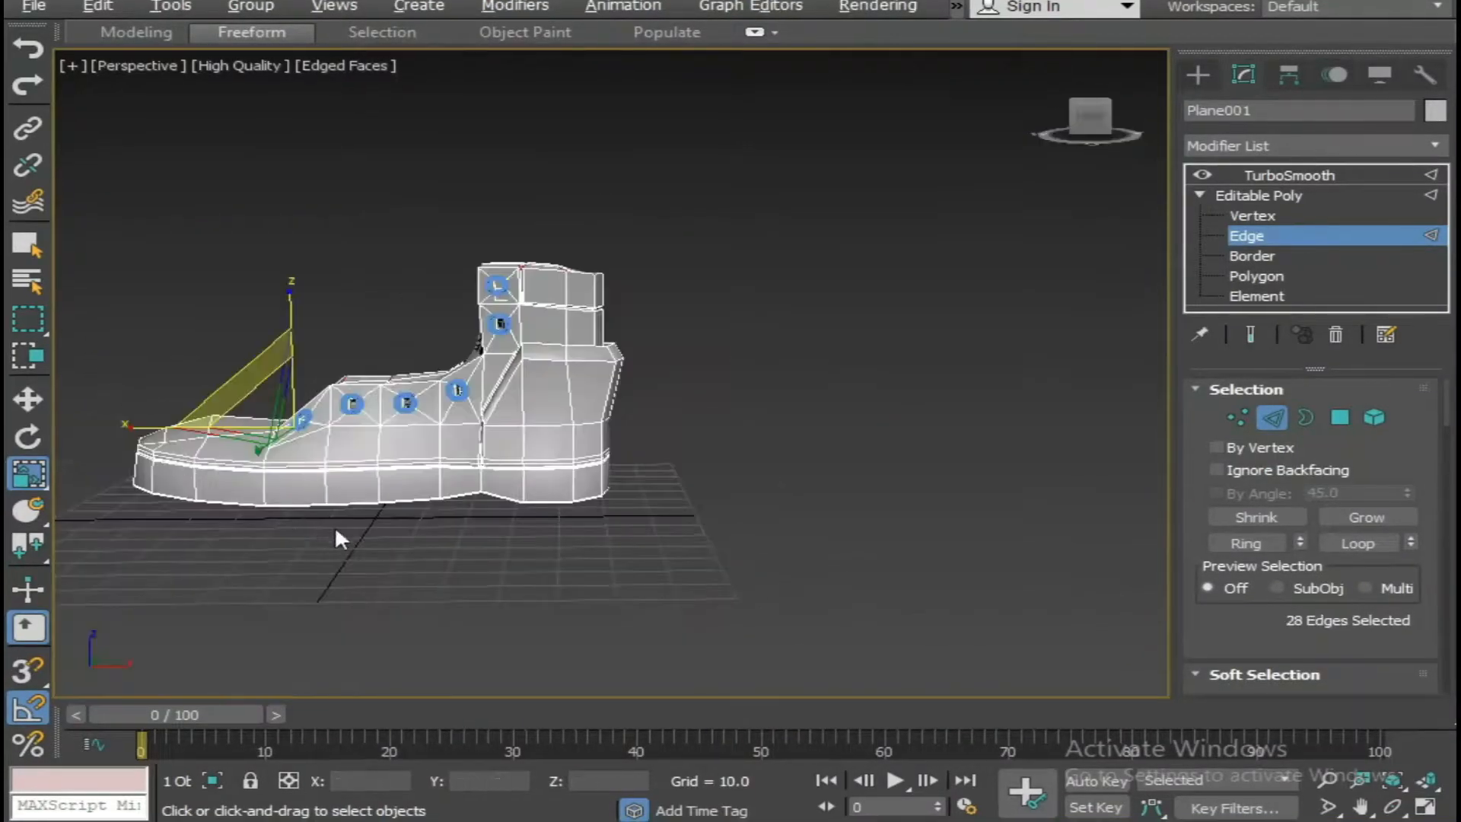
pyautogui.moveTo(224, 487); pyautogui.dragTo(398, 513, button='middle')
pyautogui.hotkey('ctrl', 'z')
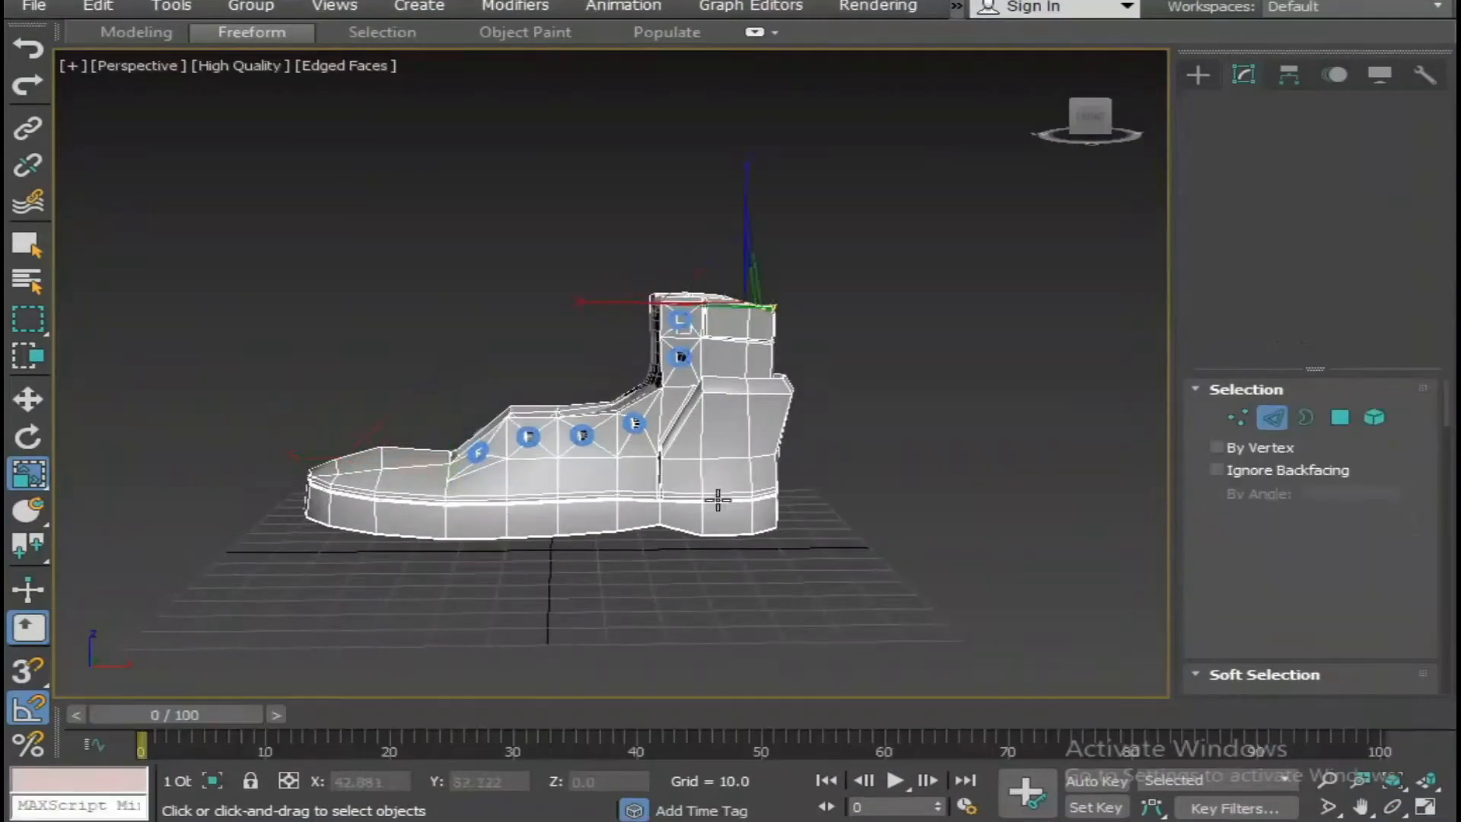
pyautogui.moveTo(710, 495)
pyautogui.keyDown('alt'); pyautogui.mouseDown(button='middle')
pyautogui.moveTo(747, 547)
pyautogui.moveTo(730, 552)
pyautogui.moveTo(734, 478)
pyautogui.mouseUp(button='middle'); pyautogui.keyUp('alt')
pyautogui.scroll(5, 723, 554)
pyautogui.click(795, 545)
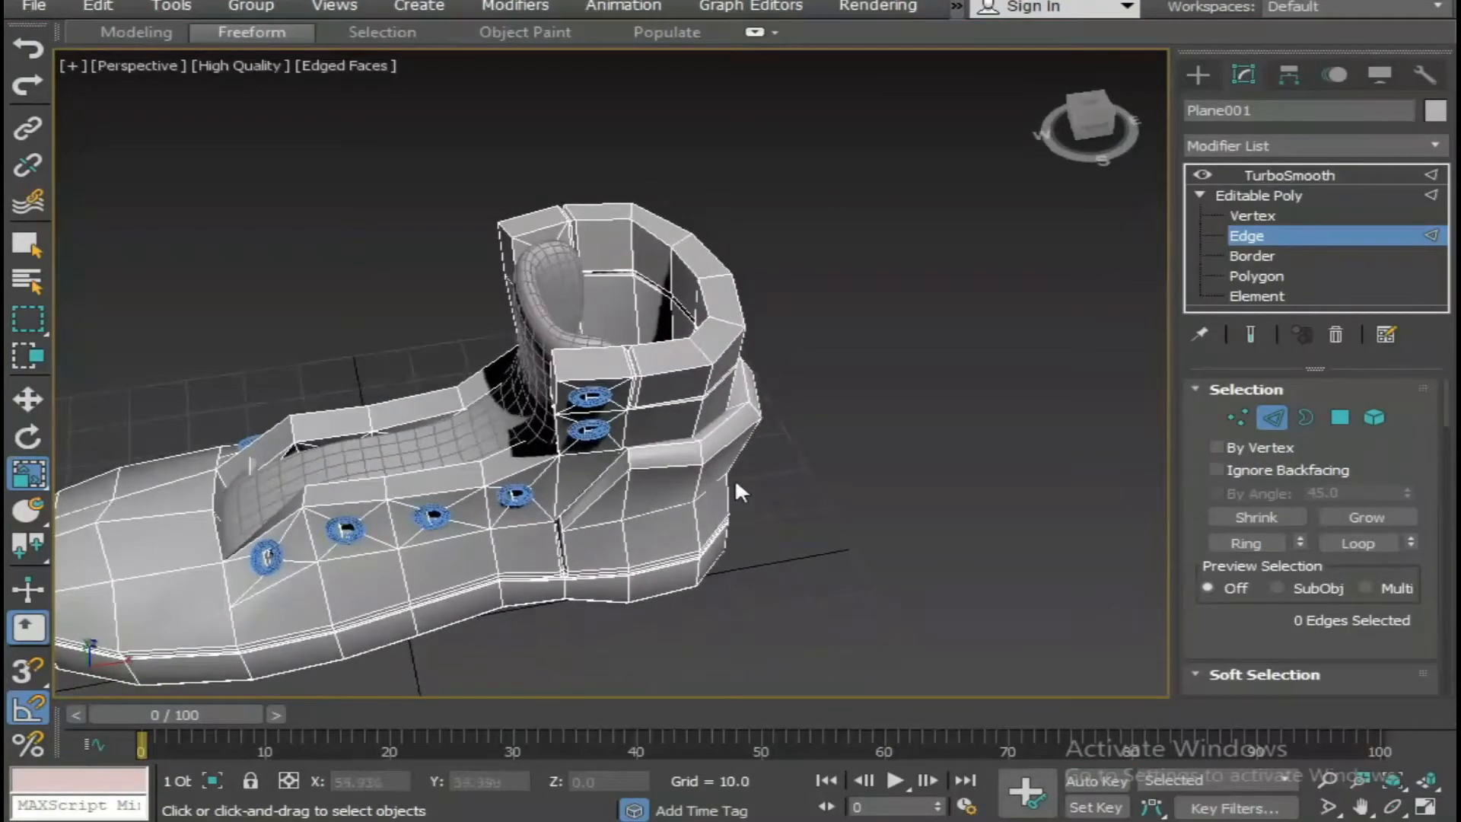
# Select the ring of edges across the boot's upper rim and deselect its lower part around the toe and lacing opening.
pyautogui.click(689, 349)
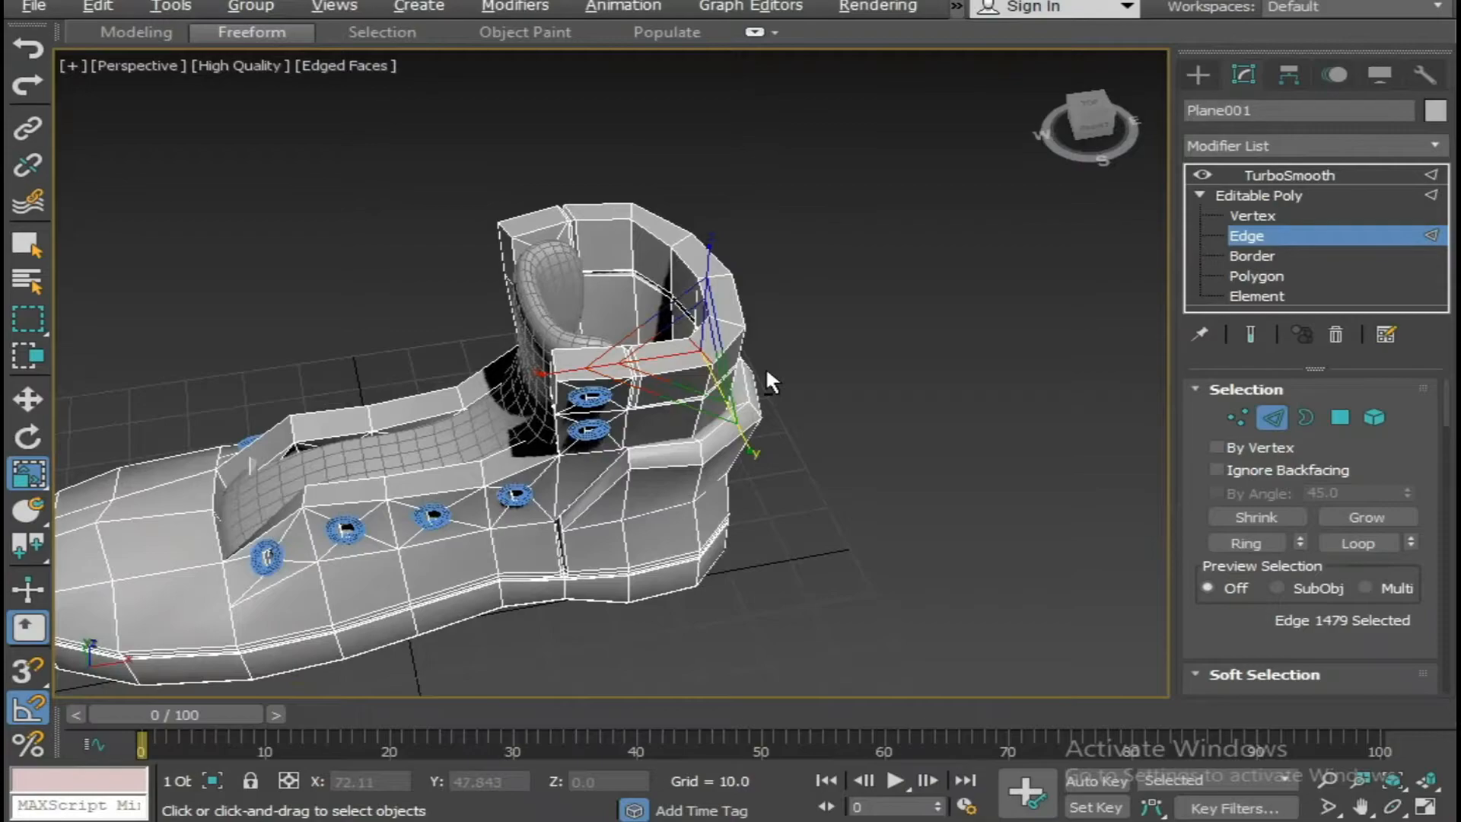
pyautogui.hotkey('alt', 'r')
pyautogui.scroll(-3, 615, 458)
pyautogui.keyDown('alt'); pyautogui.moveTo(587, 482); pyautogui.dragTo(437, 485, button='middle'); pyautogui.keyUp('alt')
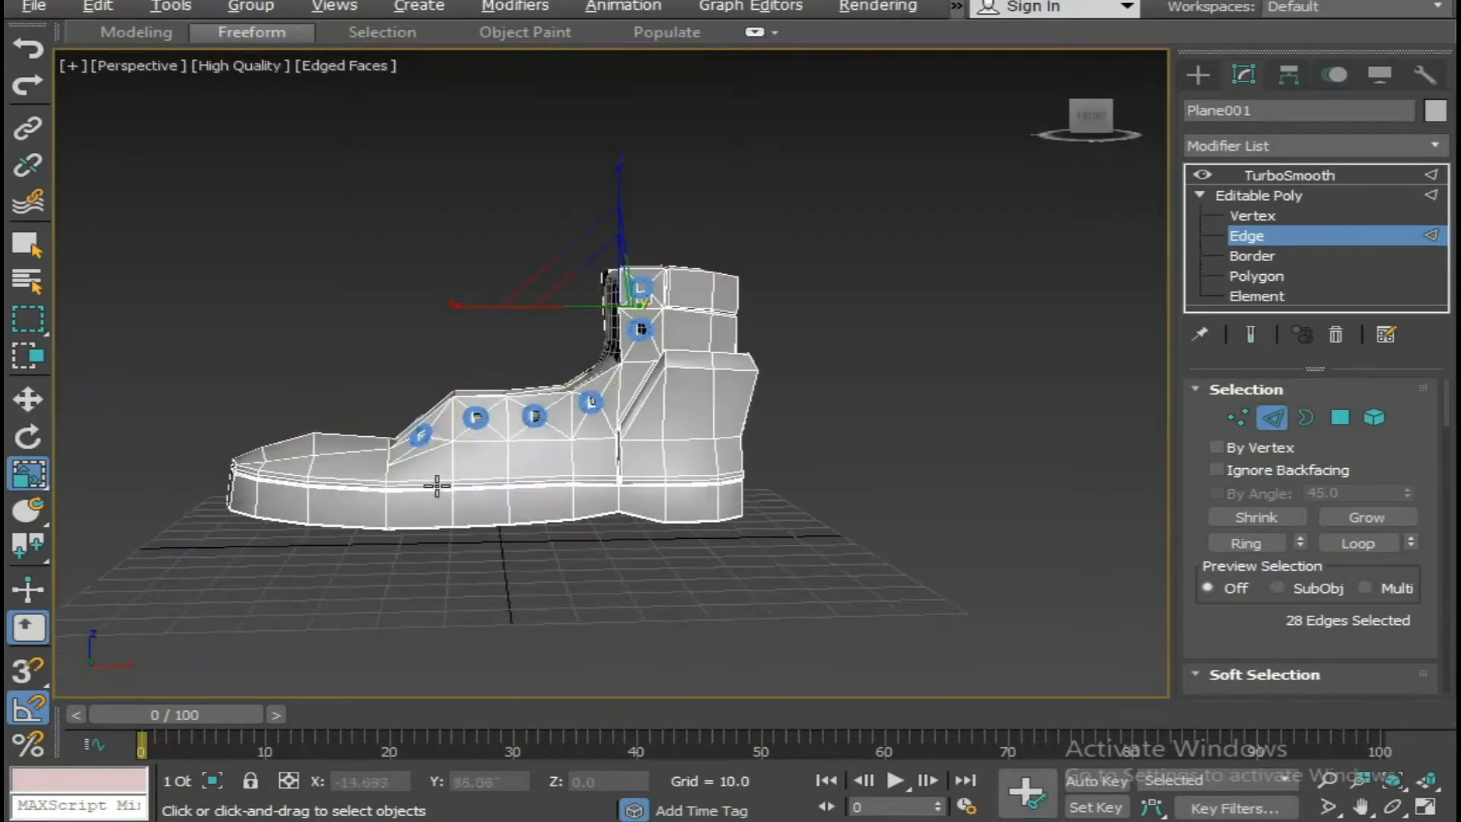
pyautogui.moveTo(439, 447); pyautogui.dragTo(439, 449)
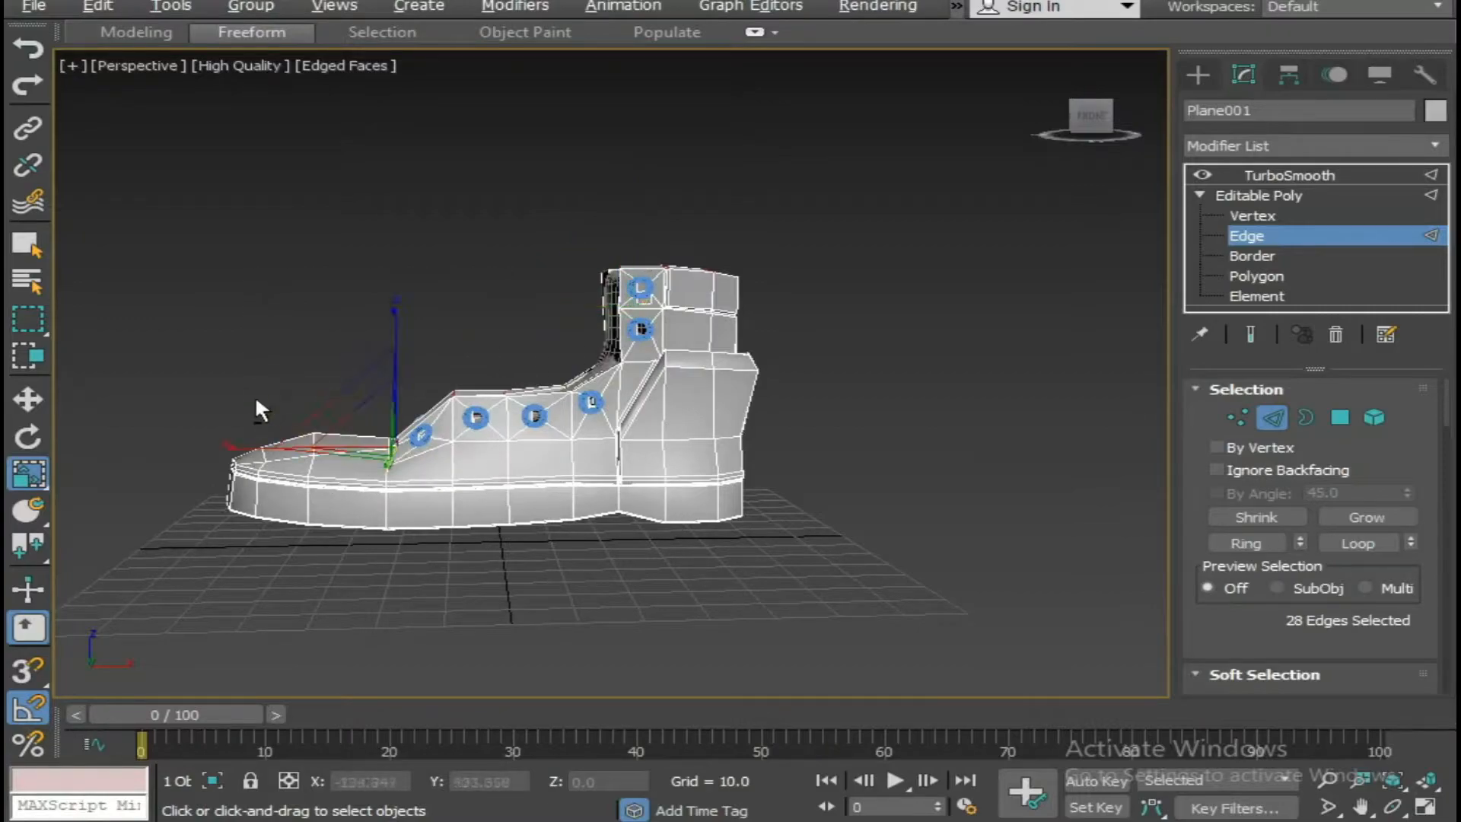
pyautogui.keyDown('alt'); pyautogui.moveTo(931, 606); pyautogui.dragTo(931, 607); pyautogui.keyUp('alt')
# Deselect the stray edges below the boot's collar, keeping only the short crosswise edges on its top rim selected.
pyautogui.keyDown('alt'); pyautogui.moveTo(685, 457); pyautogui.dragTo(598, 400, button='middle'); pyautogui.keyUp('alt')
pyautogui.keyDown('alt'); pyautogui.moveTo(663, 304); pyautogui.dragTo(663, 304); pyautogui.keyUp('alt')
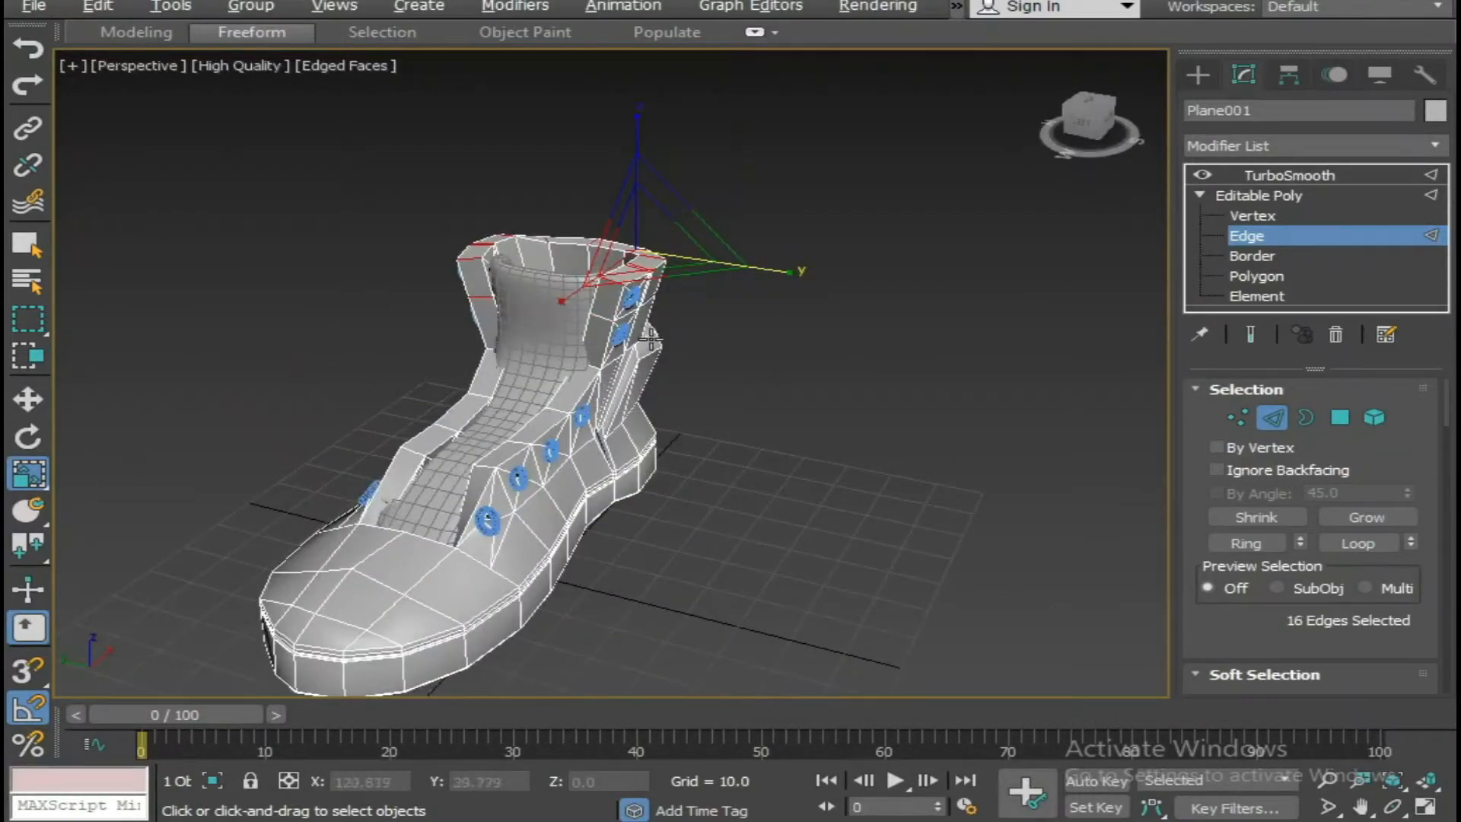
pyautogui.keyDown('alt'); pyautogui.moveTo(662, 305); pyautogui.dragTo(415, 441, button='middle'); pyautogui.keyUp('alt')
pyautogui.keyDown('alt'); pyautogui.moveTo(493, 370); pyautogui.dragTo(390, 366, button='middle'); pyautogui.keyUp('alt')
pyautogui.scroll(10, 402, 382)
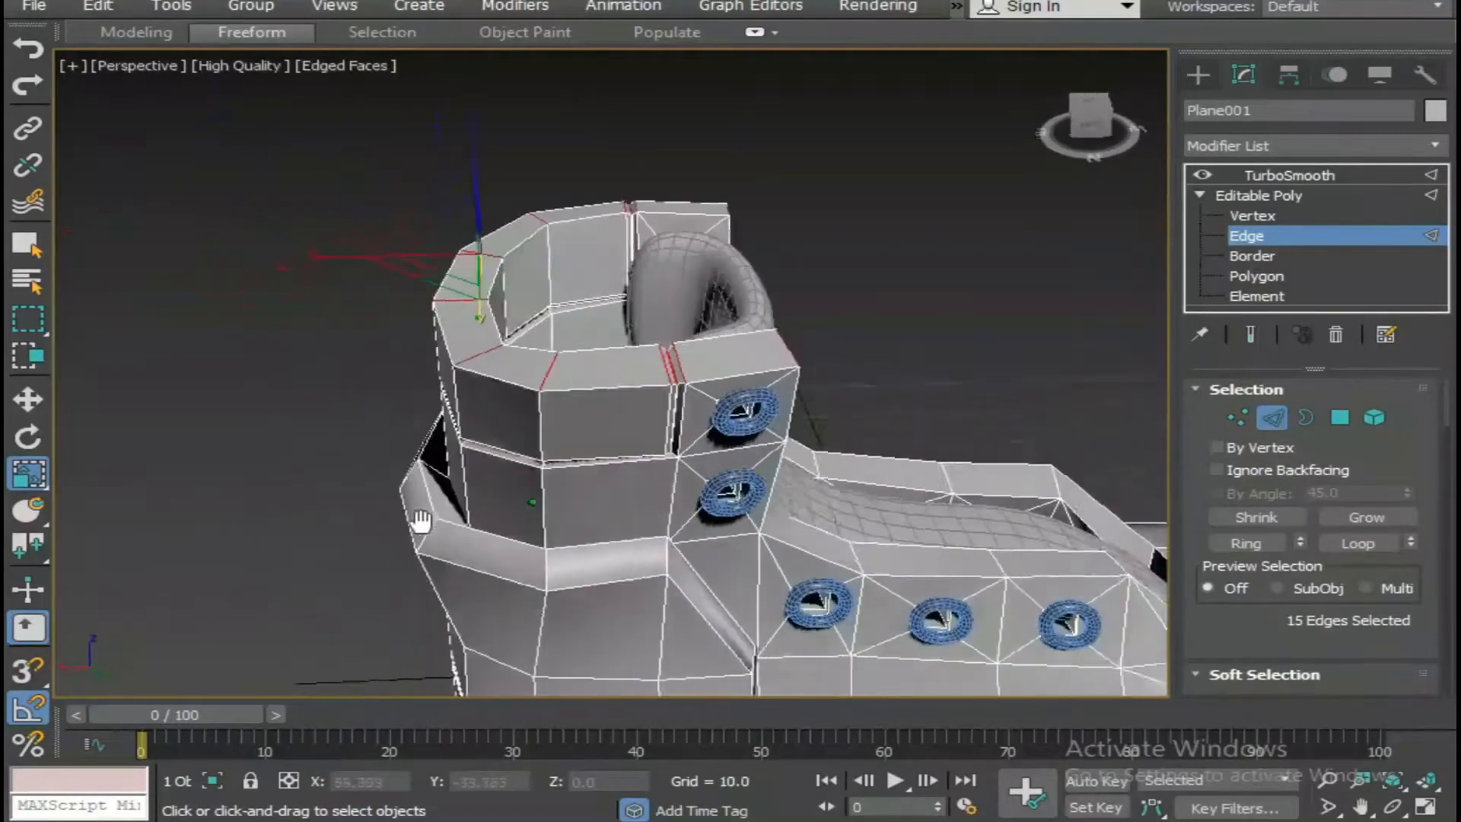
pyautogui.scroll(-8, 290, 499)
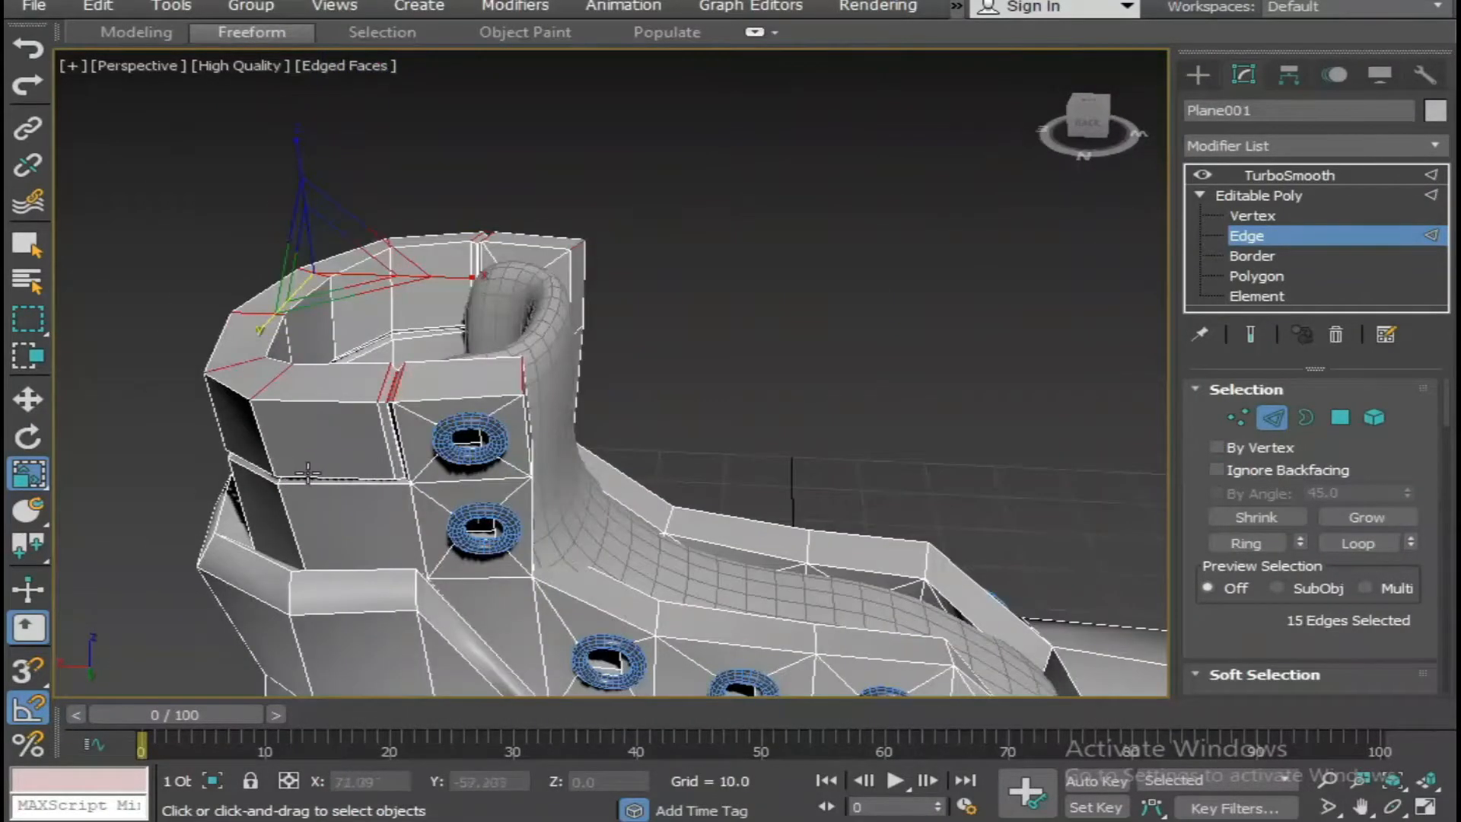
# Remove the front corner edge and the flap-side seam edges on the near side of the rim from the selection.
pyautogui.keyDown('alt'); pyautogui.moveTo(308, 473); pyautogui.dragTo(580, 361, button='middle'); pyautogui.keyUp('alt')
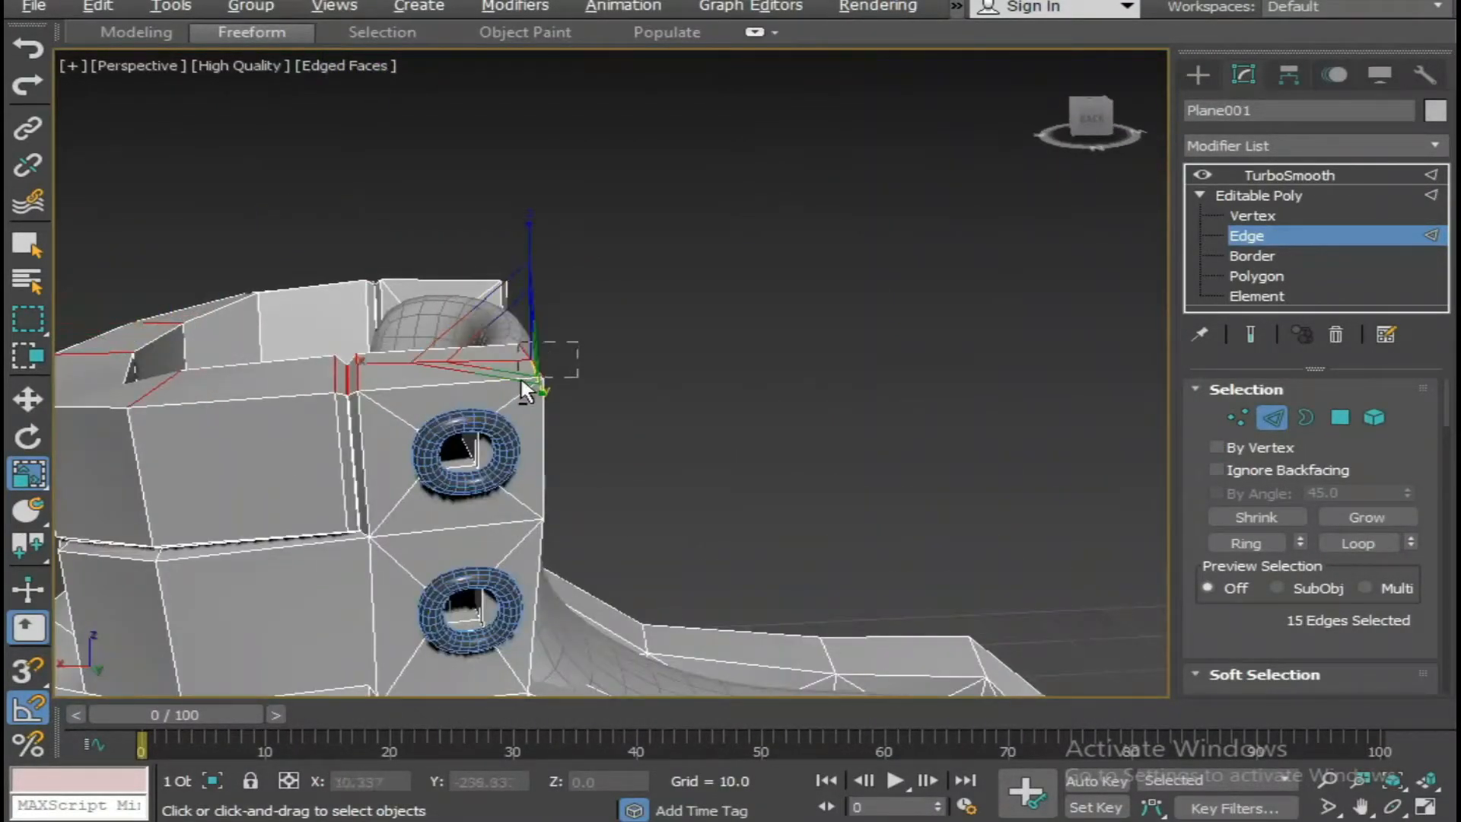
pyautogui.keyDown('alt'); pyautogui.click(433, 360); pyautogui.keyUp('alt')
pyautogui.keyDown('alt'); pyautogui.moveTo(402, 397); pyautogui.dragTo(402, 356, button='middle'); pyautogui.keyUp('alt')
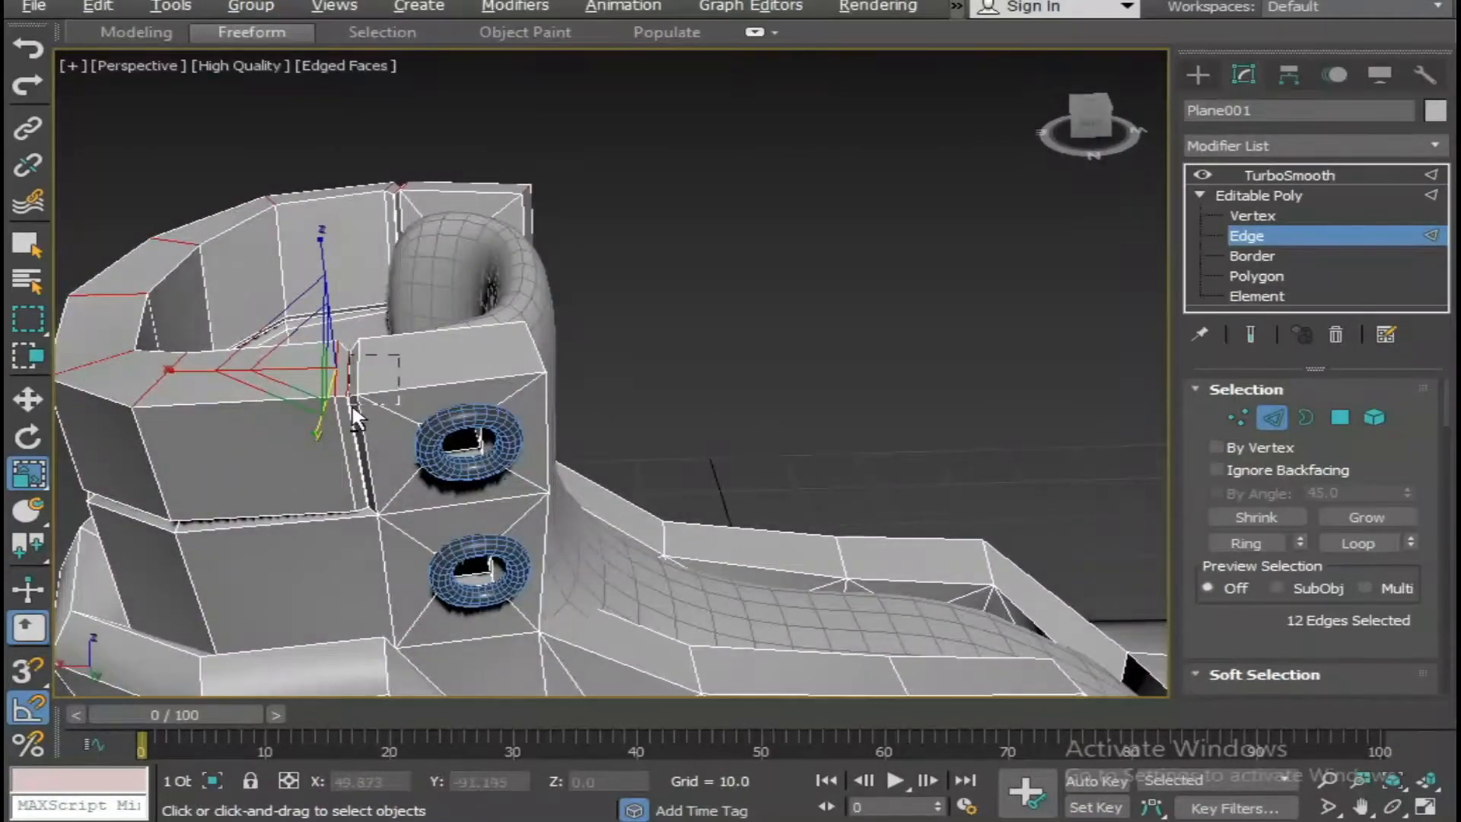
pyautogui.keyDown('alt'); pyautogui.click(349, 403); pyautogui.keyUp('alt')
pyautogui.moveTo(349, 404); pyautogui.dragTo(409, 615, button='middle')
# Remove the matching front flap and seam edges on the far side of the rim from the selection.
pyautogui.keyDown('alt'); pyautogui.click(537, 336); pyautogui.keyUp('alt')
pyautogui.keyDown('alt'); pyautogui.moveTo(500, 414); pyautogui.dragTo(519, 445, button='middle'); pyautogui.keyUp('alt')
pyautogui.scroll(3, 457, 361)
pyautogui.moveTo(457, 361); pyautogui.dragTo(596, 428, button='middle')
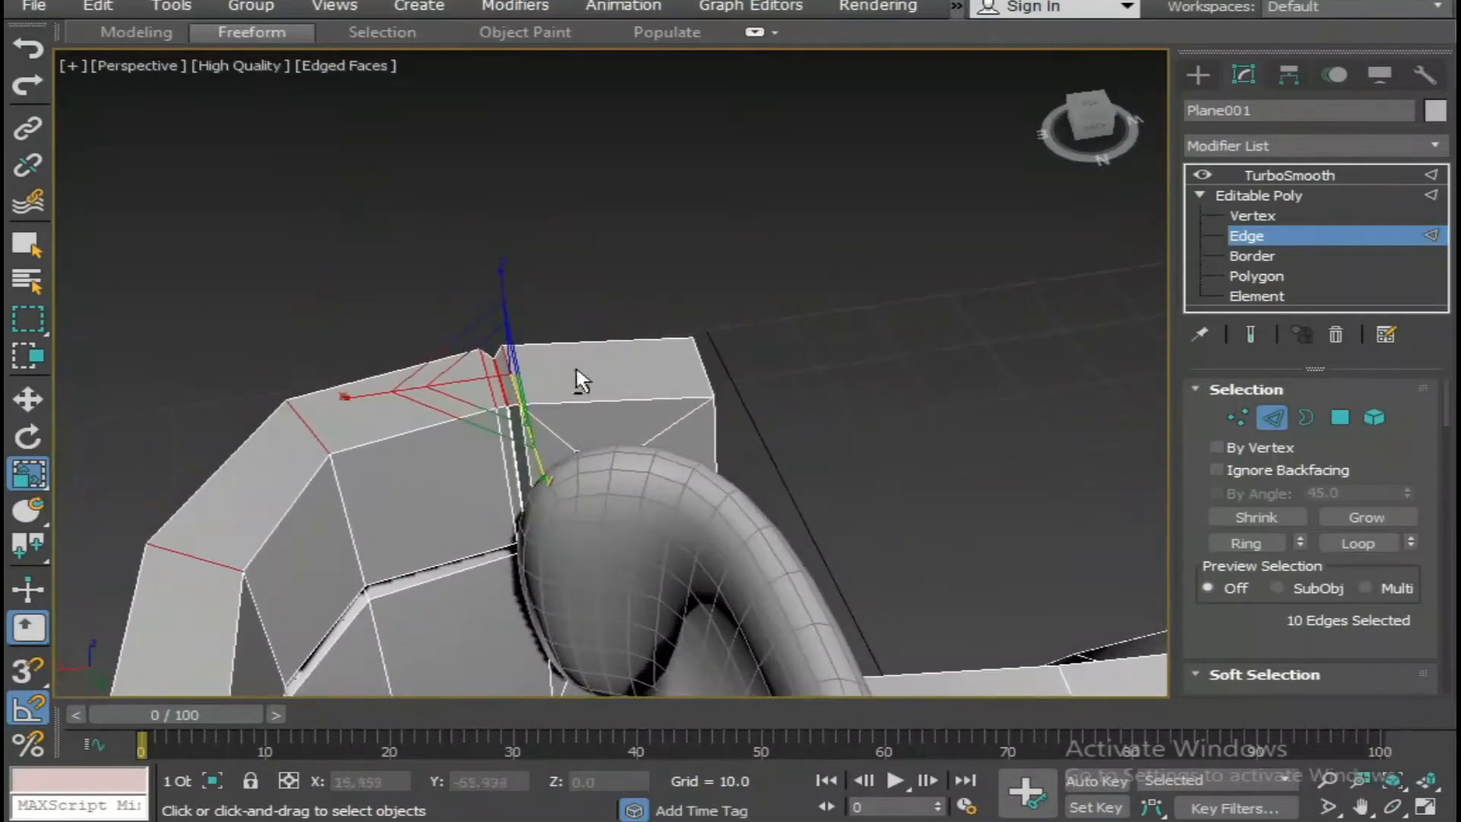
pyautogui.keyDown('alt'); pyautogui.moveTo(527, 398); pyautogui.dragTo(504, 408); pyautogui.keyUp('alt')
pyautogui.scroll(-4, 495, 438)
pyautogui.keyDown('alt'); pyautogui.moveTo(496, 438); pyautogui.dragTo(456, 408, button='middle'); pyautogui.keyUp('alt')
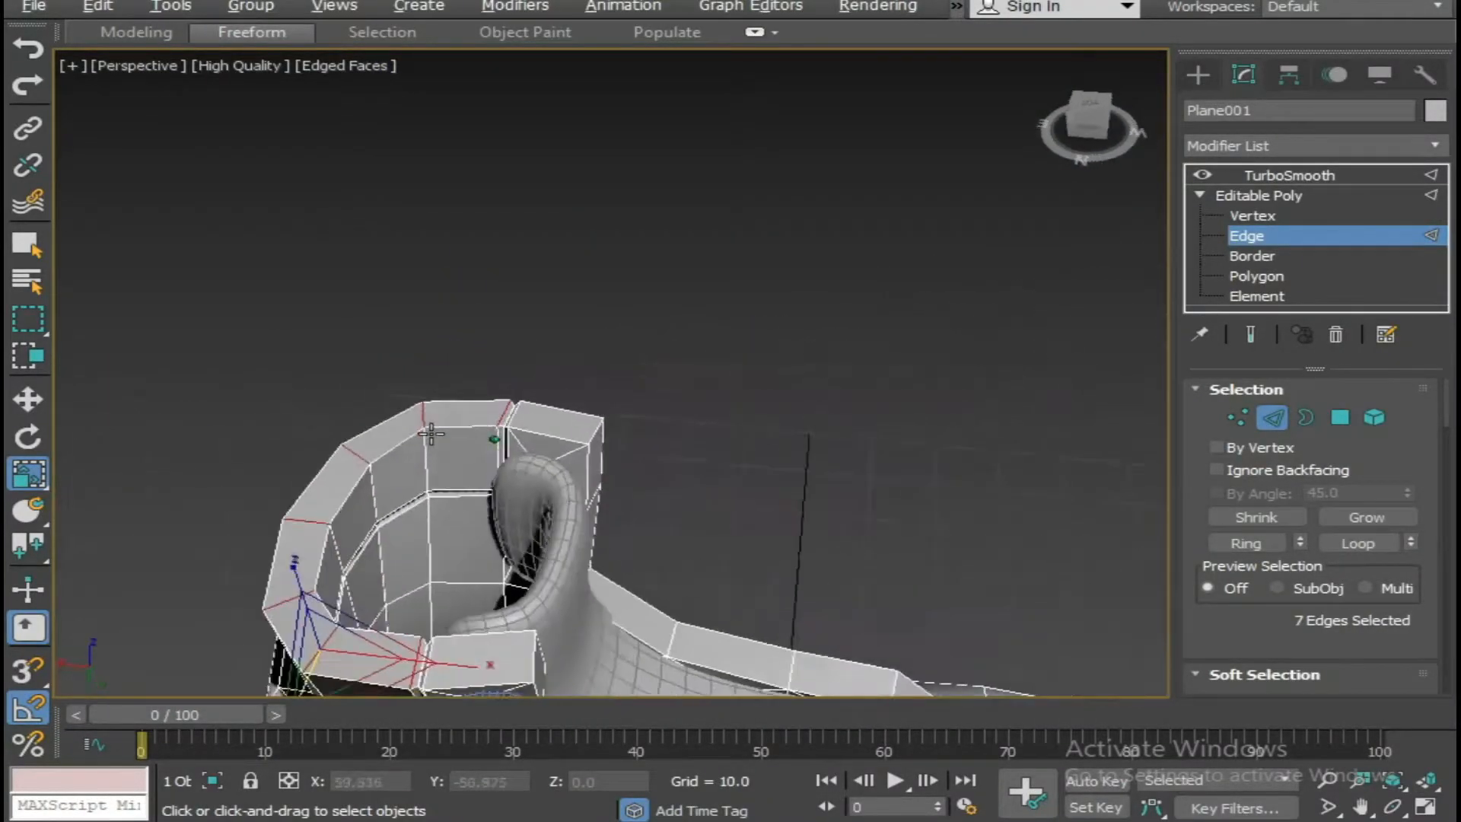
# Connect the selected rim edges with two segments and raise the new edge loops slightly.
pyautogui.rightClick(455, 412)
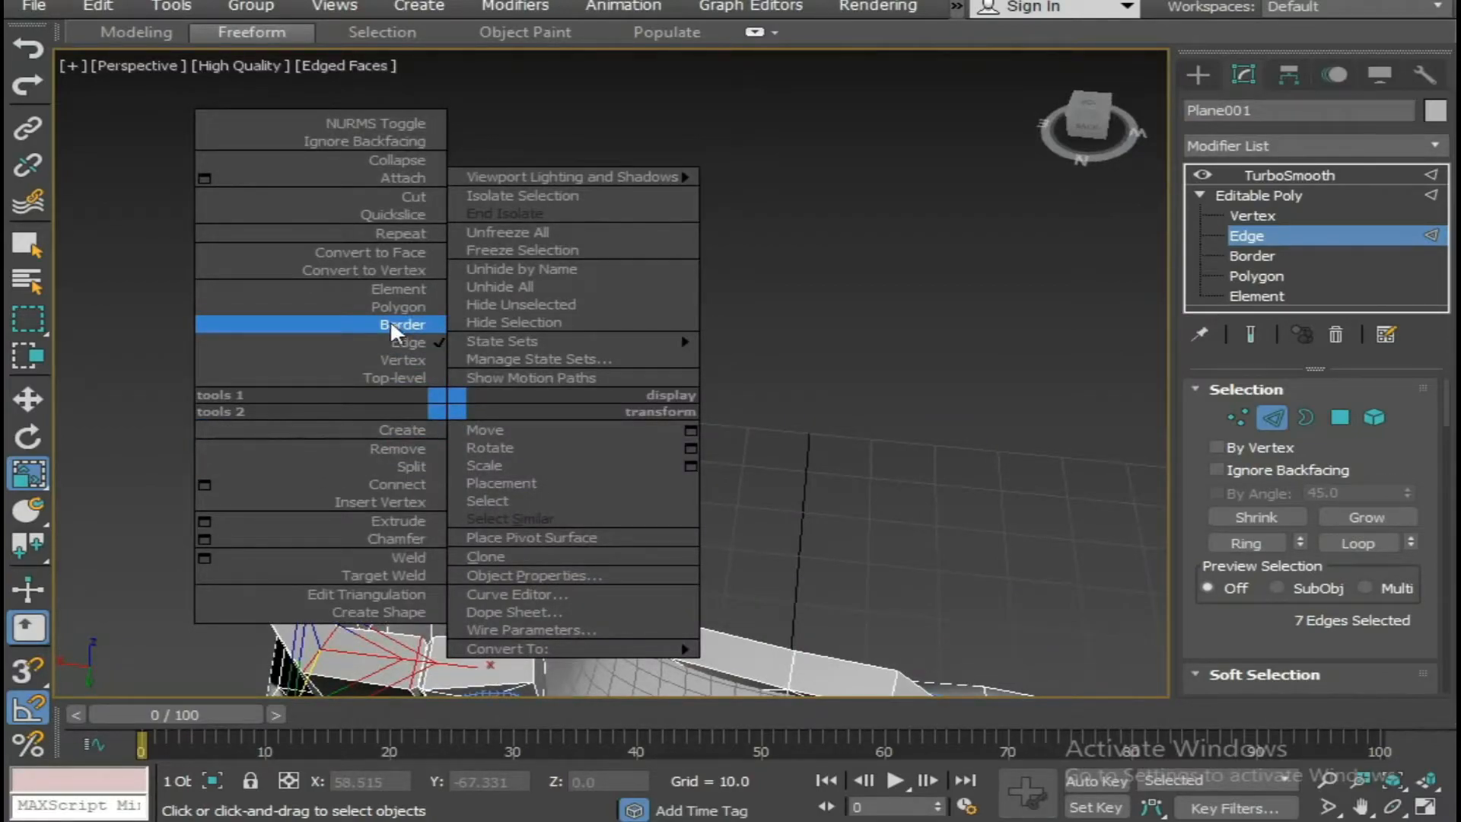
pyautogui.click(204, 485)
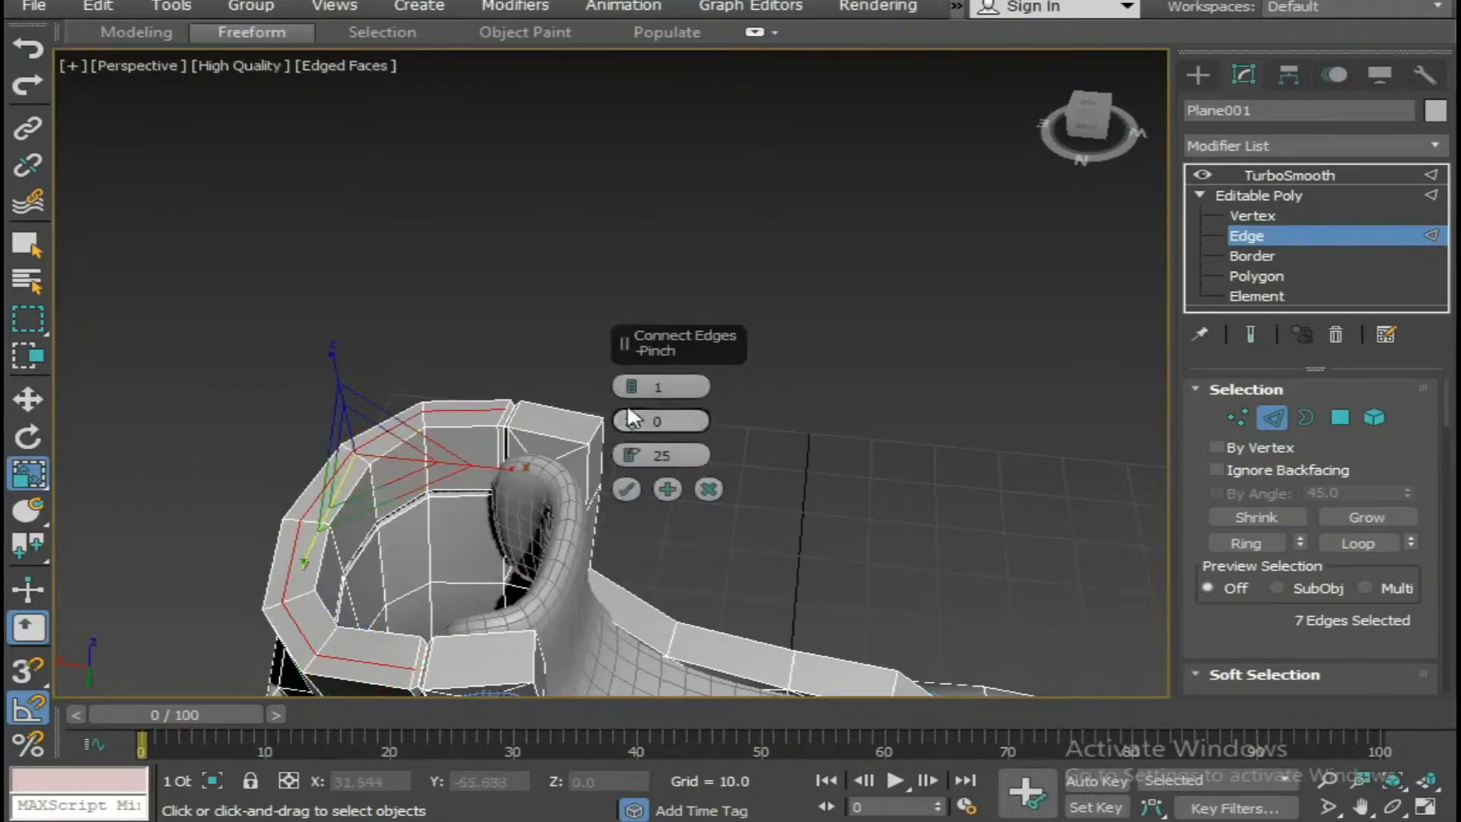
pyautogui.click(633, 383)
pyautogui.click(628, 489)
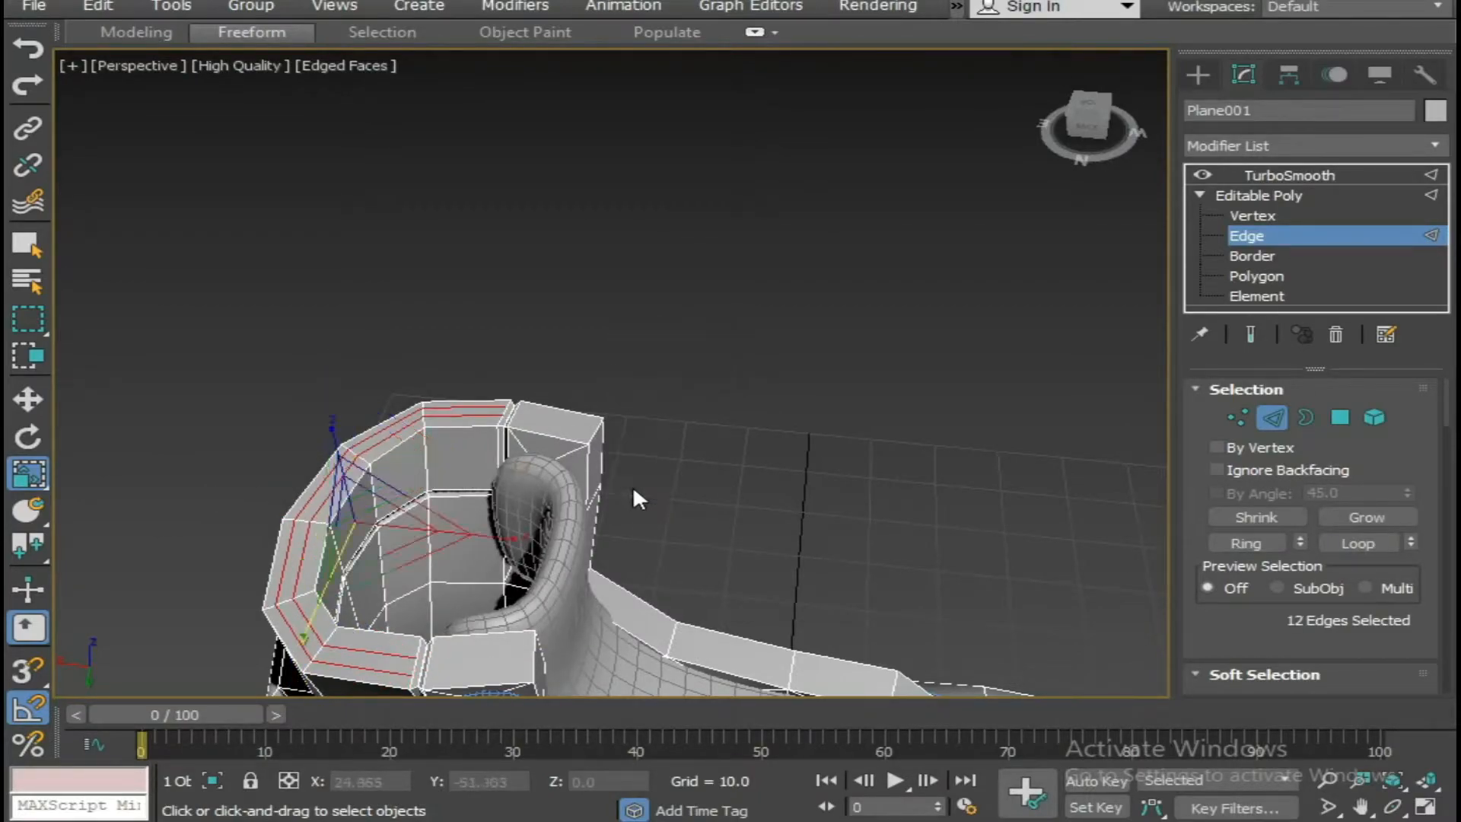
pyautogui.press('w')
pyautogui.keyDown('alt'); pyautogui.moveTo(398, 414); pyautogui.dragTo(463, 309, button='middle'); pyautogui.keyUp('alt')
pyautogui.moveTo(435, 314); pyautogui.dragTo(427, 277)
# Return to the TurboSmooth level, deselect the boot and inspect the smoothed collar rim from several angles.
pyautogui.click(1303, 177)
pyautogui.click(1066, 259)
pyautogui.scroll(-5, 904, 385)
pyautogui.keyDown('alt'); pyautogui.moveTo(891, 396); pyautogui.dragTo(704, 365, button='middle'); pyautogui.keyUp('alt')
pyautogui.moveTo(704, 366); pyautogui.dragTo(594, 545, button='middle')
pyautogui.scroll(6, 670, 551)
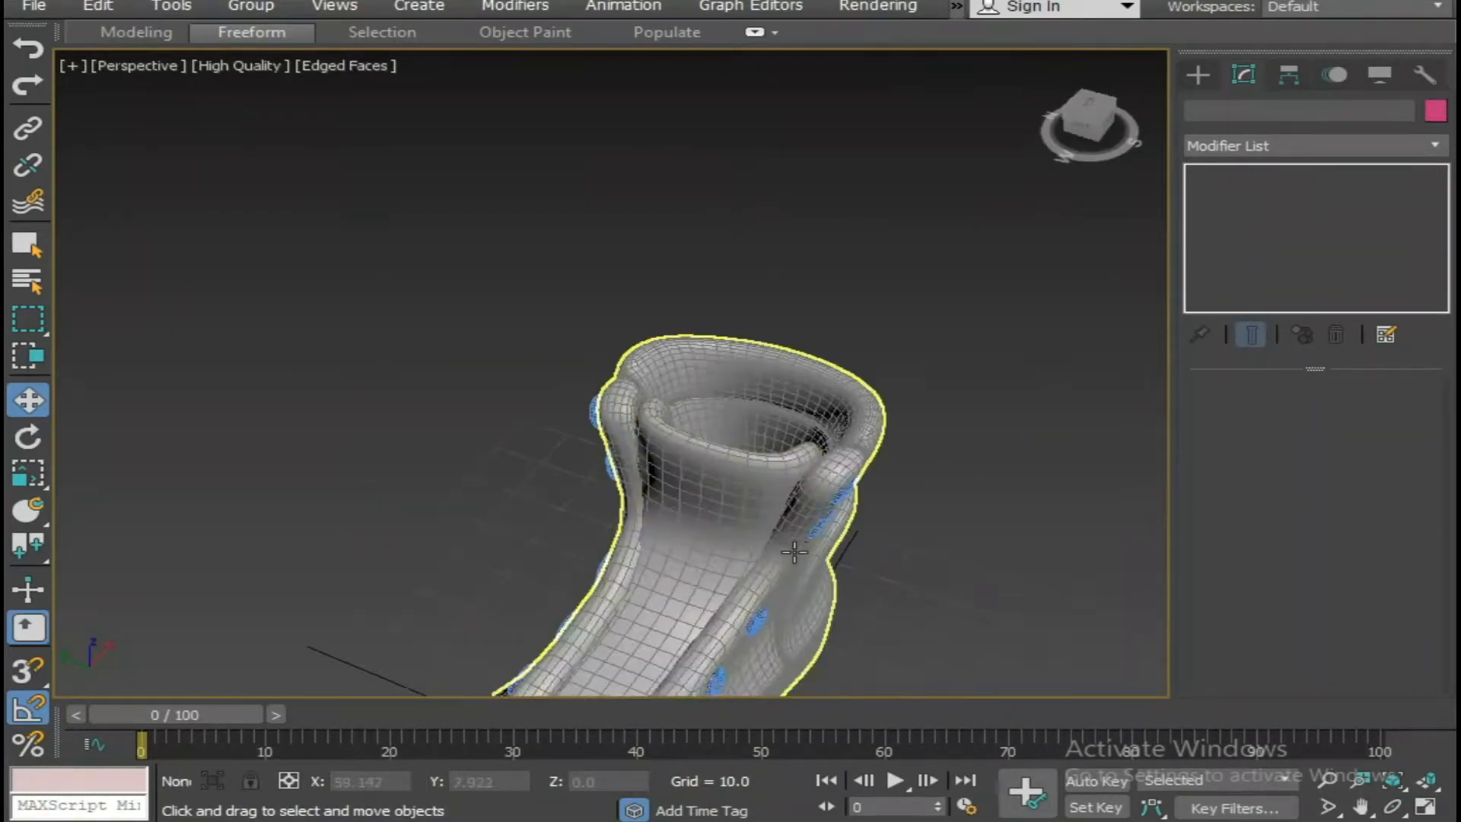
pyautogui.scroll(-5, 913, 533)
pyautogui.keyDown('alt'); pyautogui.moveTo(913, 532); pyautogui.dragTo(836, 514, button='middle'); pyautogui.keyUp('alt')
# Switch to the maximized Top view and frame the whole boot from above.
pyautogui.hotkey('alt', 'w')
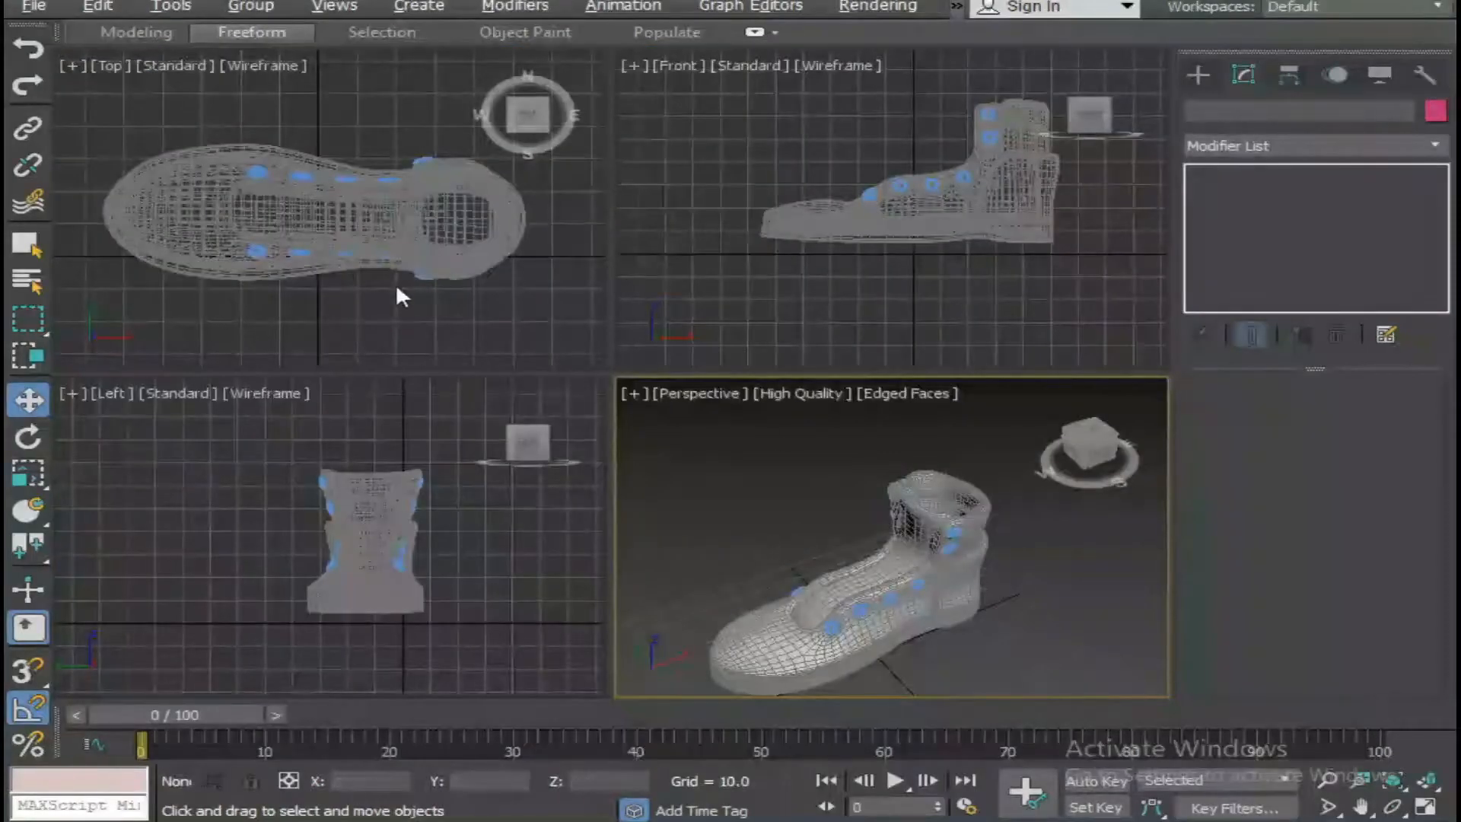
pyautogui.middleClick(478, 303)
pyautogui.hotkey('alt', 'w')
pyautogui.scroll(4, 493, 435)
pyautogui.scroll(-4, 609, 417)
pyautogui.moveTo(641, 416); pyautogui.dragTo(577, 406, button='middle')
# Draw a lace path with the Line tool, zigzagging between the two eyelet rows with both loose ends extending outside the boot.
pyautogui.rightClick(707, 219)
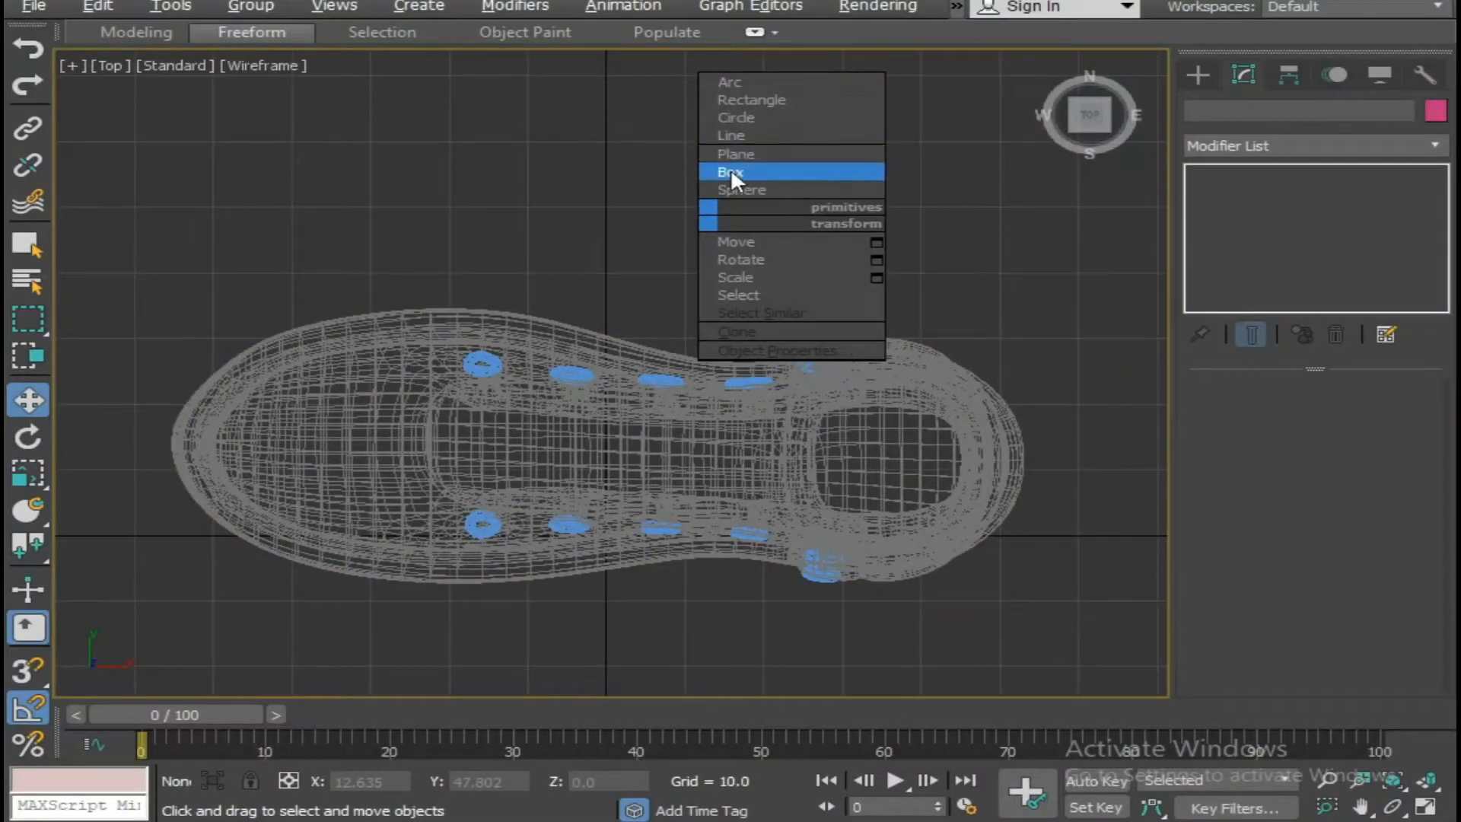
pyautogui.click(743, 140)
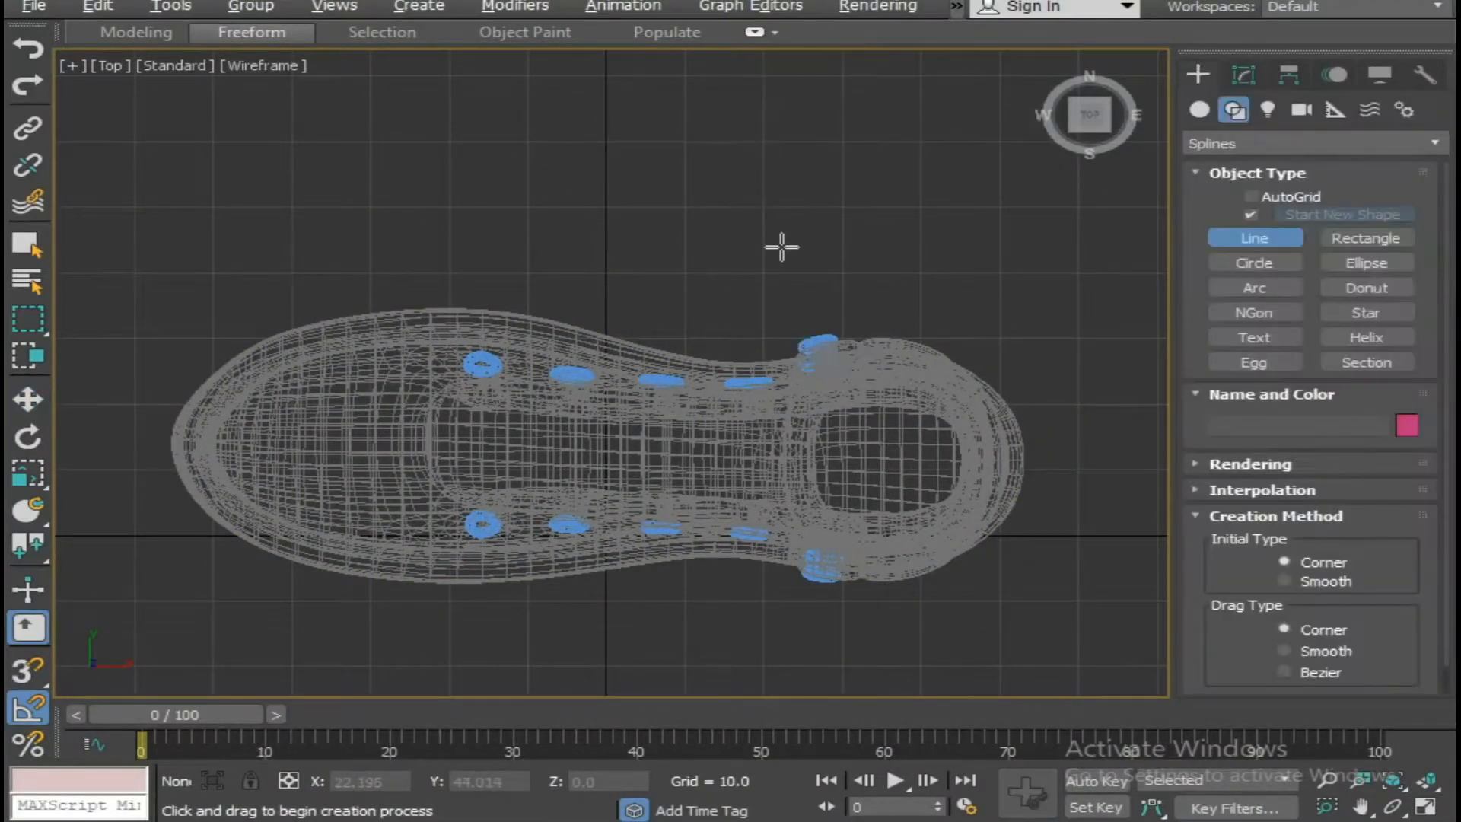
pyautogui.hotkey('alt', 'w')
pyautogui.hotkey('alt', 'w')
pyautogui.hotkey('alt', 'w')
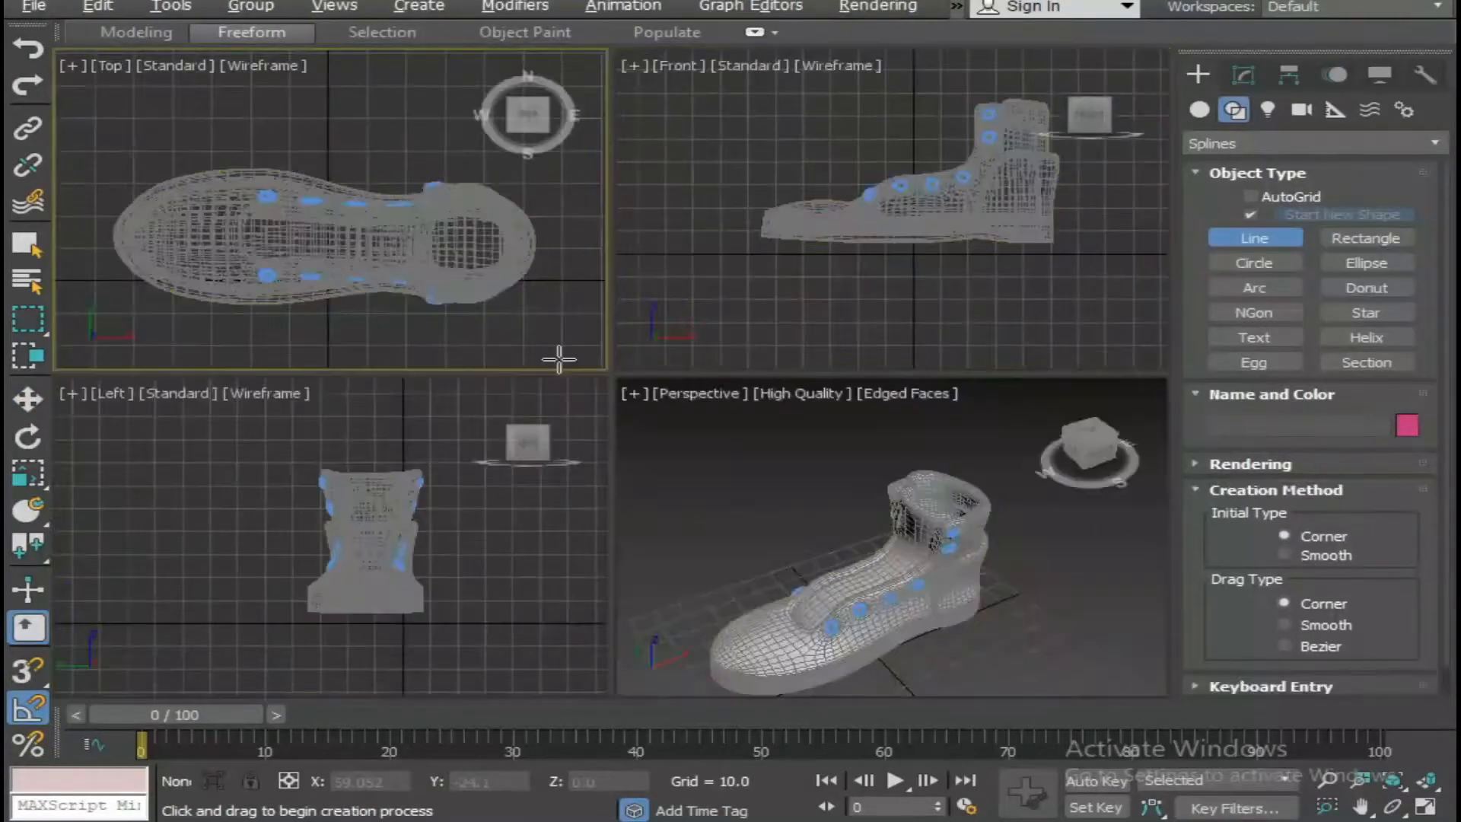
pyautogui.hotkey('alt', 'w')
pyautogui.moveTo(817, 304); pyautogui.dragTo(753, 321, button='middle')
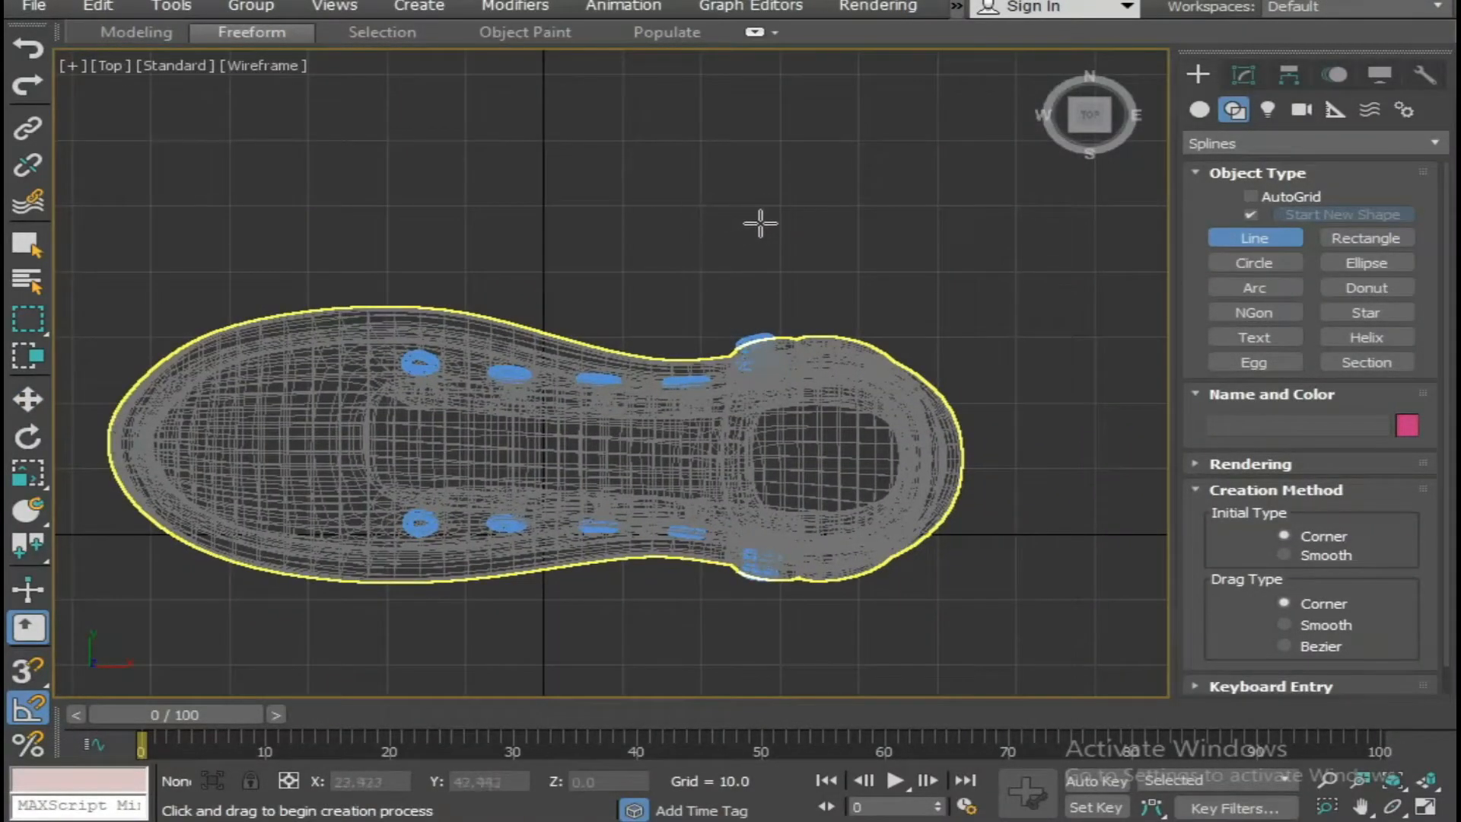
pyautogui.click(549, 238)
pyautogui.click(755, 330)
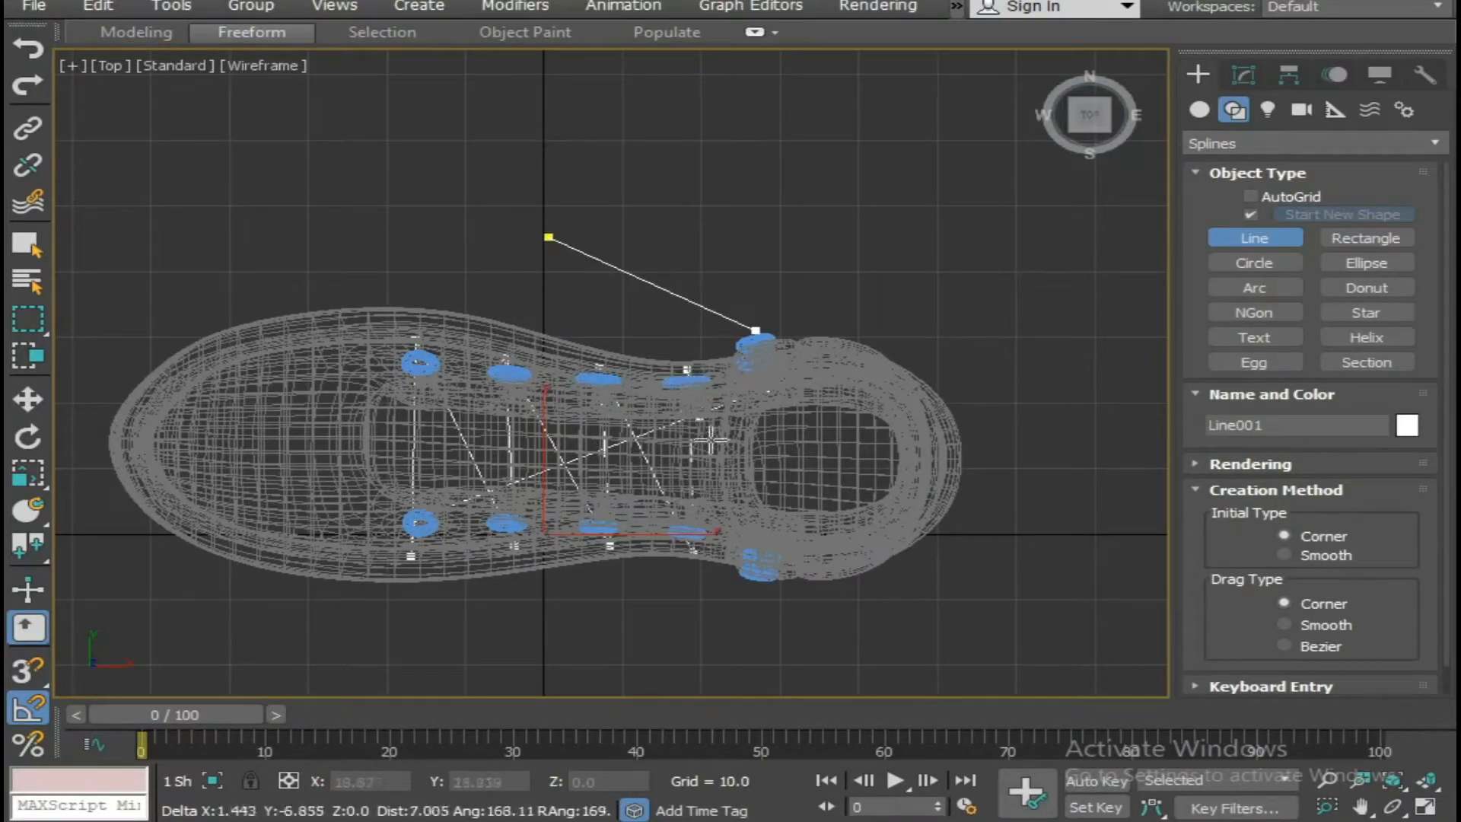
pyautogui.click(764, 594)
pyautogui.click(538, 691)
pyautogui.rightClick(587, 662)
# Raise the lace line from the ground to the height of the eyelets in the maximized Perspective view.
pyautogui.hotkey('alt', 'w')
pyautogui.moveTo(936, 594); pyautogui.dragTo(913, 545, button='middle')
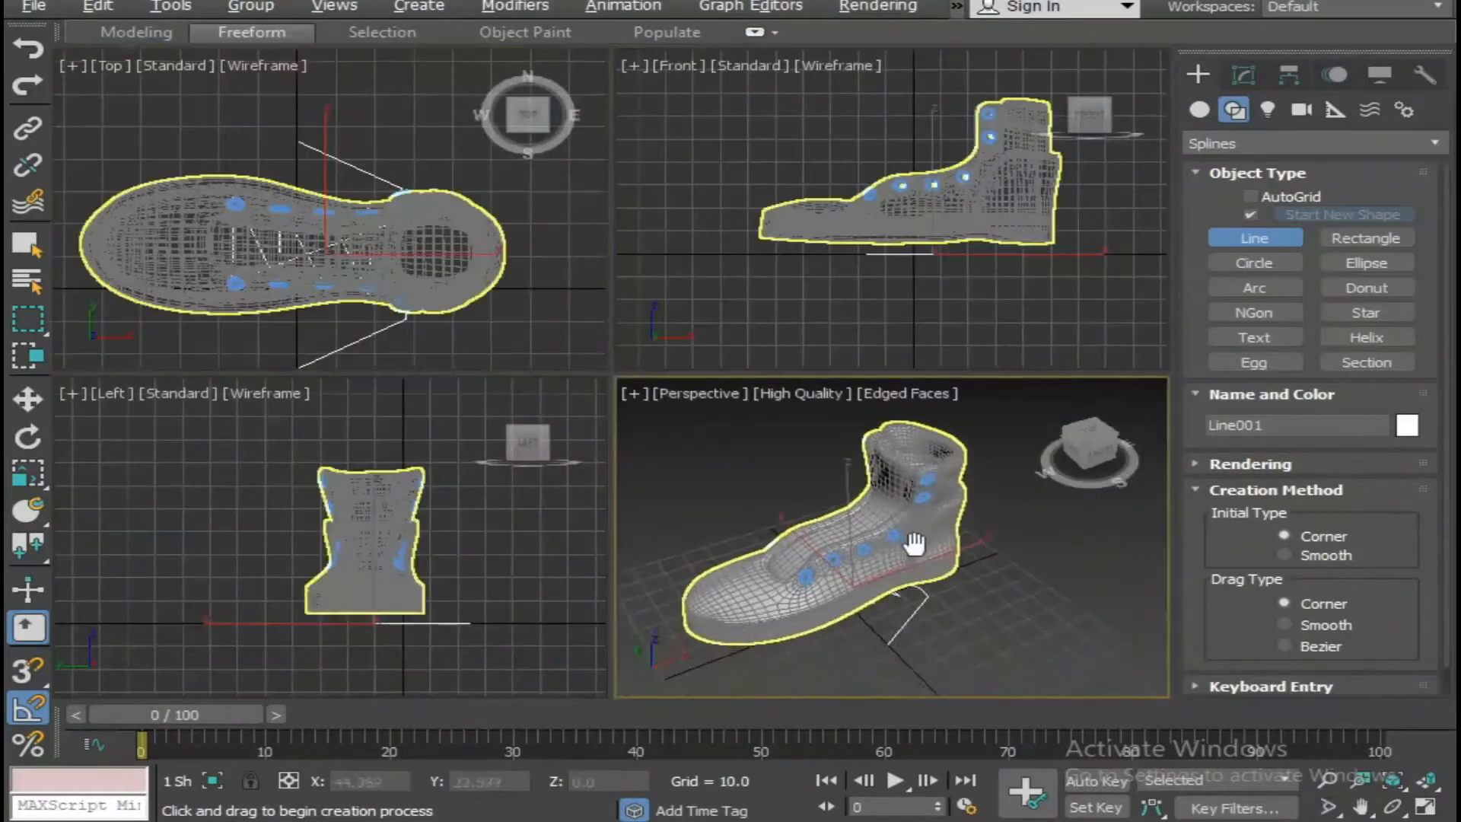
pyautogui.hotkey('alt', 'w')
pyautogui.keyDown('alt'); pyautogui.moveTo(753, 550); pyautogui.dragTo(727, 535, button='middle'); pyautogui.keyUp('alt')
pyautogui.press('w')
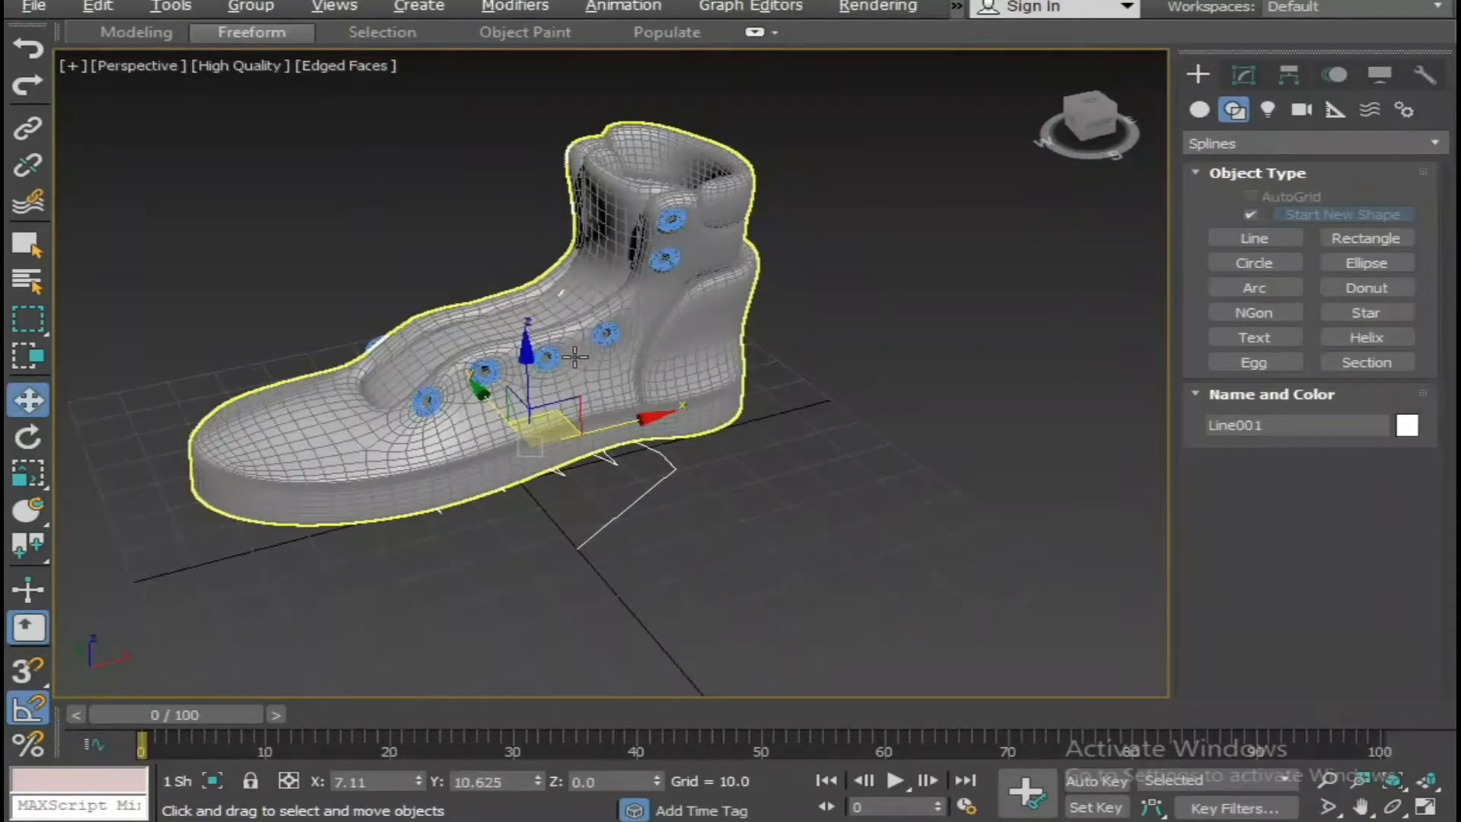
pyautogui.click(525, 350)
pyautogui.moveTo(522, 339); pyautogui.dragTo(518, 239)
pyautogui.keyDown('alt'); pyautogui.moveTo(518, 239); pyautogui.dragTo(584, 279, button='middle'); pyautogui.keyUp('alt')
# Rotate the lace line -15 degrees about the Y axis to follow the slope of the boot's tongue.
pyautogui.press('e')
pyautogui.press('w')
pyautogui.press('e')
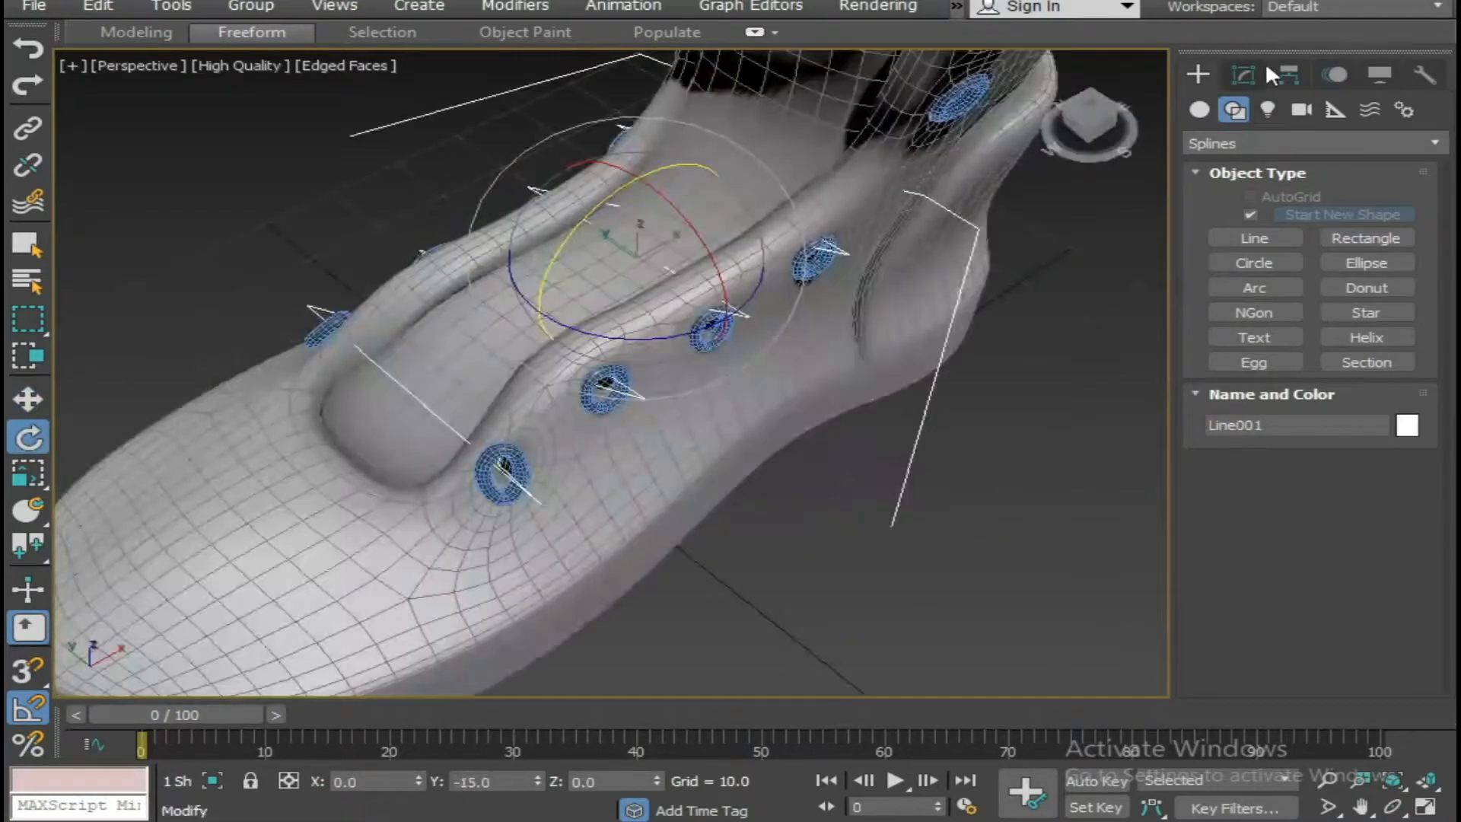
# Enter the line's Vertex level, switch to wireframe and shift the vertex inside the front eyelet inward along Y.
pyautogui.click(1243, 73)
pyautogui.click(1200, 174)
pyautogui.click(1224, 200)
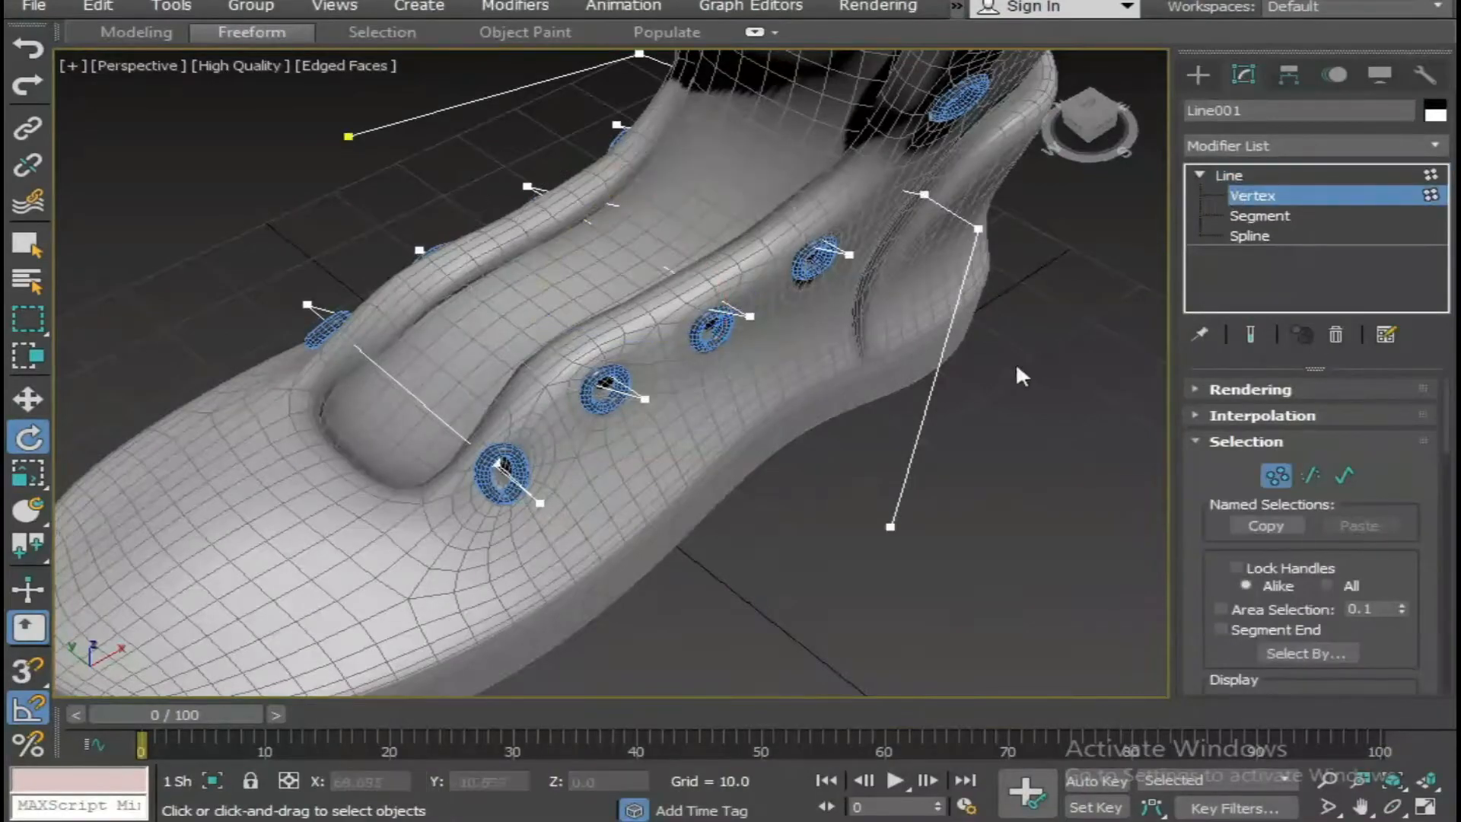
pyautogui.scroll(-3, 662, 455)
pyautogui.scroll(4, 627, 486)
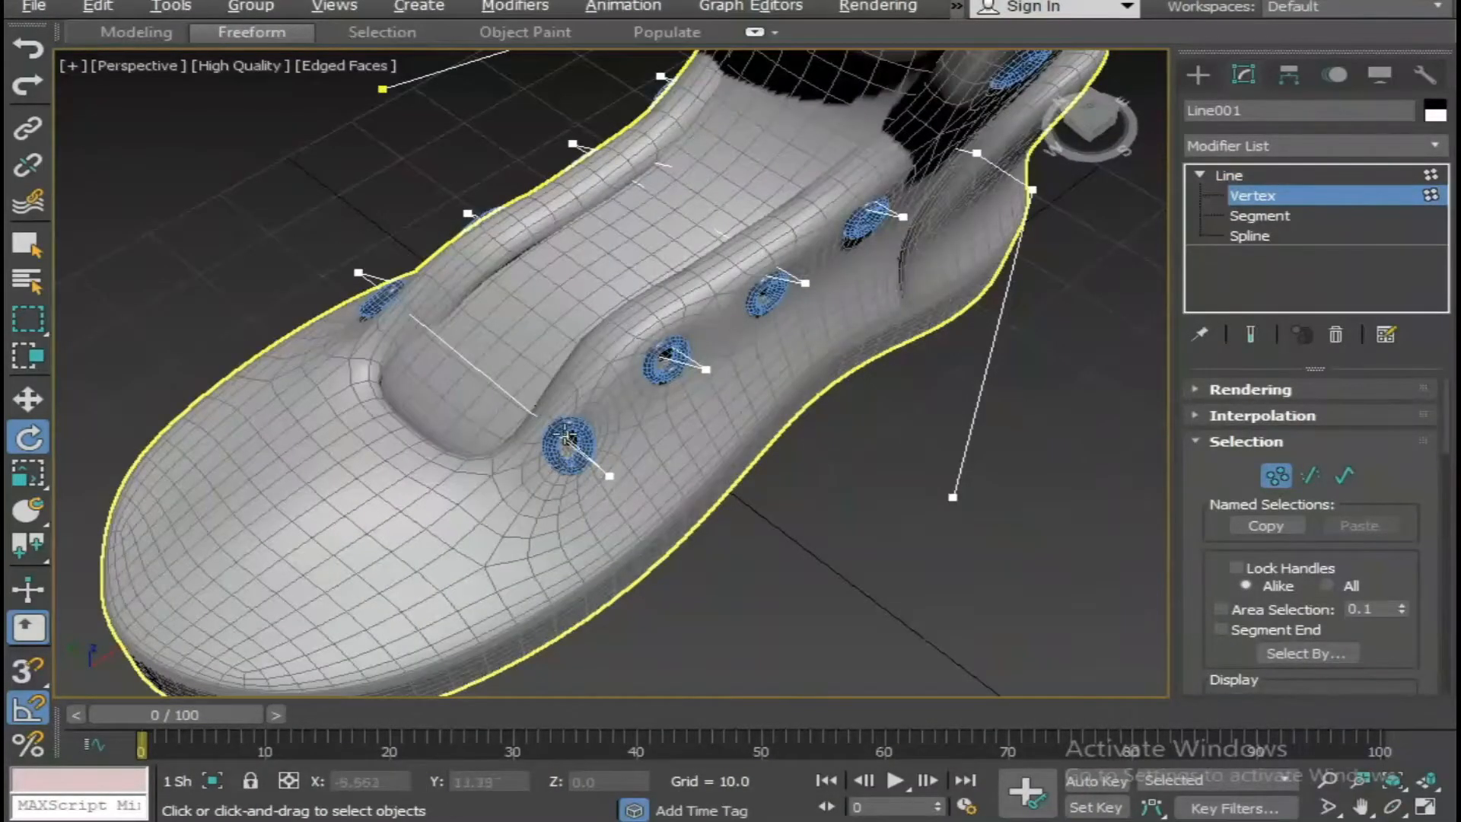
pyautogui.click(569, 438)
pyautogui.press('F3')
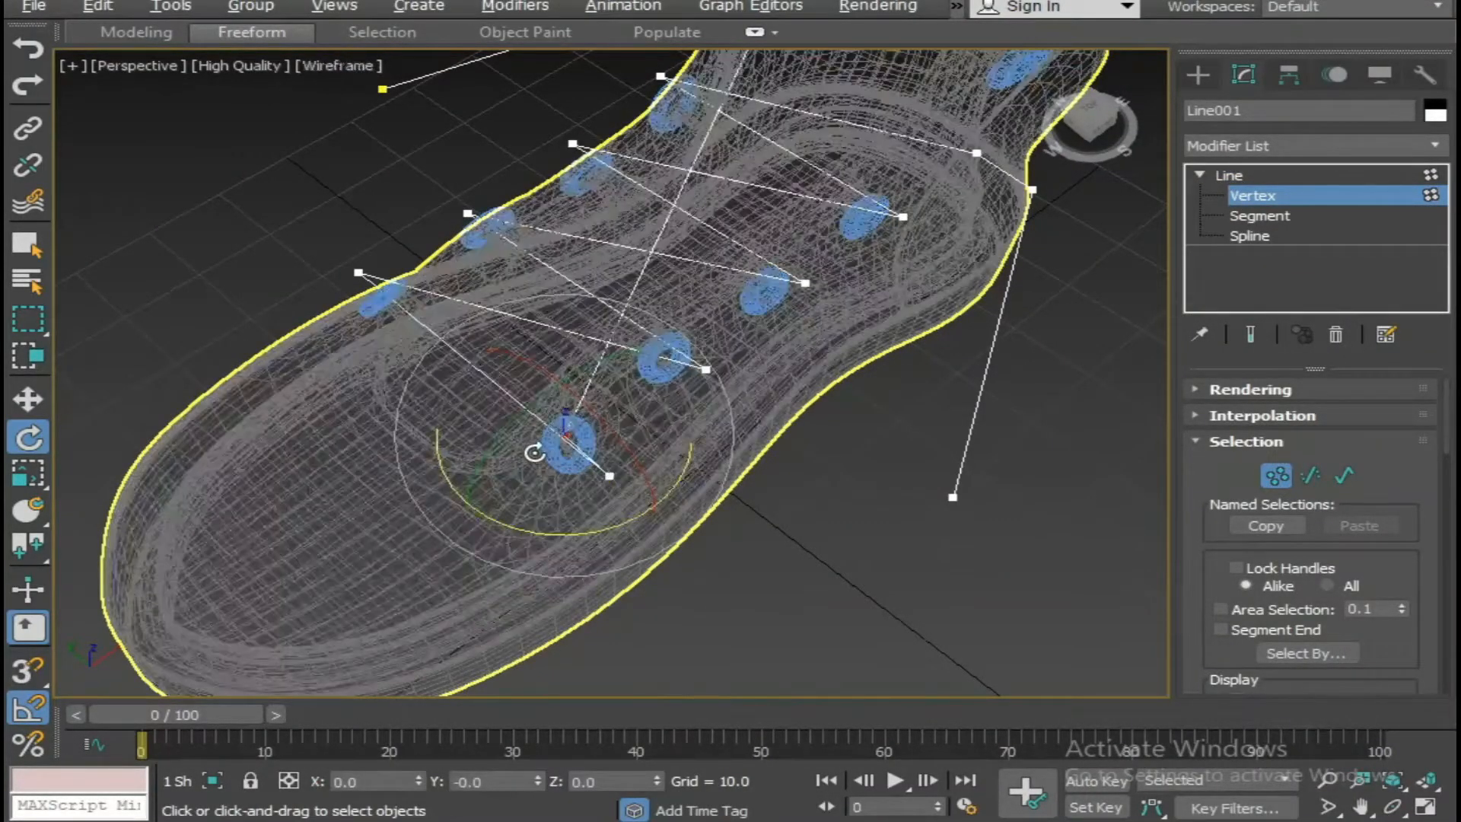
pyautogui.press('w')
pyautogui.moveTo(526, 411); pyautogui.dragTo(611, 478)
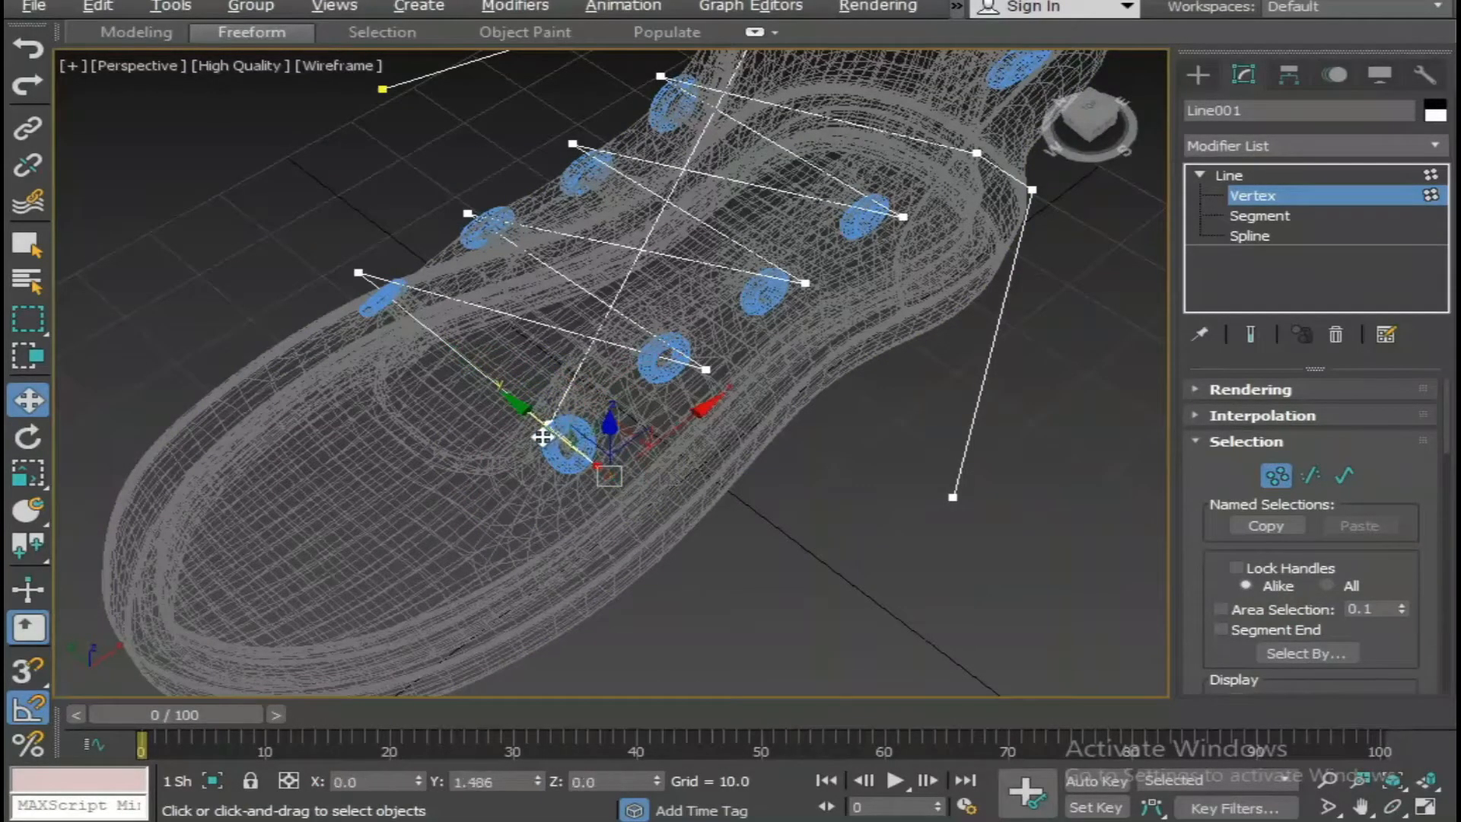
# Insert a vertex with Refine near the middle of the frontmost lace segment.
pyautogui.keyDown('alt'); pyautogui.moveTo(468, 442); pyautogui.dragTo(673, 492, button='middle'); pyautogui.keyUp('alt')
pyautogui.scroll(3, 672, 491)
pyautogui.rightClick(692, 400)
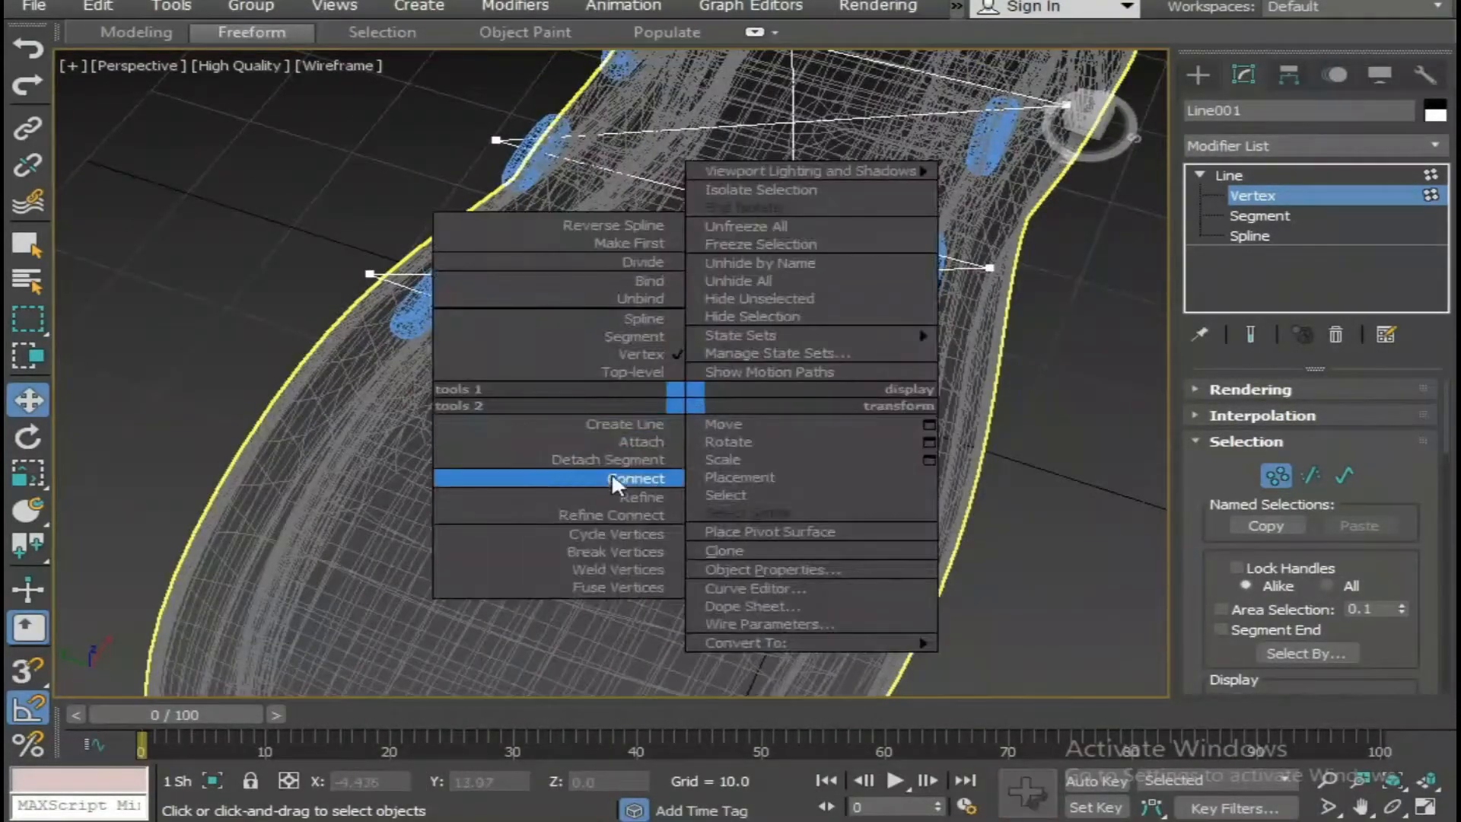
pyautogui.click(618, 499)
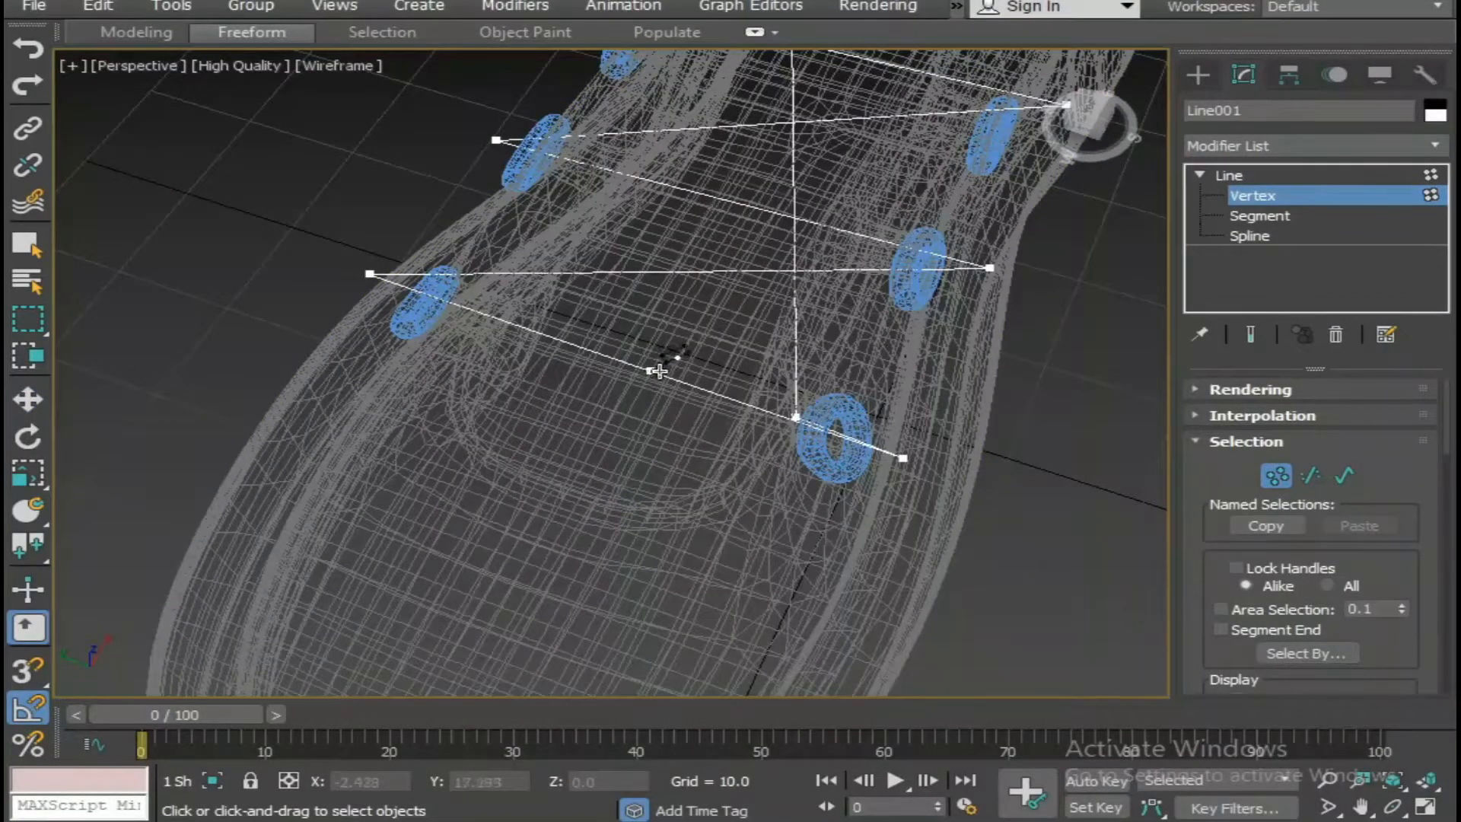
# Select the inserted middle vertex and raise it above the tongue to a Z of about 30.3.
pyautogui.rightClick(639, 372)
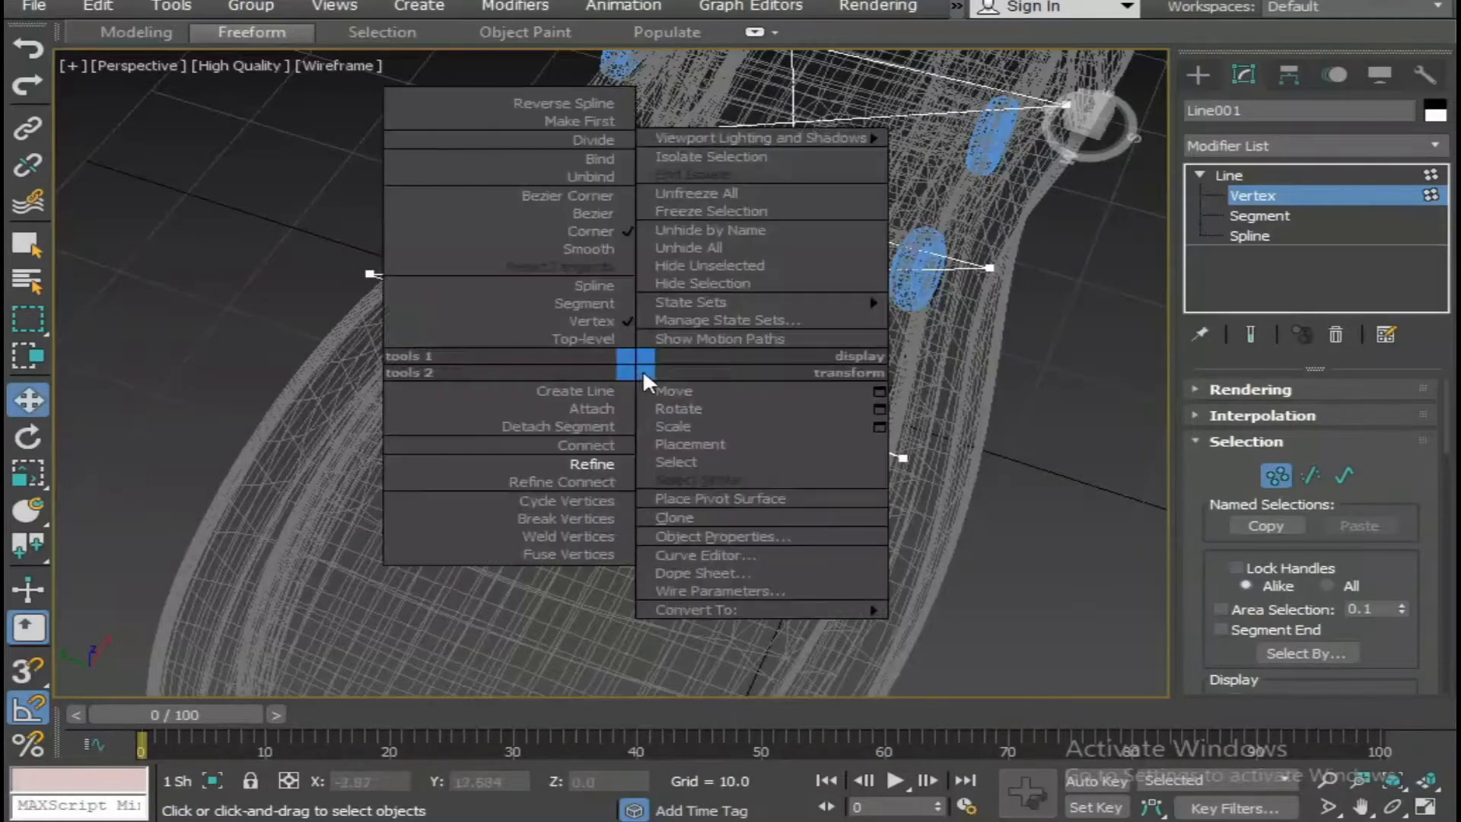
pyautogui.click(490, 418)
pyautogui.press('1')
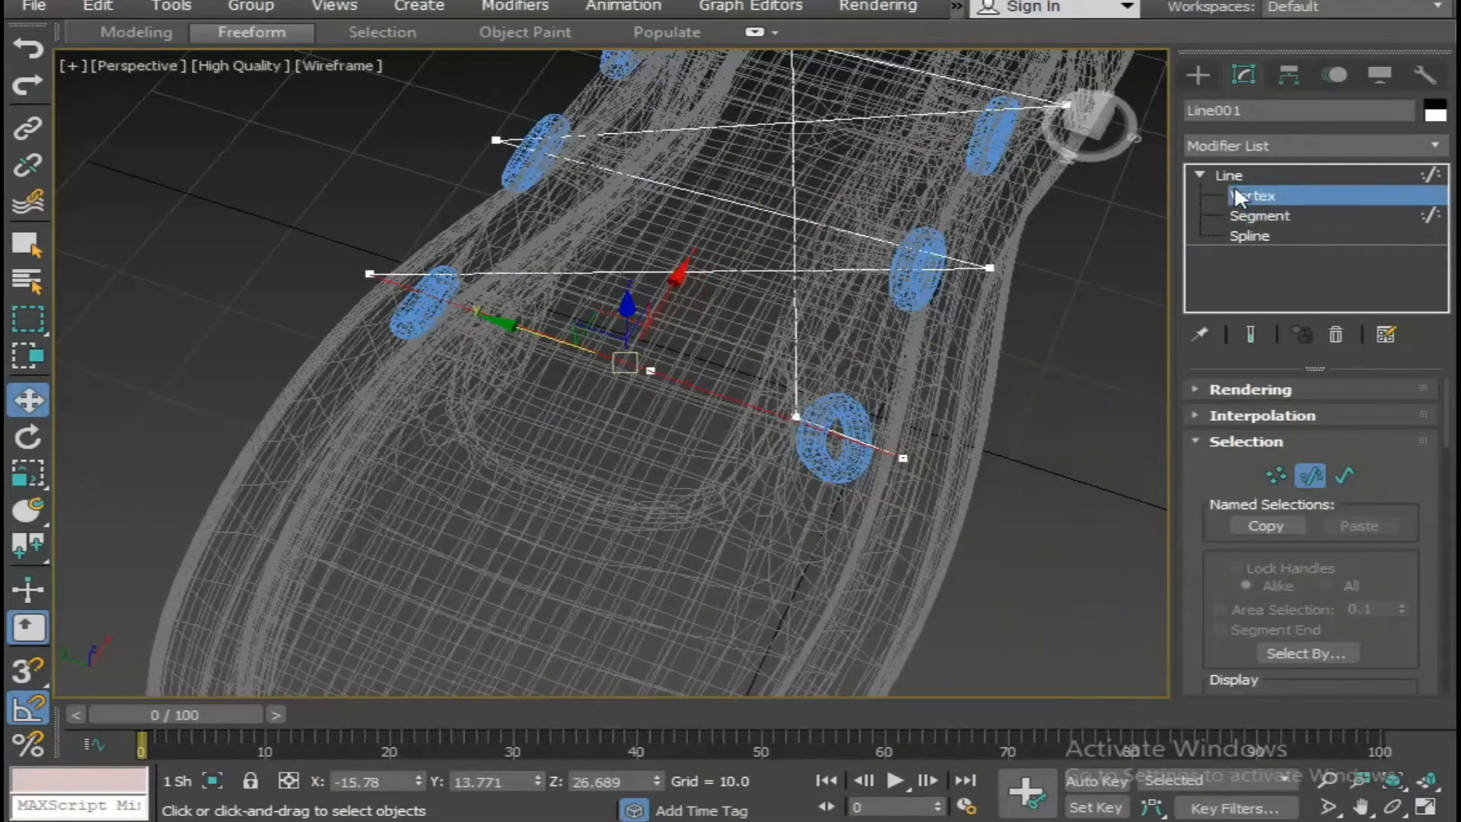
pyautogui.keyDown('alt'); pyautogui.moveTo(639, 357); pyautogui.dragTo(658, 283, button='middle'); pyautogui.keyUp('alt')
pyautogui.moveTo(658, 281); pyautogui.dragTo(651, 221)
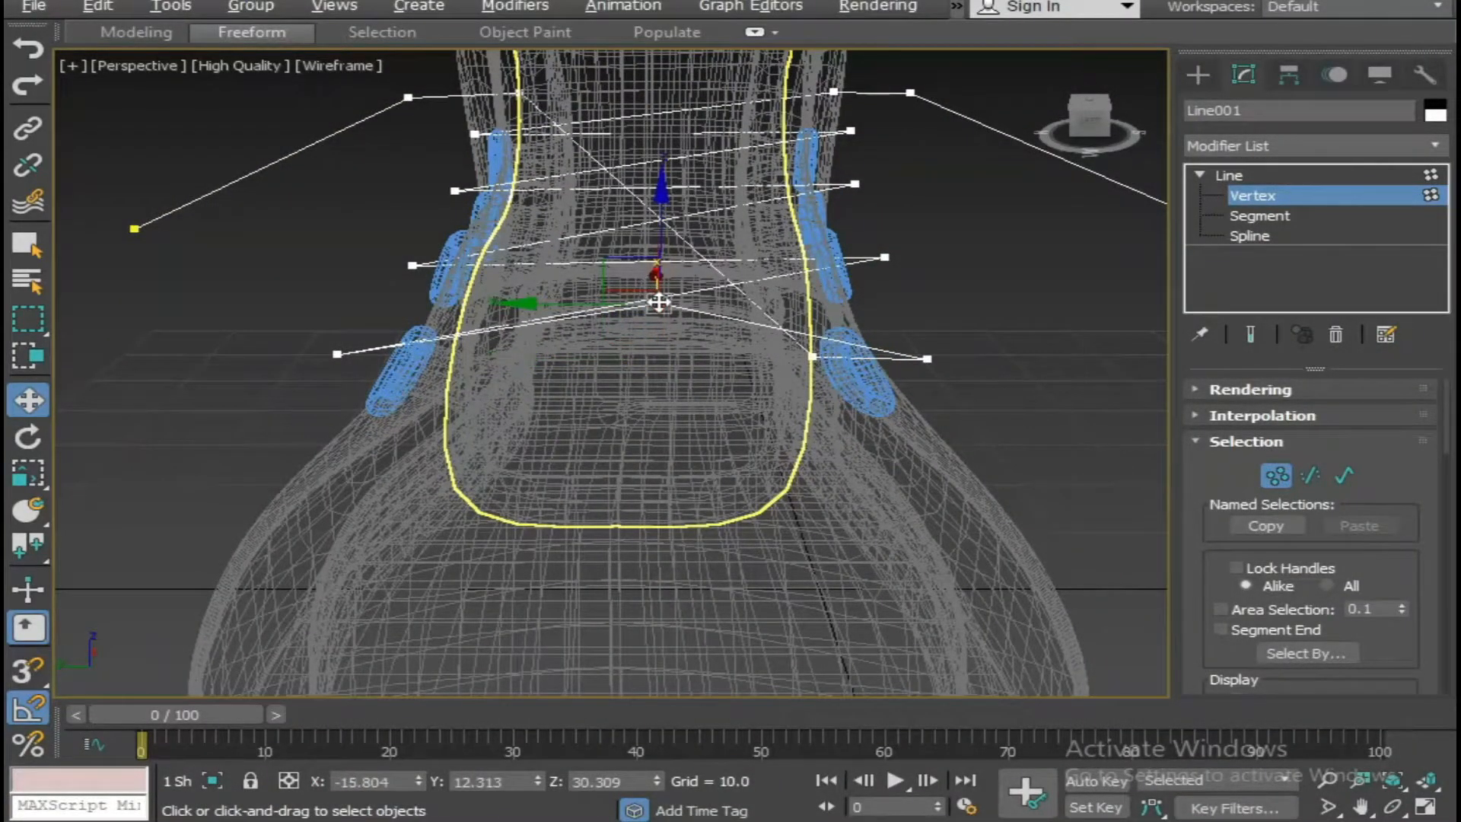
pyautogui.keyDown('alt'); pyautogui.moveTo(692, 383); pyautogui.dragTo(761, 422, button='middle'); pyautogui.keyUp('alt')
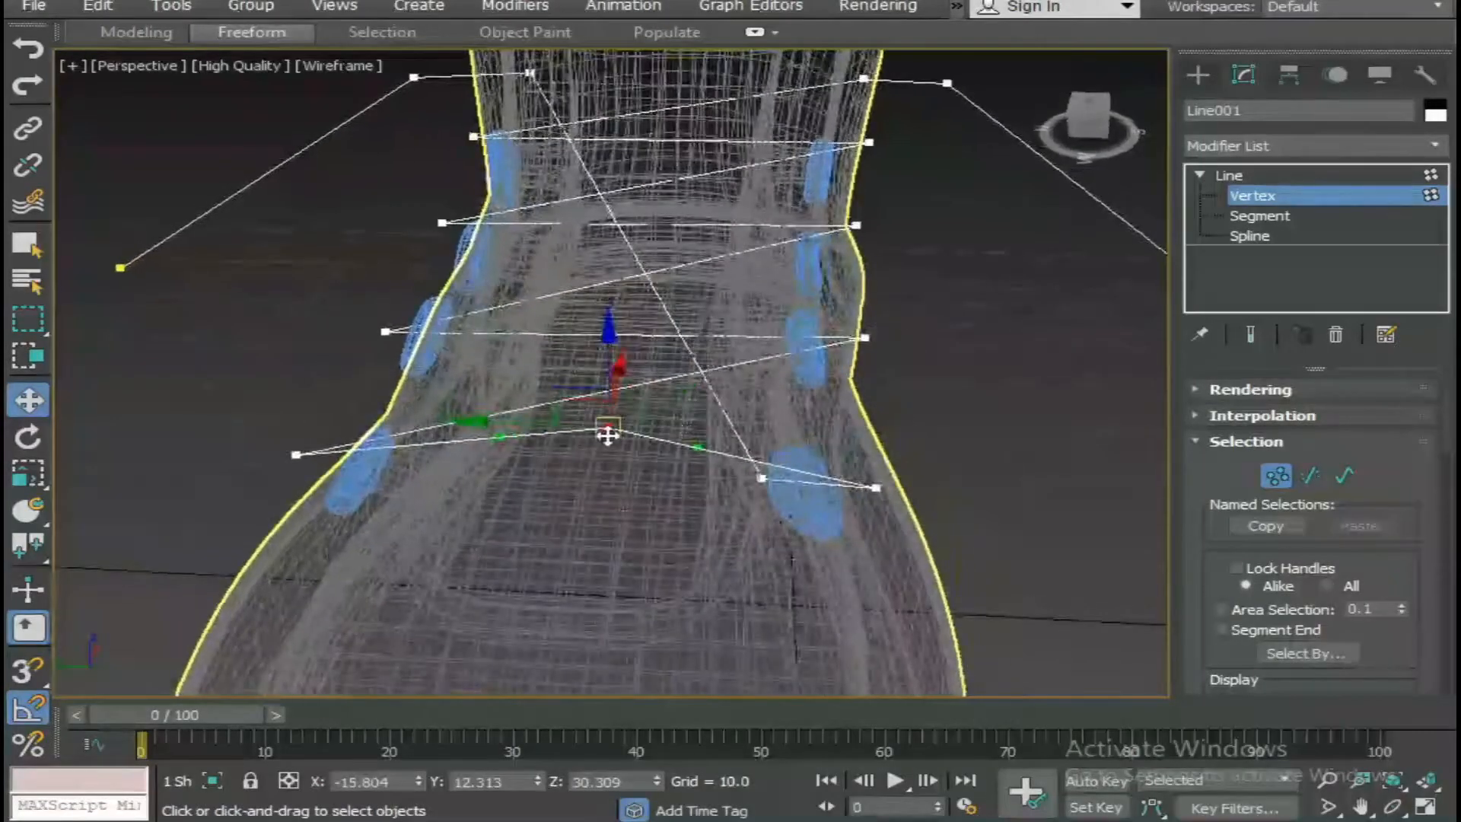
# Try to convert the outer lace vertex beside the front eyelet from Corner to Smooth.
pyautogui.click(977, 390)
pyautogui.click(877, 484)
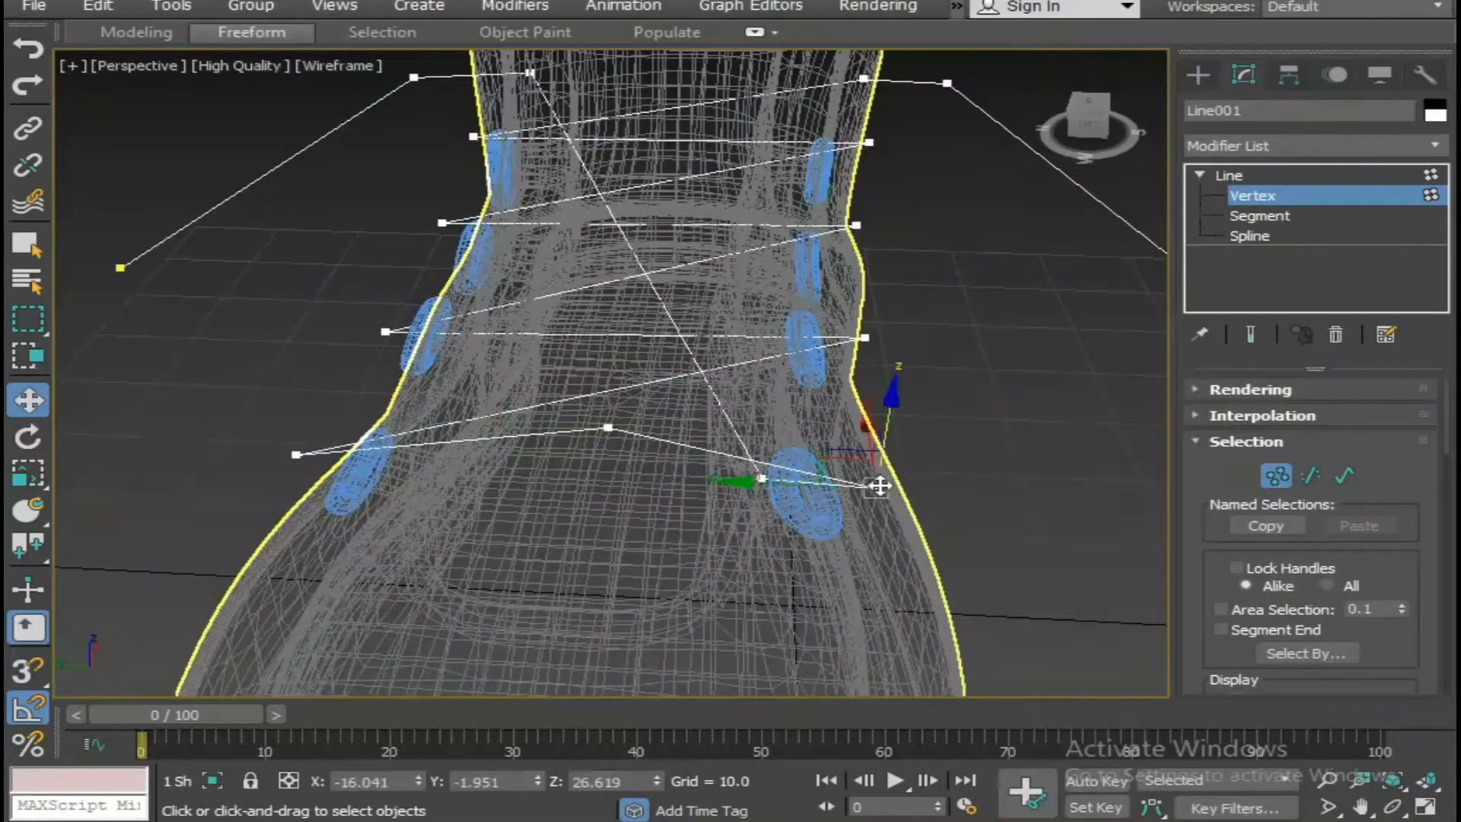
pyautogui.rightClick(880, 482)
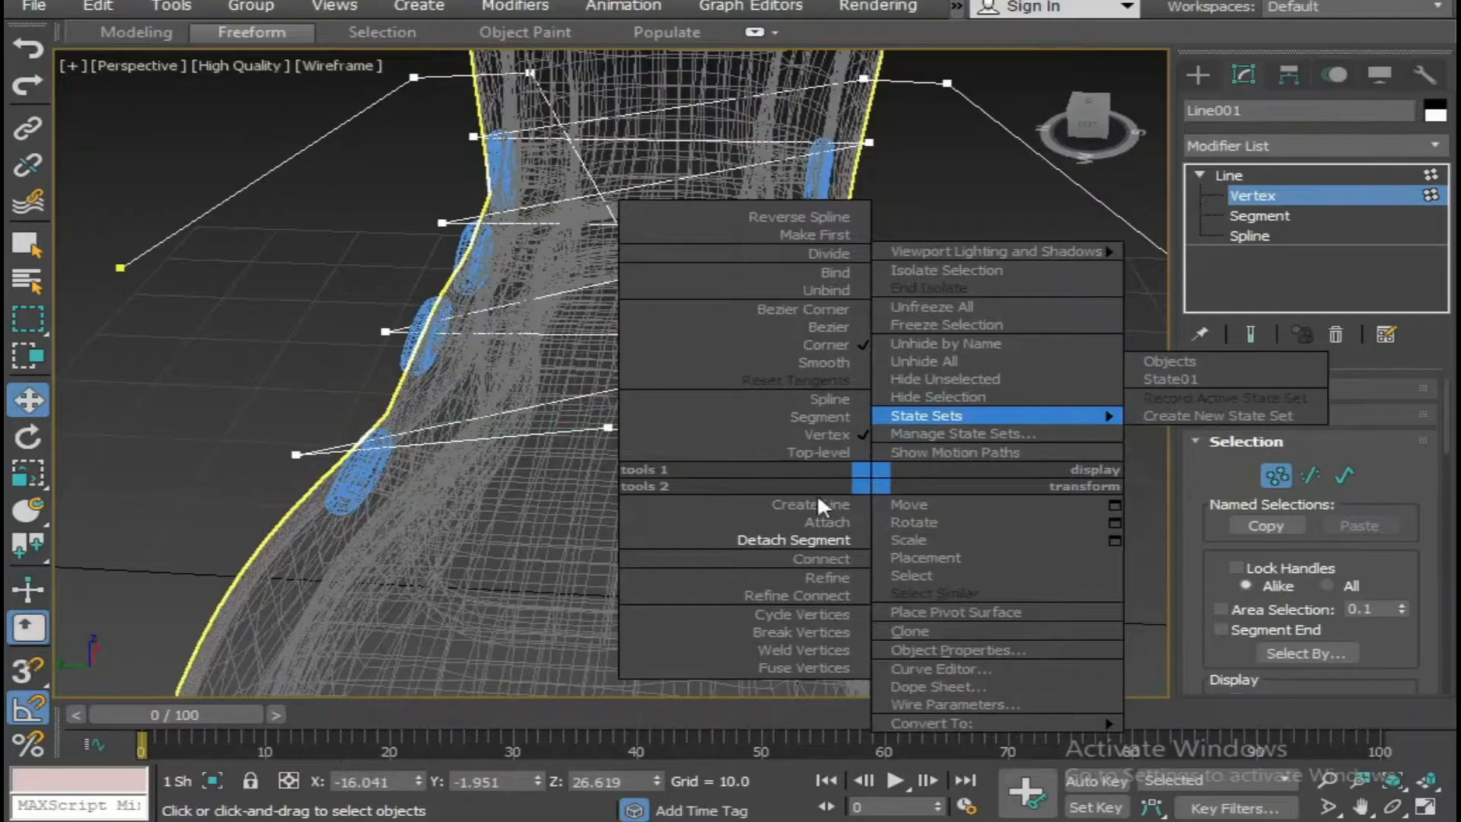
pyautogui.click(820, 358)
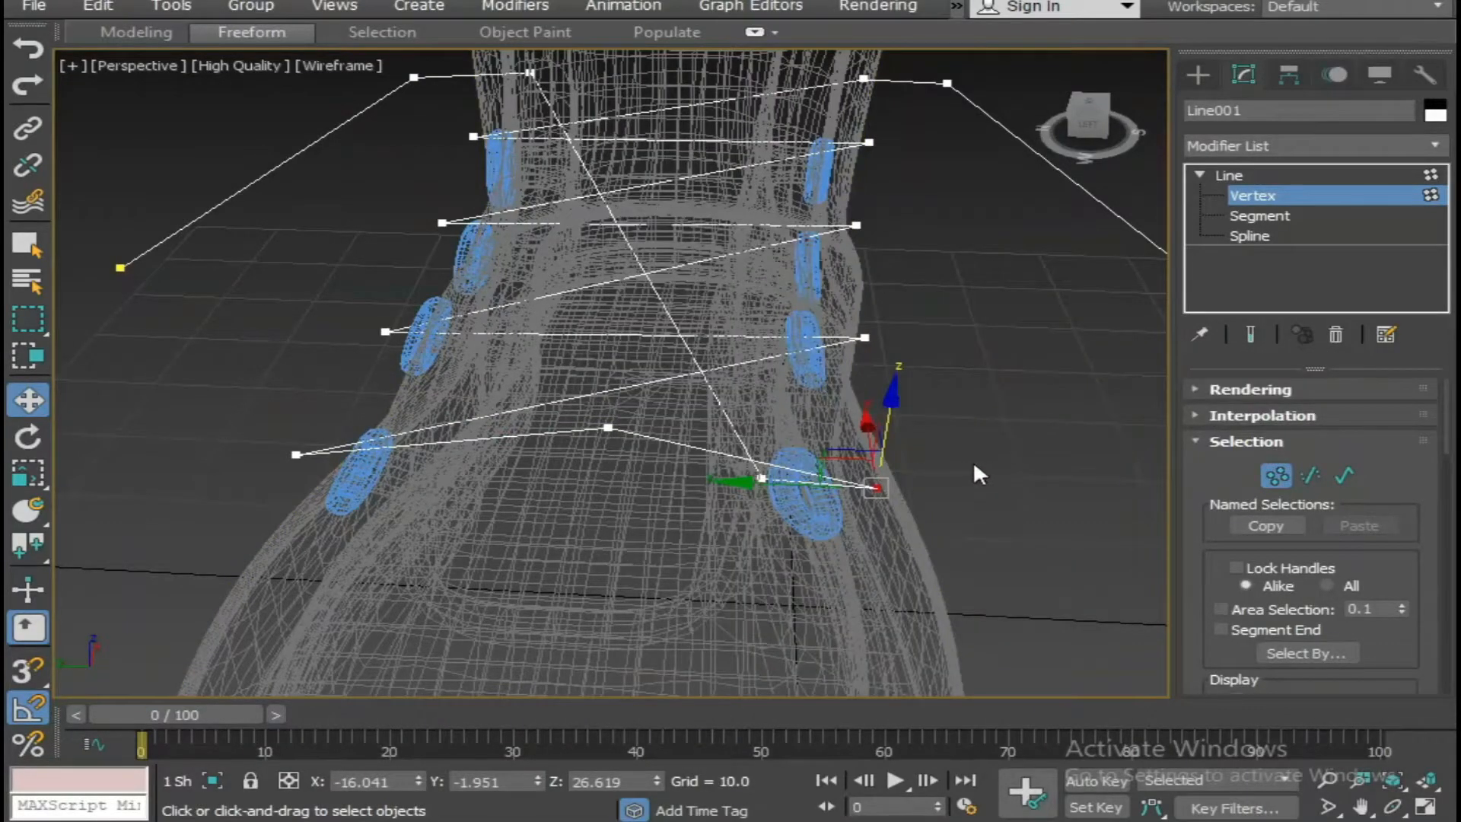
pyautogui.click(1025, 428)
pyautogui.click(878, 486)
pyautogui.rightClick(878, 485)
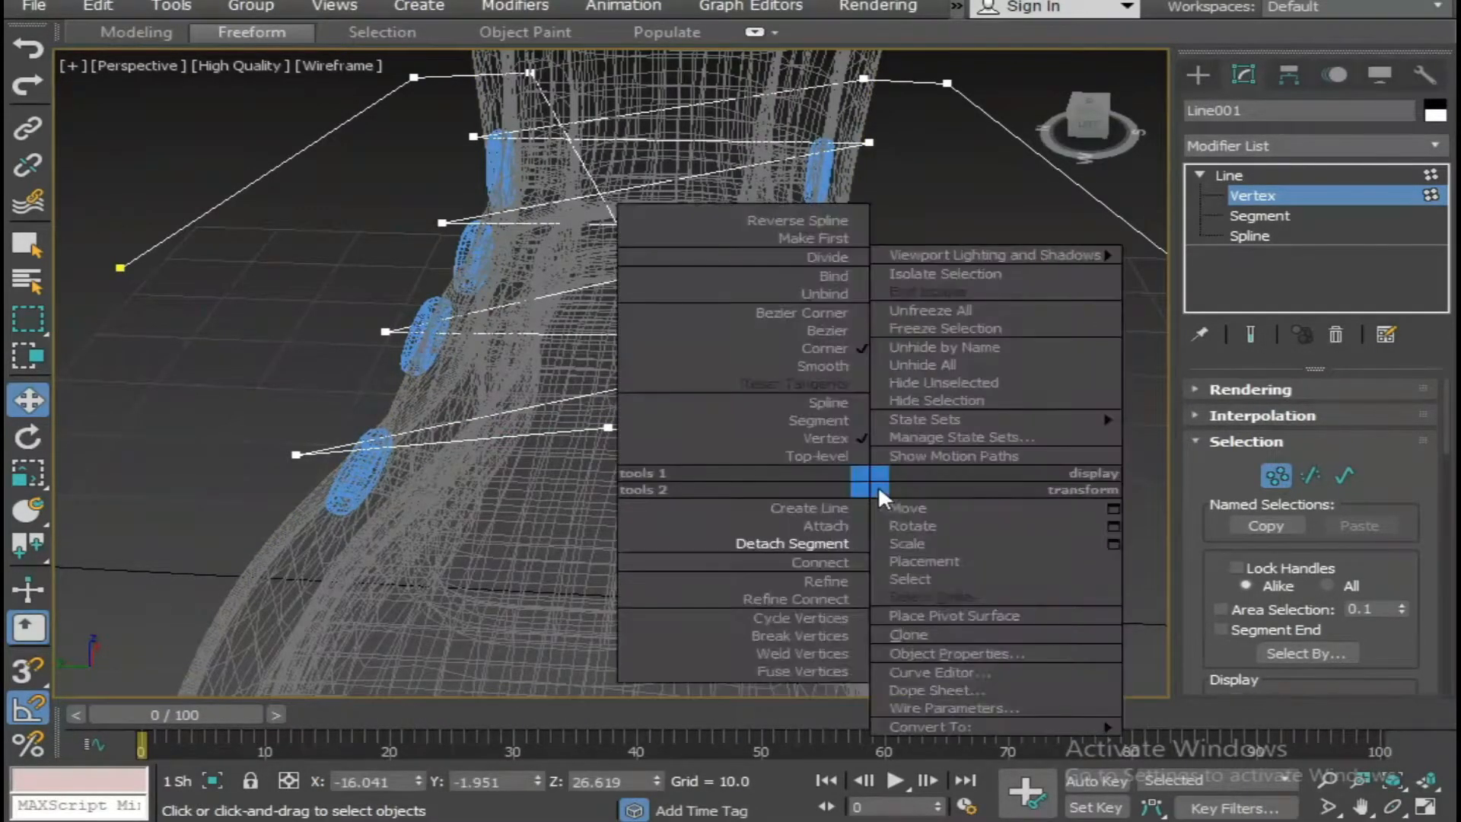
pyautogui.click(837, 363)
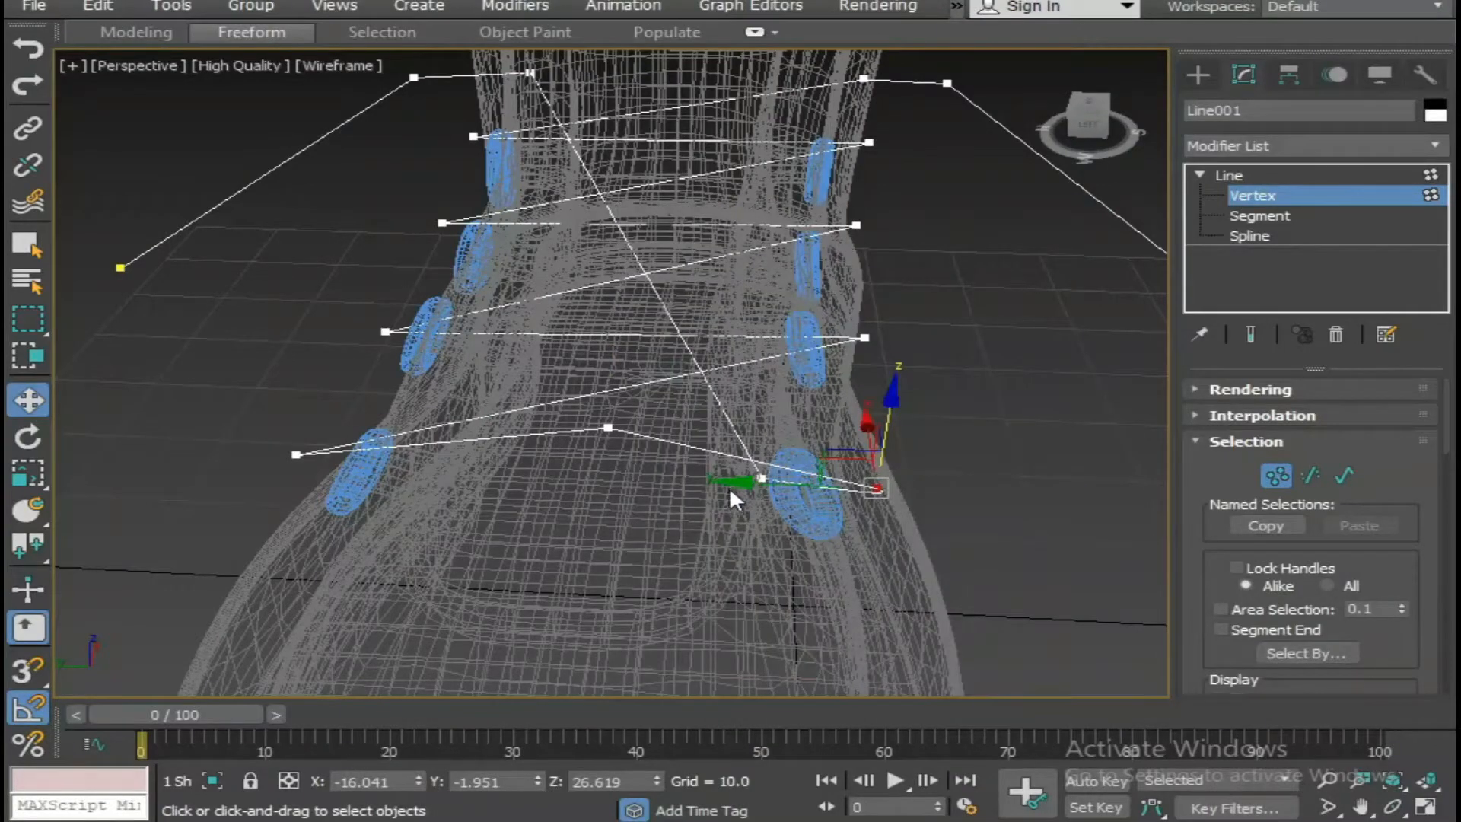
# Move the outer lace vertex beside the front eyelet inward along Y and convert the frontmost lace's raised middle vertex to Smooth.
pyautogui.moveTo(738, 479); pyautogui.dragTo(666, 465)
pyautogui.click(608, 427)
pyautogui.rightClick(603, 415)
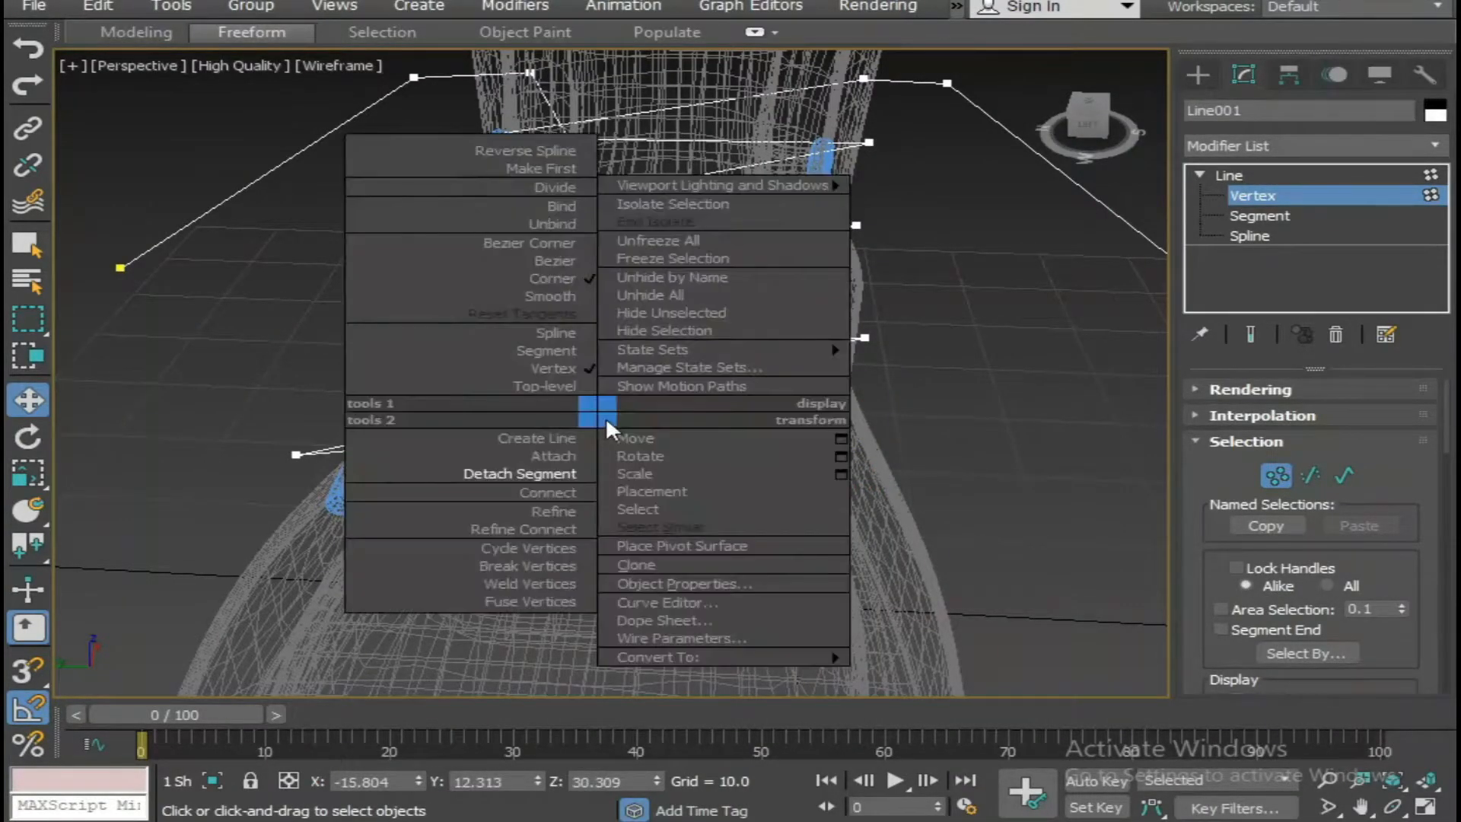
pyautogui.click(567, 293)
# Convert the frontmost lace's opposite end vertex to Smooth and shift it inward along Y toward its eyelet.
pyautogui.click(294, 455)
pyautogui.rightClick(290, 456)
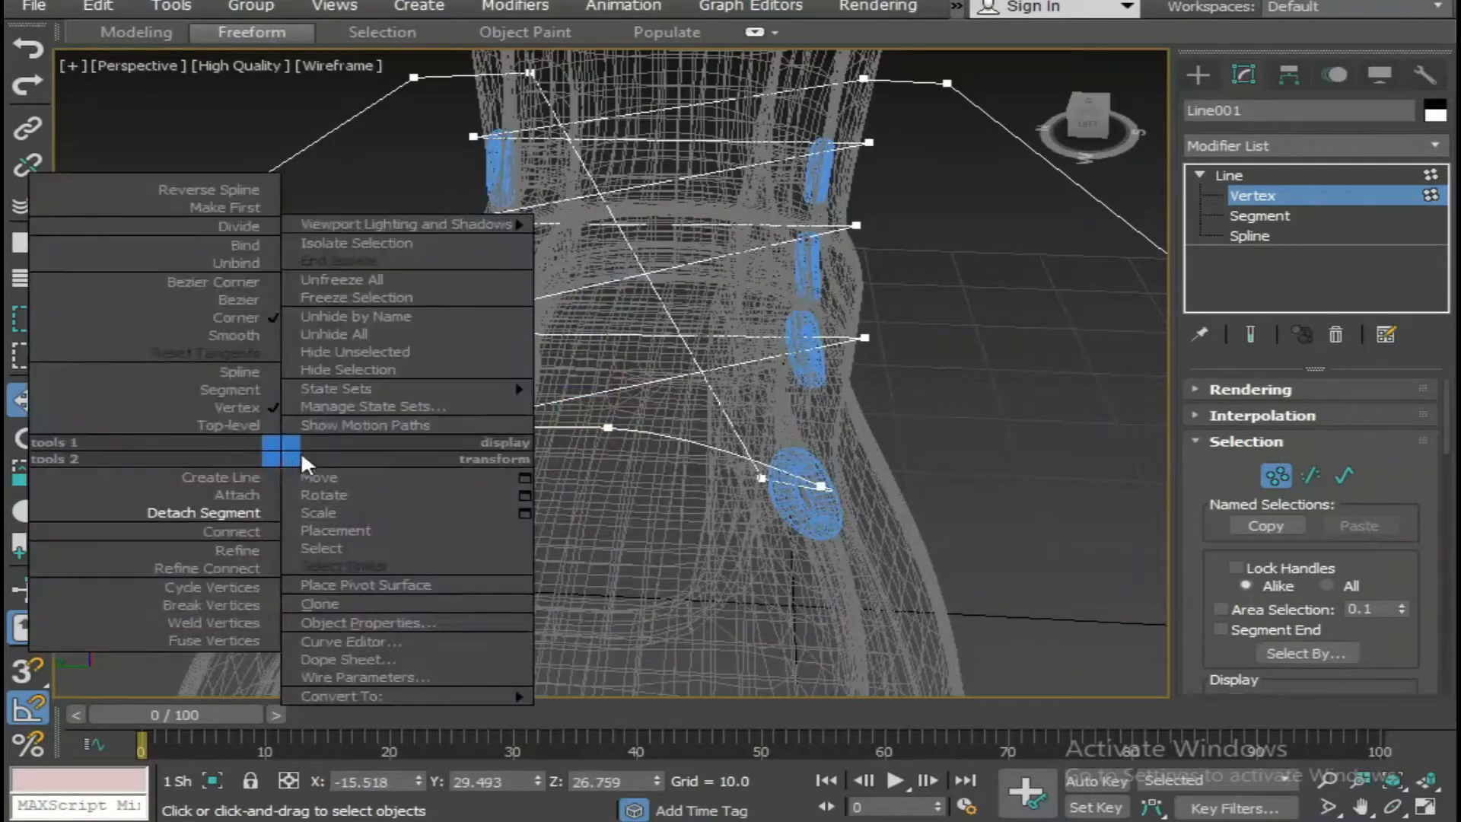
pyautogui.click(216, 336)
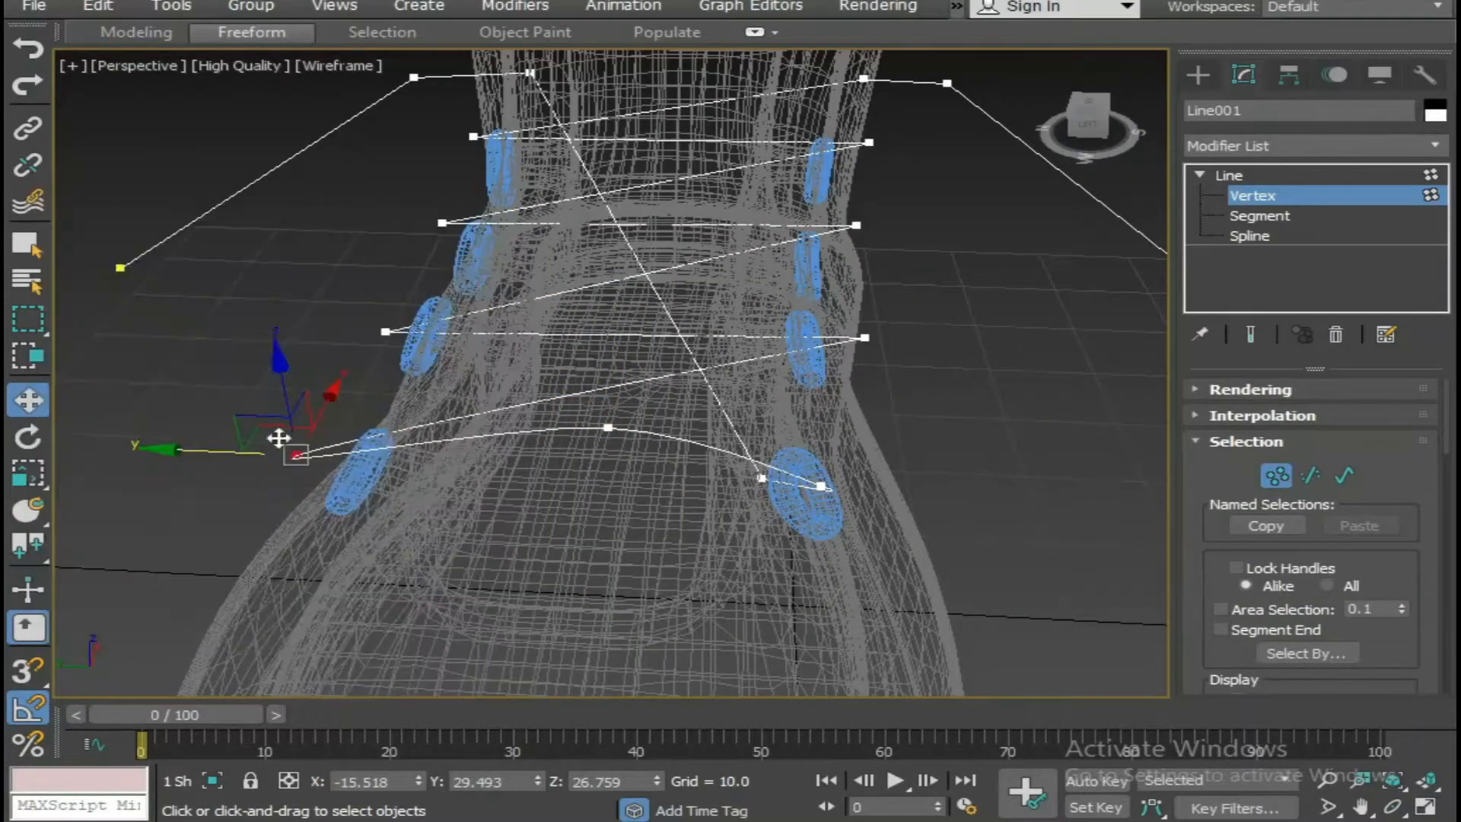
pyautogui.keyDown('alt'); pyautogui.moveTo(294, 457); pyautogui.dragTo(357, 428, button='middle'); pyautogui.keyUp('alt')
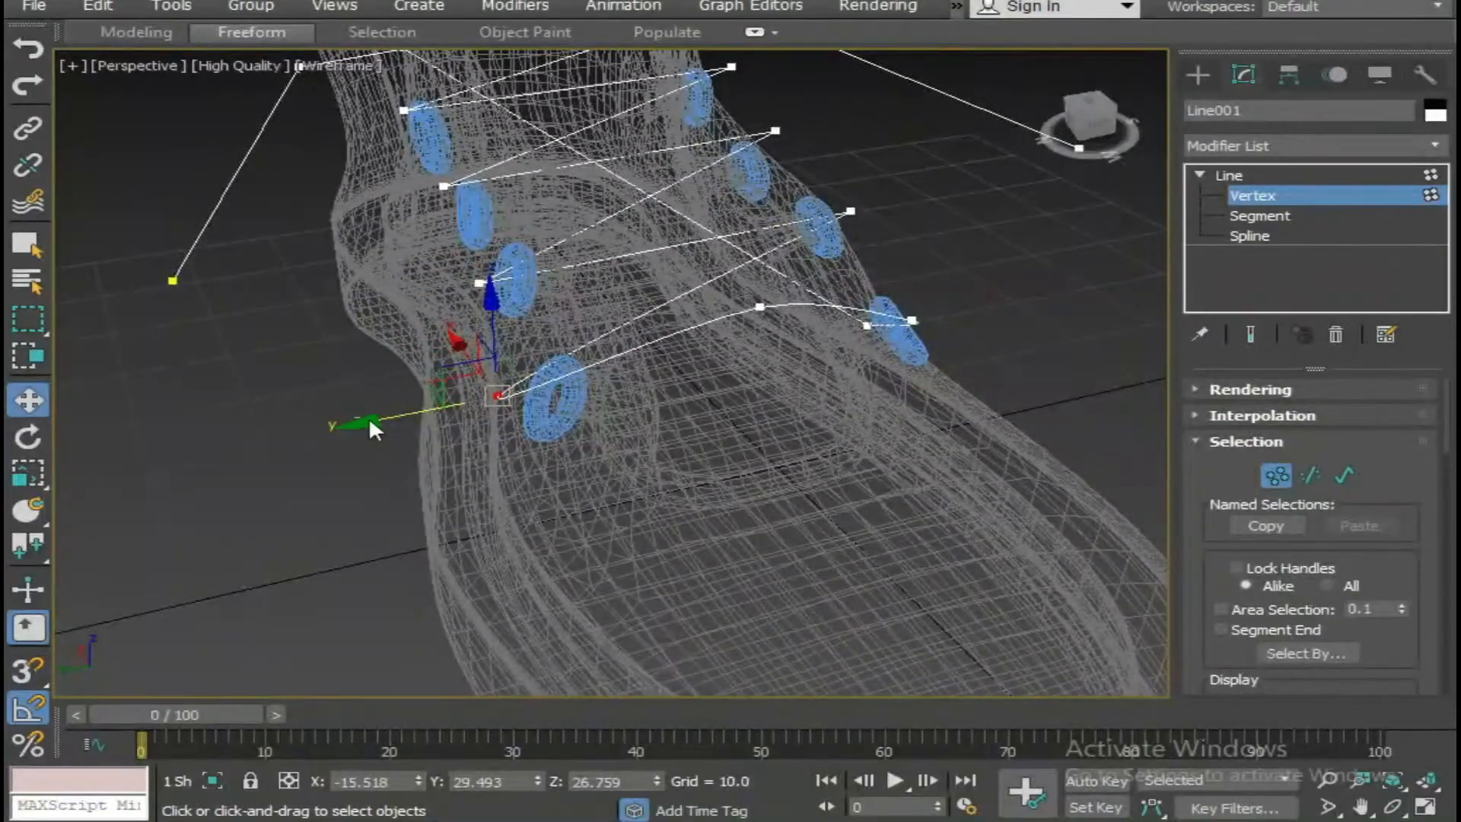
pyautogui.click(511, 430)
pyautogui.click(499, 396)
pyautogui.moveTo(403, 418); pyautogui.dragTo(440, 424)
pyautogui.keyDown('alt'); pyautogui.moveTo(516, 454); pyautogui.dragTo(585, 423, button='middle'); pyautogui.keyUp('alt')
# Convert the frontmost lace's middle vertex to Bezier Corner and adjust its tangent handle to arch the lace over the tongue edge.
pyautogui.hotkey('alt', 'w')
pyautogui.moveTo(951, 563)
pyautogui.keyDown('alt'); pyautogui.mouseDown(button='middle')
pyautogui.moveTo(861, 527)
pyautogui.moveTo(941, 536)
pyautogui.moveTo(732, 535)
pyautogui.moveTo(900, 535)
pyautogui.moveTo(946, 548)
pyautogui.moveTo(842, 561)
pyautogui.moveTo(980, 578)
pyautogui.moveTo(773, 538)
pyautogui.mouseUp(button='middle'); pyautogui.keyUp('alt')
pyautogui.press('F3')
pyautogui.scroll(3, 873, 556)
pyautogui.scroll(2, 732, 534)
pyautogui.moveTo(760, 515); pyautogui.dragTo(770, 520)
pyautogui.scroll(-3, 862, 544)
pyautogui.keyDown('alt'); pyautogui.moveTo(864, 540); pyautogui.dragTo(566, 577, button='middle'); pyautogui.keyUp('alt')
pyautogui.click(841, 443)
pyautogui.keyDown('alt'); pyautogui.moveTo(829, 463); pyautogui.dragTo(899, 544, button='middle'); pyautogui.keyUp('alt')
pyautogui.scroll(2, 792, 521)
pyautogui.rightClick(796, 516)
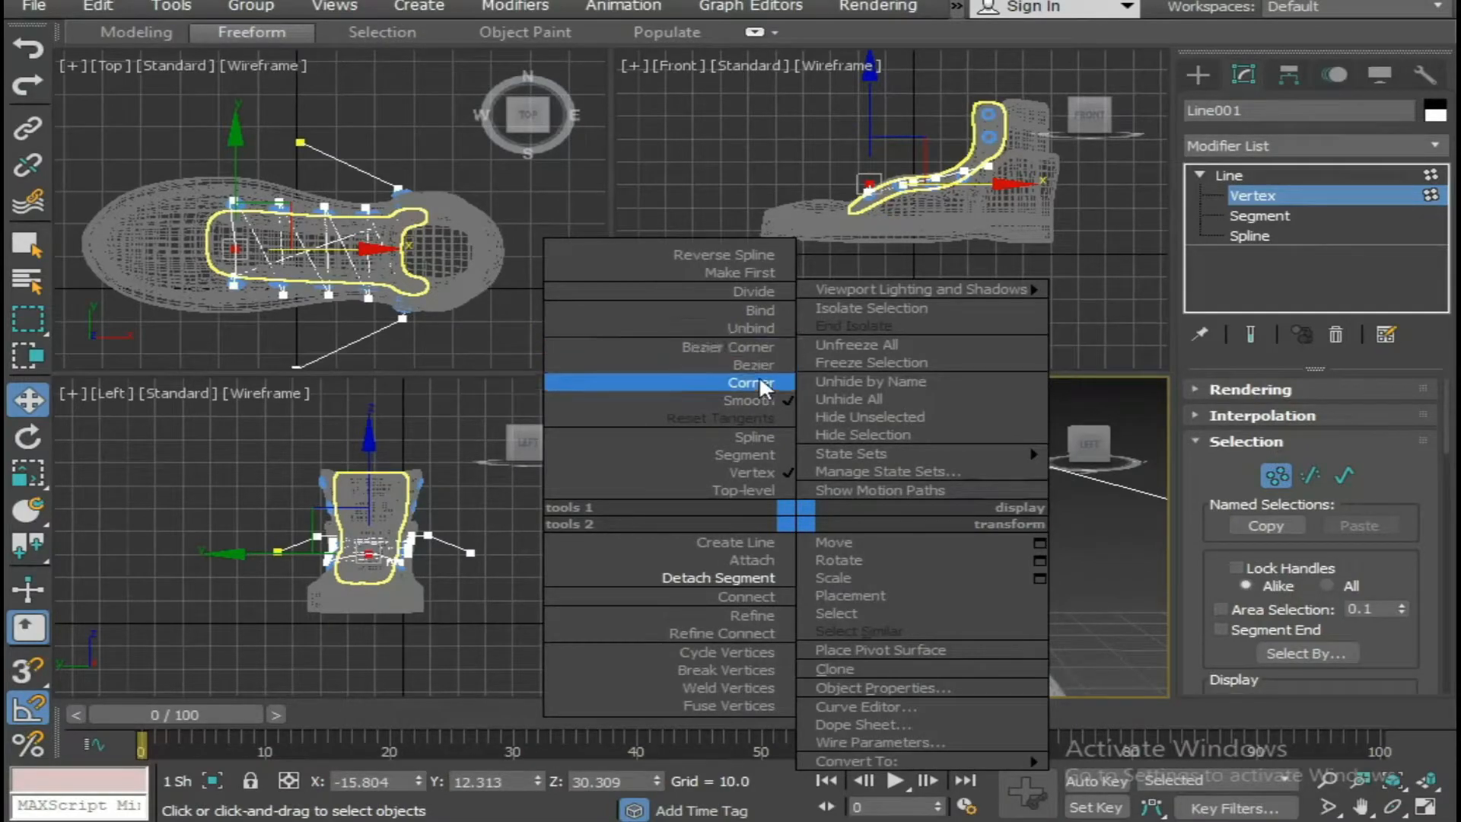
pyautogui.click(757, 344)
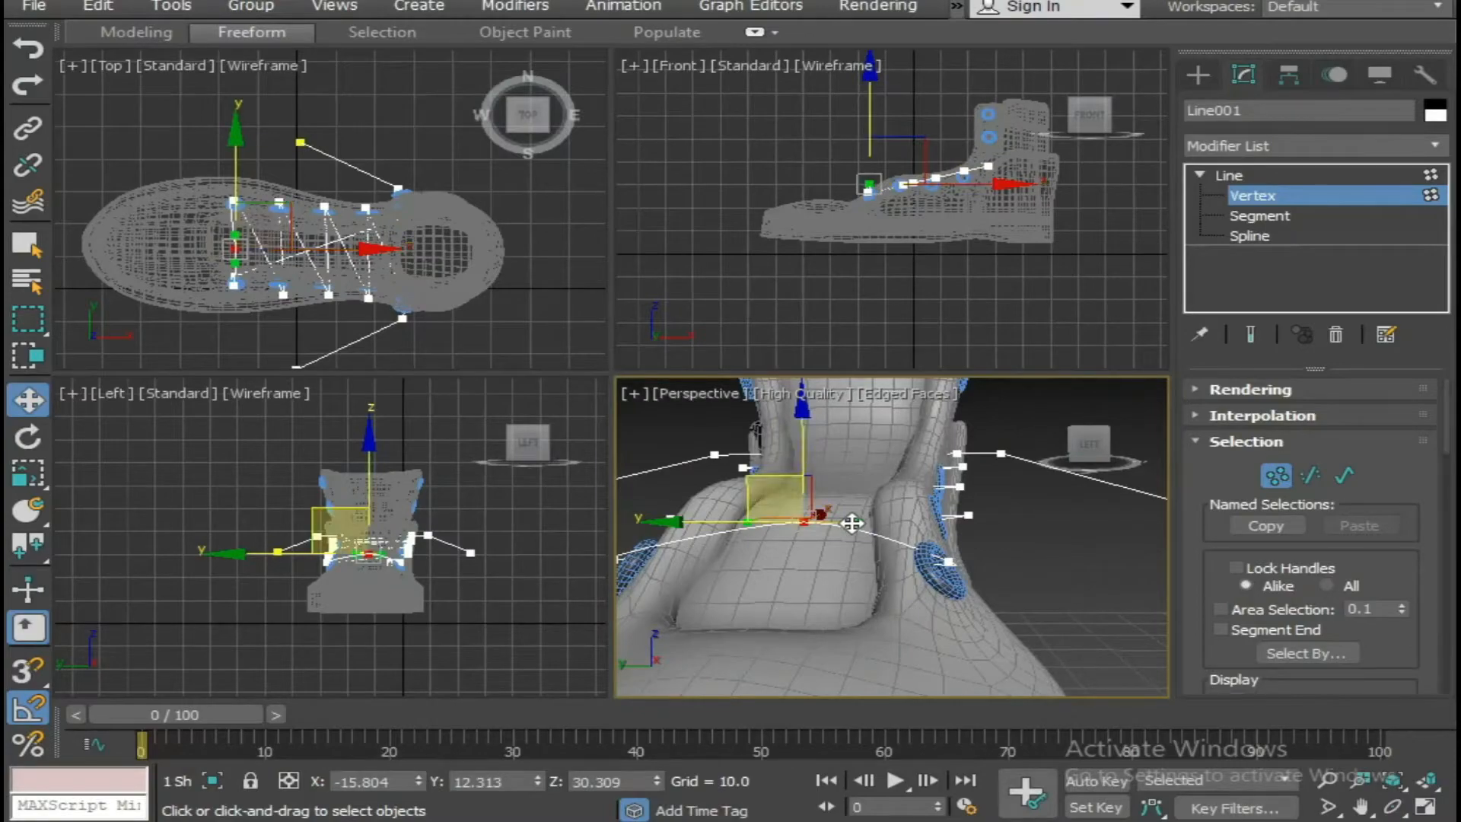
pyautogui.moveTo(855, 524); pyautogui.dragTo(869, 520)
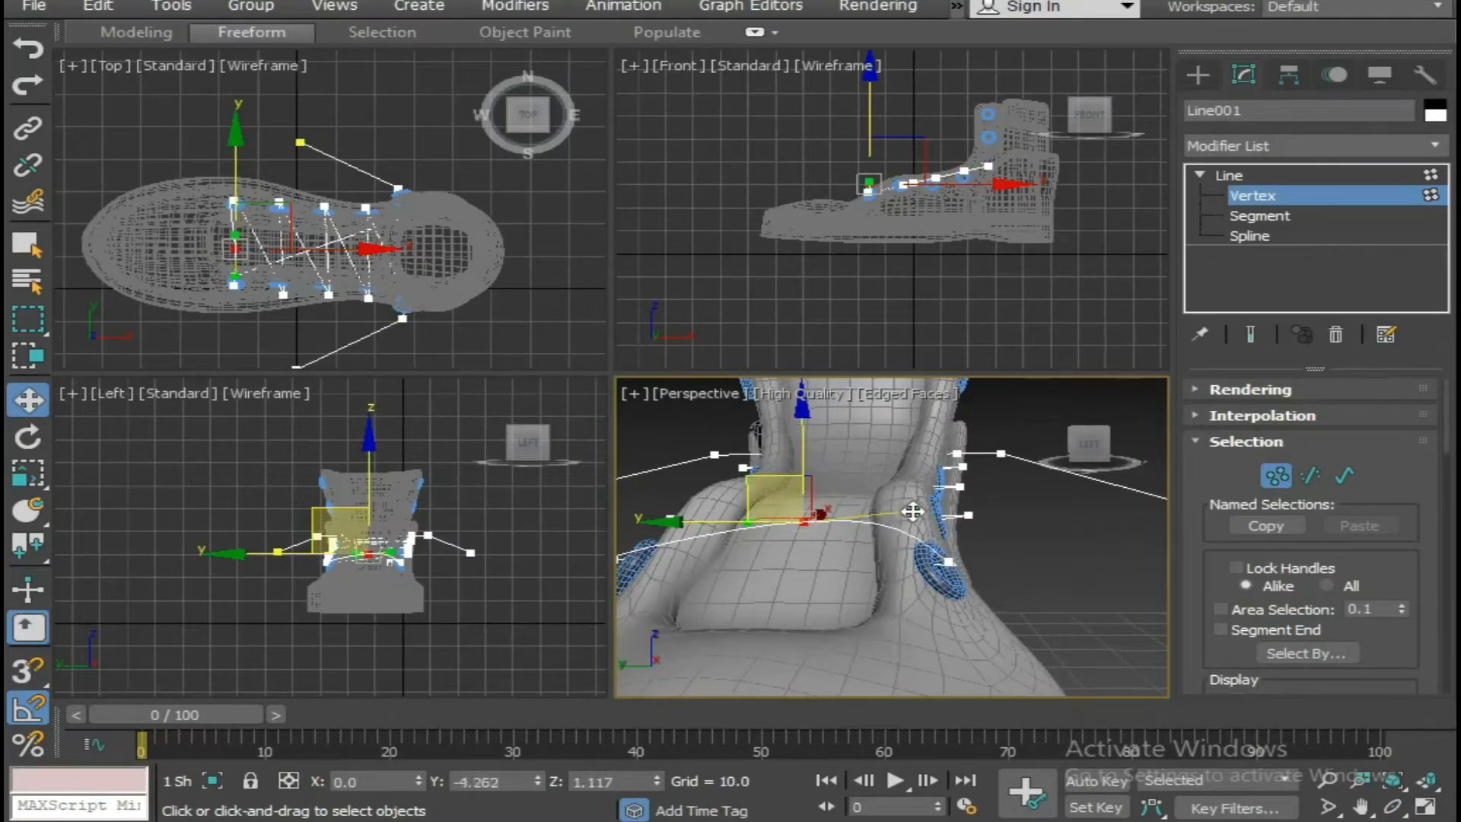
# Shift the lace's end vertex at the front eyelet along Y to about 0.05 so it sits in the ring.
pyautogui.click(952, 561)
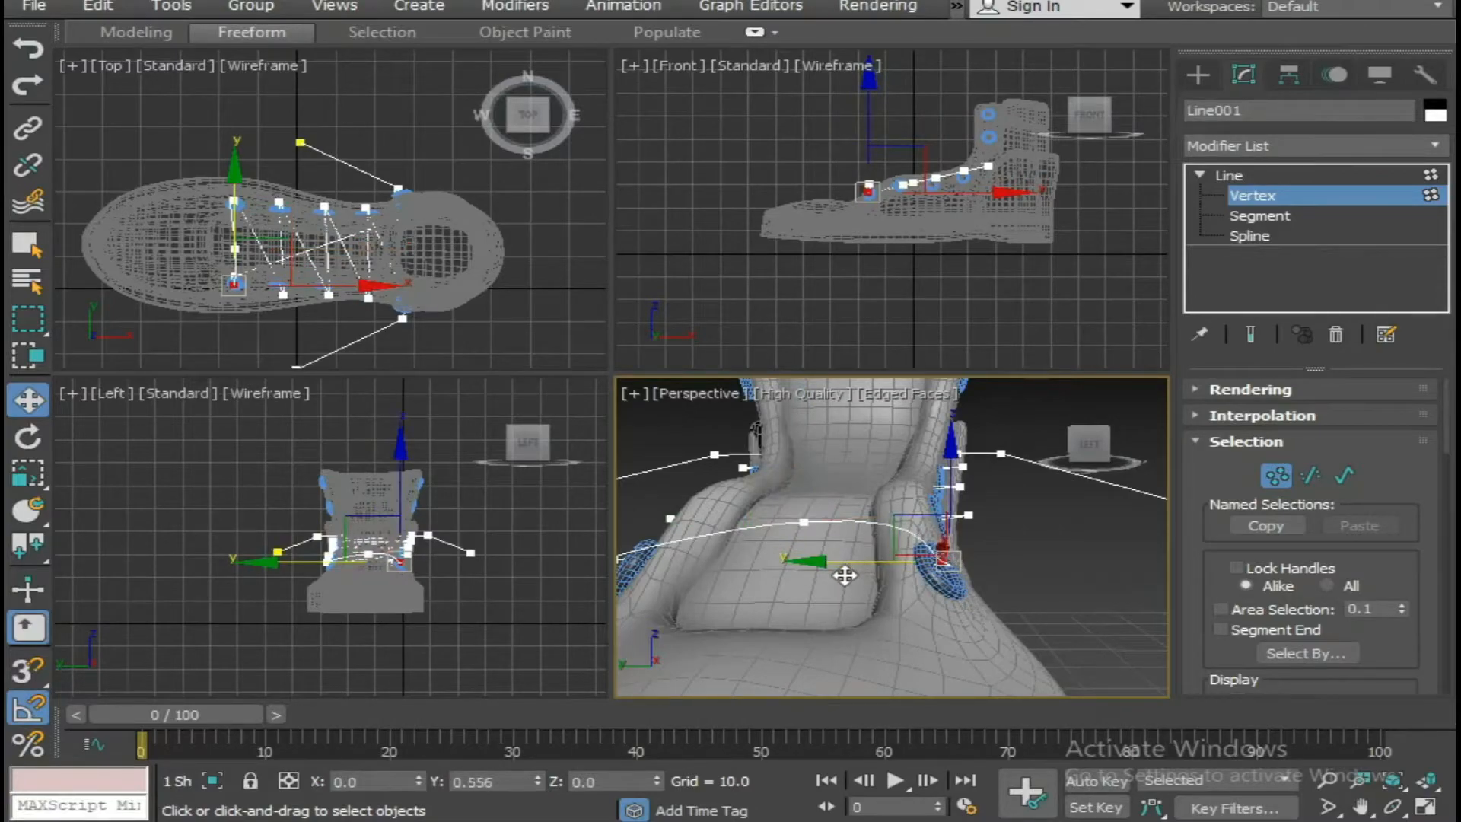
pyautogui.moveTo(844, 575); pyautogui.dragTo(875, 576)
pyautogui.scroll(-4, 940, 605)
pyautogui.keyDown('alt'); pyautogui.moveTo(940, 605); pyautogui.dragTo(929, 614, button='middle'); pyautogui.keyUp('alt')
pyautogui.scroll(3, 957, 599)
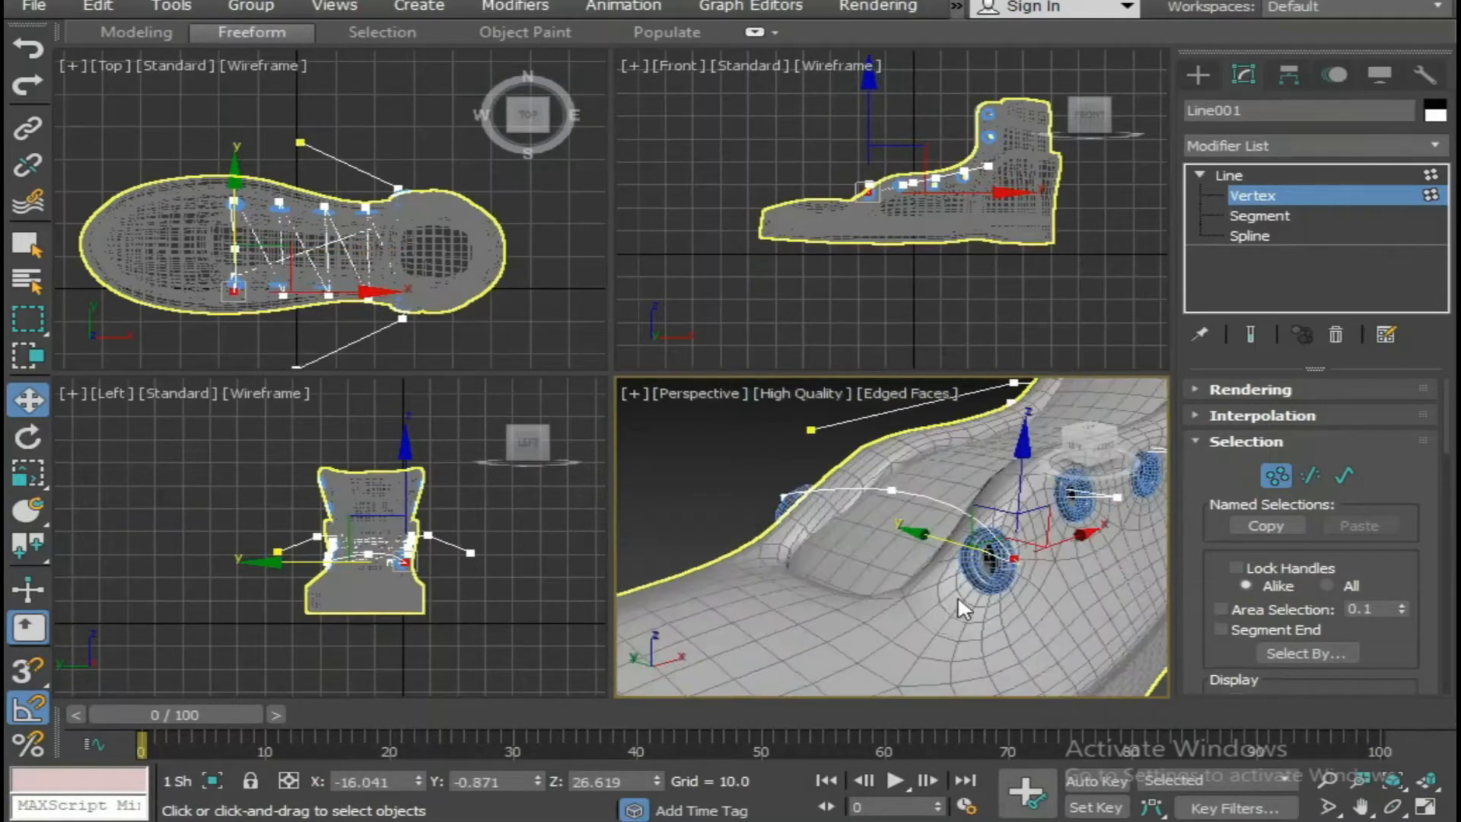
pyautogui.click(1070, 638)
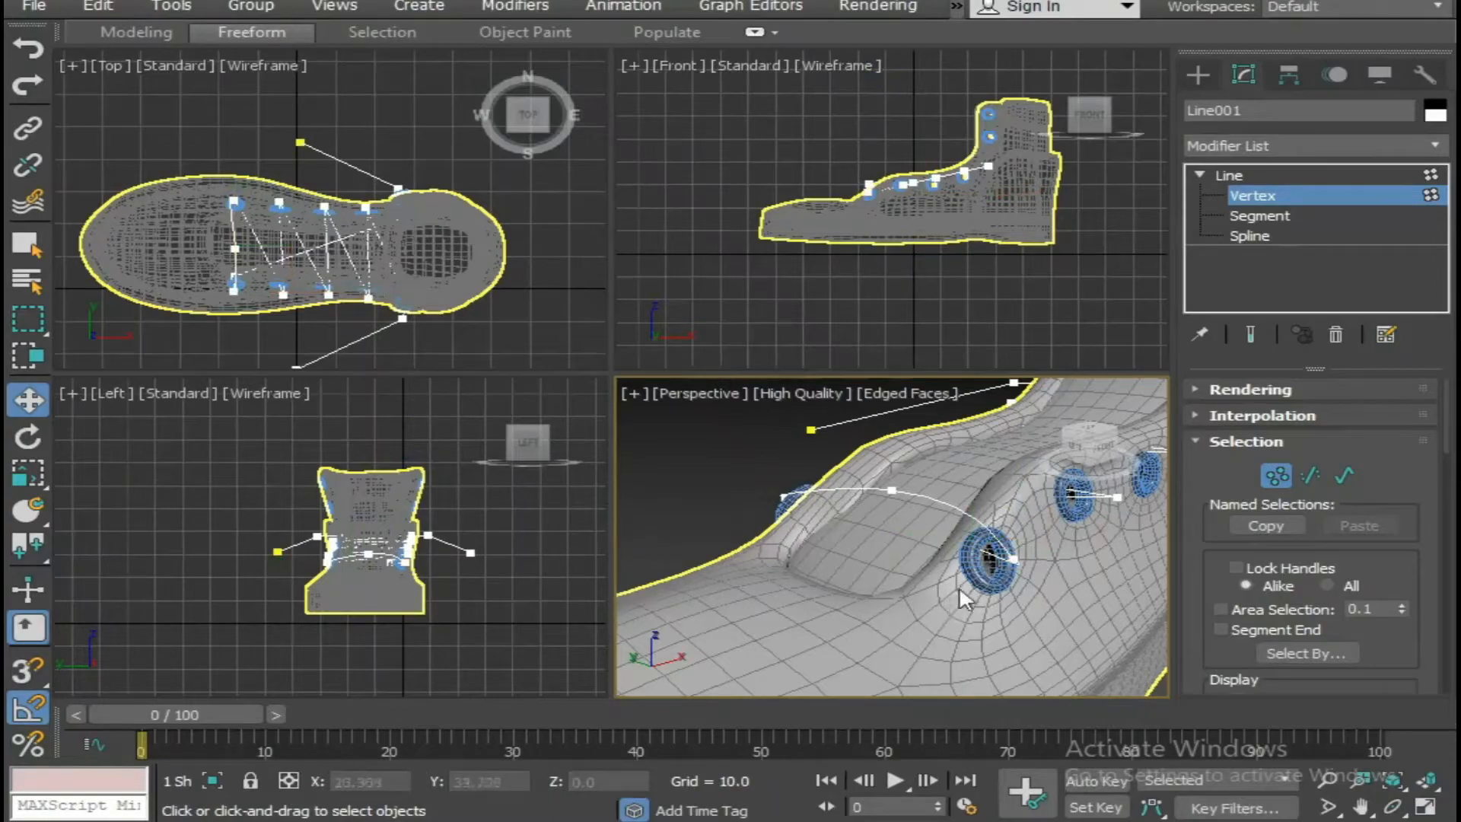
pyautogui.click(1012, 561)
pyautogui.moveTo(943, 545); pyautogui.dragTo(942, 545)
# Switch to wireframe and insert a vertex with Refine near the middle of the second lace segment from the toe.
pyautogui.scroll(-3, 947, 567)
pyautogui.keyDown('alt'); pyautogui.moveTo(948, 568); pyautogui.dragTo(1013, 617, button='middle'); pyautogui.keyUp('alt')
pyautogui.press('F3')
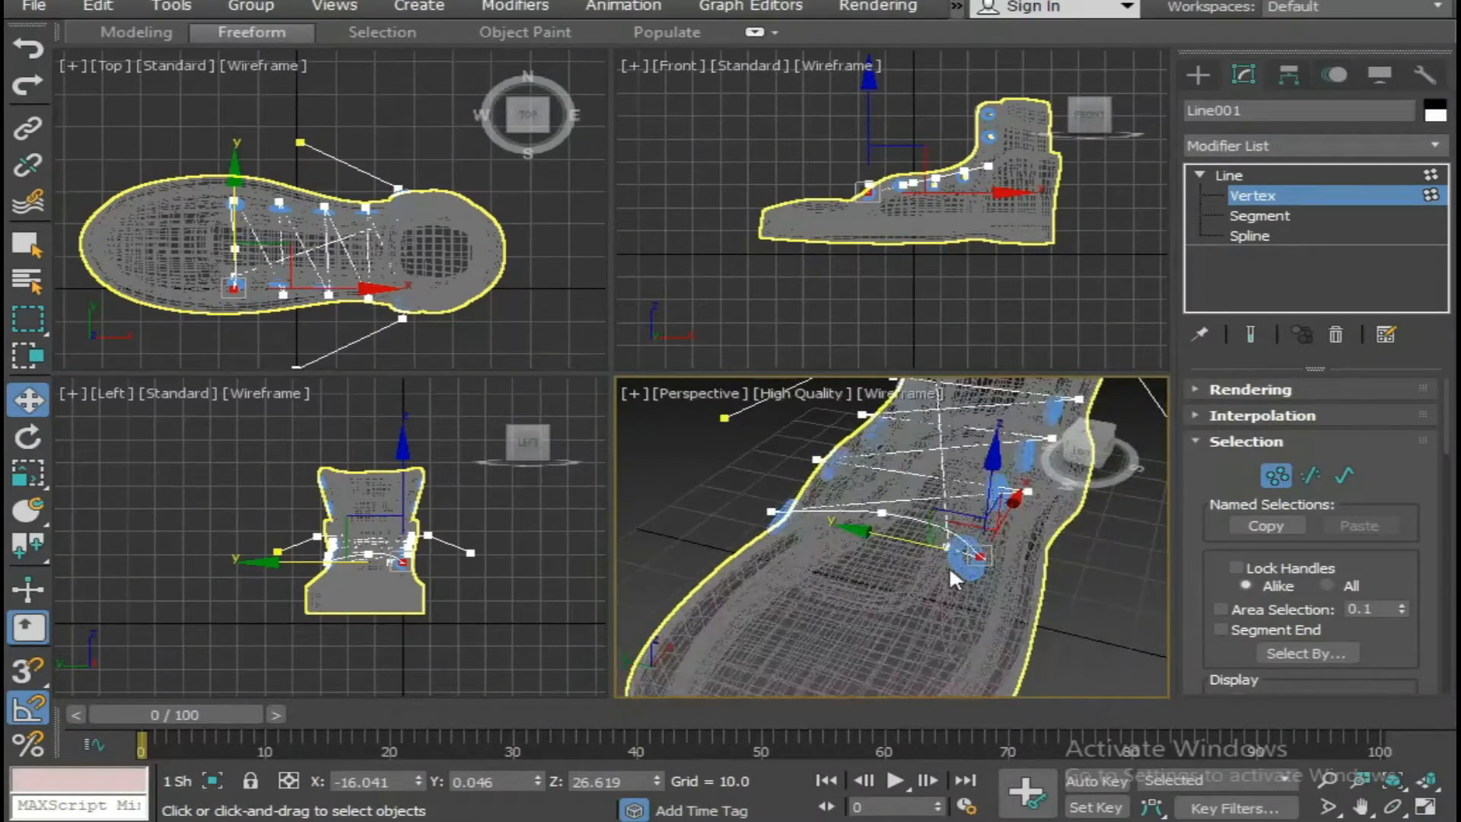
pyautogui.moveTo(946, 548); pyautogui.dragTo(874, 537)
pyautogui.click(1084, 604)
pyautogui.keyDown('alt'); pyautogui.moveTo(1056, 610); pyautogui.dragTo(974, 608, button='middle'); pyautogui.keyUp('alt')
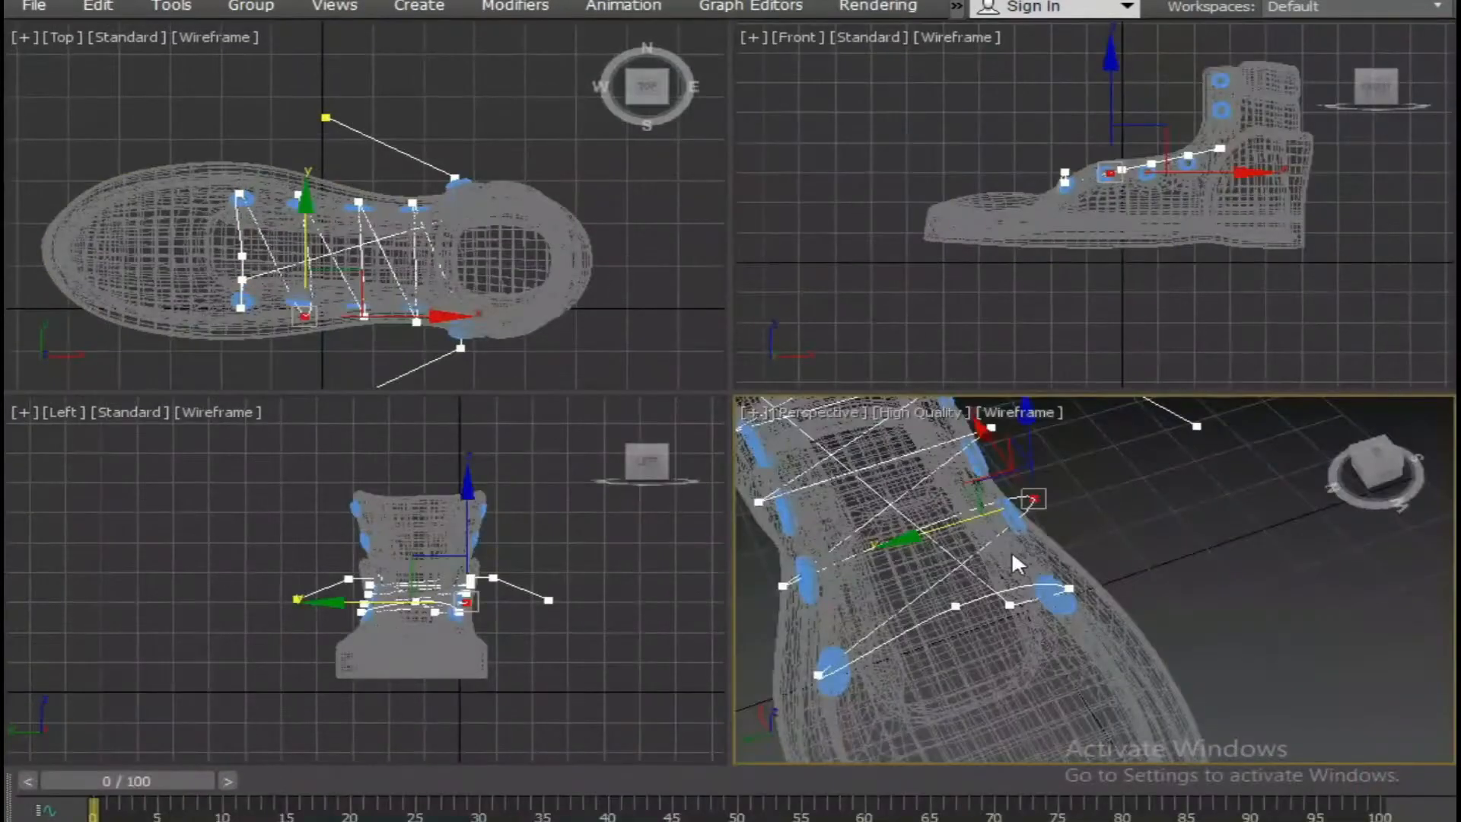
pyautogui.keyDown('alt'); pyautogui.moveTo(1011, 551); pyautogui.dragTo(964, 673, button='middle'); pyautogui.keyUp('alt')
pyautogui.hotkey('alt', 'w')
pyautogui.rightClick(835, 368)
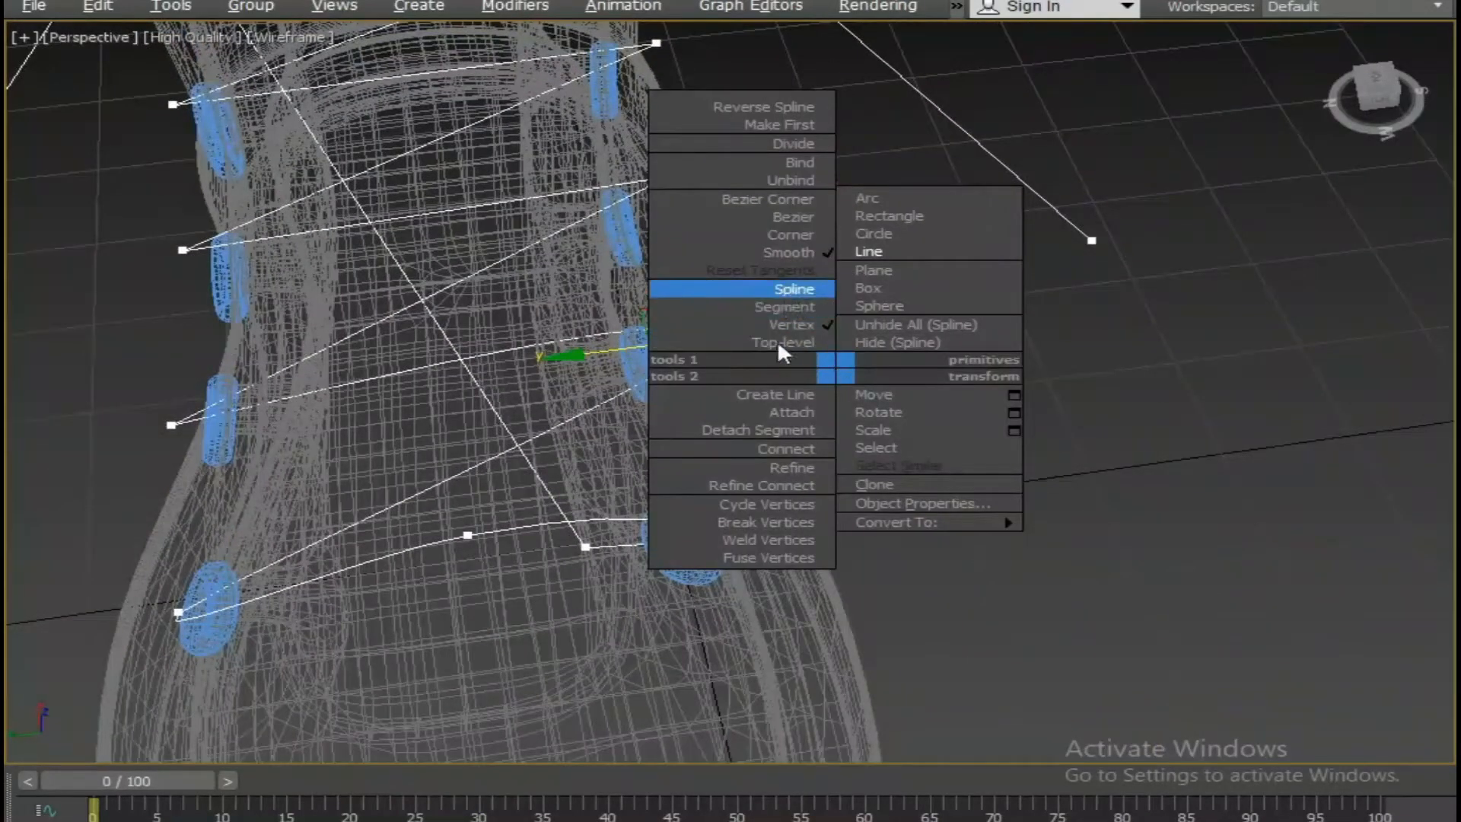
pyautogui.click(769, 468)
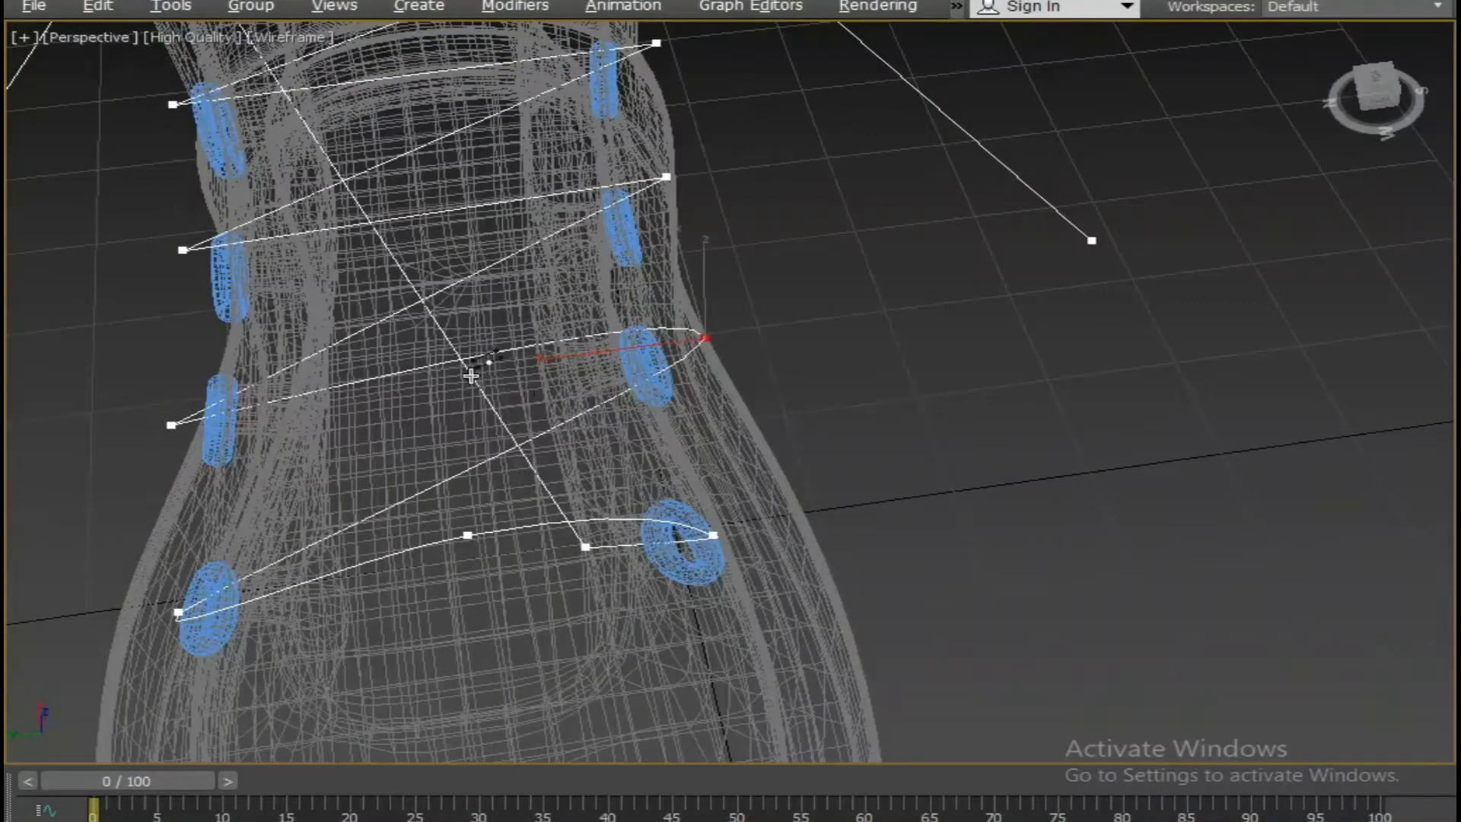
pyautogui.click(443, 369)
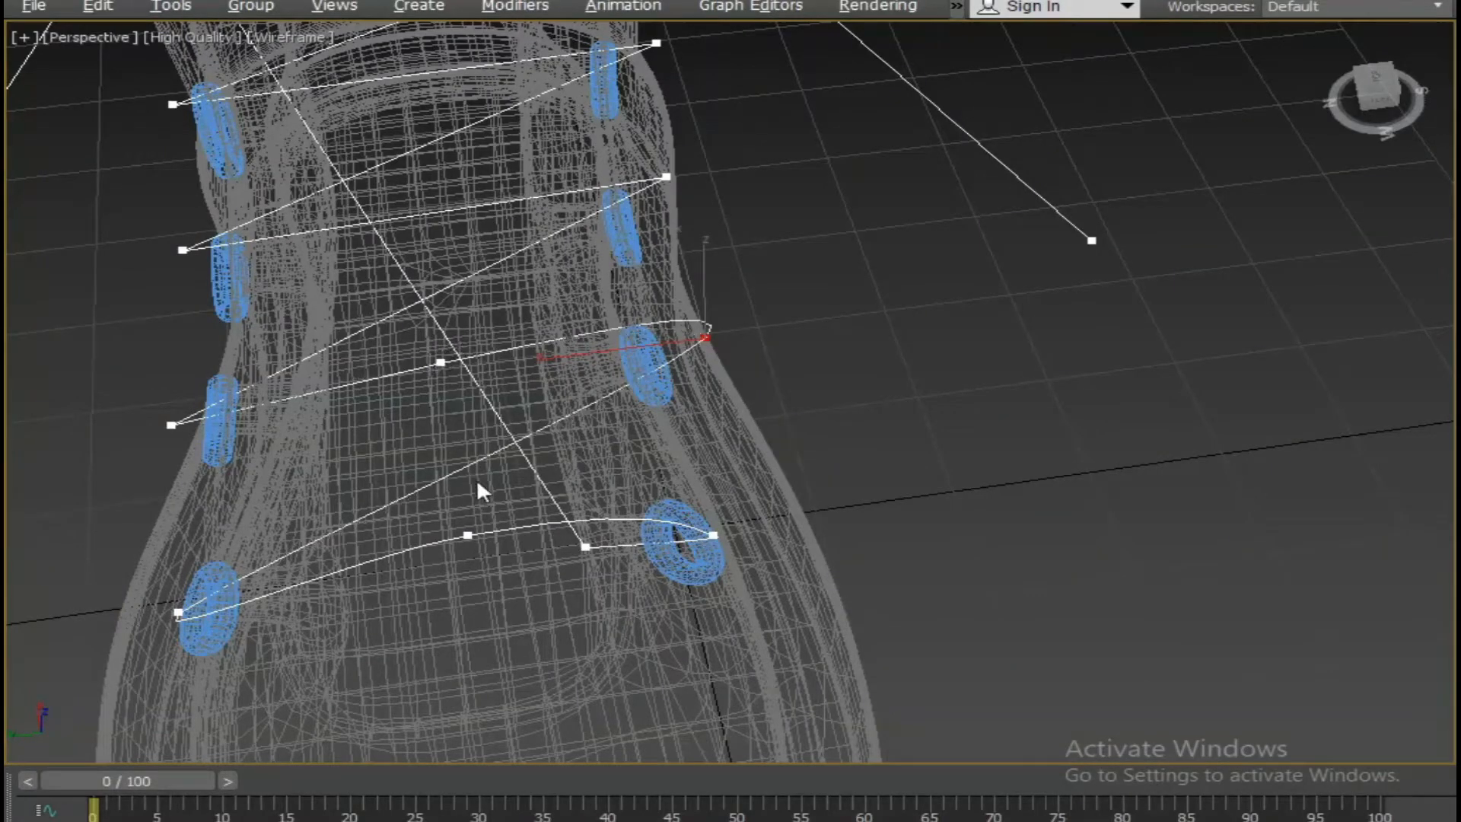
# Convert the second lace's opposite end vertex to Smooth and raise its inserted middle vertex above the tongue.
pyautogui.moveTo(478, 481); pyautogui.dragTo(640, 519, button='middle')
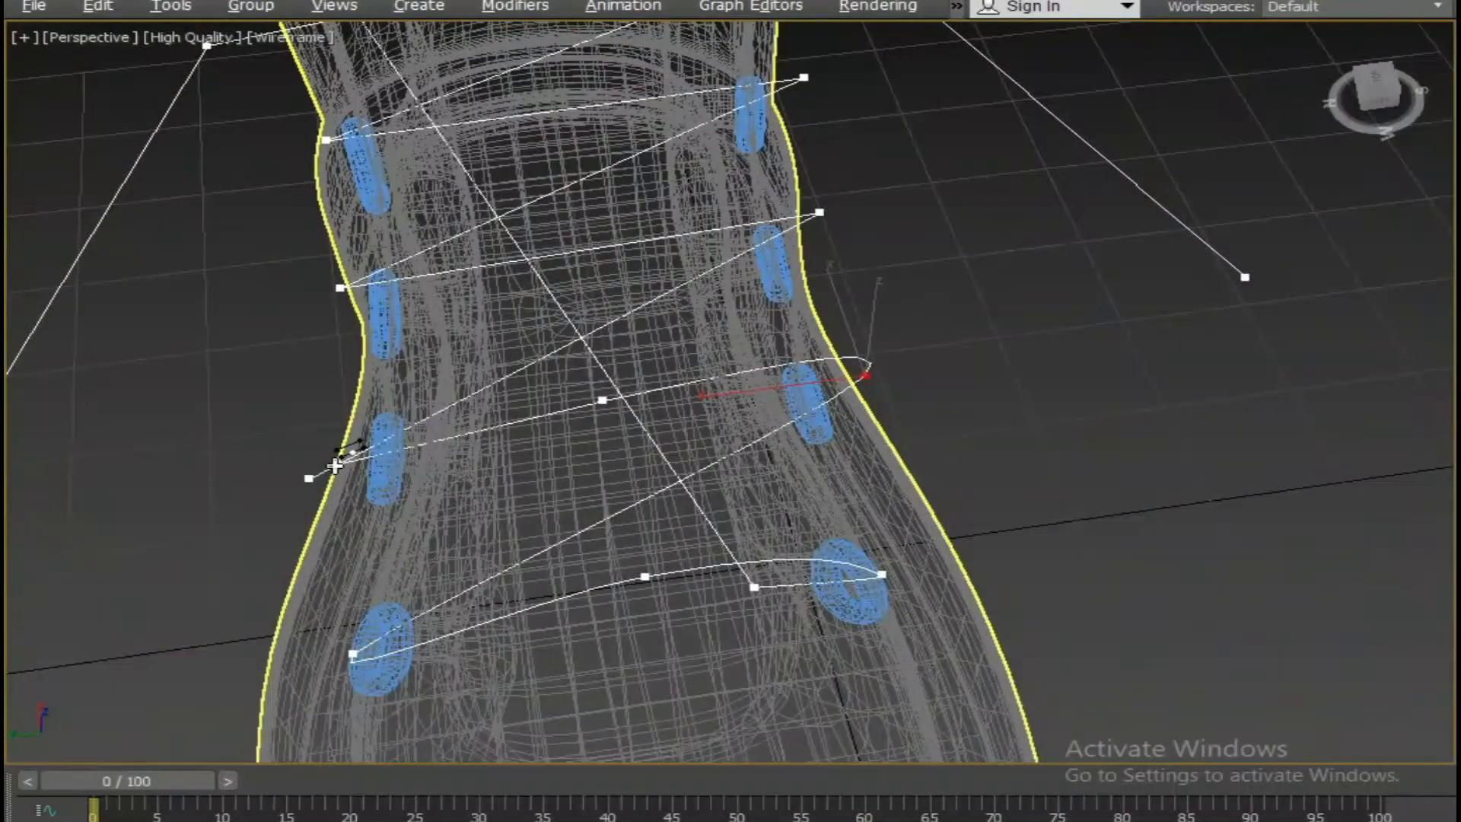
pyautogui.rightClick(368, 459)
pyautogui.click(337, 464)
pyautogui.rightClick(337, 461)
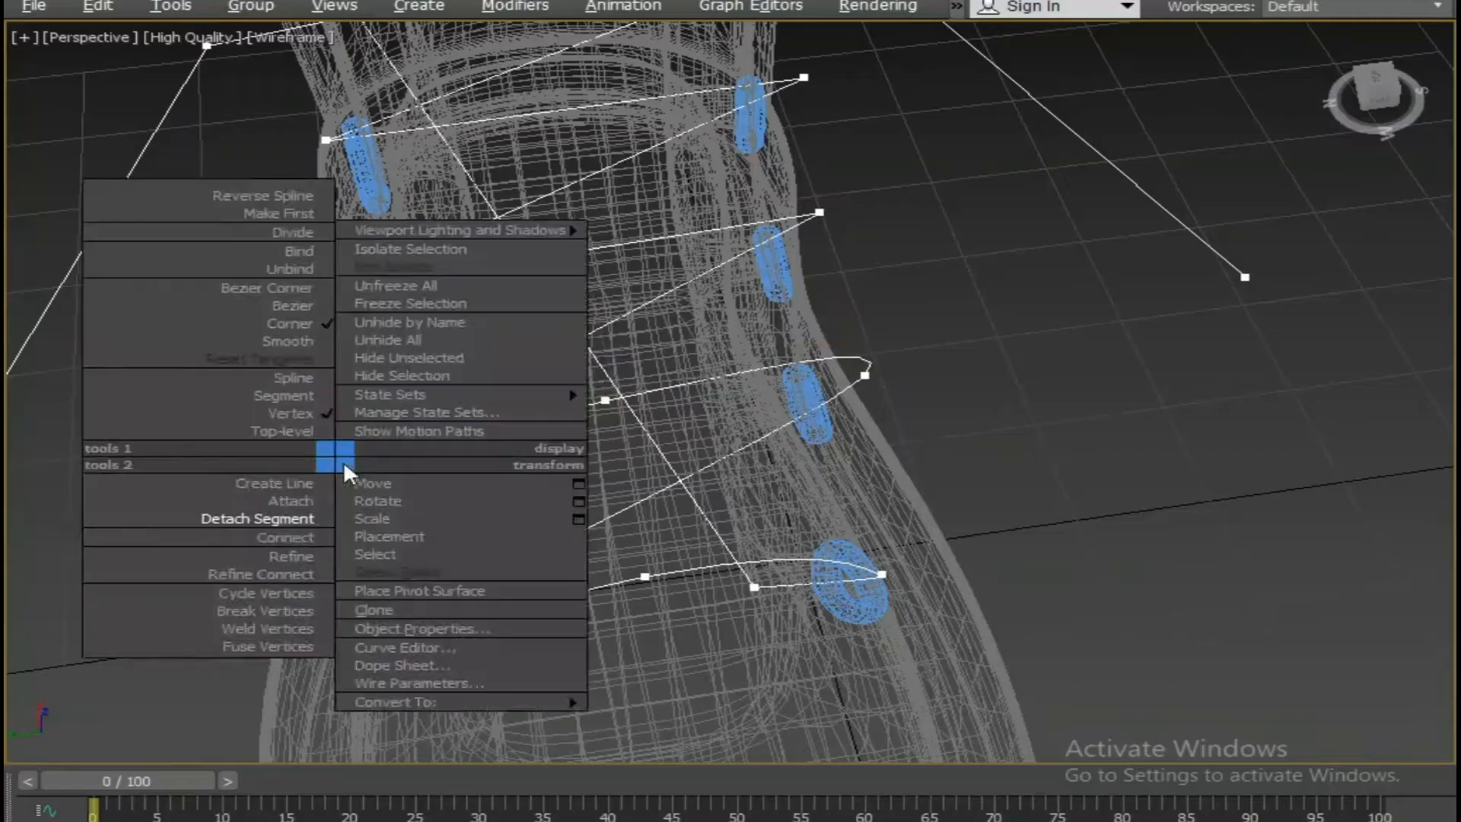
pyautogui.click(313, 344)
pyautogui.click(604, 400)
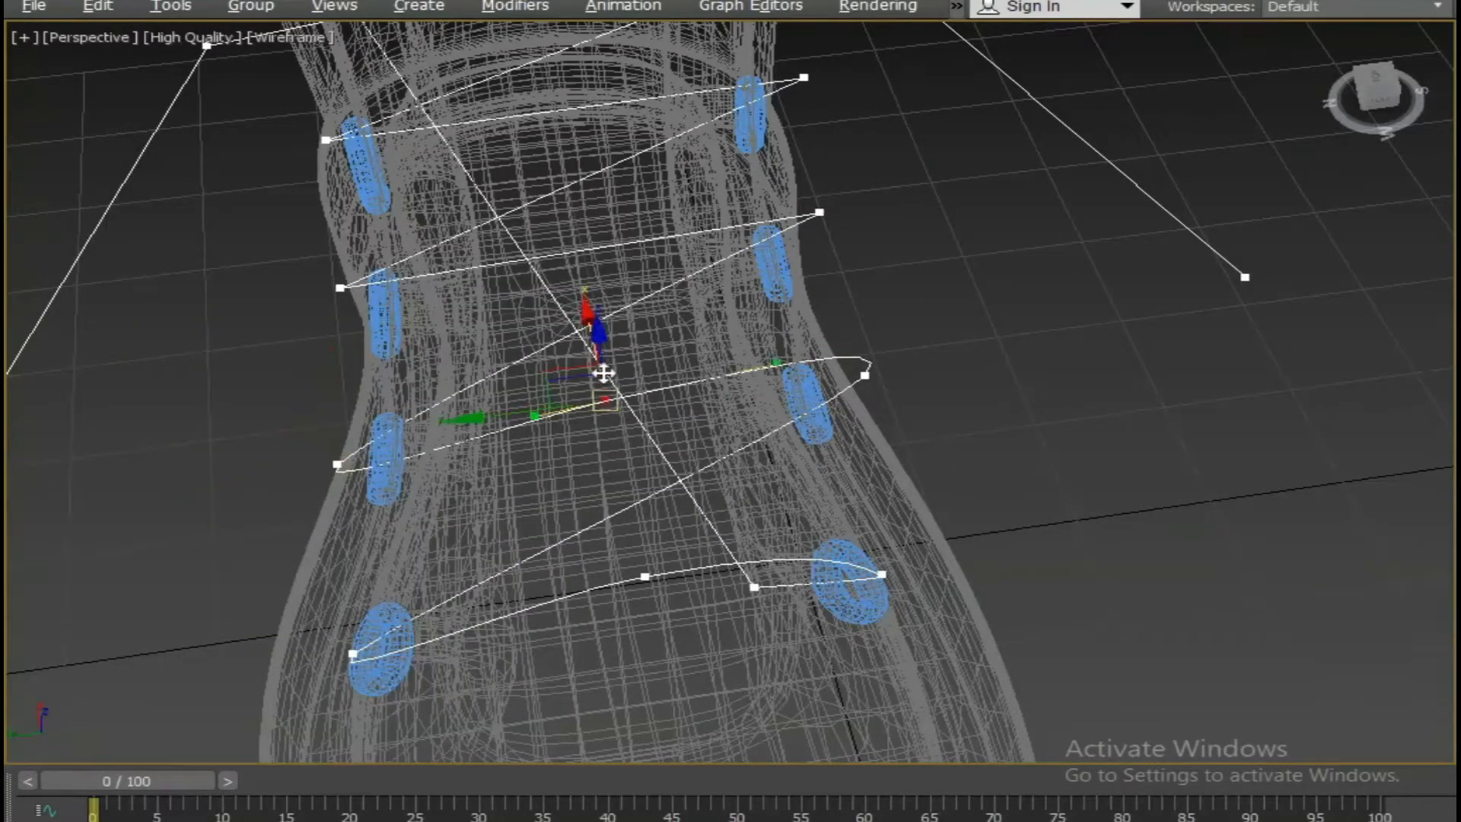
pyautogui.keyDown('alt'); pyautogui.moveTo(595, 364); pyautogui.dragTo(656, 376, button='middle'); pyautogui.keyUp('alt')
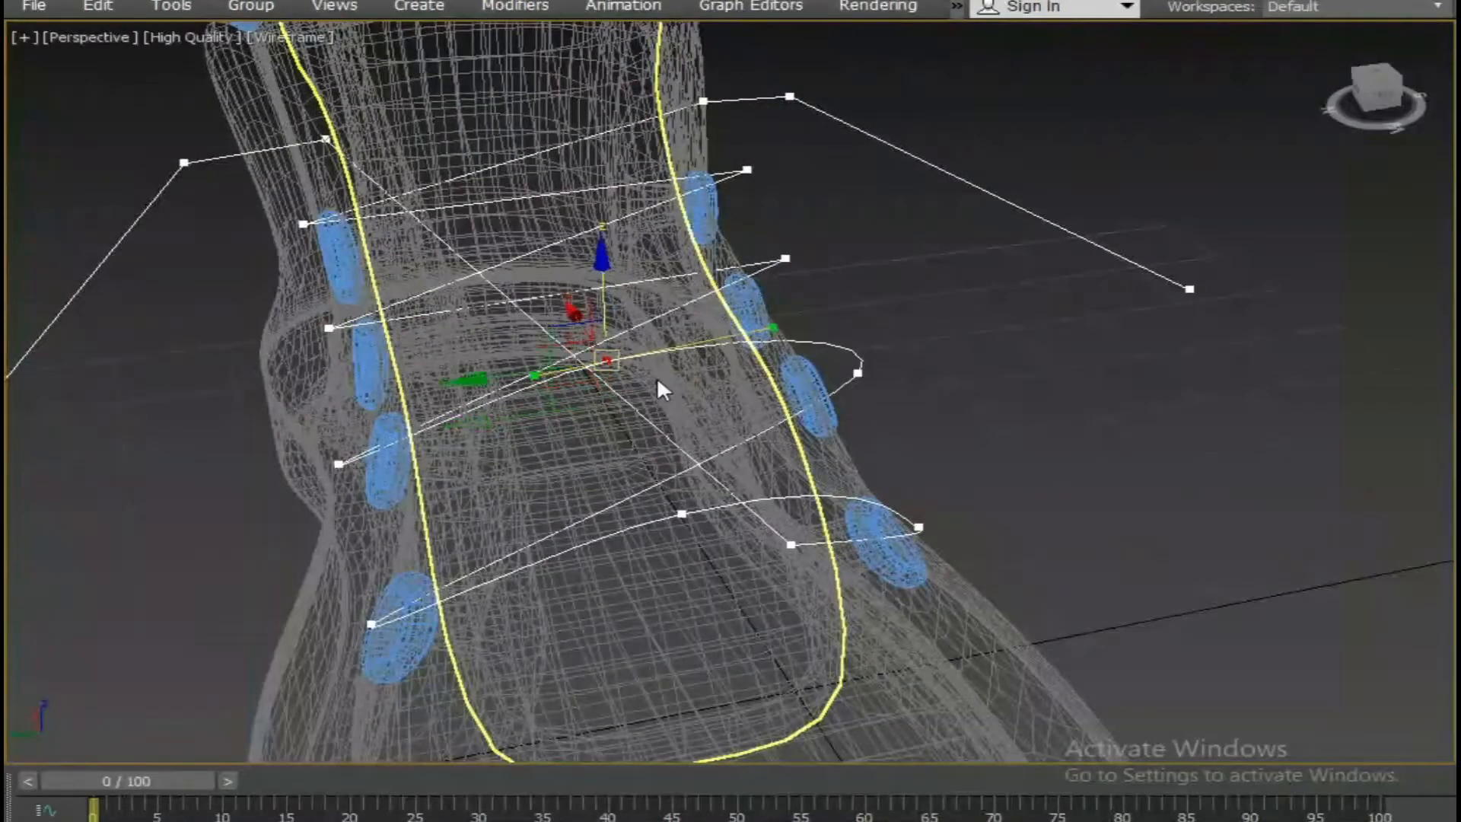
# Shift the second lace's outer vertex along Y toward its eyelet and exit Expert Mode.
pyautogui.click(857, 374)
pyautogui.moveTo(781, 383); pyautogui.dragTo(753, 388)
pyautogui.click(340, 465)
pyautogui.hotkey('alt', 'w')
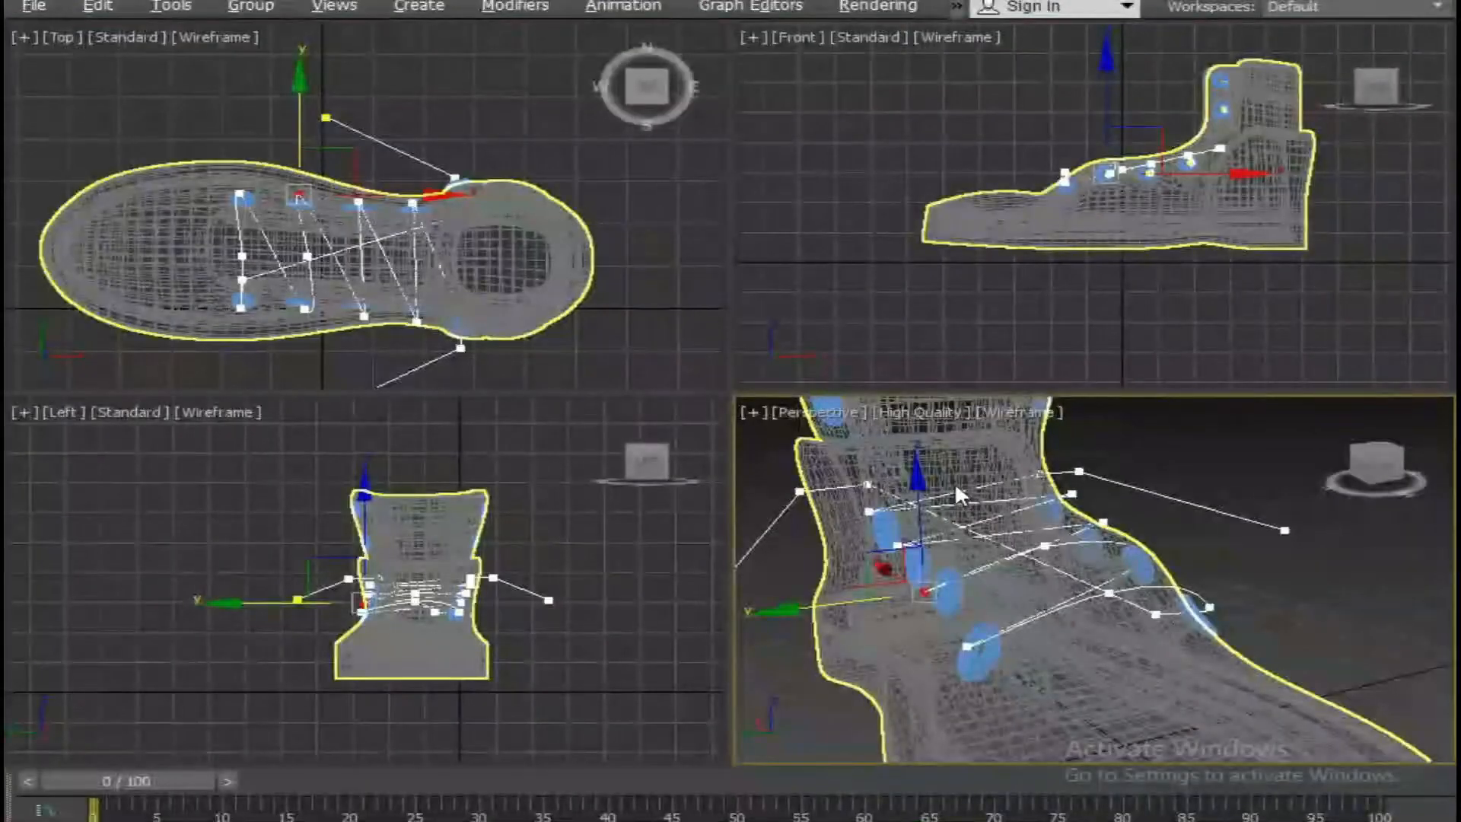
pyautogui.hotkey('ctrl', 'x')
pyautogui.hotkey('alt', 'w')
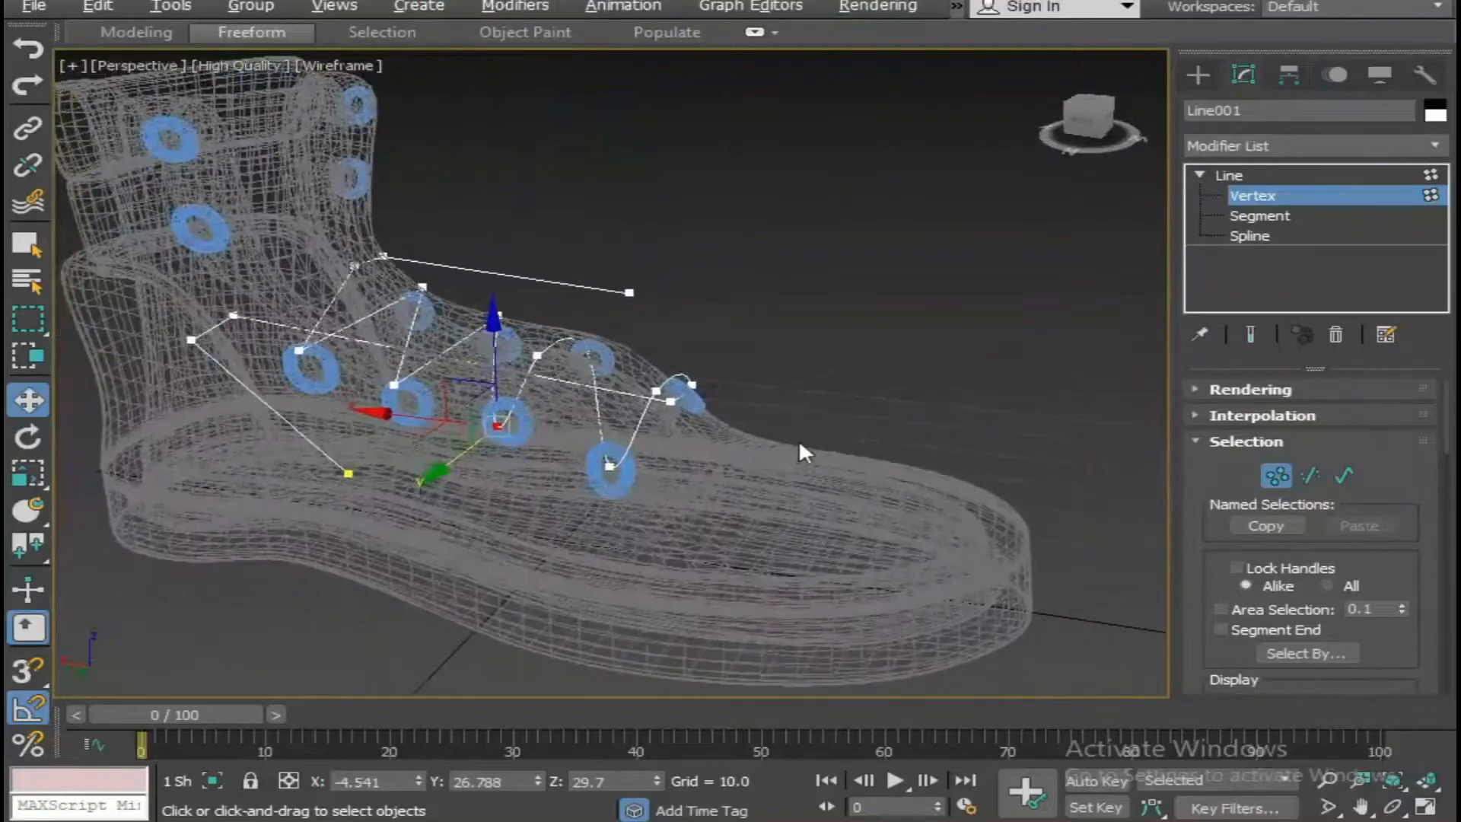
# Switch to shaded display and raise the second lace's middle vertex to a Z of about 38.7.
pyautogui.press('F3')
pyautogui.moveTo(688, 445)
pyautogui.keyDown('alt'); pyautogui.mouseDown(button='middle')
pyautogui.moveTo(490, 472)
pyautogui.moveTo(586, 373)
pyautogui.moveTo(641, 347)
pyautogui.mouseUp(button='middle'); pyautogui.keyUp('alt')
pyautogui.click(661, 339)
pyautogui.moveTo(660, 279); pyautogui.dragTo(647, 239)
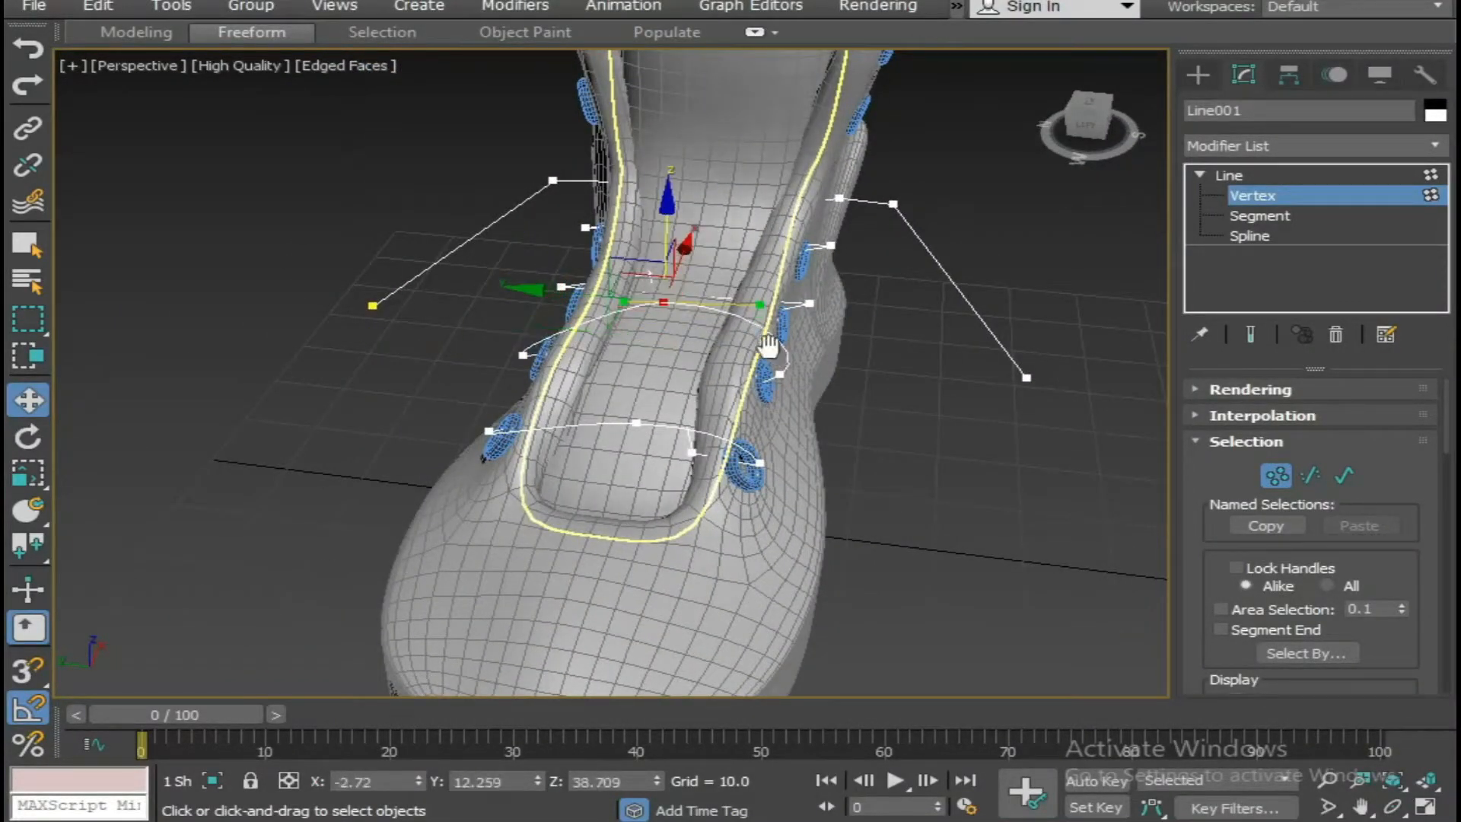
# Shift both end vertices of the second lace along Y into their eyelets, placing the far one at about 26.5.
pyautogui.keyDown('alt'); pyautogui.moveTo(770, 349); pyautogui.dragTo(744, 404, button='middle'); pyautogui.keyUp('alt')
pyautogui.click(762, 378)
pyautogui.moveTo(695, 341); pyautogui.dragTo(672, 328)
pyautogui.moveTo(828, 333); pyautogui.dragTo(827, 333)
pyautogui.keyDown('alt'); pyautogui.moveTo(708, 385); pyautogui.dragTo(1012, 316, button='middle'); pyautogui.keyUp('alt')
pyautogui.click(536, 428)
pyautogui.keyDown('alt'); pyautogui.moveTo(460, 466); pyautogui.dragTo(532, 414, button='middle'); pyautogui.keyUp('alt')
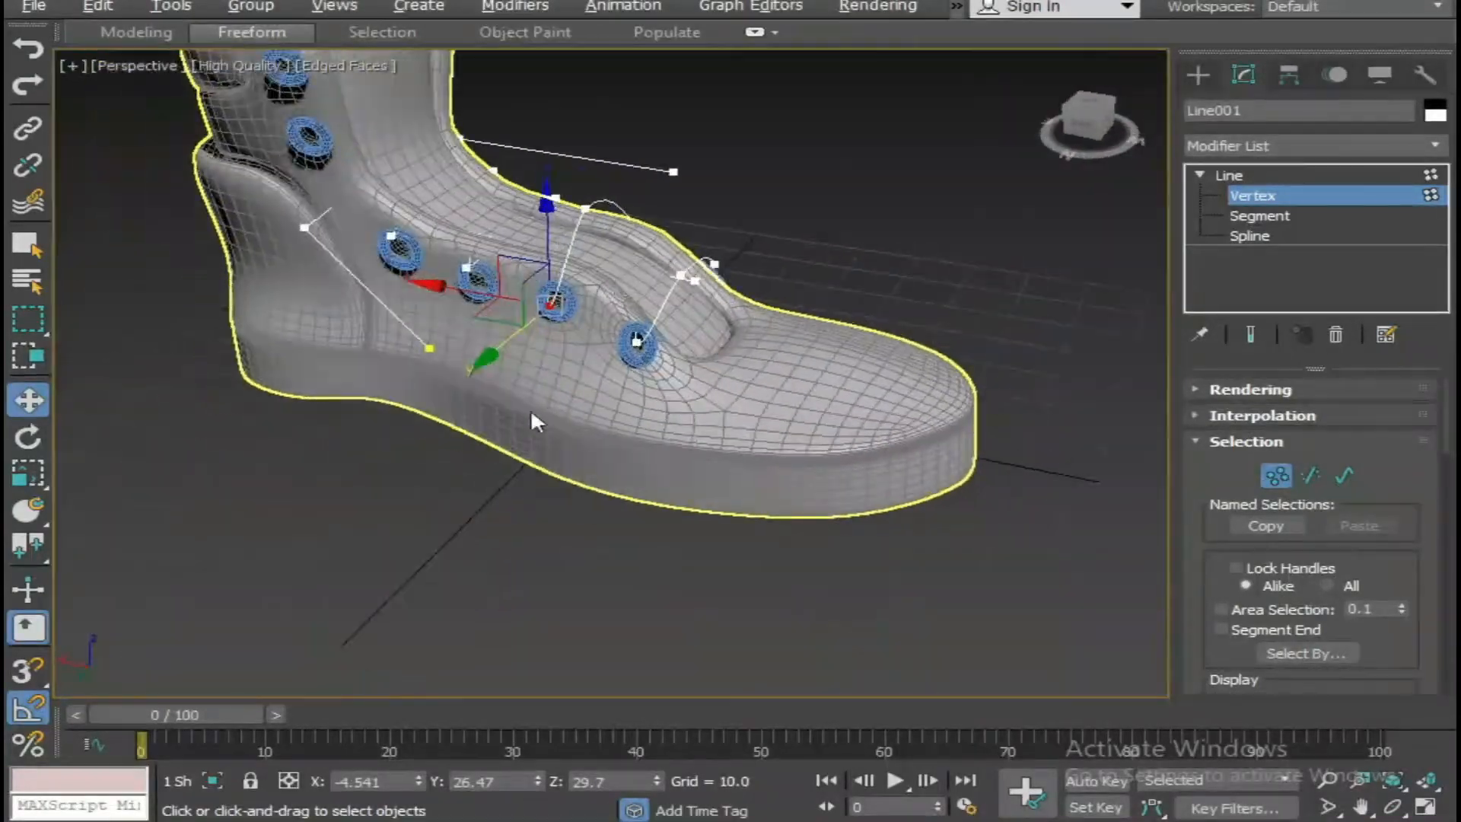
# Fine-tune the height of the second lace's middle vertex where it crosses the tongue.
pyautogui.click(588, 212)
pyautogui.moveTo(587, 130)
pyautogui.mouseDown()
pyautogui.moveTo(587, 151)
pyautogui.moveTo(586, 134)
pyautogui.mouseUp()
pyautogui.keyDown('alt'); pyautogui.moveTo(596, 150); pyautogui.dragTo(671, 300, button='middle'); pyautogui.keyUp('alt')
pyautogui.click(755, 341)
pyautogui.moveTo(760, 346); pyautogui.dragTo(531, 337, button='middle')
pyautogui.scroll(2, 819, 381)
pyautogui.scroll(-2, 638, 373)
# Lock the selection on the second lace's middle vertex and move it down closer to the tongue surface.
pyautogui.click(769, 229)
pyautogui.press('space')
pyautogui.scroll(2, 774, 325)
pyautogui.moveTo(523, 331); pyautogui.dragTo(521, 328)
pyautogui.moveTo(653, 292); pyautogui.dragTo(634, 332)
pyautogui.keyDown('alt'); pyautogui.moveTo(773, 323); pyautogui.dragTo(711, 163, button='middle'); pyautogui.keyUp('alt')
pyautogui.moveTo(711, 164); pyautogui.dragTo(698, 174)
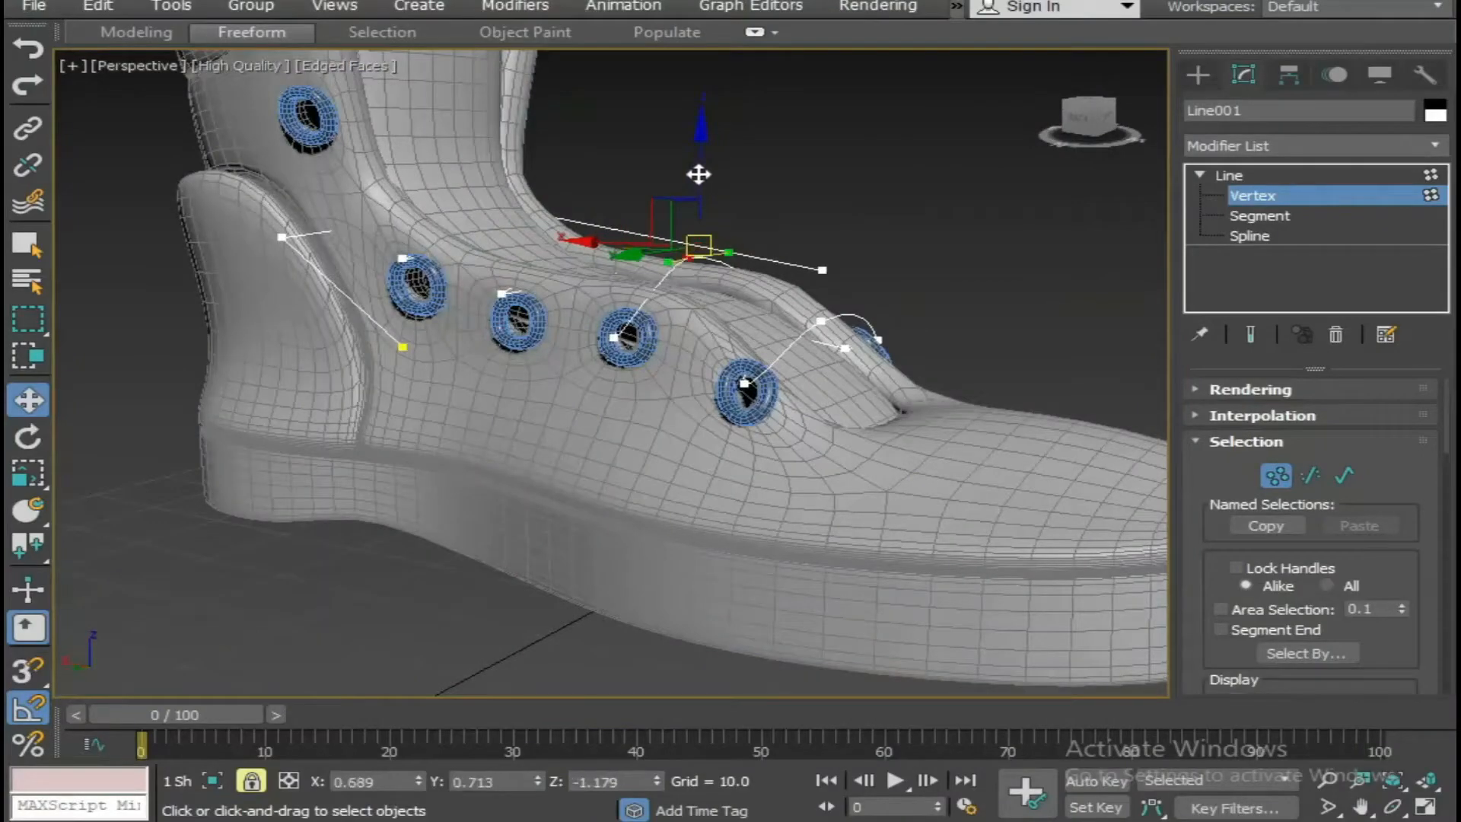
# Lower the lace vertex beside the third eyelet to a Z of about 30.6 and convert it to Smooth.
pyautogui.keyDown('alt'); pyautogui.moveTo(702, 170); pyautogui.dragTo(690, 440, button='middle'); pyautogui.keyUp('alt')
pyautogui.click(683, 427)
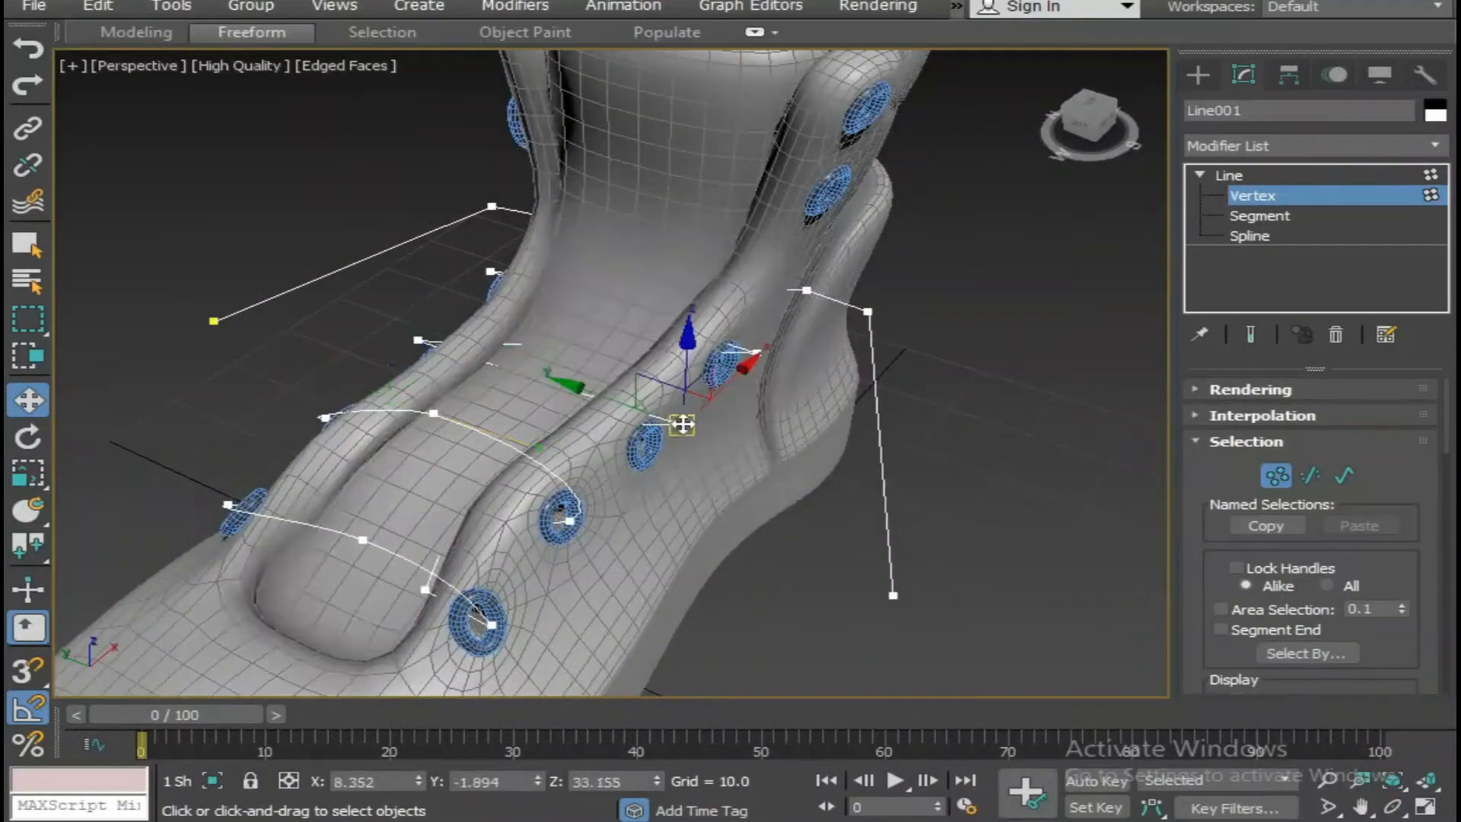
pyautogui.rightClick(678, 372)
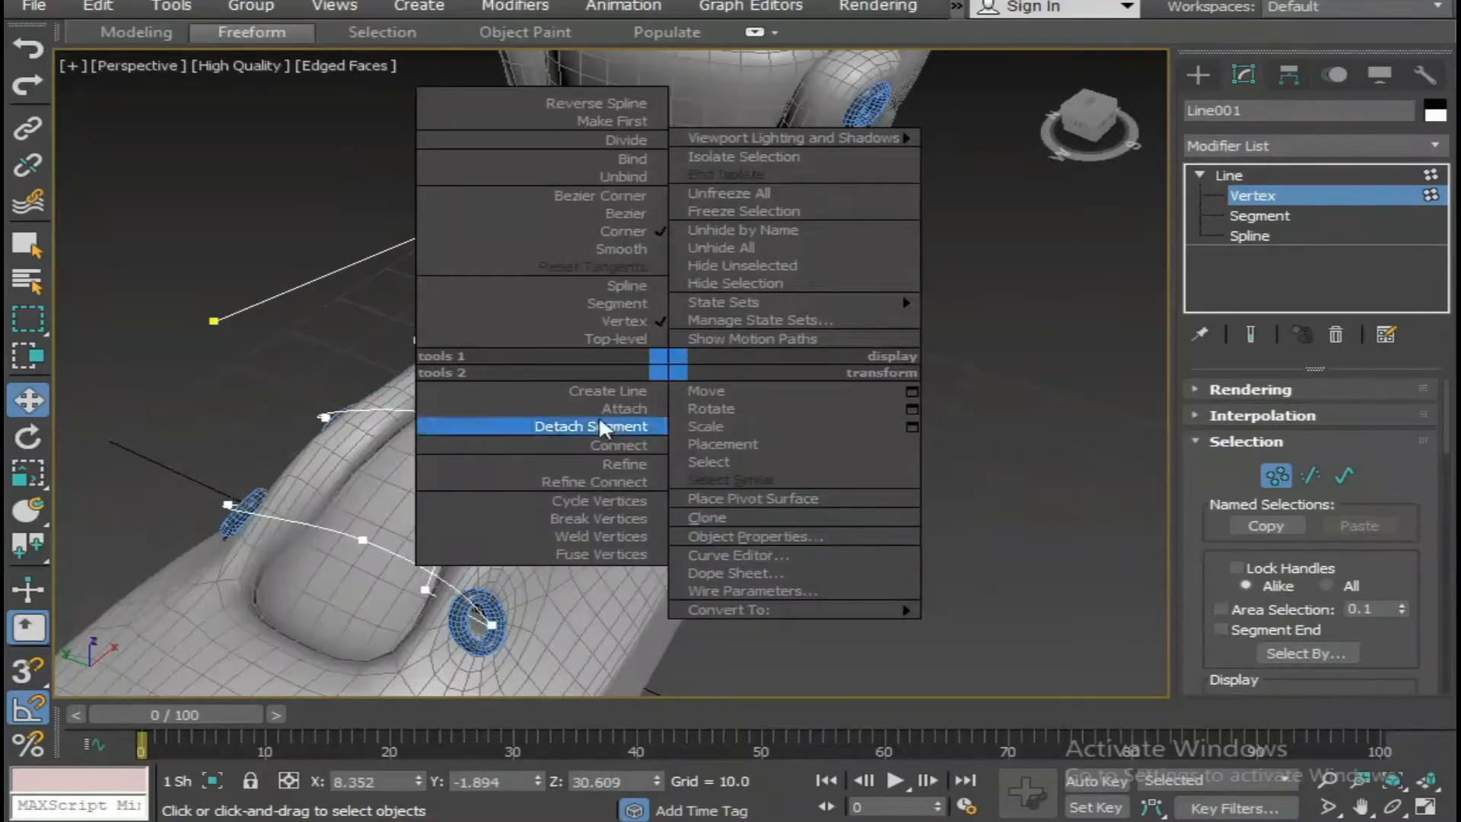
pyautogui.click(643, 253)
# Insert a vertex with Refine near the middle of the third lace segment and raise it above the tongue.
pyautogui.scroll(-3, 742, 515)
pyautogui.hotkey('alt', 'w')
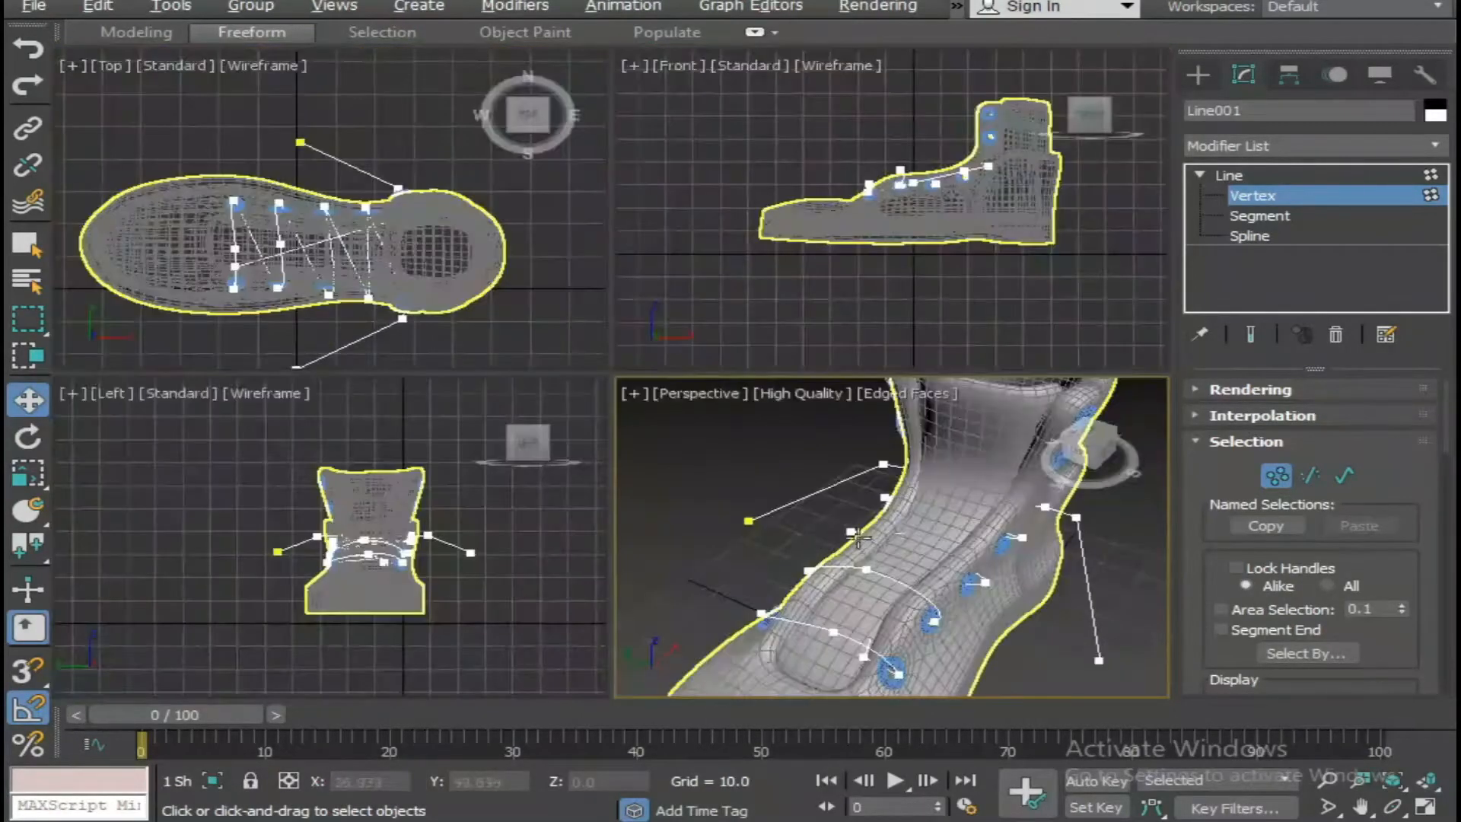
pyautogui.press('F3')
pyautogui.scroll(2, 864, 537)
pyautogui.hotkey('alt', 'w')
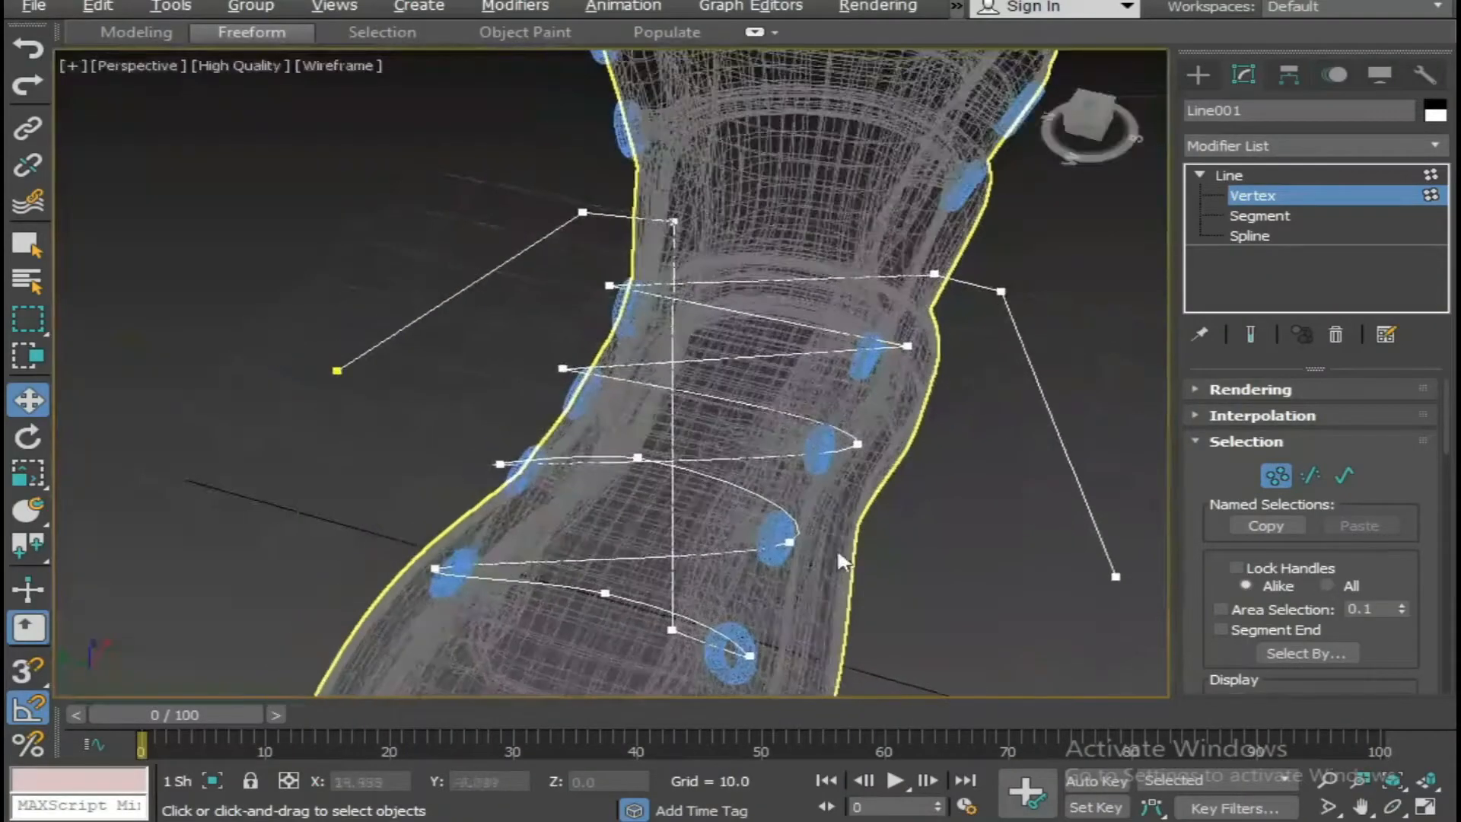
pyautogui.scroll(3, 843, 554)
pyautogui.rightClick(759, 342)
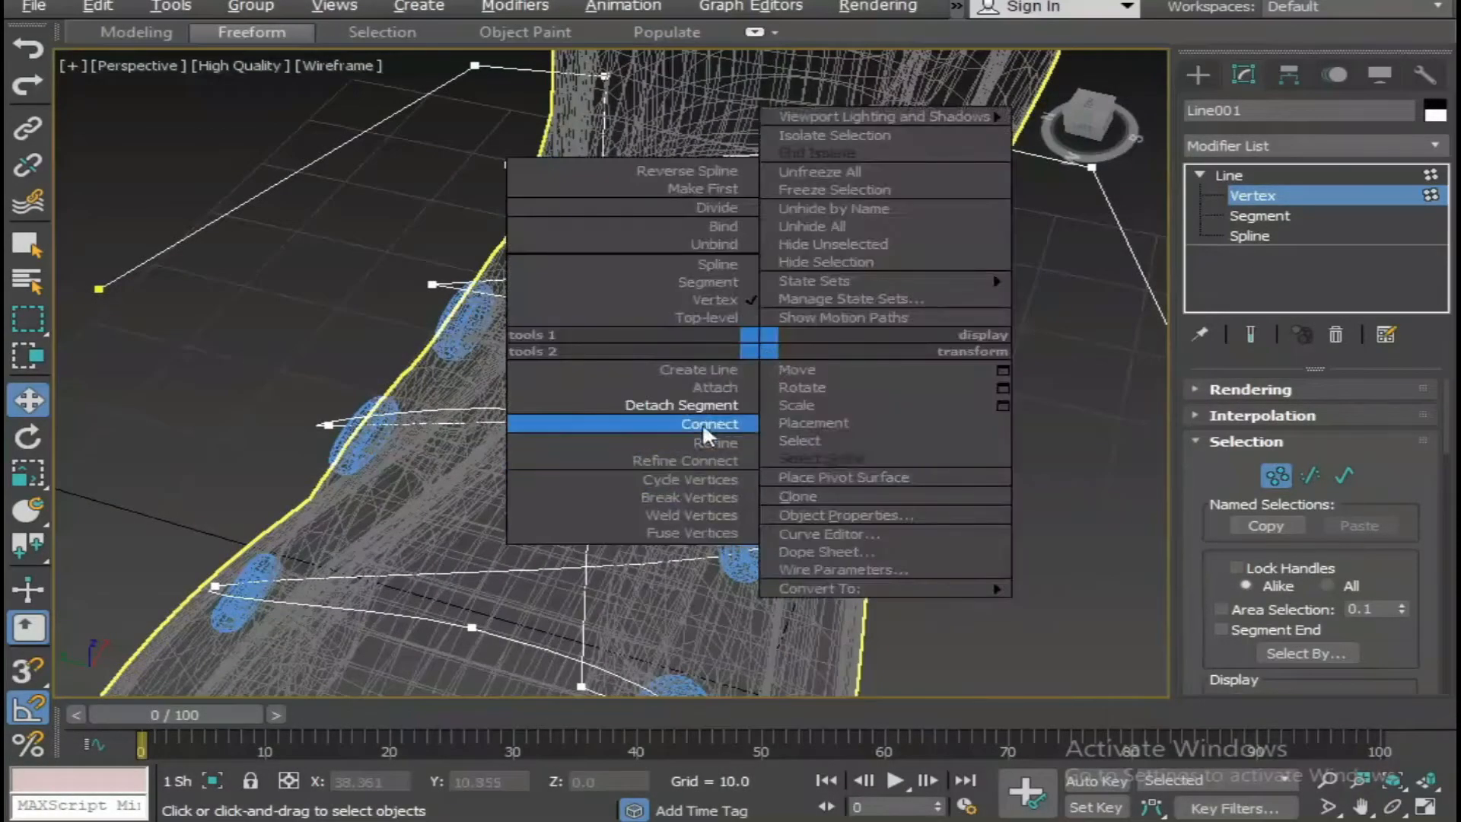
pyautogui.click(689, 449)
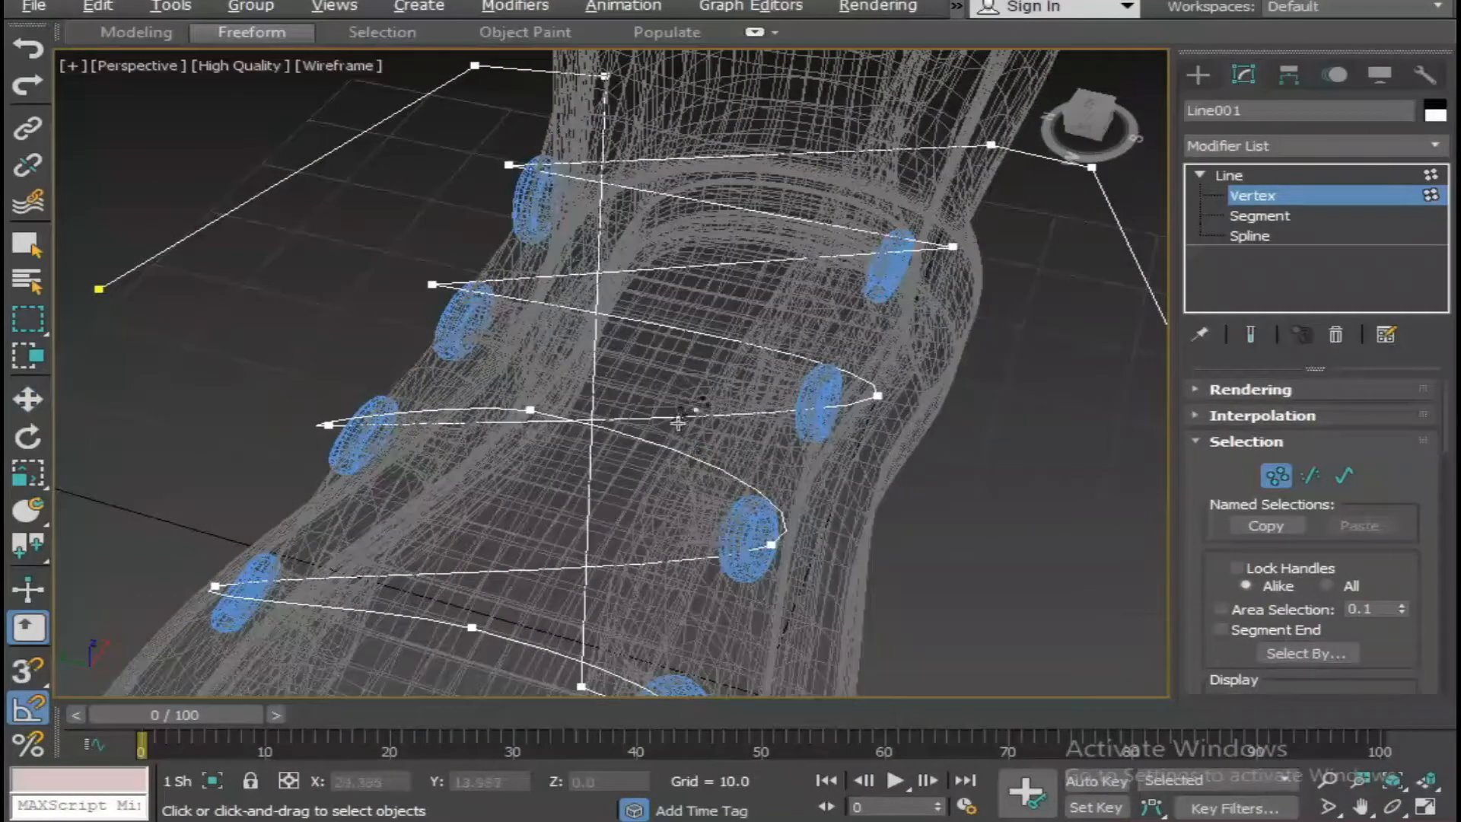
pyautogui.click(658, 326)
pyautogui.rightClick(1051, 404)
pyautogui.click(661, 325)
pyautogui.moveTo(662, 245); pyautogui.dragTo(663, 213)
# Convert the third lace's opposite end vertex to Smooth and lower it to a Z of about 30.5.
pyautogui.click(432, 283)
pyautogui.rightClick(427, 278)
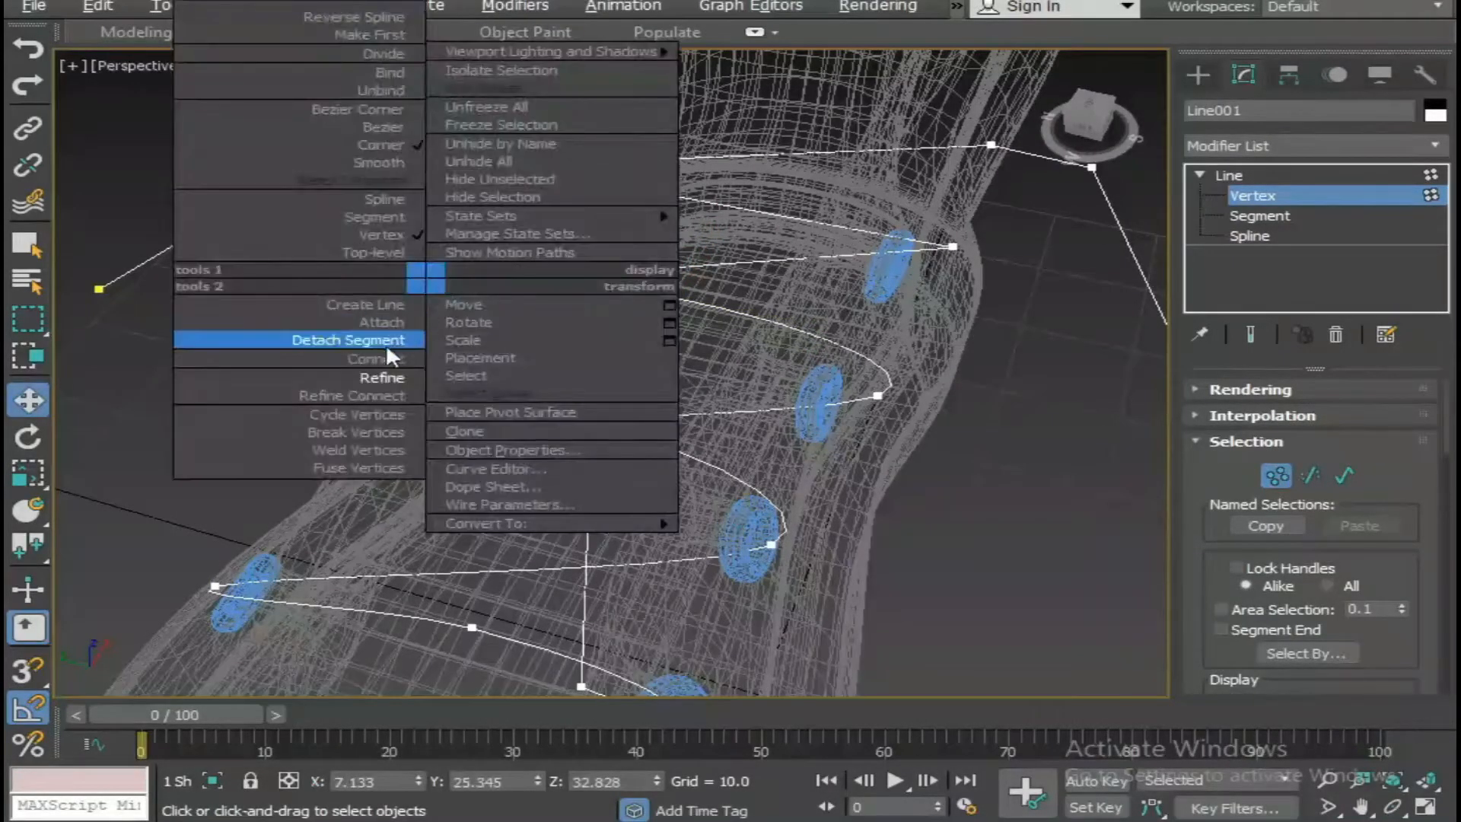
pyautogui.click(385, 168)
pyautogui.moveTo(425, 239); pyautogui.dragTo(431, 272)
# In shaded display, raise the third lace's middle vertex to a Z of about 38.3 and shift it along Y.
pyautogui.hotkey('alt', 'w')
pyautogui.hotkey('alt', 'w')
pyautogui.moveTo(605, 448)
pyautogui.keyDown('alt'); pyautogui.mouseDown(button='middle')
pyautogui.moveTo(526, 424)
pyautogui.moveTo(409, 432)
pyautogui.moveTo(298, 533)
pyautogui.mouseUp(button='middle'); pyautogui.keyUp('alt')
pyautogui.press('F3')
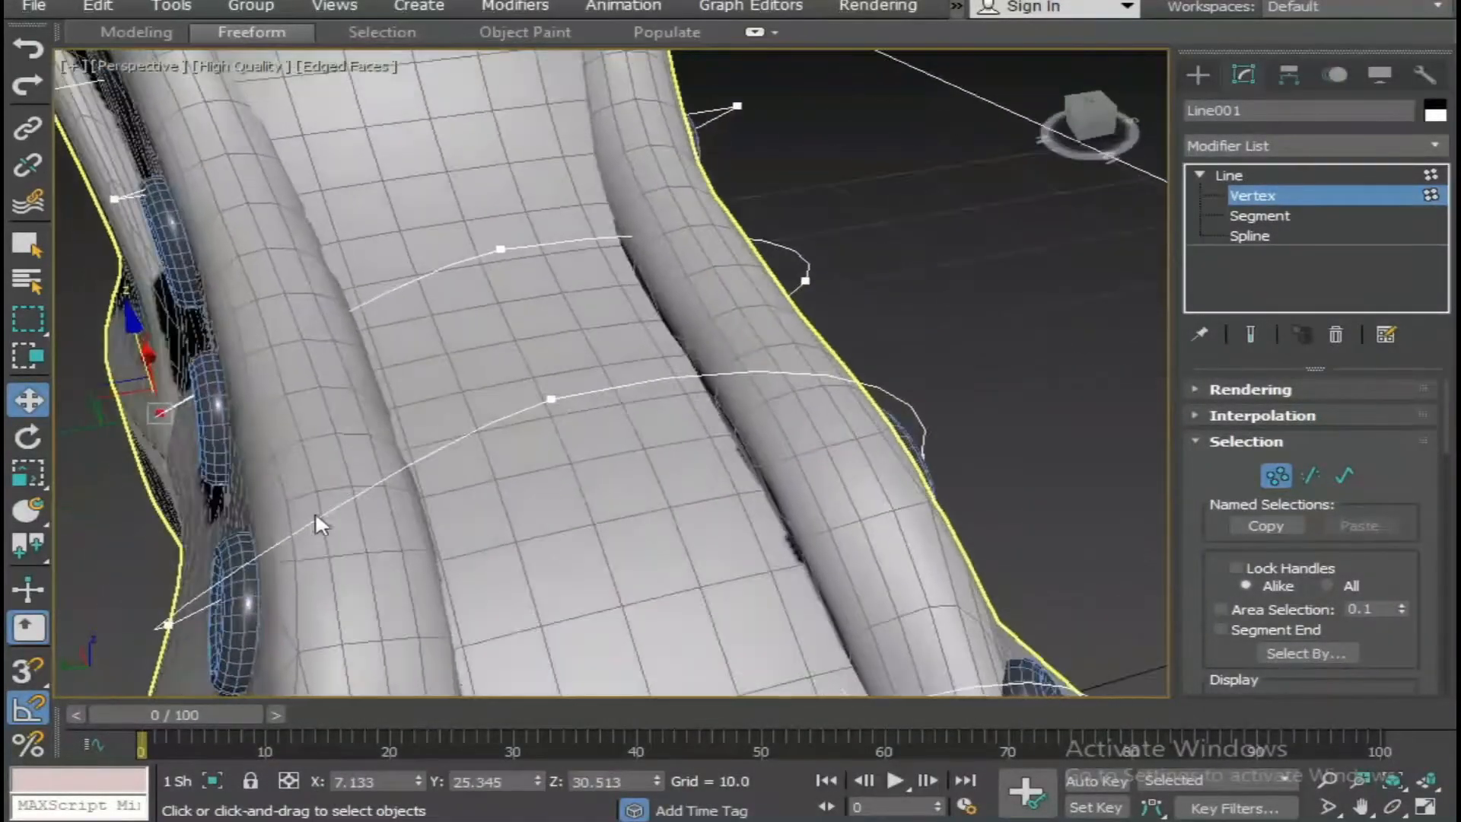
pyautogui.click(501, 251)
pyautogui.keyDown('alt'); pyautogui.moveTo(502, 252); pyautogui.dragTo(533, 286, button='middle'); pyautogui.keyUp('alt')
pyautogui.moveTo(504, 255); pyautogui.dragTo(499, 193)
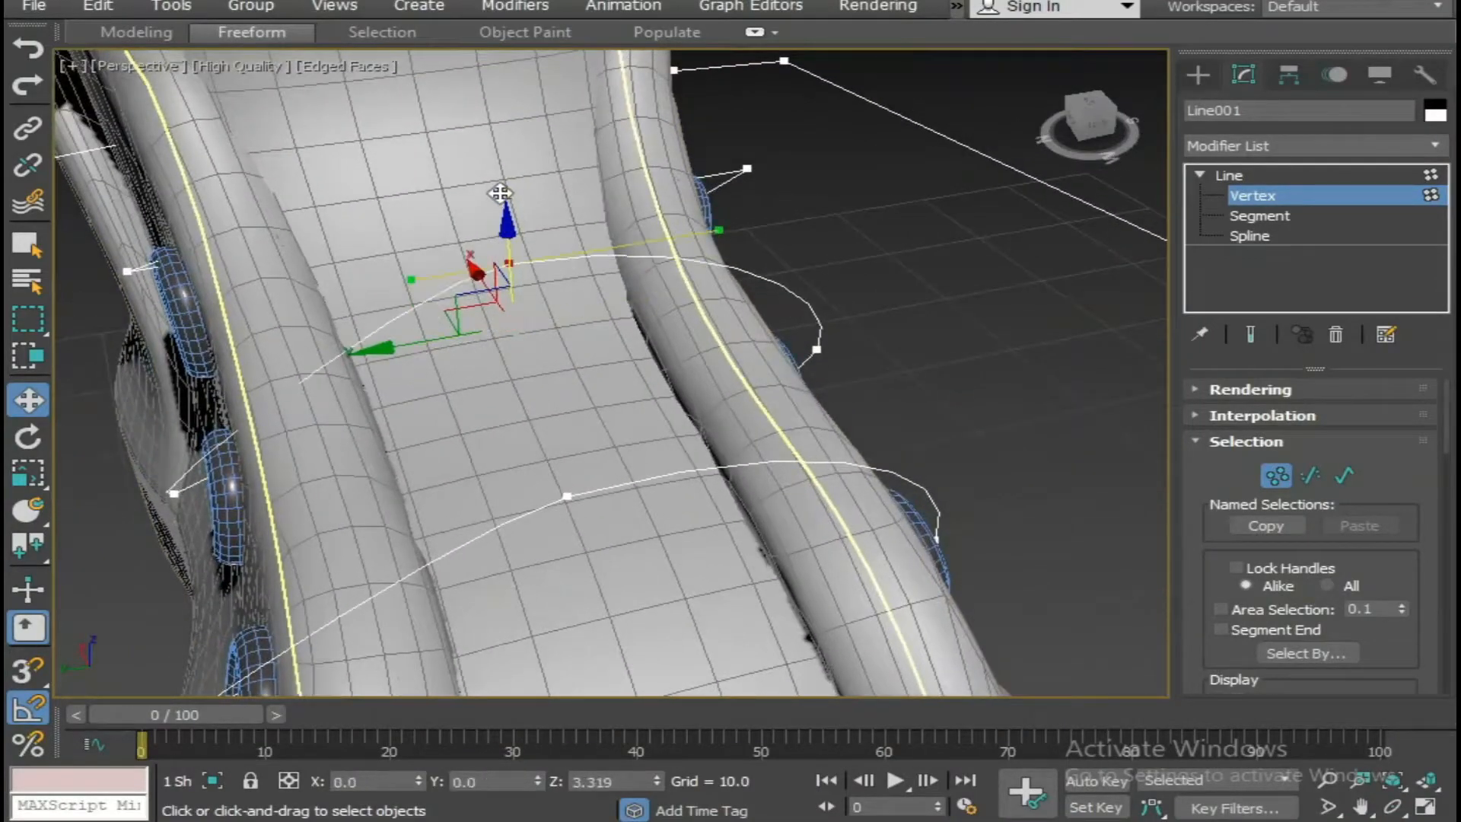
pyautogui.click(418, 296)
pyautogui.click(495, 268)
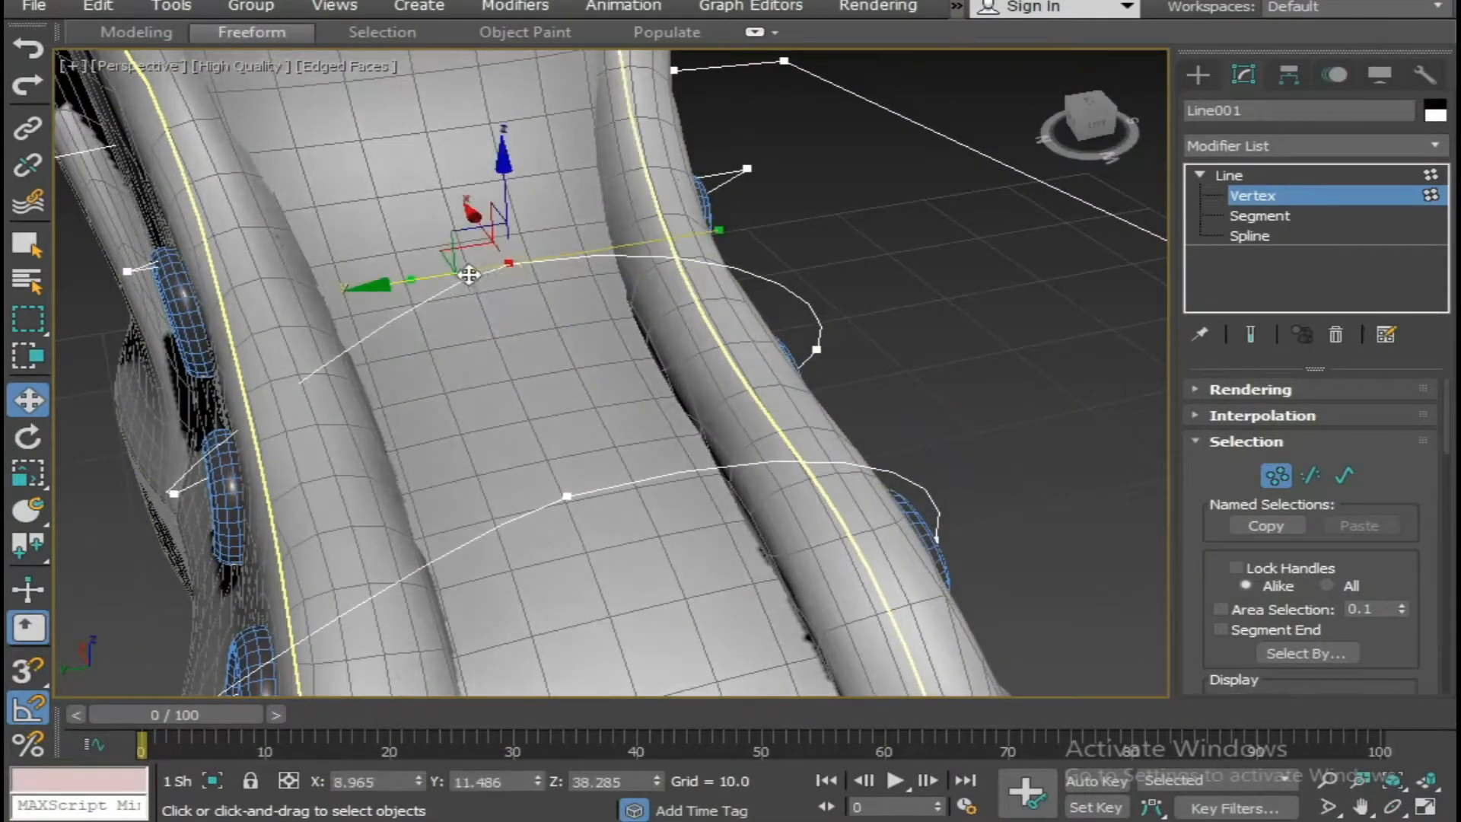
pyautogui.moveTo(397, 284); pyautogui.dragTo(242, 283)
# Shift the third lace's far end vertex inward along Y to about 24.1 so it sits in its eyelet.
pyautogui.click(175, 497)
pyautogui.moveTo(66, 512); pyautogui.dragTo(117, 518)
pyautogui.scroll(-3, 206, 480)
pyautogui.keyDown('alt'); pyautogui.moveTo(308, 471); pyautogui.dragTo(450, 459, button='middle'); pyautogui.keyUp('alt')
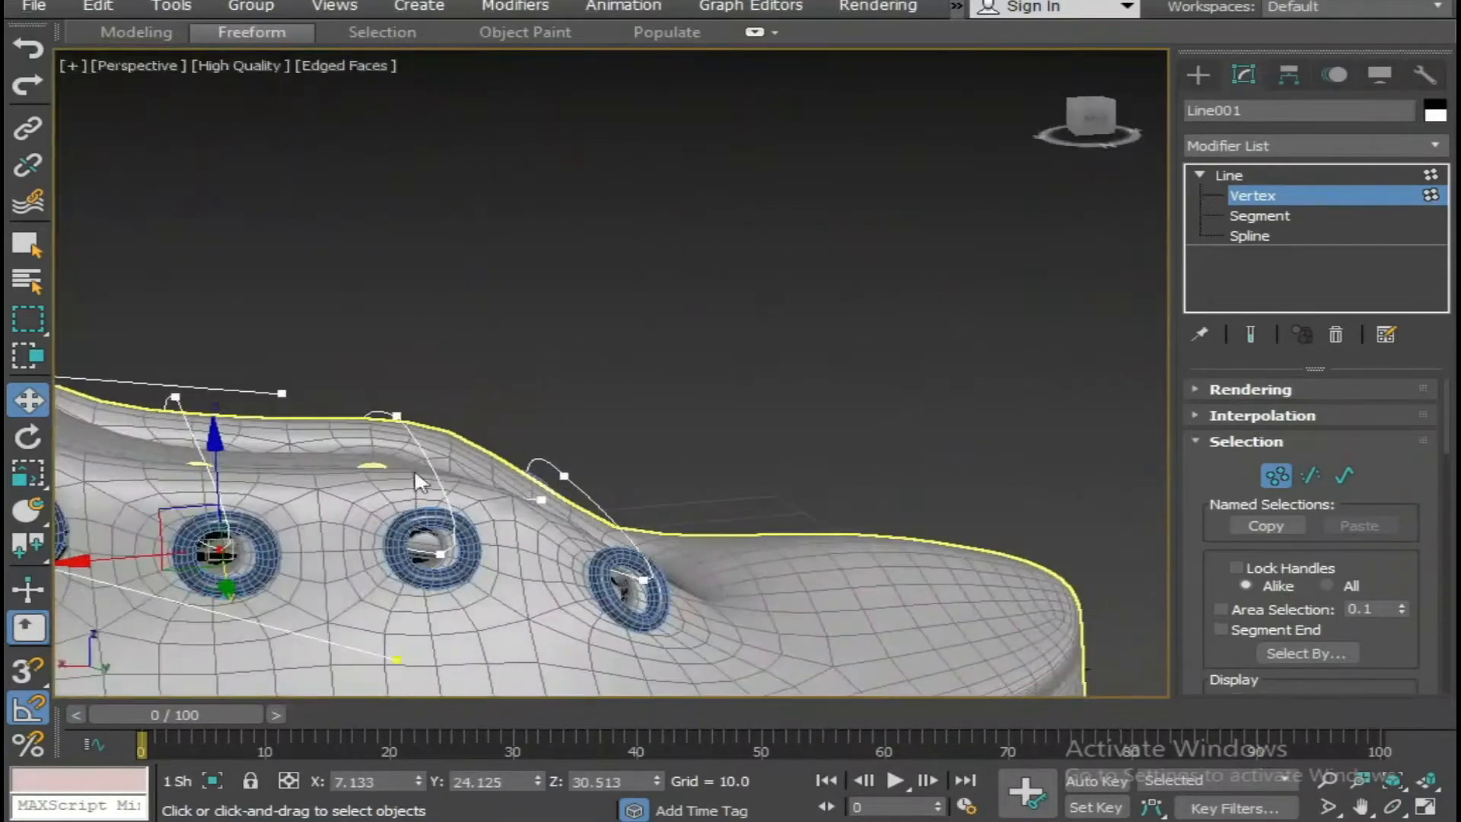
# Seat the end vertices of the third, second and first laces in their eyelets, lowering the third's to a Z of about 29.9.
pyautogui.moveTo(216, 454); pyautogui.dragTo(280, 506)
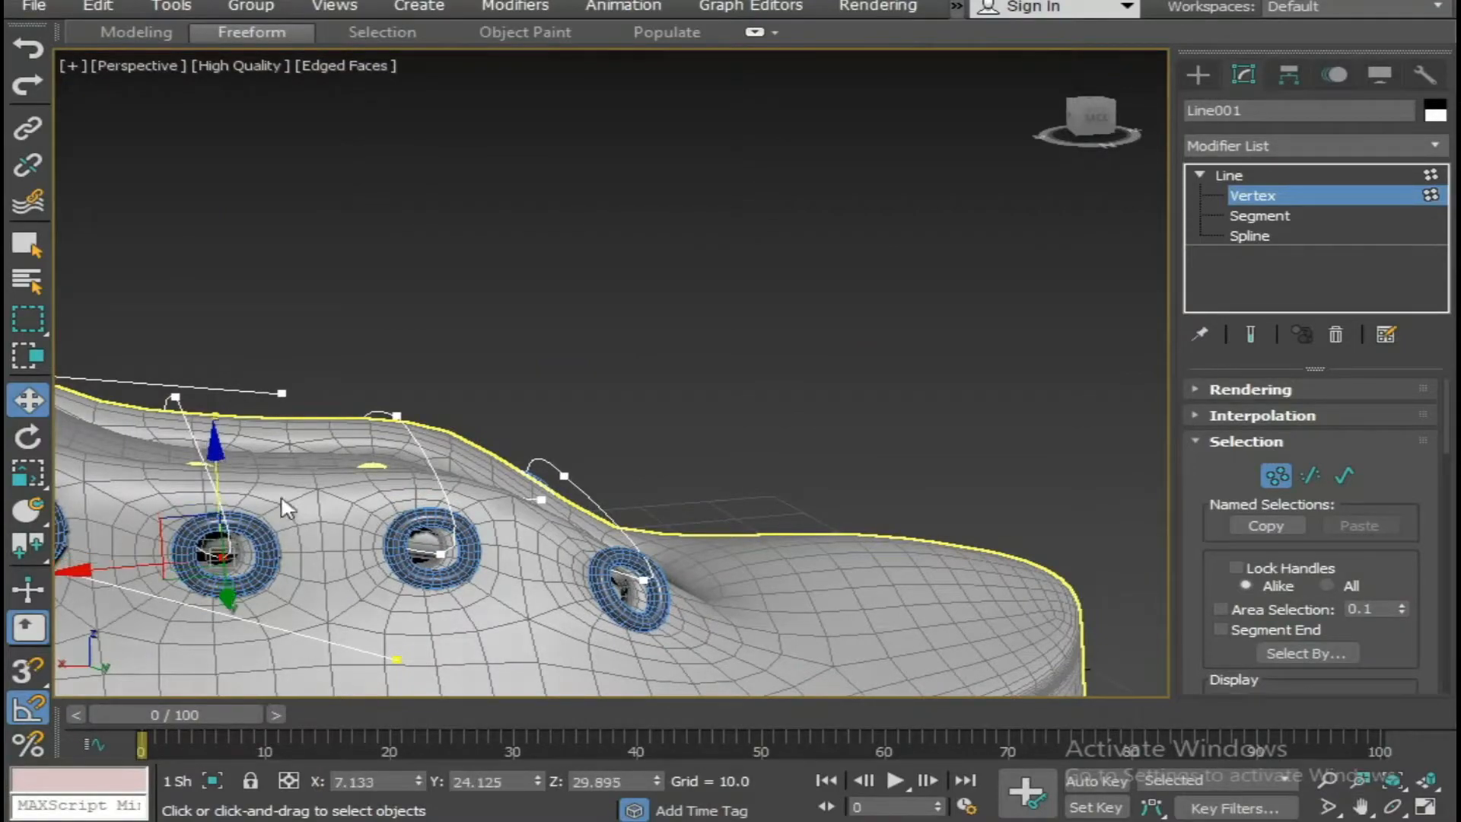
pyautogui.click(431, 554)
pyautogui.keyDown('alt'); pyautogui.moveTo(548, 592); pyautogui.dragTo(405, 552, button='middle'); pyautogui.keyUp('alt')
pyautogui.moveTo(405, 552); pyautogui.dragTo(364, 544)
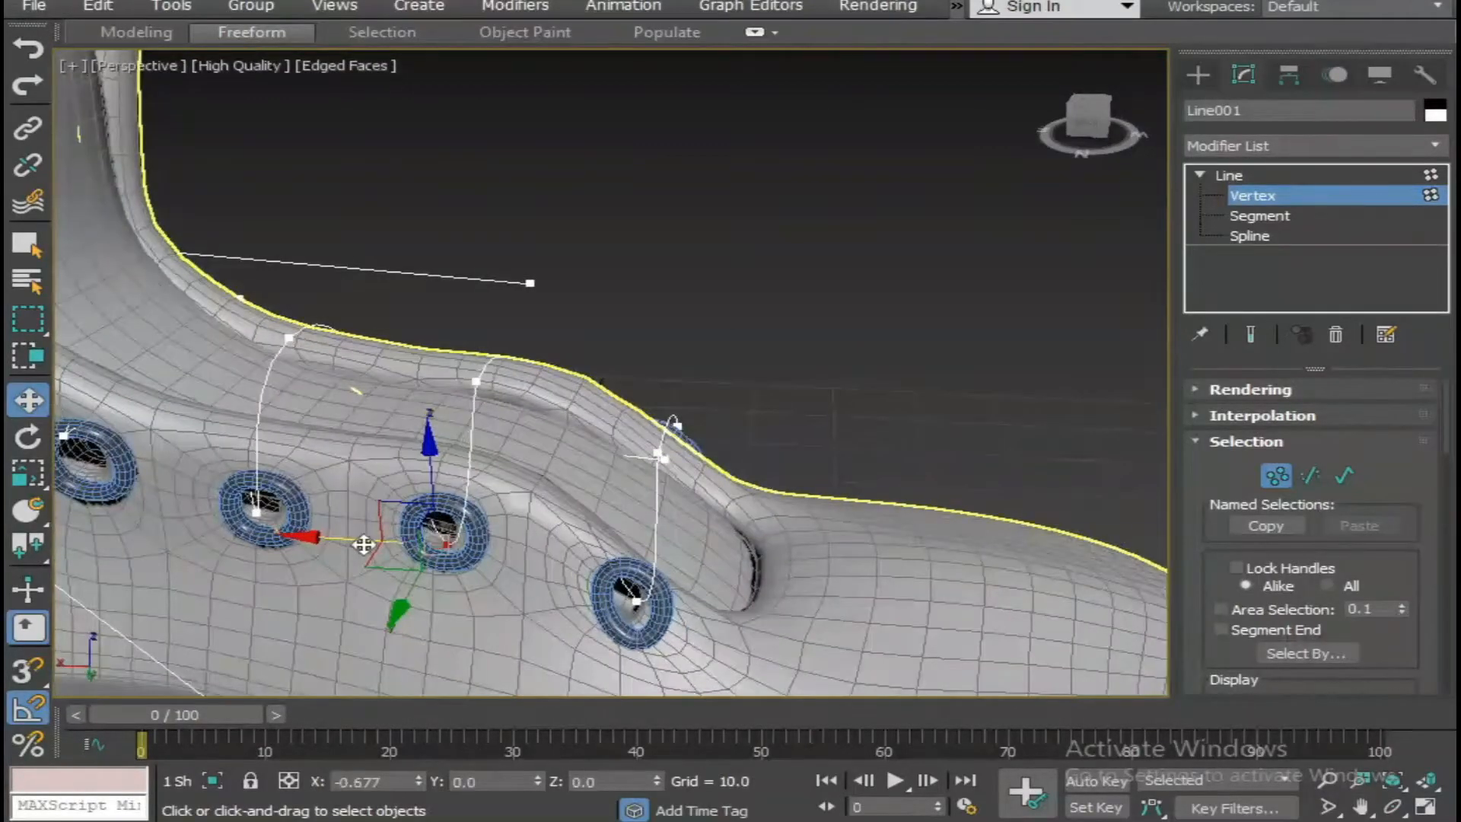
pyautogui.click(636, 602)
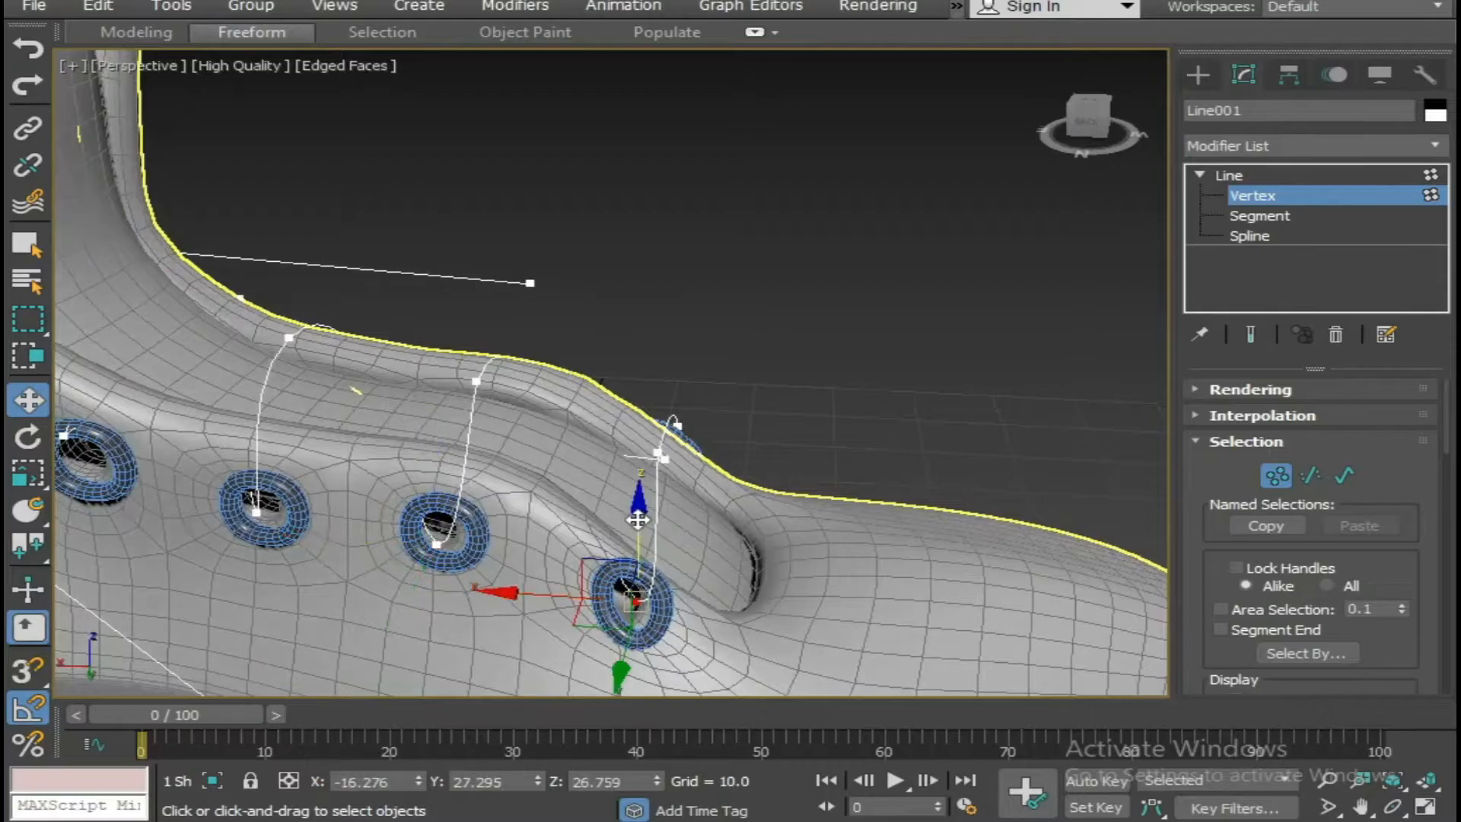
pyautogui.keyDown('alt'); pyautogui.moveTo(636, 597); pyautogui.dragTo(704, 519, button='middle'); pyautogui.keyUp('alt')
# Shift the first lace's middle vertex along Y to about 12.3.
pyautogui.click(770, 513)
pyautogui.moveTo(696, 516); pyautogui.dragTo(665, 513)
pyautogui.moveTo(559, 465); pyautogui.dragTo(508, 444)
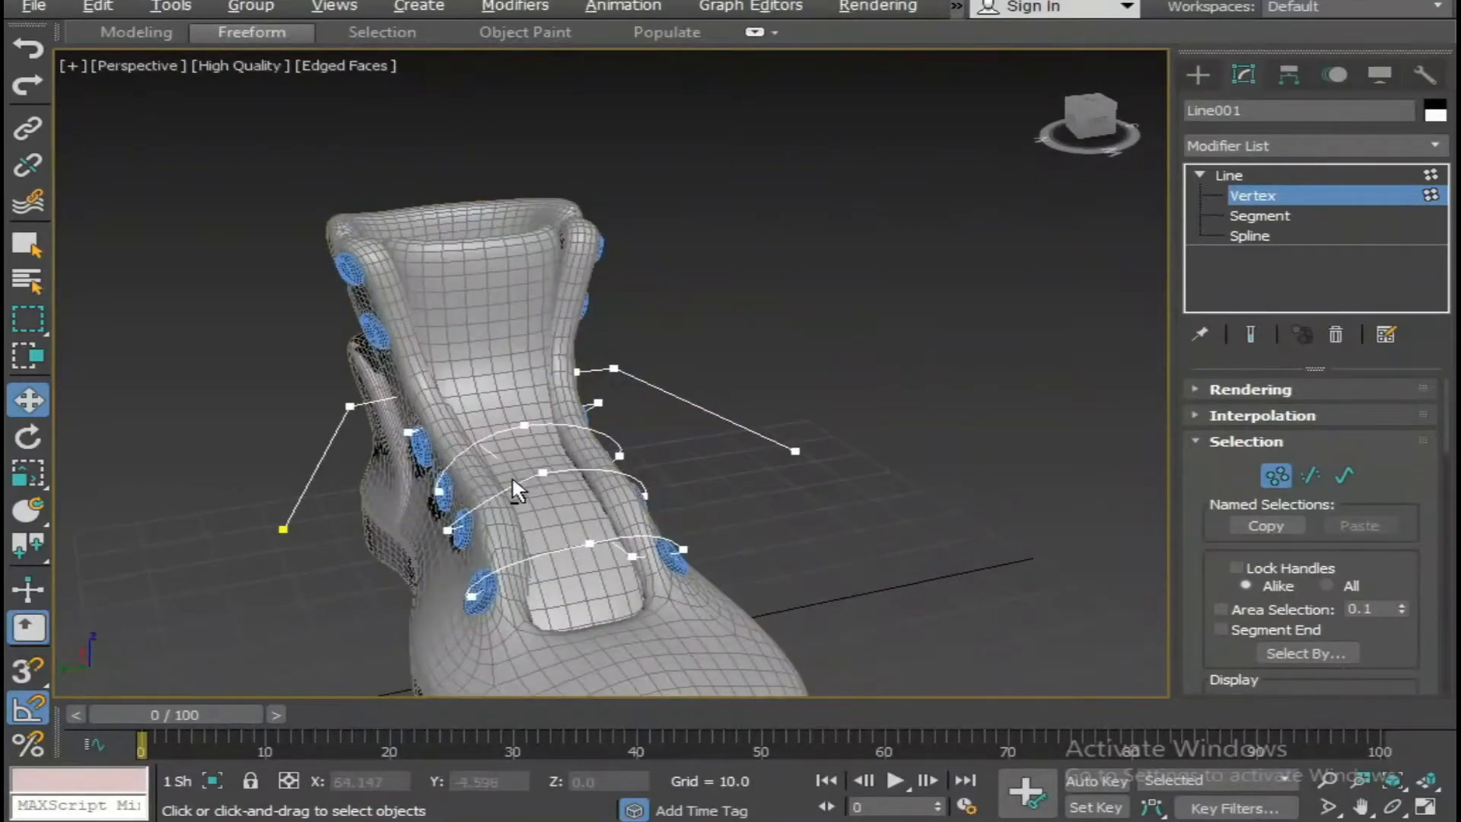
# Shift the third lace's opposite end vertex along Y toward its eyelet.
pyautogui.keyDown('alt'); pyautogui.moveTo(512, 480); pyautogui.dragTo(694, 544, button='middle'); pyautogui.keyUp('alt')
pyautogui.click(751, 538)
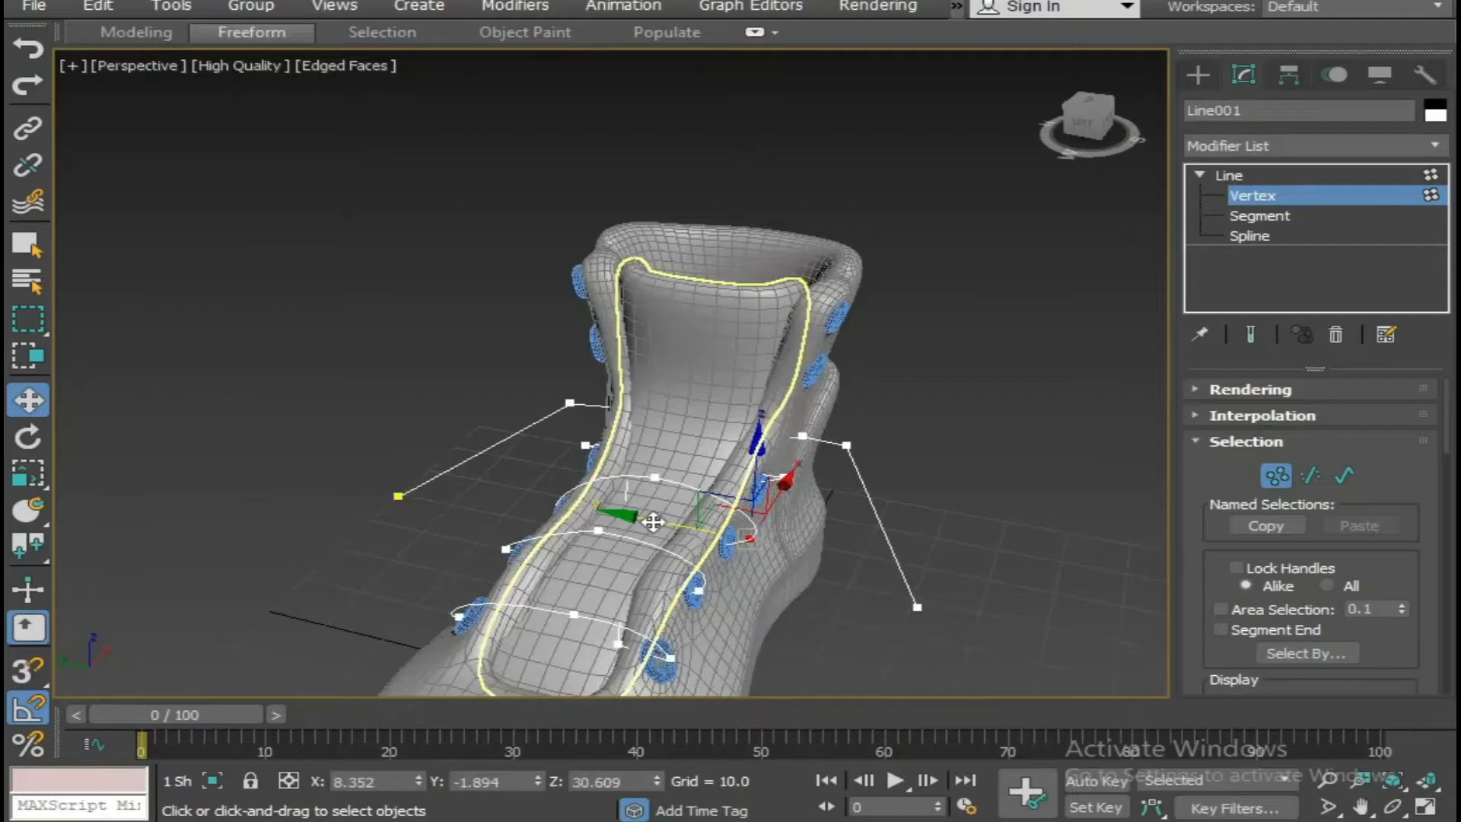
pyautogui.moveTo(644, 527); pyautogui.dragTo(634, 525)
pyautogui.click(951, 493)
pyautogui.keyDown('alt'); pyautogui.moveTo(951, 495); pyautogui.dragTo(632, 581, button='middle'); pyautogui.keyUp('alt')
pyautogui.scroll(3, 800, 559)
pyautogui.scroll(-2, 633, 581)
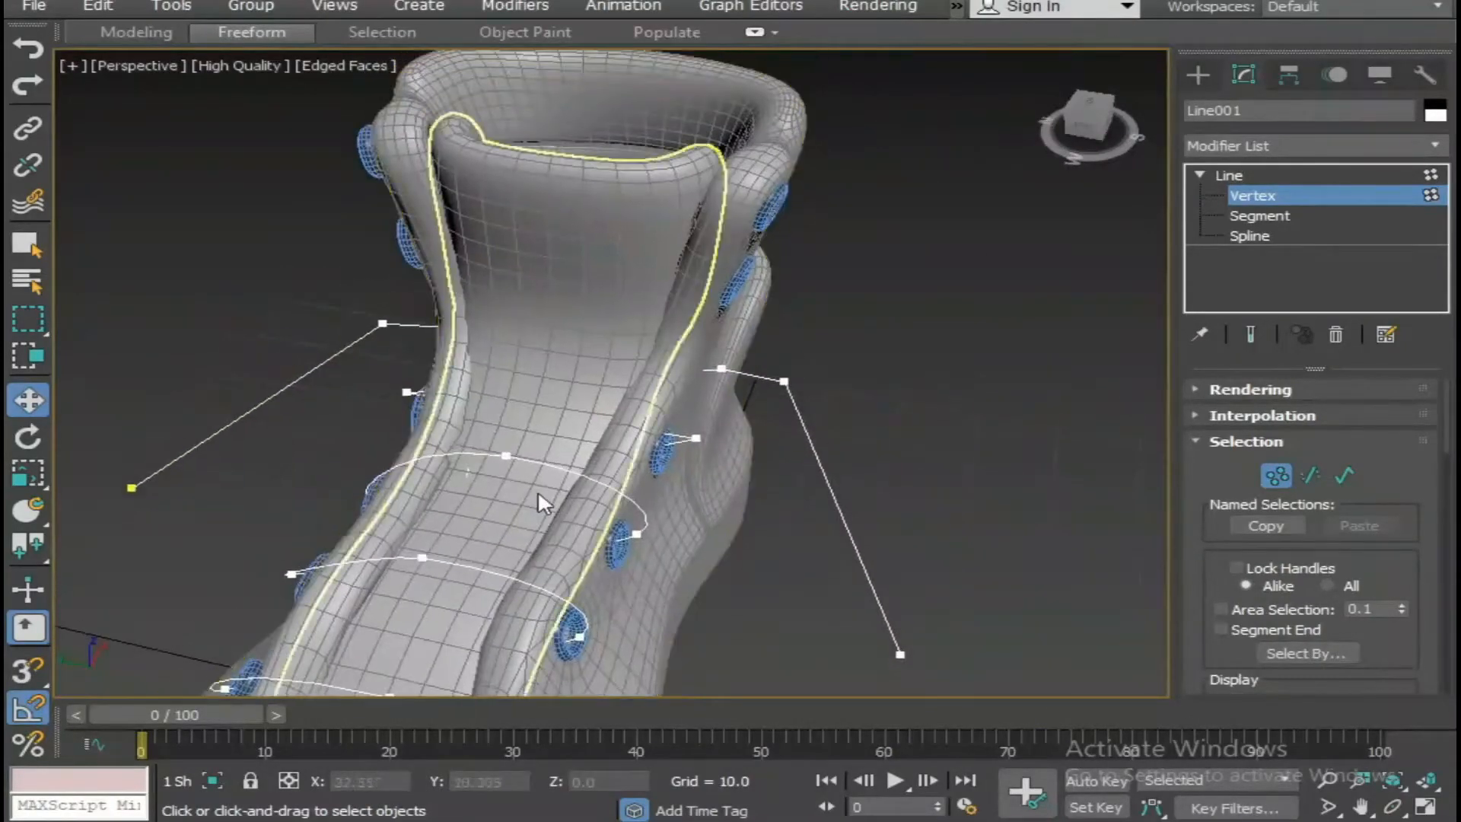
# Convert the fourth lace's end vertex at Y of about -3.2 to Smooth.
pyautogui.keyDown('alt'); pyautogui.moveTo(541, 499); pyautogui.dragTo(689, 481, button='middle'); pyautogui.keyUp('alt')
pyautogui.click(695, 480)
pyautogui.rightClick(689, 472)
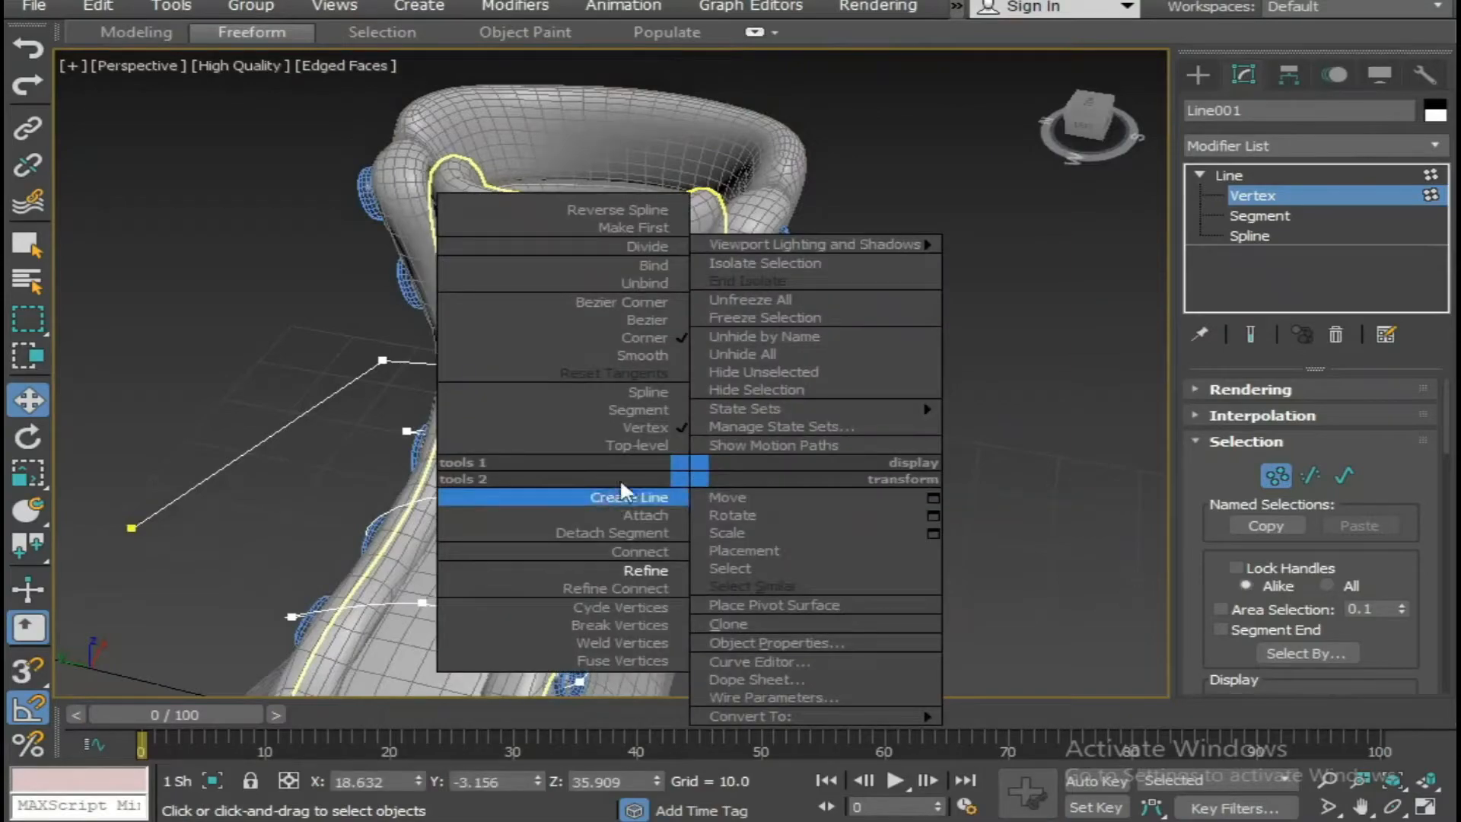
pyautogui.click(660, 354)
# In wireframe display, insert a vertex with Refine near the middle of the fourth lace segment and raise it above the tongue.
pyautogui.press('F3')
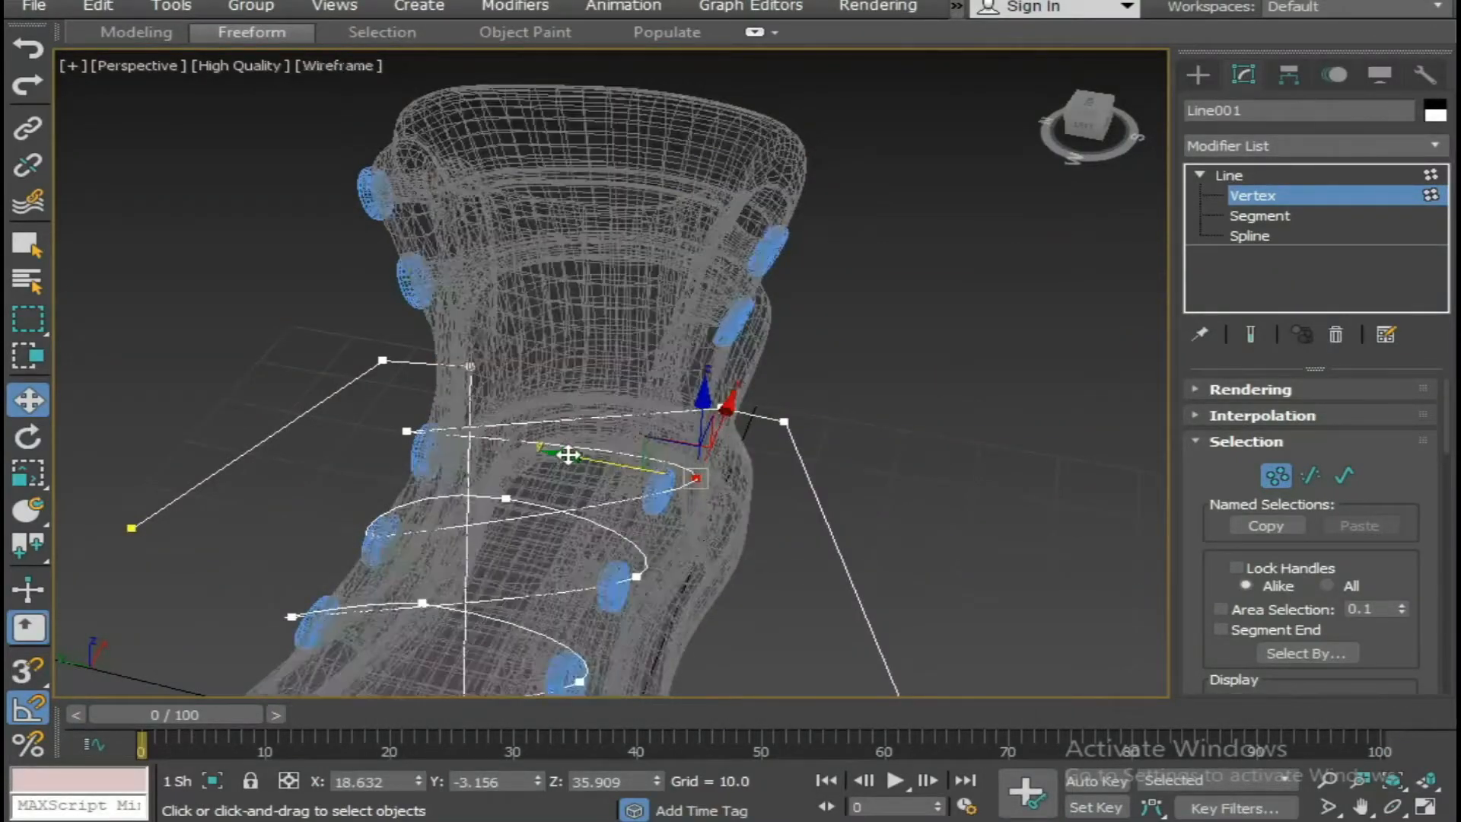
pyautogui.rightClick(756, 424)
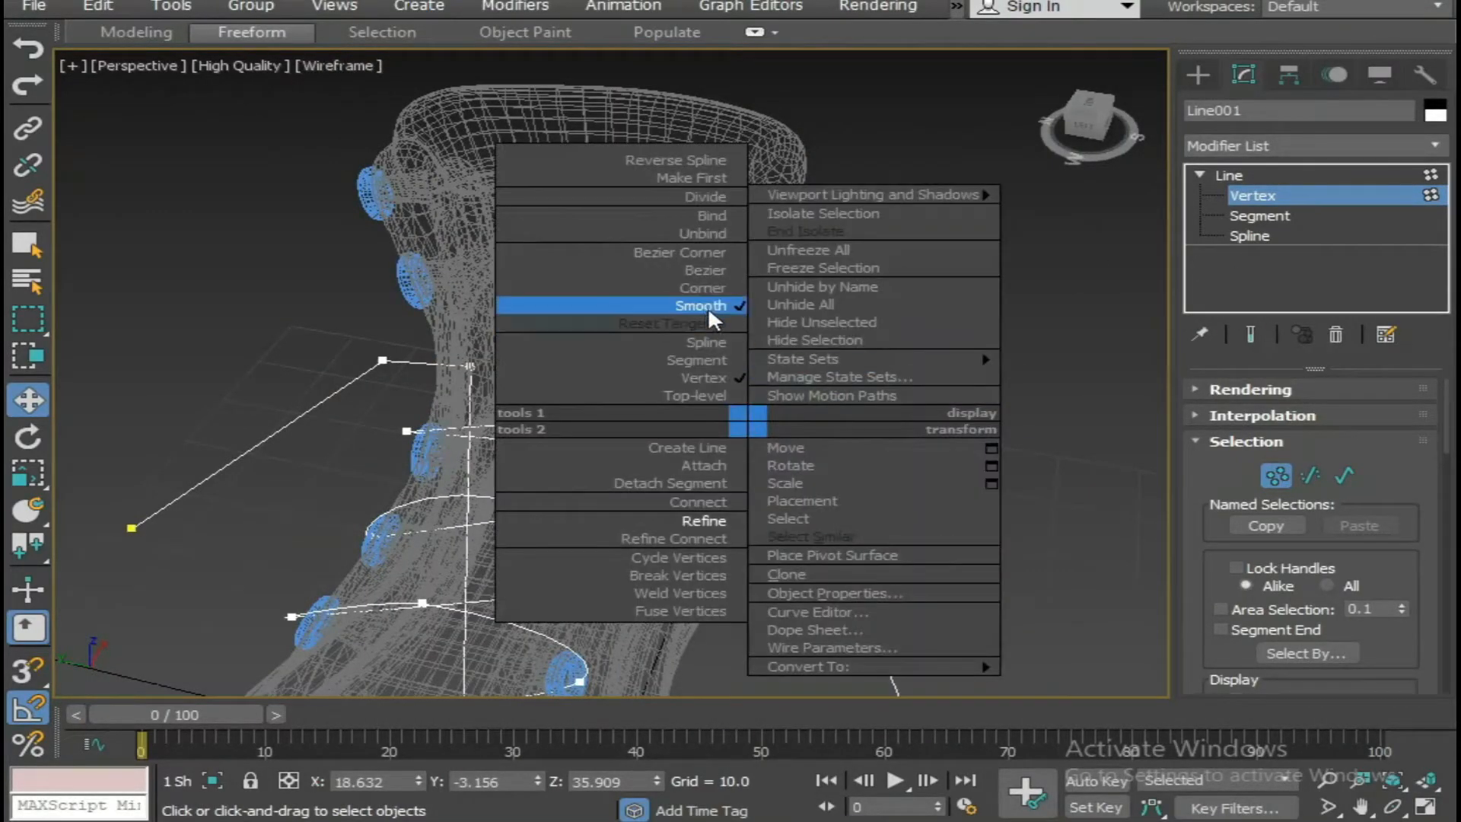
pyautogui.click(659, 503)
pyautogui.press('w')
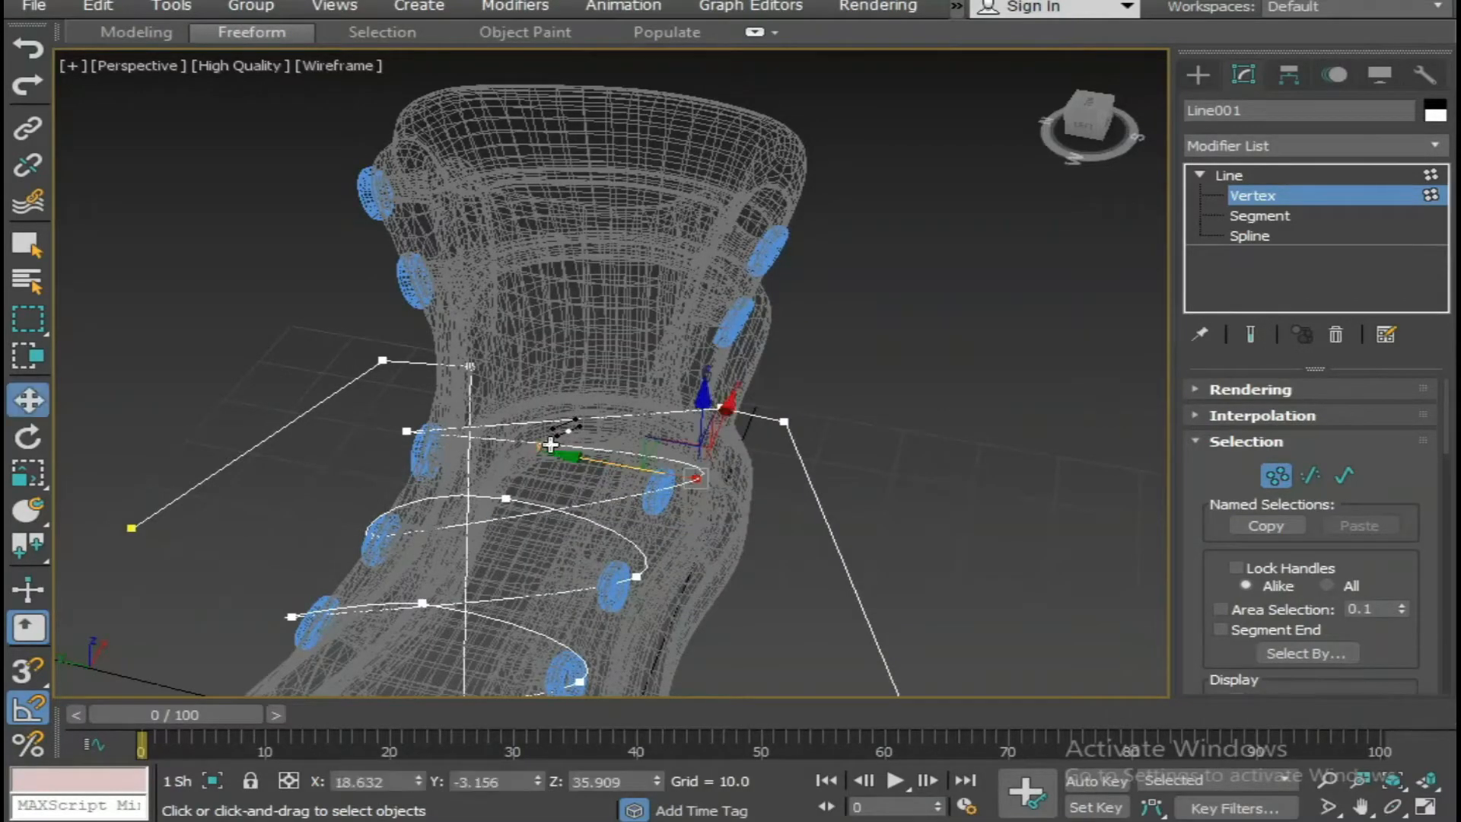
pyautogui.click(952, 326)
pyautogui.click(549, 444)
pyautogui.moveTo(545, 384); pyautogui.dragTo(535, 345)
# Convert the fourth lace's far end vertex to Smooth and lower it to a Z of about 32.9 in shaded display.
pyautogui.click(407, 431)
pyautogui.rightClick(403, 426)
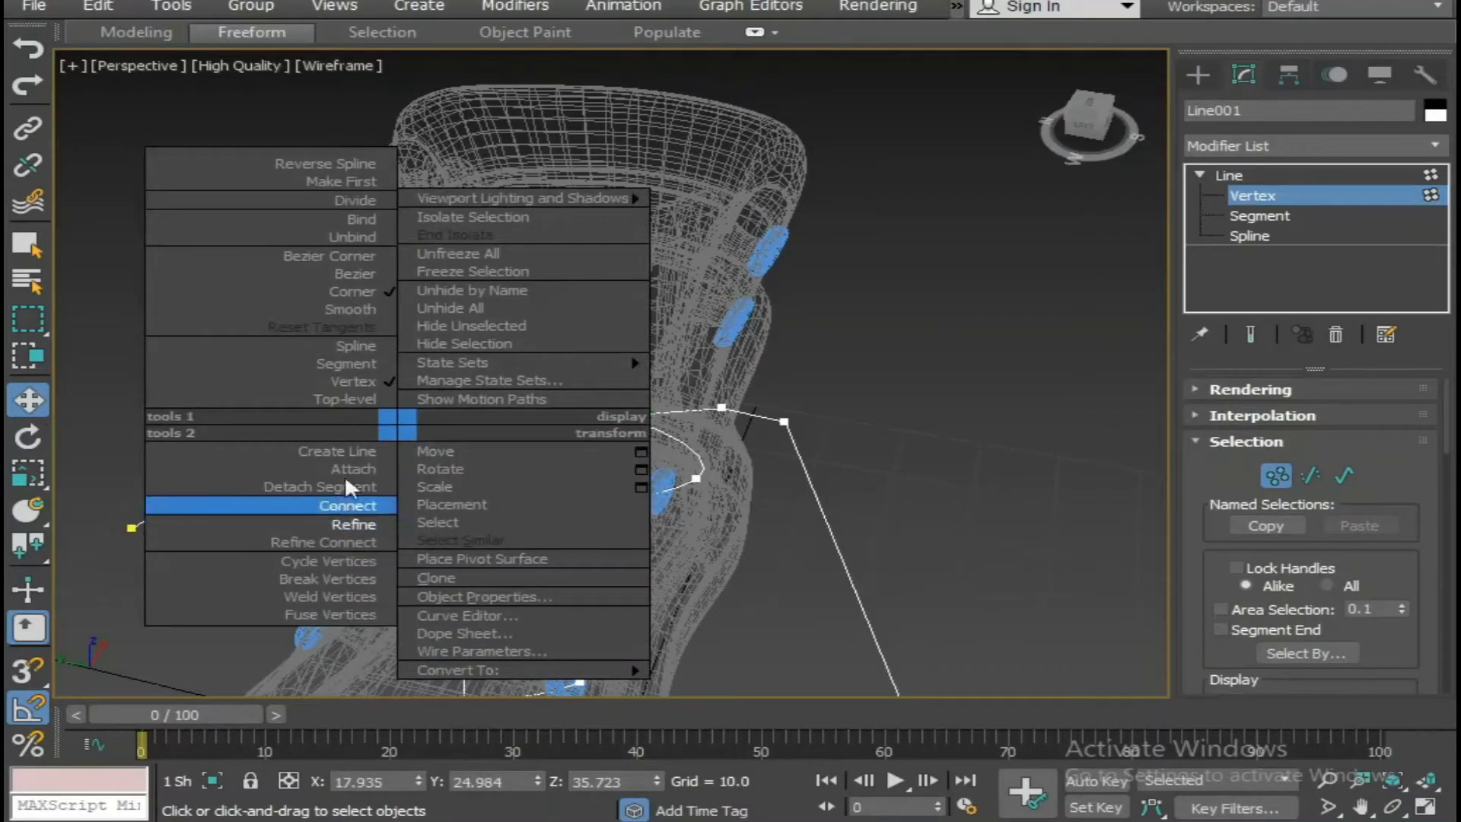
pyautogui.click(357, 312)
pyautogui.keyDown('alt'); pyautogui.moveTo(437, 449); pyautogui.dragTo(498, 544, button='middle'); pyautogui.keyUp('alt')
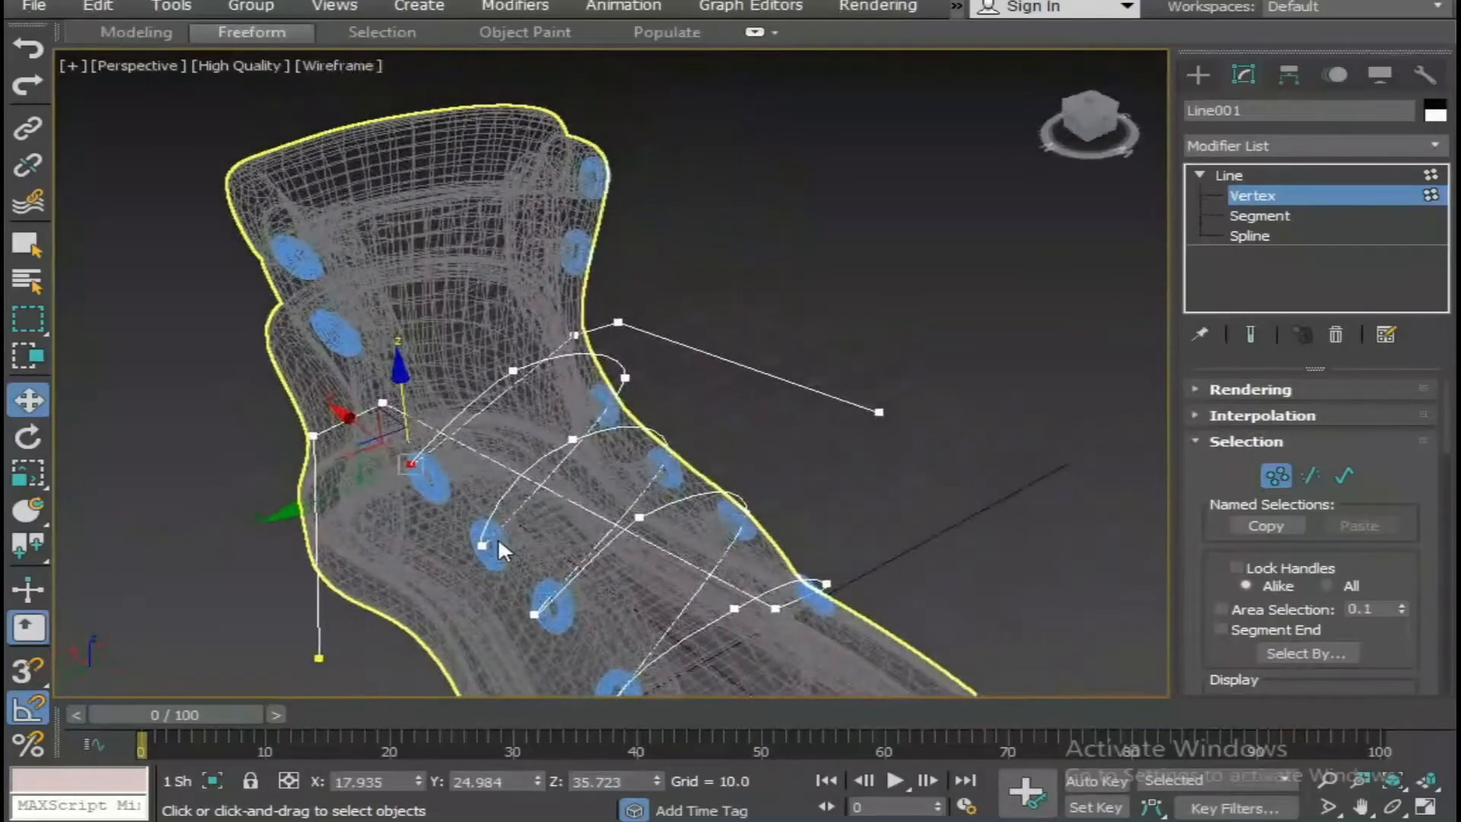
pyautogui.press('F3')
pyautogui.keyDown('alt'); pyautogui.moveTo(543, 481); pyautogui.dragTo(562, 509, button='middle'); pyautogui.keyUp('alt')
pyautogui.scroll(5, 451, 480)
pyautogui.keyDown('alt'); pyautogui.moveTo(427, 464); pyautogui.dragTo(395, 423, button='middle'); pyautogui.keyUp('alt')
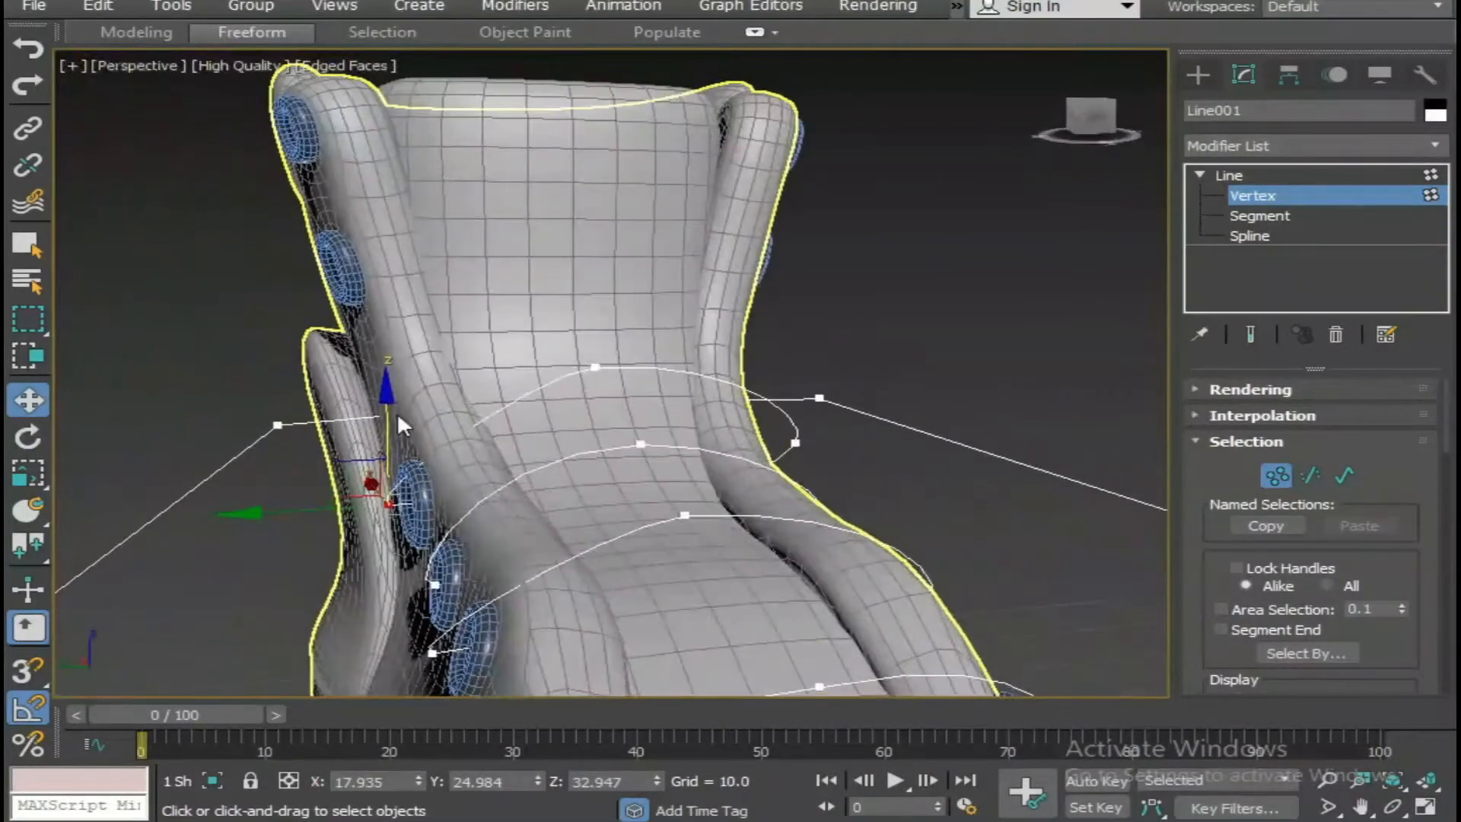
# Adjust the tangent handle of the fourth lace's middle vertex so the curve wraps around the boot's far edge.
pyautogui.click(595, 370)
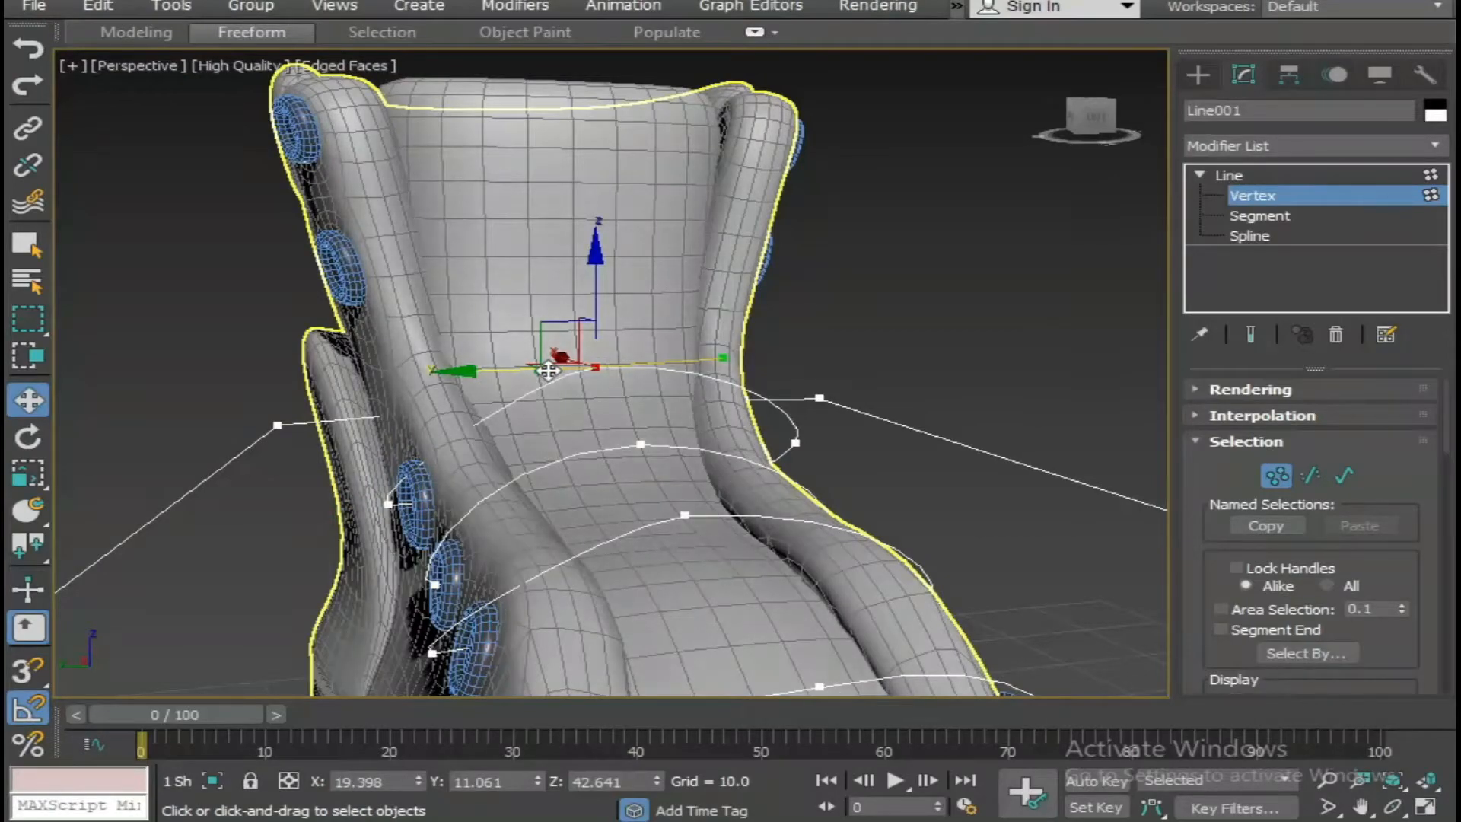
pyautogui.moveTo(404, 357); pyautogui.dragTo(411, 360)
pyautogui.keyDown('alt'); pyautogui.moveTo(442, 394); pyautogui.dragTo(578, 480, button='middle'); pyautogui.keyUp('alt')
pyautogui.click(659, 496)
pyautogui.keyDown('alt'); pyautogui.moveTo(609, 431); pyautogui.dragTo(619, 411, button='middle'); pyautogui.keyUp('alt')
pyautogui.click(553, 396)
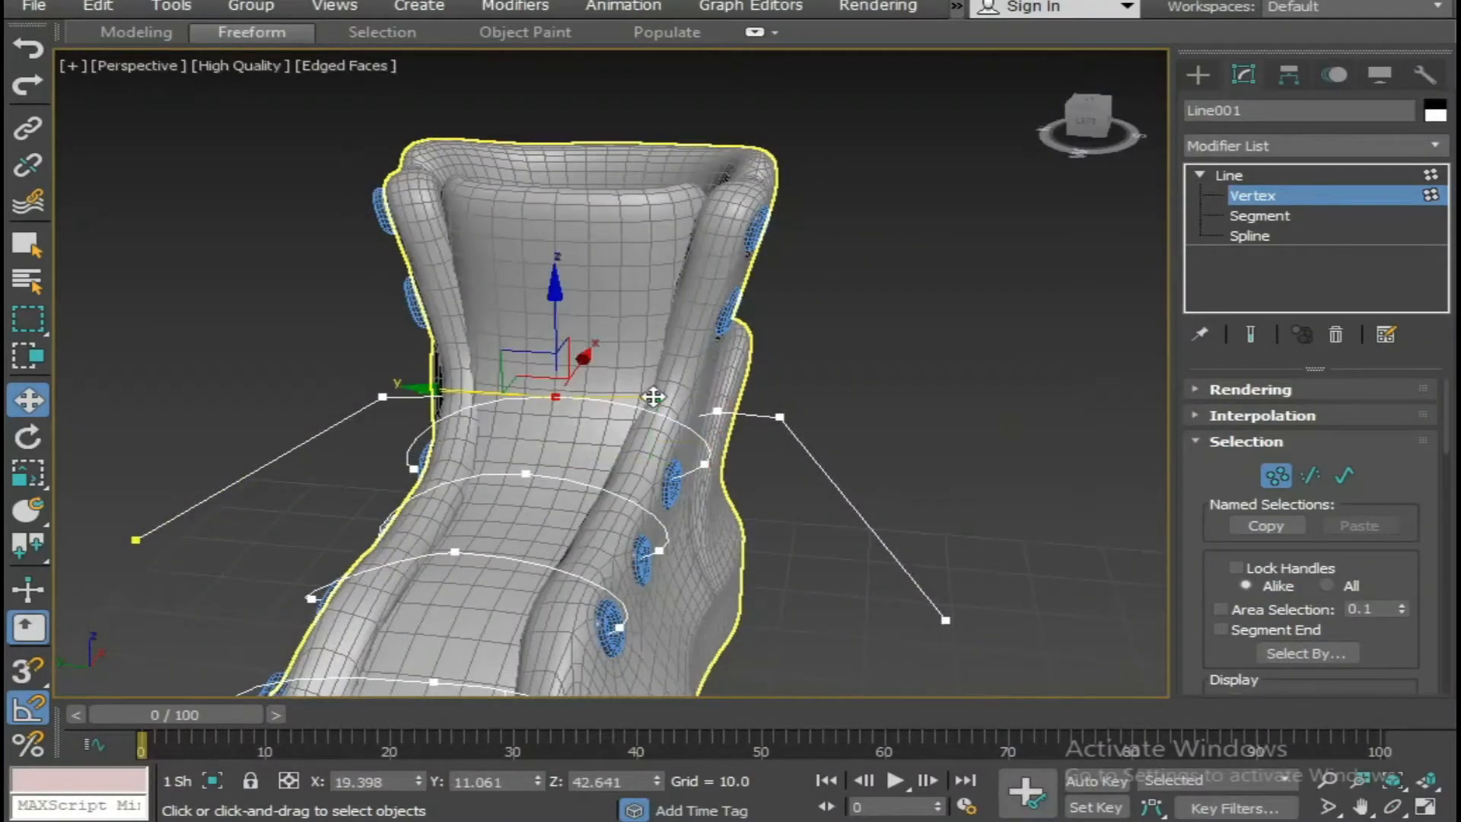
# Move the fourth lace's near end vertex inward along Y and lower it to its eyelet.
pyautogui.click(691, 462)
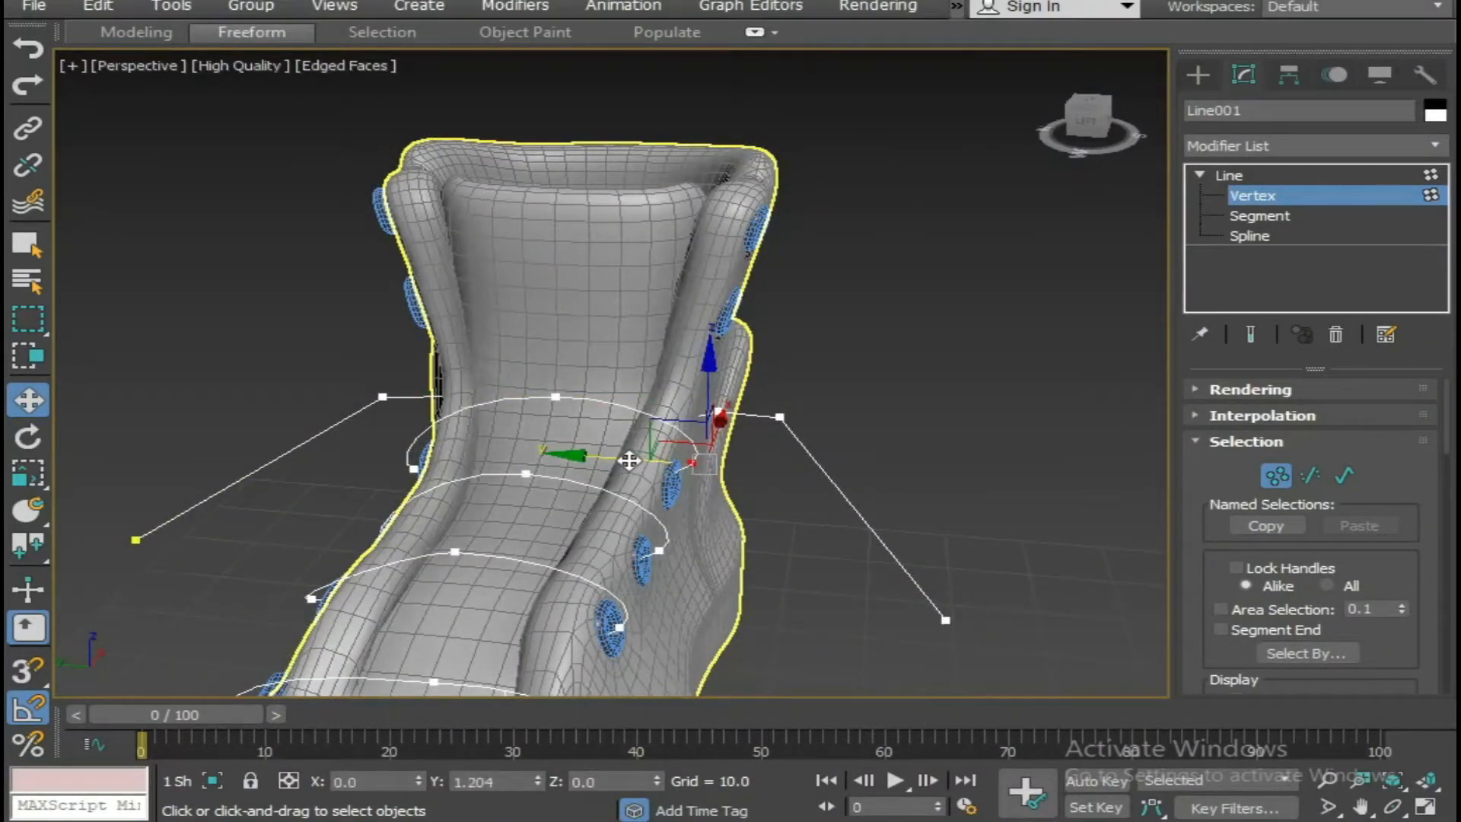
pyautogui.click(700, 408)
pyautogui.moveTo(700, 426); pyautogui.dragTo(700, 426)
# Lengthen the near tangent handle of the fourth lace's middle vertex to round the curve over the boot's edge.
pyautogui.click(555, 396)
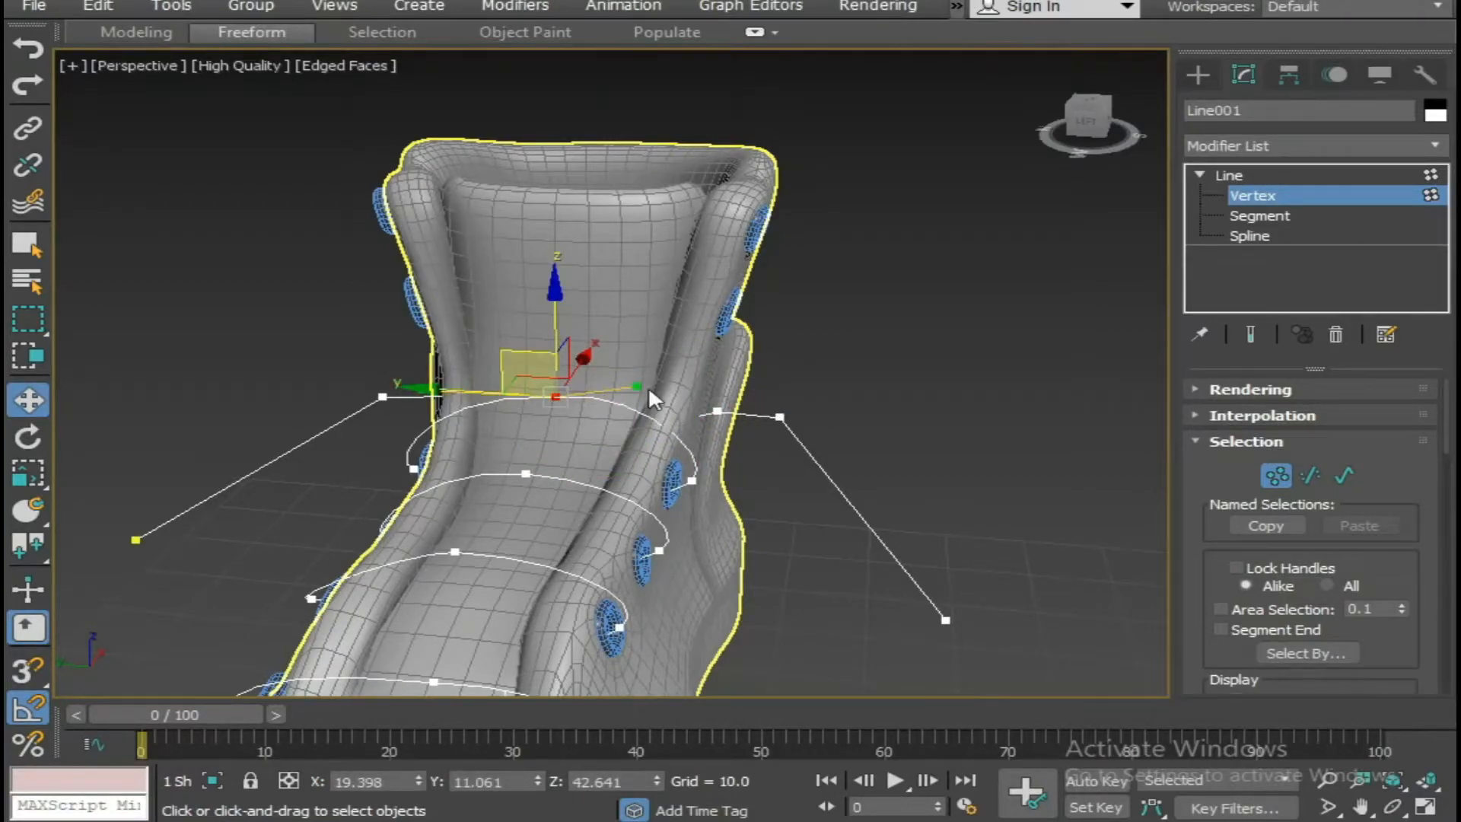
pyautogui.moveTo(639, 387); pyautogui.dragTo(694, 396)
pyautogui.click(836, 450)
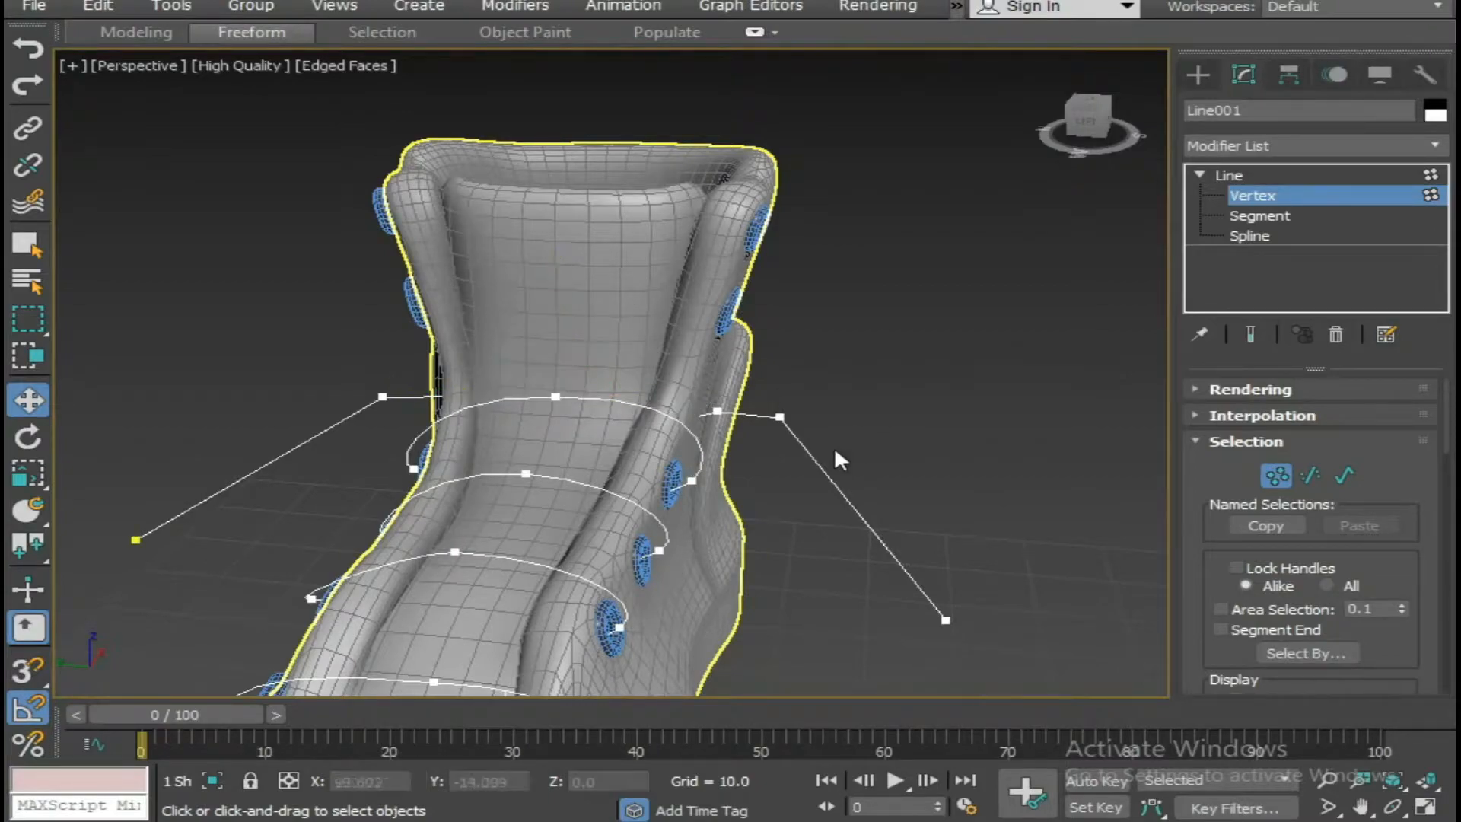
# Delete the surplus vertex near the lace spline's free end and raise the end vertex to the fifth eyelet at Z of about 50.2.
pyautogui.keyDown('alt'); pyautogui.moveTo(835, 451); pyautogui.dragTo(489, 625, button='middle'); pyautogui.keyUp('alt')
pyautogui.moveTo(483, 610); pyautogui.dragTo(586, 554)
pyautogui.press('Delete')
pyautogui.keyDown('alt'); pyautogui.moveTo(586, 554); pyautogui.dragTo(518, 495, button='middle'); pyautogui.keyUp('alt')
pyautogui.click(482, 363)
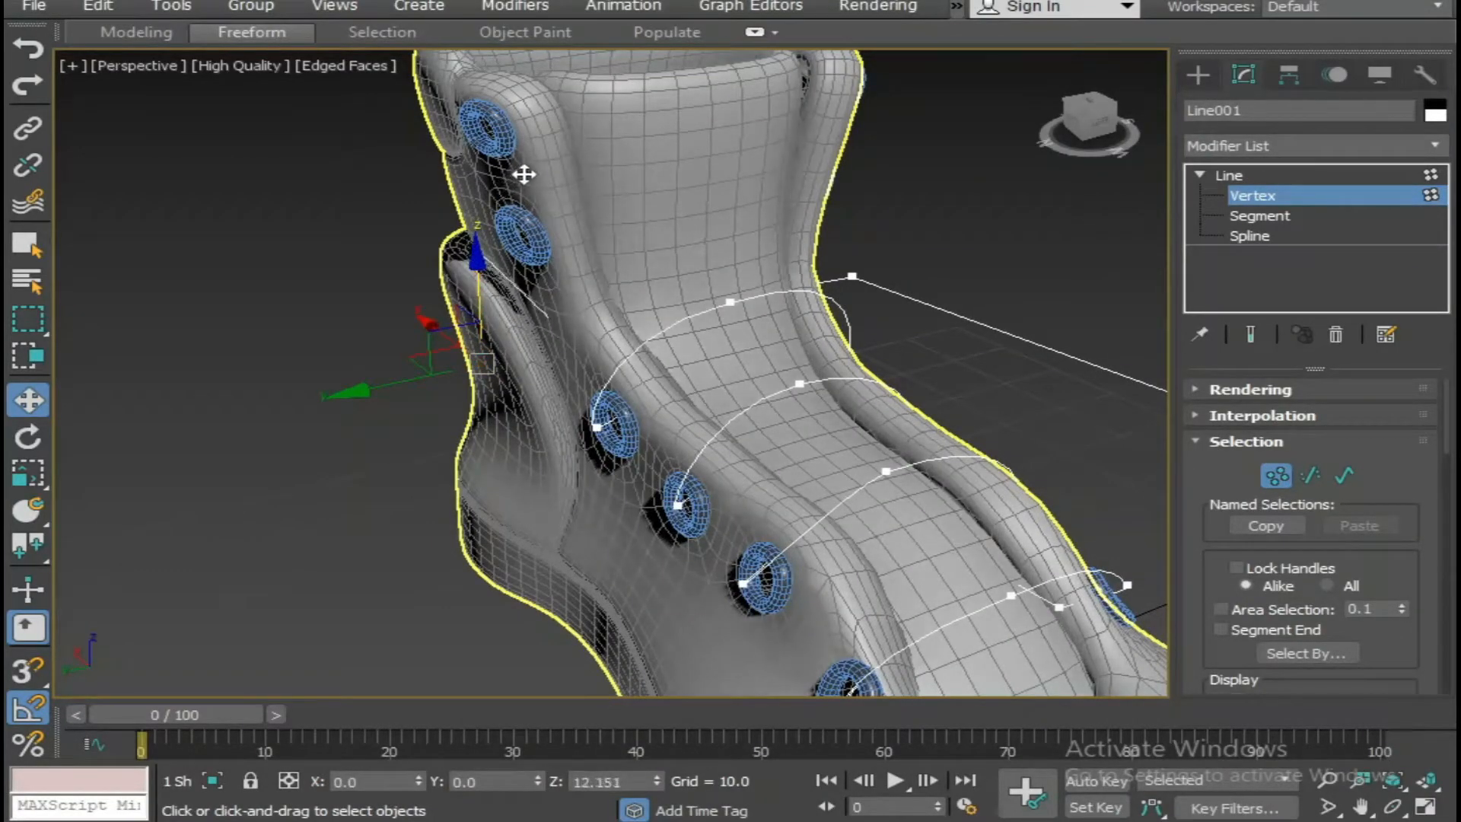
pyautogui.moveTo(525, 174); pyautogui.dragTo(537, 174)
pyautogui.moveTo(399, 262); pyautogui.dragTo(402, 262)
# Raise the lace vertex next to the start vertex to a Z of about 51.4 and shift it forward to X 20.3.
pyautogui.scroll(-3, 498, 444)
pyautogui.moveTo(559, 427)
pyautogui.keyDown('alt'); pyautogui.mouseDown(button='middle')
pyautogui.moveTo(498, 445)
pyautogui.moveTo(556, 435)
pyautogui.mouseUp(button='middle'); pyautogui.keyUp('alt')
pyautogui.scroll(1, 543, 449)
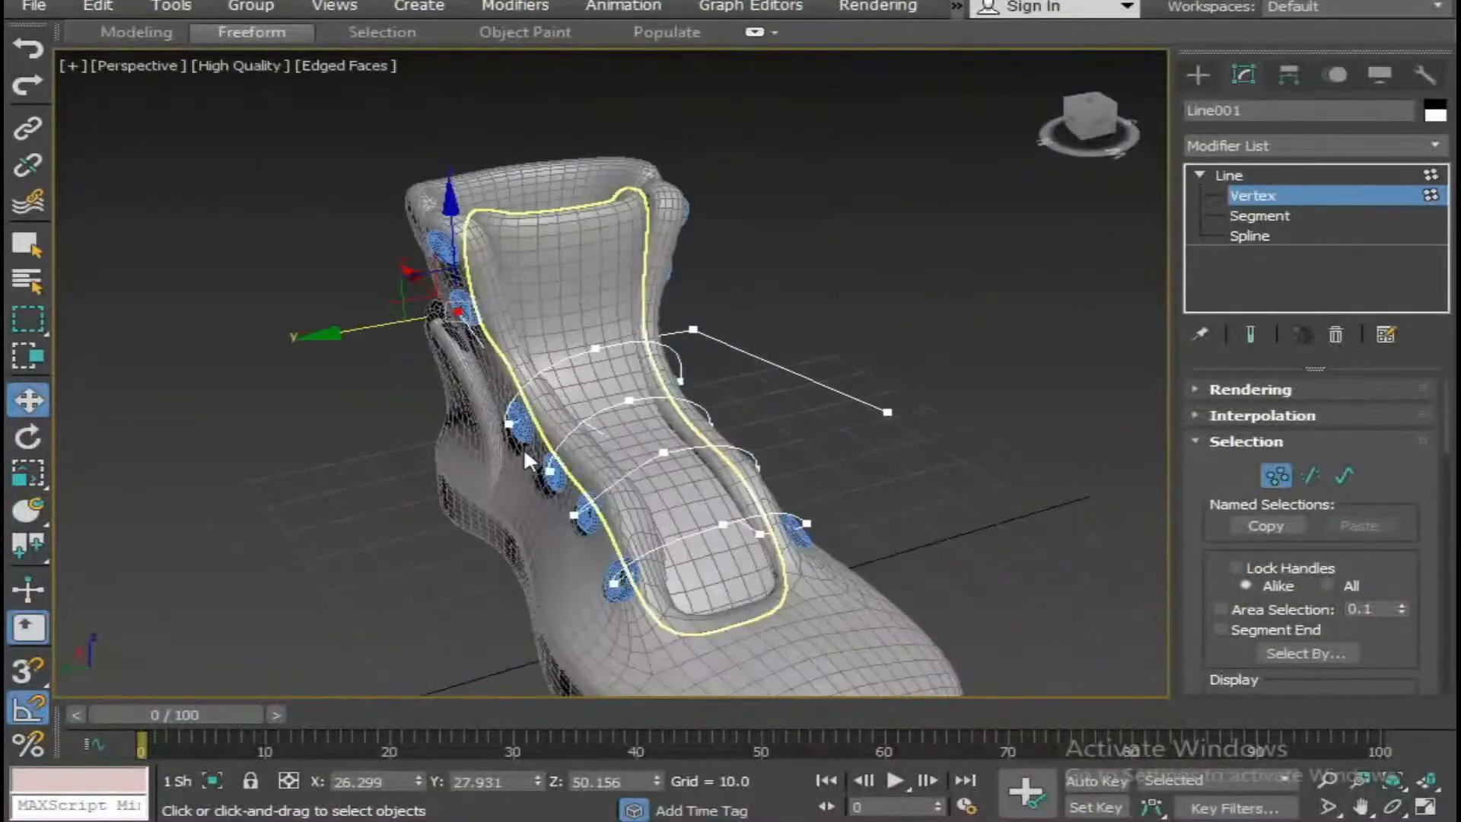
pyautogui.press('F3')
pyautogui.moveTo(499, 365); pyautogui.dragTo(519, 231)
pyautogui.press('F3')
pyautogui.keyDown('alt'); pyautogui.moveTo(483, 310); pyautogui.dragTo(624, 347, button='middle'); pyautogui.keyUp('alt')
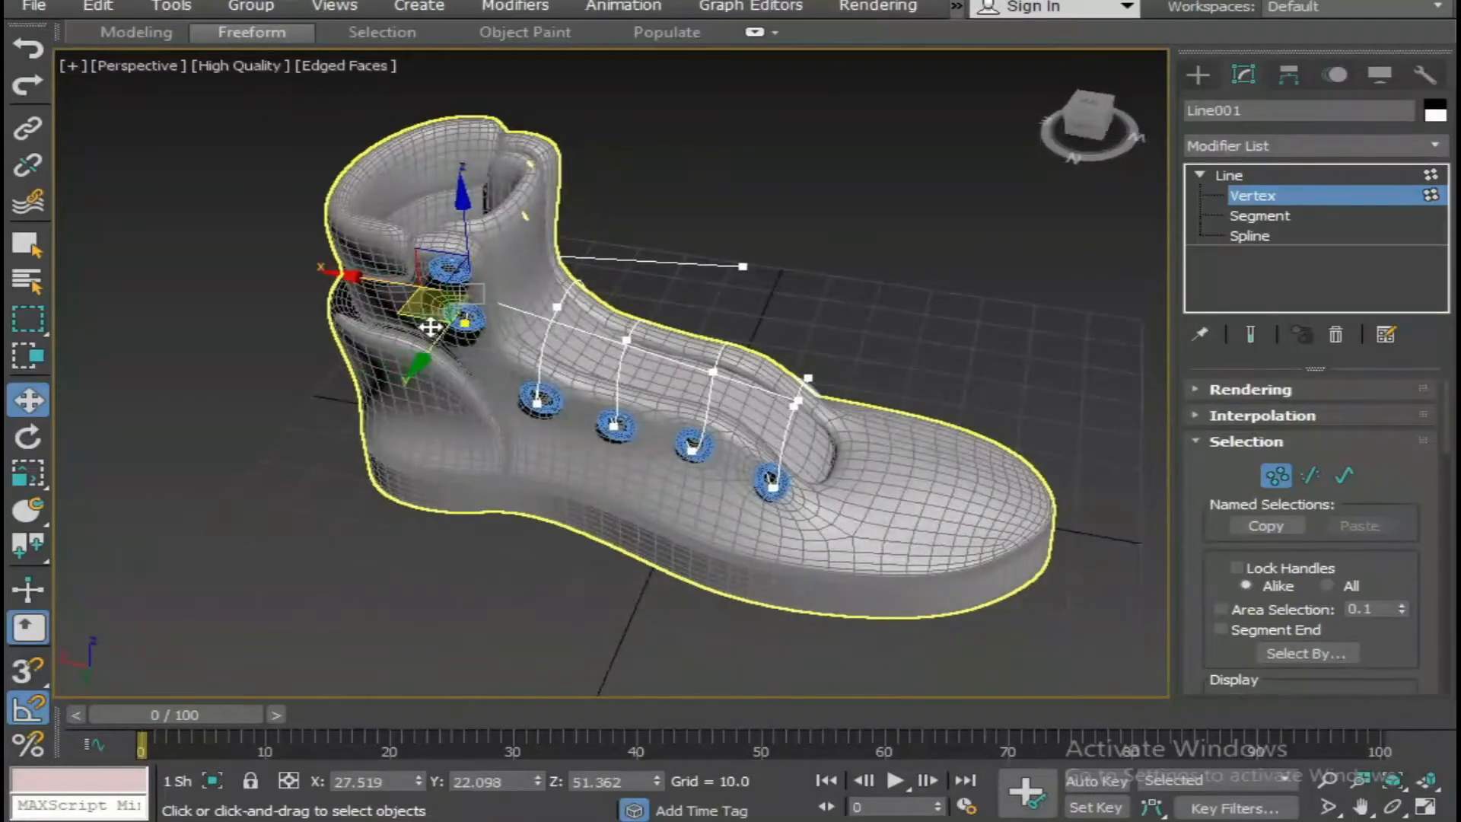
pyautogui.keyDown('alt'); pyautogui.moveTo(434, 294); pyautogui.dragTo(438, 308, button='middle'); pyautogui.keyUp('alt')
# Move that vertex down over the tongue to about Y 13.7 and Z 43.3, and convert it to Smooth.
pyautogui.scroll(8, 434, 313)
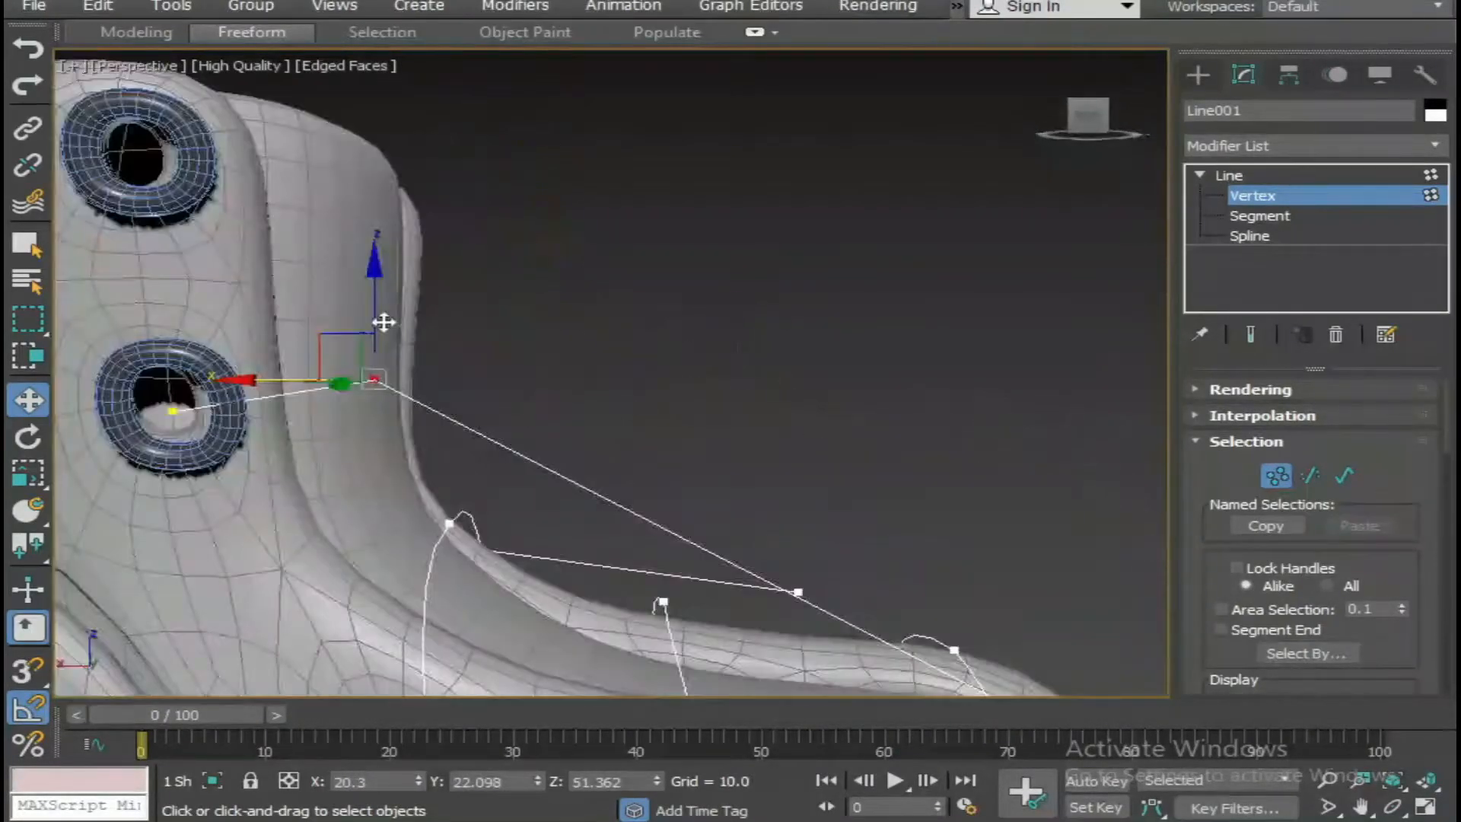
pyautogui.moveTo(374, 335); pyautogui.dragTo(328, 479)
pyautogui.keyDown('alt'); pyautogui.moveTo(327, 480); pyautogui.dragTo(490, 421, button='middle'); pyautogui.keyUp('alt')
pyautogui.keyDown('alt'); pyautogui.moveTo(356, 407); pyautogui.dragTo(581, 388, button='middle'); pyautogui.keyUp('alt')
pyautogui.rightClick(570, 386)
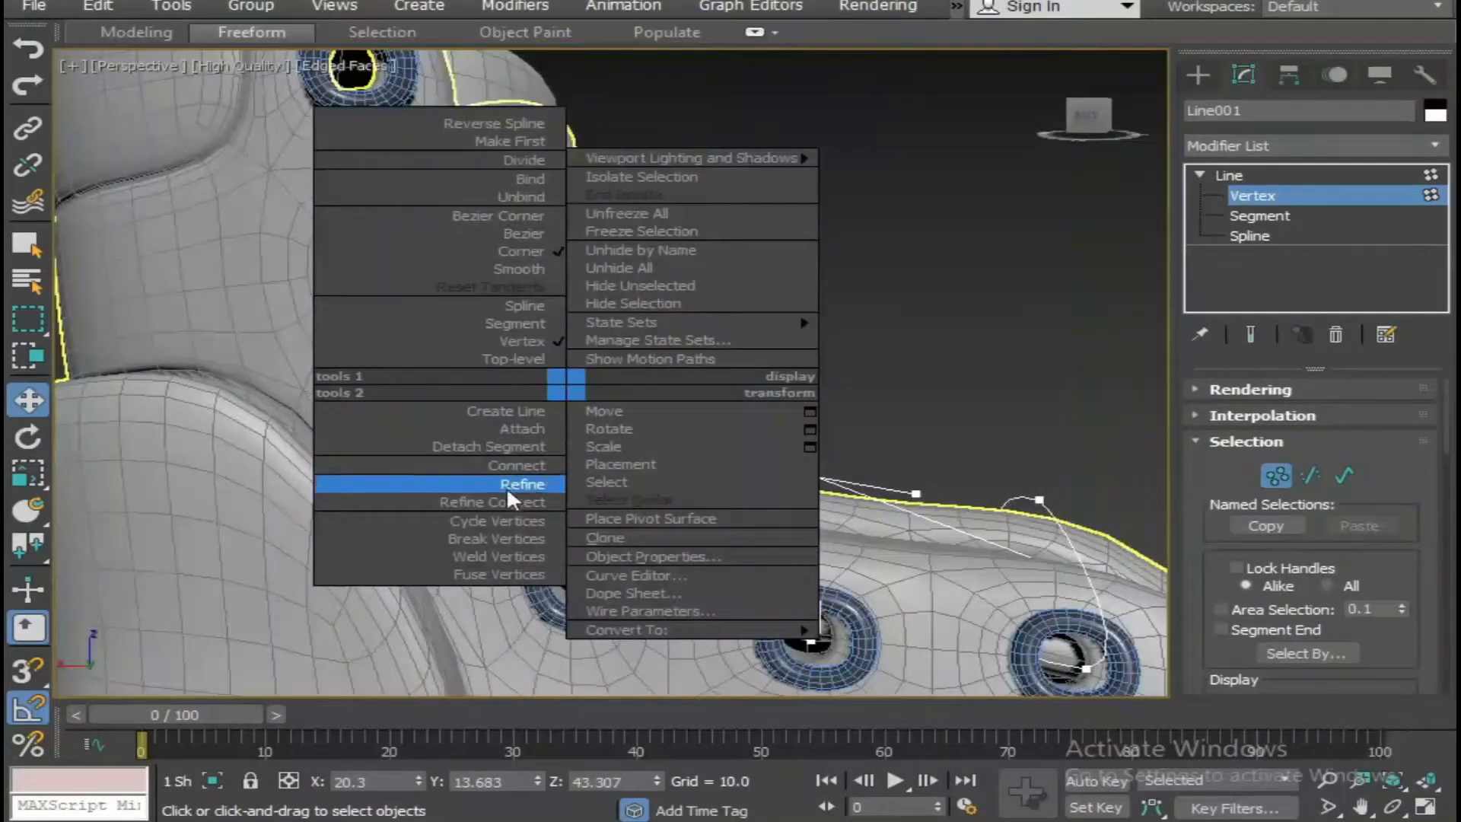
pyautogui.click(494, 271)
# Shift the smoothed tongue vertex along Y to about 20.9, toward the fifth eyelet's side.
pyautogui.keyDown('alt'); pyautogui.moveTo(493, 301); pyautogui.dragTo(305, 354, button='middle'); pyautogui.keyUp('alt')
pyautogui.moveTo(193, 312); pyautogui.dragTo(134, 319)
pyautogui.click(622, 384)
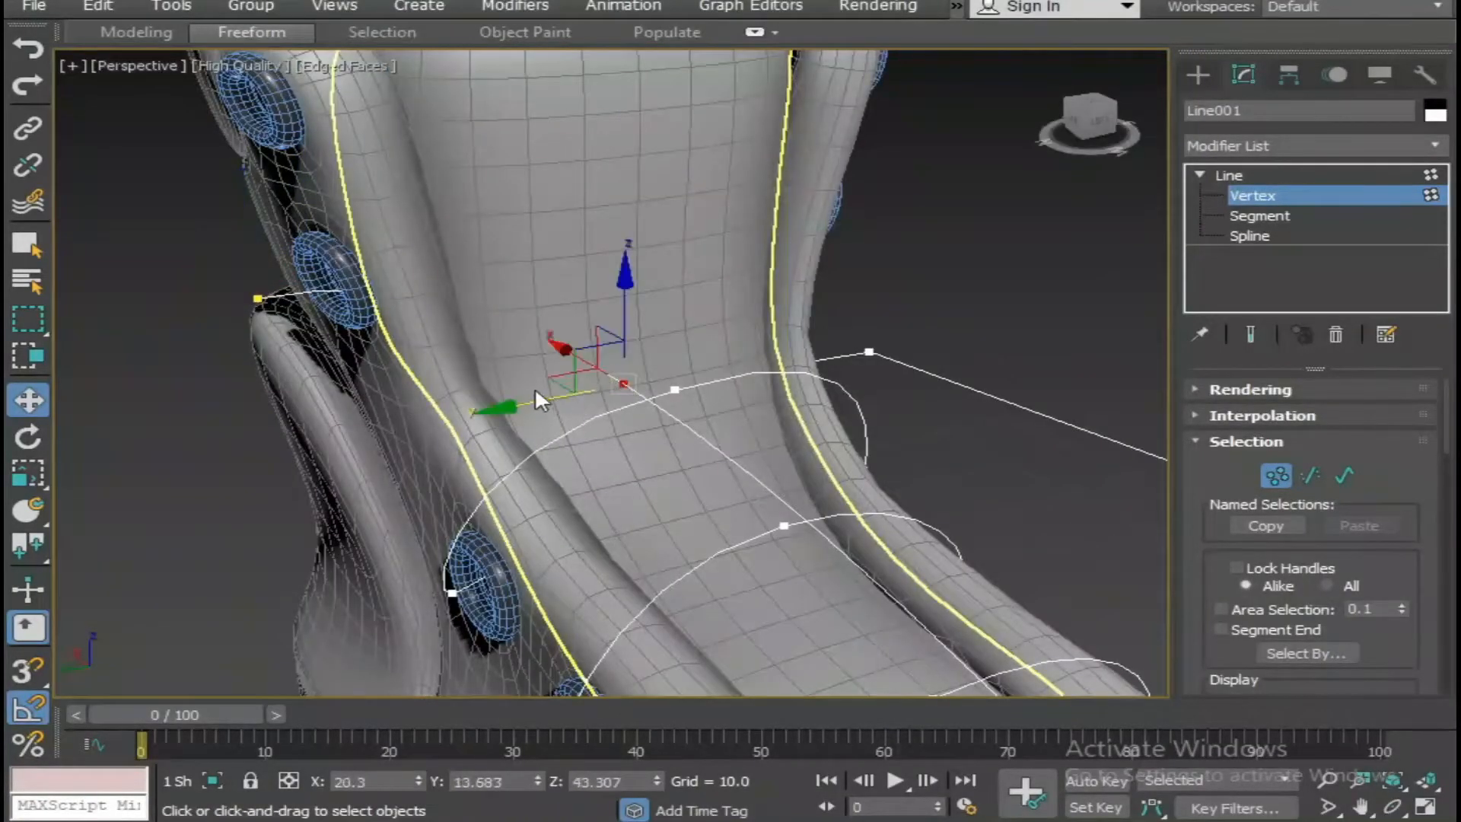
pyautogui.keyDown('alt'); pyautogui.moveTo(385, 460); pyautogui.dragTo(504, 413, button='middle'); pyautogui.keyUp('alt')
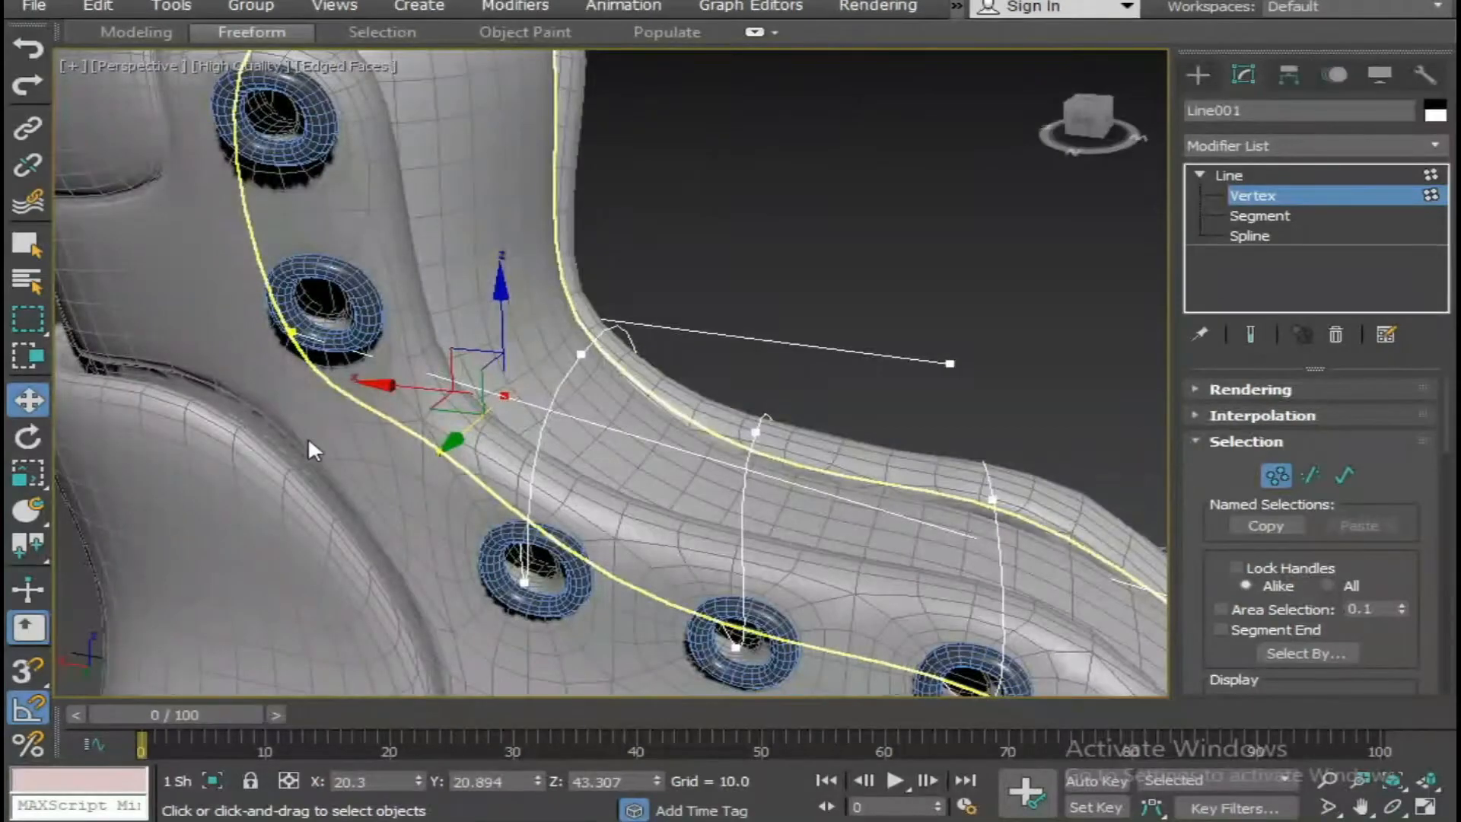
# Insert a vertex with Refine beside the fifth eyelet and place it at about X 26.0, Y 27.0, Z 47.0.
pyautogui.rightClick(339, 342)
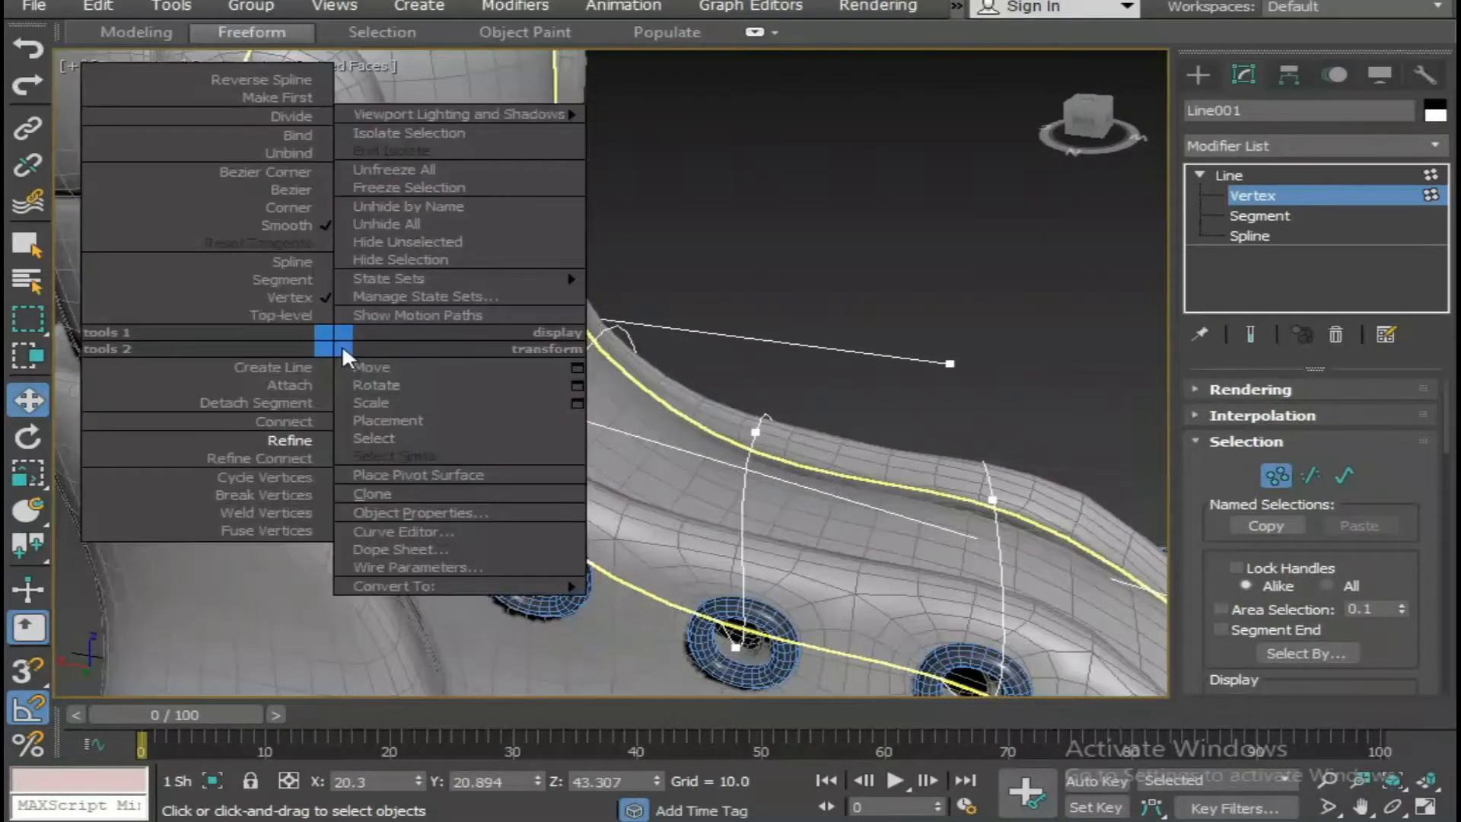
pyautogui.click(280, 438)
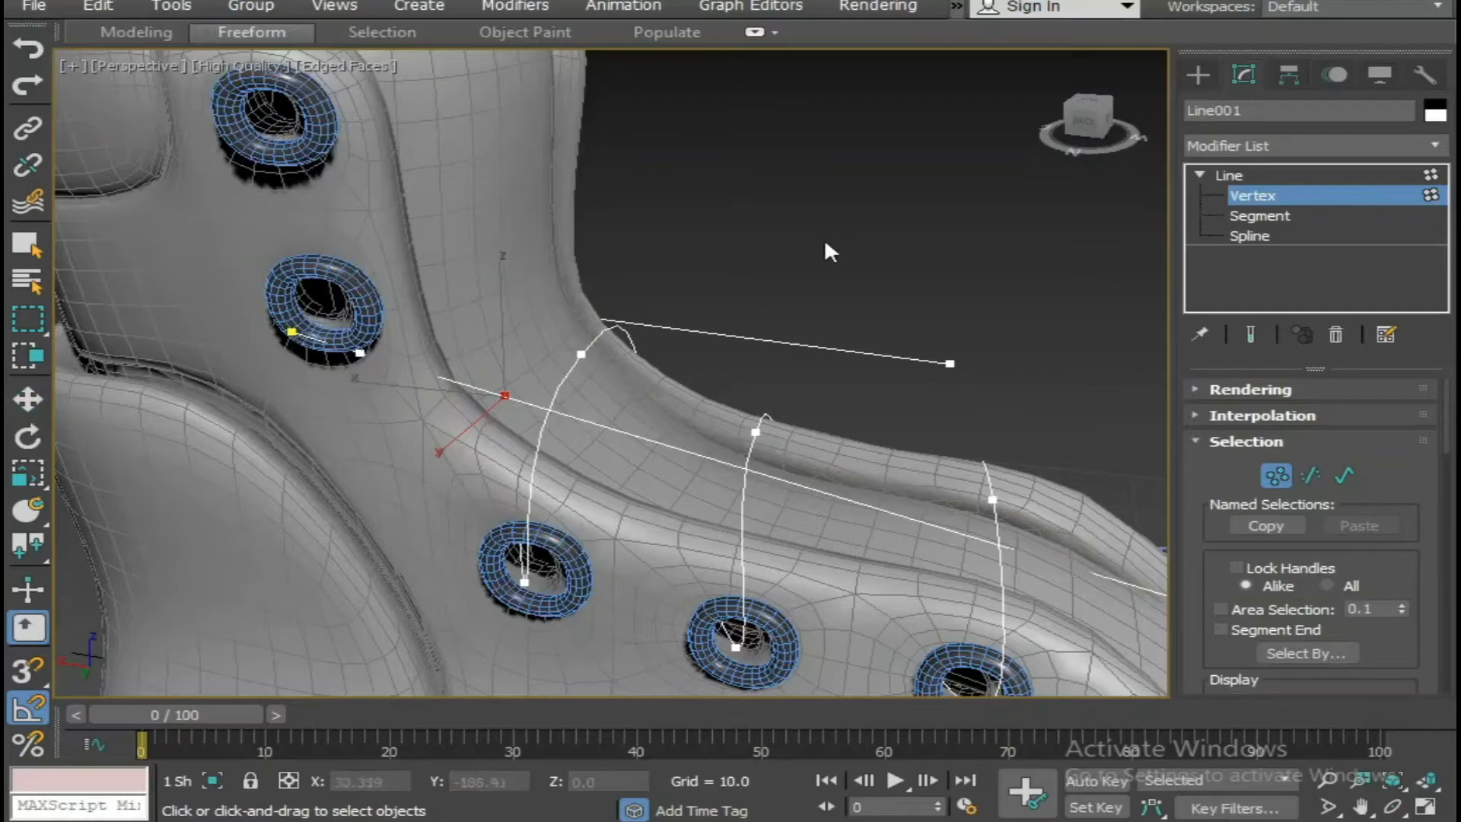
pyautogui.press('w')
pyautogui.keyDown('alt'); pyautogui.moveTo(489, 409); pyautogui.dragTo(374, 442, button='middle'); pyautogui.keyUp('alt')
pyautogui.moveTo(372, 449); pyautogui.dragTo(466, 430)
pyautogui.click(351, 336)
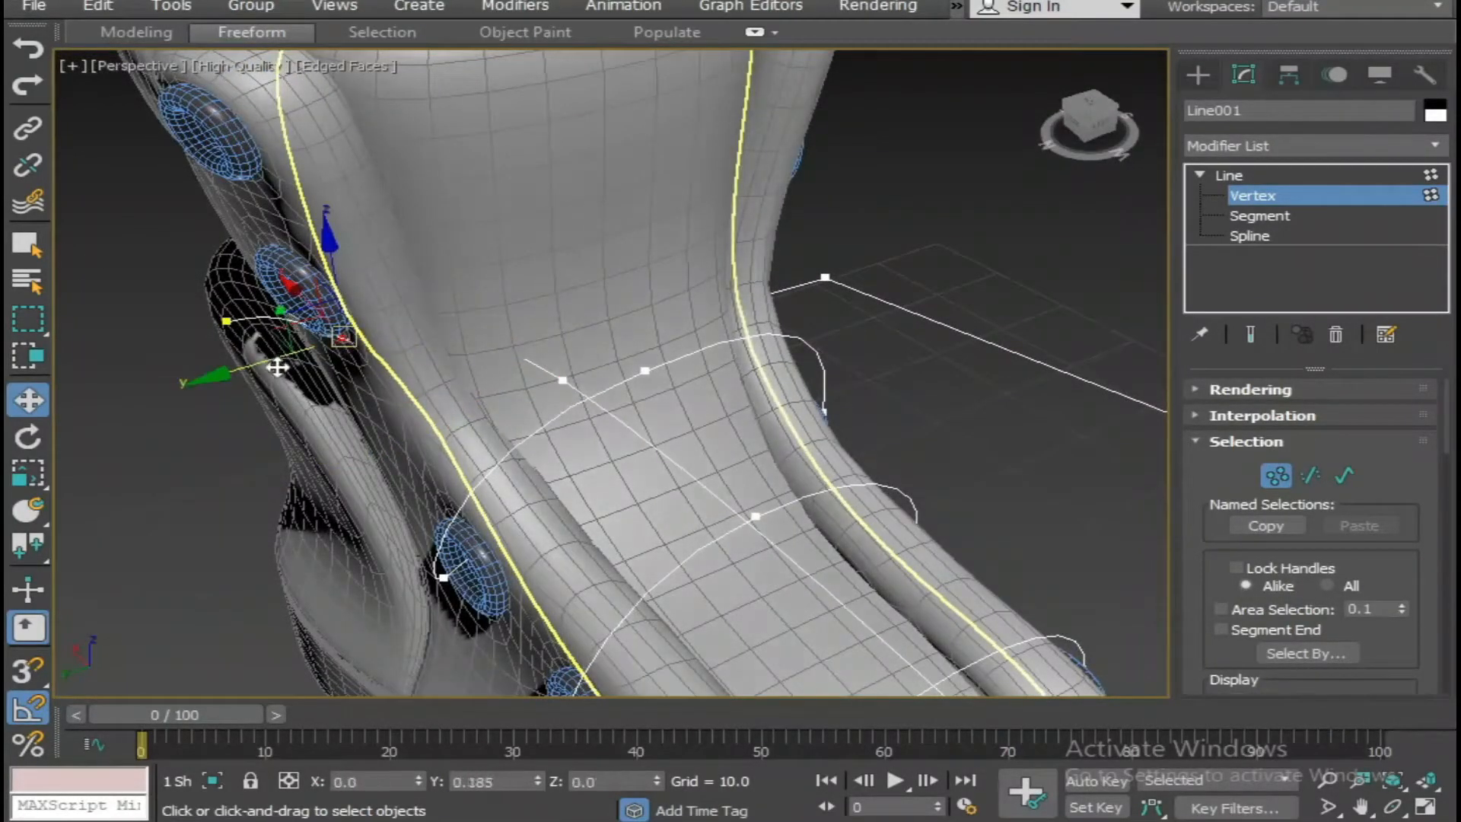
pyautogui.scroll(-2, 565, 400)
pyautogui.keyDown('alt'); pyautogui.moveTo(565, 400); pyautogui.dragTo(809, 281, button='middle'); pyautogui.keyUp('alt')
pyautogui.keyDown('alt'); pyautogui.moveTo(670, 434); pyautogui.dragTo(470, 508, button='middle'); pyautogui.keyUp('alt')
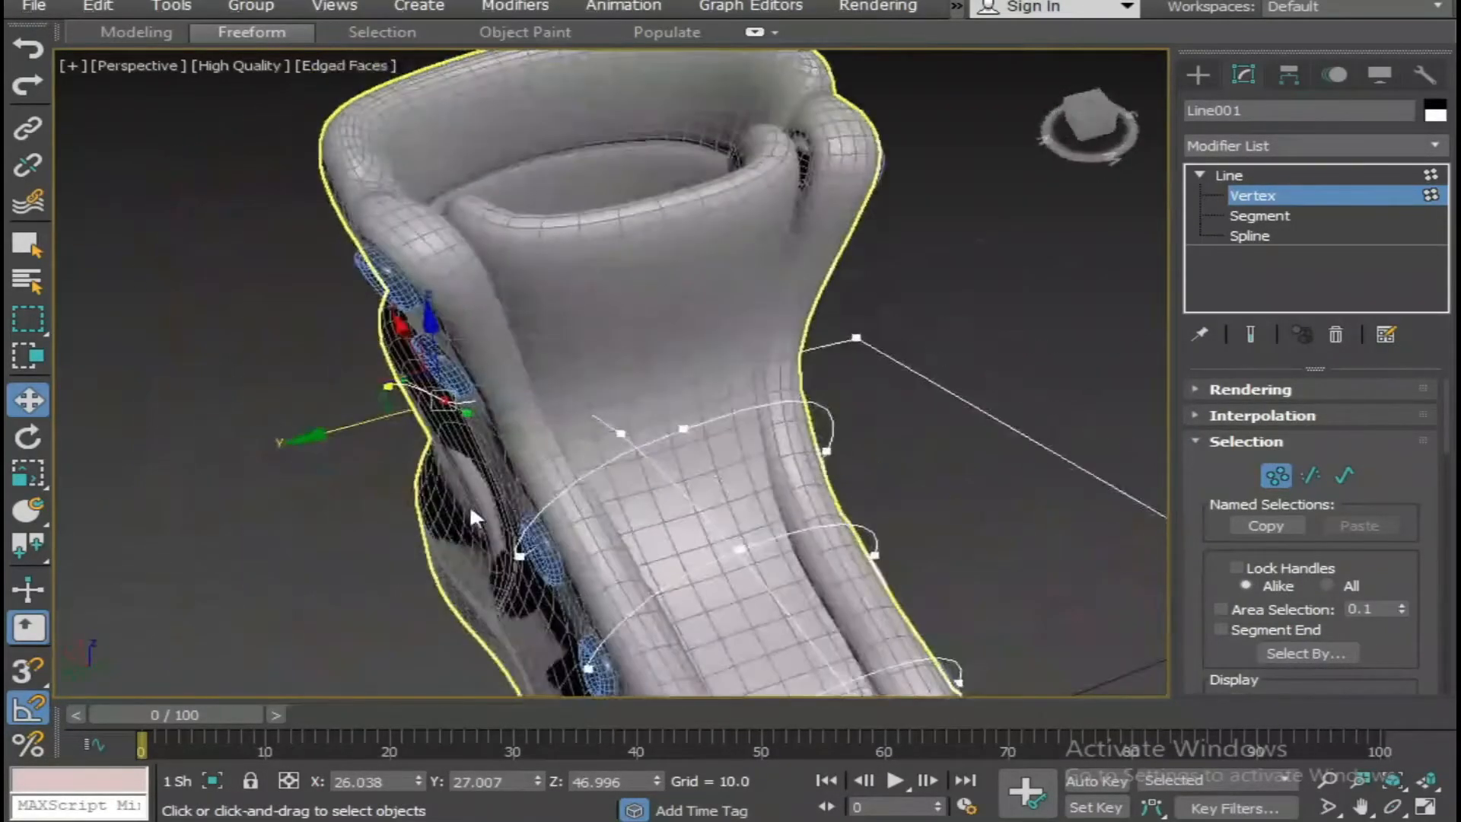
# In wireframe display, insert another vertex with Refine between the fifth eyelet and the lace's tongue vertex.
pyautogui.scroll(-4, 469, 505)
pyautogui.keyDown('alt'); pyautogui.moveTo(426, 432); pyautogui.dragTo(519, 487, button='middle'); pyautogui.keyUp('alt')
pyautogui.press('F3')
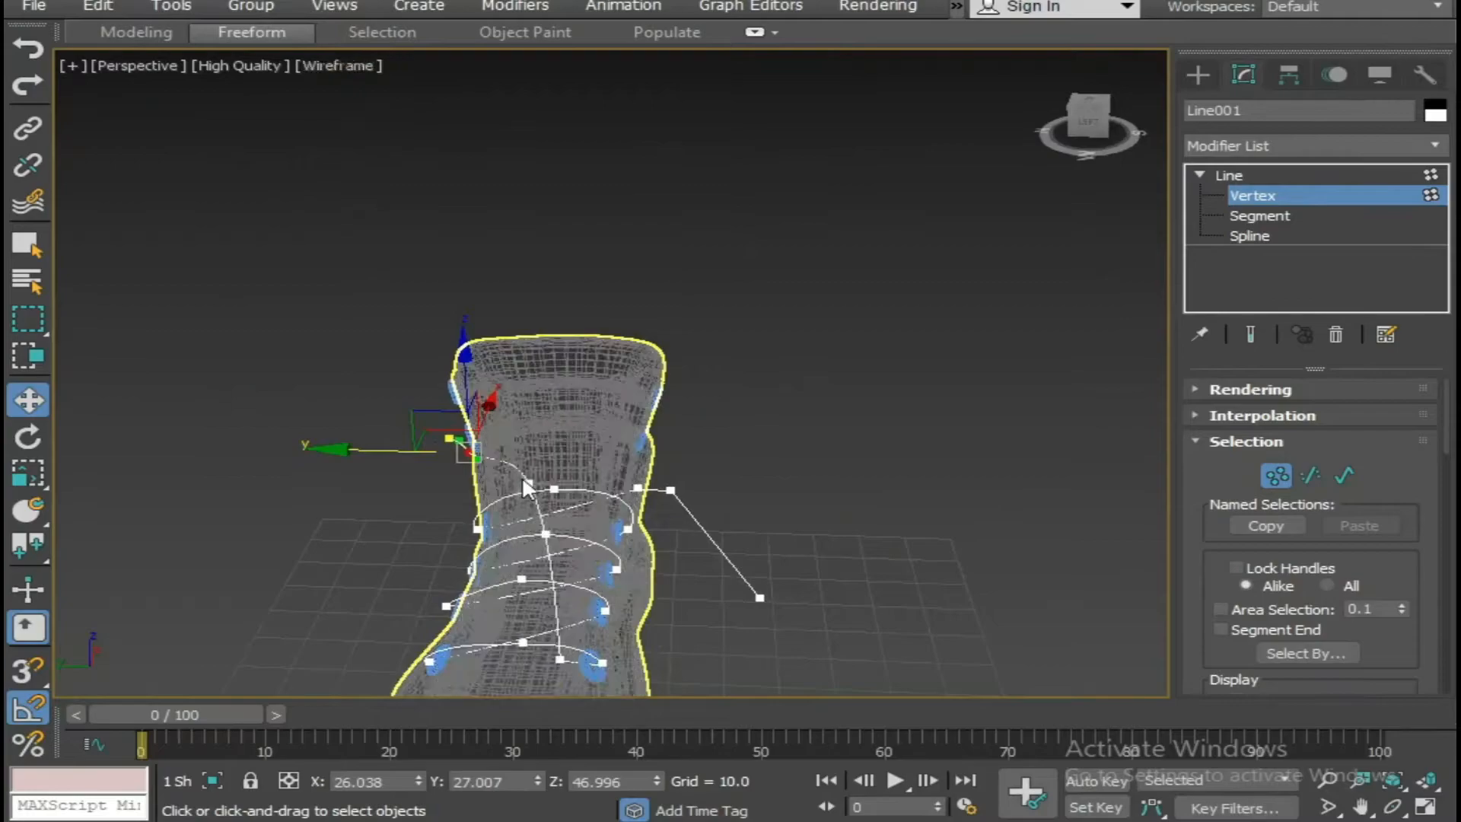
pyautogui.rightClick(504, 460)
pyautogui.click(409, 535)
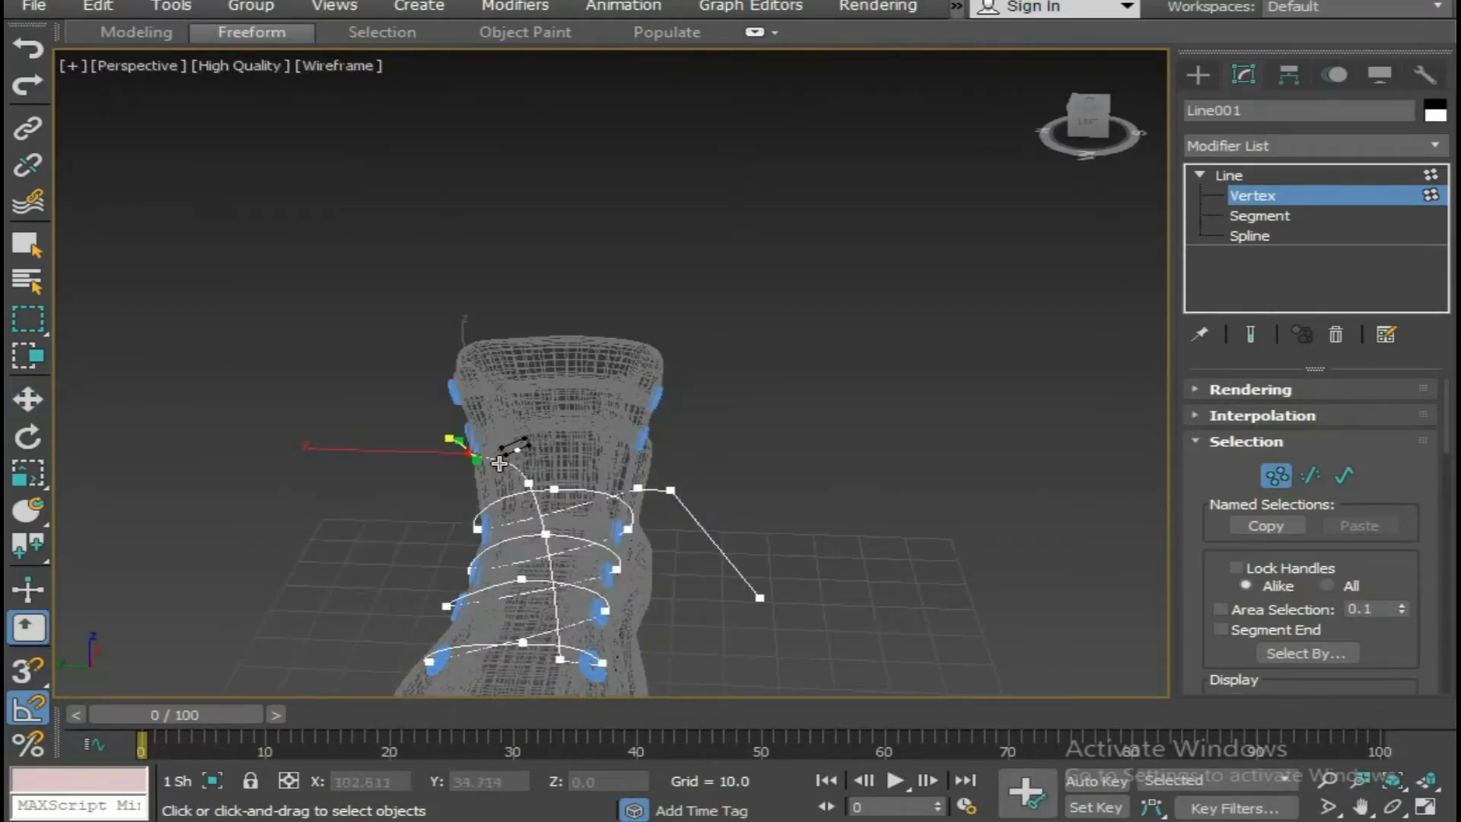
pyautogui.press('w')
pyautogui.keyDown('alt'); pyautogui.moveTo(533, 466); pyautogui.dragTo(501, 435, button='middle'); pyautogui.keyUp('alt')
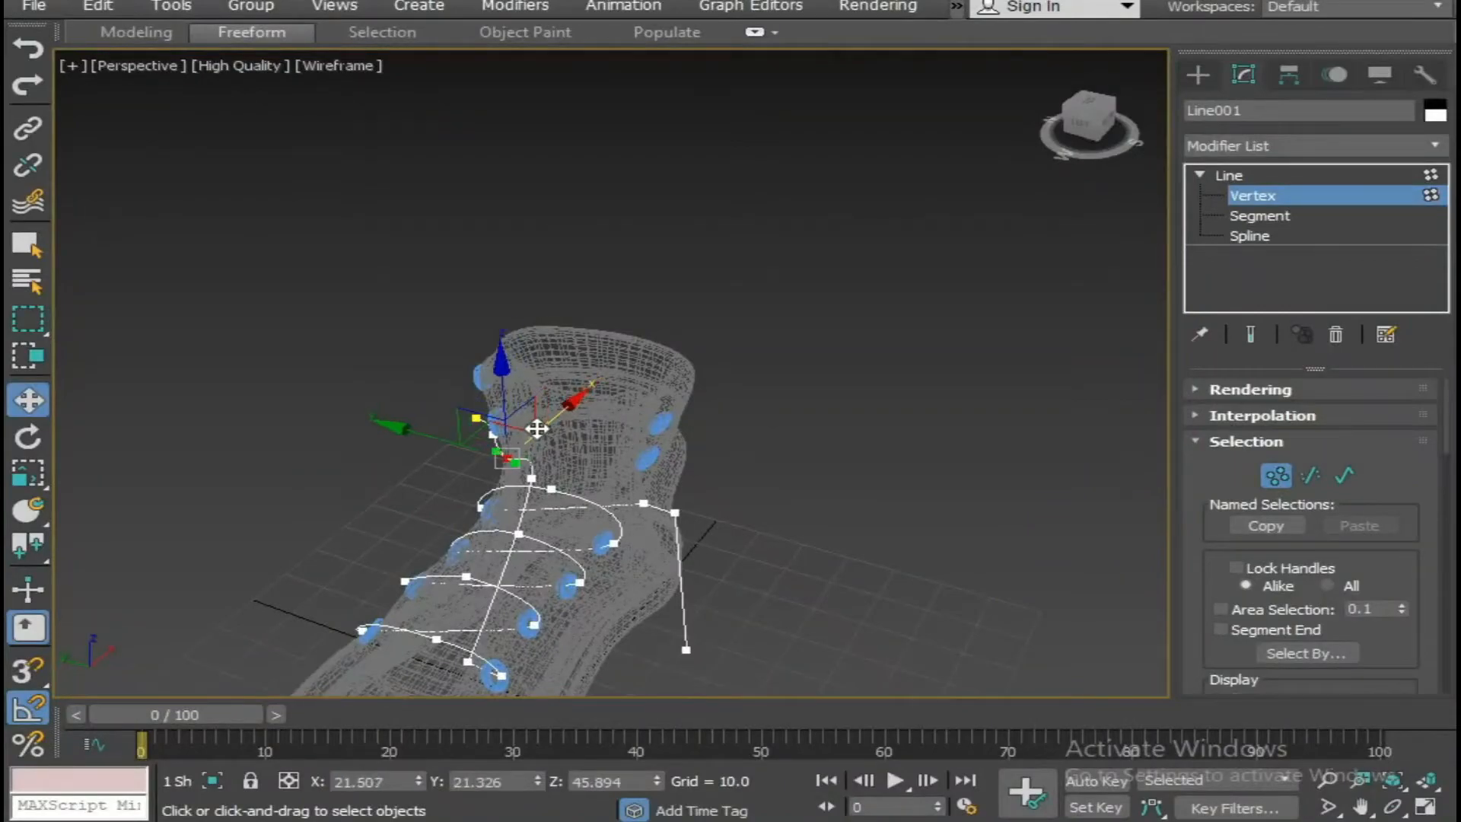
# In shaded display, reposition the lace vertex over the tongue to guide the strand coming from the fifth eyelet.
pyautogui.press('F3')
pyautogui.keyDown('alt'); pyautogui.moveTo(518, 498); pyautogui.dragTo(517, 476, button='middle'); pyautogui.keyUp('alt')
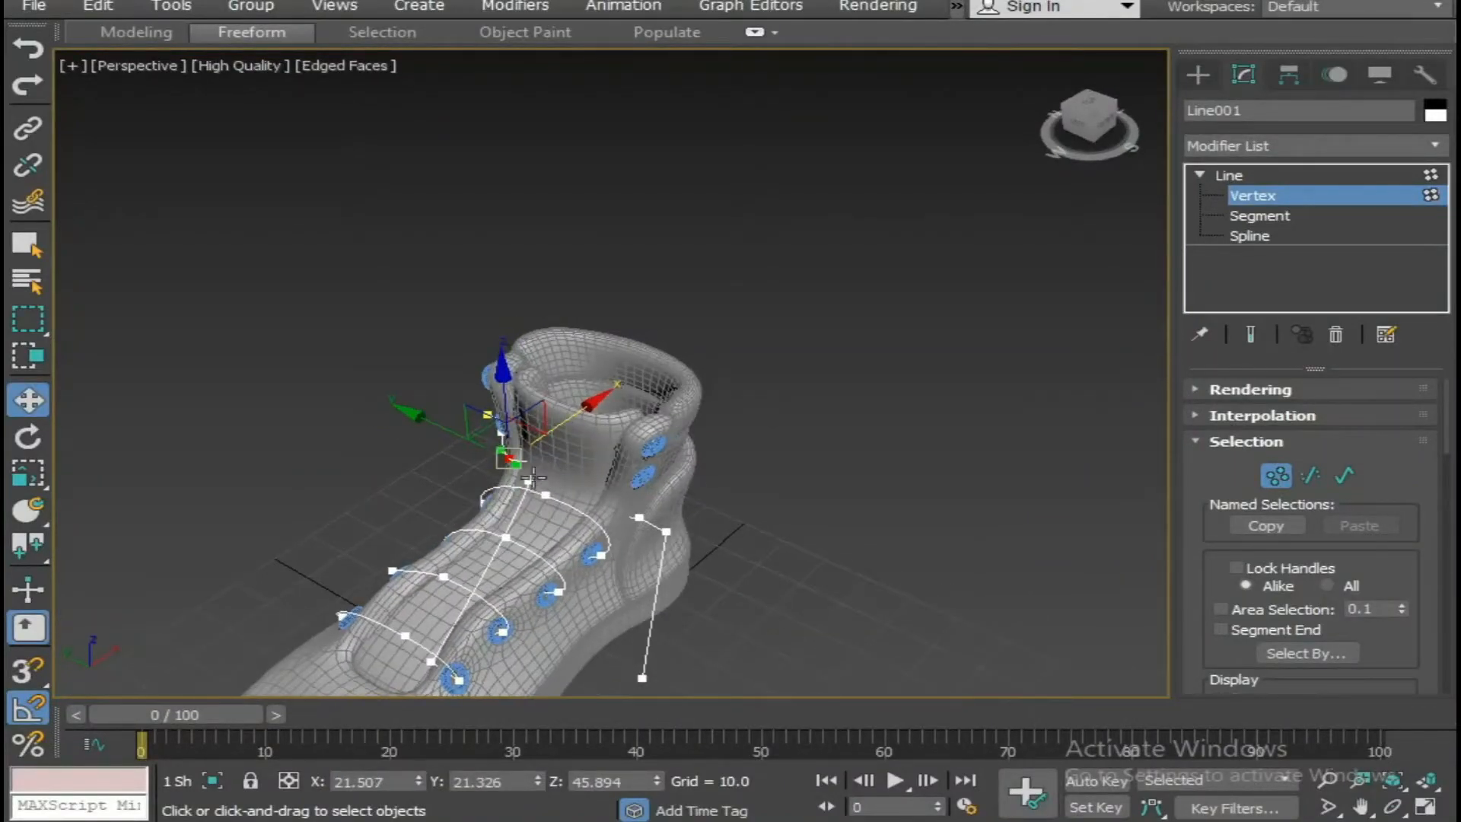
pyautogui.click(530, 482)
pyautogui.moveTo(487, 465); pyautogui.dragTo(584, 472)
pyautogui.keyDown('alt'); pyautogui.moveTo(736, 484); pyautogui.dragTo(776, 449, button='middle'); pyautogui.keyUp('alt')
pyautogui.scroll(5, 728, 514)
pyautogui.moveTo(776, 449); pyautogui.dragTo(826, 373, button='middle')
pyautogui.click(678, 322)
pyautogui.keyDown('alt'); pyautogui.moveTo(678, 320); pyautogui.dragTo(779, 302, button='middle'); pyautogui.keyUp('alt')
pyautogui.moveTo(790, 271); pyautogui.dragTo(787, 310)
pyautogui.keyDown('alt'); pyautogui.moveTo(787, 311); pyautogui.dragTo(163, 524, button='middle'); pyautogui.keyUp('alt')
# Shift the newly inserted vertex at the boot's edge along X to about 22.3.
pyautogui.click(431, 396)
pyautogui.moveTo(514, 369); pyautogui.dragTo(533, 364)
pyautogui.keyDown('alt'); pyautogui.moveTo(421, 432); pyautogui.dragTo(555, 515, button='middle'); pyautogui.keyUp('alt')
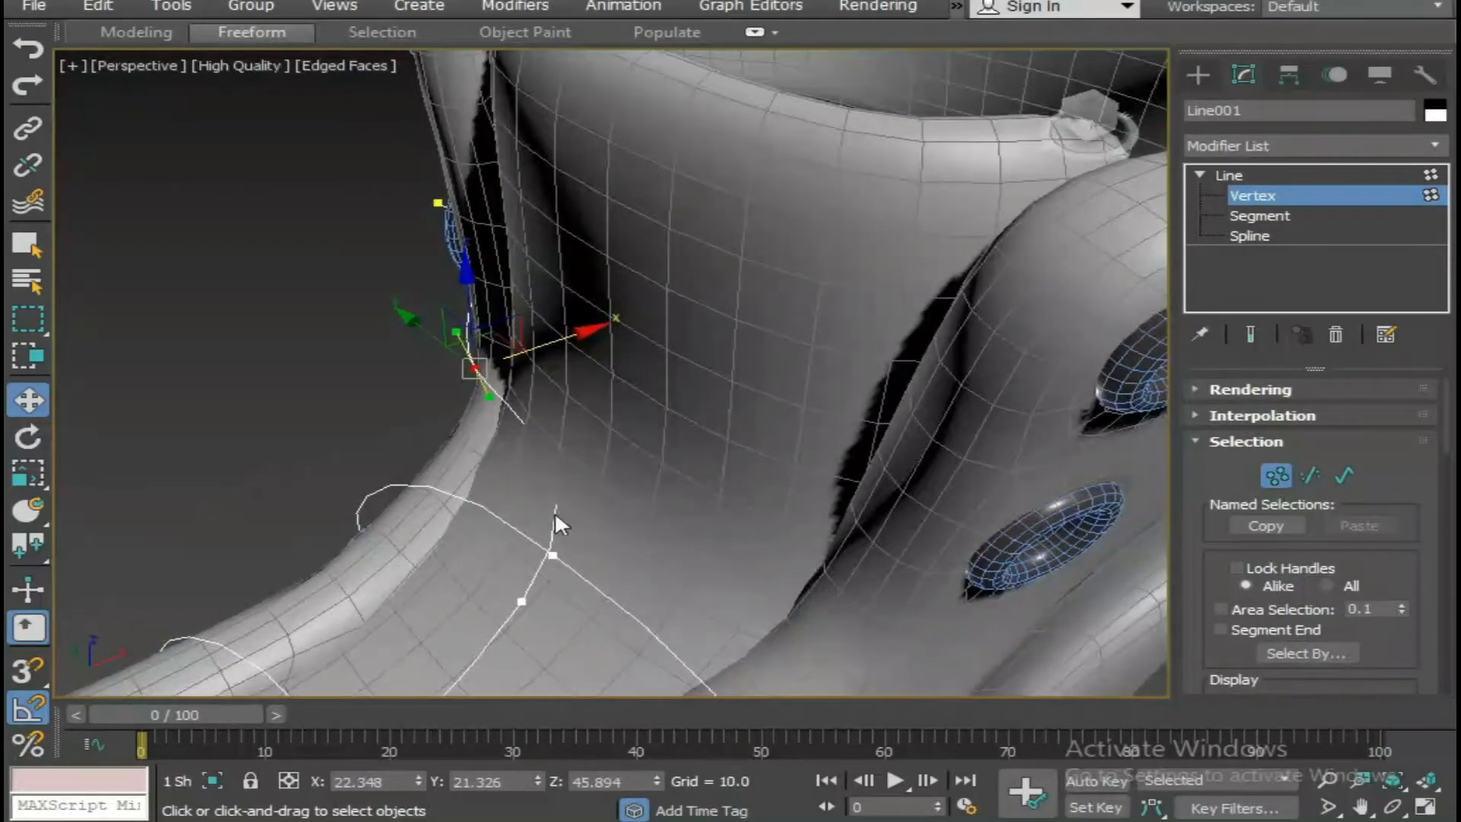
# Select the lace vertex resting on the tongue and adjust its position beside the fourth lace.
pyautogui.click(545, 558)
pyautogui.click(521, 601)
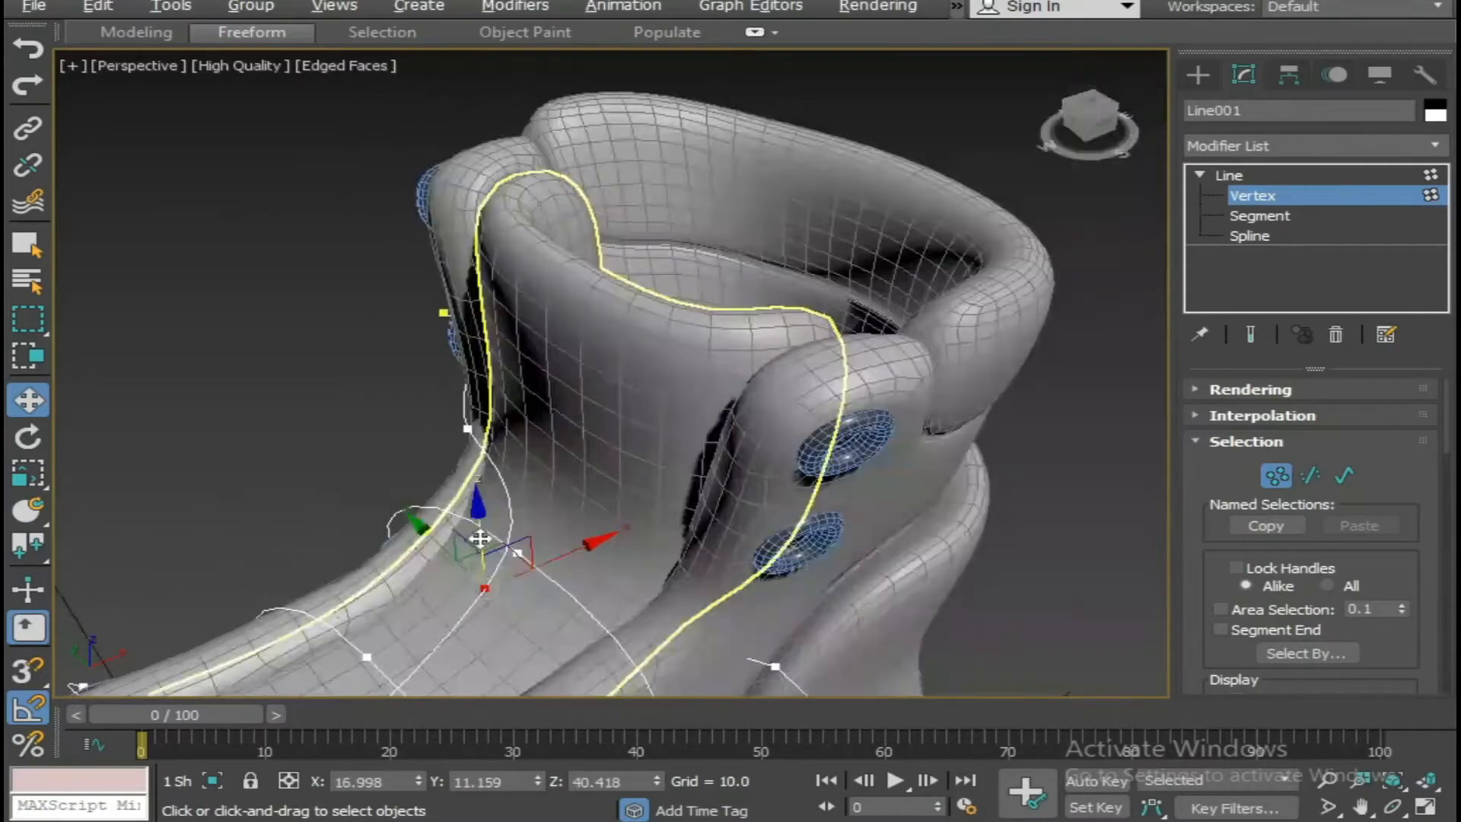
pyautogui.keyDown('alt'); pyautogui.moveTo(479, 539); pyautogui.dragTo(416, 550, button='middle'); pyautogui.keyUp('alt')
# Select the lace's end vertex at the fifth eyelet and shift it inward along Y to about 25.32.
pyautogui.scroll(5, 790, 441)
pyautogui.scroll(-2, 682, 506)
pyautogui.click(303, 488)
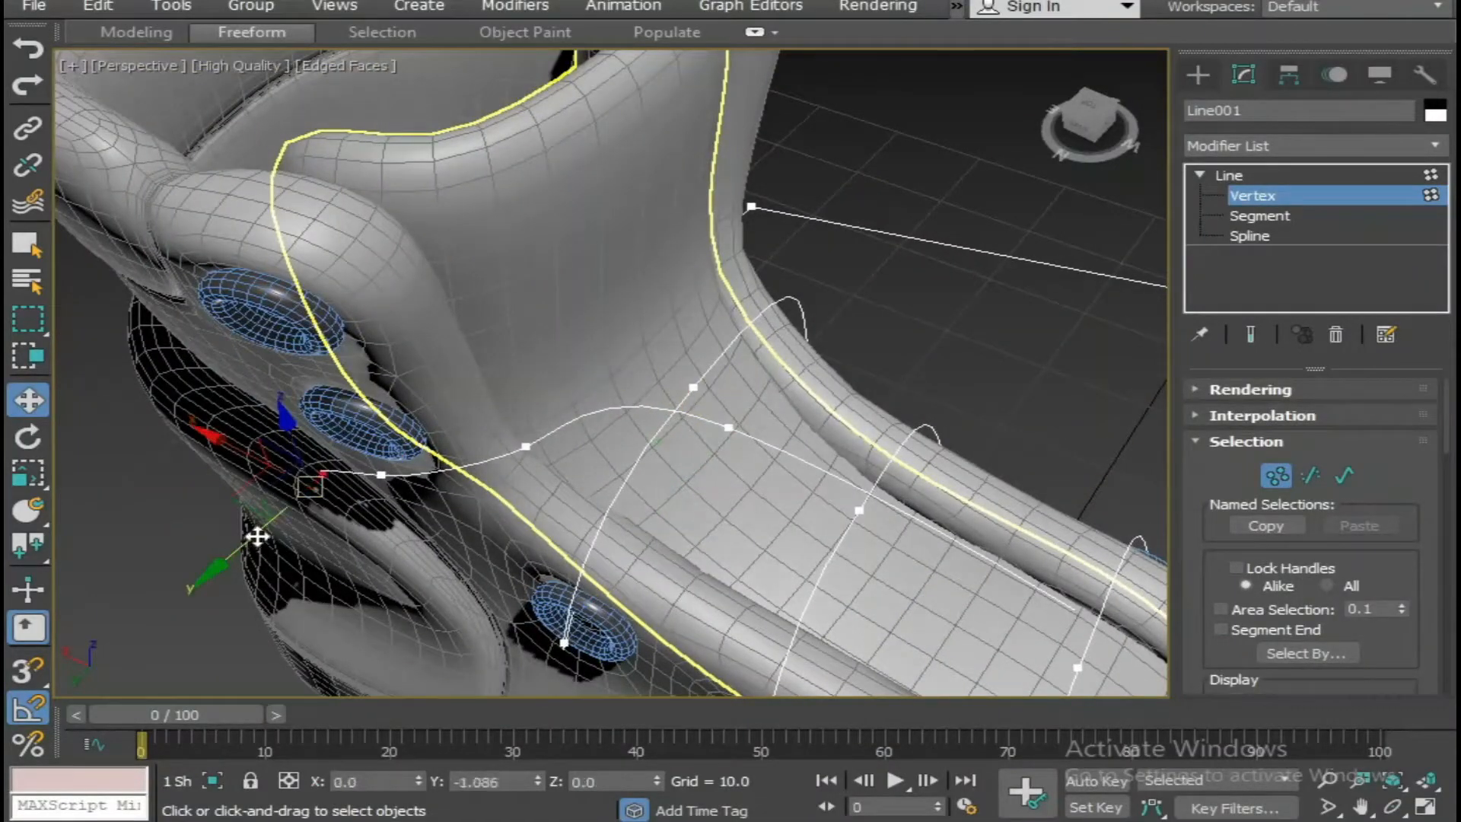
pyautogui.scroll(-5, 281, 509)
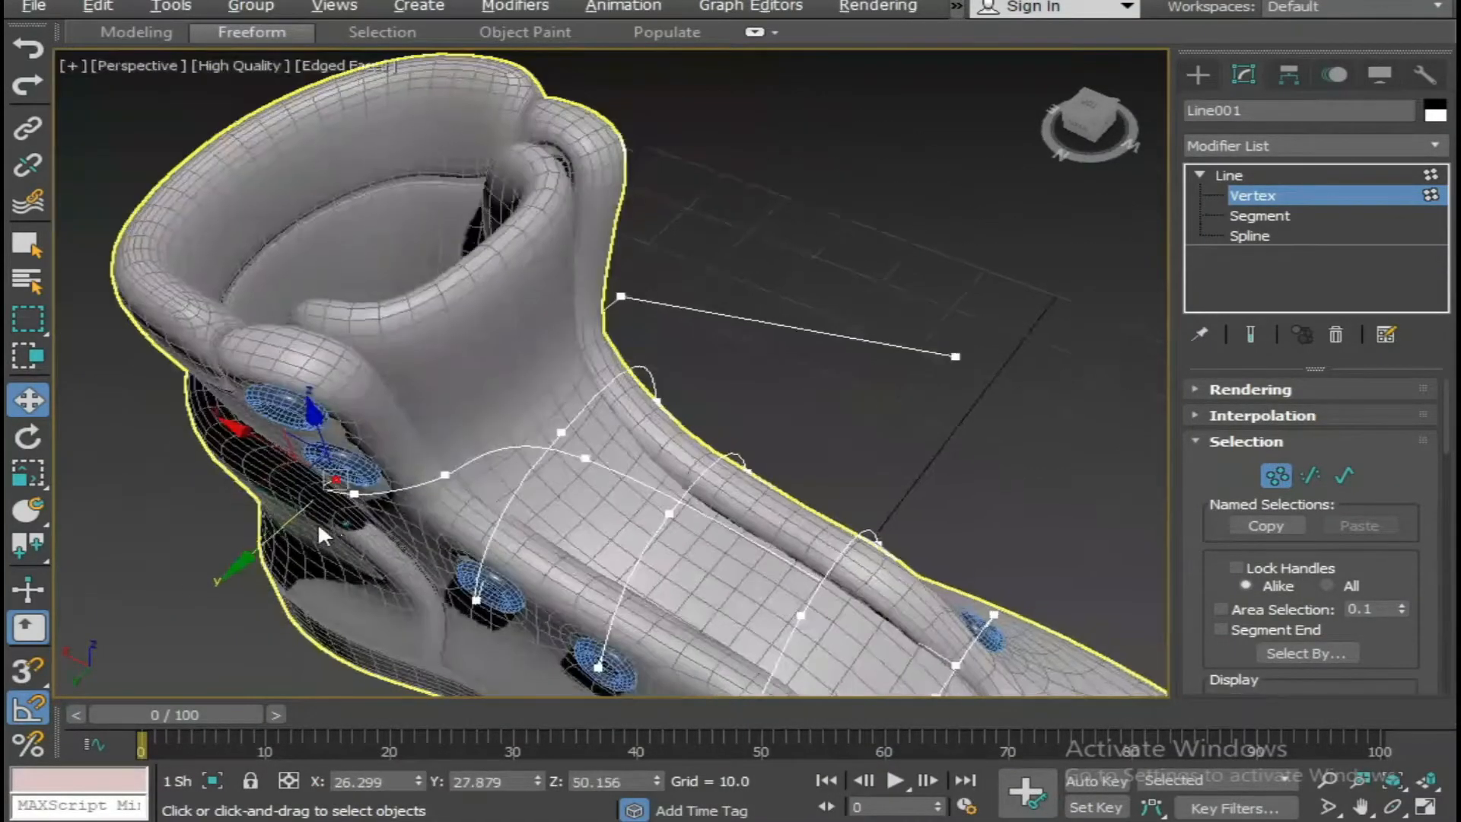
pyautogui.hotkey('alt', 'w')
pyautogui.scroll(3, 369, 512)
pyautogui.scroll(3, 288, 505)
pyautogui.moveTo(288, 505); pyautogui.dragTo(286, 556, button='middle')
pyautogui.scroll(2, 286, 551)
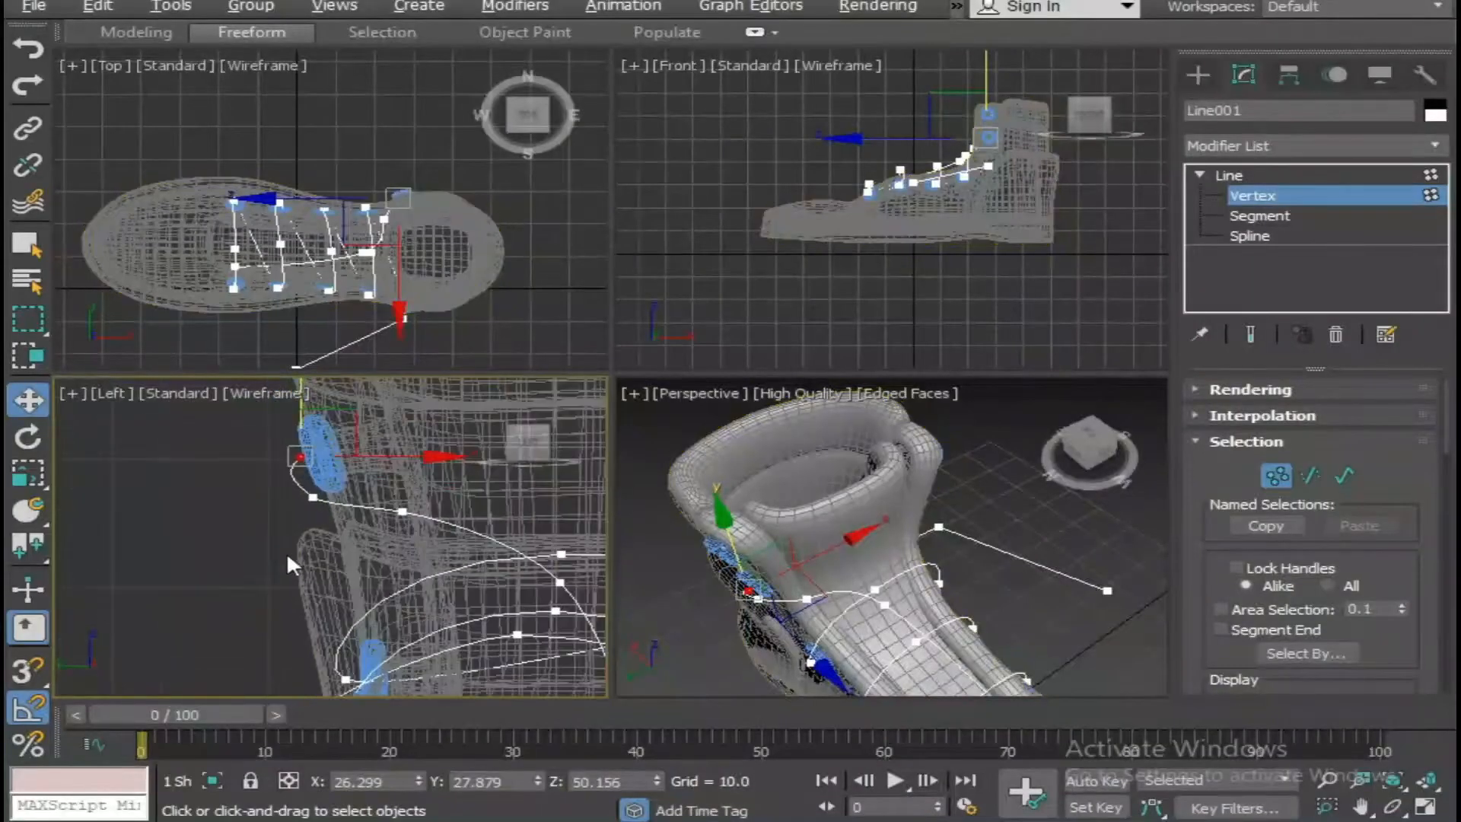
pyautogui.moveTo(400, 456); pyautogui.dragTo(438, 453)
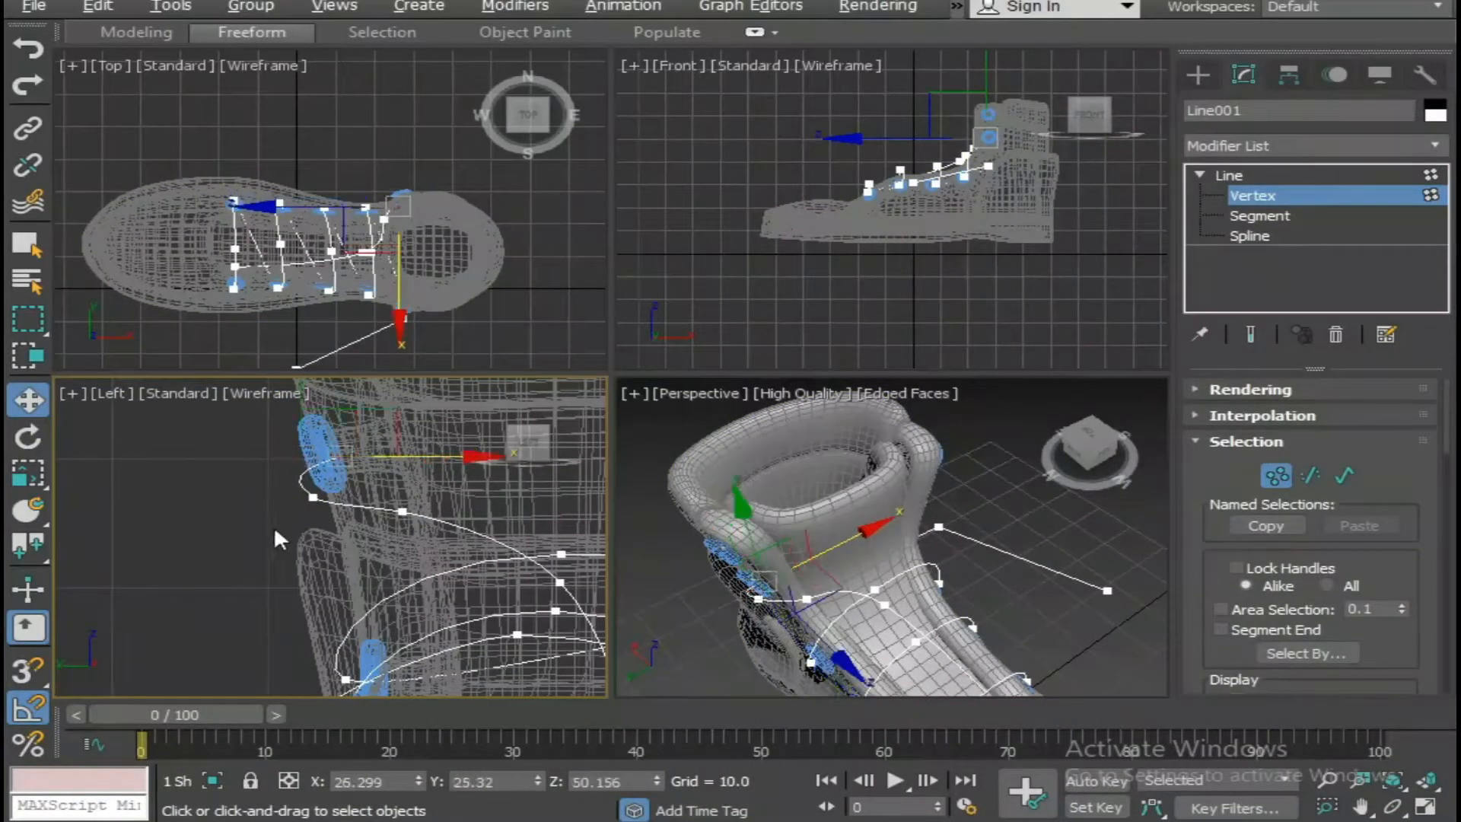
# Check the lace vertices beside the fifth eyelet and raise the end vertex to about Z 50.96.
pyautogui.click(400, 508)
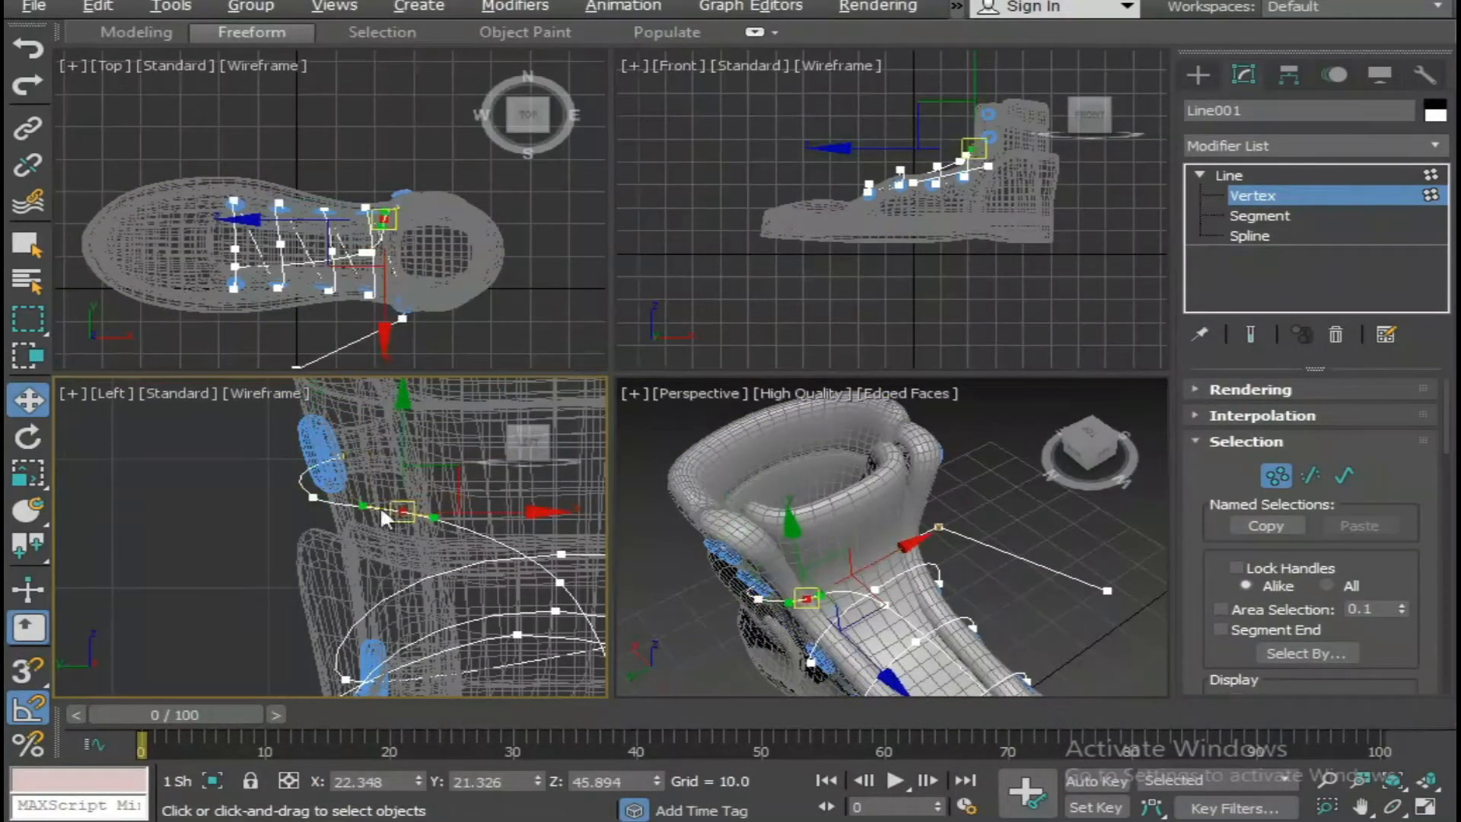
pyautogui.click(313, 498)
pyautogui.moveTo(382, 497); pyautogui.dragTo(382, 497)
pyautogui.click(342, 456)
pyautogui.moveTo(340, 392); pyautogui.dragTo(341, 381)
pyautogui.moveTo(336, 443); pyautogui.dragTo(396, 564, button='middle')
# In the Left view, draw a four-point Line from the fifth eyelet up through the top eyelet and down beside the boot.
pyautogui.rightClick(189, 510)
pyautogui.click(224, 391)
pyautogui.hotkey('alt', 'w')
pyautogui.scroll(-4, 539, 514)
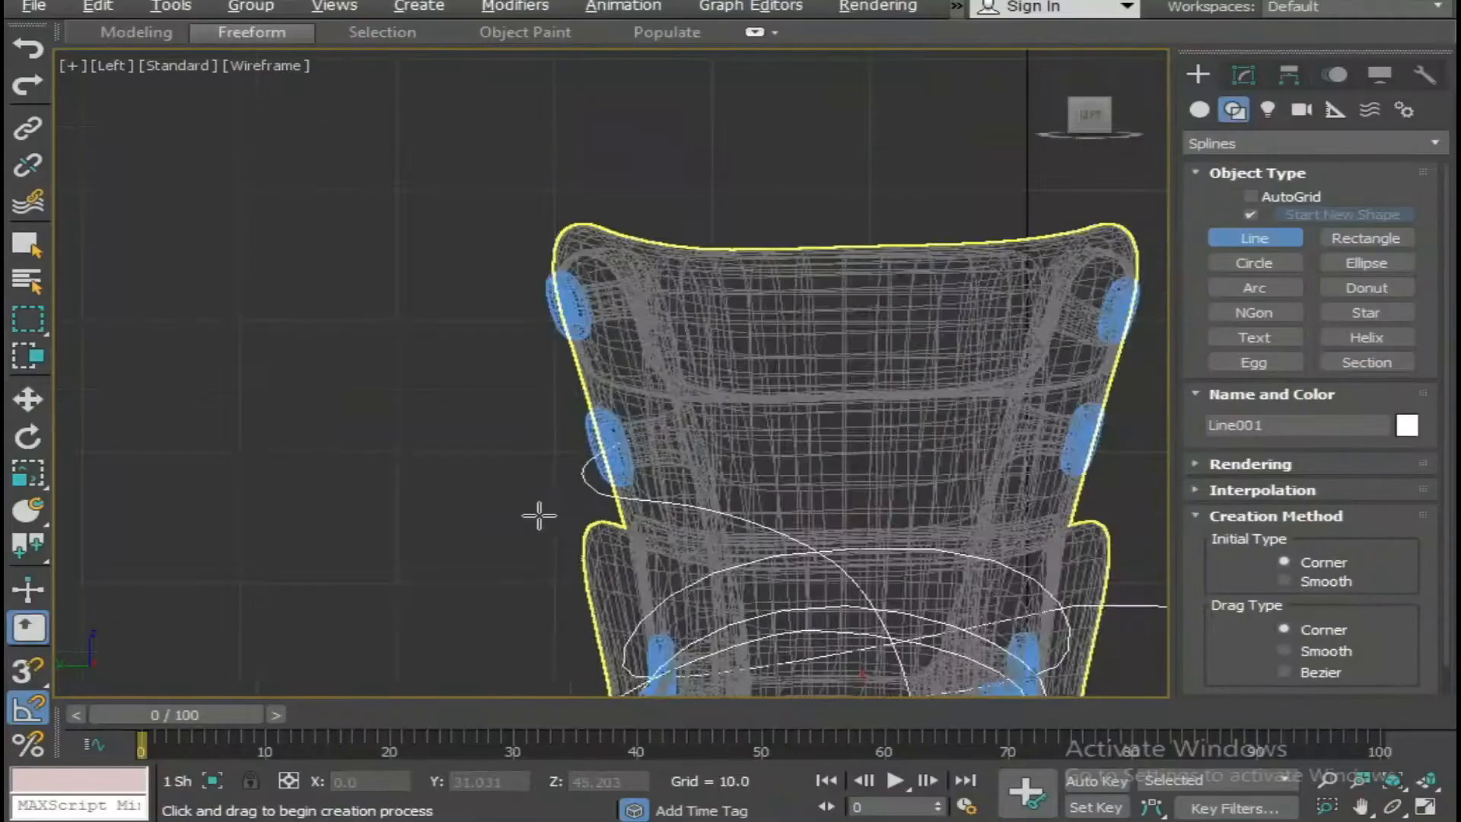
pyautogui.moveTo(540, 515); pyautogui.dragTo(513, 563, button='middle')
pyautogui.click(607, 484)
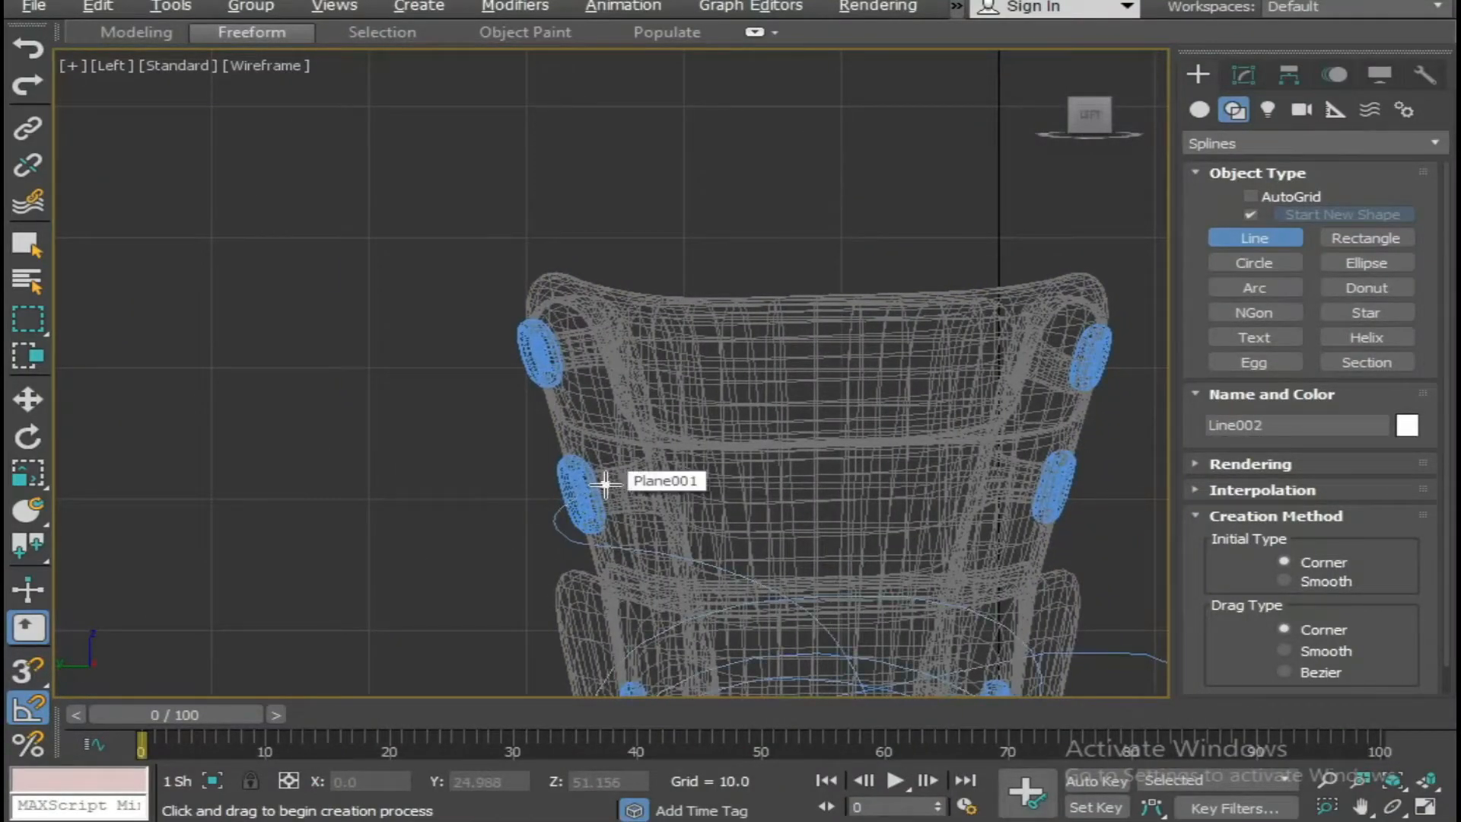
pyautogui.click(570, 341)
pyautogui.click(505, 359)
pyautogui.moveTo(447, 577); pyautogui.dragTo(480, 393, button='middle')
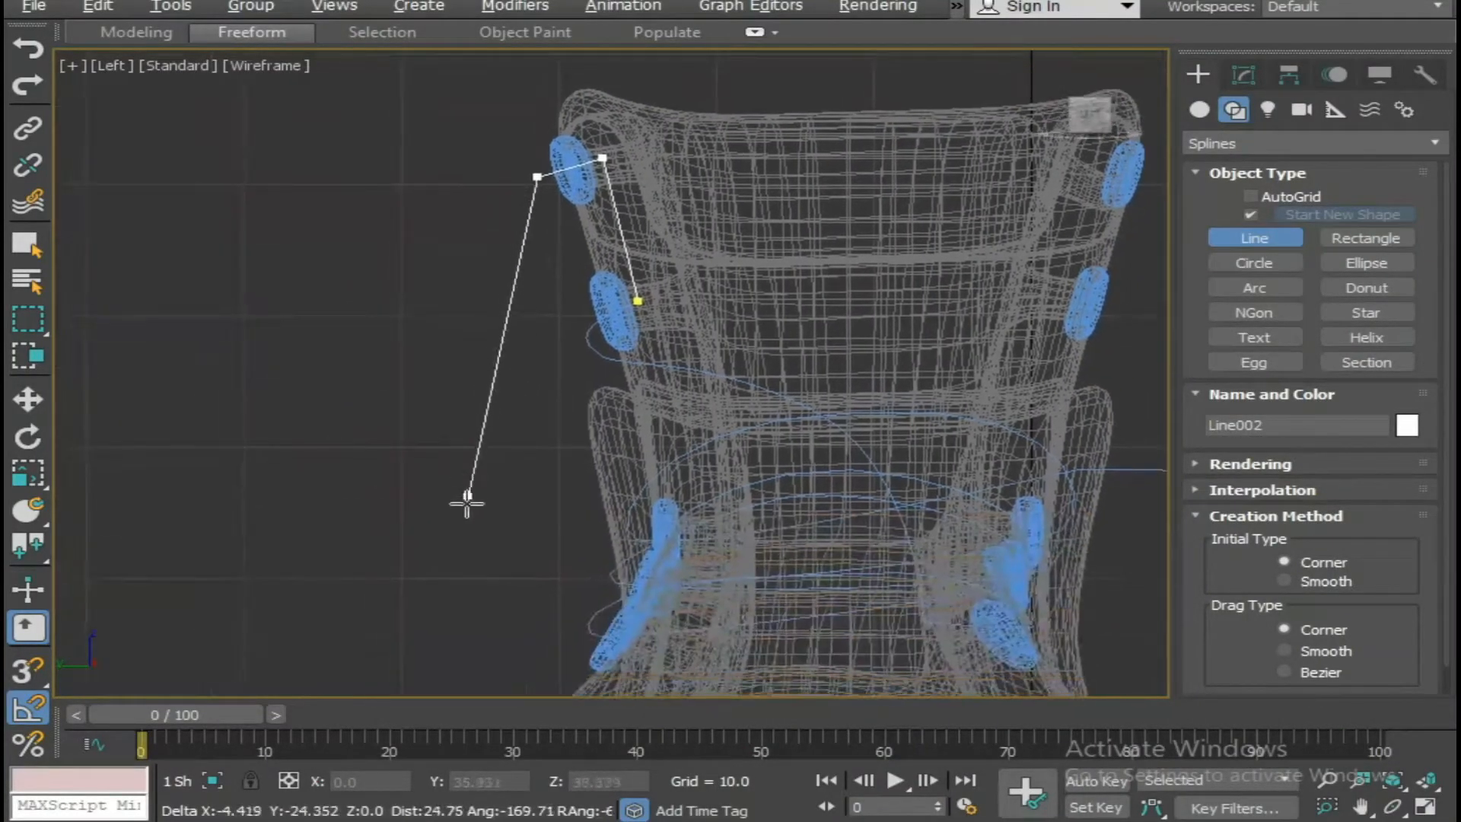
pyautogui.moveTo(430, 677); pyautogui.dragTo(454, 633, button='middle')
pyautogui.click(453, 634)
pyautogui.rightClick(453, 635)
# In the Perspective view, move the new line along X to about 26.3, level with the boot's upper eyelets.
pyautogui.moveTo(623, 538); pyautogui.dragTo(526, 610, button='middle')
pyautogui.hotkey('alt', 'w')
pyautogui.keyDown('alt'); pyautogui.moveTo(690, 603); pyautogui.dragTo(761, 526, button='middle'); pyautogui.keyUp('alt')
pyautogui.hotkey('alt', 'w')
pyautogui.scroll(-3, 730, 544)
pyautogui.press('w')
pyautogui.moveTo(728, 493); pyautogui.dragTo(442, 477)
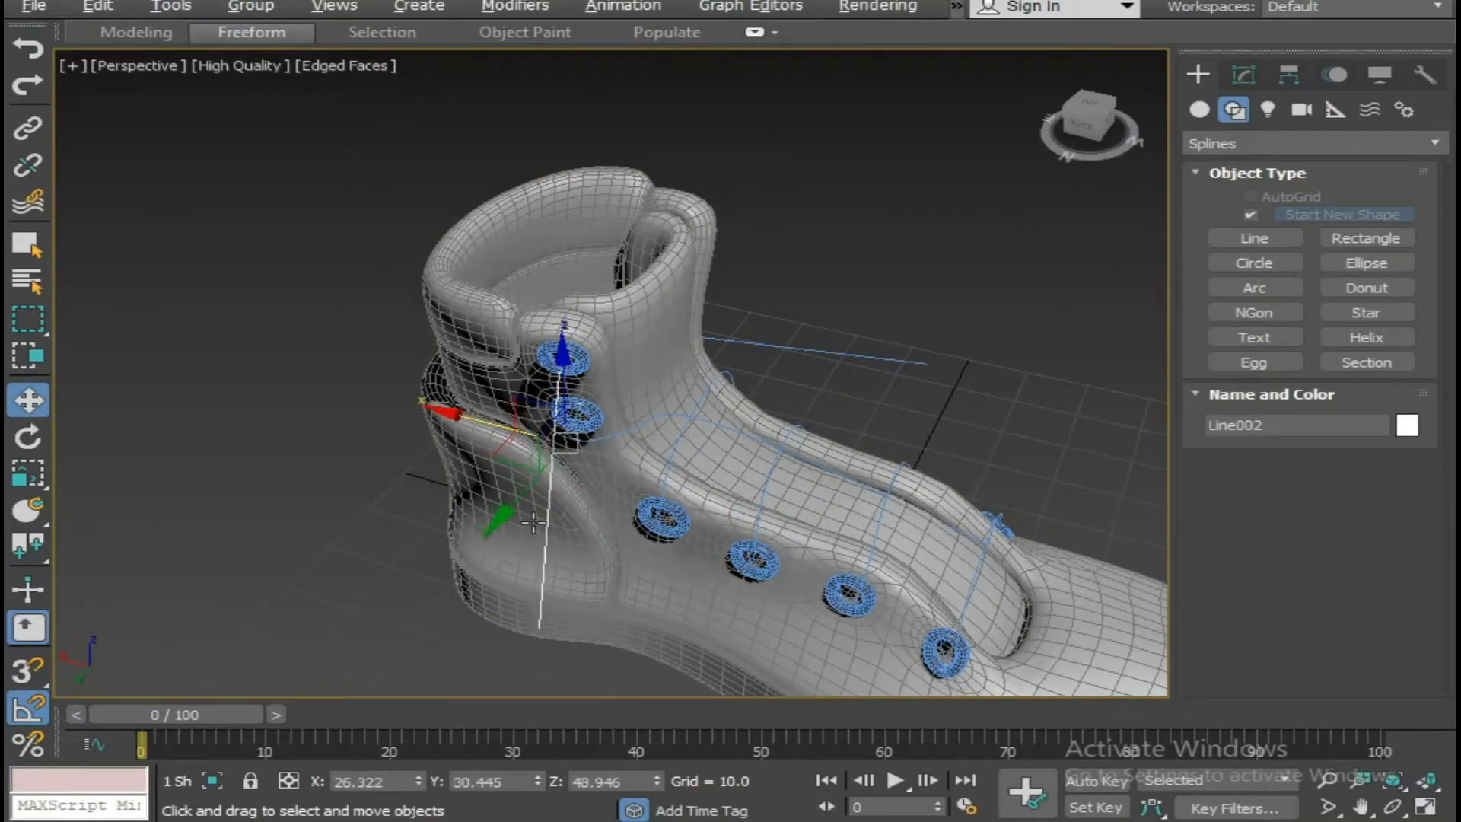
# In wireframe display, attach the existing lace spline to the new line.
pyautogui.hotkey('alt', 'w')
pyautogui.hotkey('alt', 'w')
pyautogui.keyDown('alt'); pyautogui.moveTo(655, 533); pyautogui.dragTo(612, 513, button='middle'); pyautogui.keyUp('alt')
pyautogui.press('F3')
pyautogui.scroll(3, 613, 514)
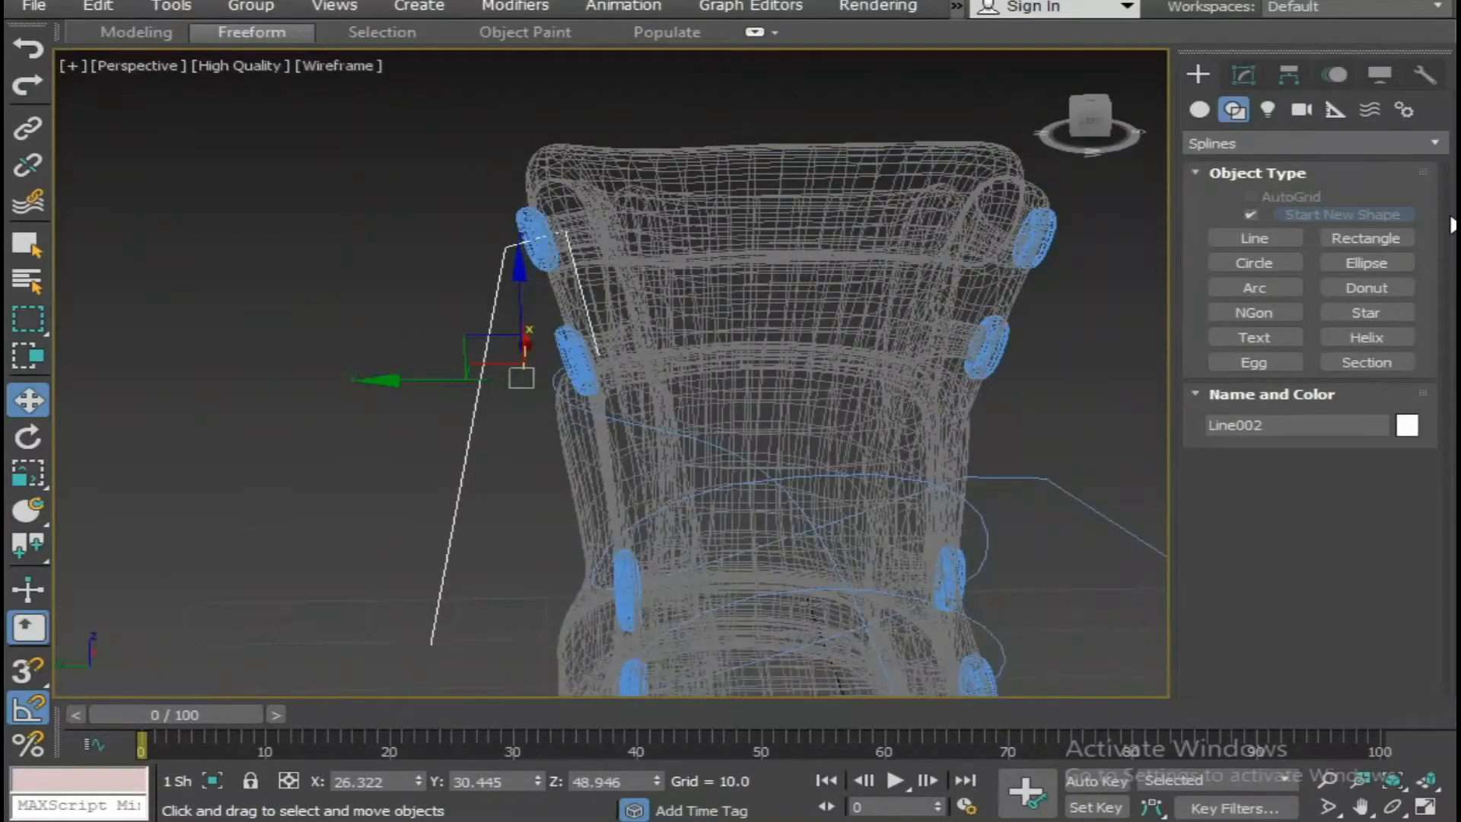
pyautogui.click(1243, 75)
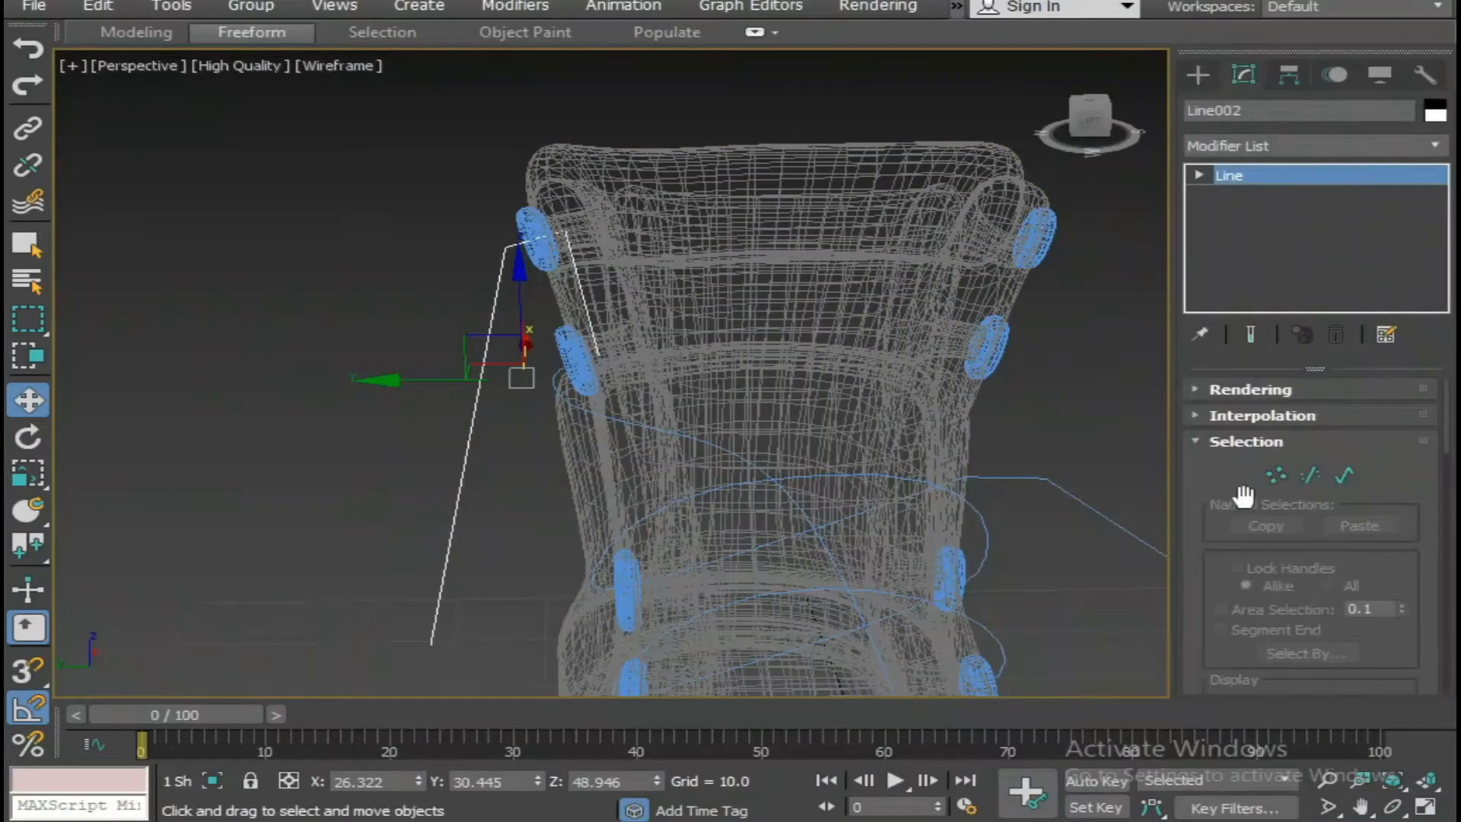
pyautogui.scroll(-3, 1244, 496)
pyautogui.scroll(-3, 1323, 607)
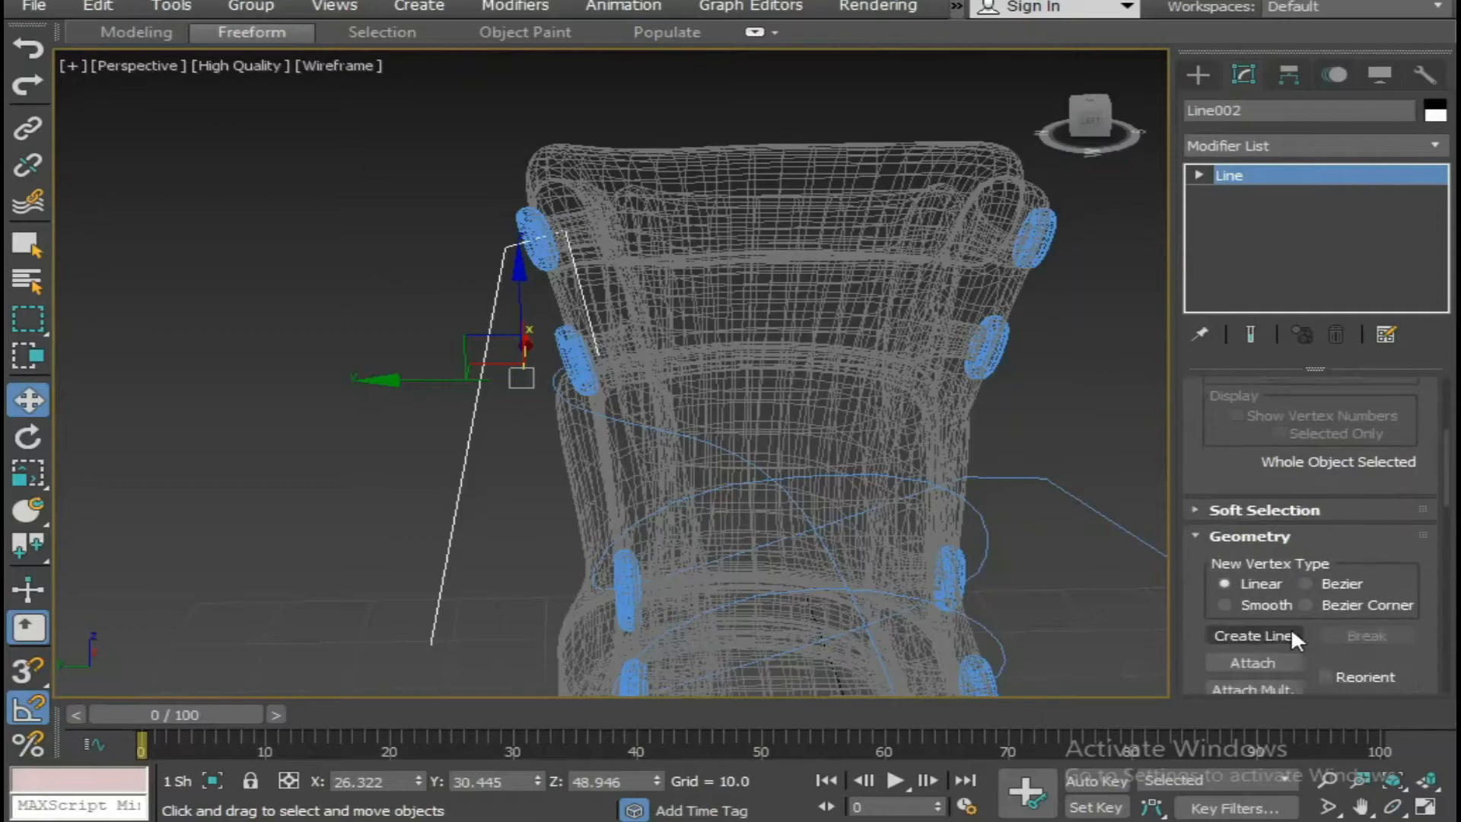
pyautogui.click(1251, 661)
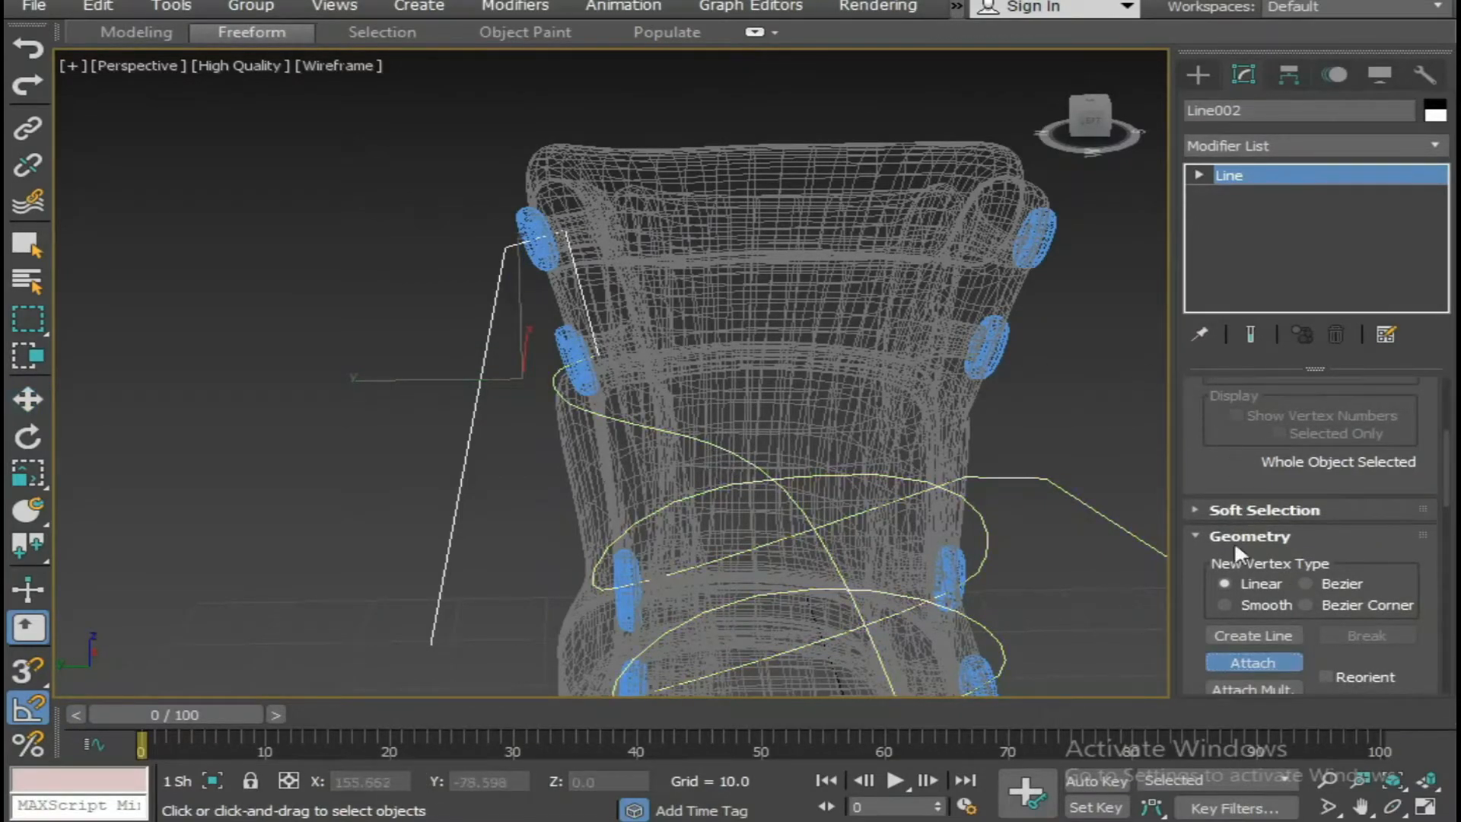
pyautogui.click(1248, 664)
# Weld the two coincident end vertices of the attached splines at the fifth eyelet.
pyautogui.click(1220, 175)
pyautogui.click(1201, 175)
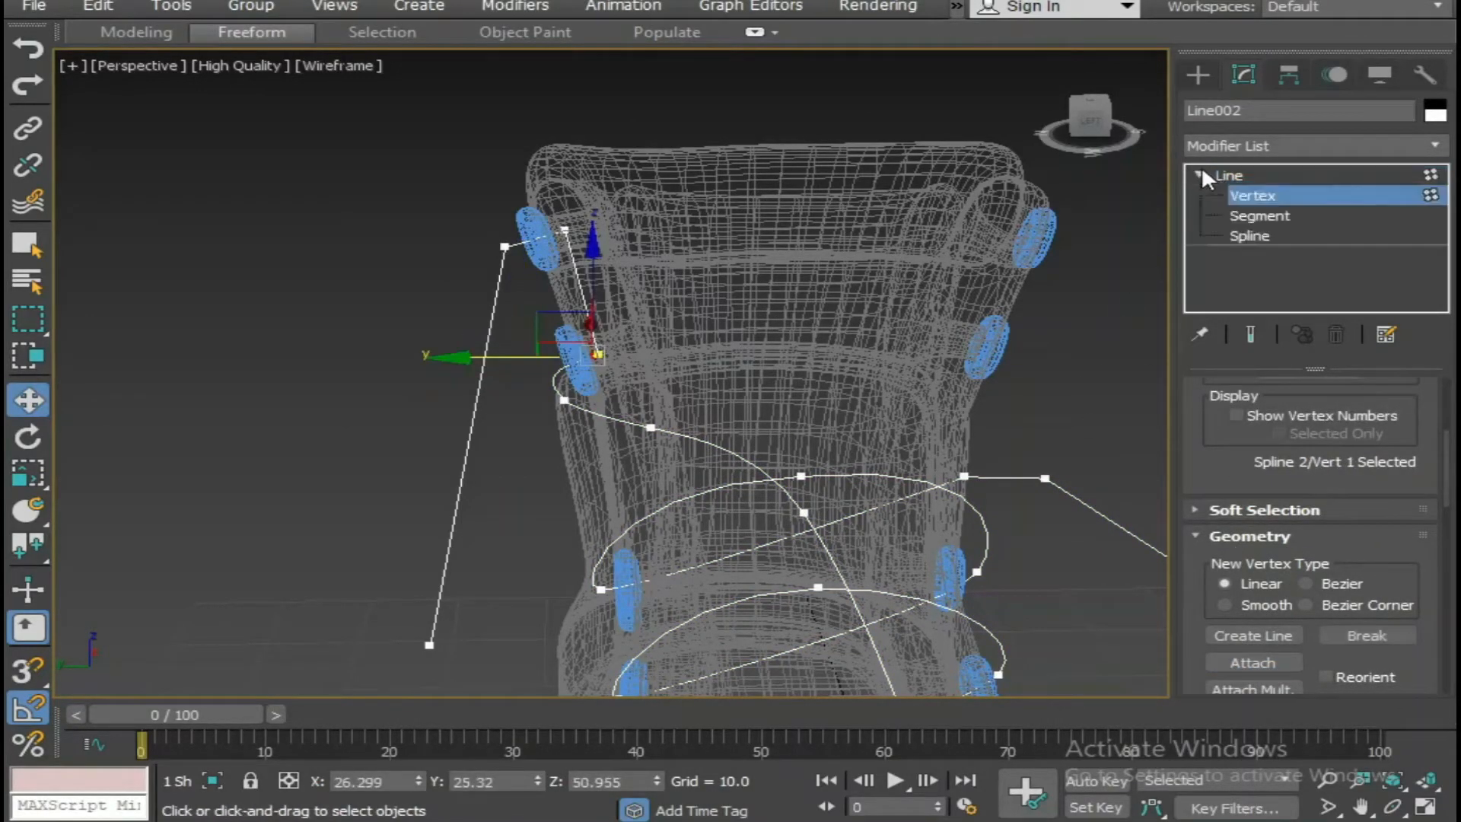
pyautogui.click(1230, 175)
pyautogui.click(315, 348)
pyautogui.scroll(4, 573, 372)
pyautogui.click(647, 461)
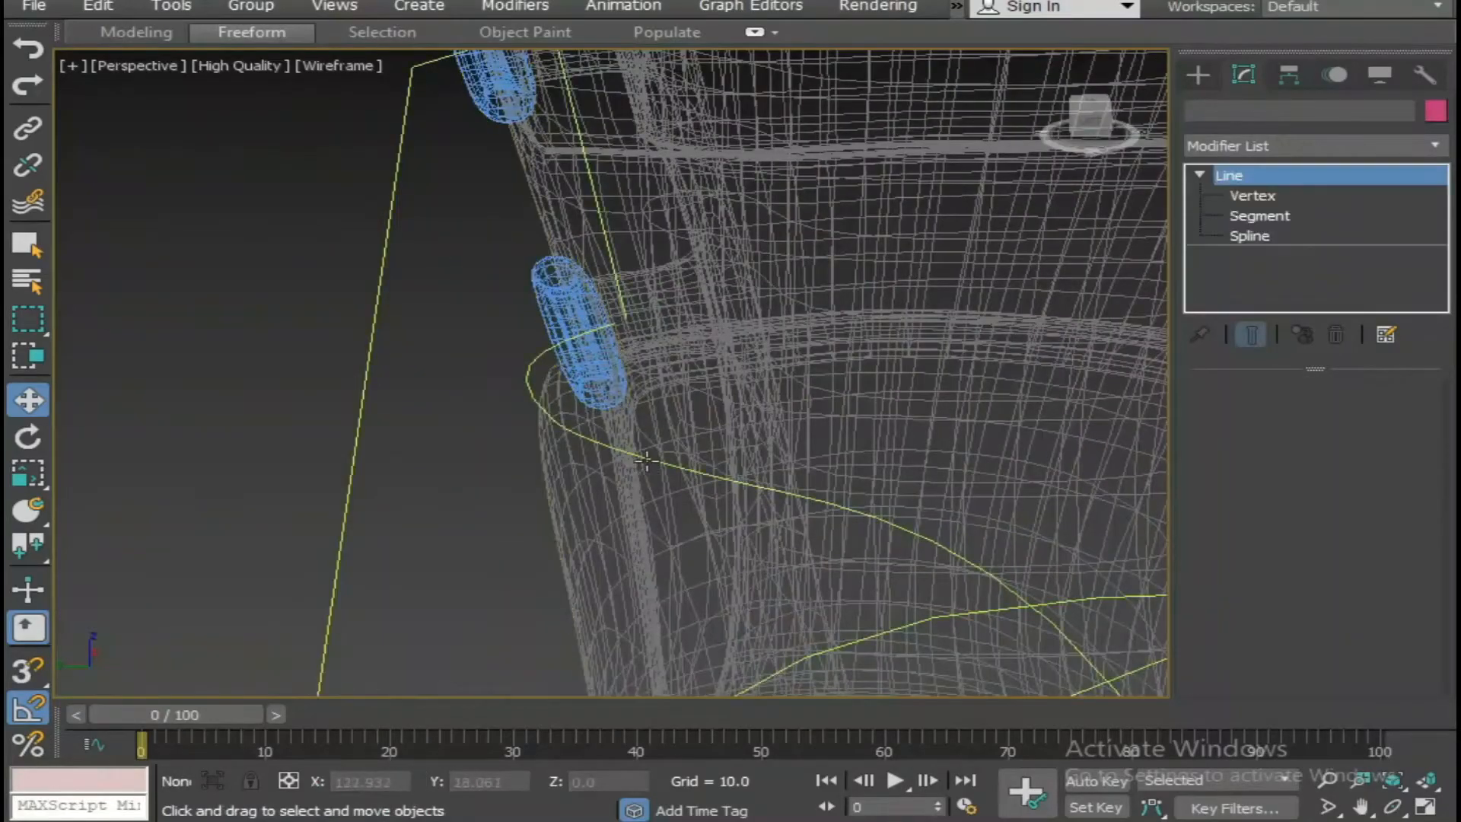
pyautogui.click(1243, 196)
pyautogui.moveTo(660, 310); pyautogui.dragTo(606, 341)
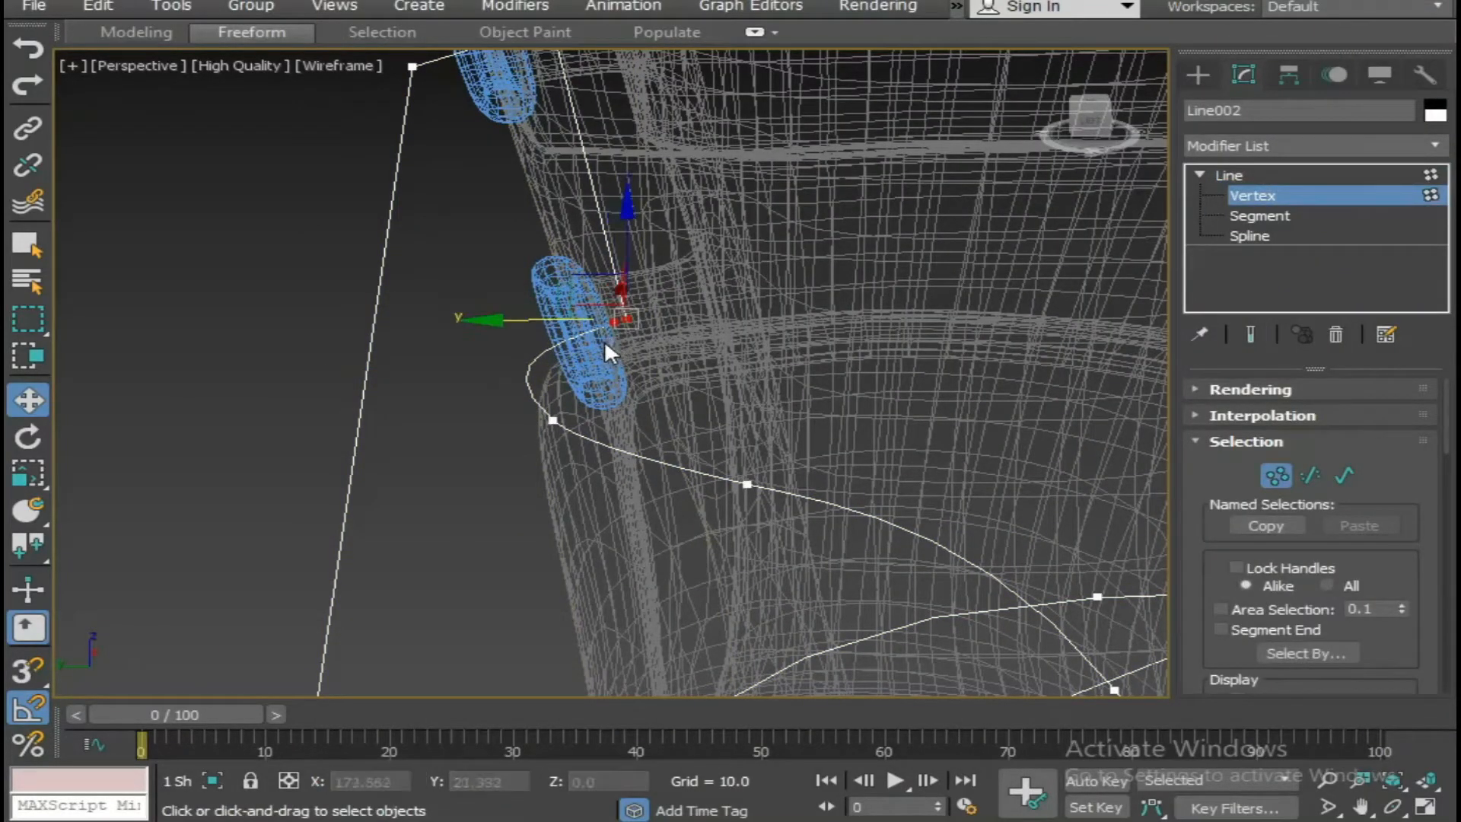
pyautogui.rightClick(604, 339)
pyautogui.click(563, 483)
pyautogui.rightClick(622, 321)
pyautogui.click(536, 480)
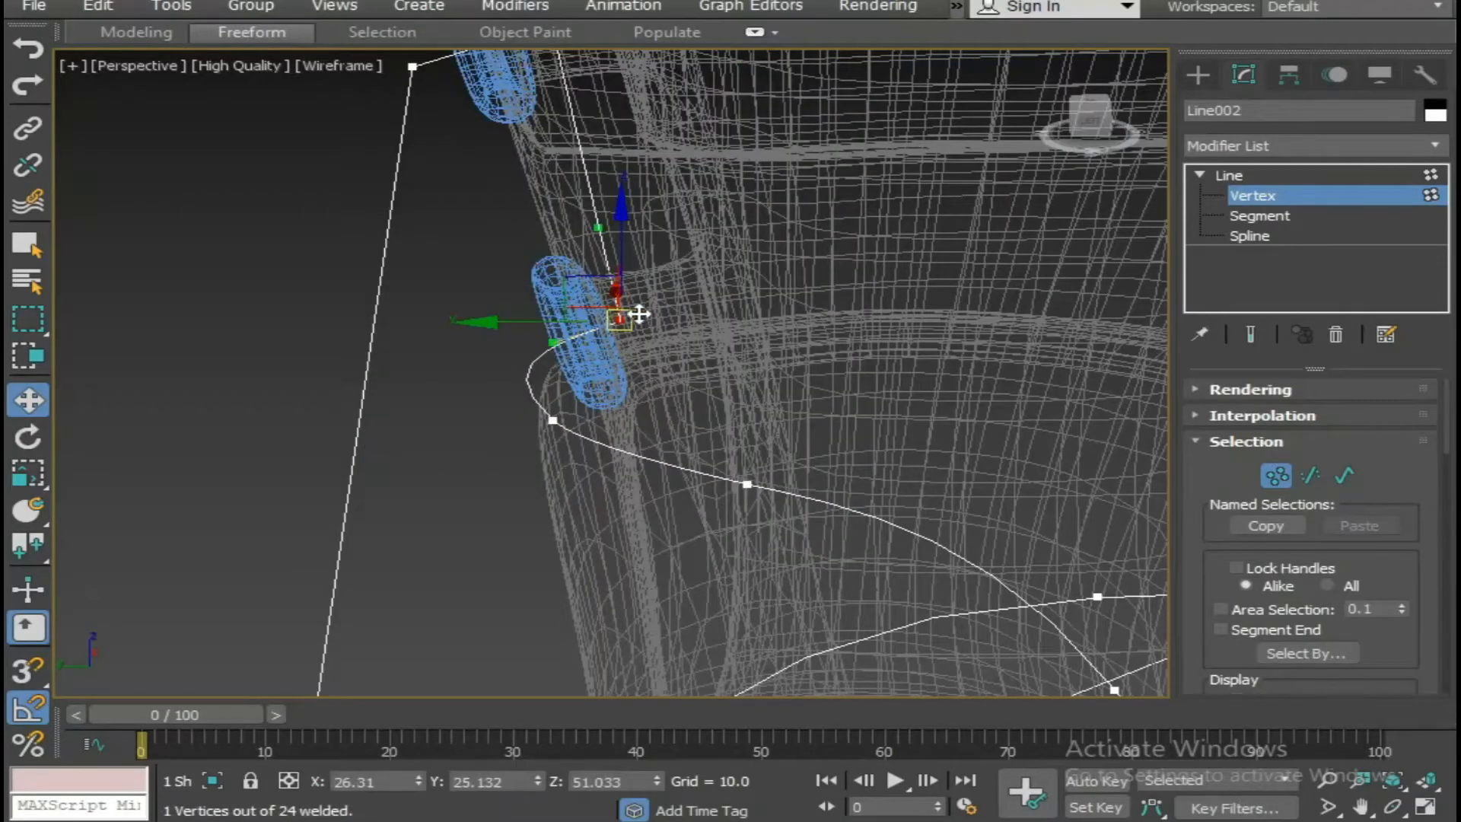
pyautogui.click(598, 332)
# Make the outer vertex beside the top eyelet Smooth and lower it, and lower the inner vertex to about Z 59.68.
pyautogui.scroll(-4, 622, 319)
pyautogui.scroll(3, 582, 293)
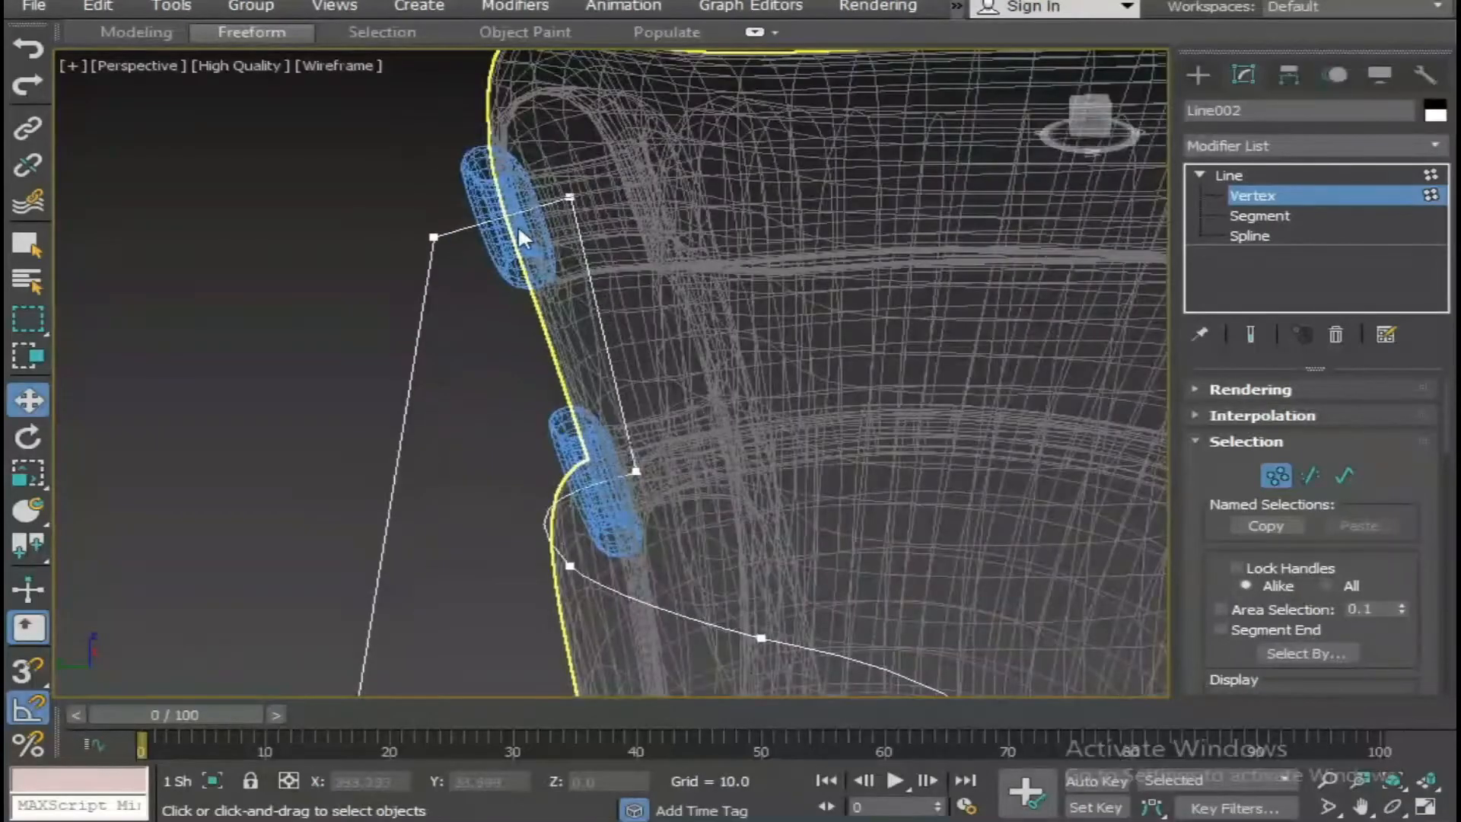
pyautogui.click(433, 234)
pyautogui.rightClick(431, 236)
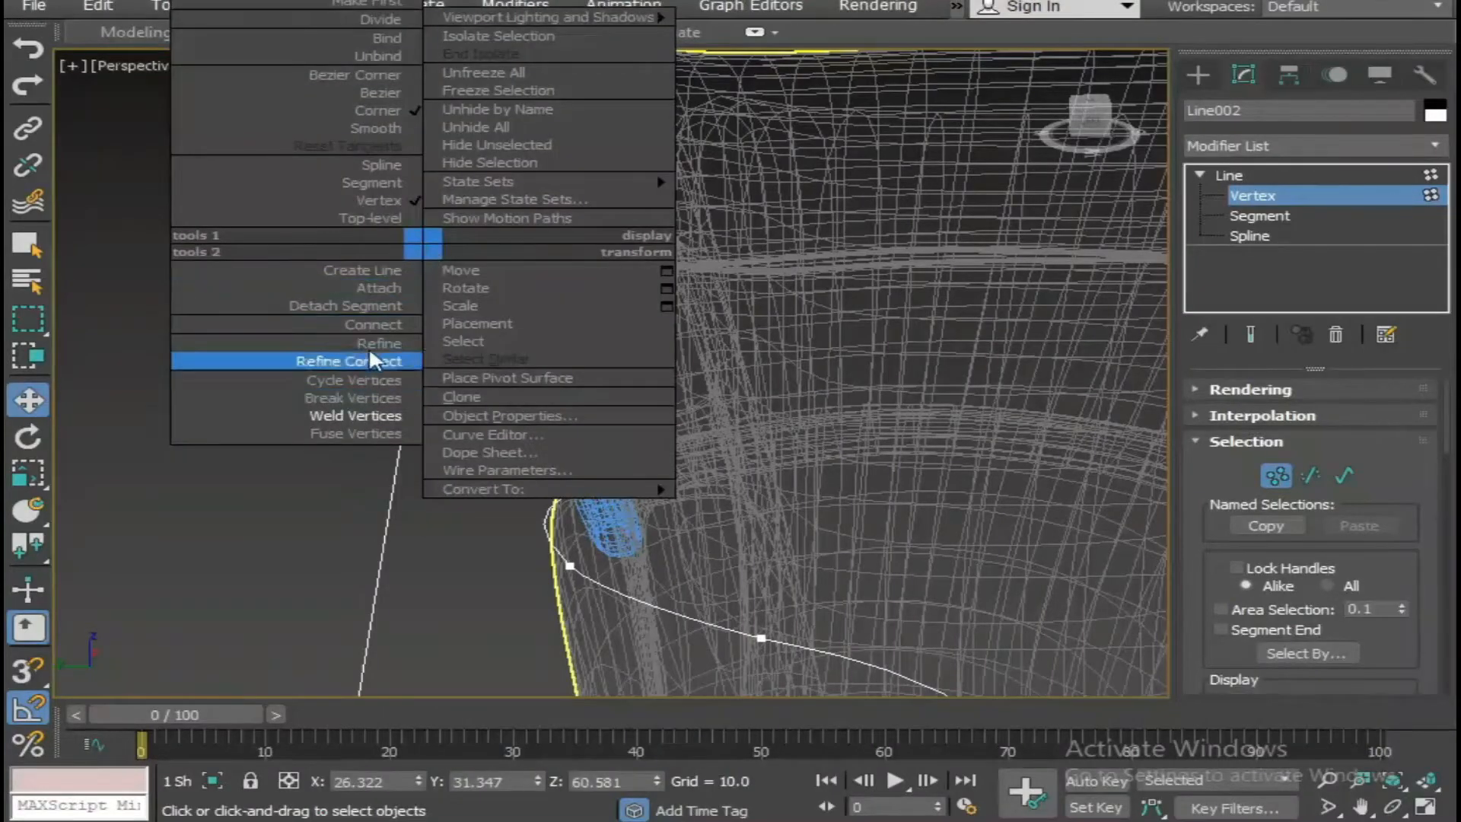
pyautogui.click(386, 145)
pyautogui.moveTo(428, 109); pyautogui.dragTo(418, 240)
pyautogui.click(569, 197)
pyautogui.moveTo(569, 153); pyautogui.dragTo(576, 181)
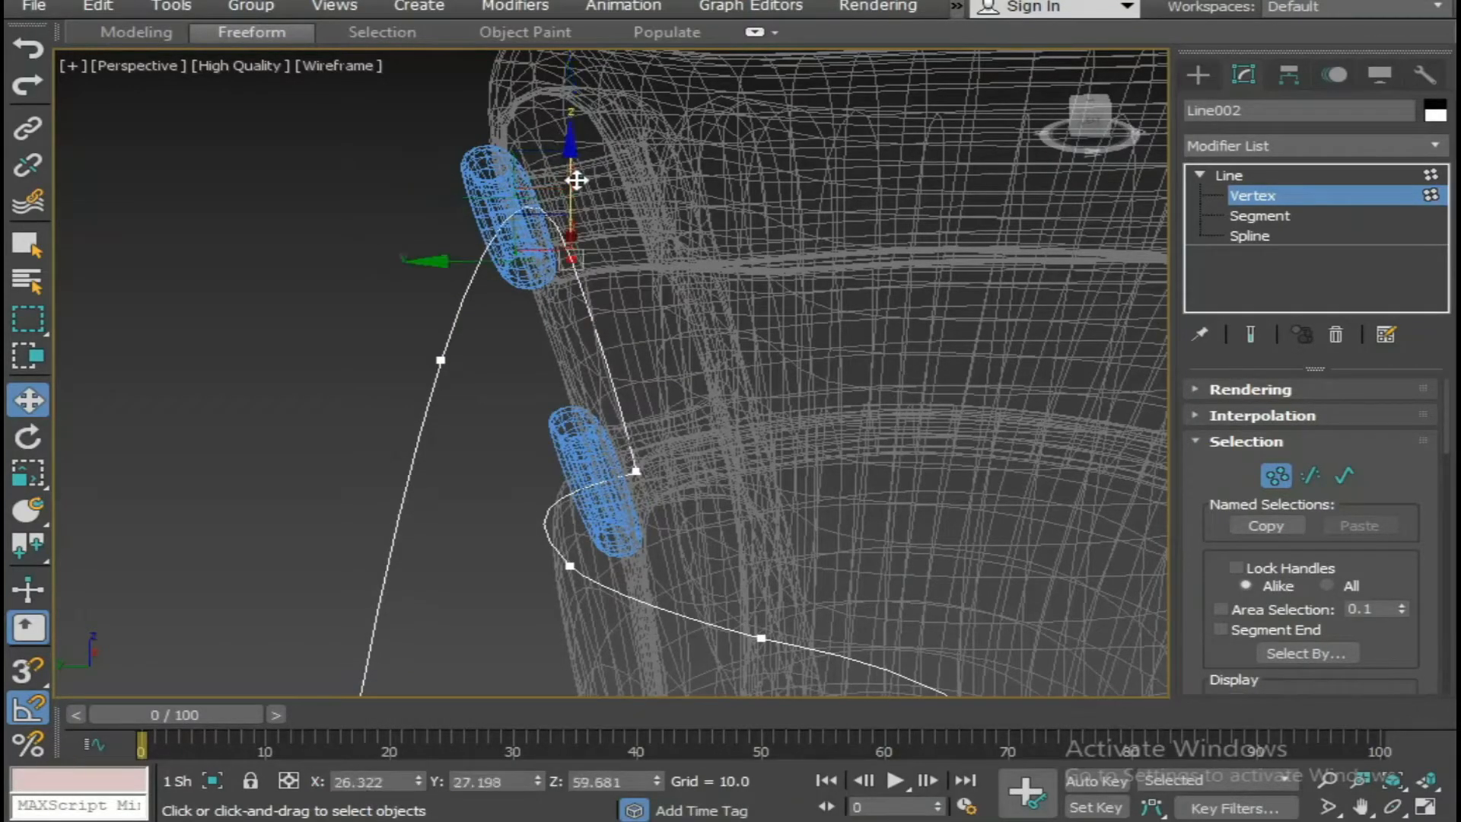
# Insert a vertex with Refine just outside the top eyelet and shift it along Y to about 31.18.
pyautogui.rightClick(480, 257)
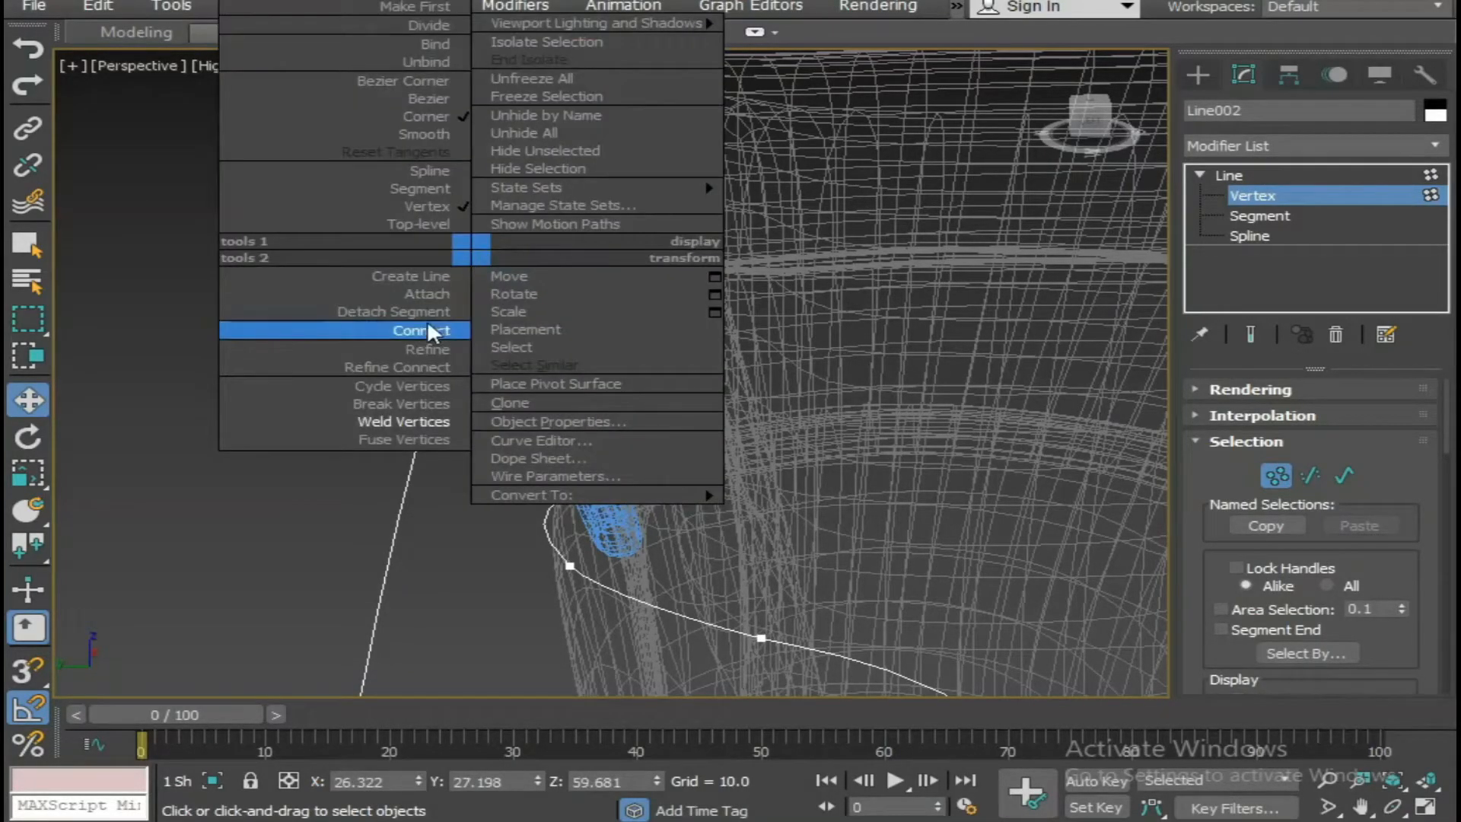
pyautogui.click(419, 382)
pyautogui.press('w')
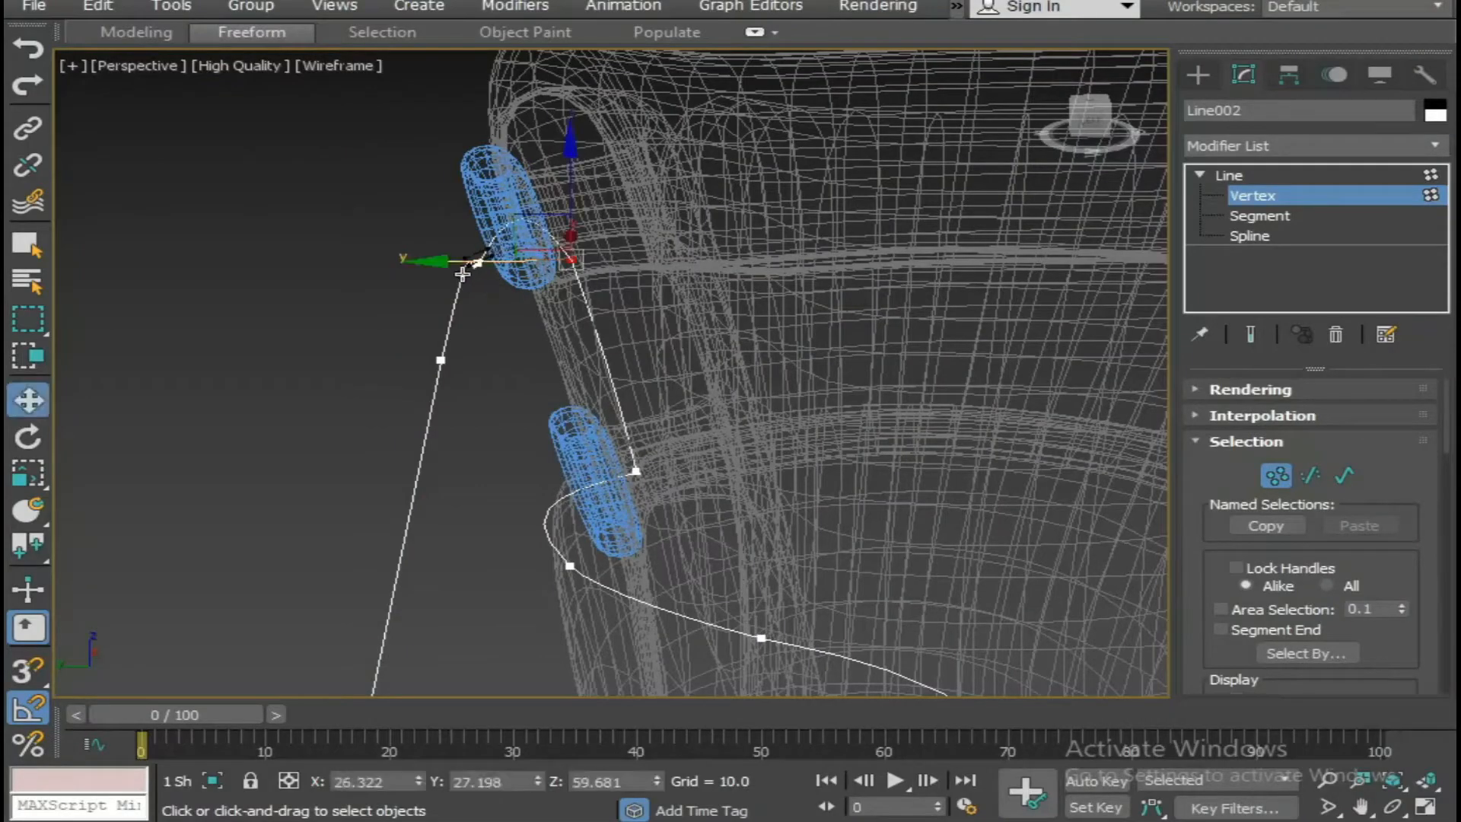
pyautogui.click(468, 267)
pyautogui.moveTo(403, 262); pyautogui.dragTo(363, 260)
pyautogui.scroll(-5, 639, 251)
pyautogui.moveTo(647, 251); pyautogui.dragTo(594, 380, button='middle')
pyautogui.scroll(2, 536, 373)
pyautogui.moveTo(534, 372); pyautogui.dragTo(746, 264, button='middle')
# Make the inserted vertex Smooth and reposition it with the inner vertex so the strand curves through the top eyelet.
pyautogui.rightClick(482, 418)
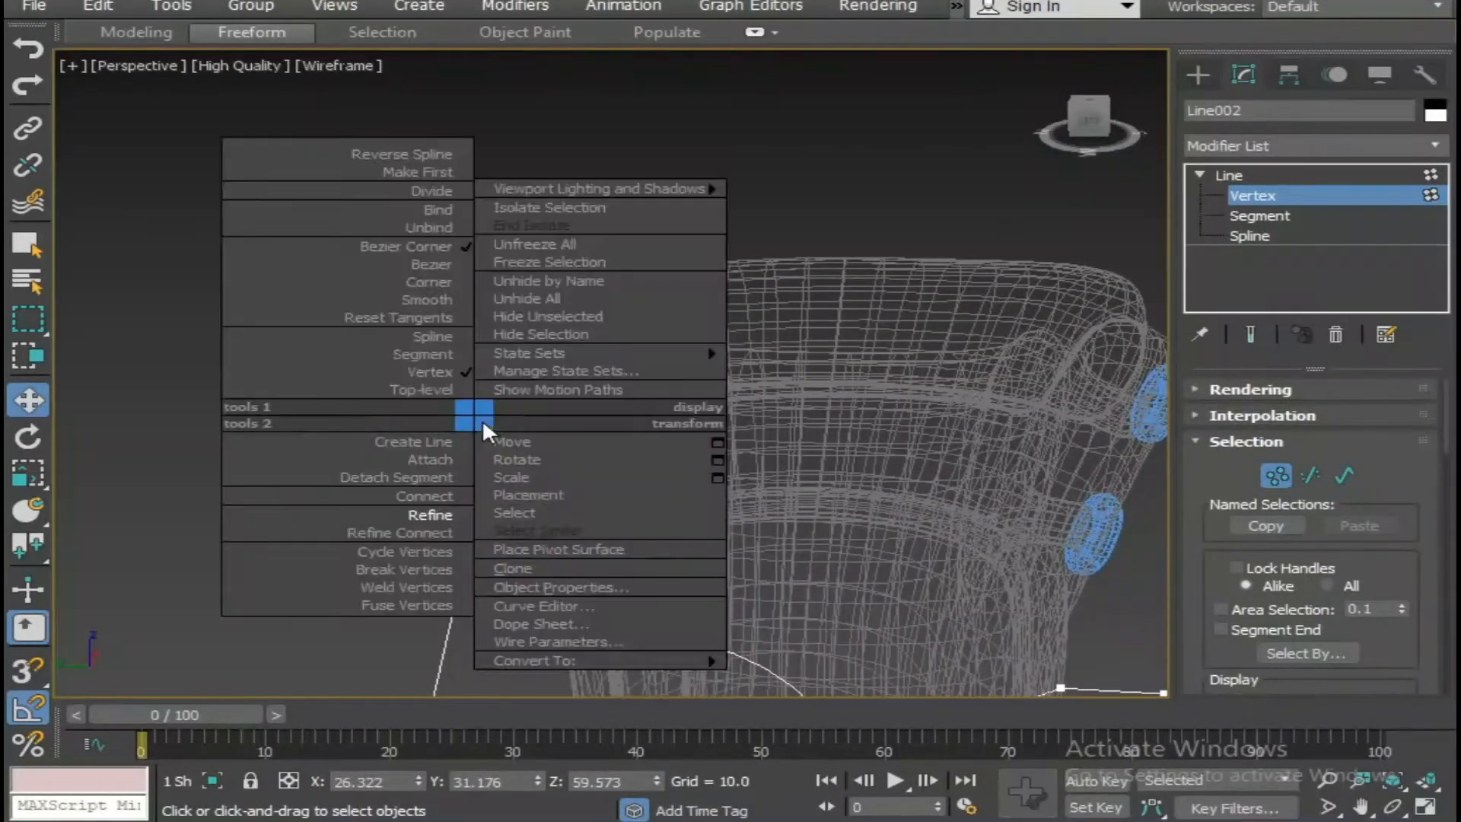
pyautogui.click(433, 299)
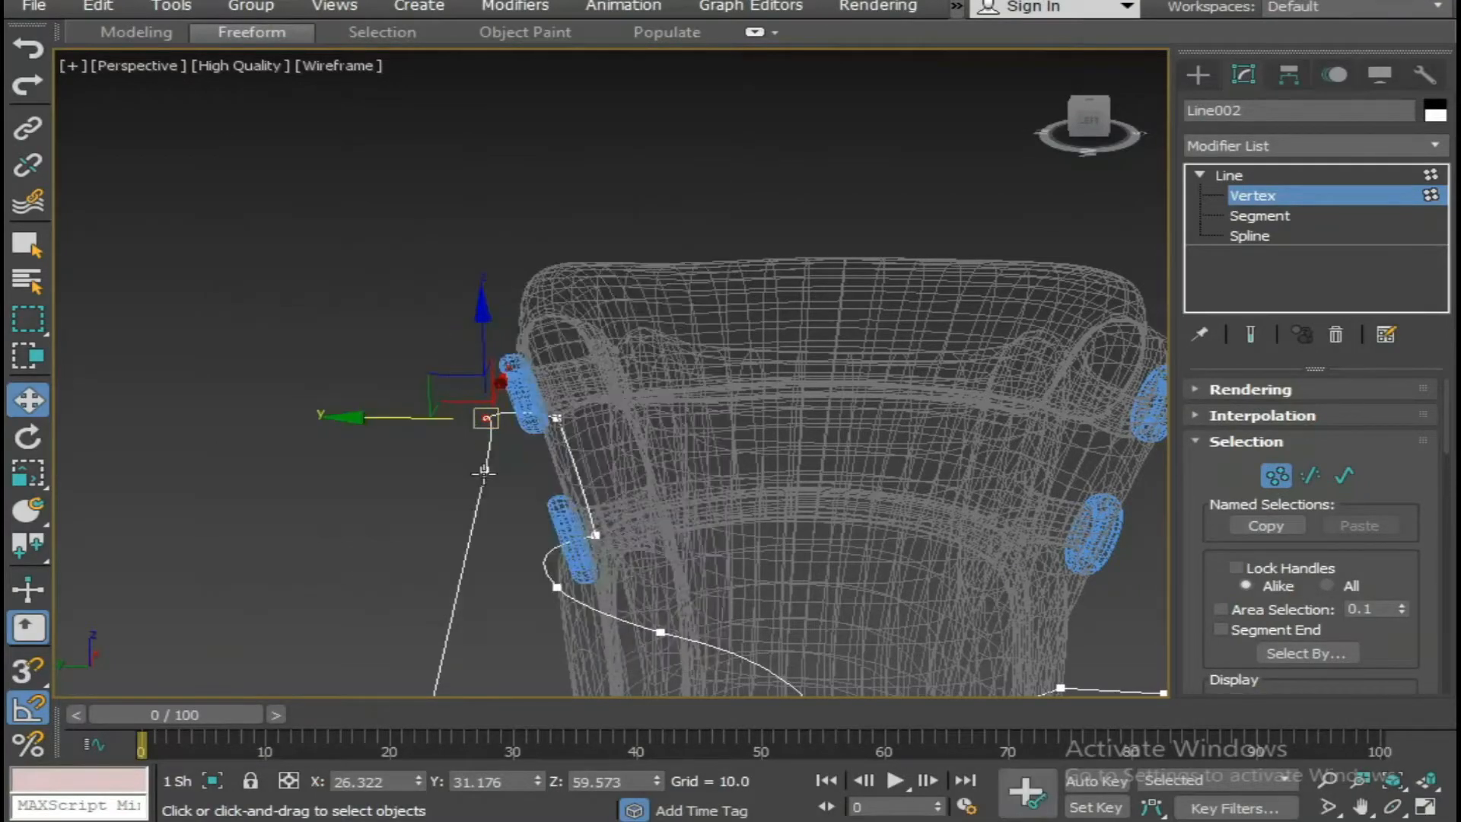
pyautogui.moveTo(487, 344); pyautogui.dragTo(559, 421)
pyautogui.moveTo(558, 359); pyautogui.dragTo(554, 405)
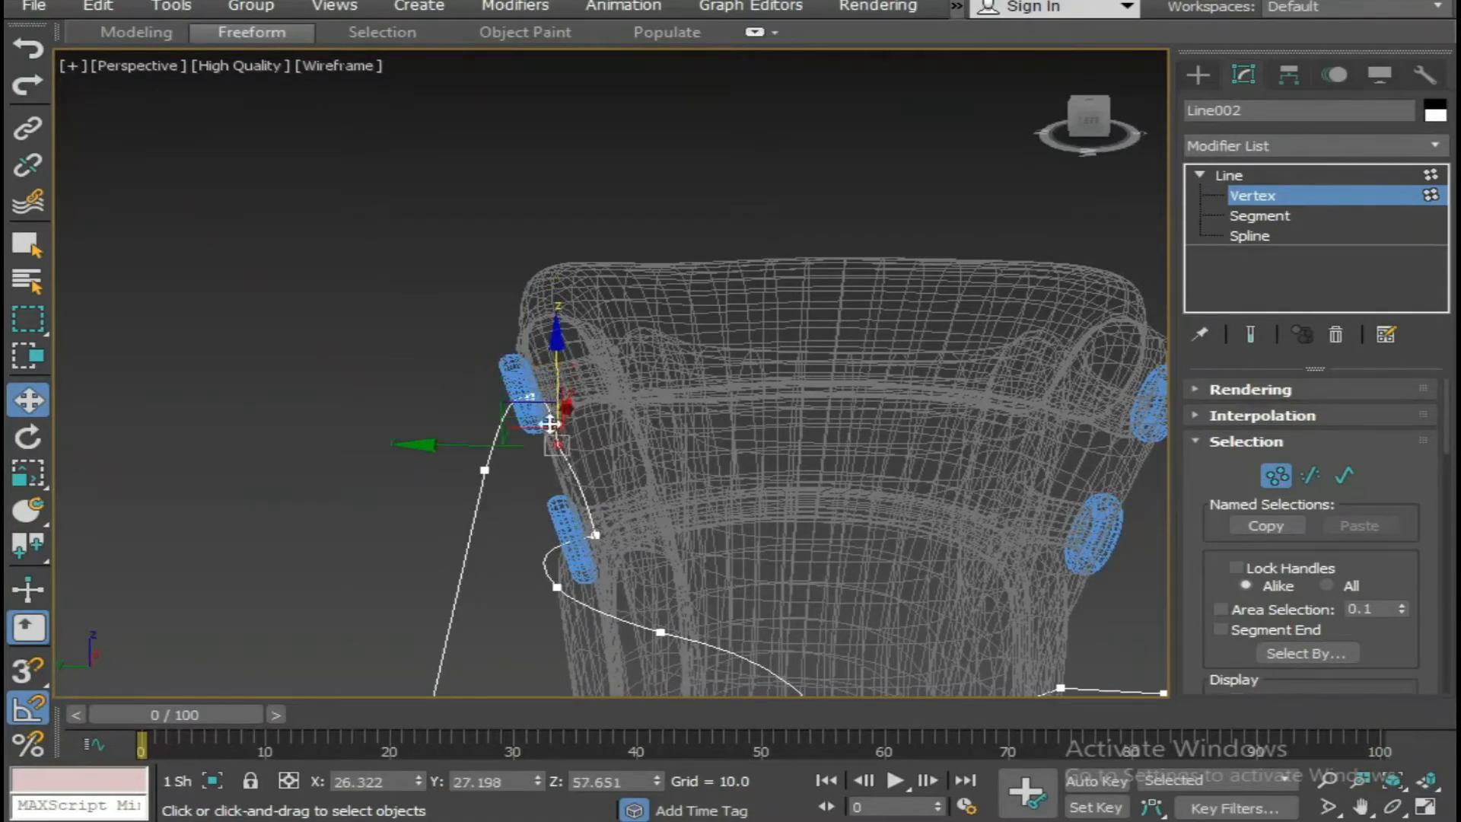
pyautogui.moveTo(501, 446); pyautogui.dragTo(501, 446)
pyautogui.click(530, 398)
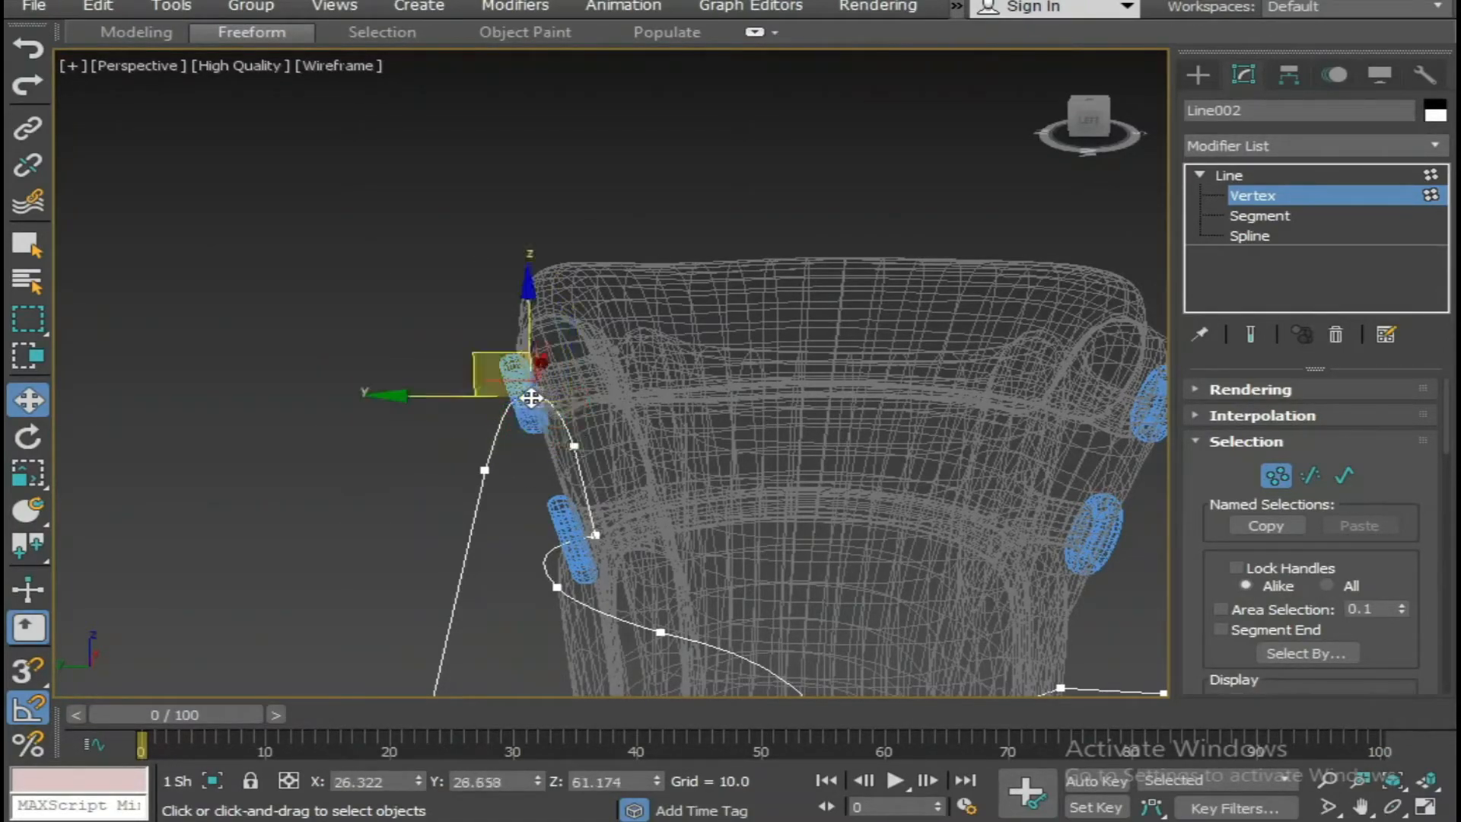
pyautogui.moveTo(436, 397); pyautogui.dragTo(442, 399)
# Delete the loose bottom end vertex of the lace on the opposite side of the boot.
pyautogui.scroll(-6, 511, 411)
pyautogui.keyDown('alt'); pyautogui.moveTo(604, 447); pyautogui.dragTo(708, 456, button='middle'); pyautogui.keyUp('alt')
pyautogui.keyDown('alt'); pyautogui.moveTo(457, 438); pyautogui.dragTo(305, 430, button='middle'); pyautogui.keyUp('alt')
pyautogui.scroll(4, 662, 487)
pyautogui.keyDown('alt'); pyautogui.moveTo(662, 487); pyautogui.dragTo(554, 656, button='middle'); pyautogui.keyUp('alt')
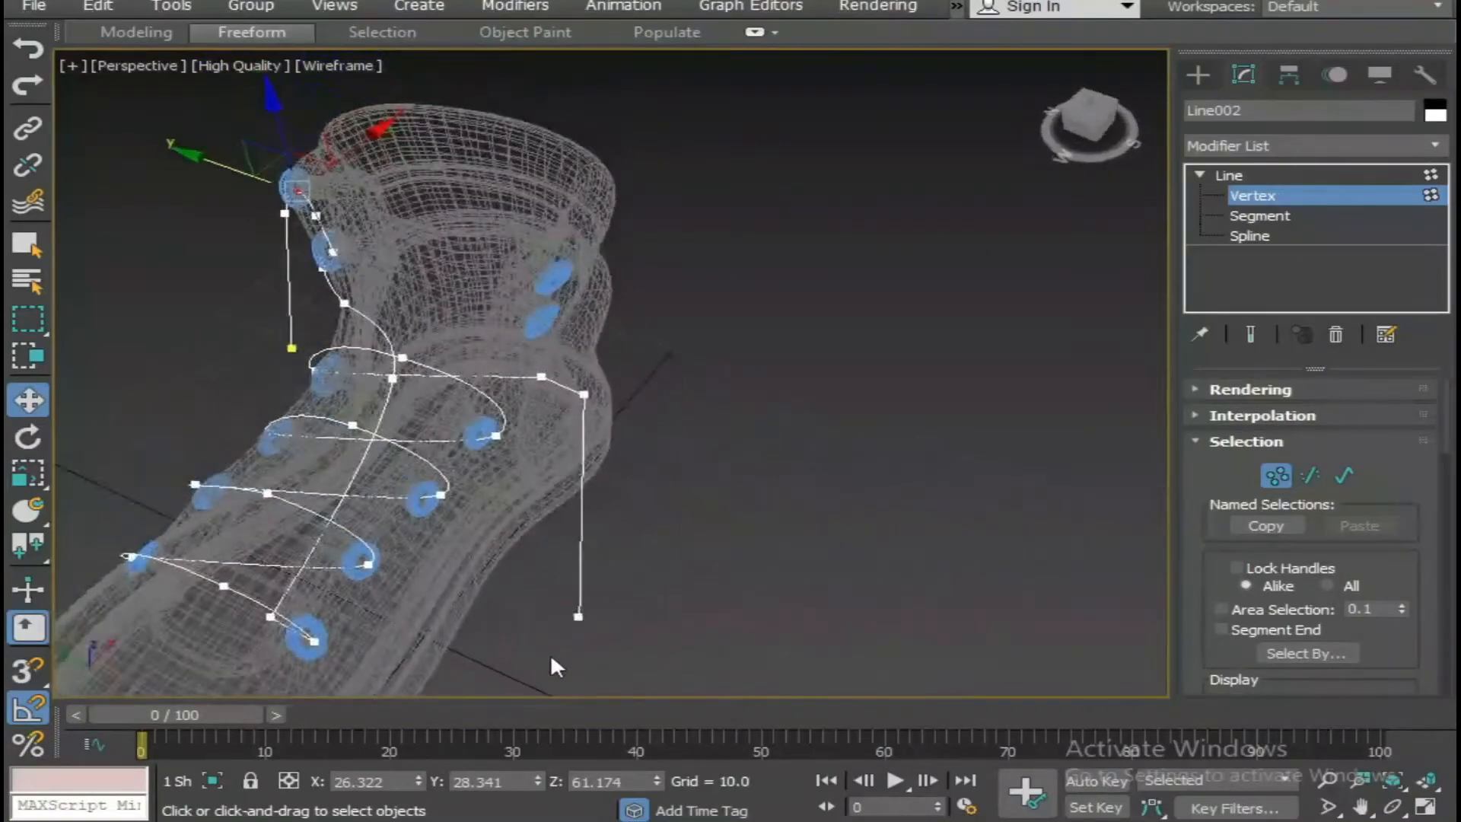
pyautogui.moveTo(645, 572); pyautogui.dragTo(646, 572)
pyautogui.press('Delete')
# Reposition the bottom vertex of the hanging lace strand beside the boot's heel.
pyautogui.keyDown('alt'); pyautogui.moveTo(464, 602); pyautogui.dragTo(454, 499, button='middle'); pyautogui.keyUp('alt')
pyautogui.click(287, 434)
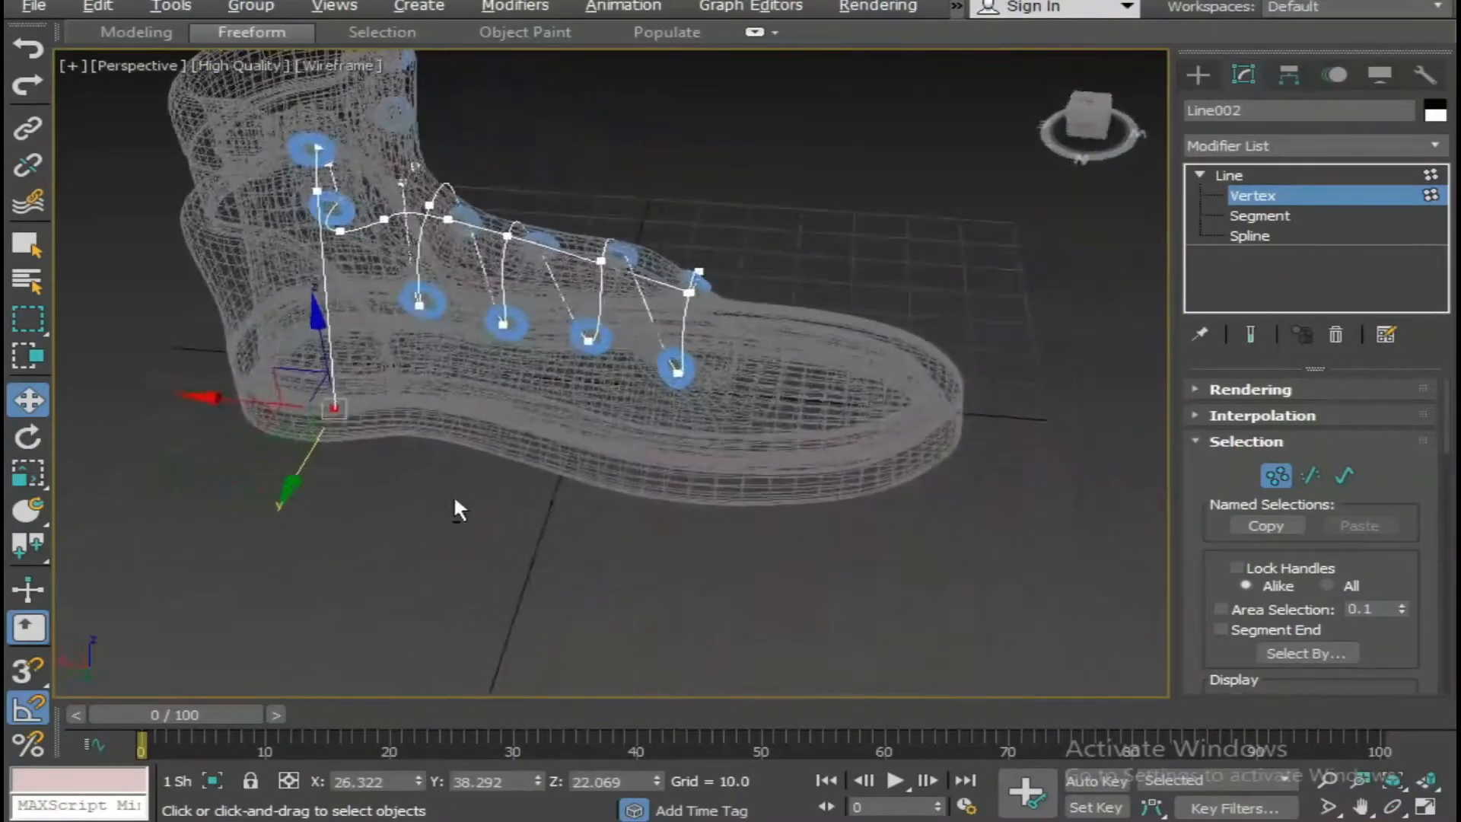
pyautogui.moveTo(335, 378); pyautogui.dragTo(302, 409)
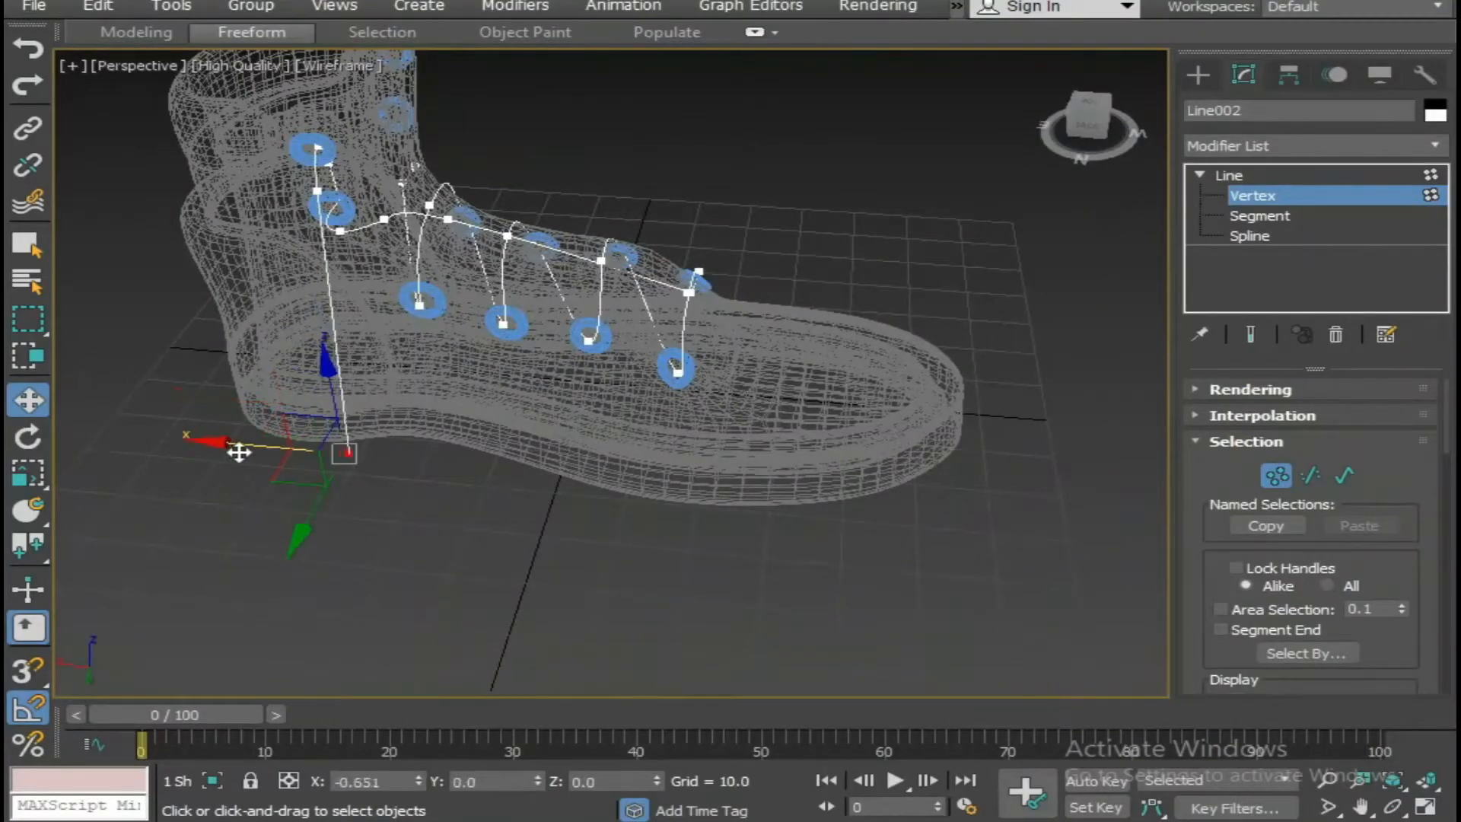
pyautogui.click(459, 522)
pyautogui.moveTo(459, 522)
pyautogui.keyDown('alt'); pyautogui.mouseDown(button='middle')
pyautogui.moveTo(327, 571)
pyautogui.moveTo(532, 555)
pyautogui.moveTo(573, 500)
pyautogui.moveTo(428, 436)
pyautogui.moveTo(446, 501)
pyautogui.moveTo(456, 484)
pyautogui.mouseUp(button='middle'); pyautogui.keyUp('alt')
# In shaded display, move the opposite strand's inner vertex up to the fifth eyelet and delete the leftover end vertex behind it.
pyautogui.click(646, 505)
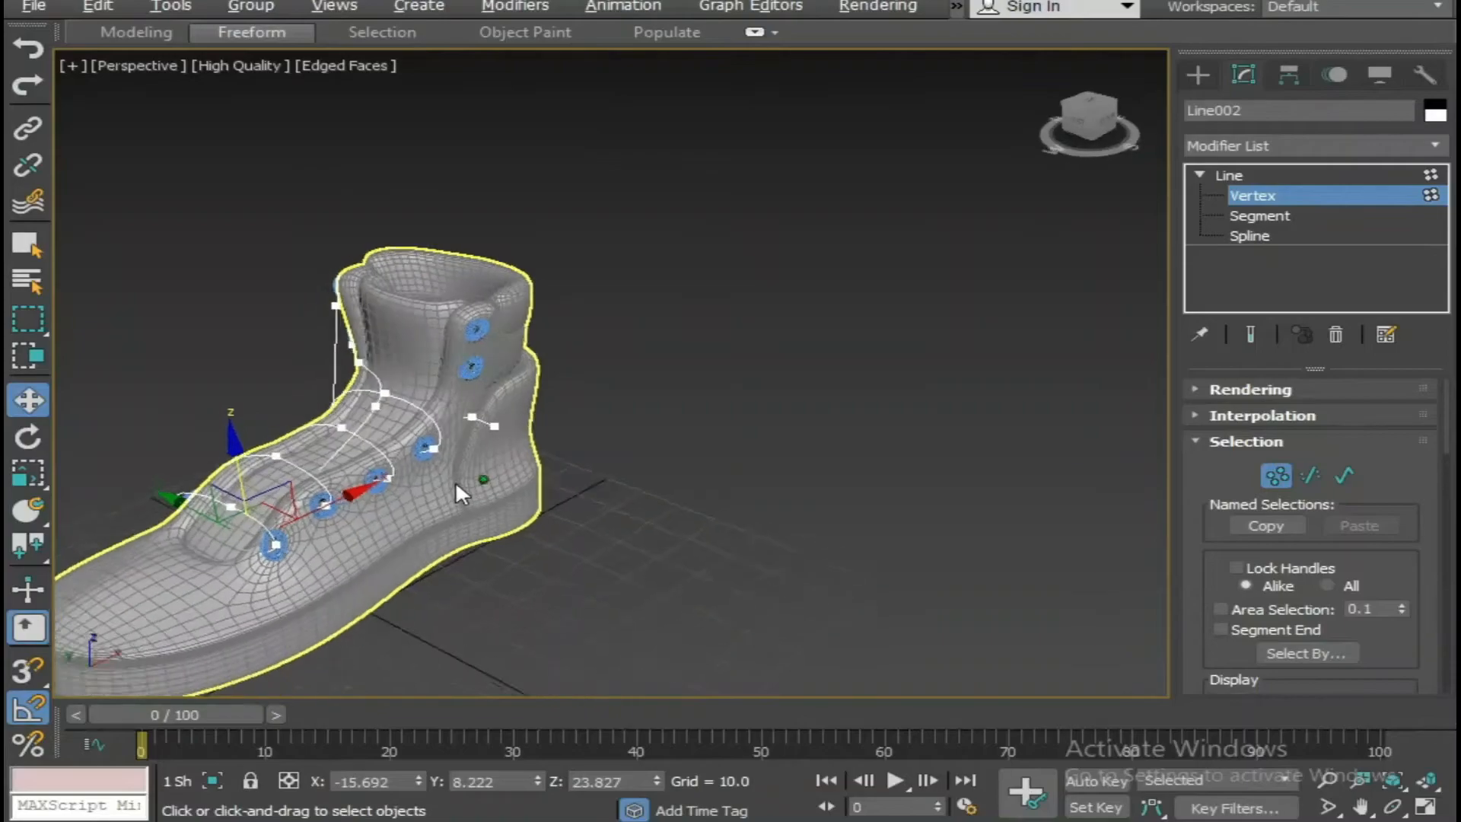
pyautogui.scroll(3, 472, 449)
pyautogui.click(471, 390)
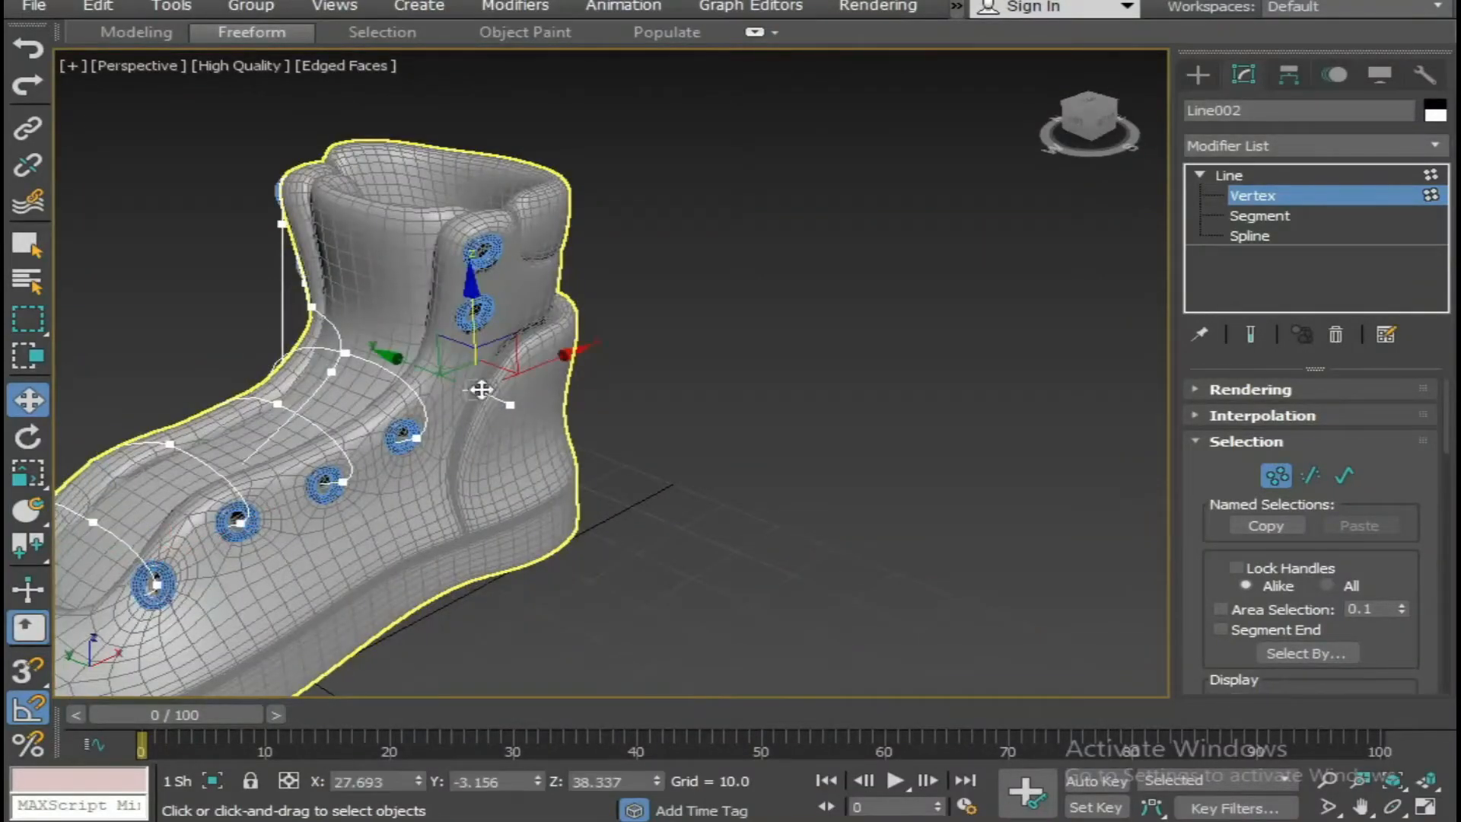
pyautogui.click(453, 312)
pyautogui.moveTo(360, 304); pyautogui.dragTo(388, 308)
pyautogui.moveTo(568, 369); pyautogui.dragTo(569, 368)
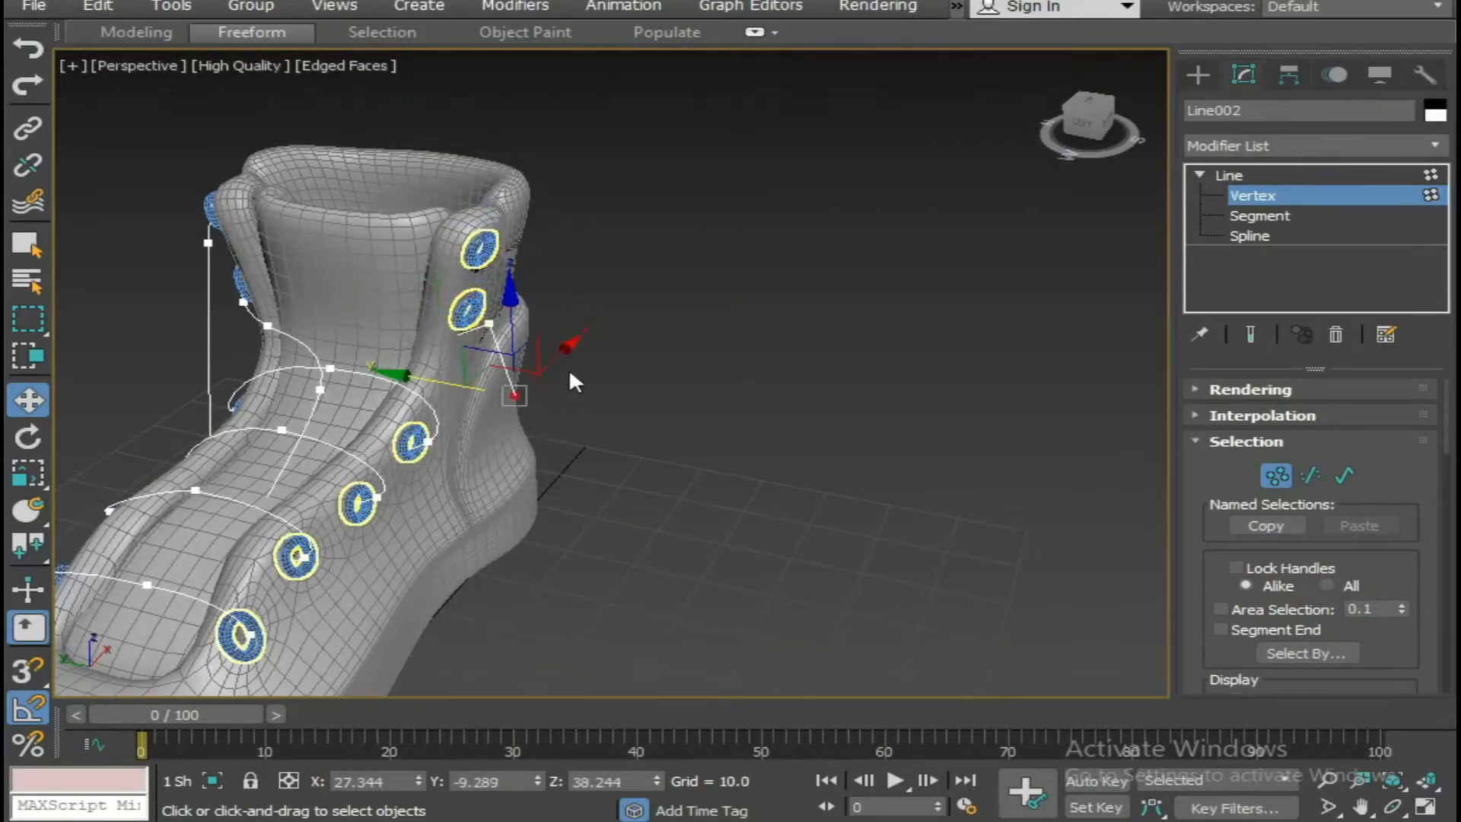
pyautogui.press('Delete')
# In wireframe display, insert a vertex with Refine on the strand running across the tongue to the opposite fifth eyelet.
pyautogui.keyDown('alt'); pyautogui.moveTo(516, 346); pyautogui.dragTo(469, 512, button='middle'); pyautogui.keyUp('alt')
pyautogui.press('F3')
pyautogui.scroll(5, 410, 414)
pyautogui.rightClick(574, 403)
pyautogui.click(493, 499)
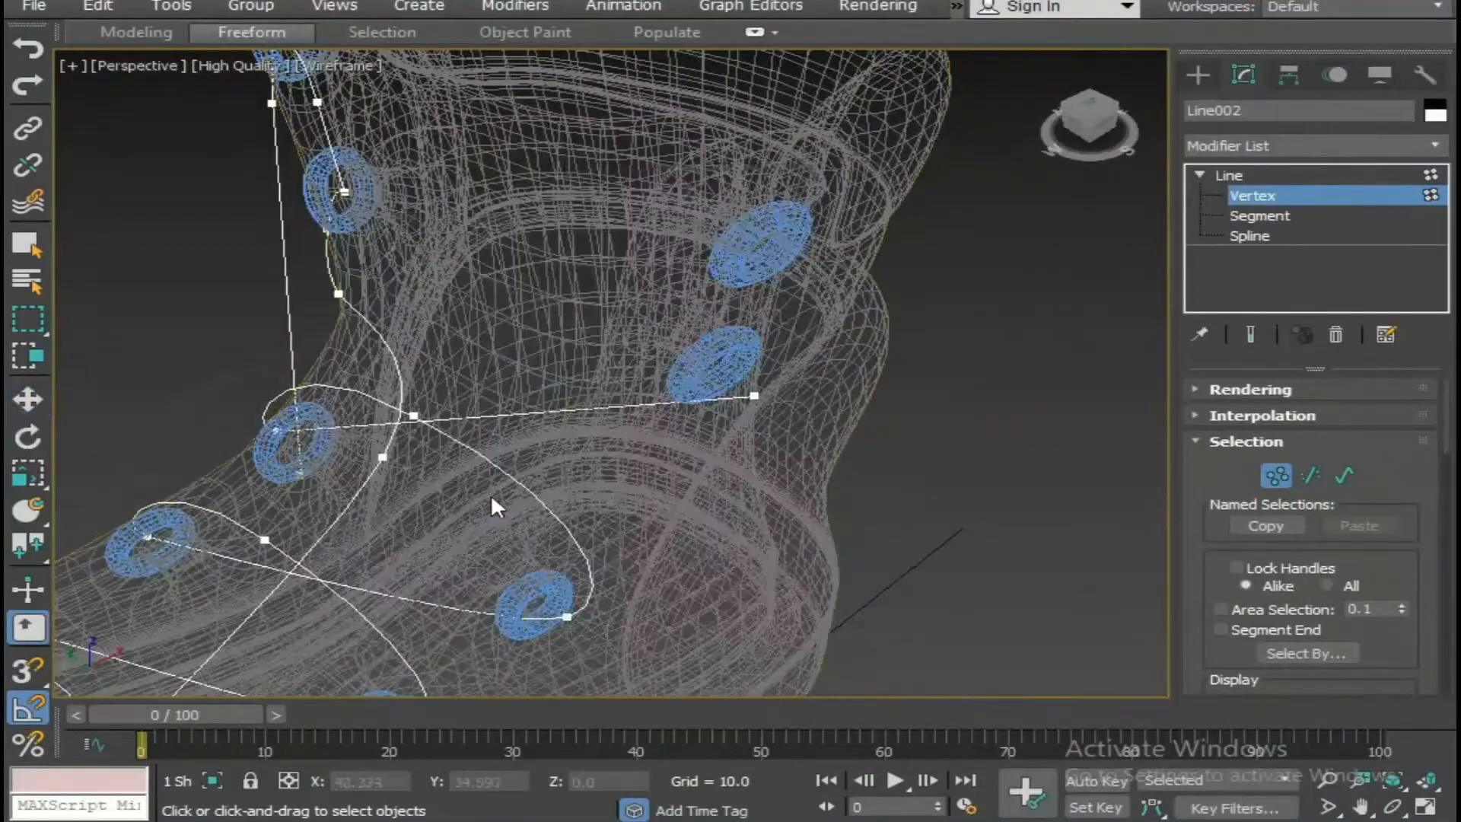
pyautogui.rightClick(612, 435)
pyautogui.moveTo(612, 436)
pyautogui.keyDown('alt'); pyautogui.mouseDown(button='middle')
pyautogui.moveTo(596, 446)
pyautogui.moveTo(599, 428)
pyautogui.mouseUp(button='middle'); pyautogui.keyUp('alt')
pyautogui.rightClick(599, 429)
pyautogui.click(957, 455)
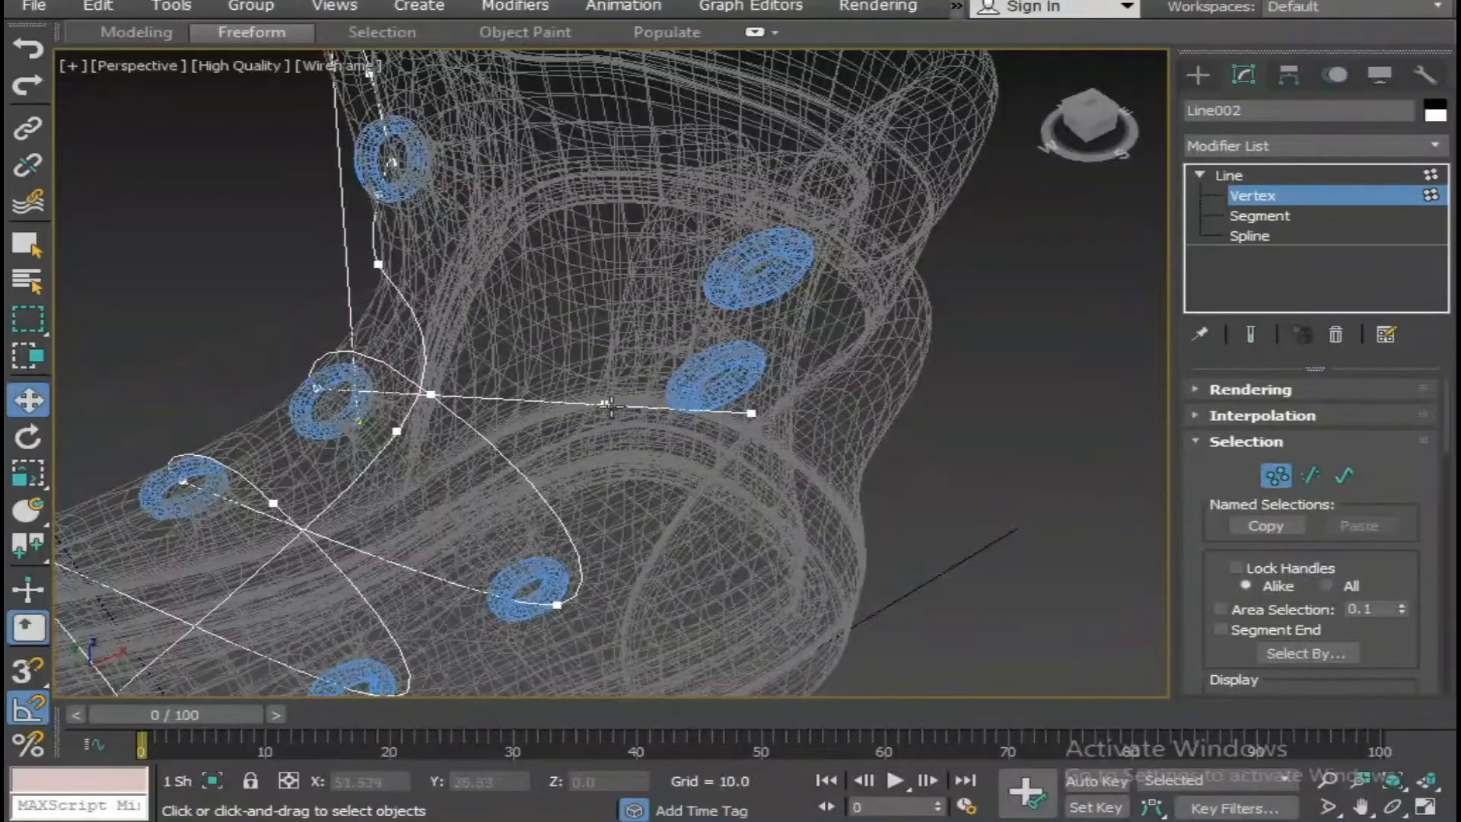
pyautogui.click(609, 406)
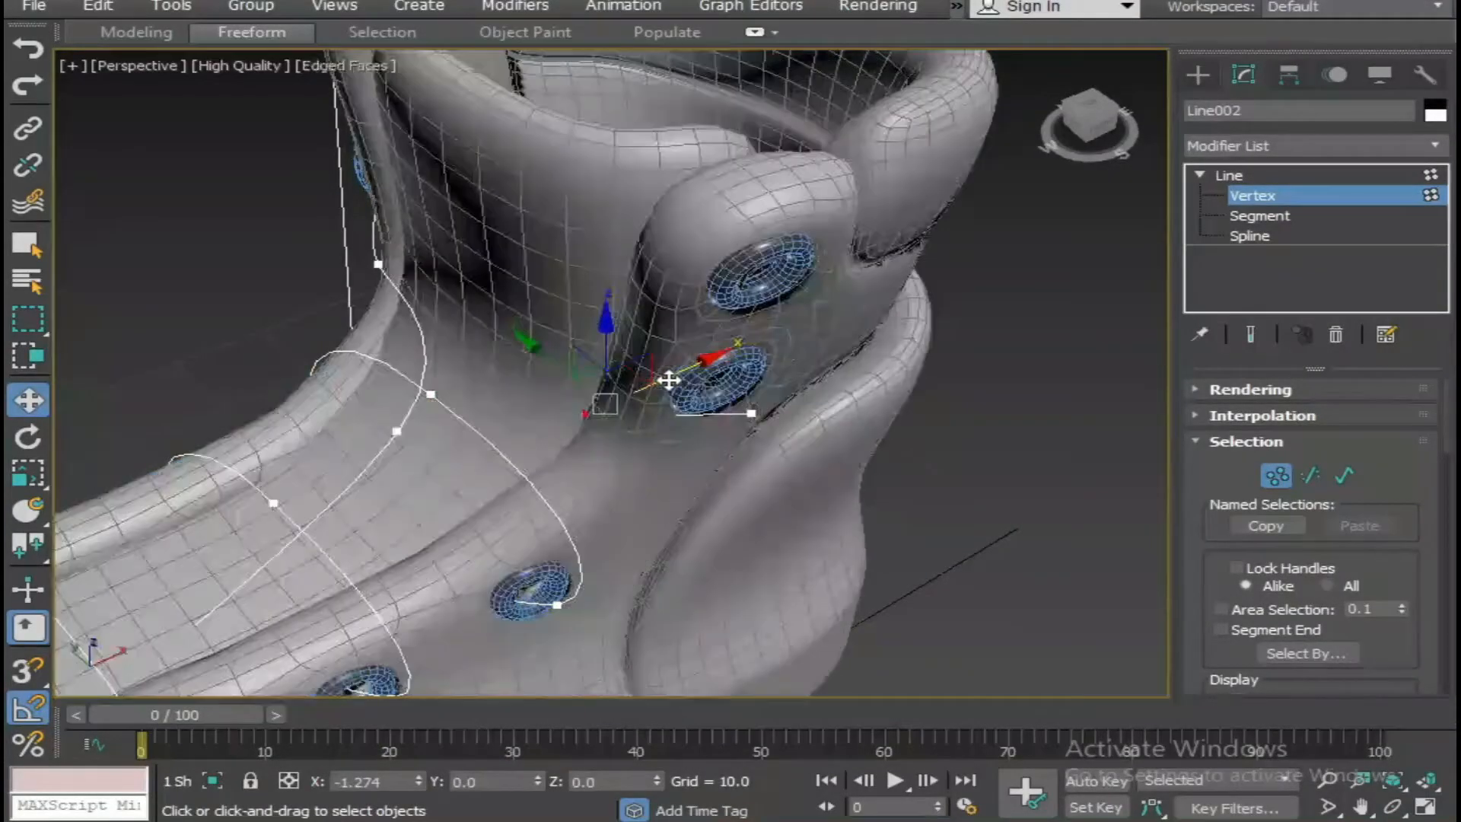
# In shaded display, reposition the inserted vertex over the tongue and add another with Refine on the same strand.
pyautogui.press('F3')
pyautogui.moveTo(631, 389); pyautogui.dragTo(639, 379)
pyautogui.keyDown('alt'); pyautogui.moveTo(633, 379); pyautogui.dragTo(664, 418, button='middle'); pyautogui.keyUp('alt')
pyautogui.rightClick(645, 413)
pyautogui.click(518, 508)
pyautogui.click(638, 422)
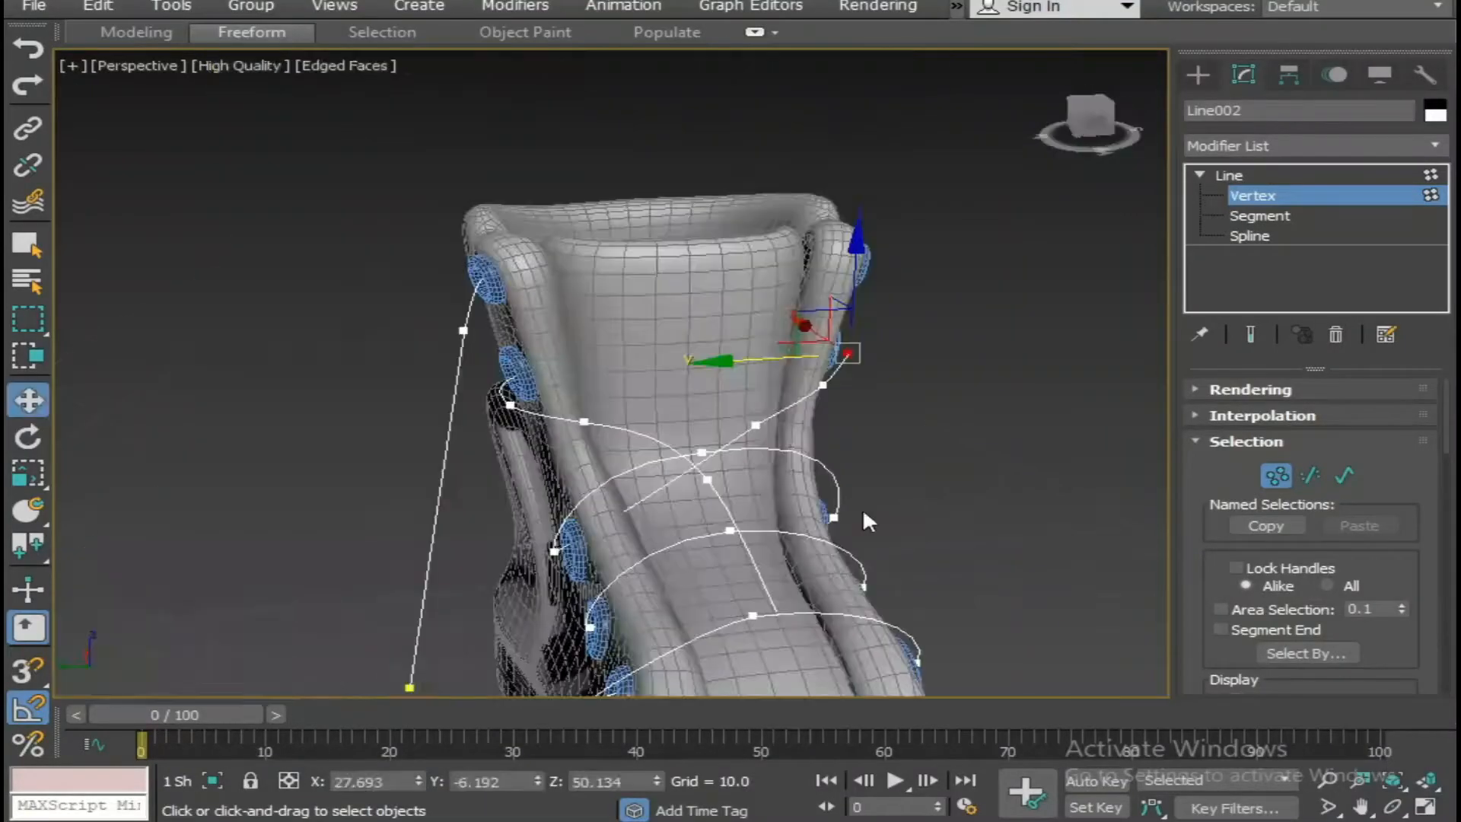
pyautogui.keyDown('alt'); pyautogui.moveTo(862, 510); pyautogui.dragTo(759, 472, button='middle'); pyautogui.keyUp('alt')
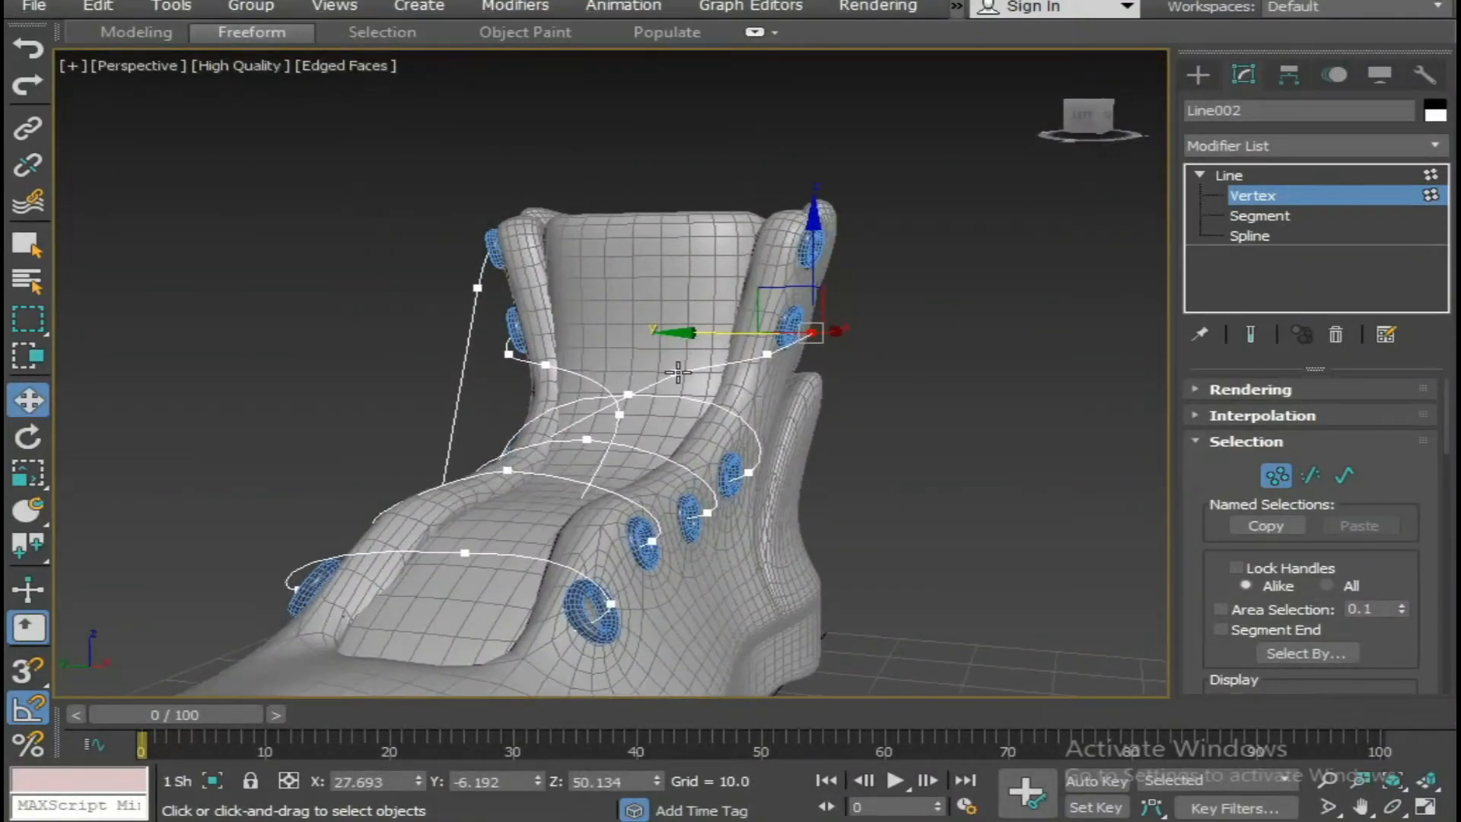
# Adjust the vertices of the strand crossing the tongue so its end sits closer to the opposite fifth eyelet.
pyautogui.keyDown('alt'); pyautogui.moveTo(678, 369); pyautogui.dragTo(508, 421, button='middle'); pyautogui.keyUp('alt')
pyautogui.keyDown('alt'); pyautogui.moveTo(825, 454); pyautogui.dragTo(711, 437, button='middle'); pyautogui.keyUp('alt')
pyautogui.click(571, 382)
pyautogui.moveTo(500, 353); pyautogui.dragTo(516, 359)
pyautogui.click(805, 455)
pyautogui.keyDown('alt'); pyautogui.moveTo(806, 455); pyautogui.dragTo(825, 568, button='middle'); pyautogui.keyUp('alt')
pyautogui.scroll(3, 637, 498)
pyautogui.keyDown('alt'); pyautogui.moveTo(636, 497); pyautogui.dragTo(738, 384, button='middle'); pyautogui.keyUp('alt')
pyautogui.click(718, 379)
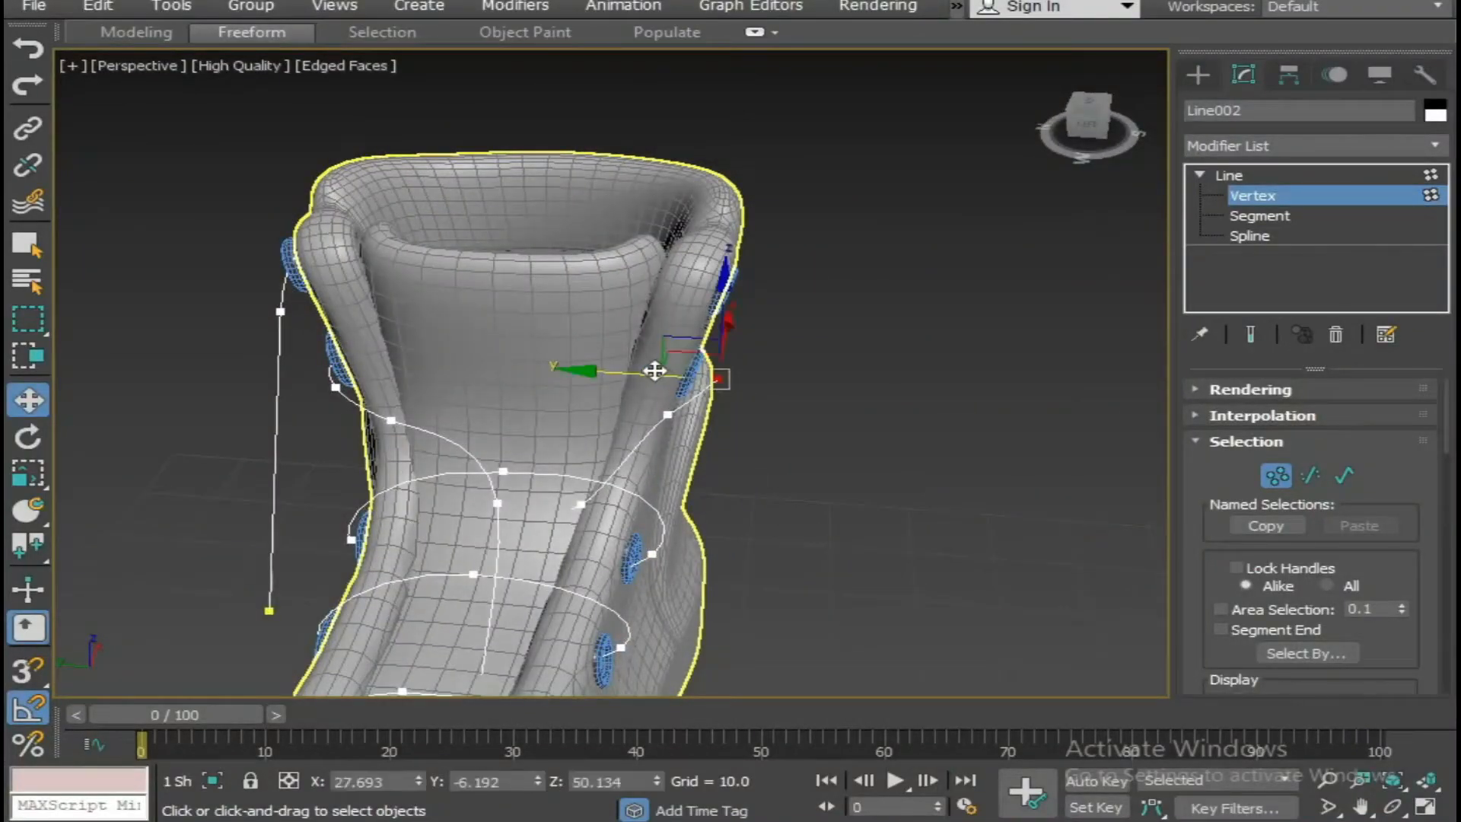
# In the wireframe Left view, draw a new line through the fifth and top eyelets, ending beside the boot as a hanging lace end.
pyautogui.hotkey('alt', 'w')
pyautogui.moveTo(438, 601); pyautogui.dragTo(431, 555, button='middle')
pyautogui.hotkey('alt', 'w')
pyautogui.moveTo(663, 582); pyautogui.dragTo(540, 671, button='middle')
pyautogui.scroll(4, 829, 495)
pyautogui.rightClick(869, 495)
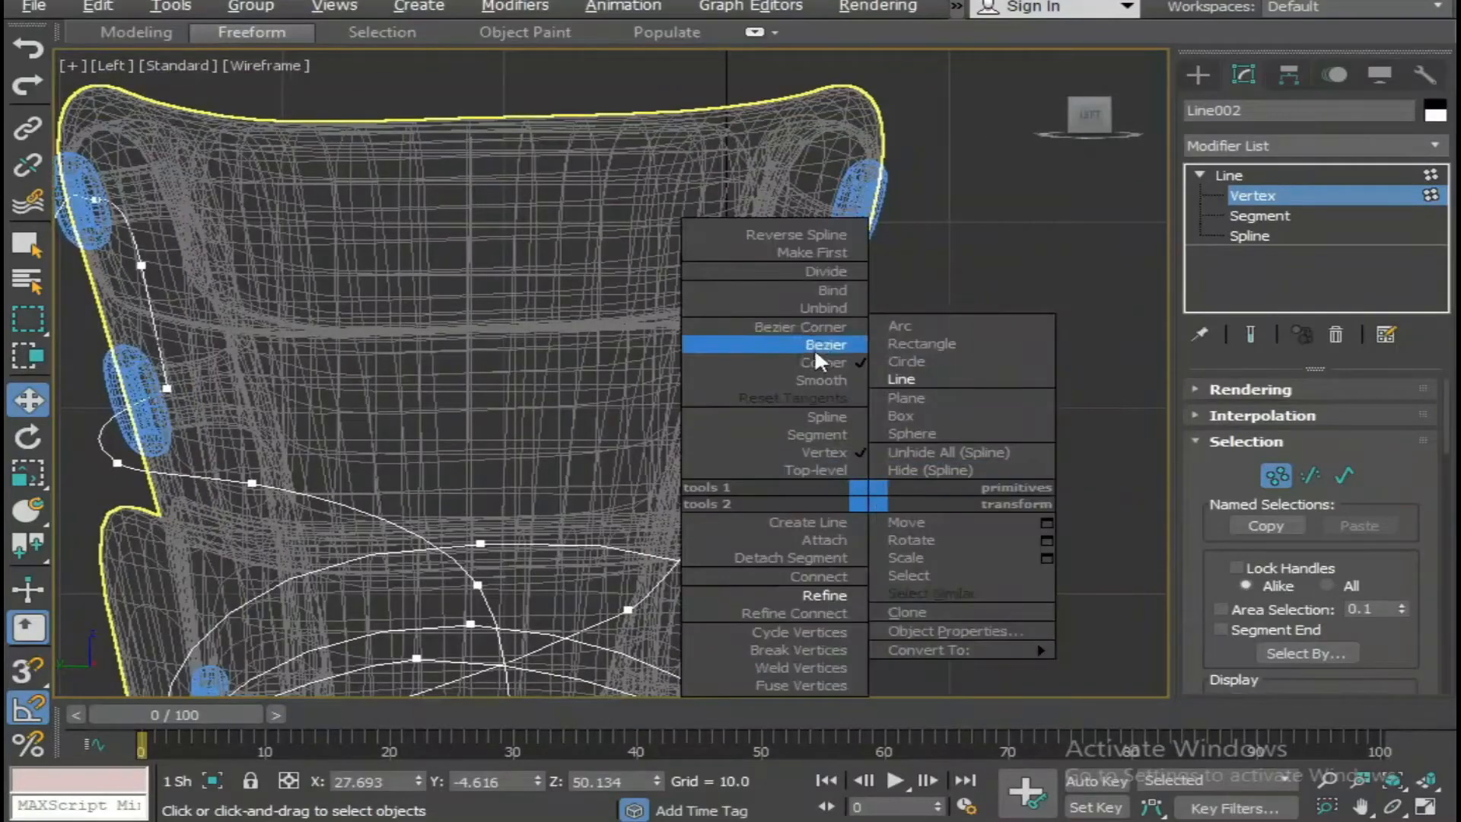
pyautogui.click(913, 379)
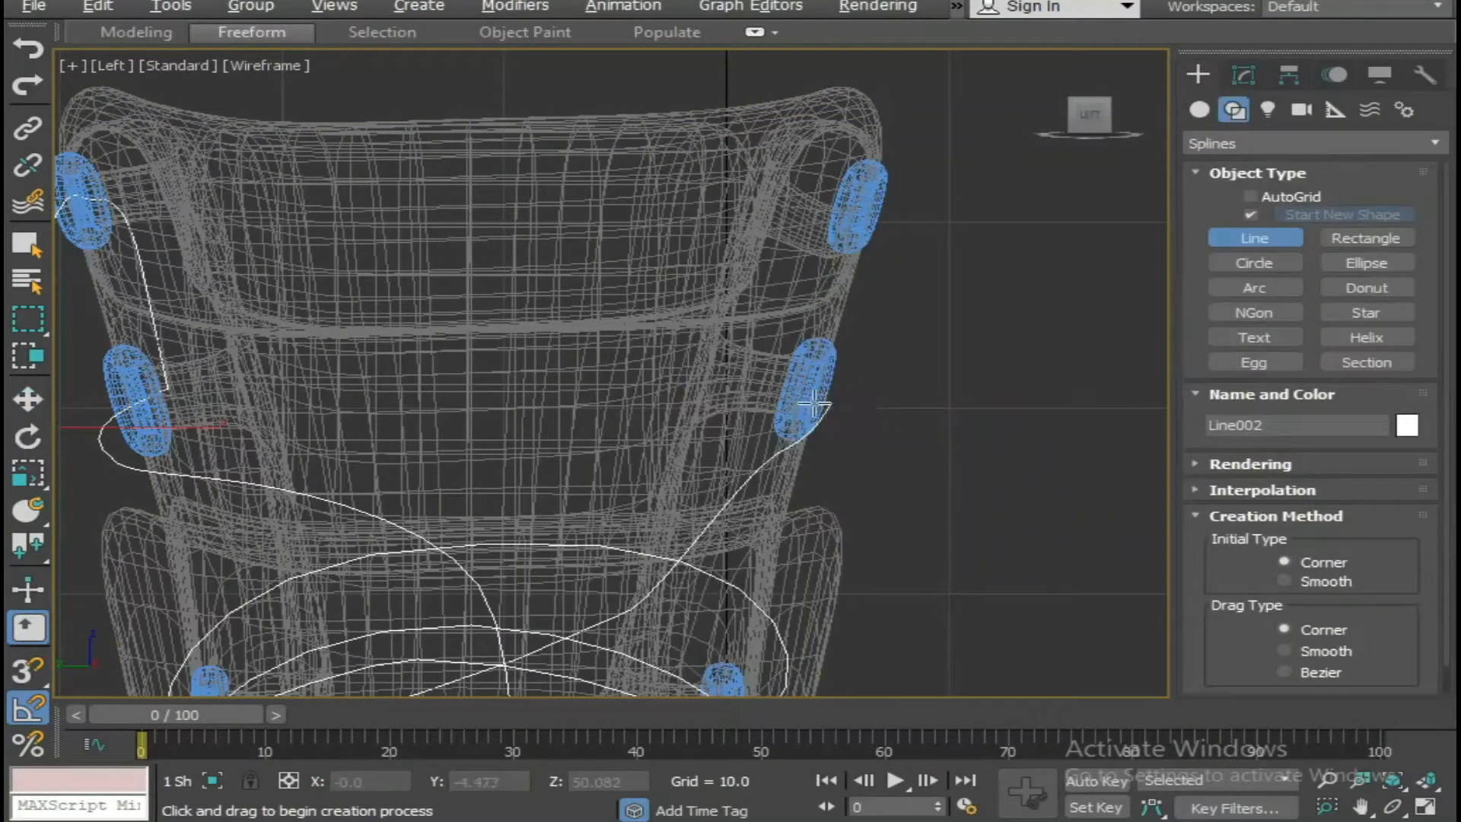
pyautogui.click(830, 404)
pyautogui.click(764, 394)
pyautogui.click(825, 201)
pyautogui.click(918, 212)
pyautogui.moveTo(951, 543); pyautogui.dragTo(985, 364, button='middle')
pyautogui.moveTo(995, 589); pyautogui.dragTo(865, 528, button='middle')
pyautogui.scroll(-4, 1125, 543)
pyautogui.click(905, 539)
pyautogui.rightClick(908, 538)
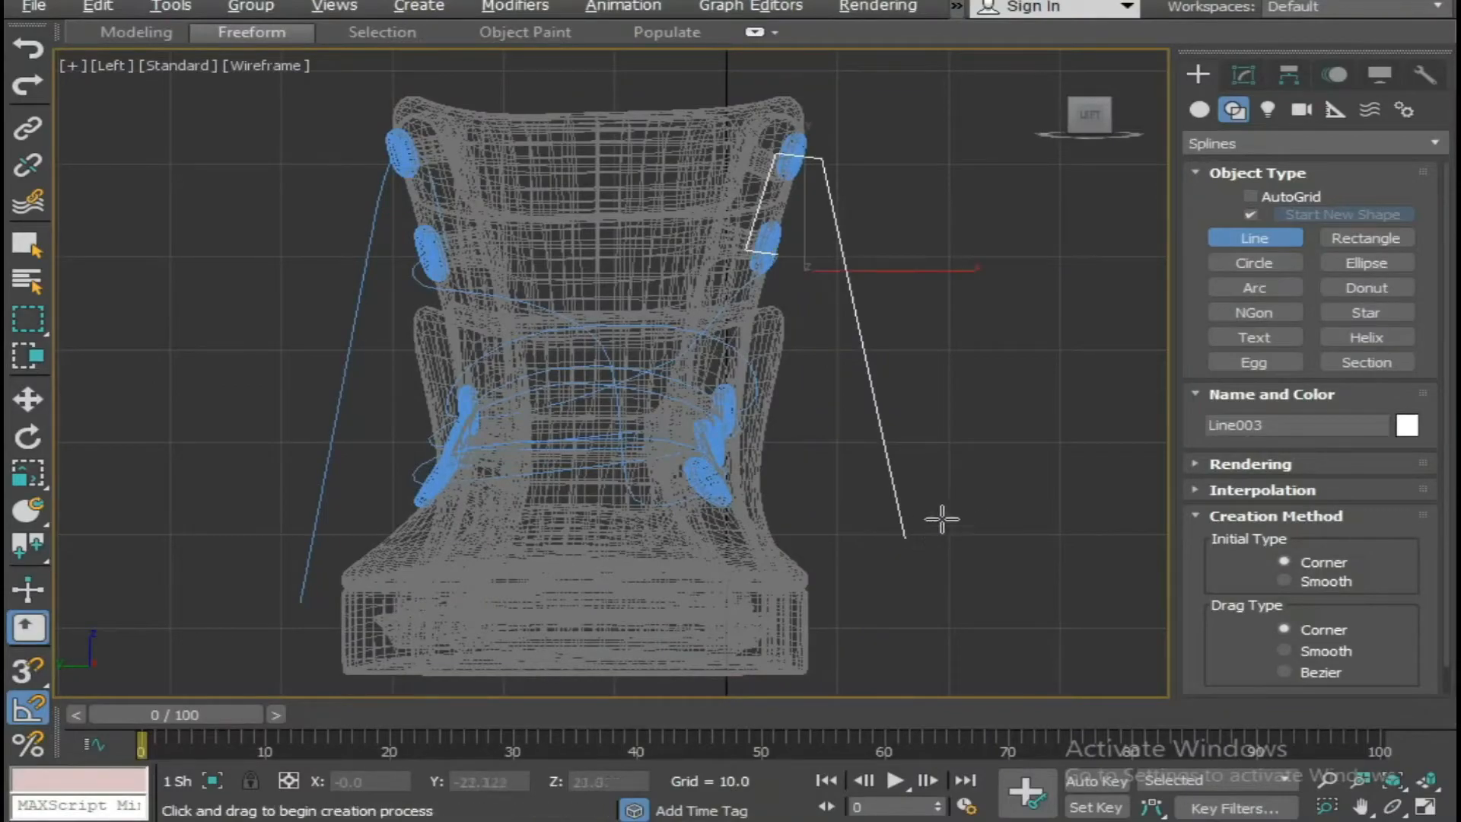
# In the perspective view, move the new lace line back along the boot's length to the two upper eyelets.
pyautogui.keyDown('alt'); pyautogui.moveTo(963, 525); pyautogui.dragTo(861, 564, button='middle'); pyautogui.keyUp('alt')
pyautogui.hotkey('alt', 'w')
pyautogui.moveTo(944, 625); pyautogui.dragTo(982, 615, button='middle')
pyautogui.hotkey('alt', 'w')
pyautogui.keyDown('alt'); pyautogui.moveTo(890, 608); pyautogui.dragTo(741, 555, button='middle'); pyautogui.keyUp('alt')
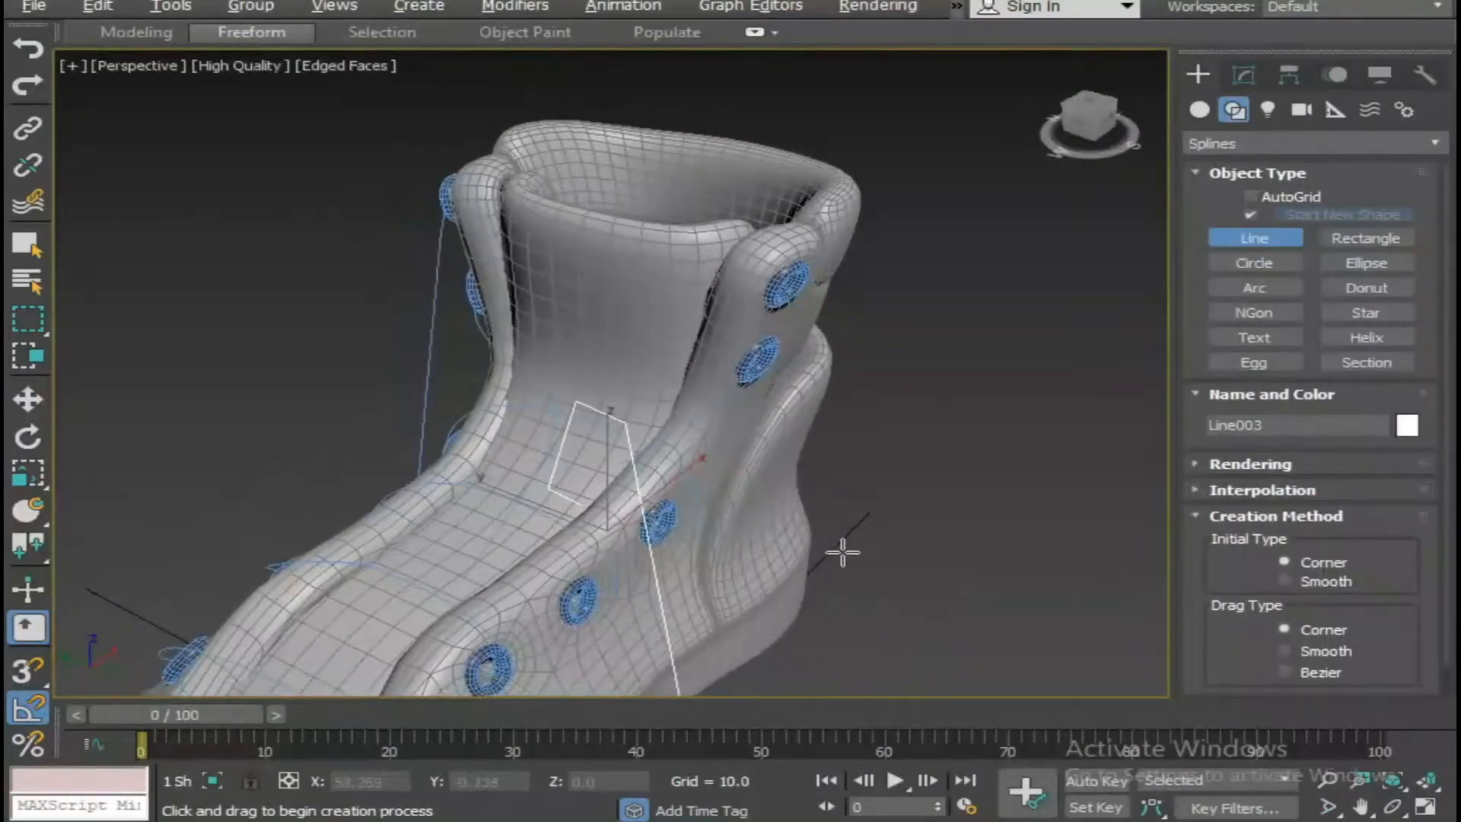
pyautogui.keyDown('alt'); pyautogui.moveTo(843, 552); pyautogui.dragTo(720, 426, button='middle'); pyautogui.keyUp('alt')
pyautogui.press('w')
pyautogui.moveTo(680, 456); pyautogui.dragTo(1014, 457)
pyautogui.click(1014, 457)
# Fine-position the new lace line so it passes through the openings of the fifth and top eyelets.
pyautogui.hotkey('alt', 'w')
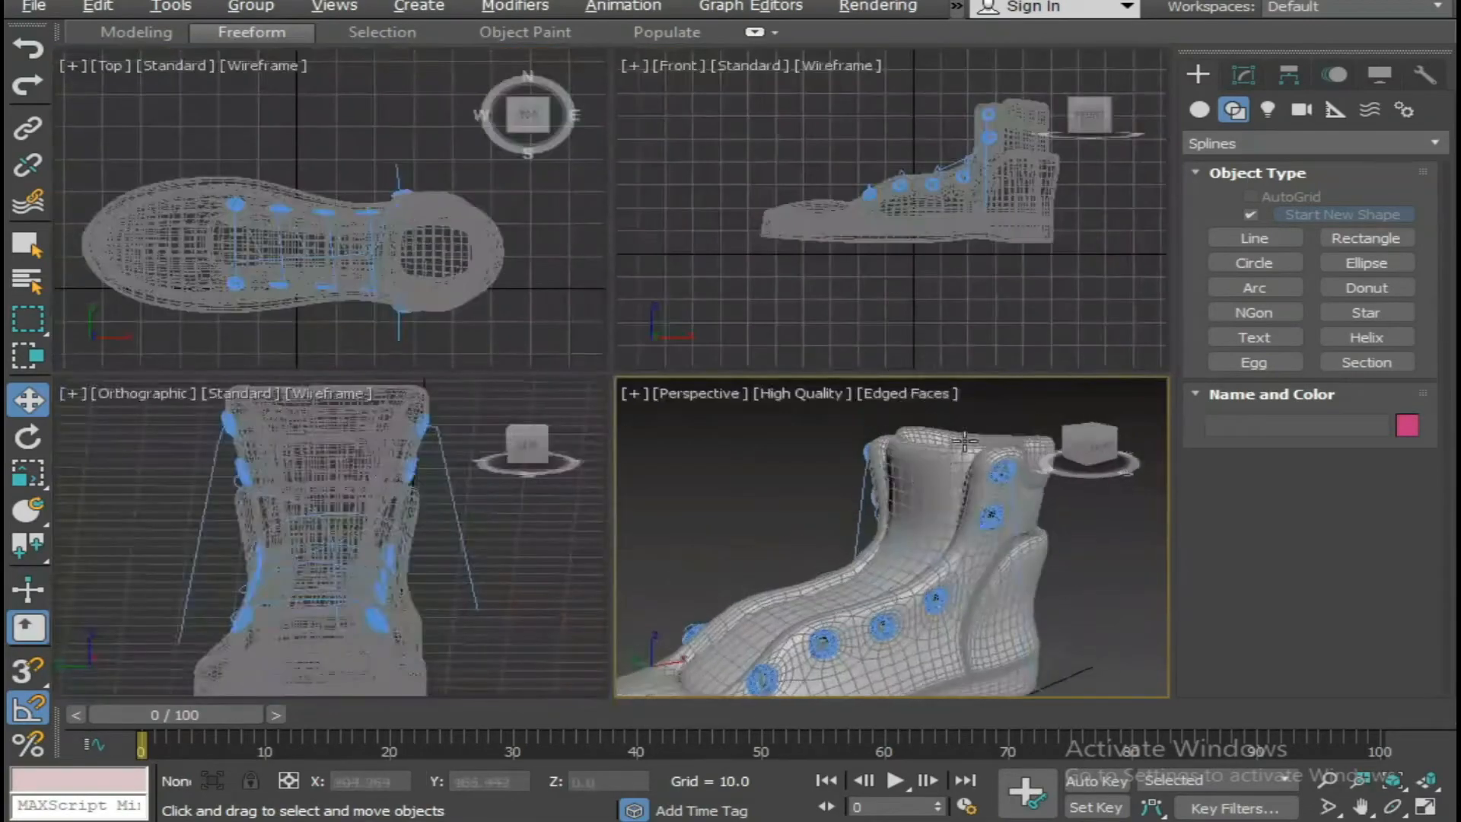
pyautogui.hotkey('alt', 'w')
pyautogui.scroll(4, 731, 411)
pyautogui.keyDown('alt'); pyautogui.moveTo(730, 411); pyautogui.dragTo(760, 509, button='middle'); pyautogui.keyUp('alt')
pyautogui.click(853, 433)
pyautogui.moveTo(829, 397); pyautogui.dragTo(864, 383)
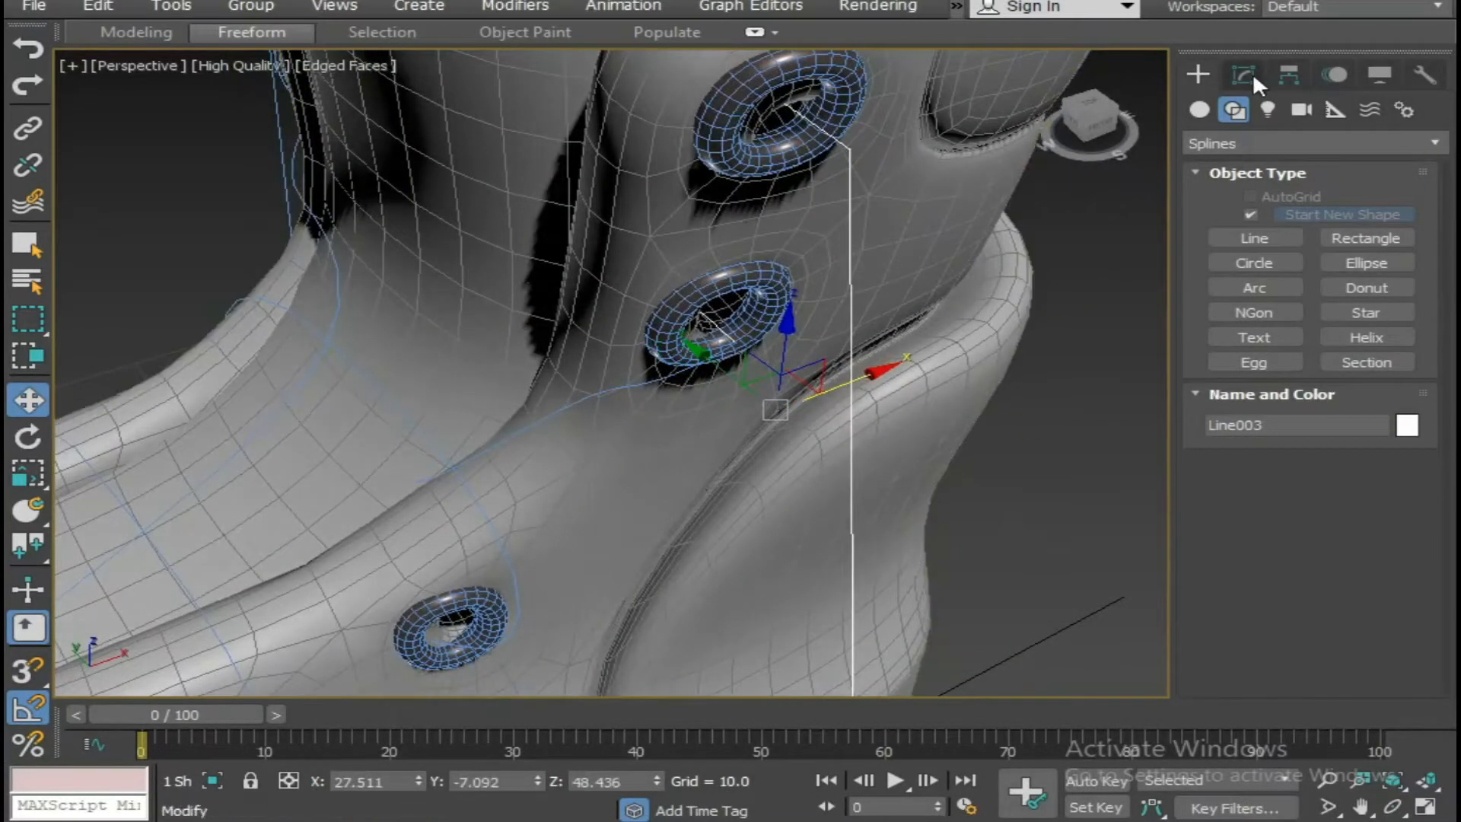
# Attach the existing lace spline to the new line.
pyautogui.click(1245, 75)
pyautogui.scroll(-5, 1250, 576)
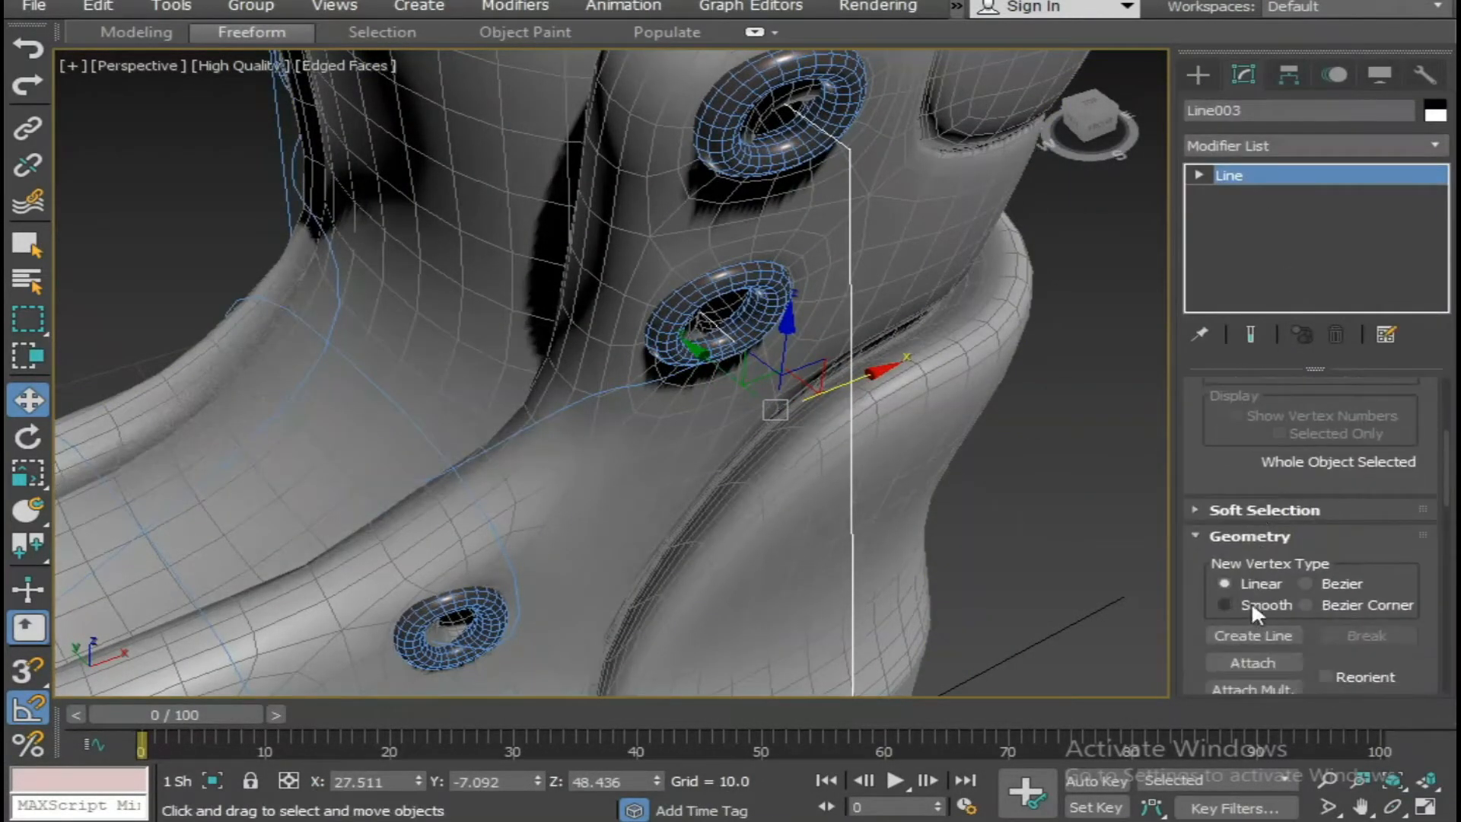
pyautogui.scroll(-2, 1255, 609)
pyautogui.click(1253, 592)
pyautogui.click(629, 391)
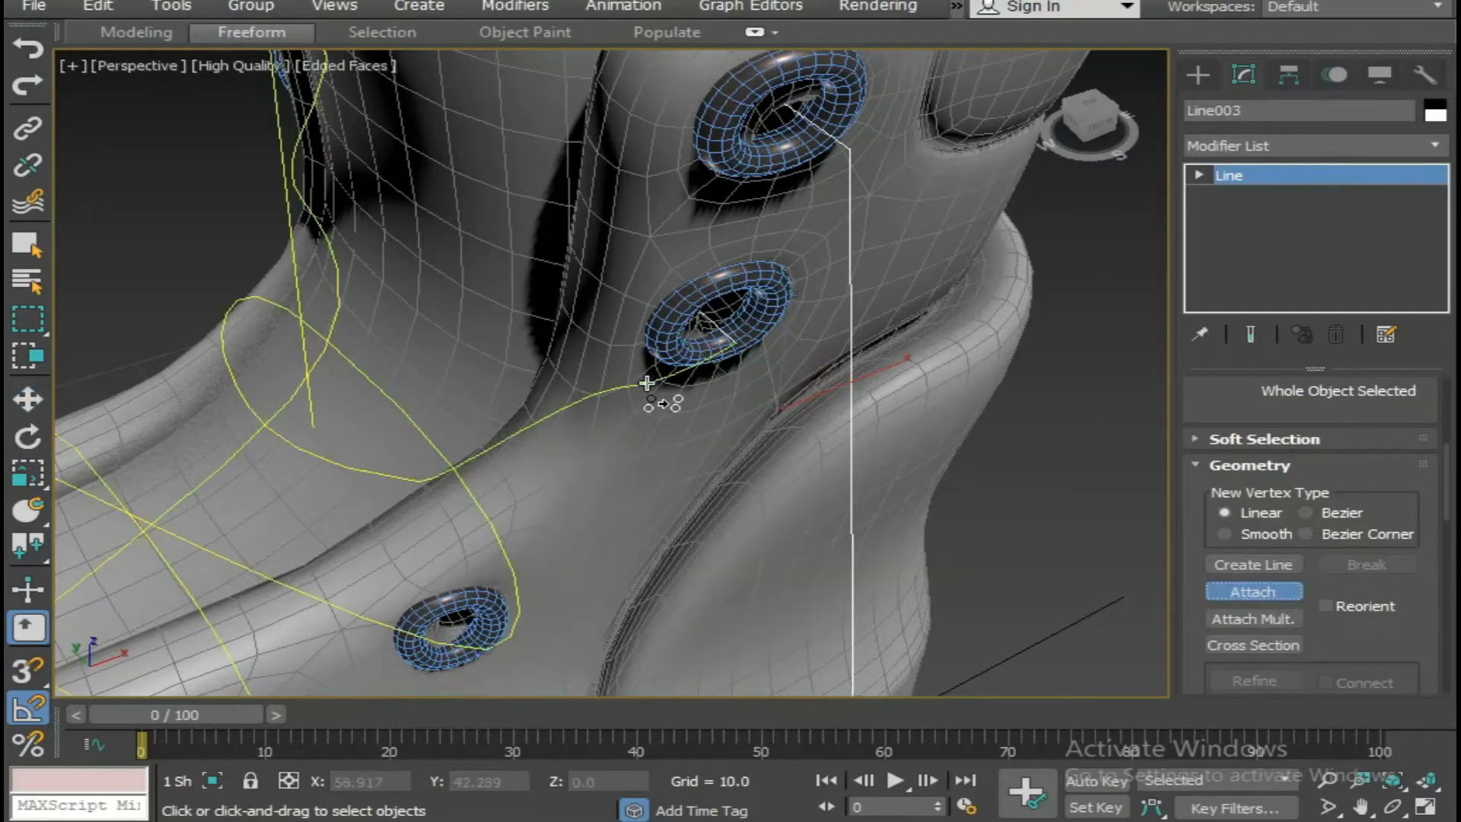
pyautogui.click(1265, 591)
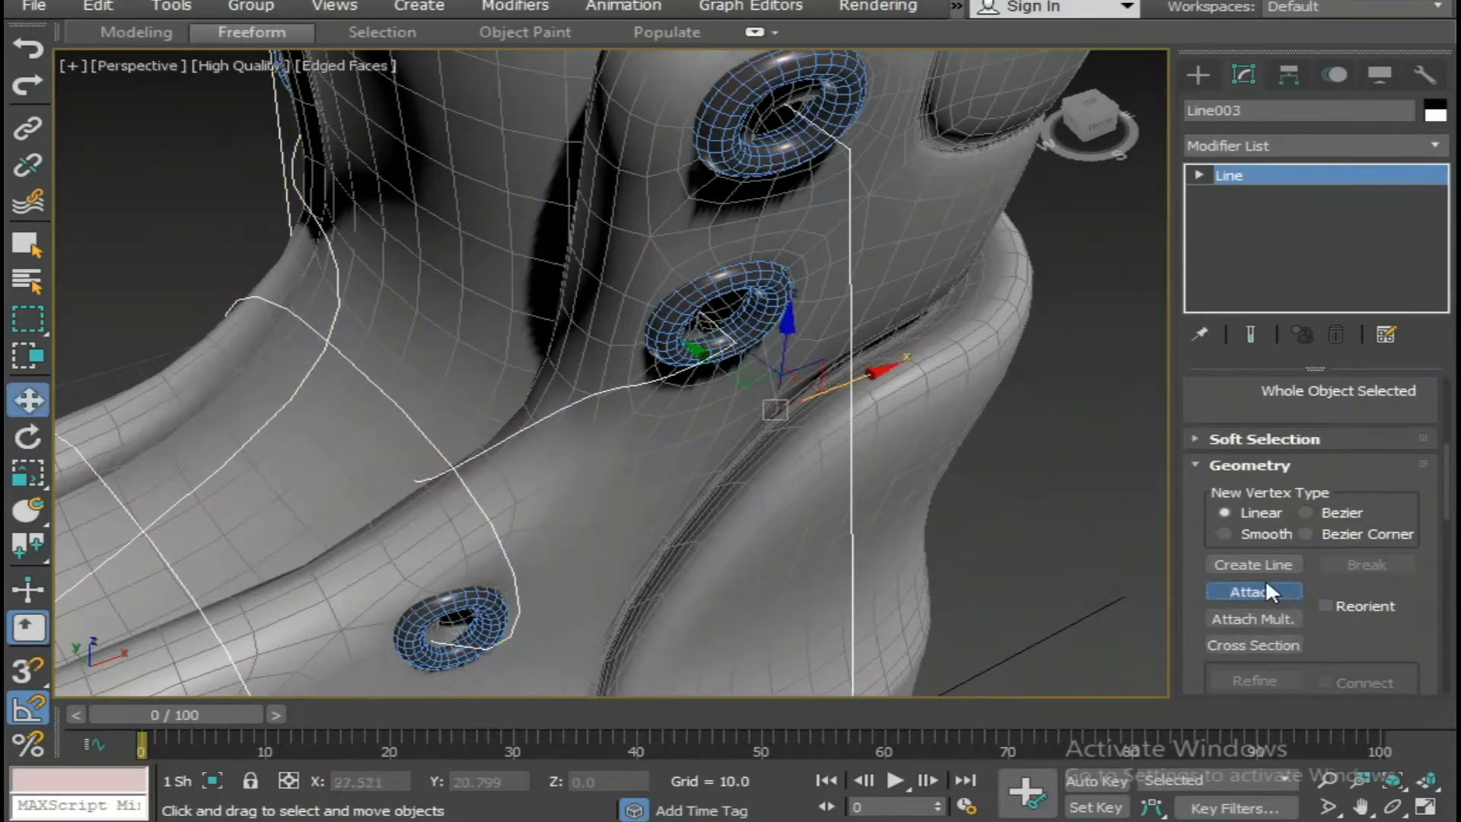
# Select the two lace end vertices meeting at the fifth eyelet, then fuse and weld them into one.
pyautogui.click(1199, 175)
pyautogui.press('1')
pyautogui.keyDown('alt'); pyautogui.moveTo(981, 451); pyautogui.dragTo(932, 446, button='middle'); pyautogui.keyUp('alt')
pyautogui.moveTo(660, 404); pyautogui.dragTo(606, 344)
pyautogui.rightClick(606, 344)
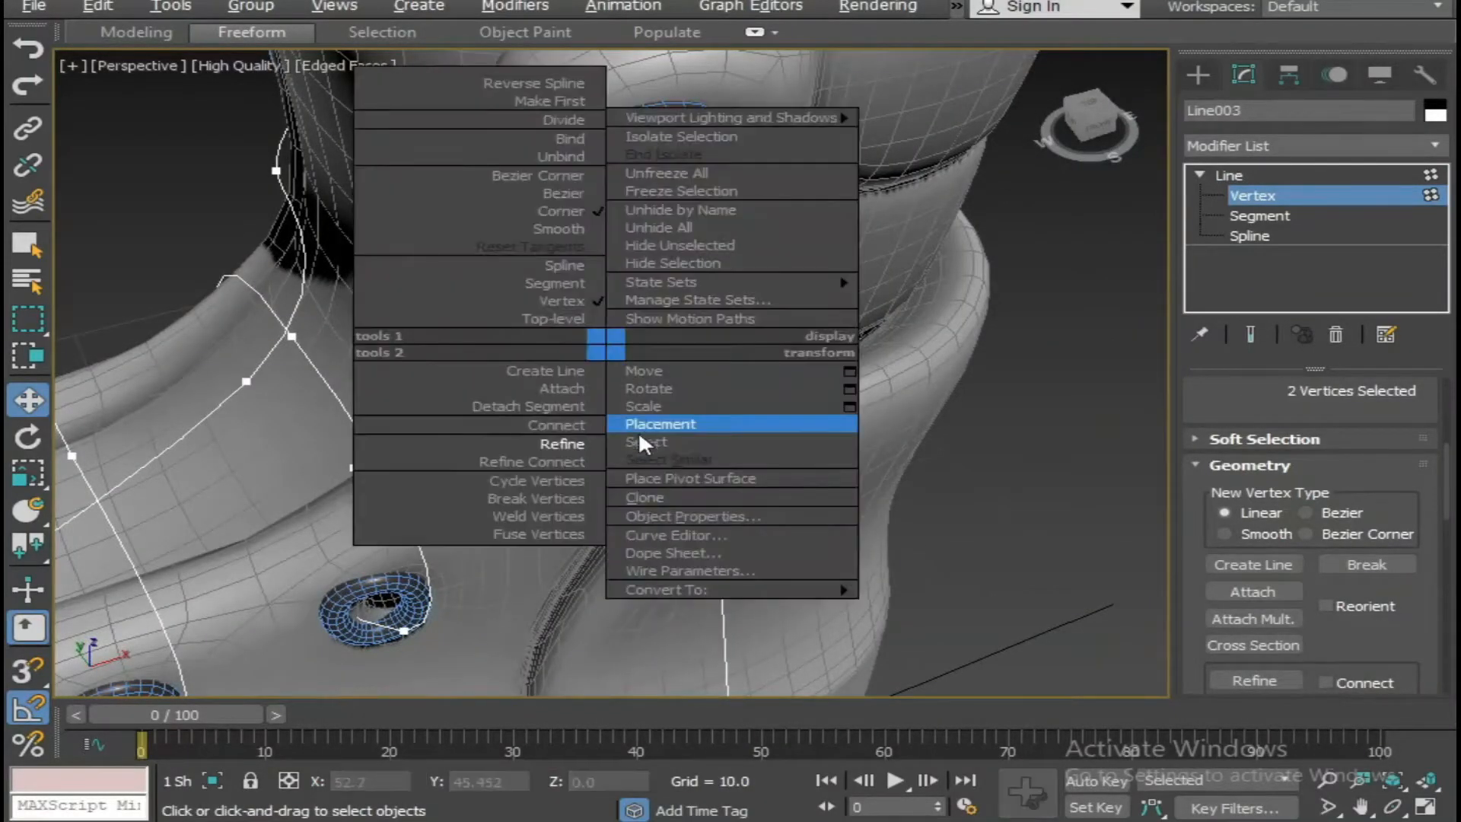
pyautogui.click(548, 537)
pyautogui.rightClick(626, 362)
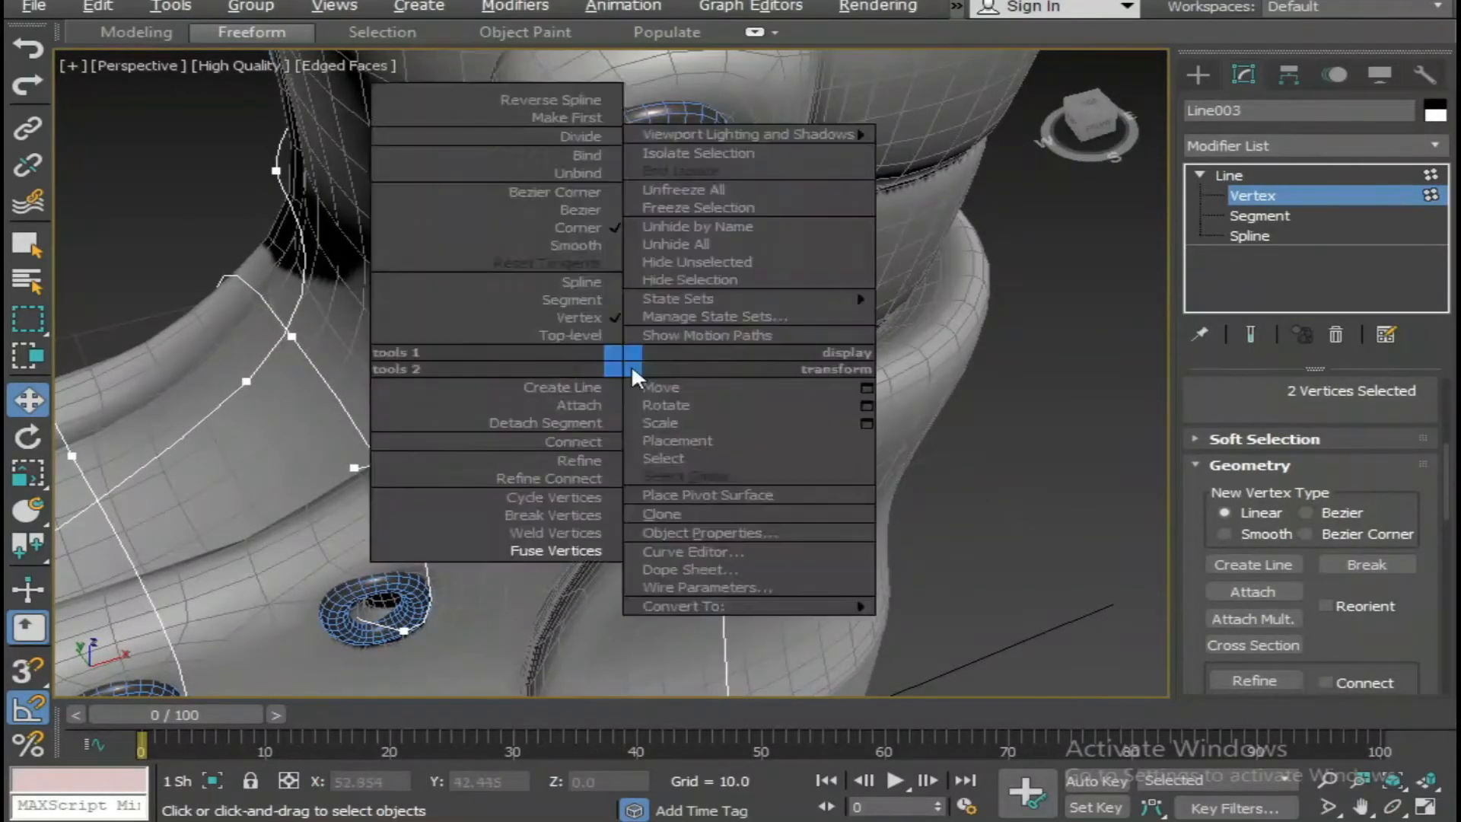
pyautogui.click(572, 534)
# Convert the welded vertex at the fifth eyelet to Smooth and adjust the view of its curve.
pyautogui.keyDown('alt'); pyautogui.moveTo(693, 291); pyautogui.dragTo(694, 366, button='middle'); pyautogui.keyUp('alt')
pyautogui.rightClick(647, 360)
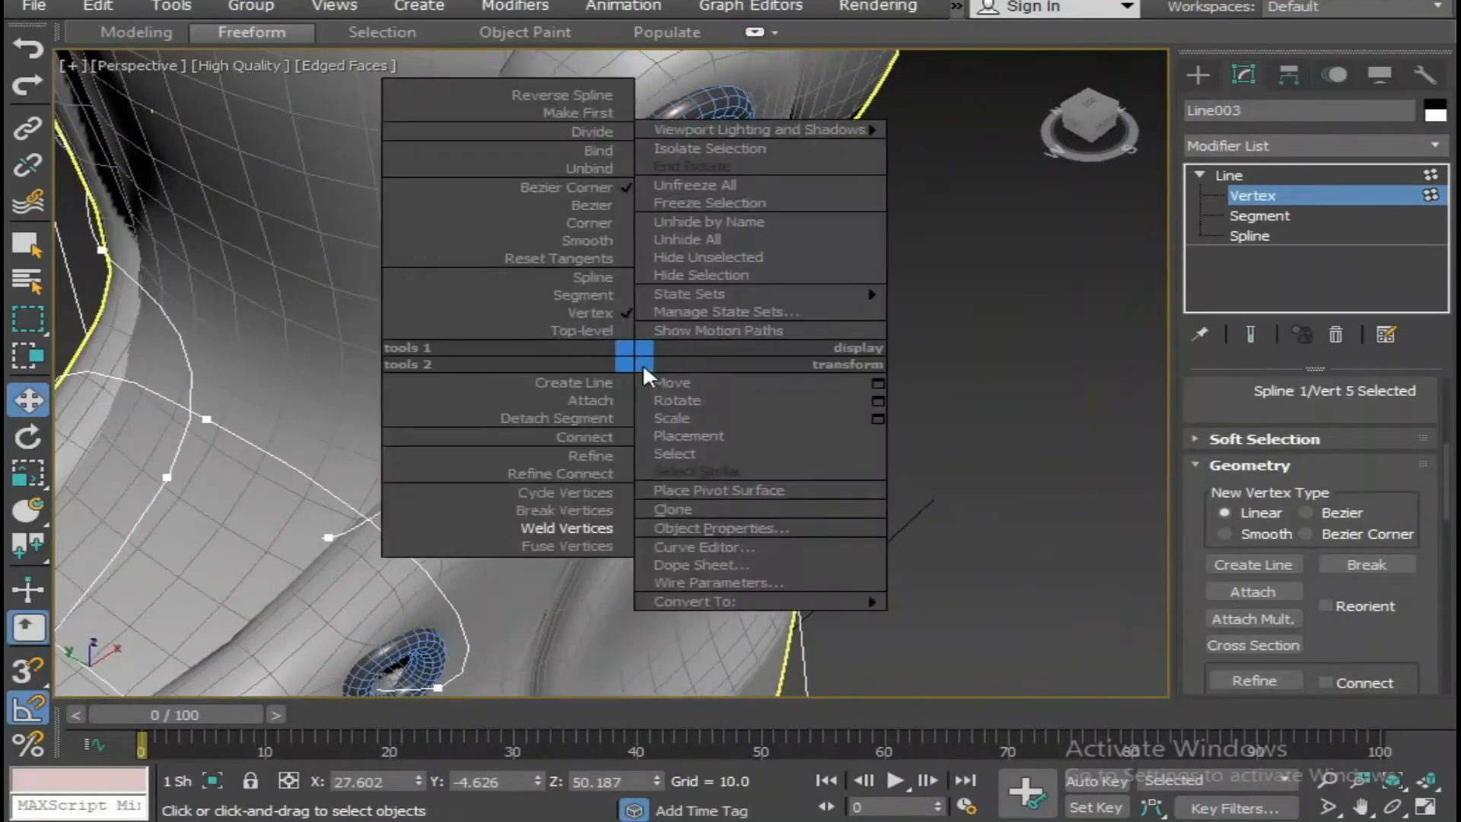
pyautogui.click(587, 242)
pyautogui.moveTo(646, 333)
pyautogui.keyDown('alt'); pyautogui.mouseDown(button='middle')
pyautogui.moveTo(630, 364)
pyautogui.moveTo(641, 361)
pyautogui.mouseUp(button='middle'); pyautogui.keyUp('alt')
# Convert the lace vertex outside the top eyelet to Smooth and reposition it against the boot's side.
pyautogui.click(746, 202)
pyautogui.rightClick(734, 246)
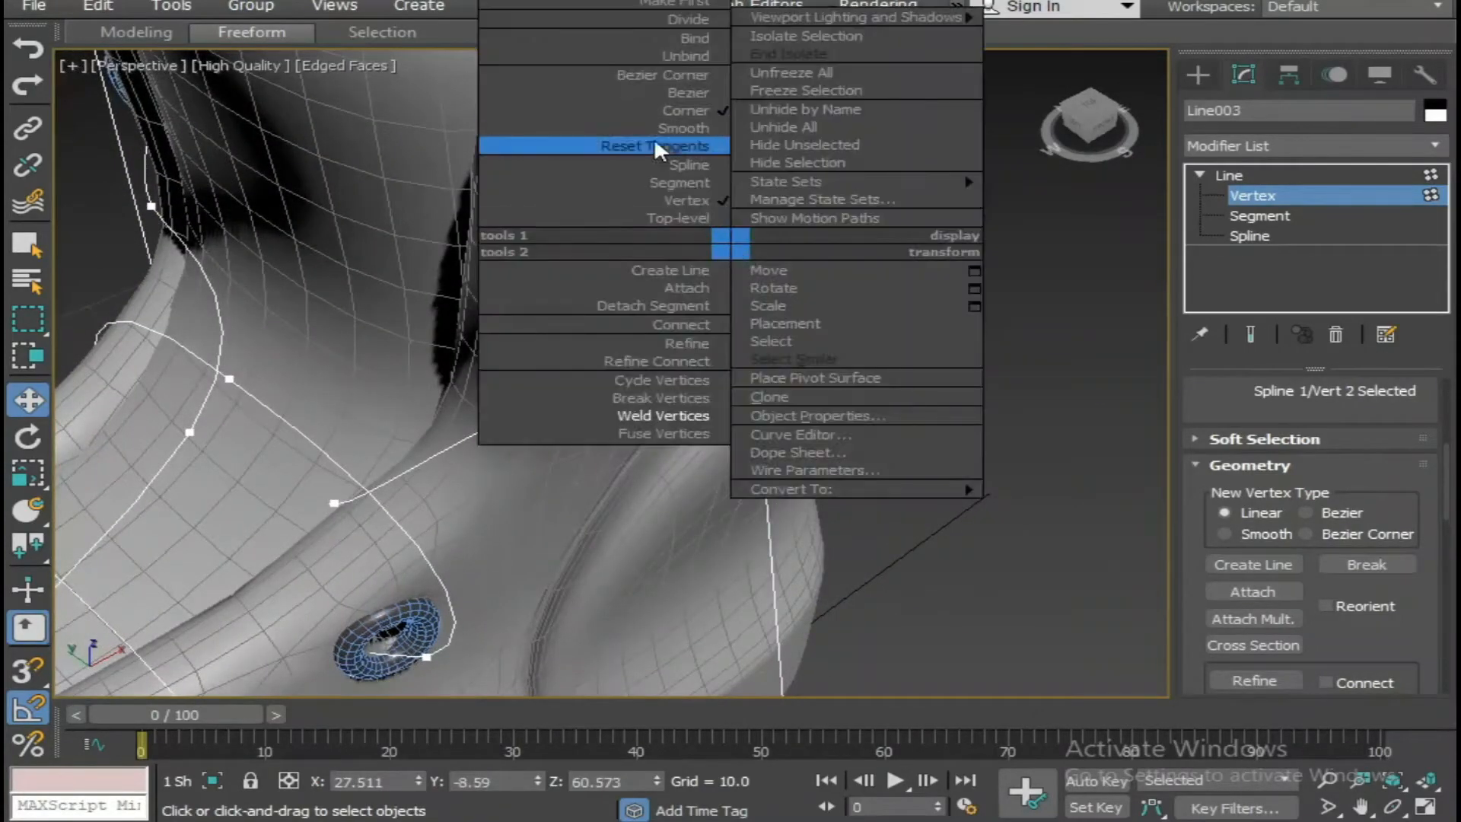
pyautogui.click(682, 126)
pyautogui.scroll(-3, 714, 238)
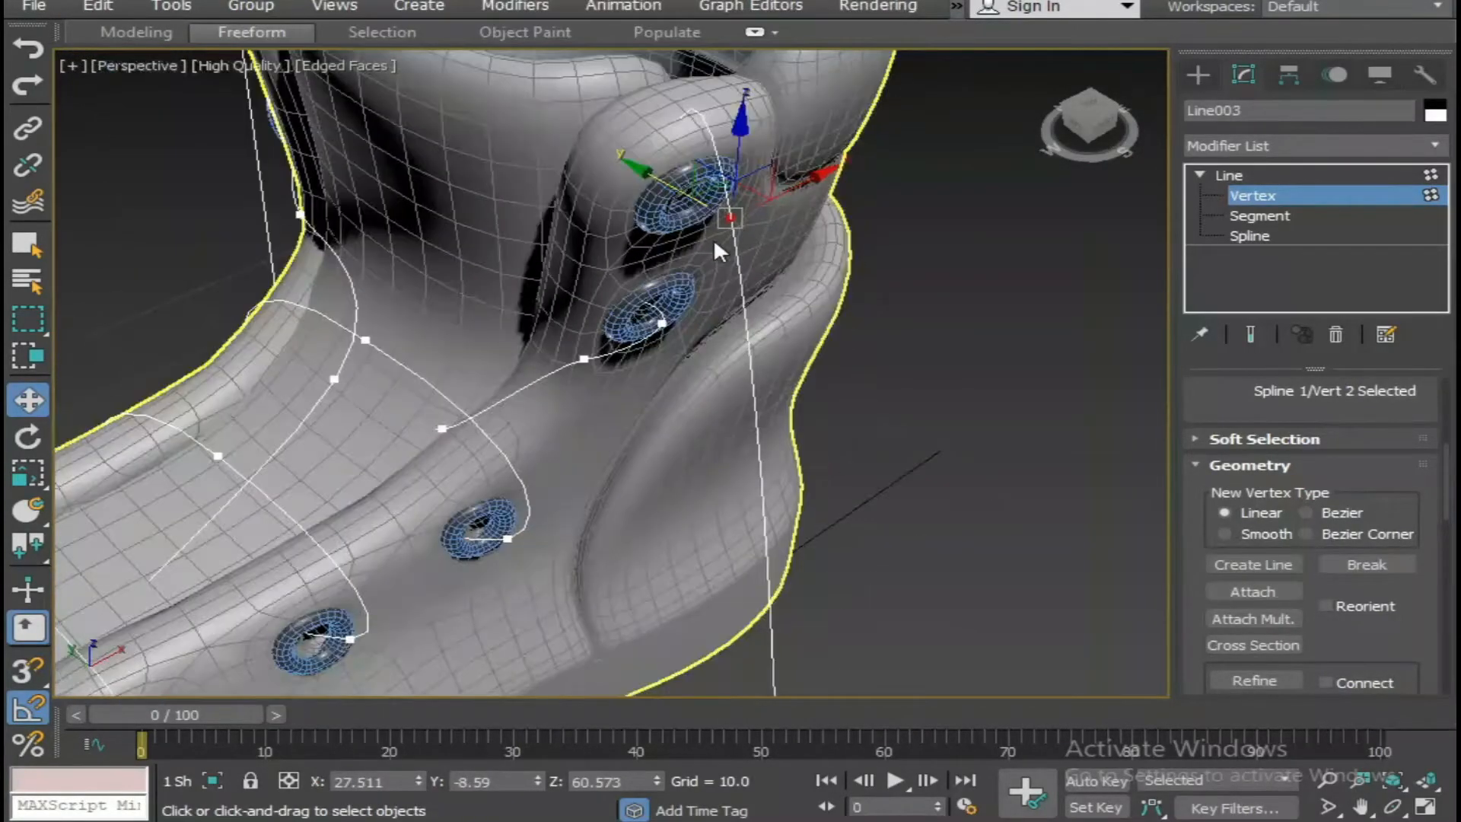
pyautogui.keyDown('alt'); pyautogui.moveTo(713, 238); pyautogui.dragTo(718, 255, button='middle'); pyautogui.keyUp('alt')
pyautogui.moveTo(748, 194); pyautogui.dragTo(757, 267)
# Reposition the bottom vertex of the new hanging lace strand beside the boot.
pyautogui.scroll(-5, 757, 267)
pyautogui.keyDown('alt'); pyautogui.moveTo(758, 266); pyautogui.dragTo(838, 457, button='middle'); pyautogui.keyUp('alt')
pyautogui.scroll(-5, 803, 417)
pyautogui.keyDown('alt'); pyautogui.moveTo(902, 389); pyautogui.dragTo(1096, 321, button='middle'); pyautogui.keyUp('alt')
pyautogui.click(986, 442)
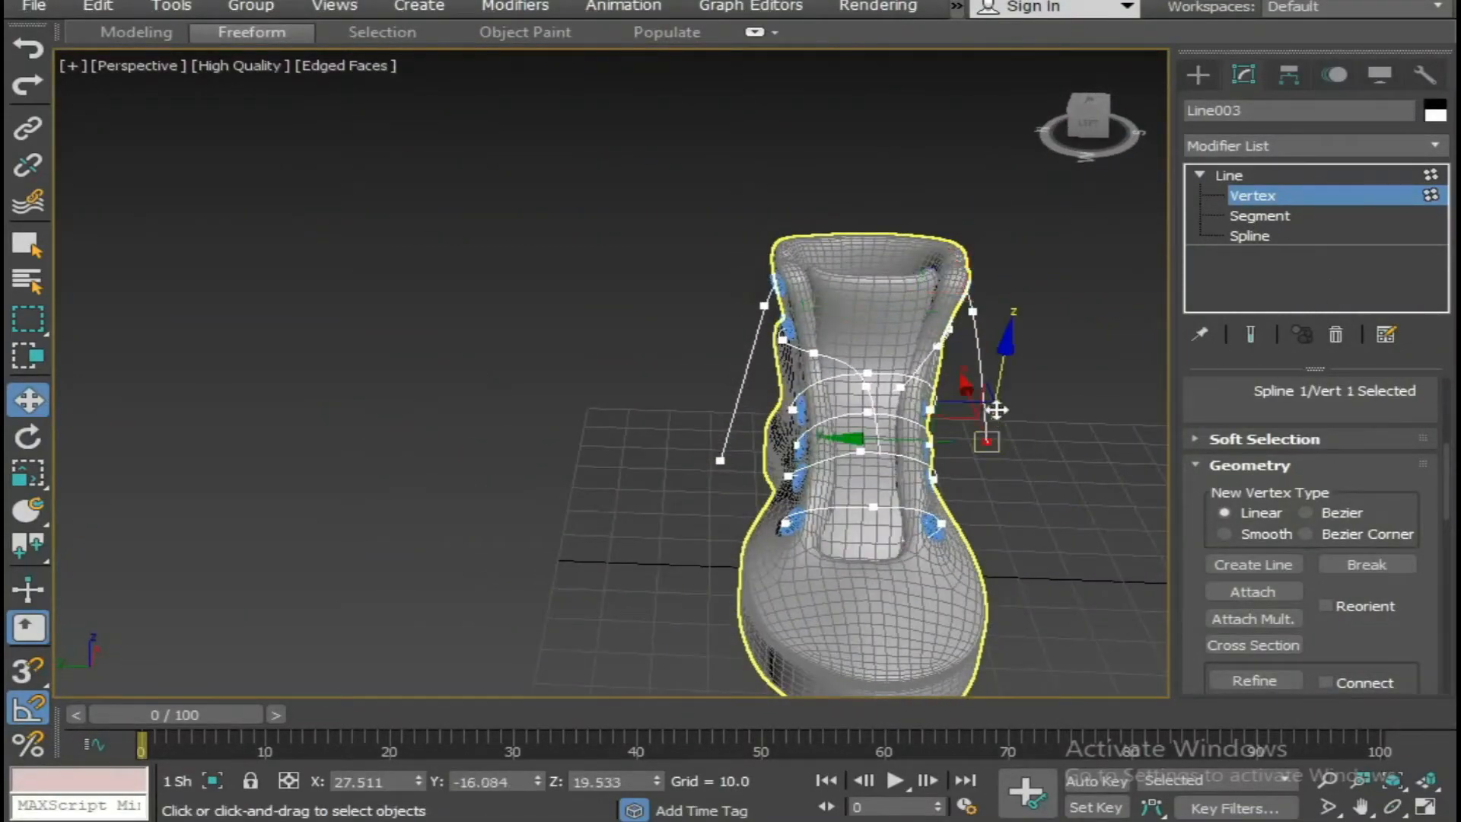
pyautogui.keyDown('alt'); pyautogui.moveTo(1014, 405); pyautogui.dragTo(655, 385, button='middle'); pyautogui.keyUp('alt')
# Refine the position of the lace vertex at the top eyelet and deselect the vertices.
pyautogui.scroll(3, 656, 328)
pyautogui.keyDown('alt'); pyautogui.moveTo(666, 272); pyautogui.dragTo(702, 190, button='middle'); pyautogui.keyUp('alt')
pyautogui.click(697, 246)
pyautogui.moveTo(699, 189); pyautogui.dragTo(695, 207)
pyautogui.keyDown('alt'); pyautogui.moveTo(753, 293); pyautogui.dragTo(753, 465, button='middle'); pyautogui.keyUp('alt')
pyautogui.click(952, 400)
# Enable the lace spline's rendered thickness in the viewport and switch the perspective view to Default Shading.
pyautogui.scroll(-3, 860, 400)
pyautogui.scroll(5, 1246, 449)
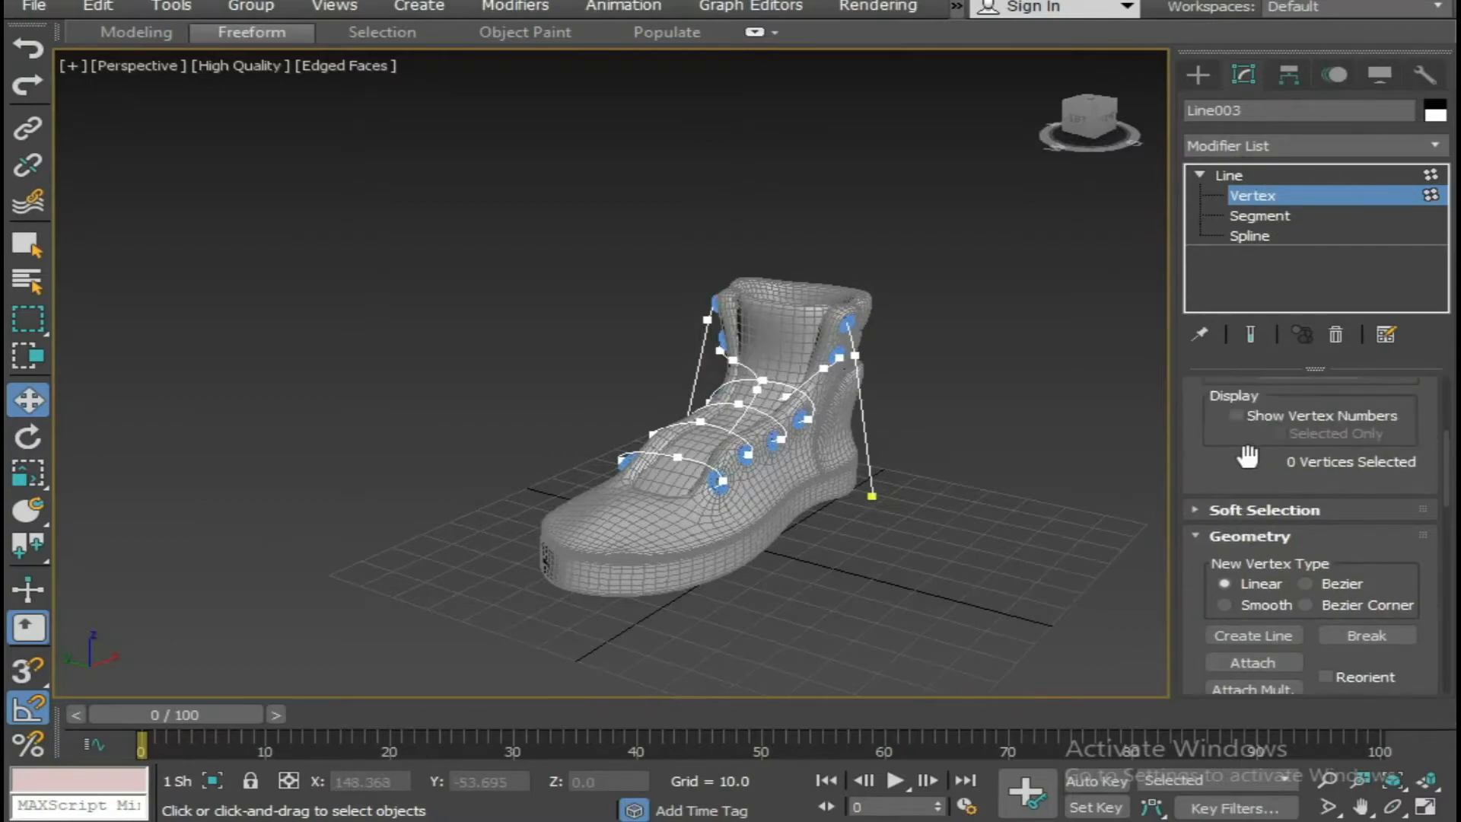
pyautogui.click(1195, 389)
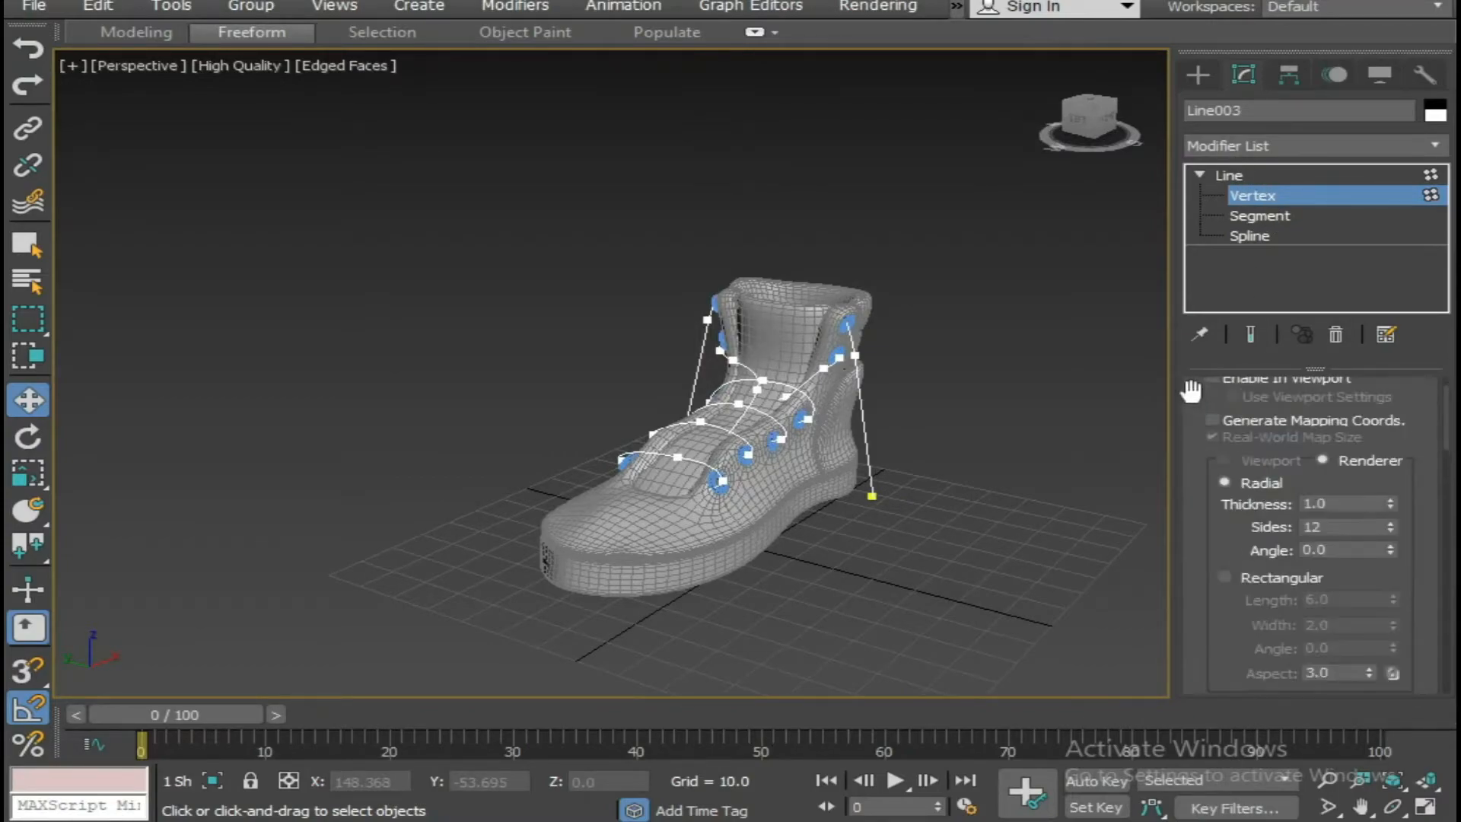
pyautogui.click(1212, 432)
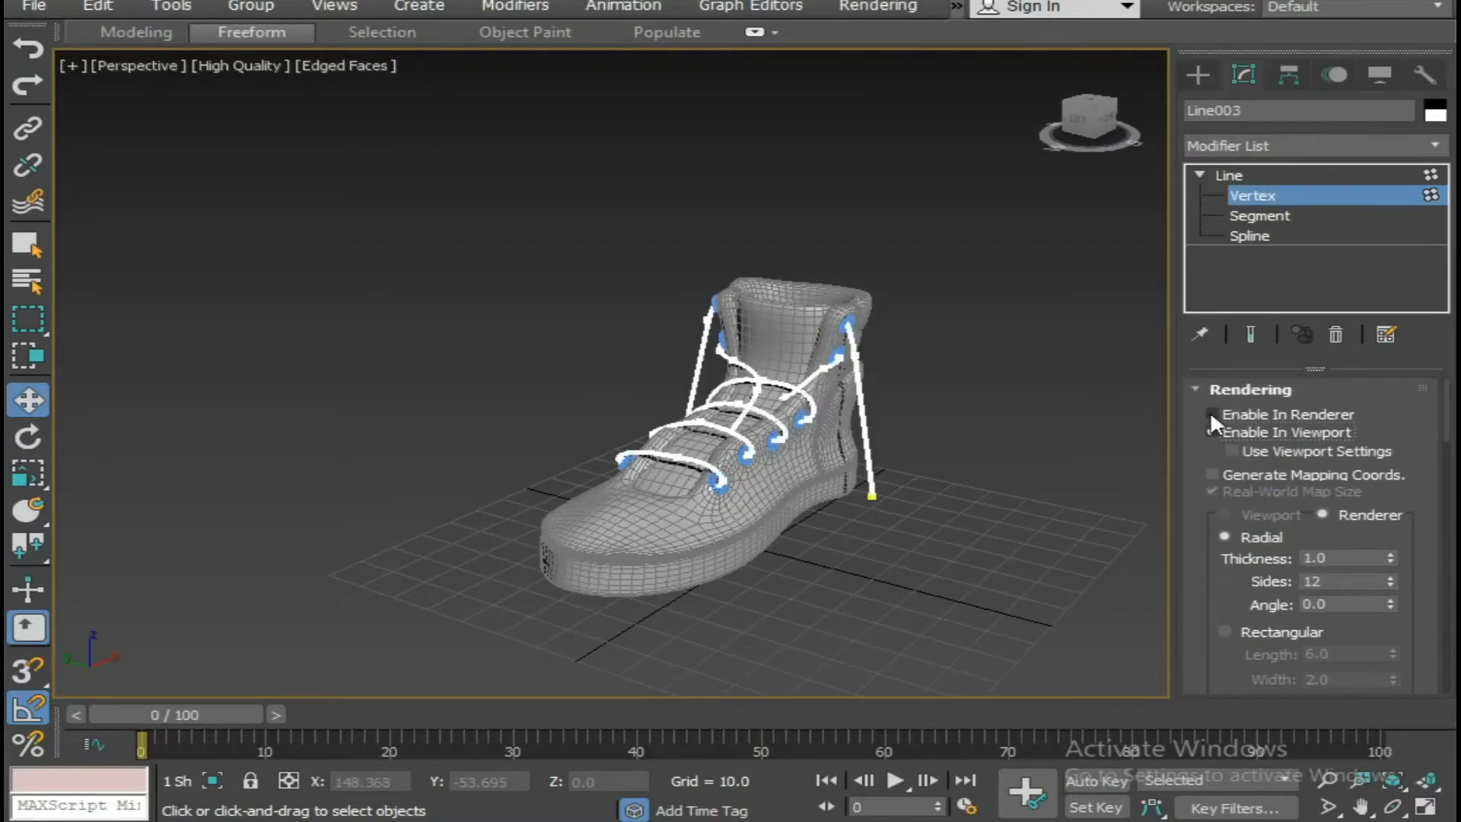
pyautogui.moveTo(1071, 420)
pyautogui.keyDown('alt'); pyautogui.mouseDown(button='middle')
pyautogui.moveTo(979, 456)
pyautogui.moveTo(1130, 537)
pyautogui.mouseUp(button='middle'); pyautogui.keyUp('alt')
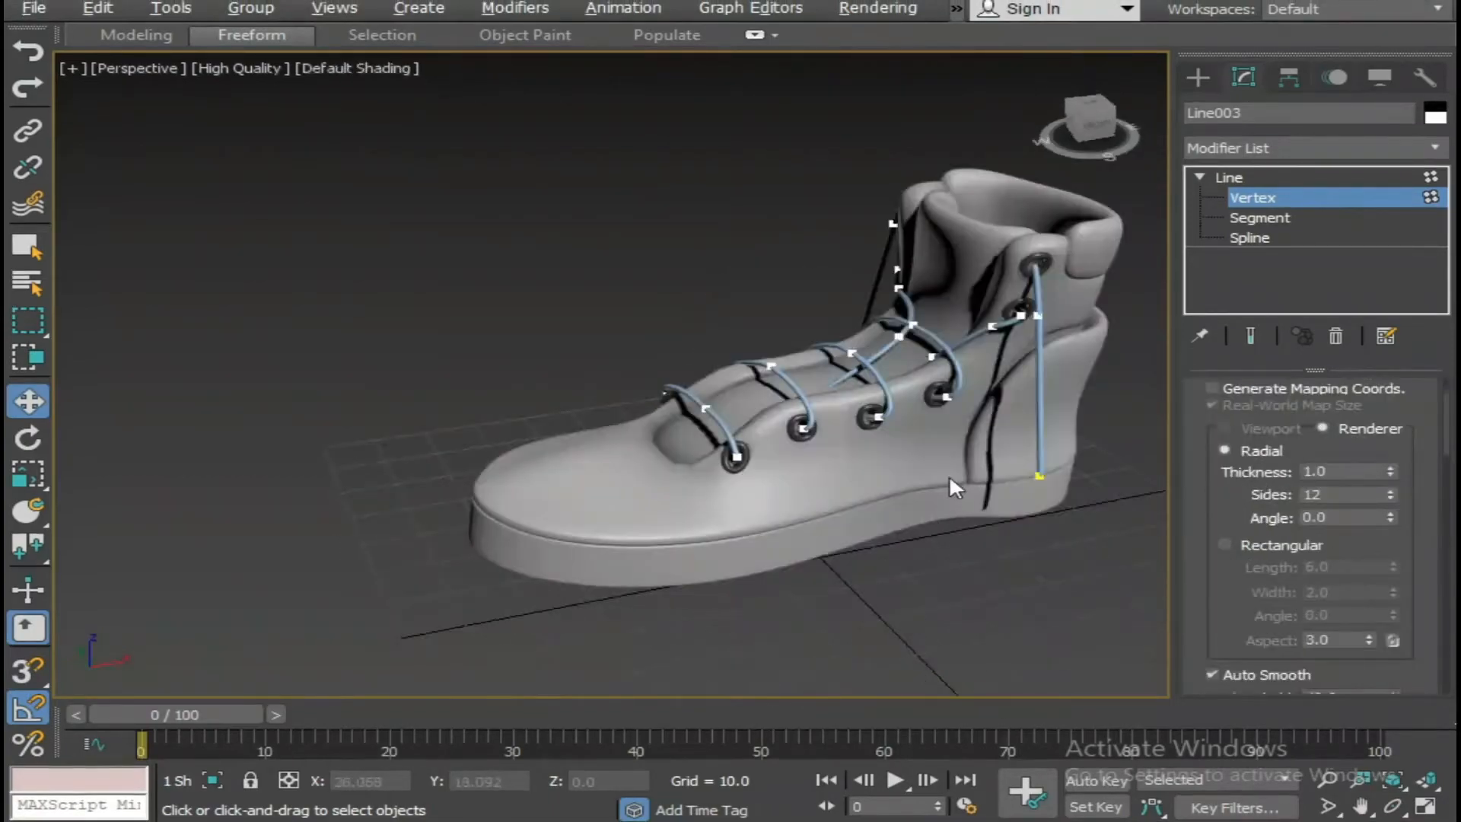
# Set the radial thickness of the laces to 1.5 and check them around the boot.
pyautogui.keyDown('alt'); pyautogui.moveTo(949, 479); pyautogui.dragTo(1129, 482, button='middle'); pyautogui.keyUp('alt')
pyautogui.doubleClick(1364, 471)
pyautogui.write('2')
pyautogui.press('Return')
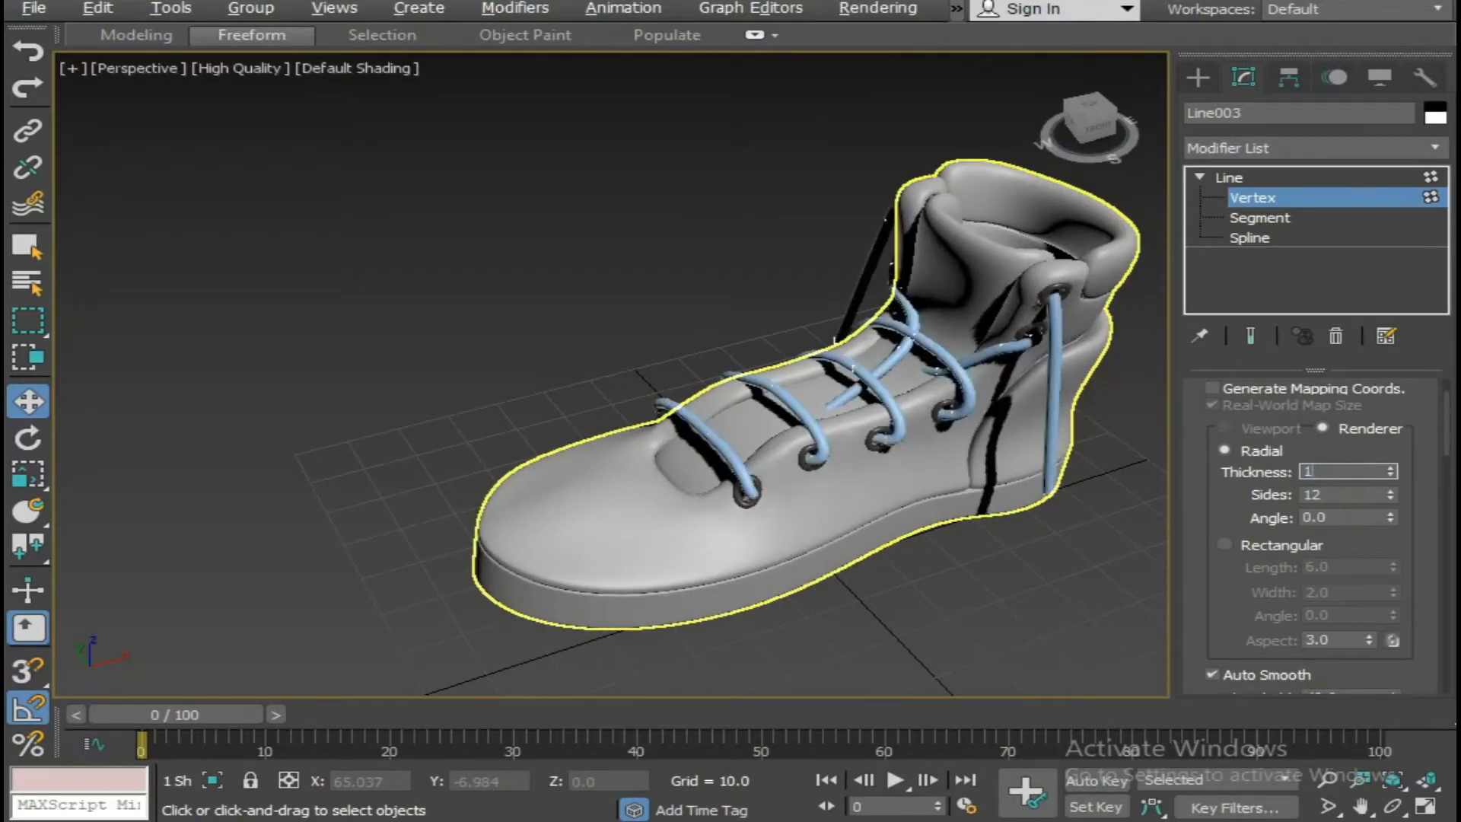
pyautogui.write('1.5')
pyautogui.press('Return')
pyautogui.scroll(-4, 924, 510)
pyautogui.keyDown('alt'); pyautogui.moveTo(924, 510); pyautogui.dragTo(1009, 485, button='middle'); pyautogui.keyUp('alt')
pyautogui.scroll(5, 924, 482)
pyautogui.scroll(-4, 878, 472)
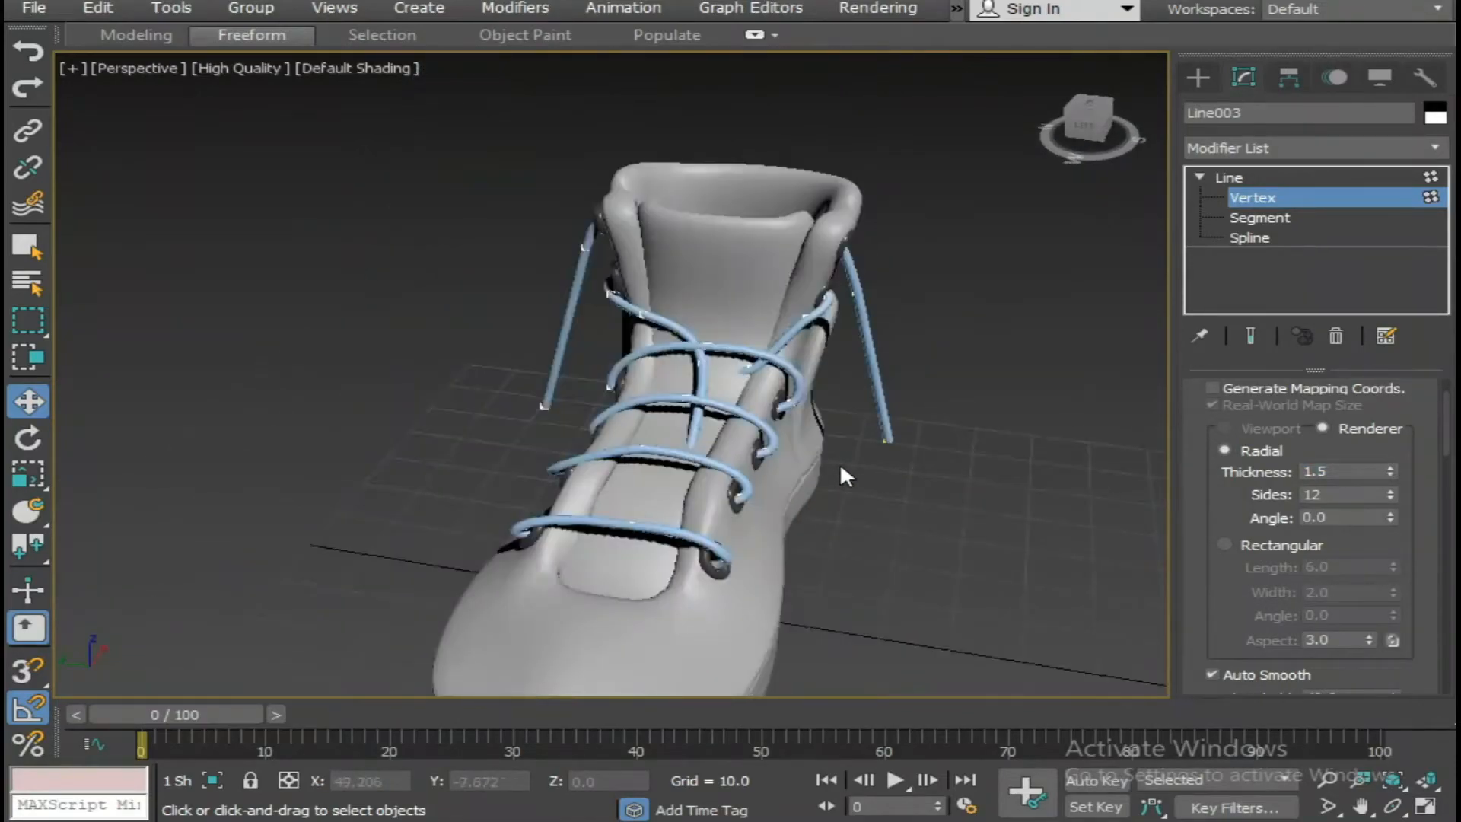
pyautogui.scroll(-5, 840, 466)
pyautogui.scroll(2, 771, 445)
pyautogui.keyDown('alt'); pyautogui.moveTo(822, 463); pyautogui.dragTo(774, 426, button='middle'); pyautogui.keyUp('alt')
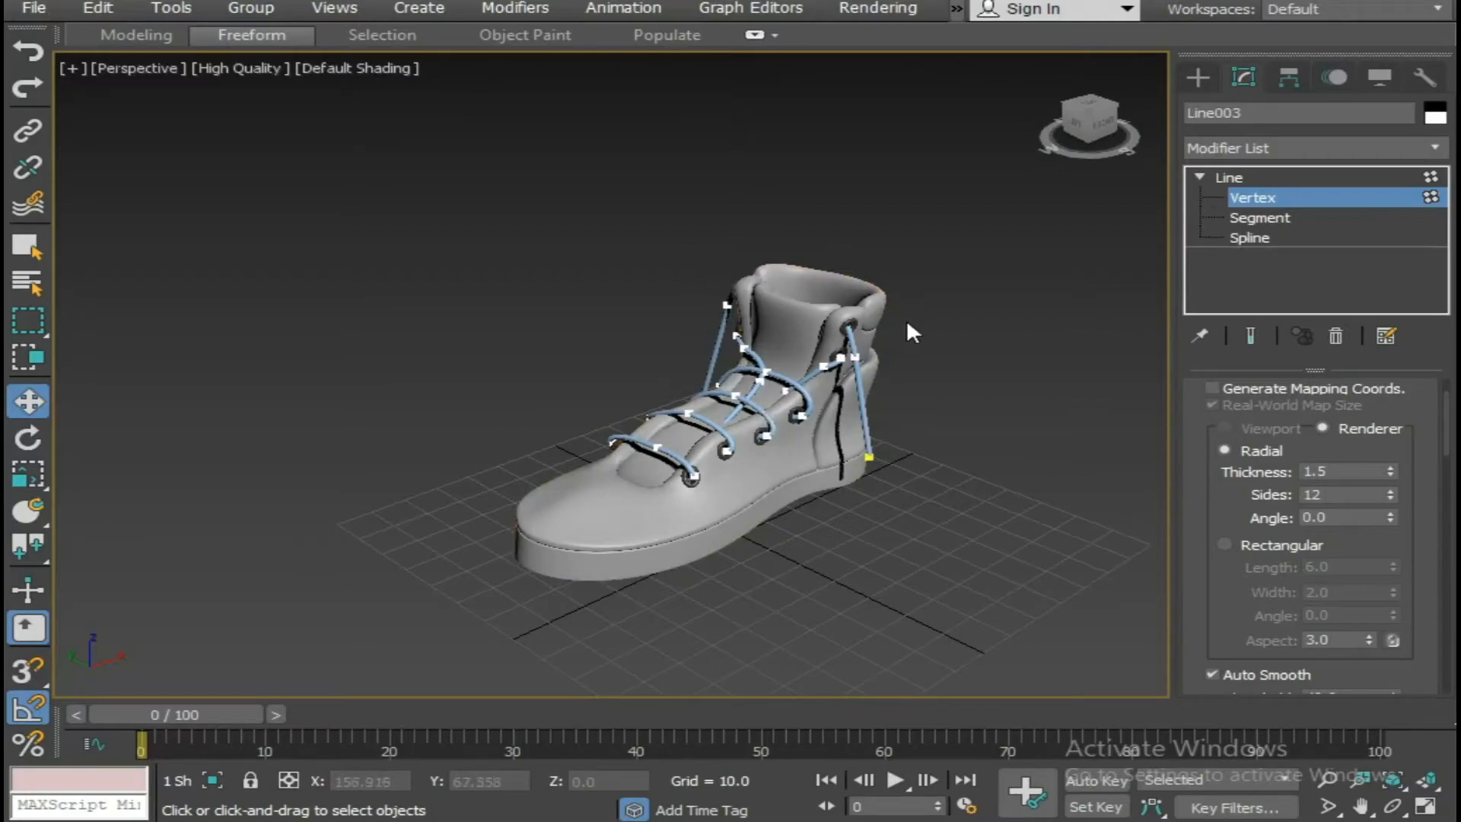
# Open the material editor and add a Standard scanline material to its node view.
pyautogui.press('m')
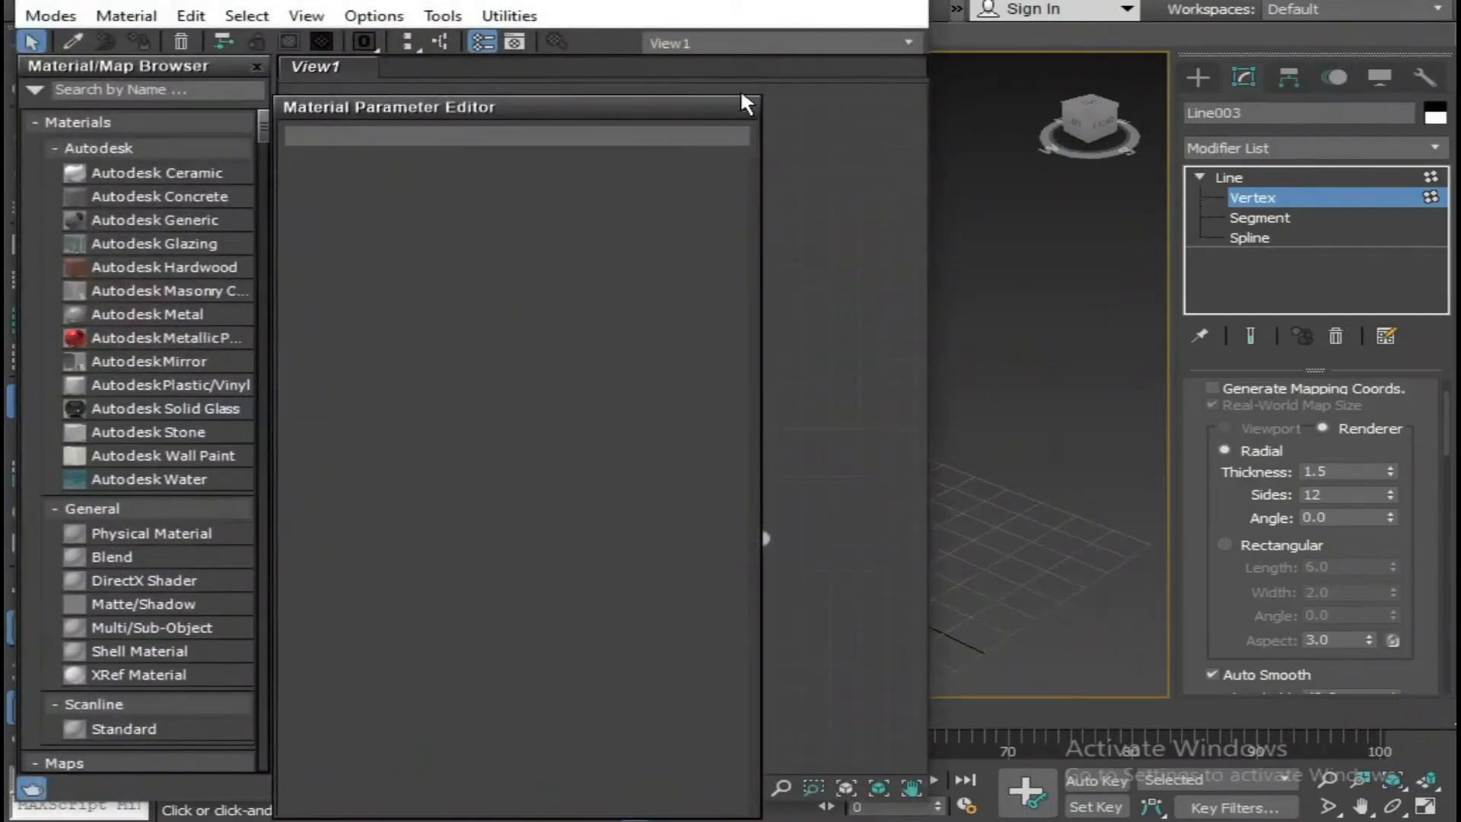
pyautogui.click(747, 107)
pyautogui.moveTo(534, 372); pyautogui.dragTo(587, 236, button='middle')
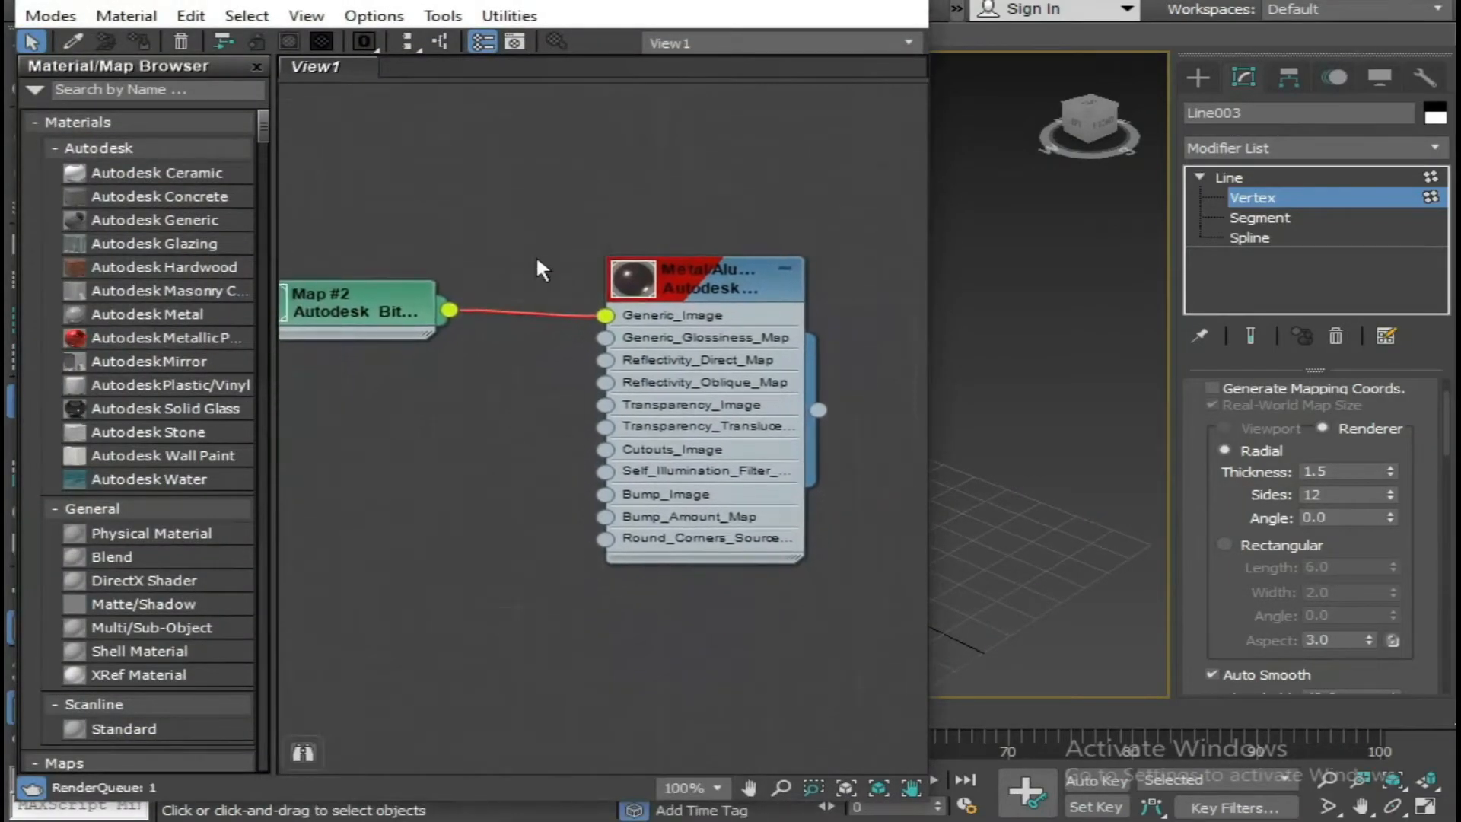
pyautogui.scroll(-3, 198, 457)
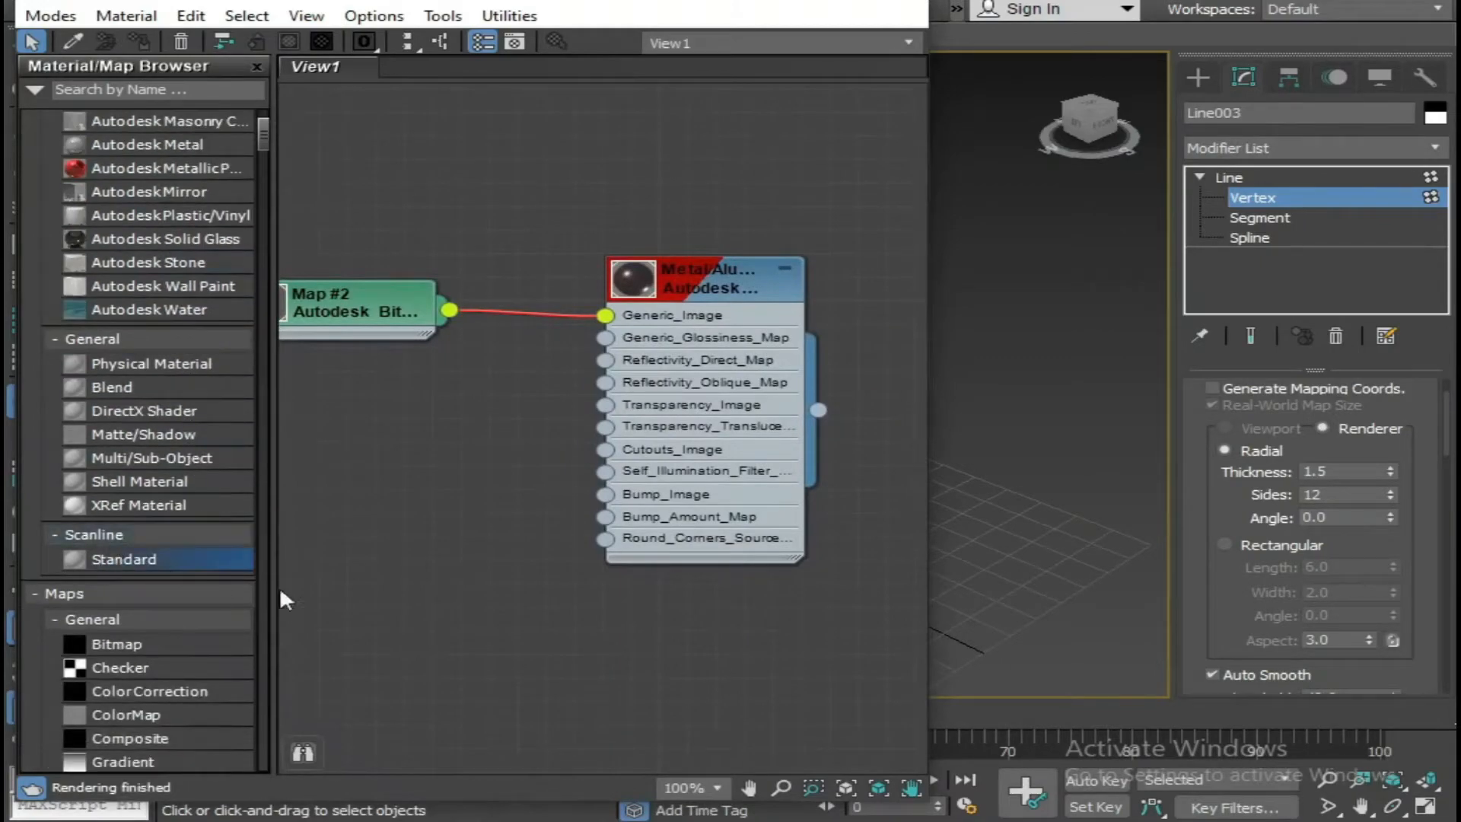
pyautogui.moveTo(253, 581); pyautogui.dragTo(550, 624)
# Set the new Standard material's diffuse colour to near-black, RGB 17, 17, 17.
pyautogui.doubleClick(458, 646)
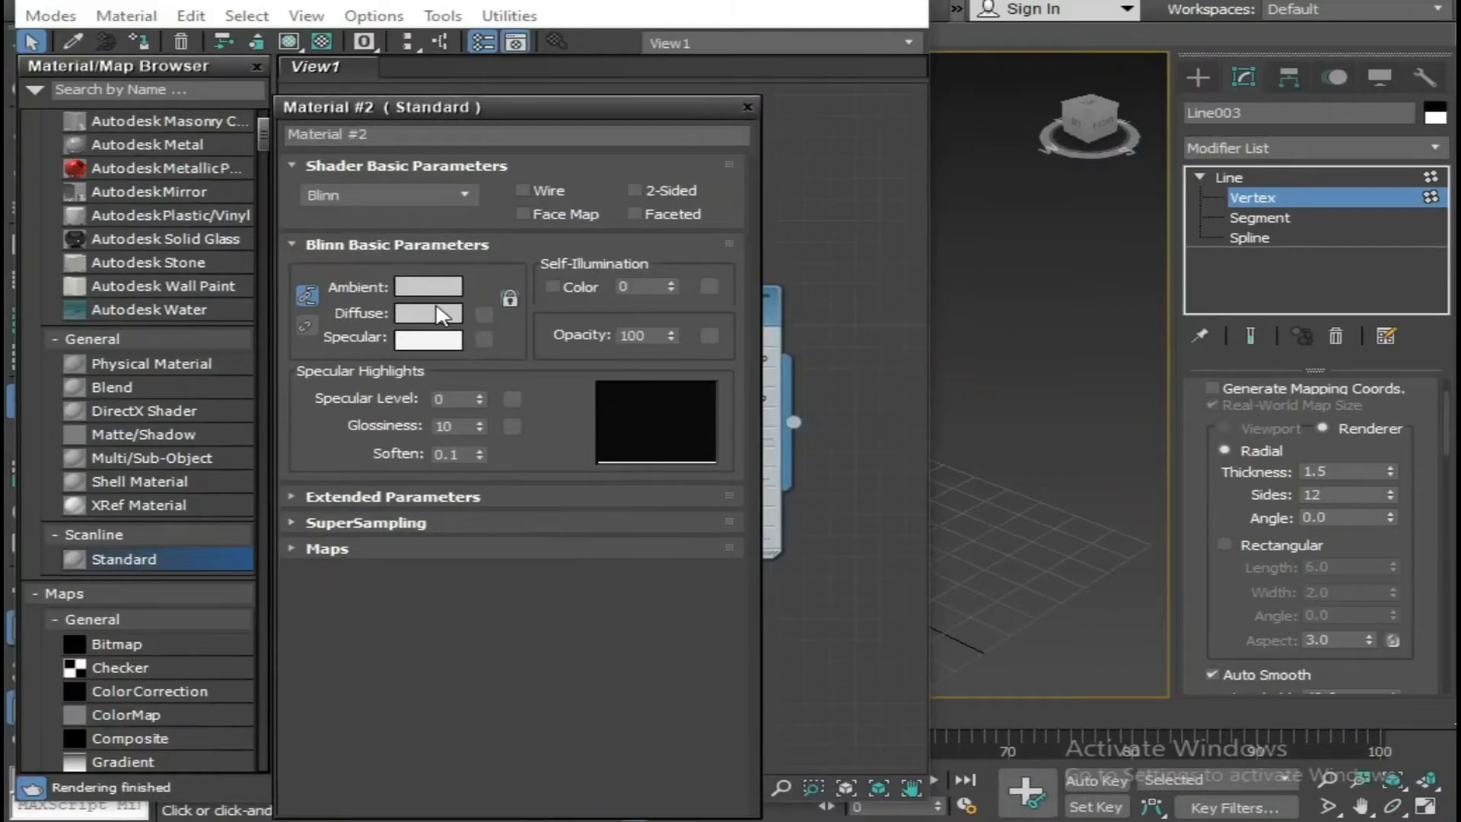
pyautogui.click(435, 313)
pyautogui.moveTo(845, 145); pyautogui.dragTo(840, 138)
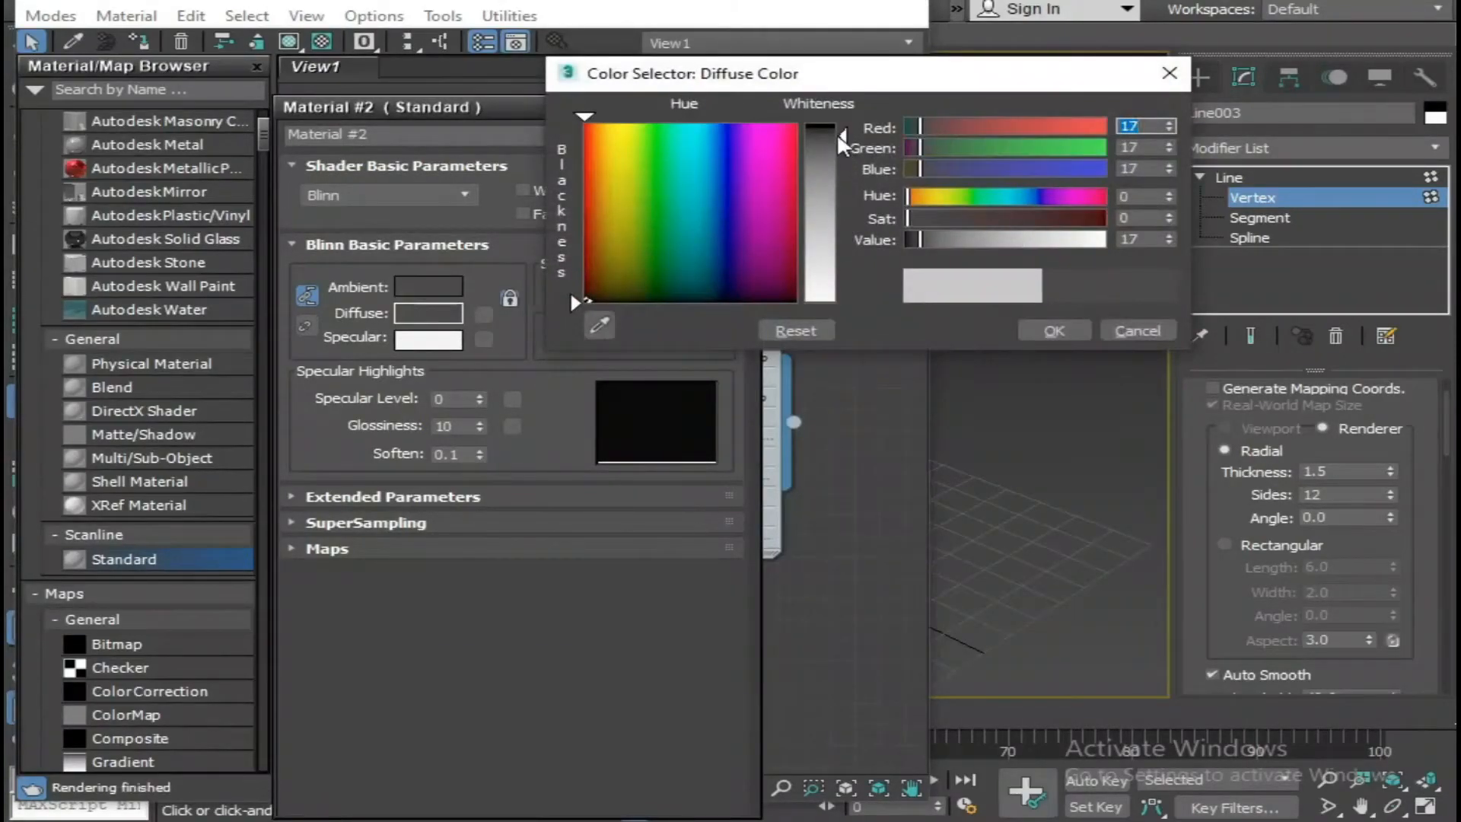
pyautogui.click(1054, 330)
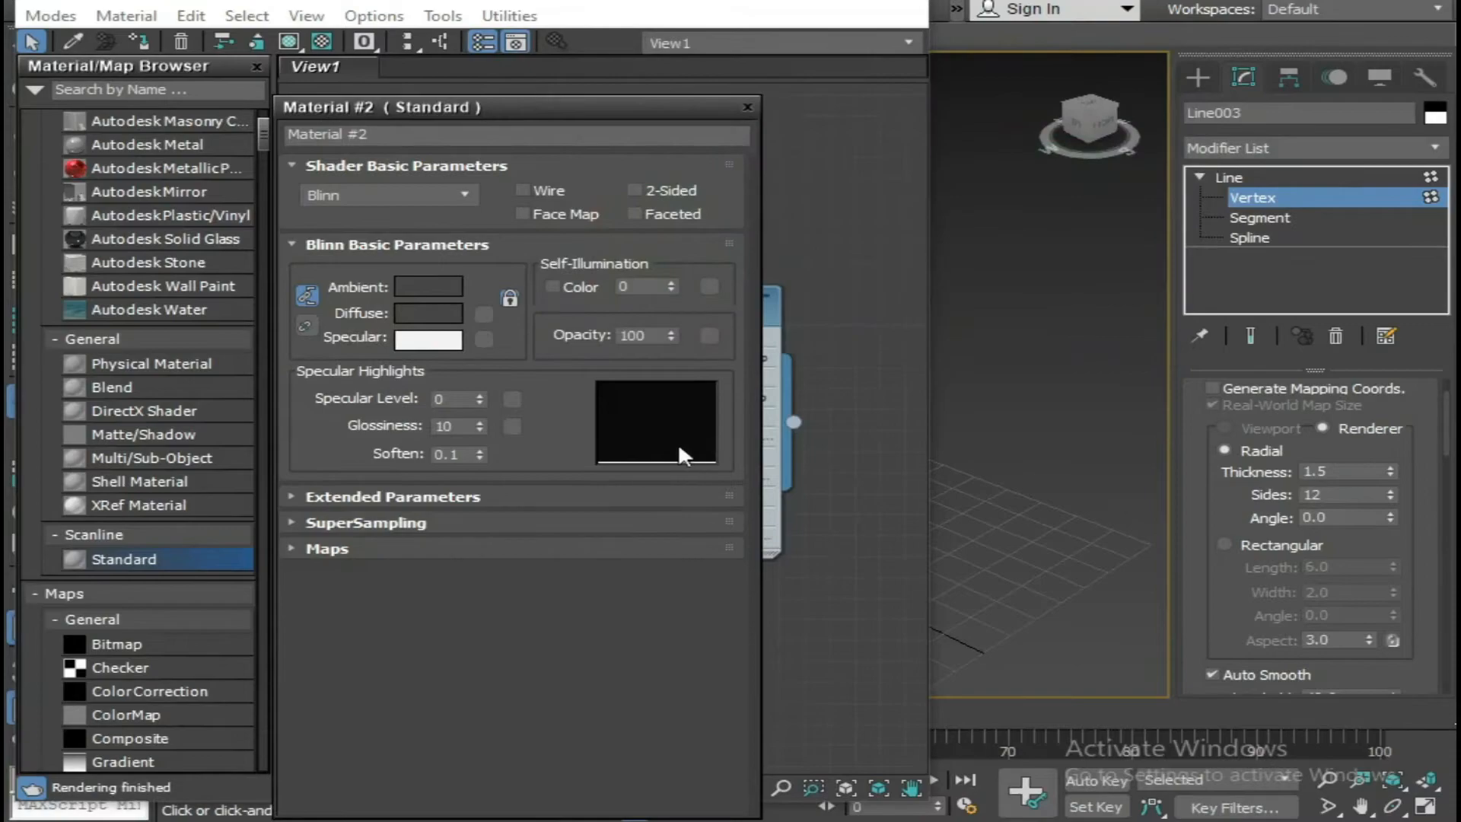
pyautogui.click(745, 106)
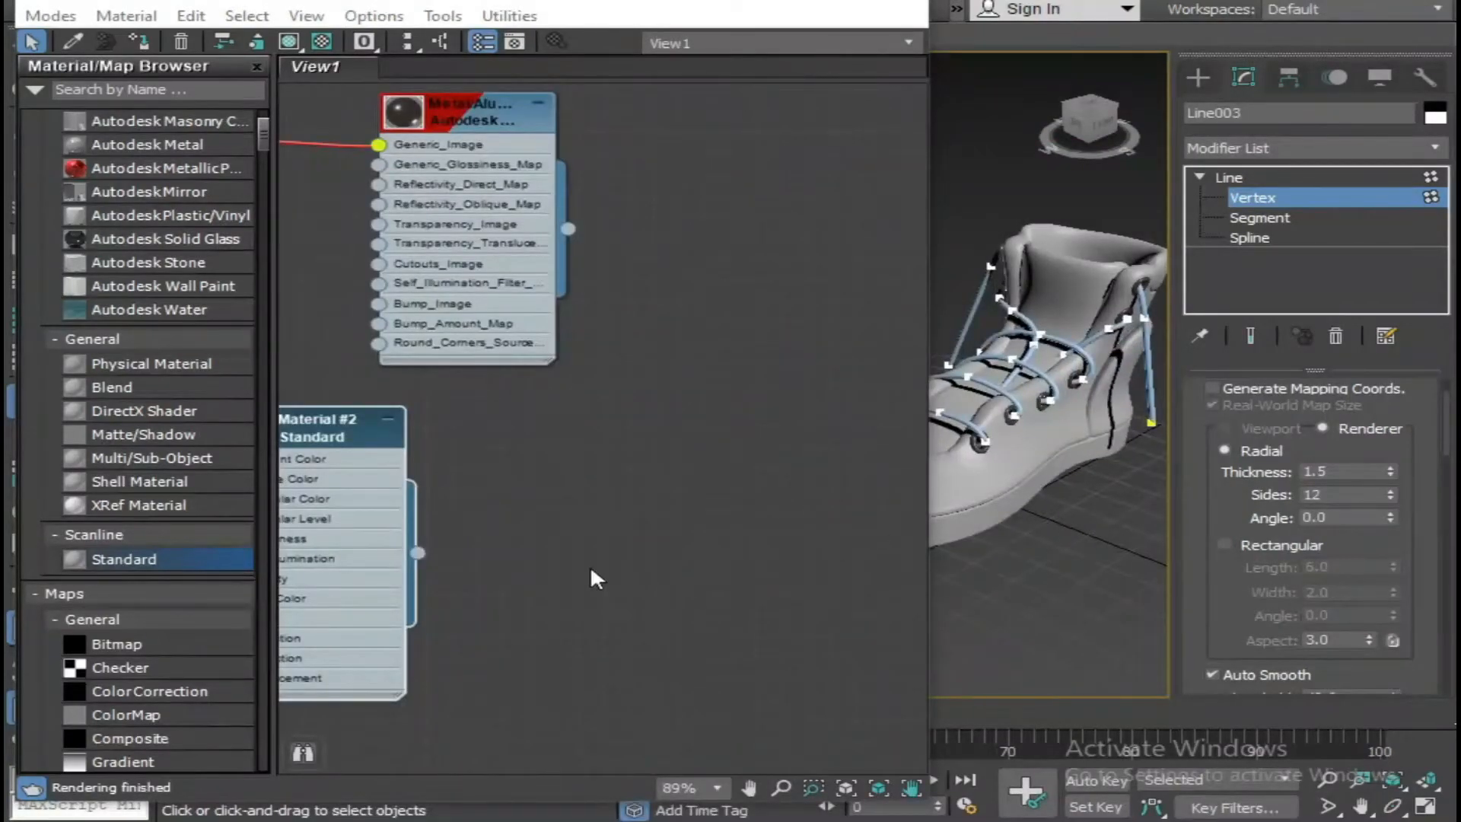
# Assign the near-black material to the laces, minimize the material editor, and leave vertex editing with nothing selected.
pyautogui.moveTo(418, 553); pyautogui.dragTo(1152, 389)
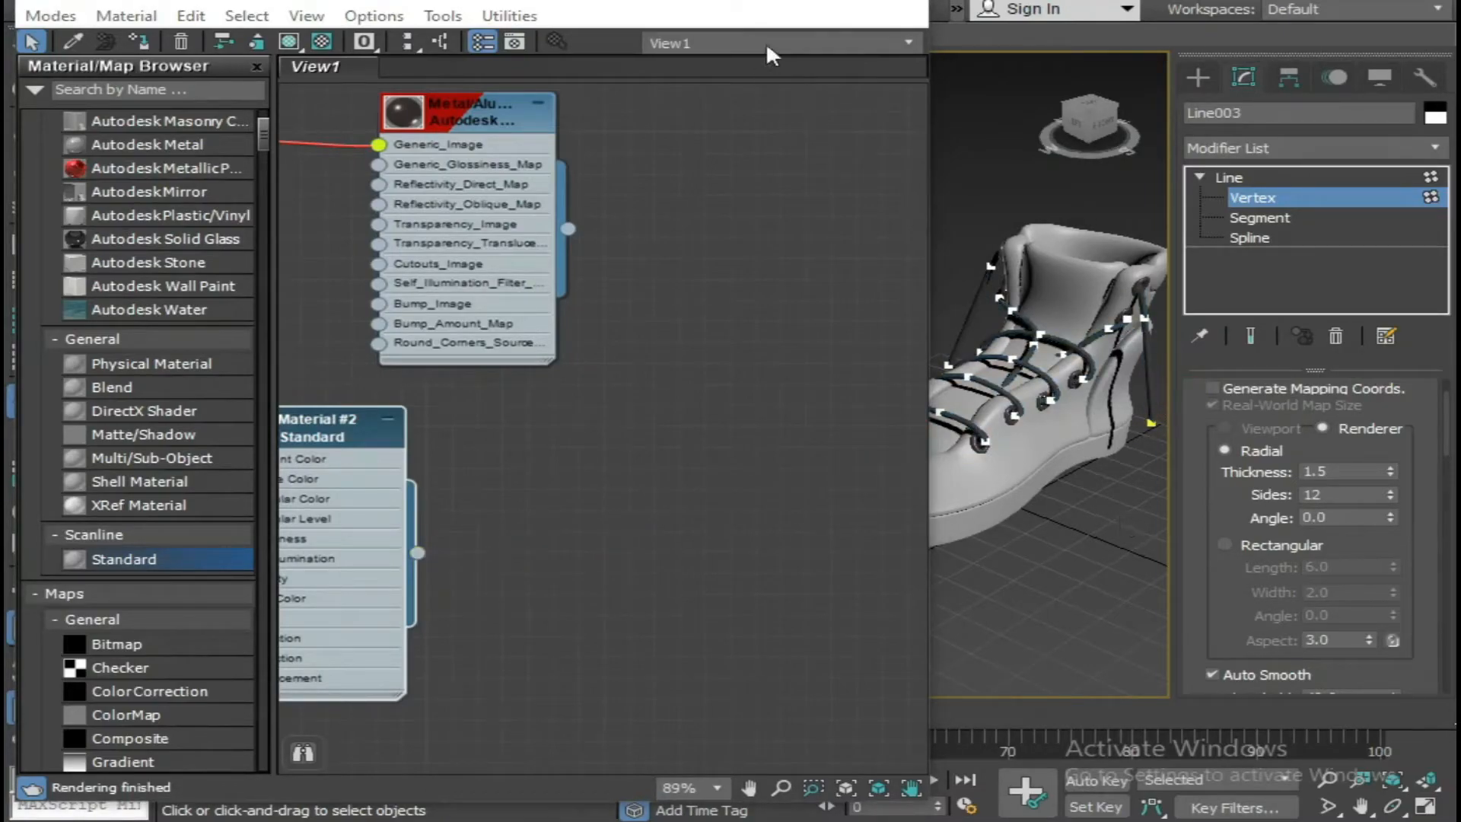
pyautogui.click(807, 1)
pyautogui.moveTo(812, 282); pyautogui.dragTo(560, 371, button='middle')
pyautogui.keyDown('alt'); pyautogui.moveTo(853, 368); pyautogui.dragTo(866, 378, button='middle'); pyautogui.keyUp('alt')
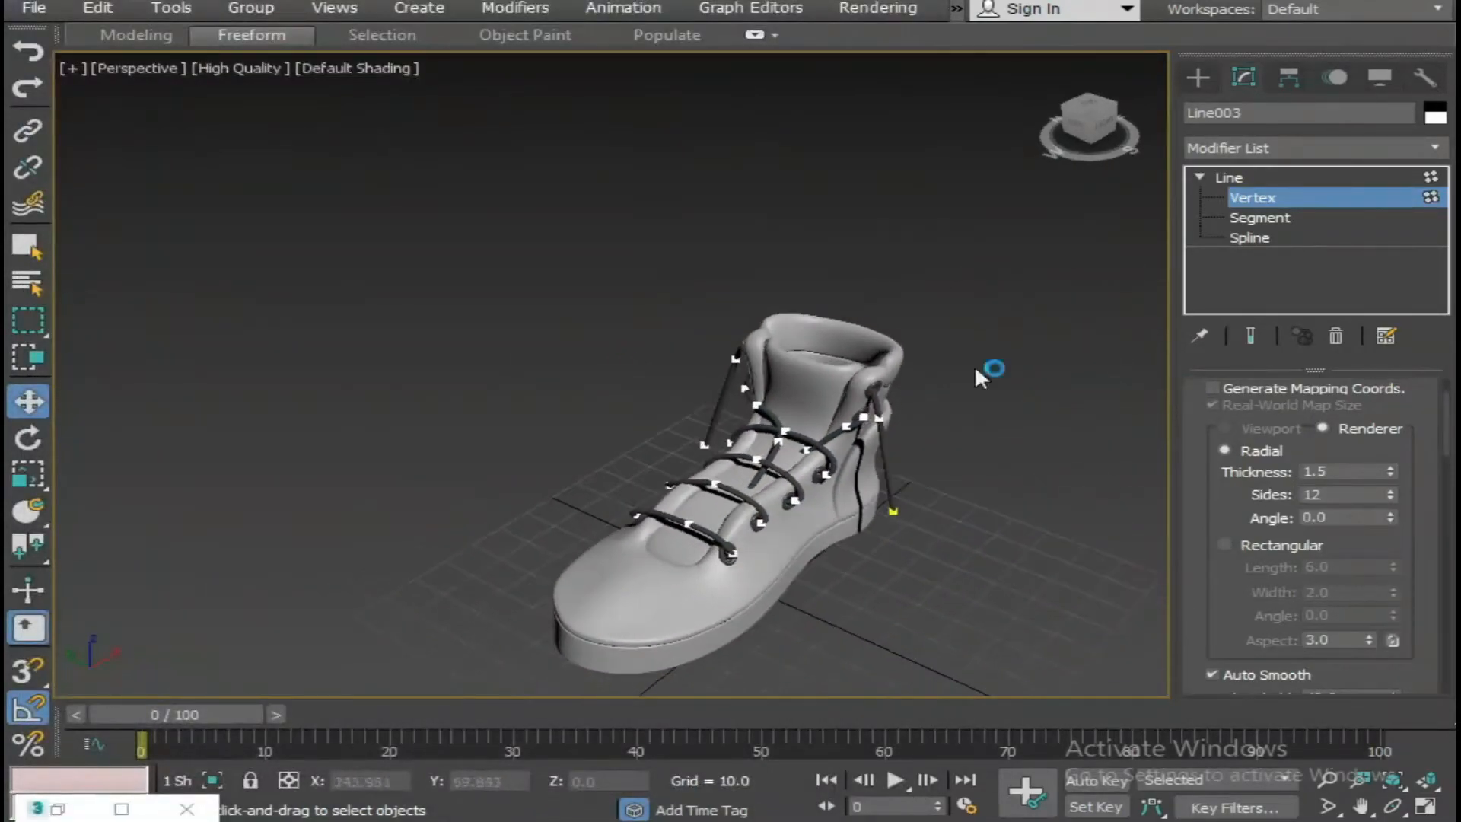
pyautogui.click(1230, 177)
pyautogui.click(988, 395)
# Render the perspective view of the boot with its dark laces.
pyautogui.scroll(5, 893, 437)
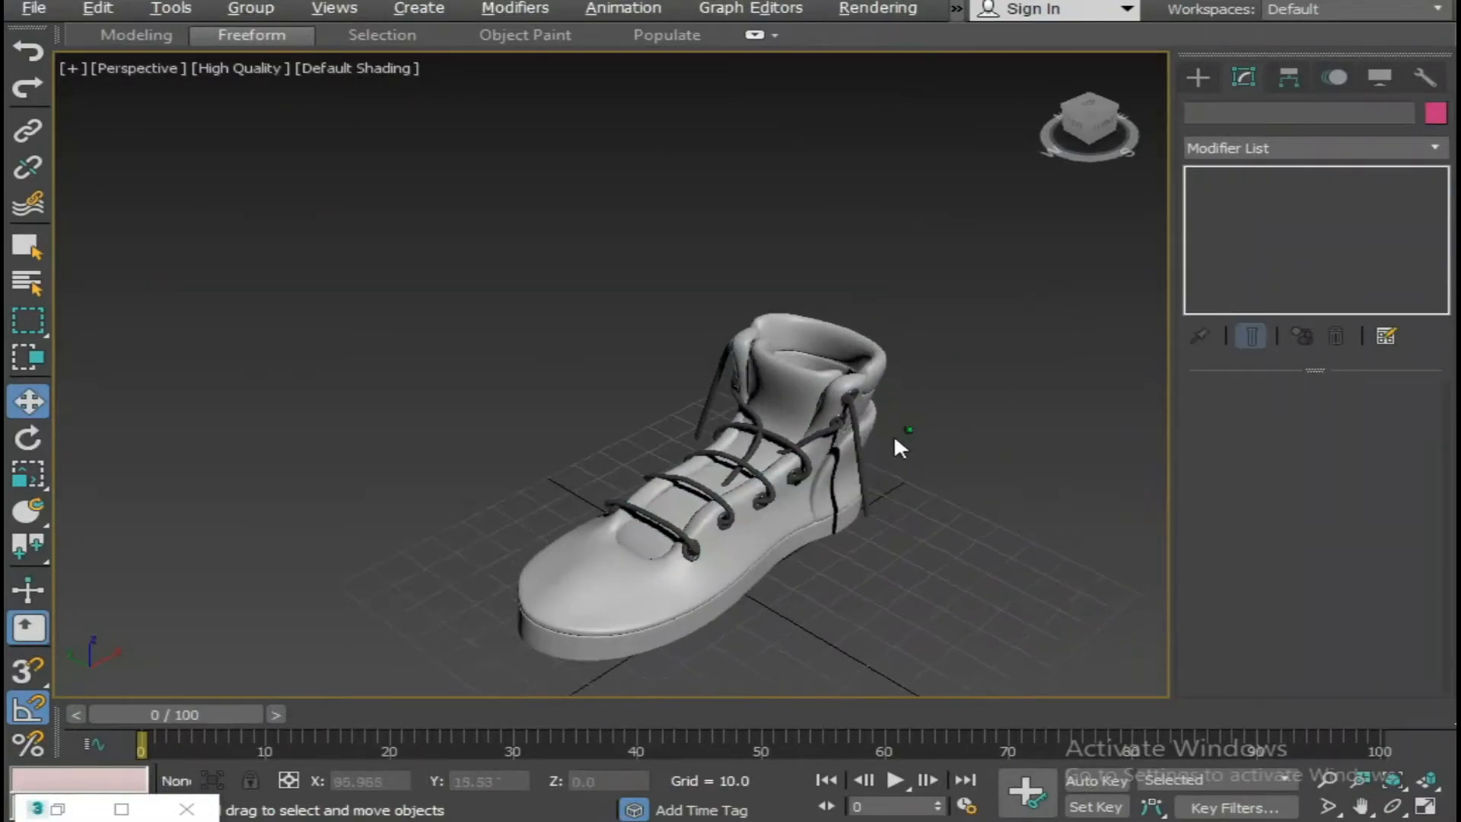
pyautogui.scroll(-5, 751, 460)
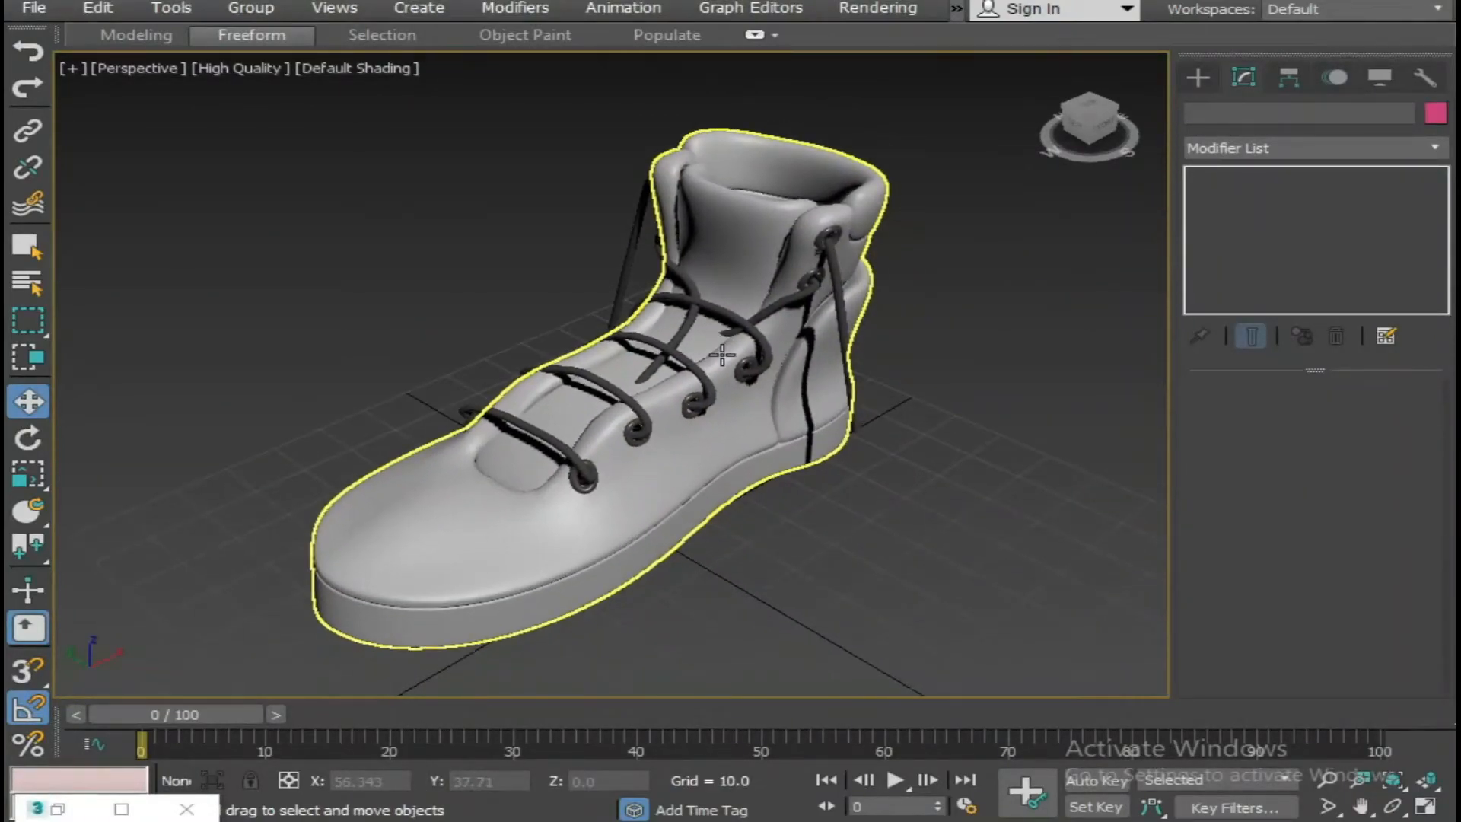
pyautogui.hotkey('shift', 'q')
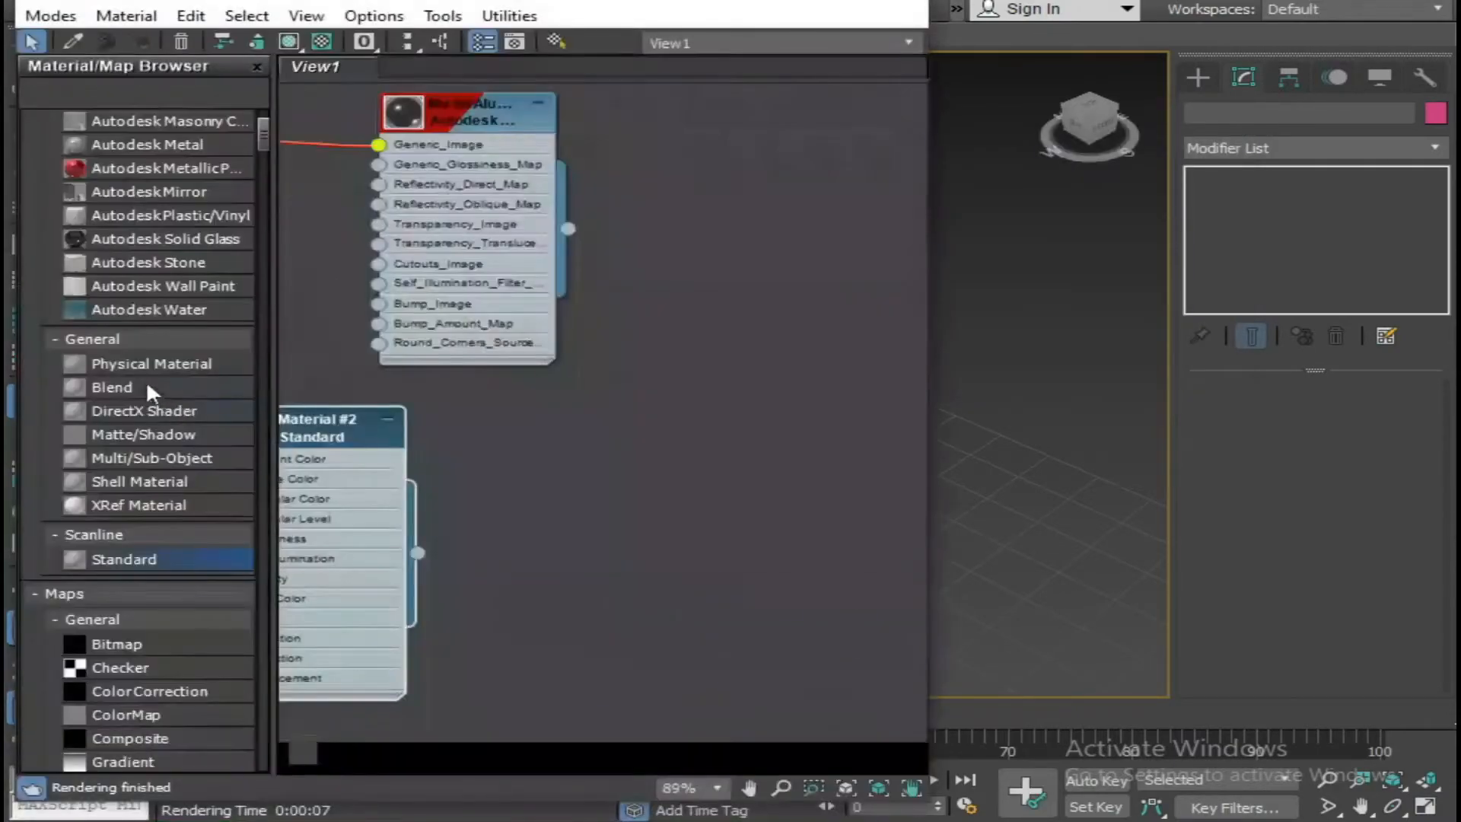
# Darken the diffuse colour of the Standard Material #2 to RGB 8, 8, 8 and minimize the material editor.
pyautogui.moveTo(318, 456); pyautogui.dragTo(496, 455)
pyautogui.scroll(2, 487, 452)
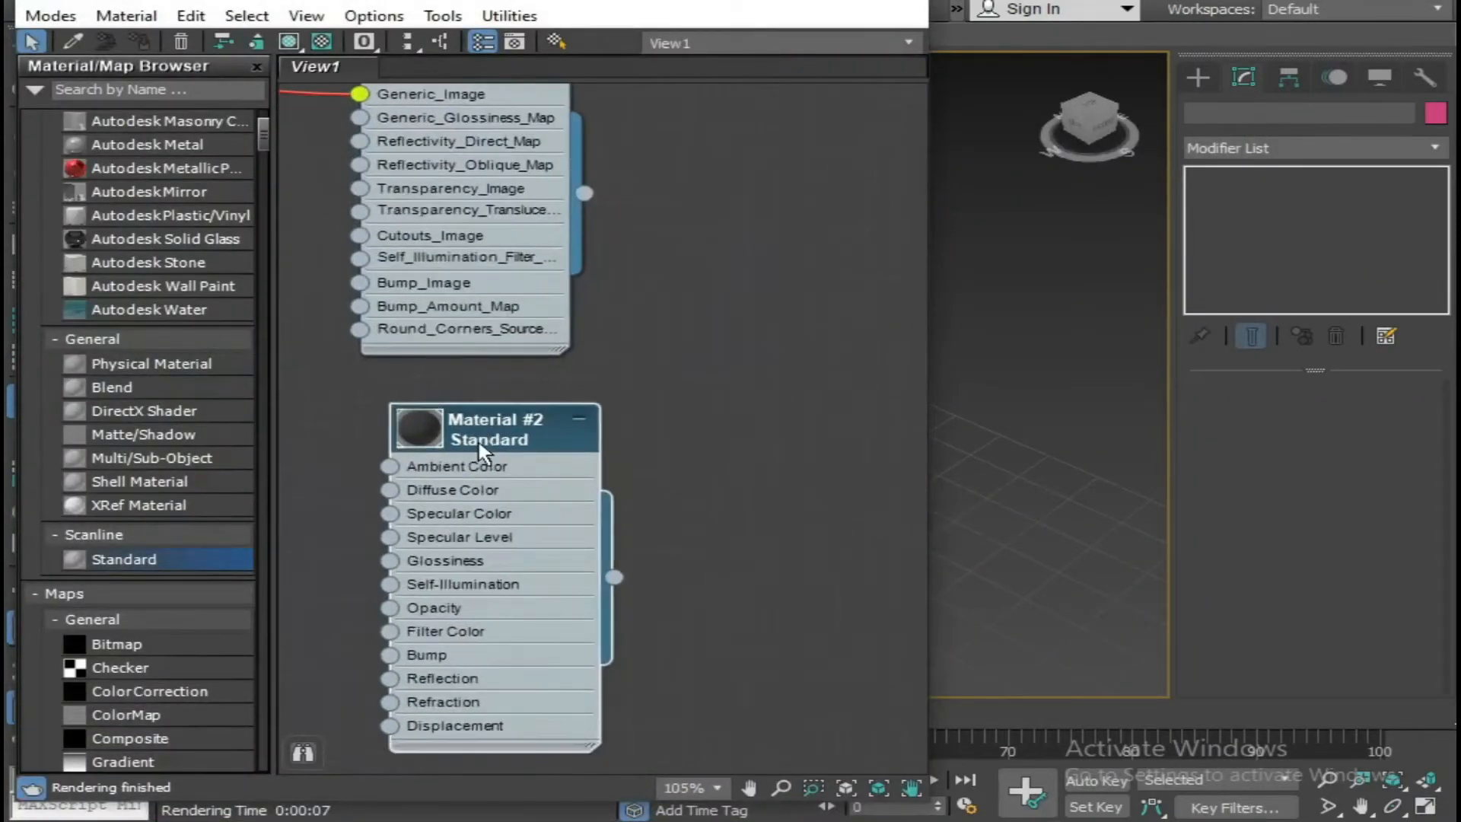
pyautogui.doubleClick(428, 439)
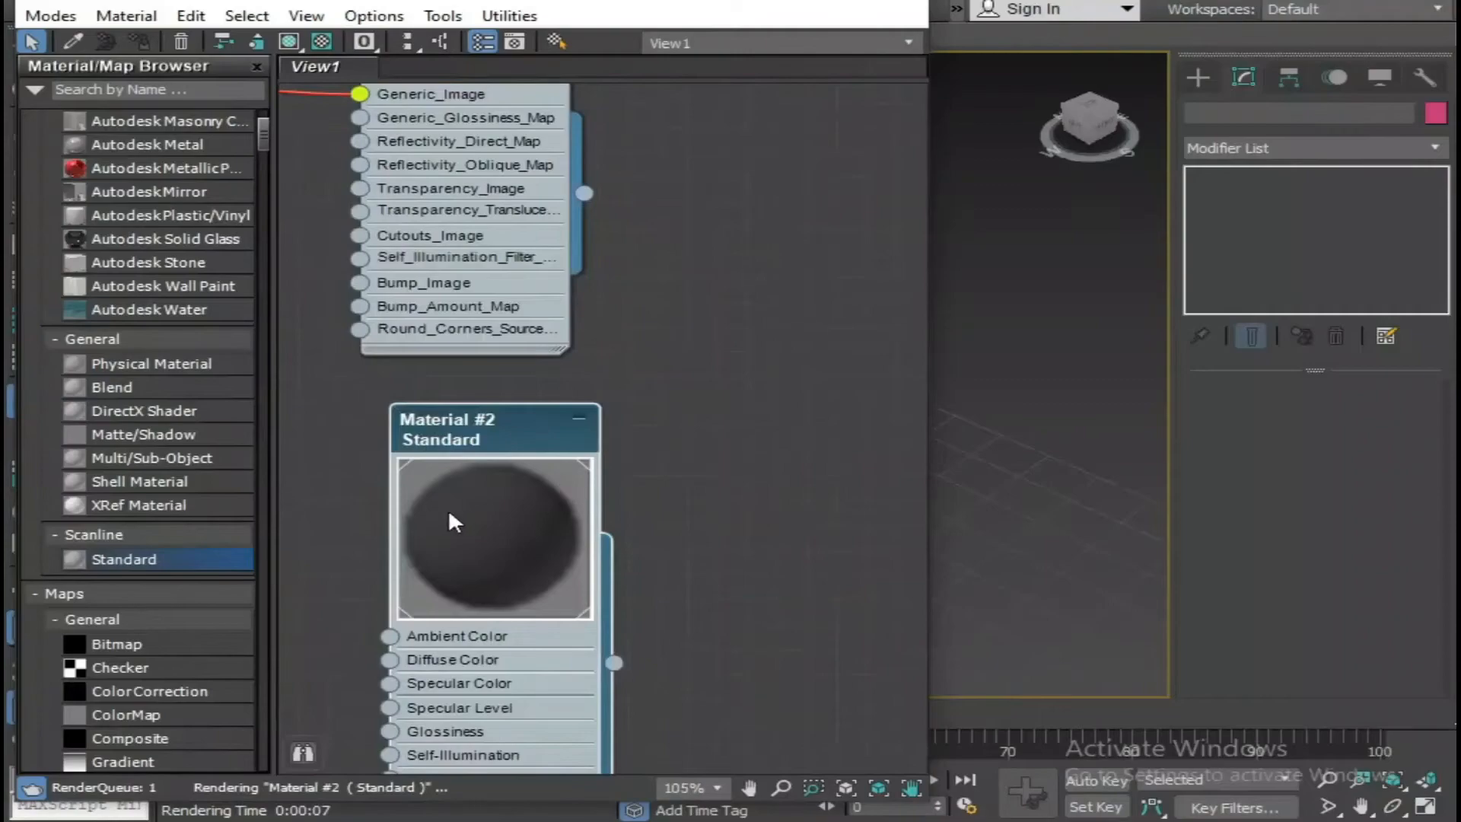
pyautogui.doubleClick(480, 426)
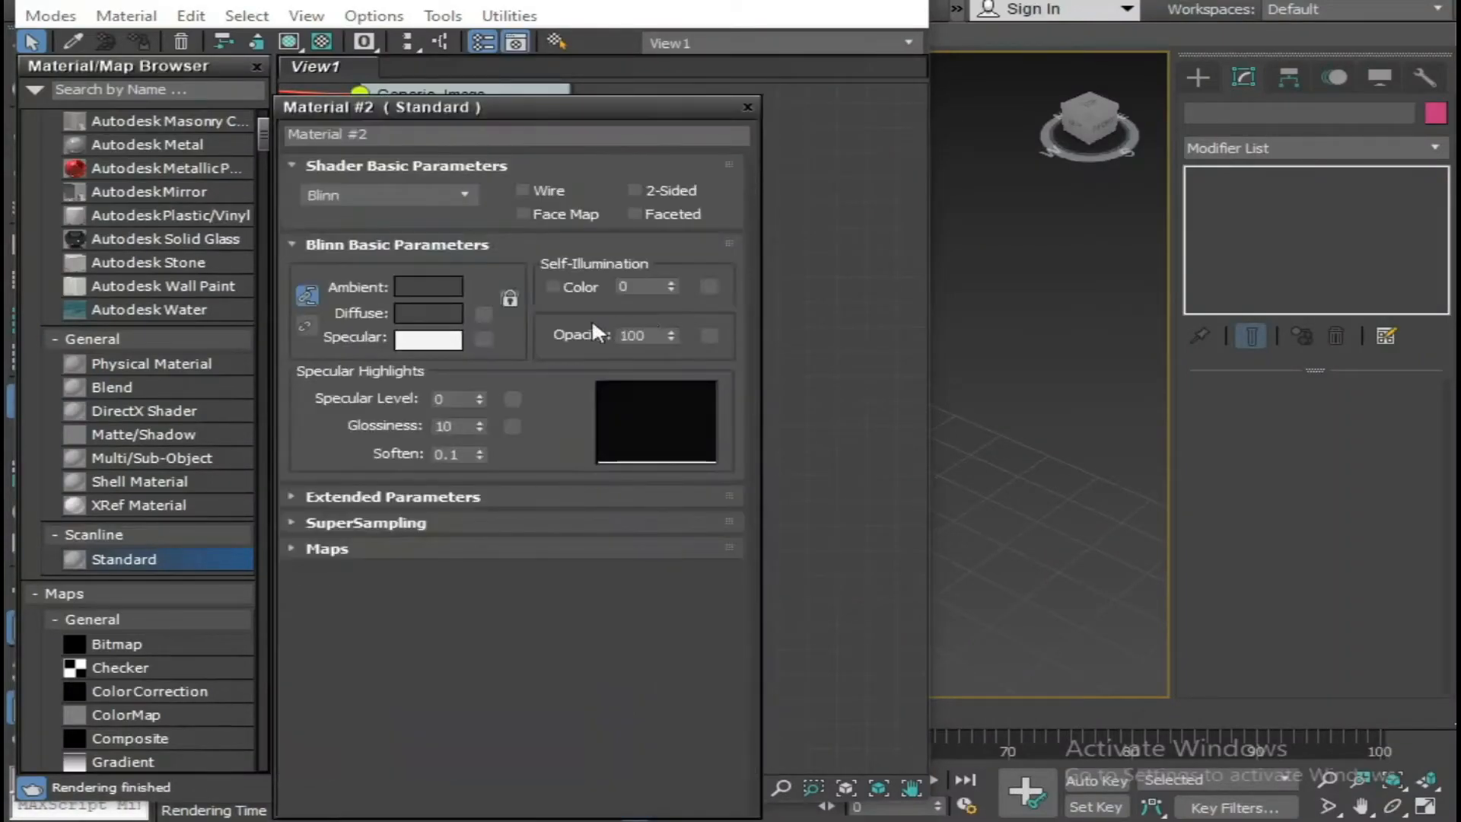
pyautogui.click(415, 315)
pyautogui.moveTo(845, 134); pyautogui.dragTo(844, 131)
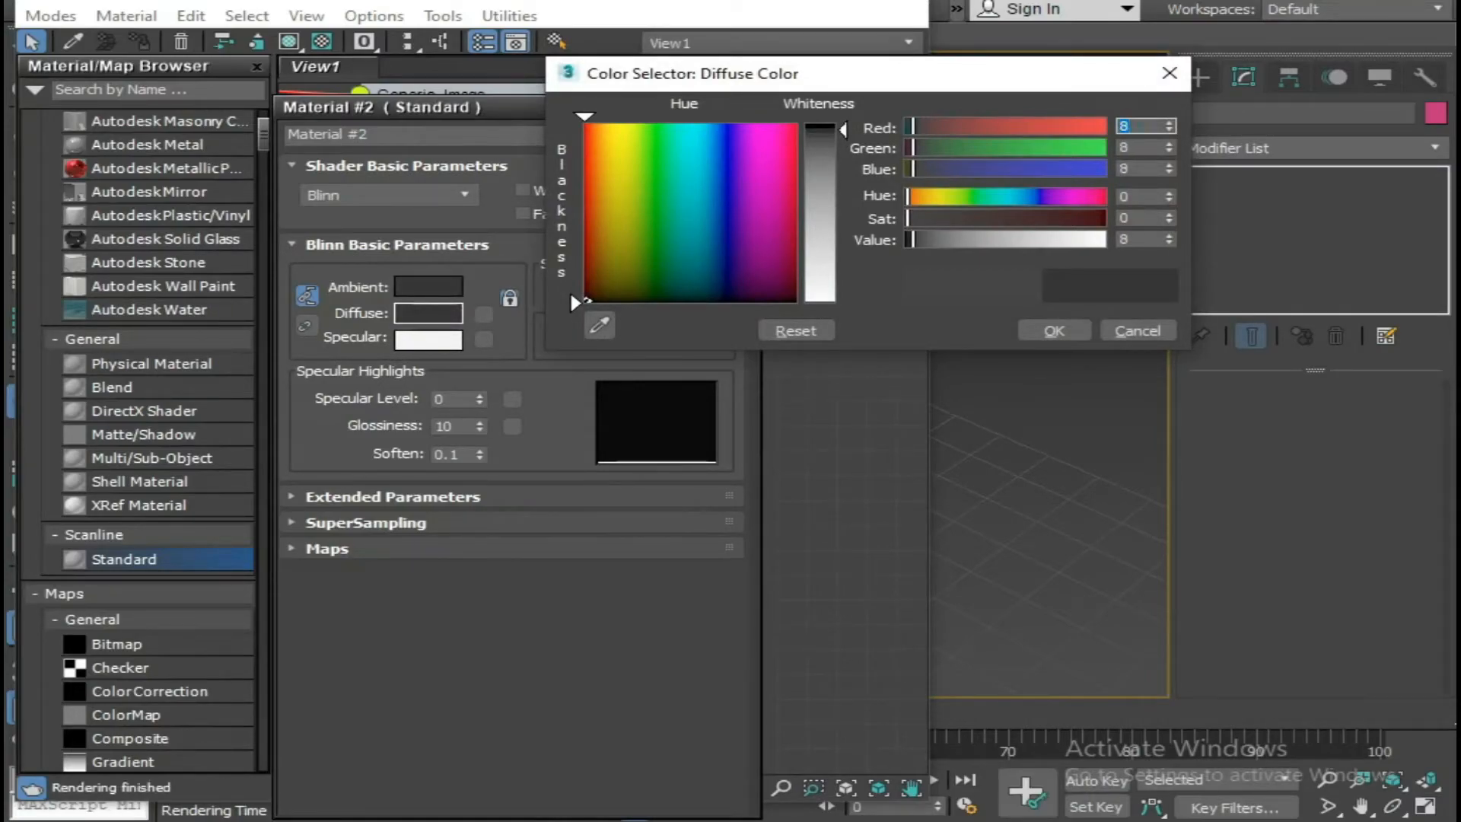
pyautogui.click(1052, 329)
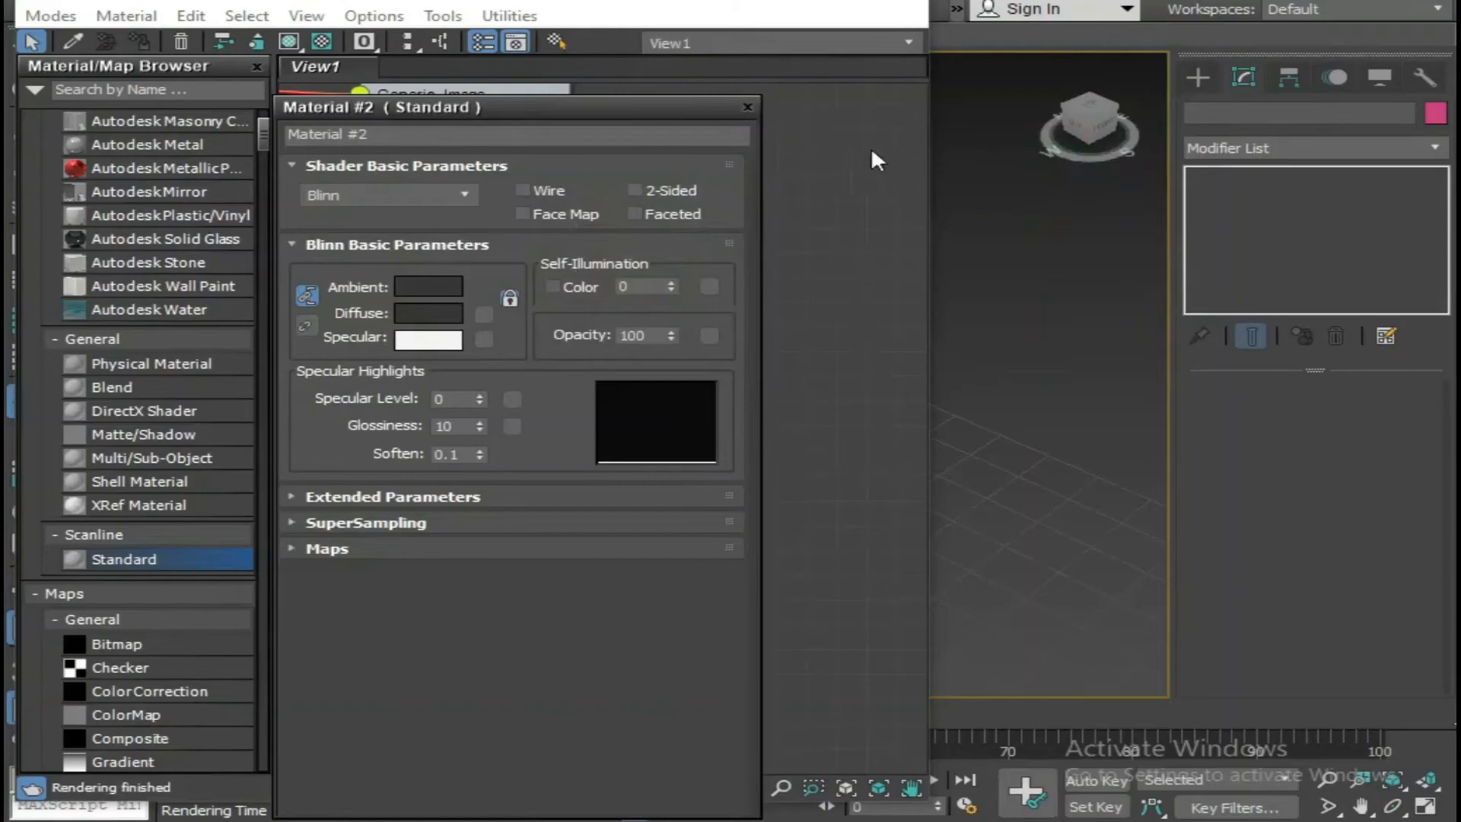
pyautogui.click(790, 3)
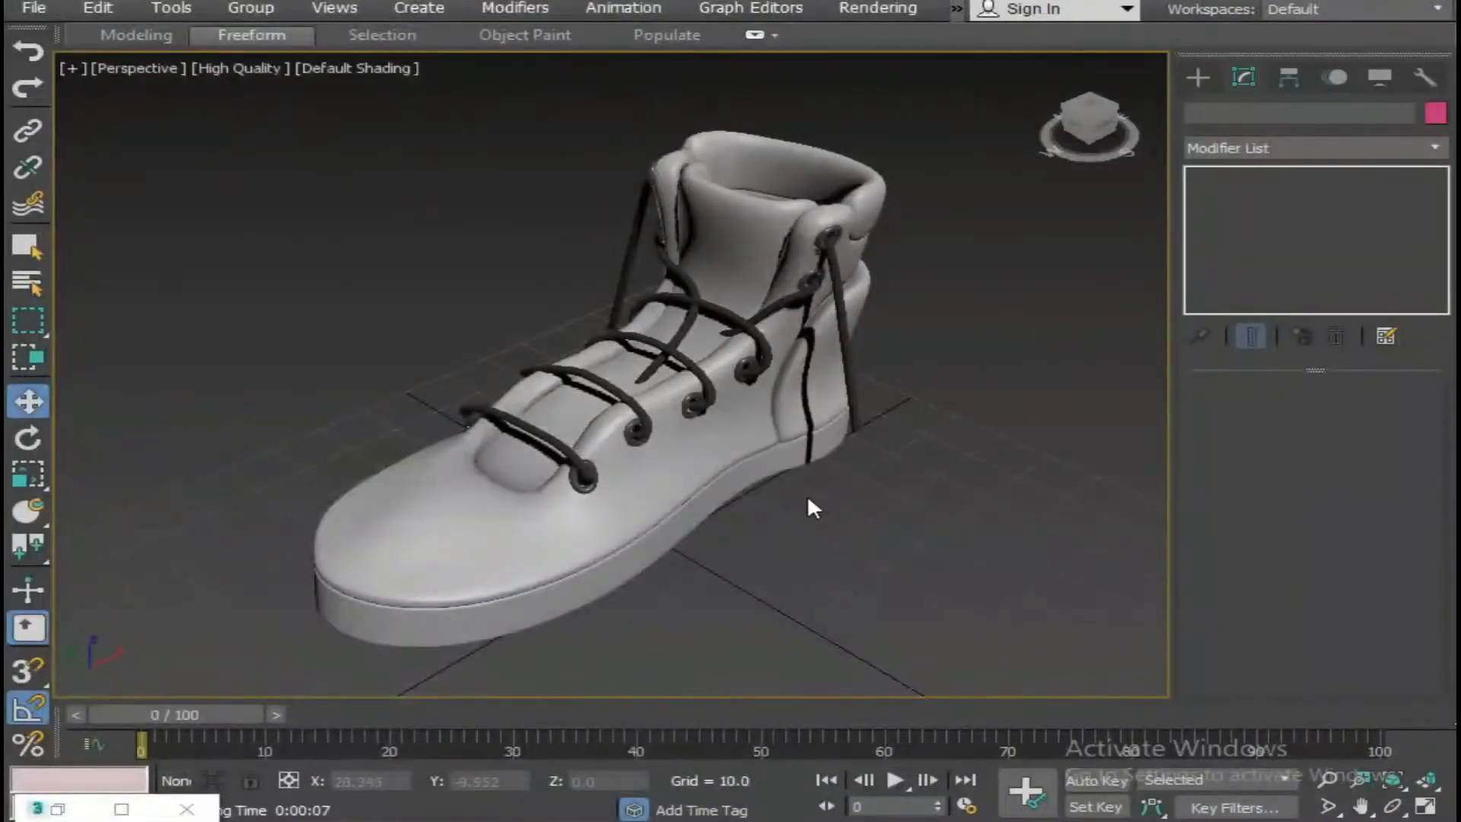
# Convert the lace spline to an Editable Poly and deselect it.
pyautogui.scroll(-5, 868, 502)
pyautogui.scroll(6, 855, 509)
pyautogui.keyDown('alt'); pyautogui.moveTo(854, 510); pyautogui.dragTo(734, 541, button='middle'); pyautogui.keyUp('alt')
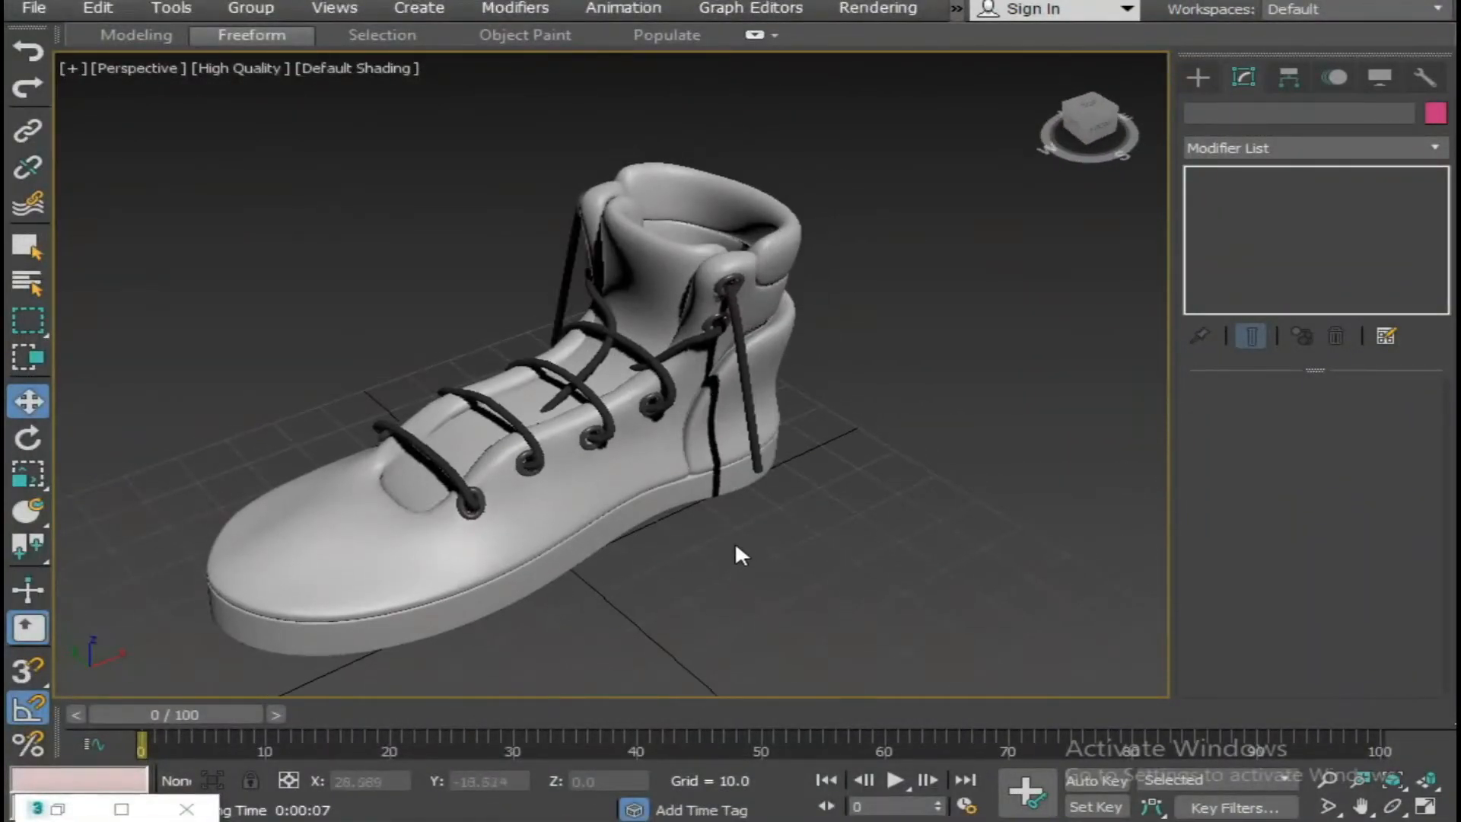
pyautogui.click(605, 409)
pyautogui.rightClick(739, 393)
pyautogui.moveTo(787, 637)
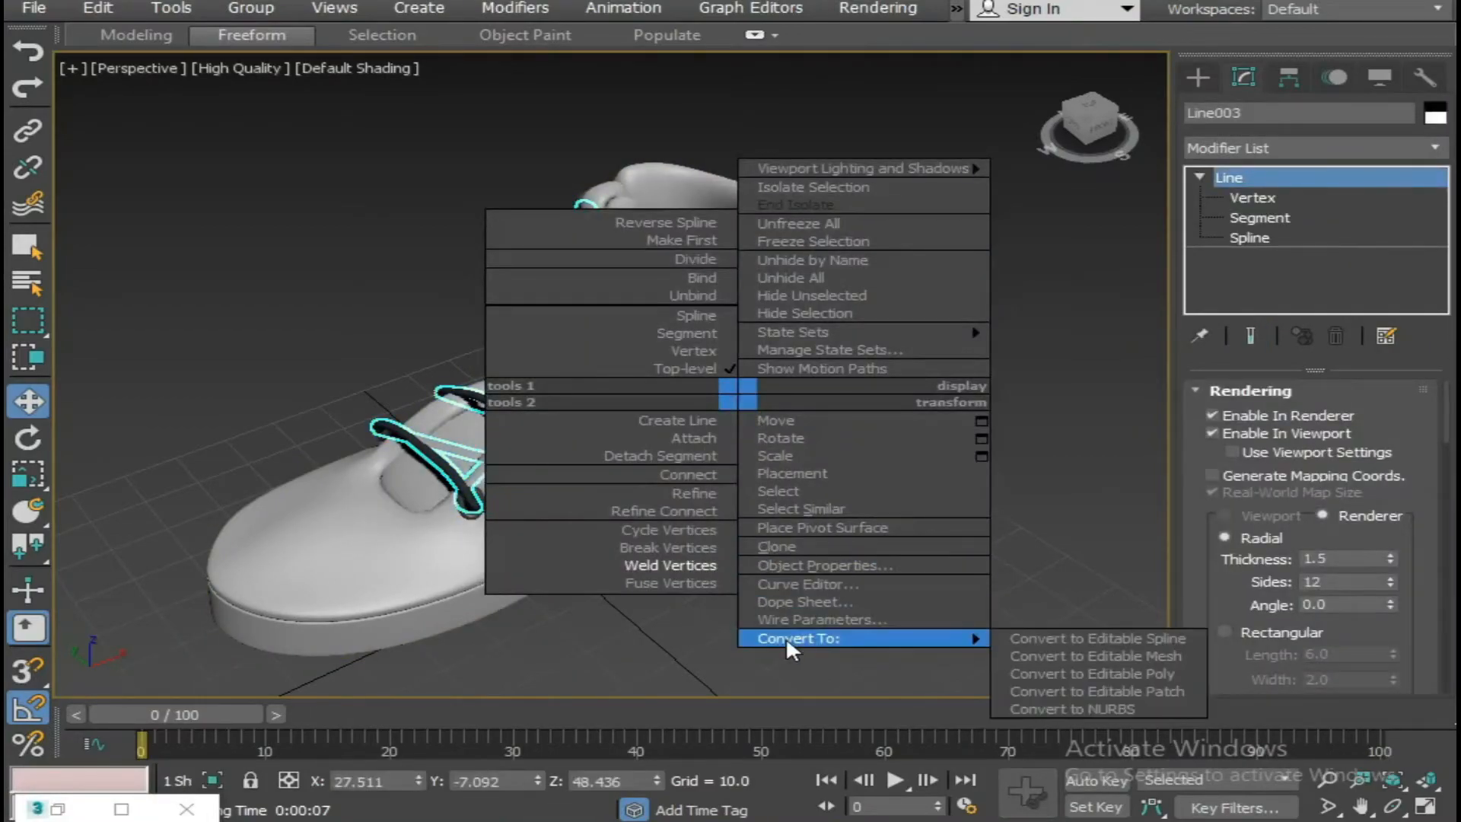
pyautogui.click(1136, 673)
pyautogui.click(883, 576)
# Select the converted laces and isolate them from the rest of the boot.
pyautogui.hotkey('alt', 'w')
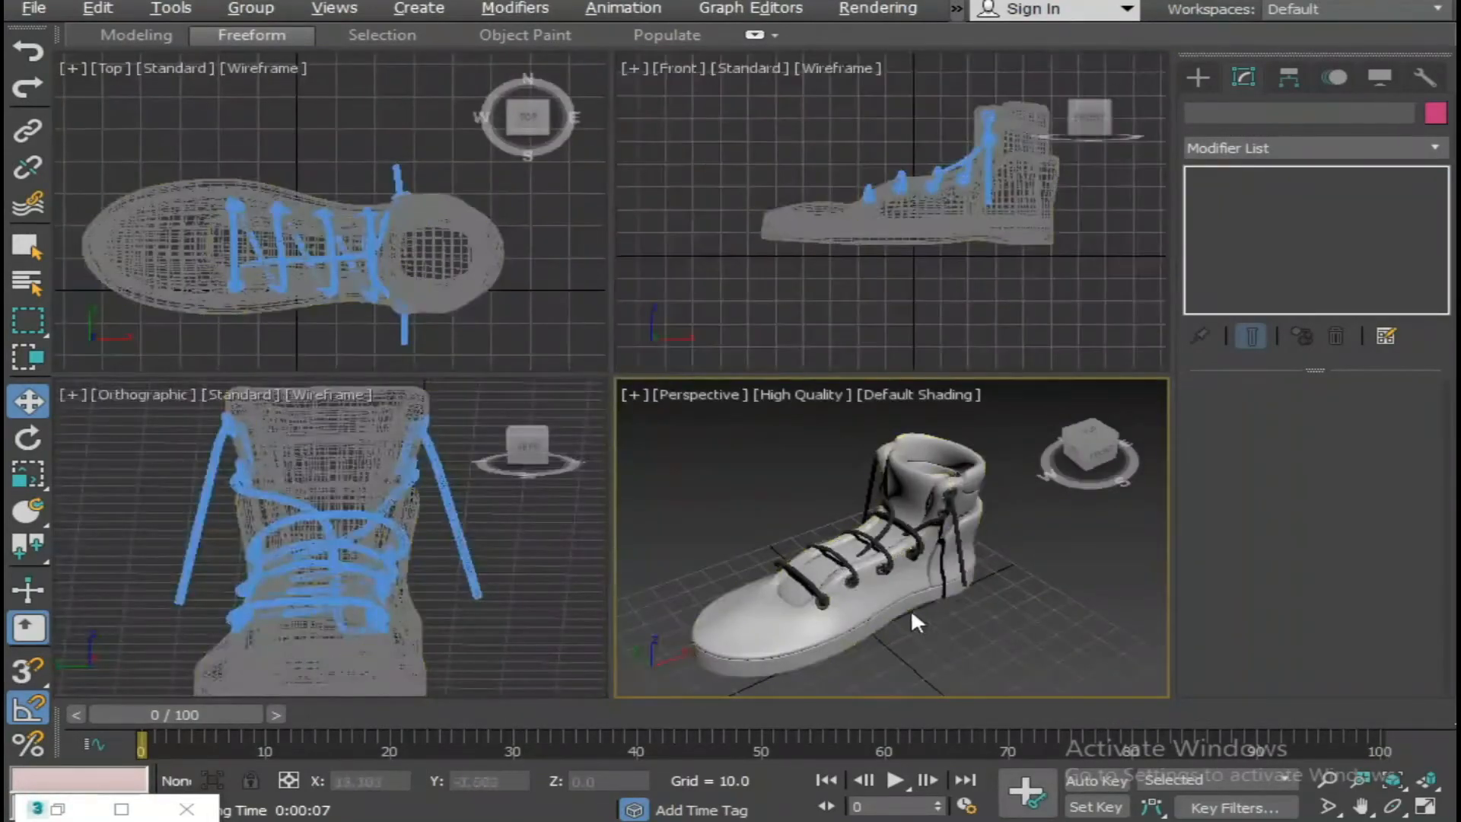
pyautogui.click(837, 562)
pyautogui.hotkey('alt', 'w')
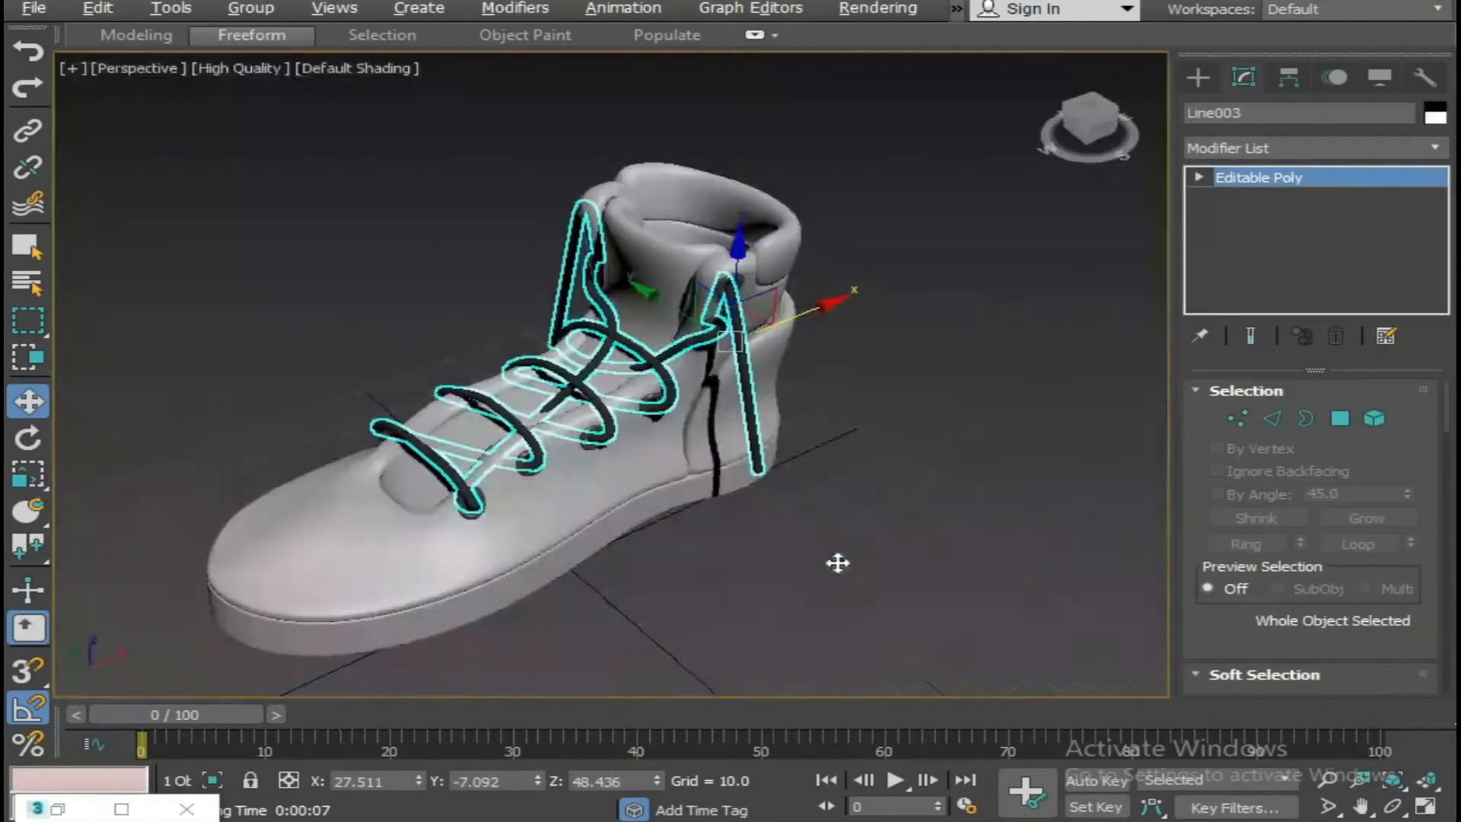
pyautogui.keyDown('alt'); pyautogui.moveTo(806, 495); pyautogui.dragTo(830, 488, button='middle'); pyautogui.keyUp('alt')
pyautogui.click(829, 489)
pyautogui.keyDown('alt'); pyautogui.moveTo(649, 429); pyautogui.dragTo(754, 440, button='middle'); pyautogui.keyUp('alt')
pyautogui.click(742, 417)
pyautogui.click(746, 411)
pyautogui.hotkey('alt', 'q')
pyautogui.scroll(5, 807, 396)
# Inset the end cap polygon of one hanging lace end by 0.33.
pyautogui.click(1199, 178)
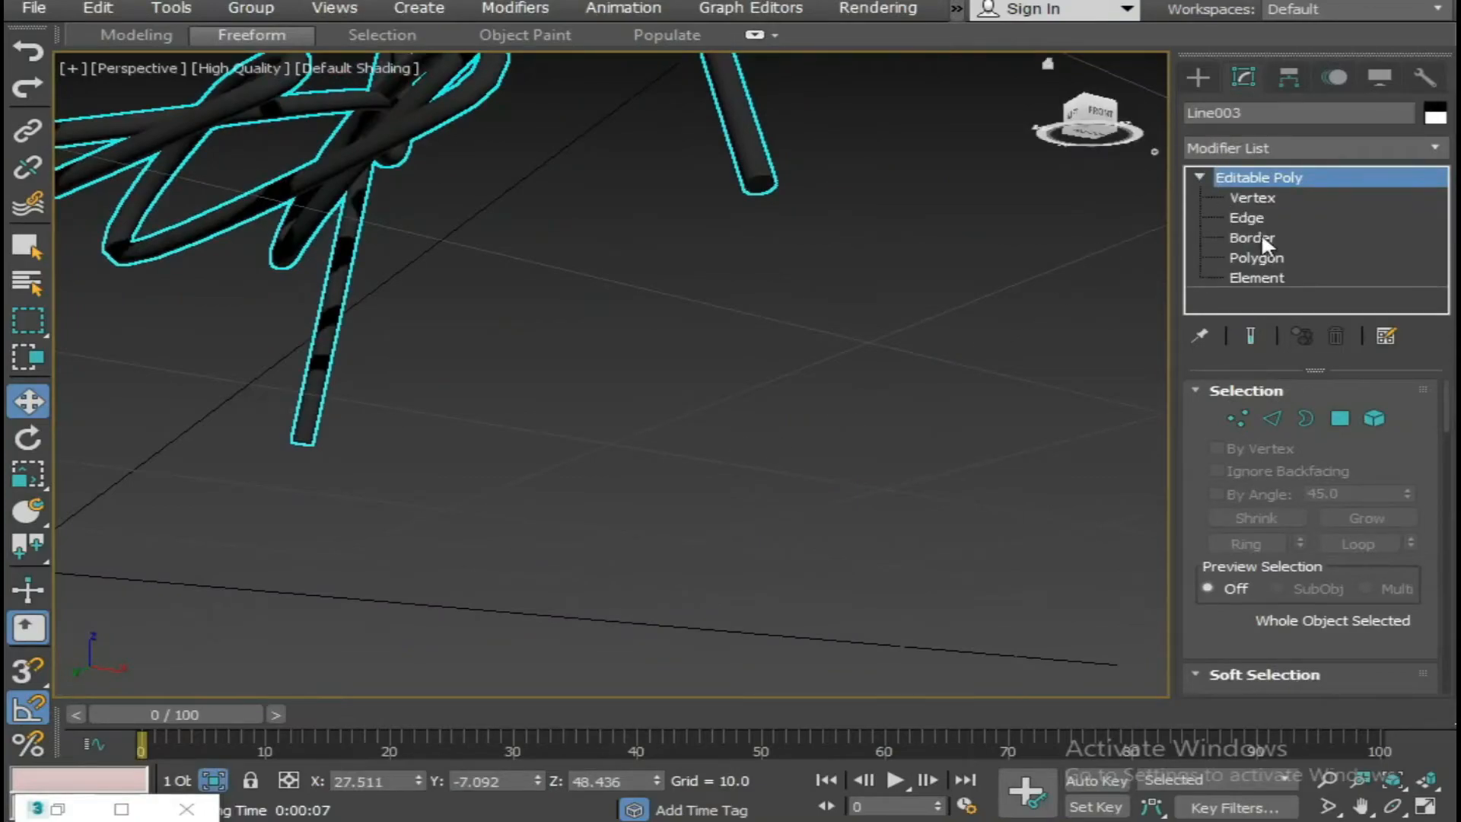
pyautogui.click(1257, 258)
pyautogui.click(548, 390)
pyautogui.moveTo(548, 390); pyautogui.dragTo(630, 424, button='middle')
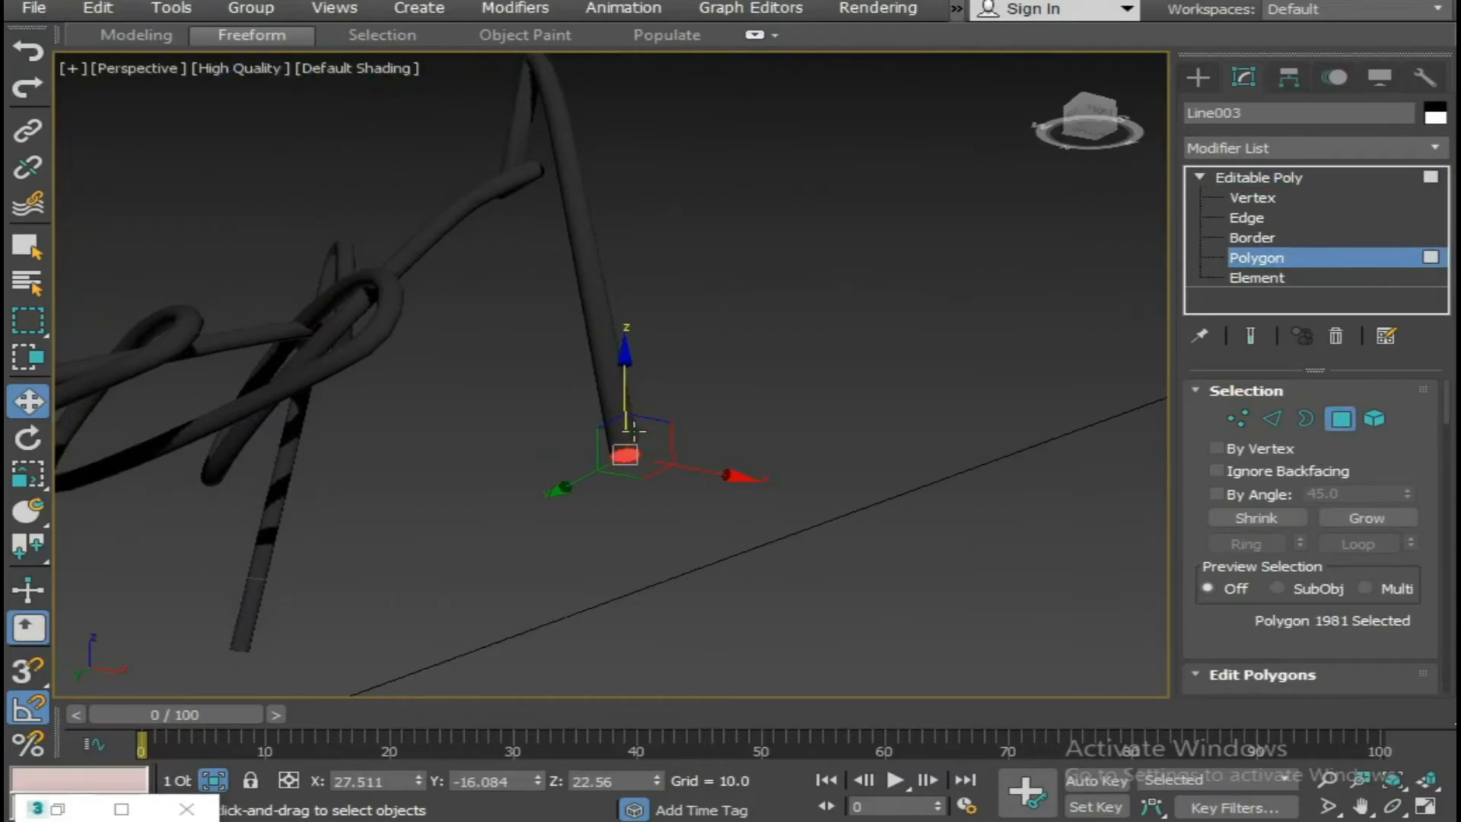
pyautogui.press('z')
pyautogui.rightClick(647, 336)
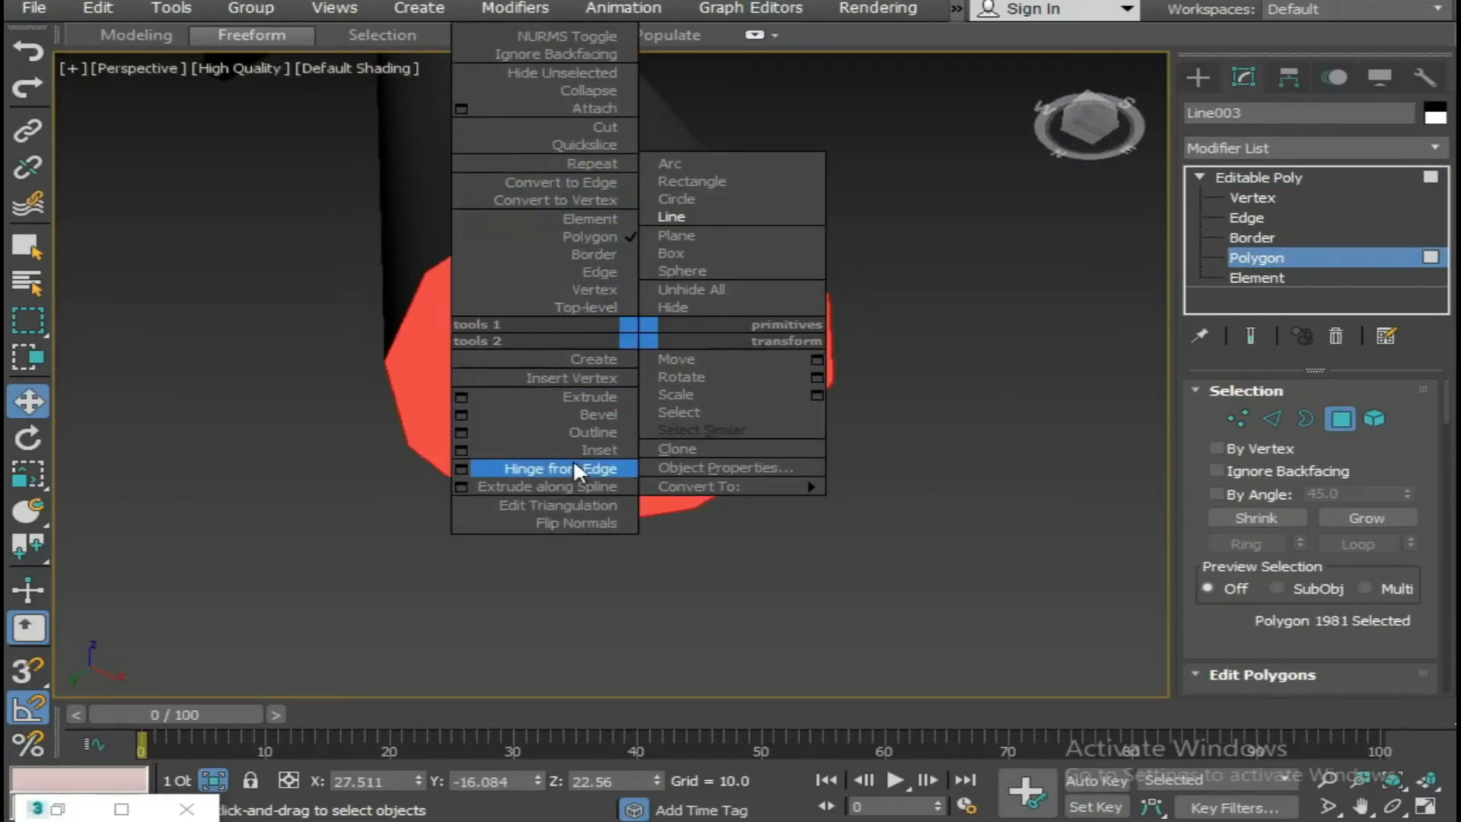
pyautogui.click(461, 450)
pyautogui.keyDown('alt'); pyautogui.moveTo(511, 434); pyautogui.dragTo(545, 473, button='middle'); pyautogui.keyUp('alt')
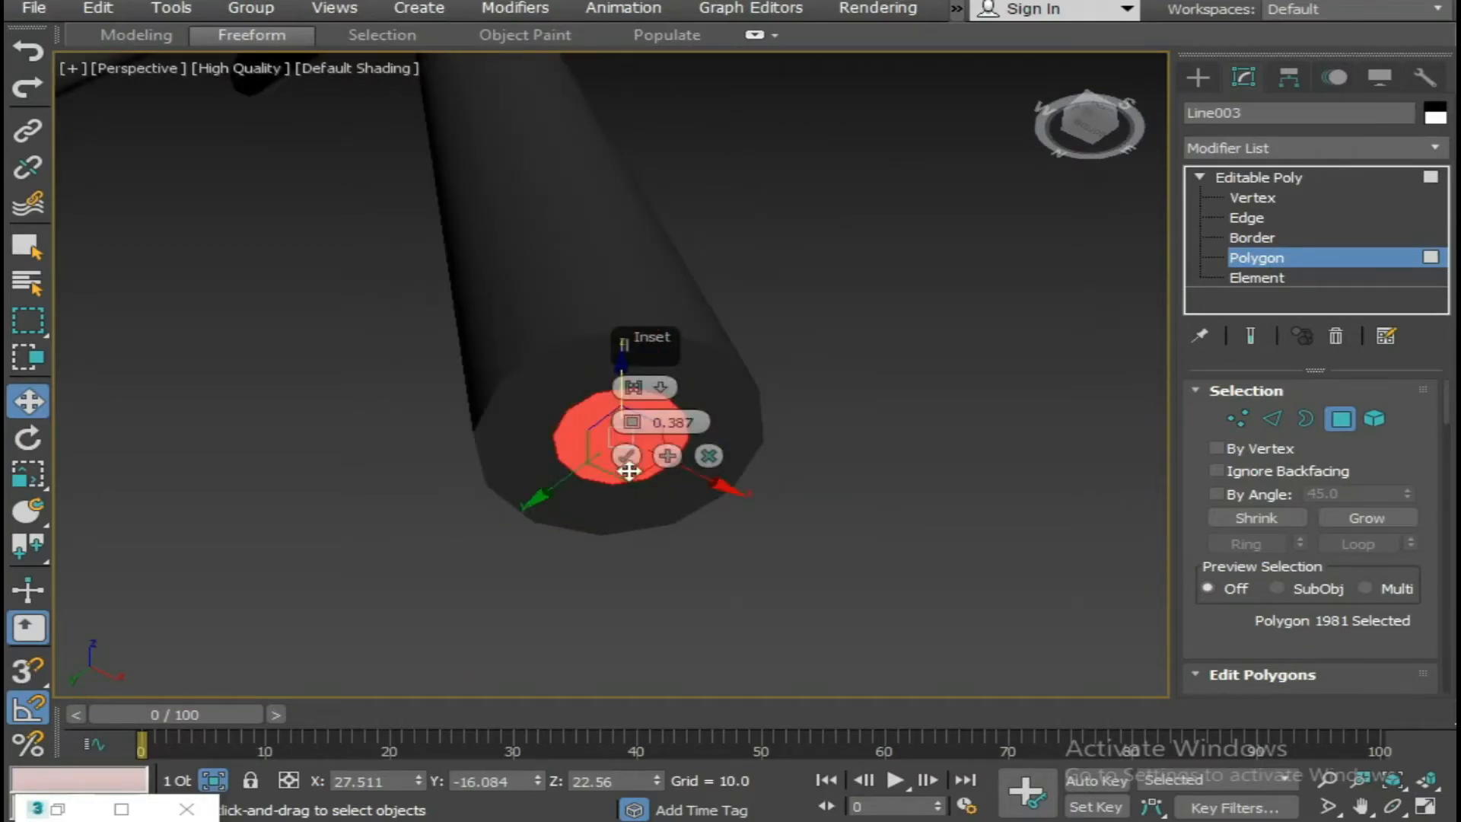
pyautogui.write('0.')
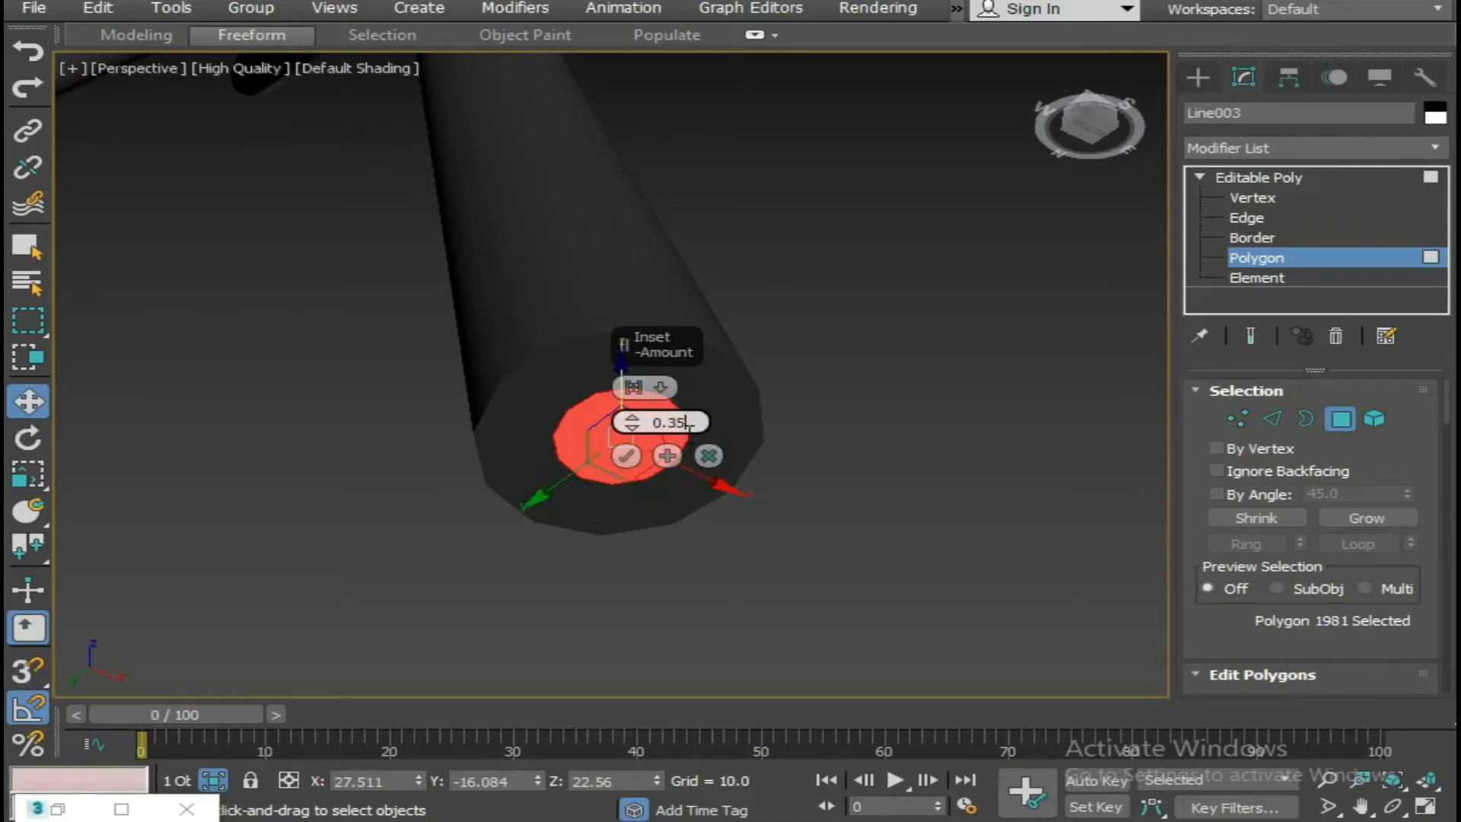
pyautogui.press('Return')
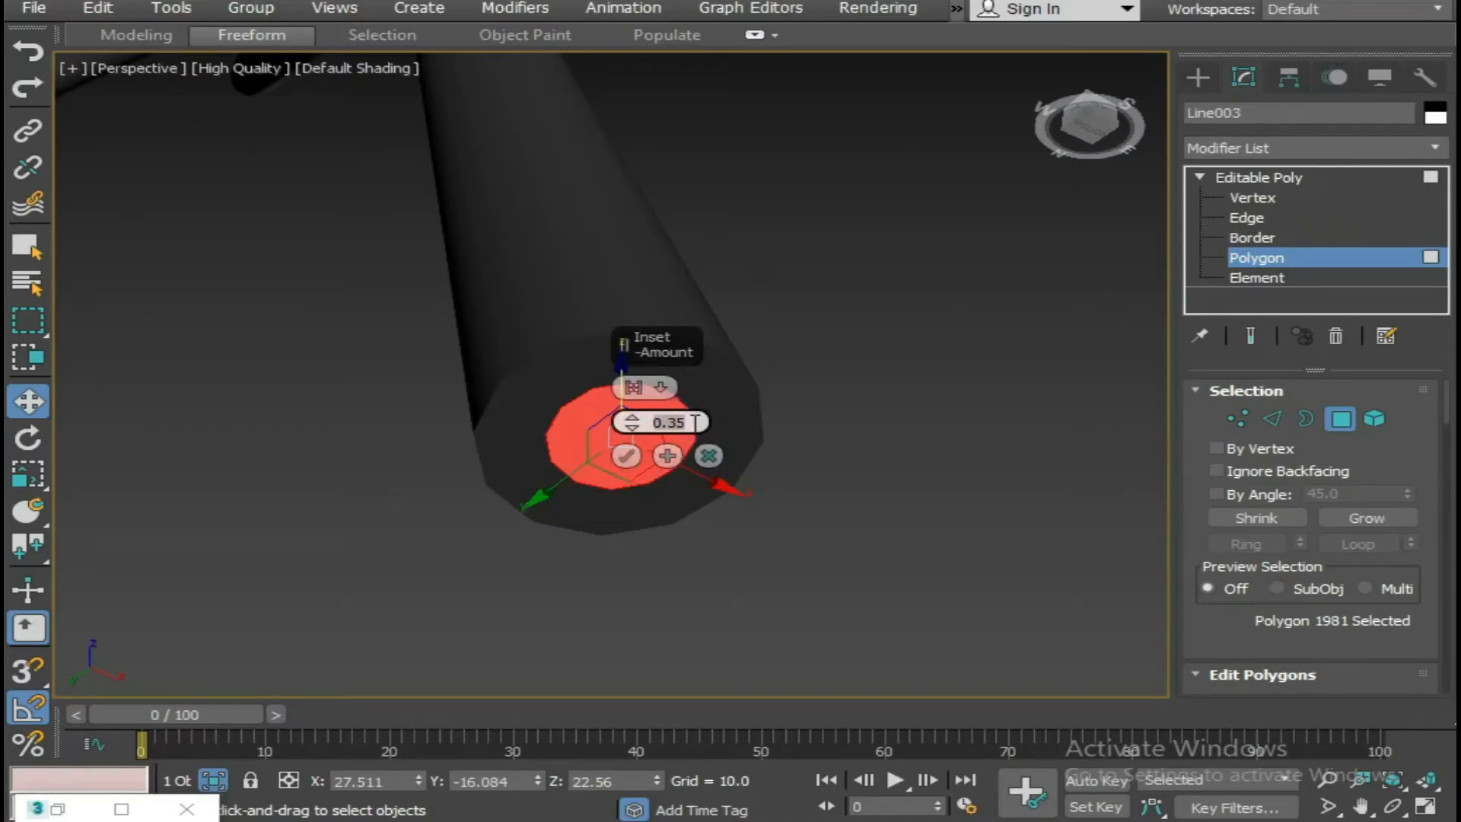
pyautogui.write('0.33')
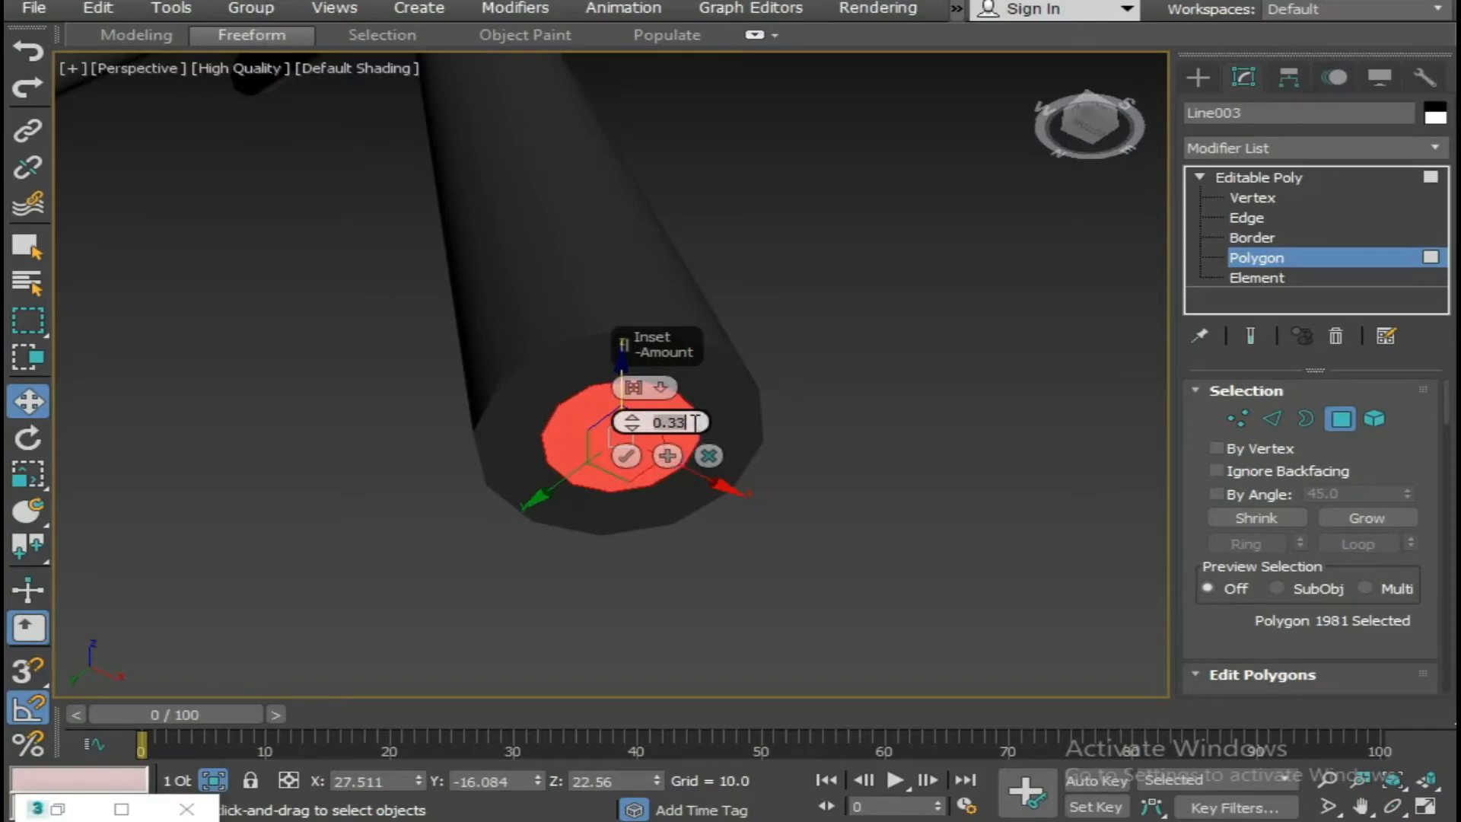
pyautogui.click(626, 455)
# Extrude the inset polygon at the lace end by 4.0 to form a narrower tip.
pyautogui.rightClick(631, 452)
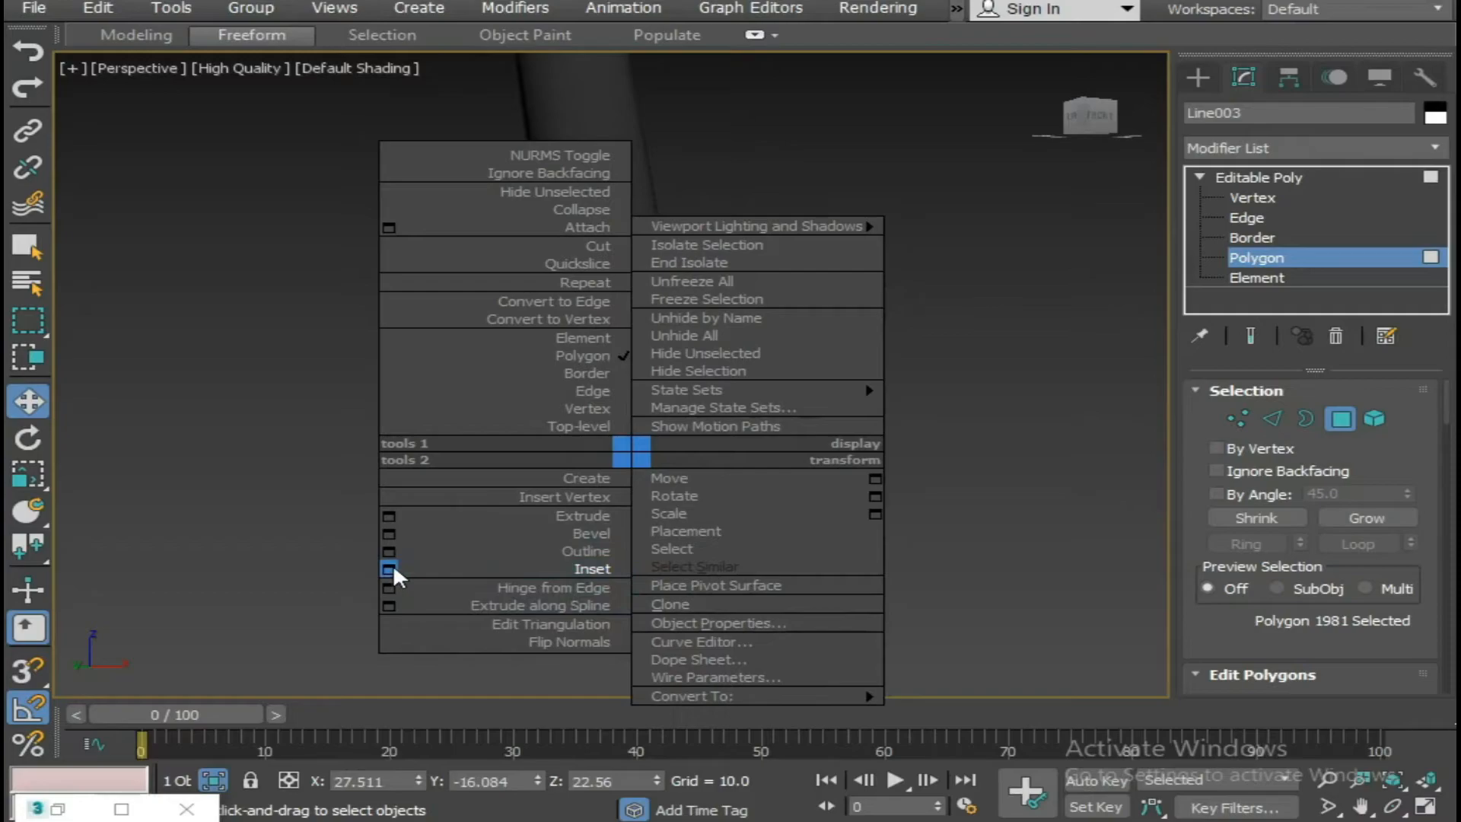
pyautogui.click(389, 512)
pyautogui.scroll(-4, 519, 552)
pyautogui.moveTo(519, 552); pyautogui.dragTo(395, 395, button='middle')
pyautogui.moveTo(629, 423); pyautogui.dragTo(629, 472)
pyautogui.doubleClick(674, 424)
pyautogui.write('4')
pyautogui.press('Return')
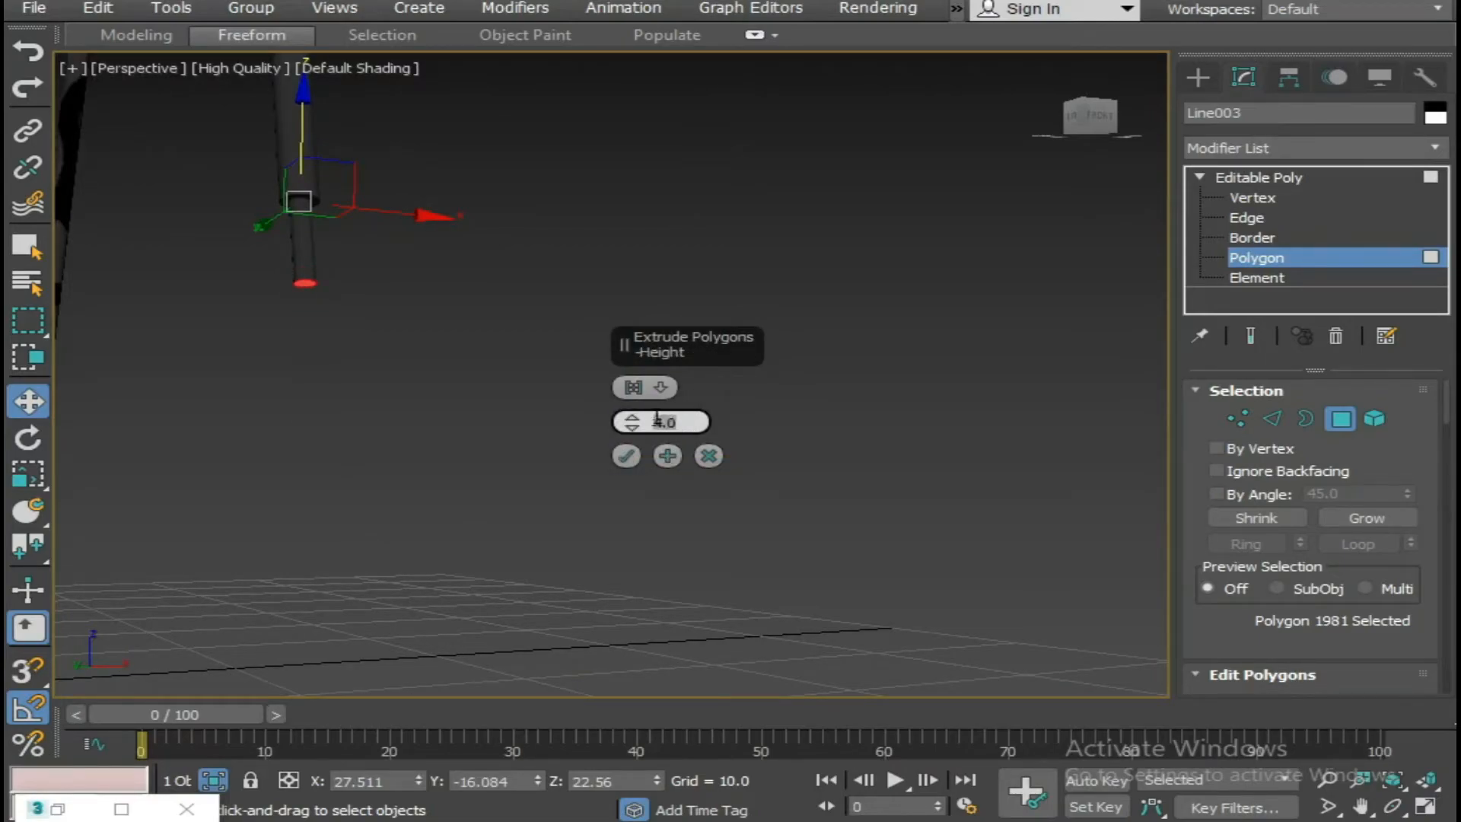
pyautogui.click(632, 460)
# Inset the end face of the extruded lace tip by 0.14 and display edged faces.
pyautogui.moveTo(308, 248); pyautogui.dragTo(656, 381, button='middle')
pyautogui.scroll(5, 752, 512)
pyautogui.moveTo(740, 501); pyautogui.dragTo(774, 444, button='middle')
pyautogui.rightClick(794, 286)
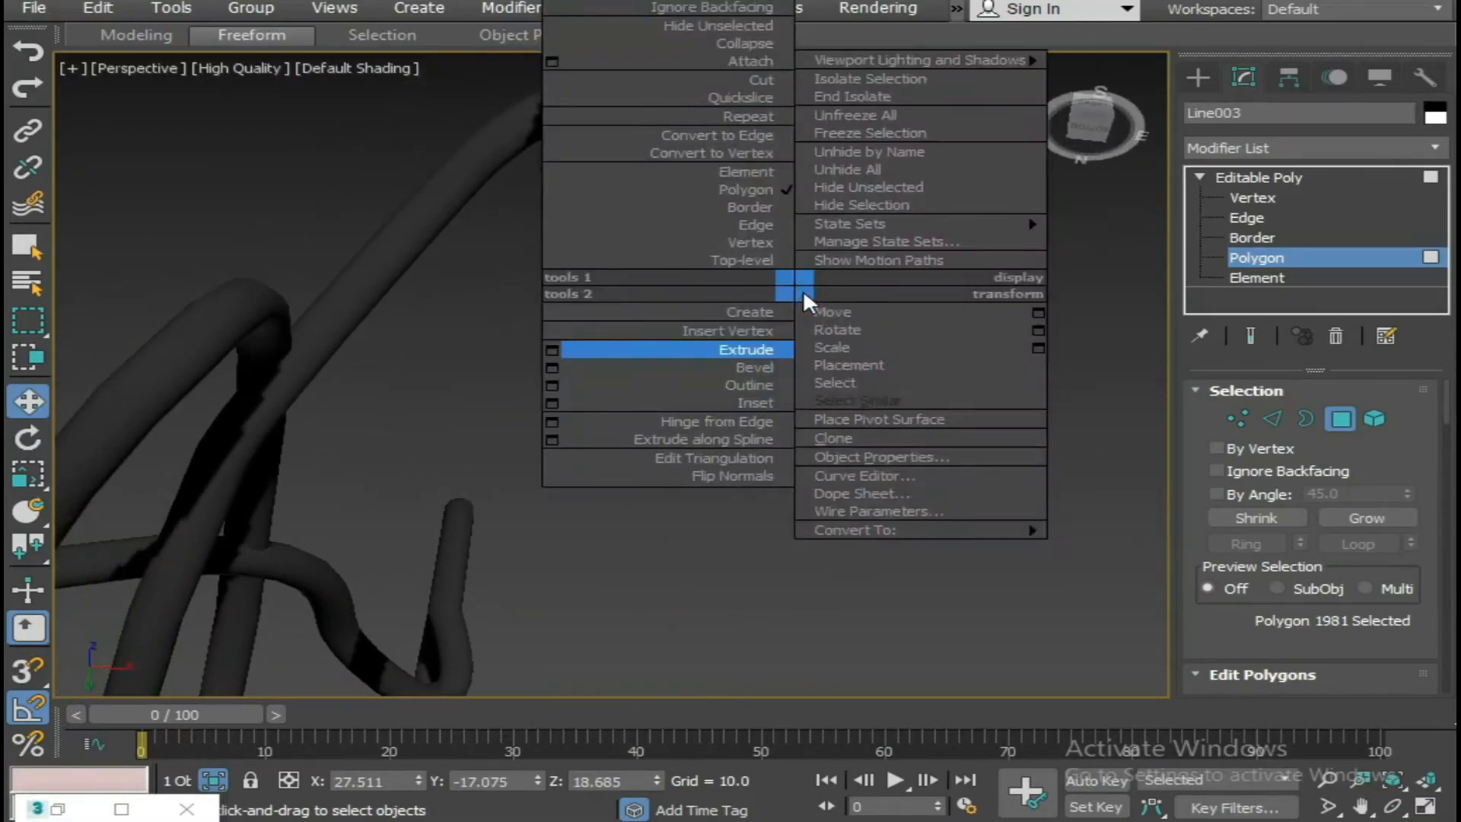
pyautogui.click(760, 402)
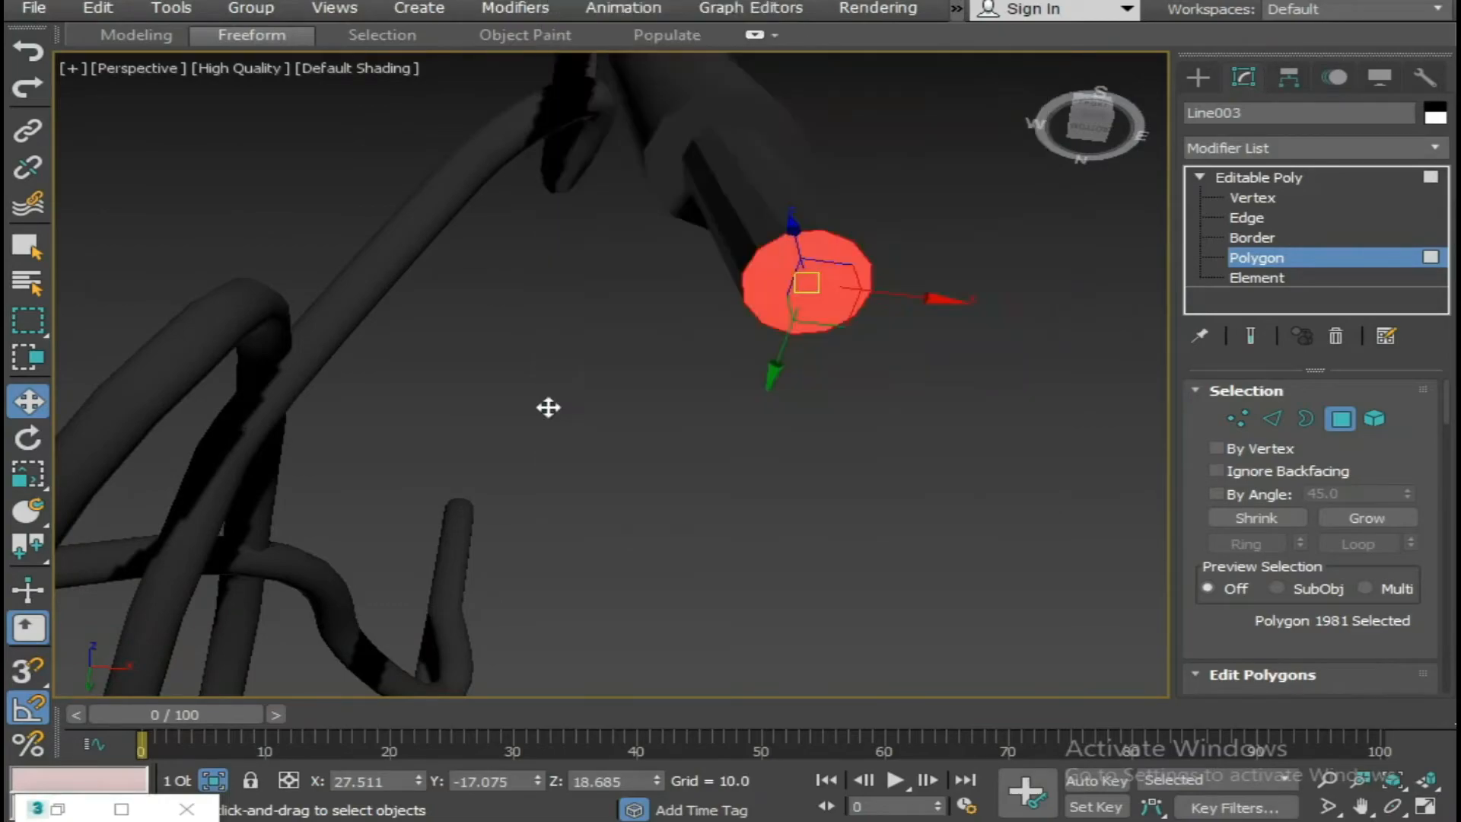
pyautogui.moveTo(631, 422); pyautogui.dragTo(632, 434)
pyautogui.click(662, 451)
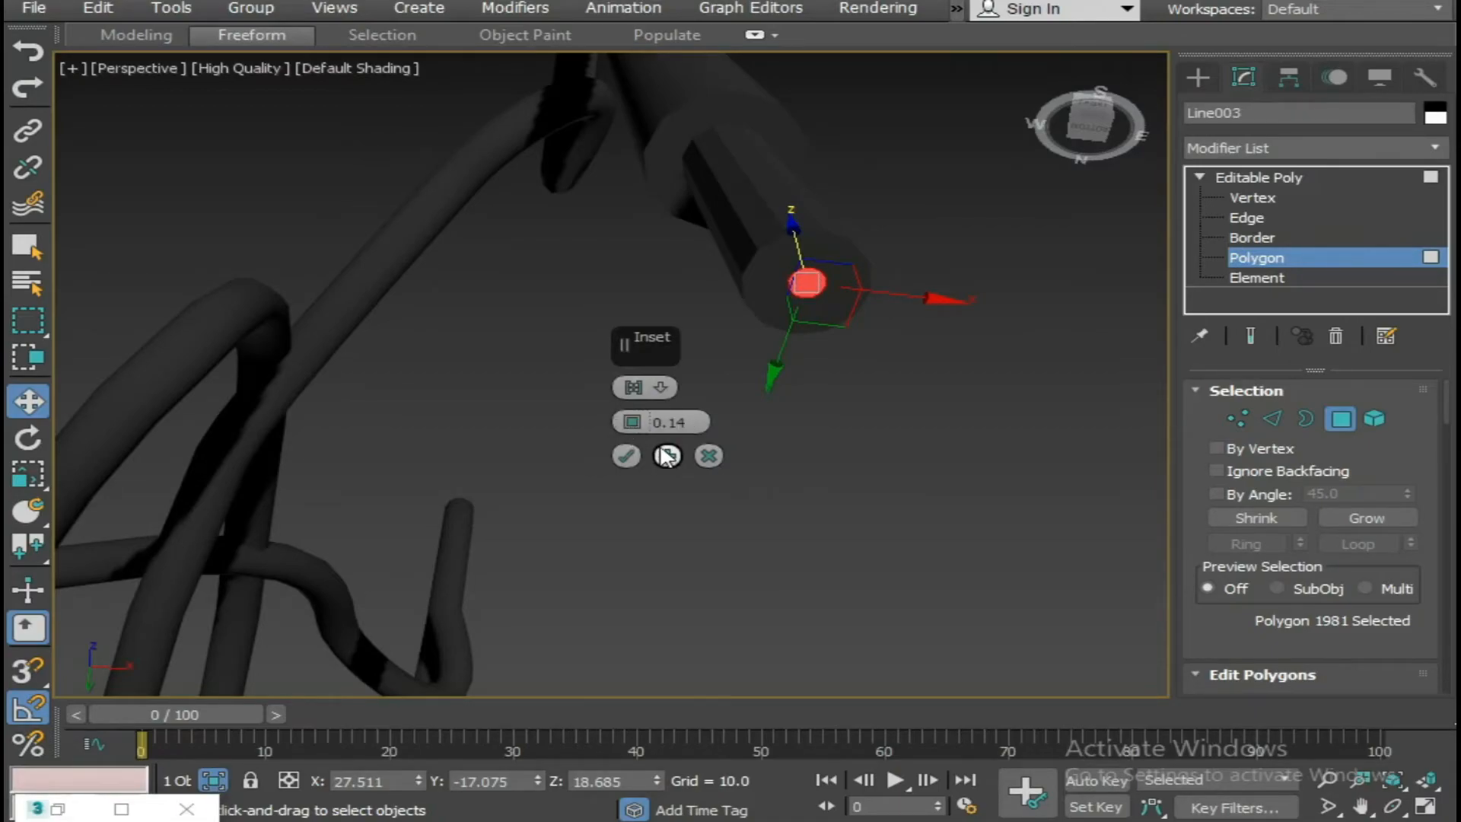
pyautogui.press('F4')
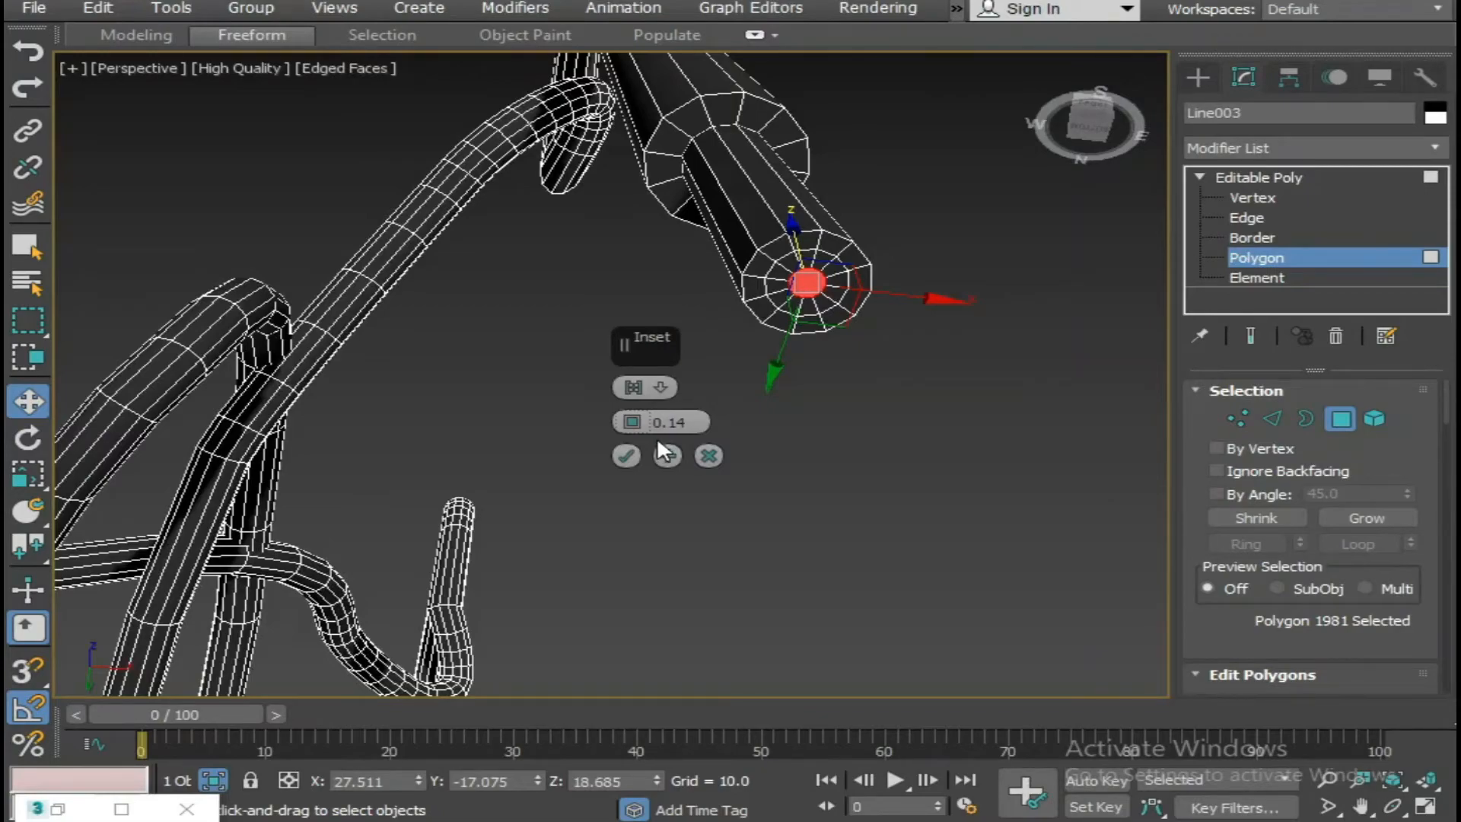
pyautogui.click(629, 454)
# Collapse the small inset polygon on the lace tip into a single centre point.
pyautogui.moveTo(1446, 410); pyautogui.dragTo(1410, 546)
pyautogui.click(1390, 504)
pyautogui.moveTo(775, 367); pyautogui.dragTo(710, 363, button='middle')
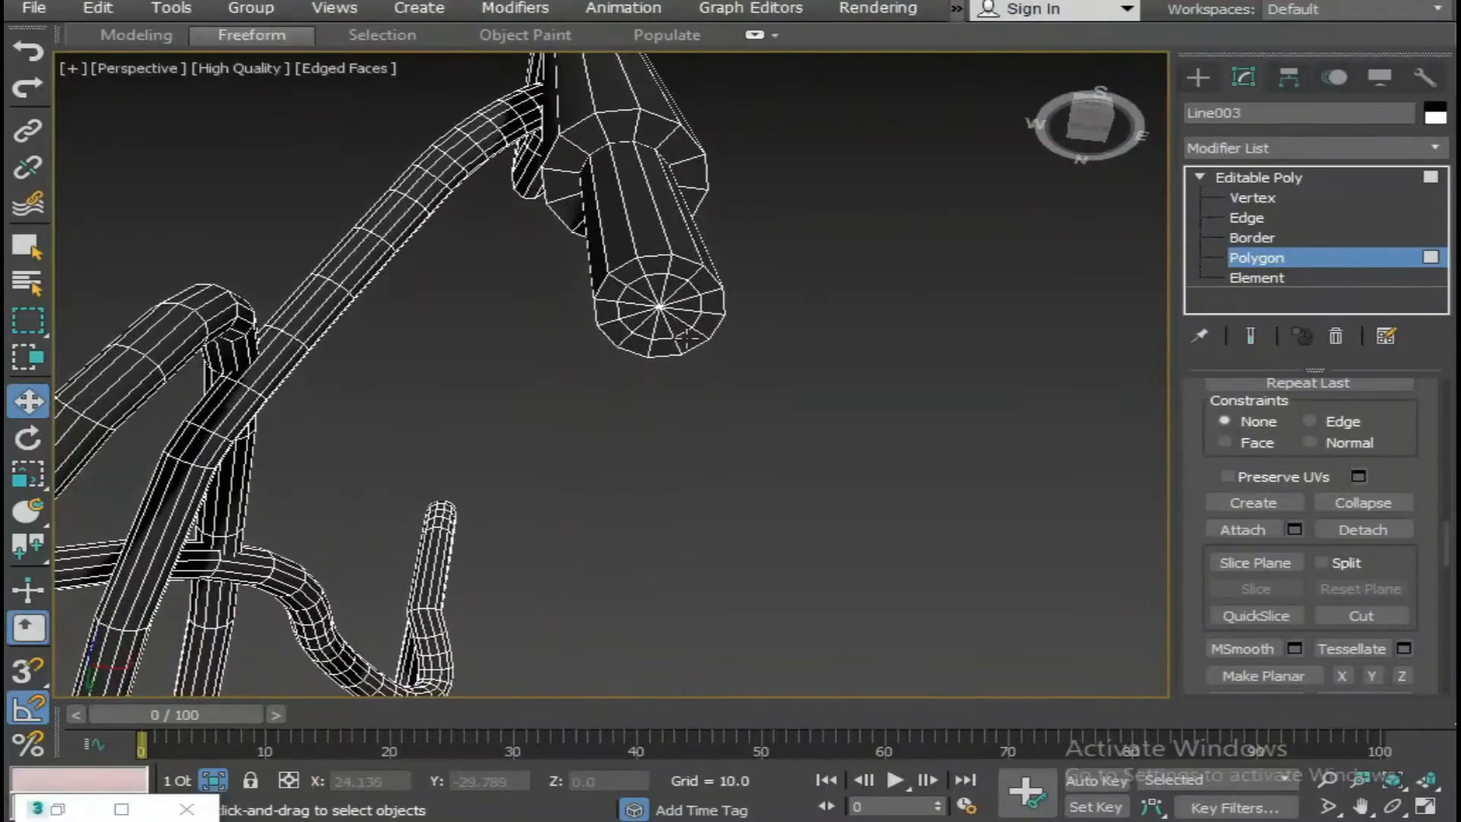
pyautogui.click(1333, 775)
pyautogui.moveTo(850, 546); pyautogui.dragTo(847, 510)
pyautogui.moveTo(621, 420); pyautogui.dragTo(642, 440, button='middle')
pyautogui.press('w')
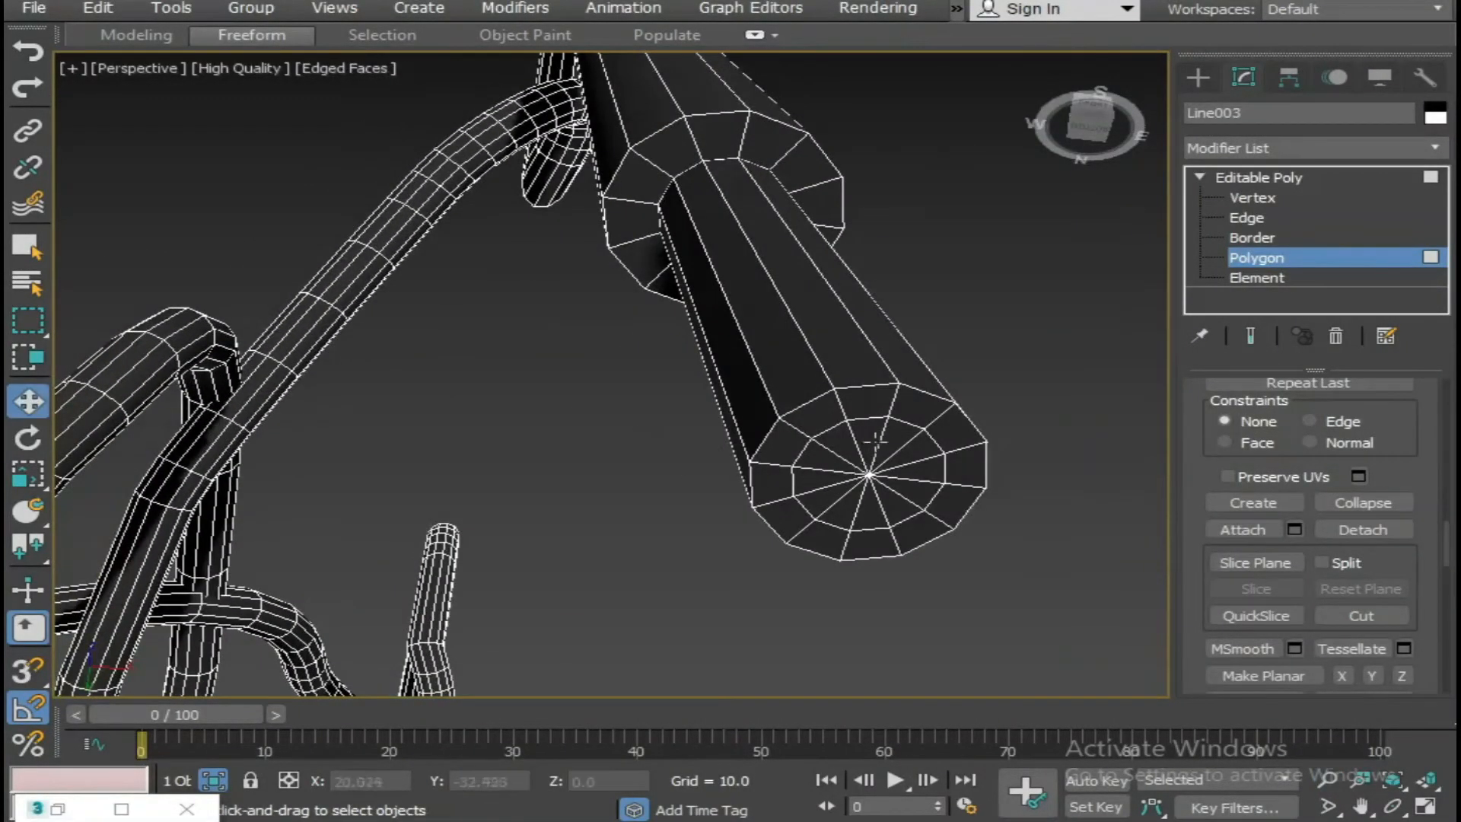
# Examine the triangular faces and radial edges around the collapsed centre of the lace tip.
pyautogui.click(924, 440)
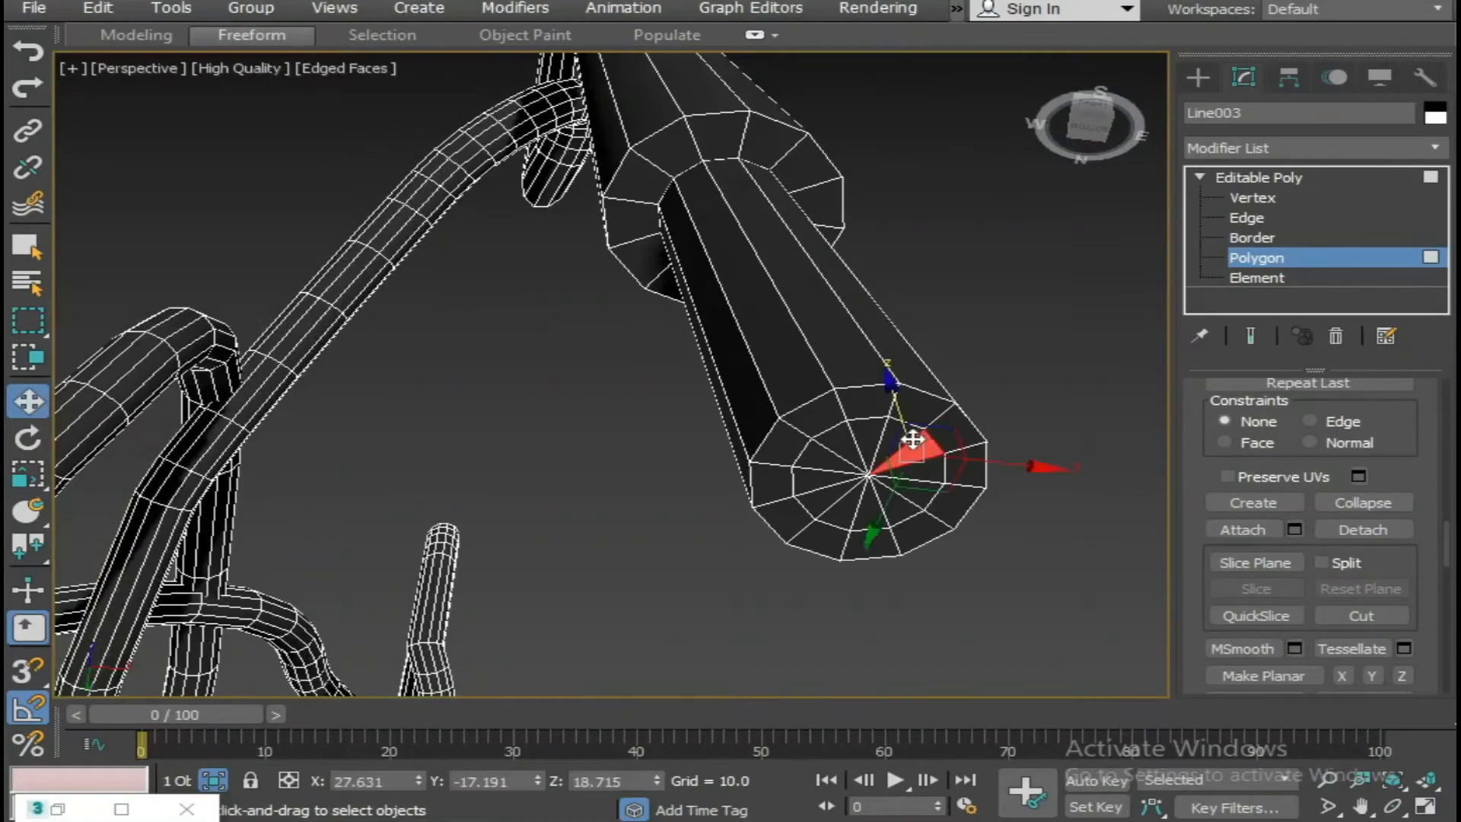
pyautogui.click(1249, 220)
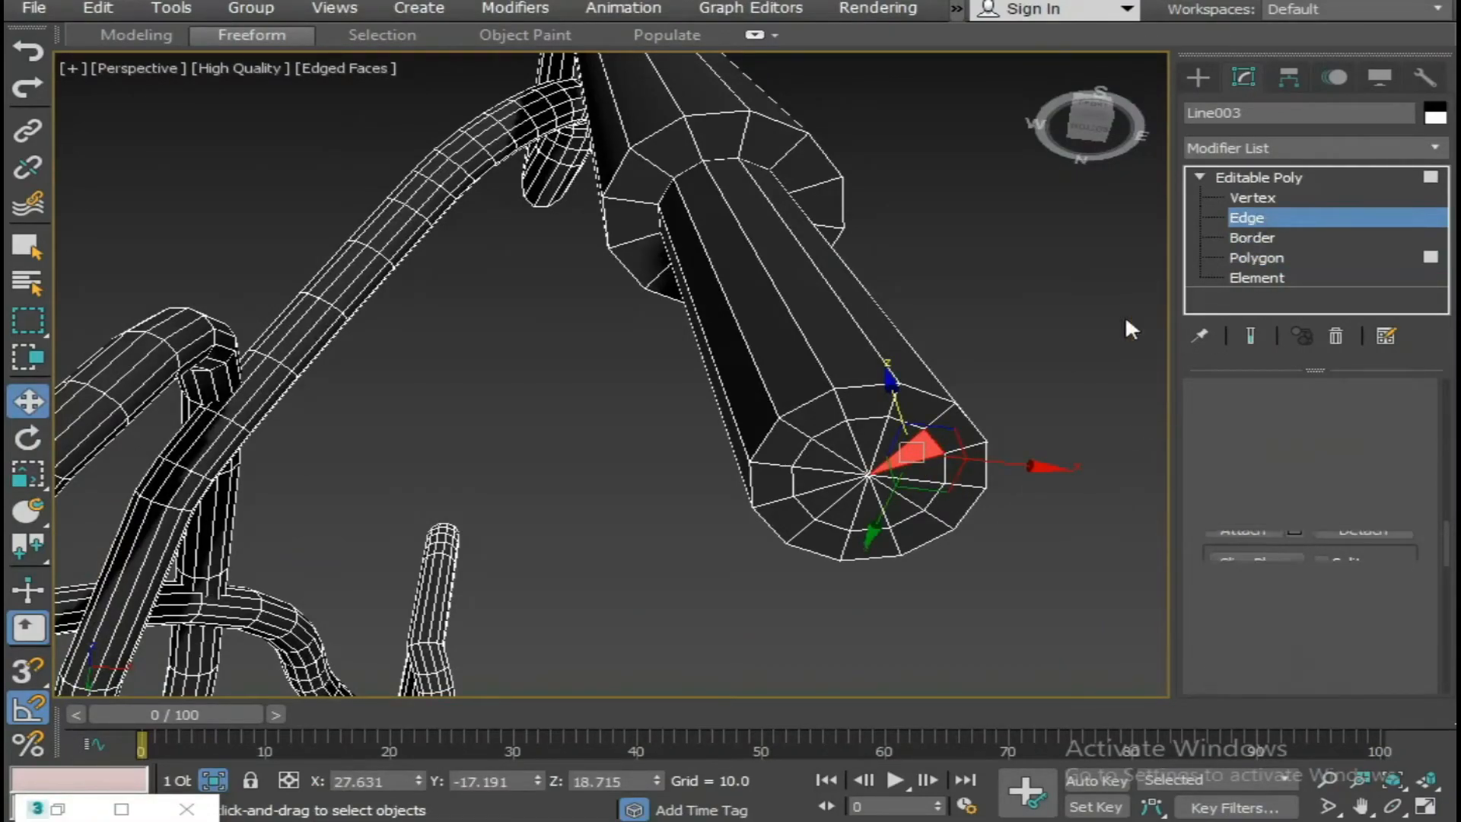
pyautogui.click(905, 446)
pyautogui.keyDown('ctrl'); pyautogui.click(889, 511); pyautogui.keyUp('ctrl')
pyautogui.keyDown('ctrl'); pyautogui.click(840, 508); pyautogui.keyUp('ctrl')
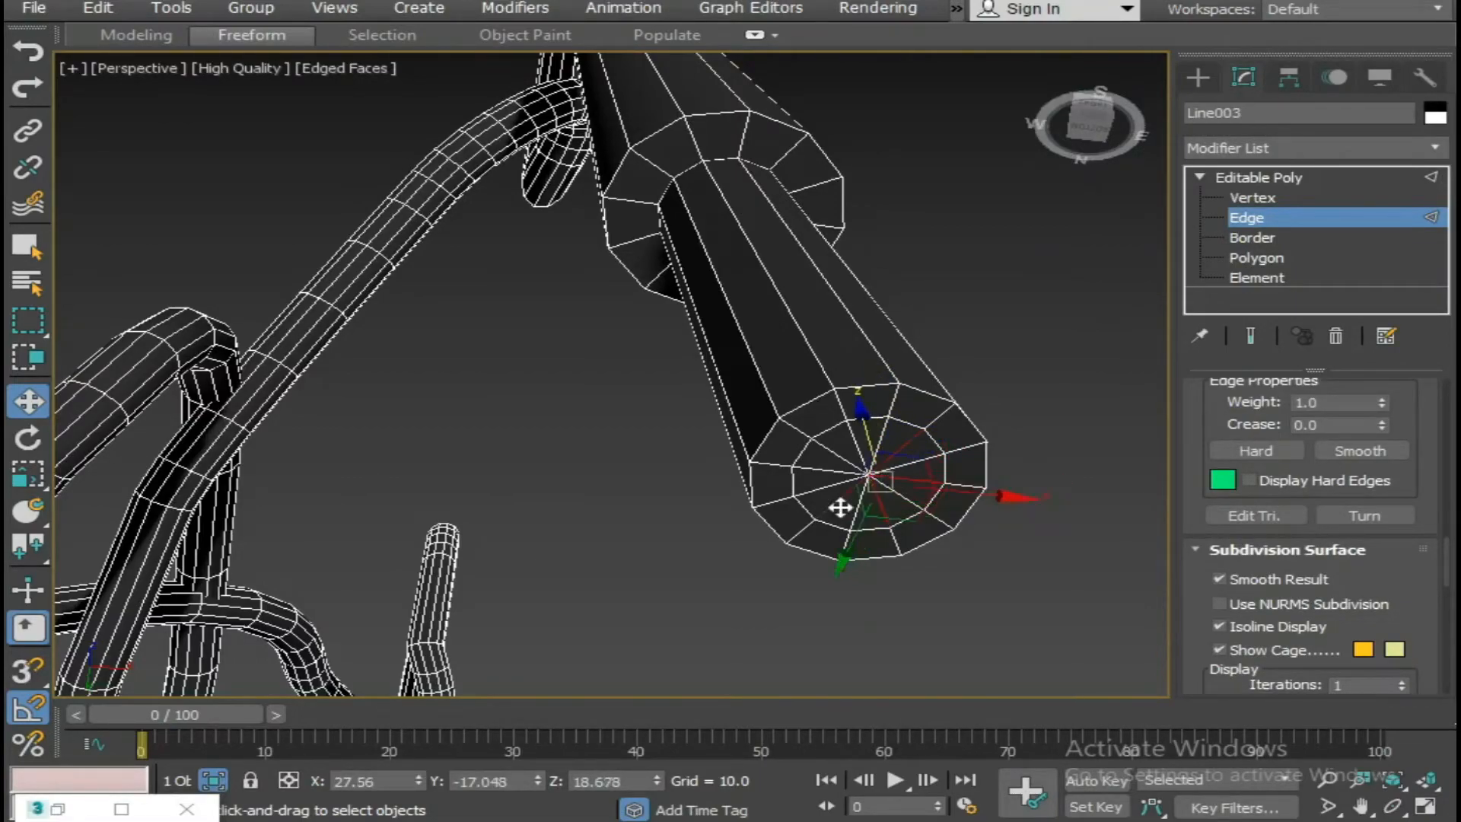
pyautogui.keyDown('ctrl'); pyautogui.click(824, 470); pyautogui.keyUp('ctrl')
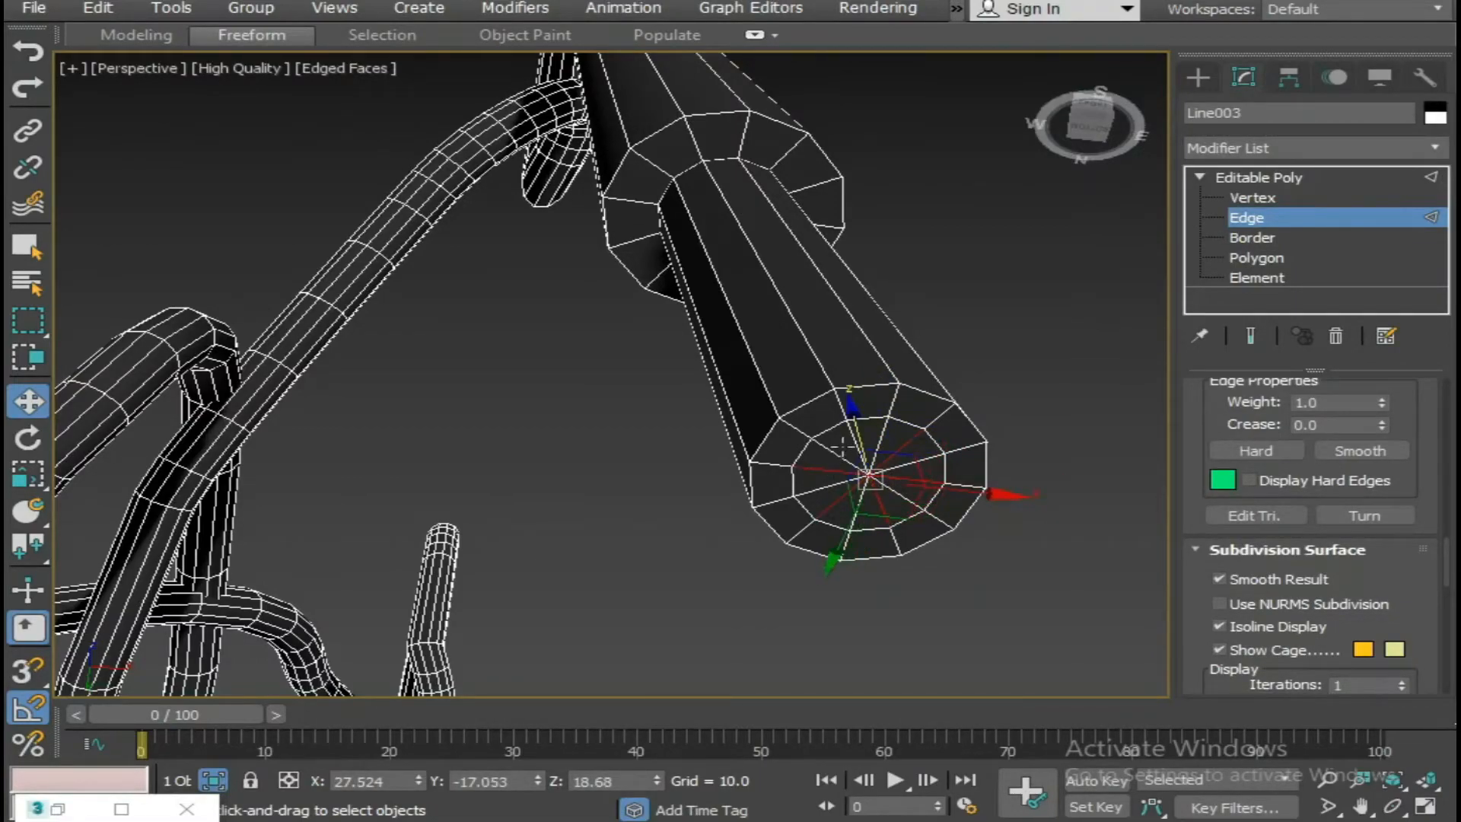
pyautogui.click(984, 428)
# Inset the end cap polygon of the other hanging lace end.
pyautogui.scroll(-4, 984, 428)
pyautogui.keyDown('alt'); pyautogui.moveTo(888, 427); pyautogui.dragTo(877, 492, button='middle'); pyautogui.keyUp('alt')
pyautogui.scroll(-5, 861, 472)
pyautogui.scroll(5, 723, 472)
pyautogui.keyDown('alt'); pyautogui.moveTo(699, 454); pyautogui.dragTo(783, 362, button='middle'); pyautogui.keyUp('alt')
pyautogui.scroll(-3, 933, 485)
pyautogui.scroll(5, 783, 360)
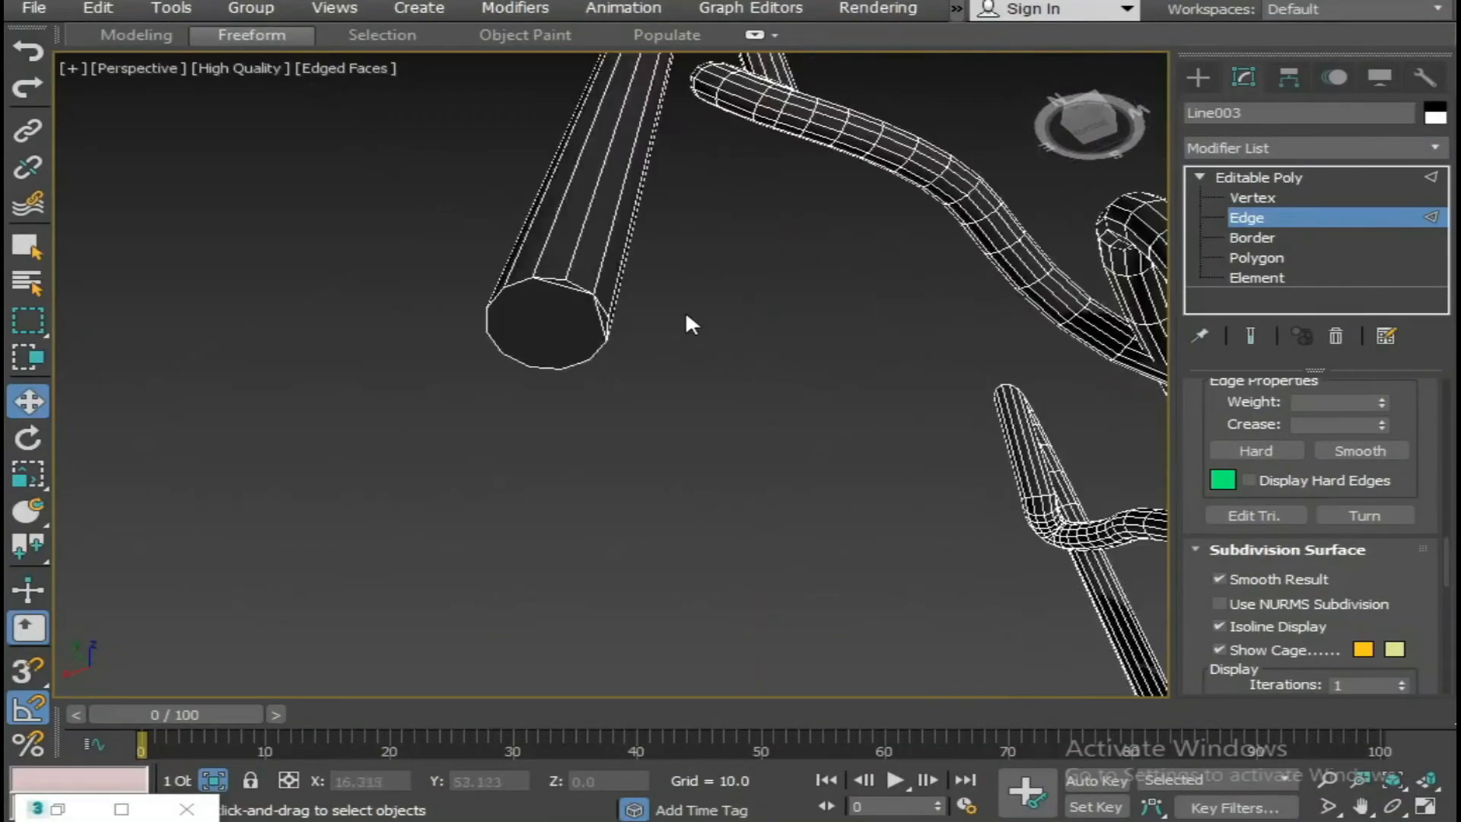
pyautogui.click(1257, 258)
pyautogui.click(601, 316)
pyautogui.click(561, 303)
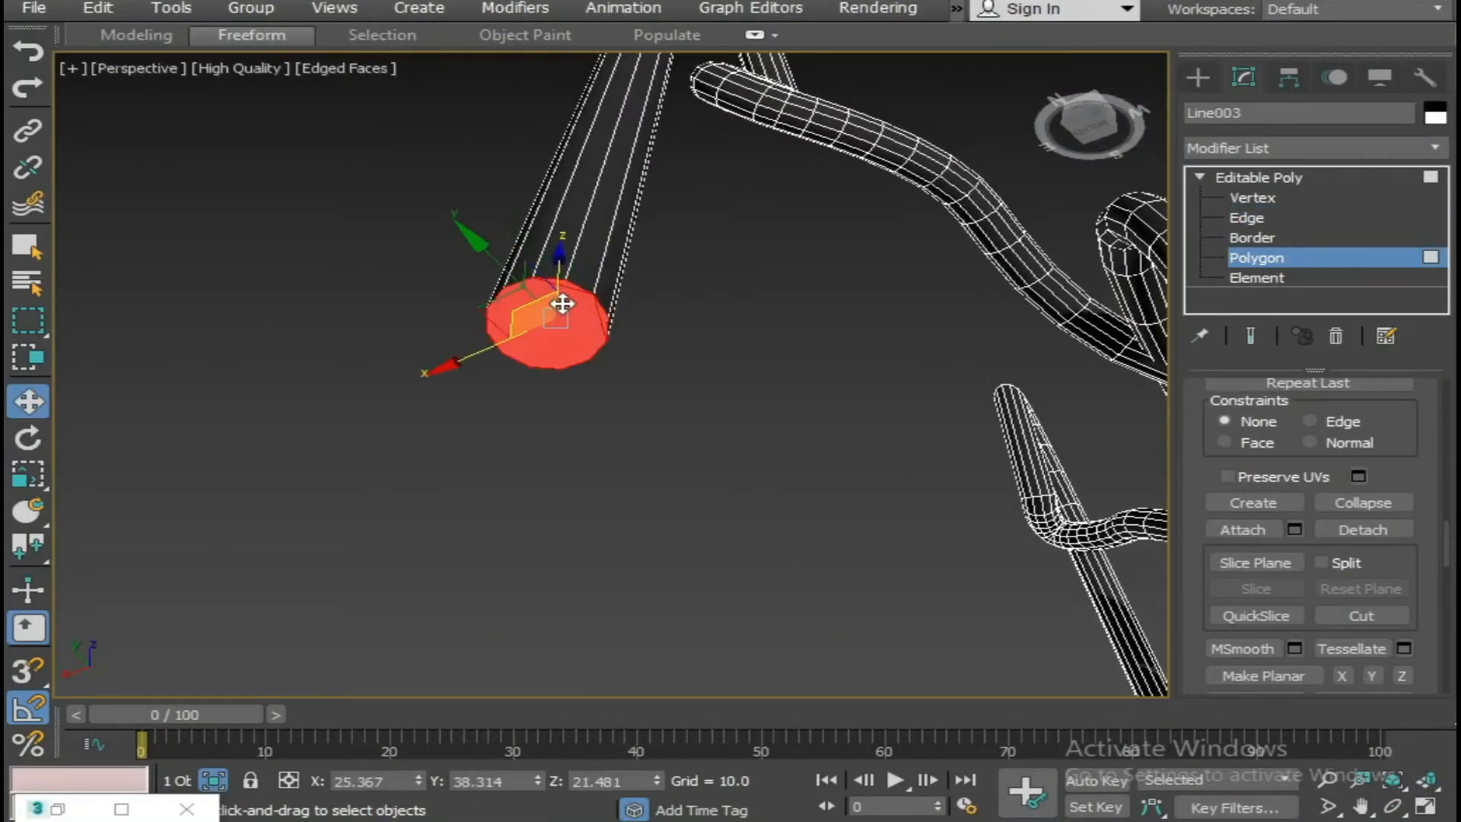
pyautogui.rightClick(560, 300)
pyautogui.click(311, 413)
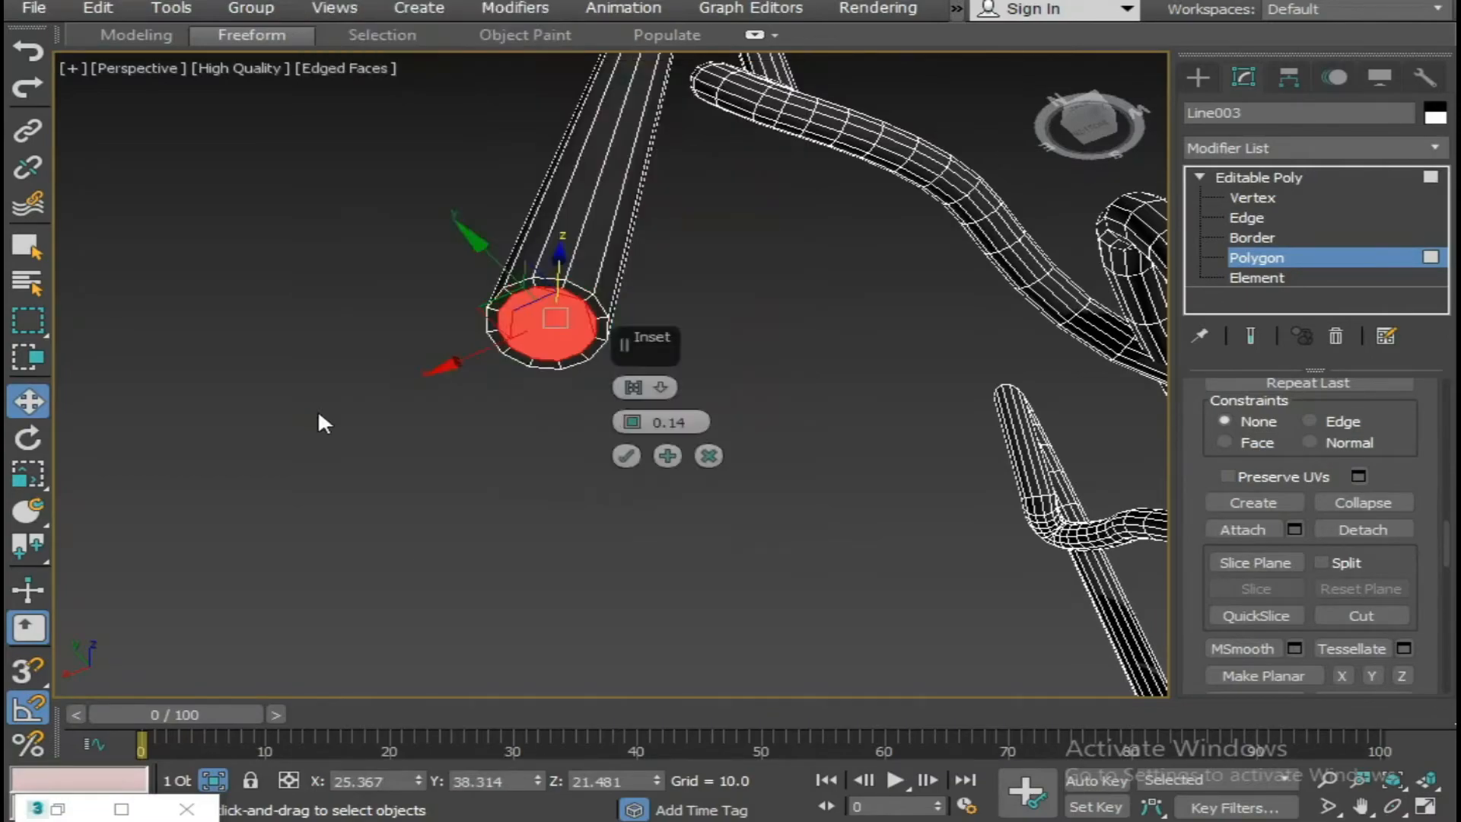
pyautogui.moveTo(628, 423); pyautogui.dragTo(628, 419)
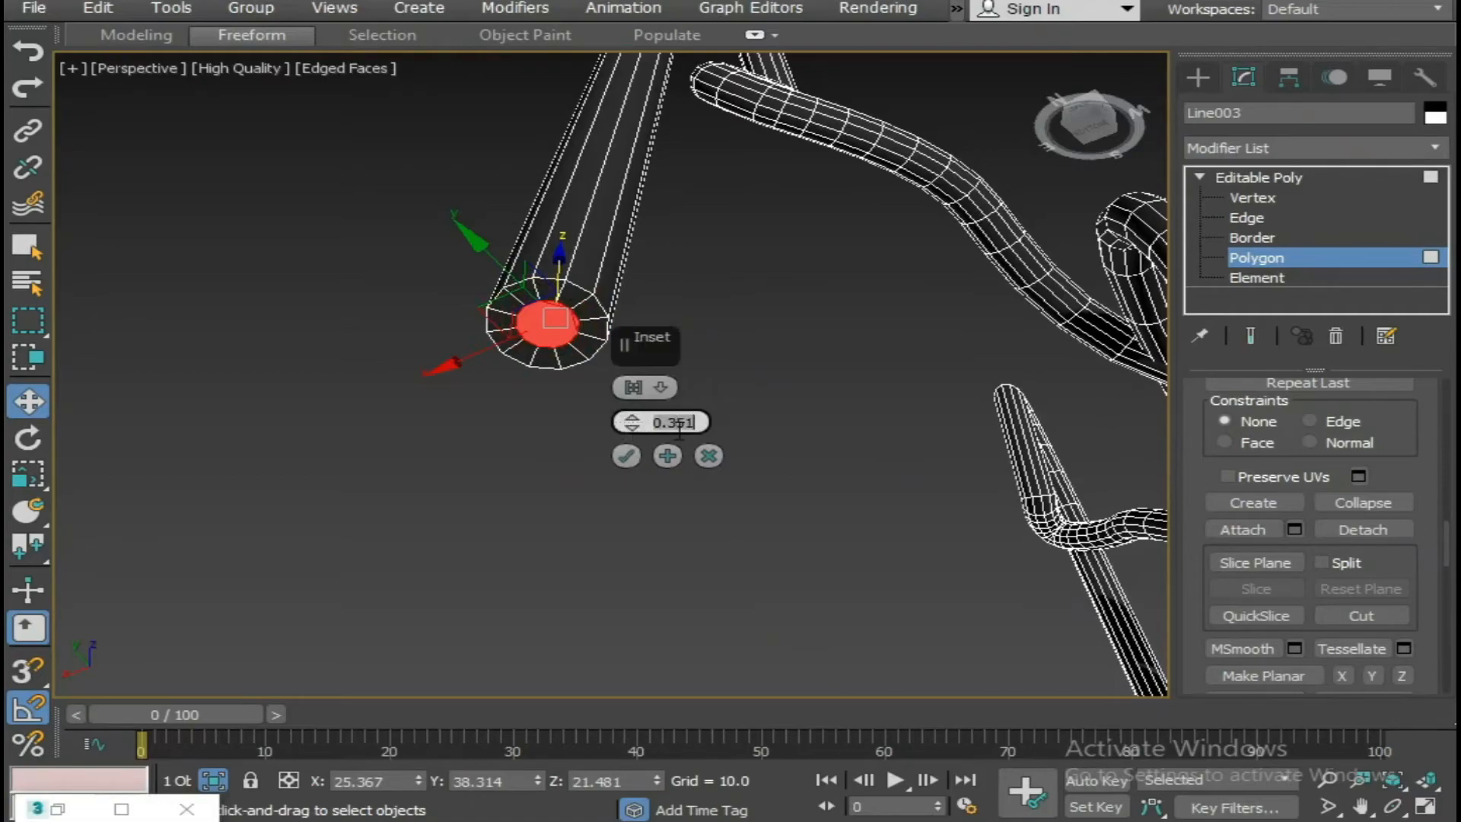
pyautogui.write('3')
pyautogui.click(627, 456)
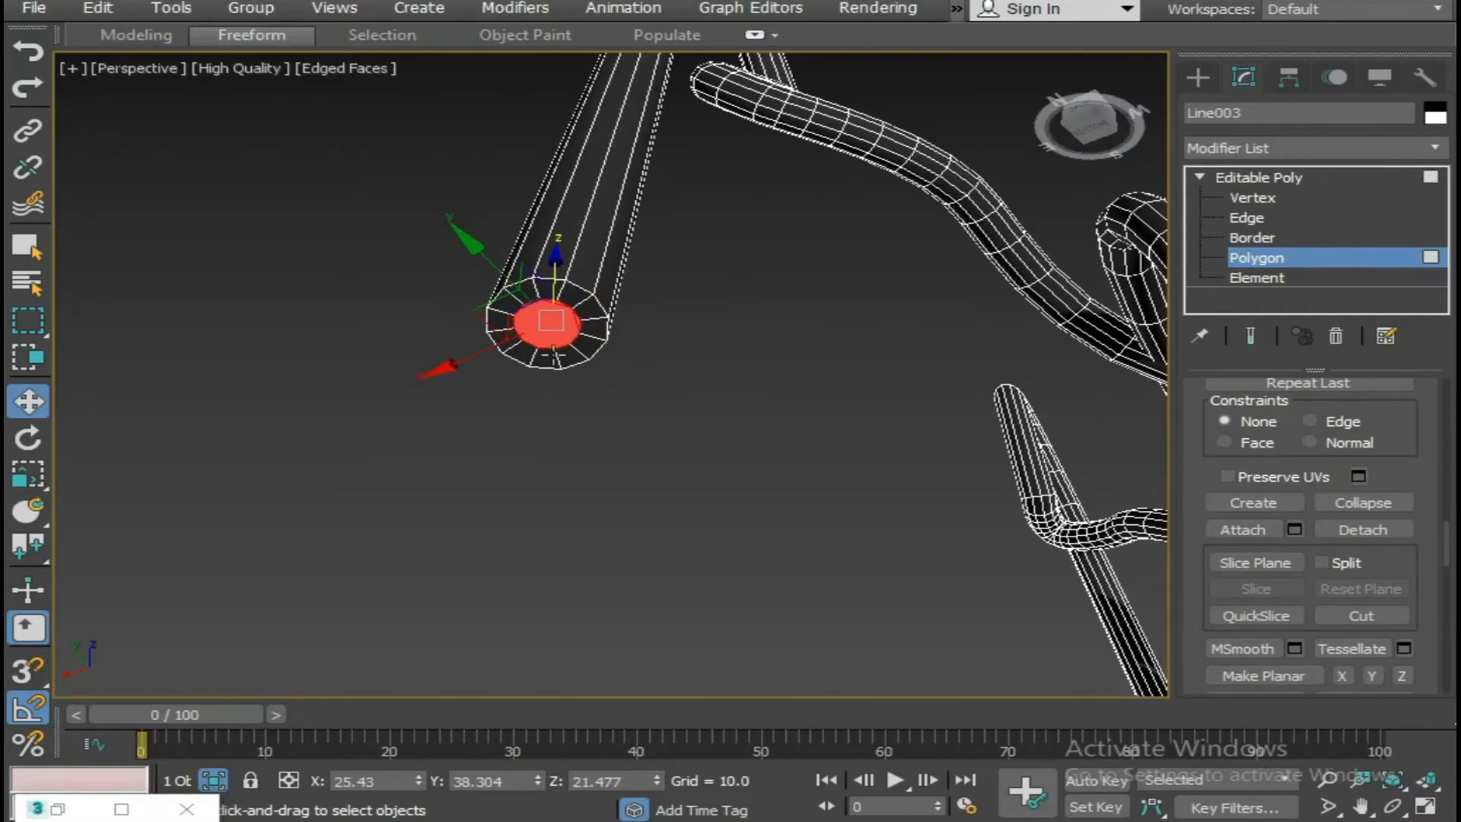
# Extrude the inset end polygon of the second hanging lace end by 3.5.
pyautogui.rightClick(540, 319)
pyautogui.click(297, 436)
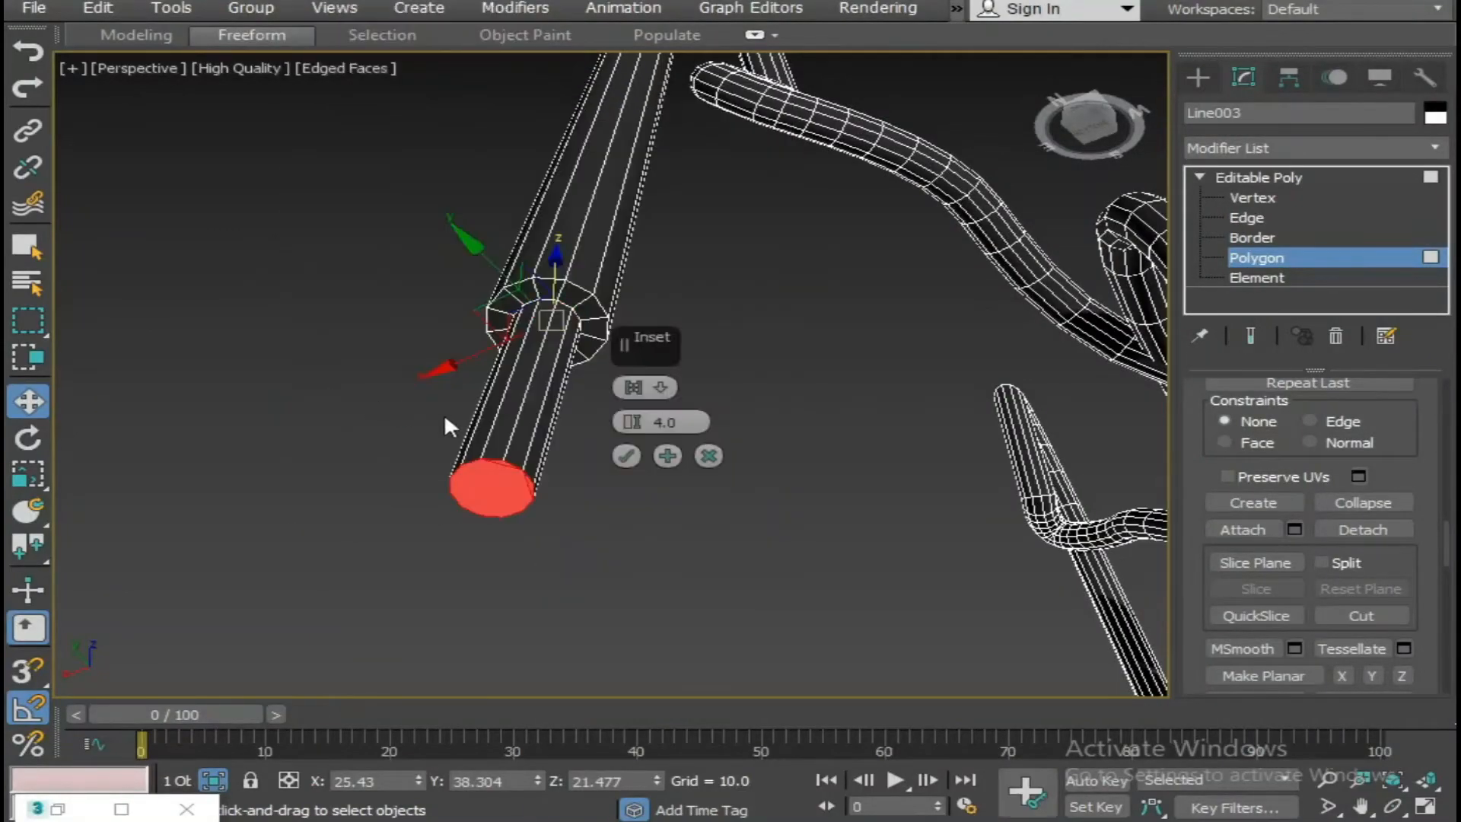
pyautogui.keyDown('alt'); pyautogui.moveTo(451, 485); pyautogui.dragTo(528, 597, button='middle'); pyautogui.keyUp('alt')
pyautogui.scroll(-6, 764, 497)
pyautogui.write('3')
pyautogui.press('Return')
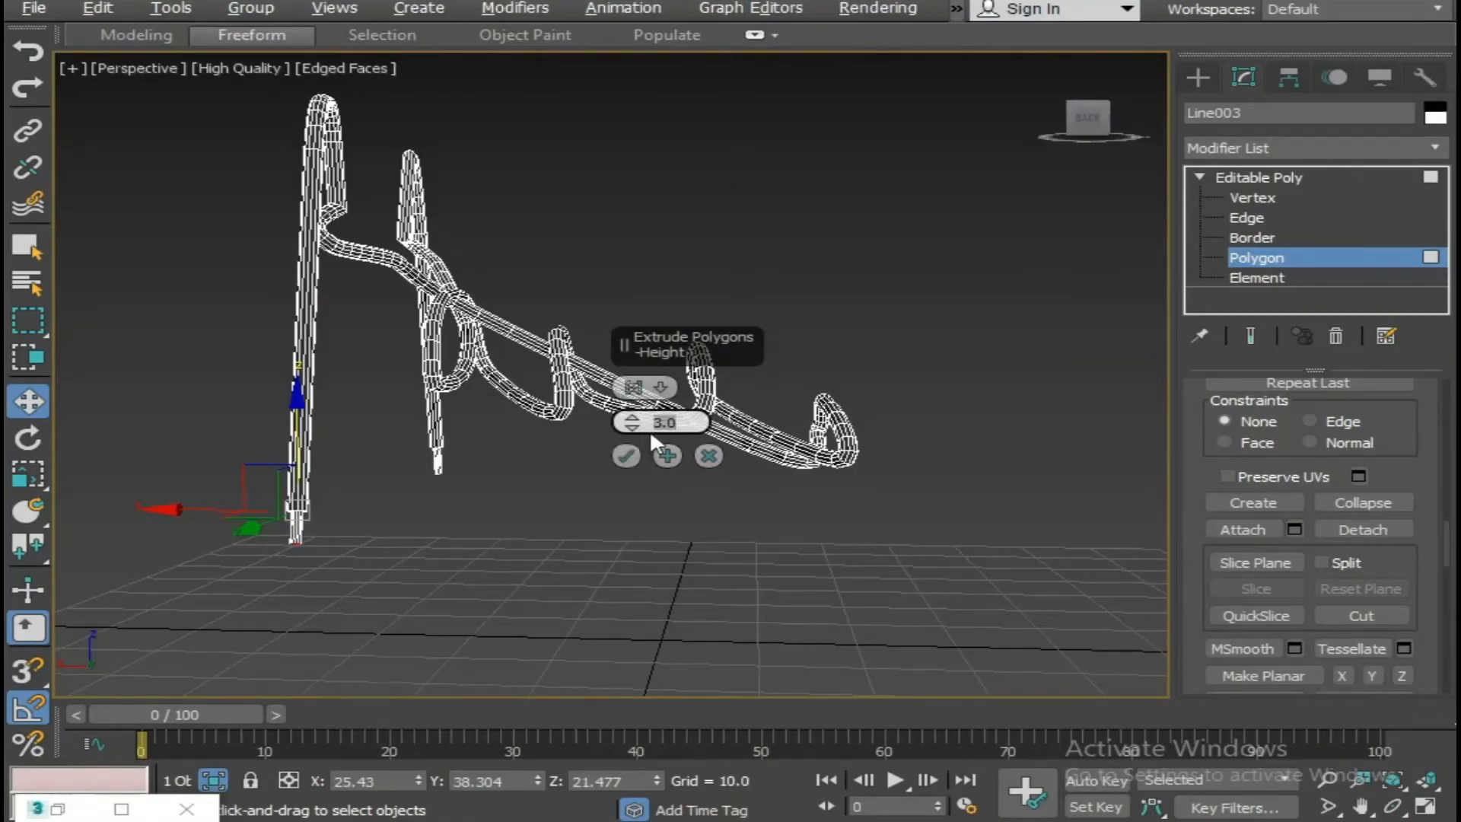
pyautogui.write('.5')
pyautogui.click(623, 457)
# Inset the extruded lace tip's end face twice by 0.16 and collapse the innermost polygon into a centre point.
pyautogui.keyDown('alt'); pyautogui.moveTo(487, 507); pyautogui.dragTo(549, 332, button='middle'); pyautogui.keyUp('alt')
pyautogui.moveTo(550, 332); pyautogui.dragTo(600, 351, button='middle')
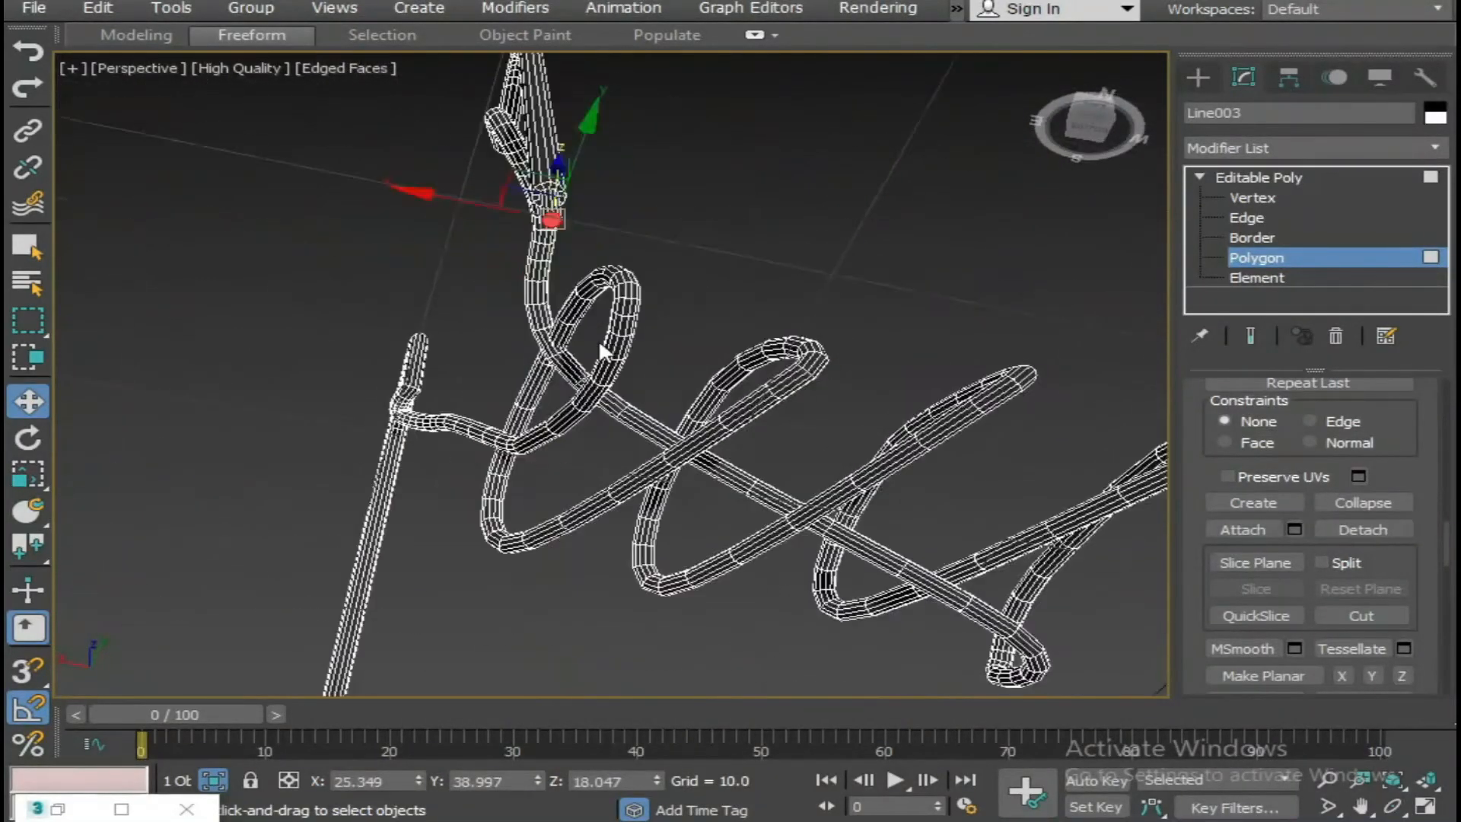
pyautogui.scroll(5, 580, 277)
pyautogui.moveTo(559, 255); pyautogui.dragTo(567, 319, button='middle')
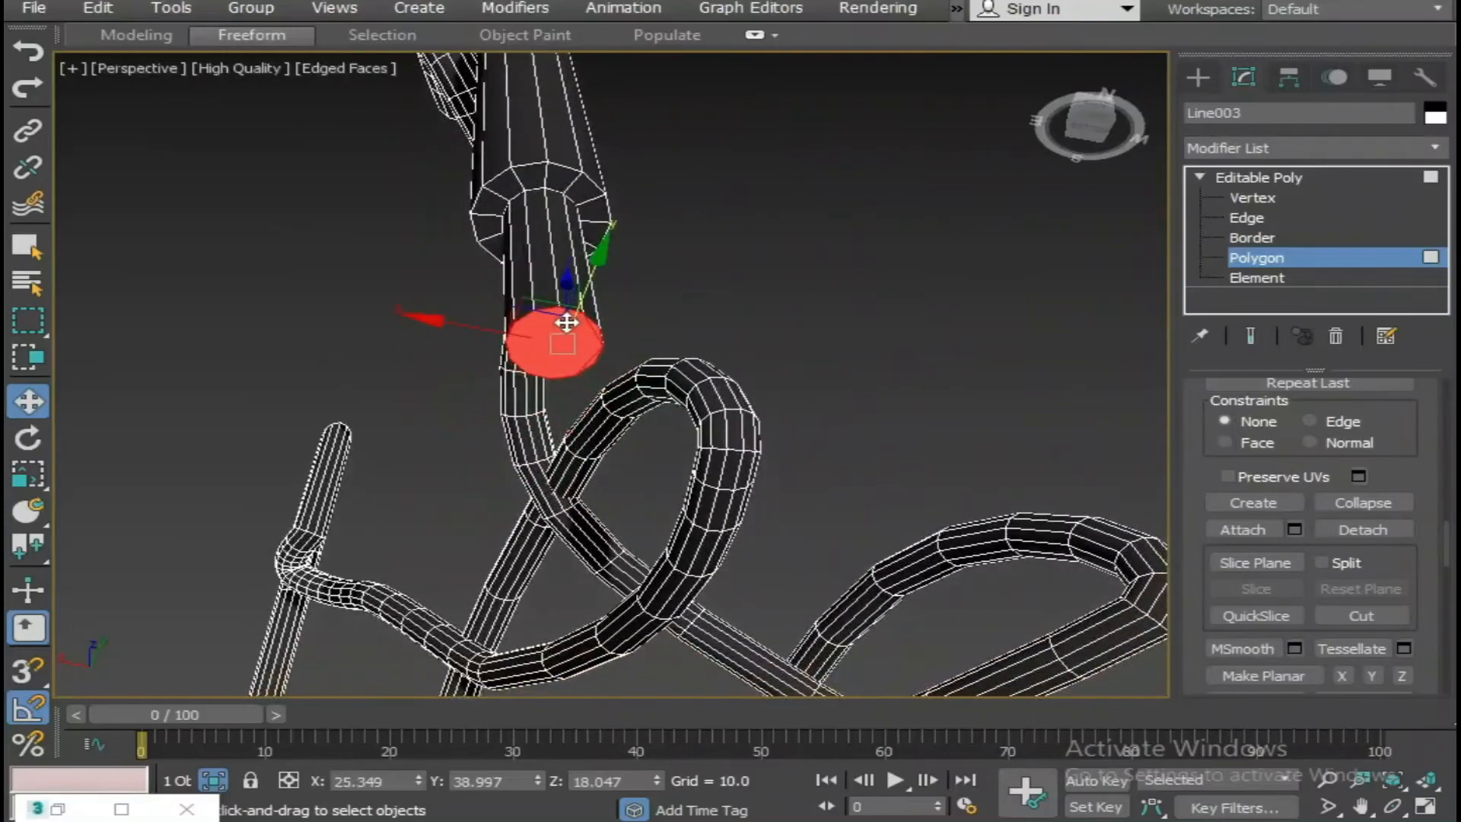
pyautogui.rightClick(565, 320)
pyautogui.click(378, 433)
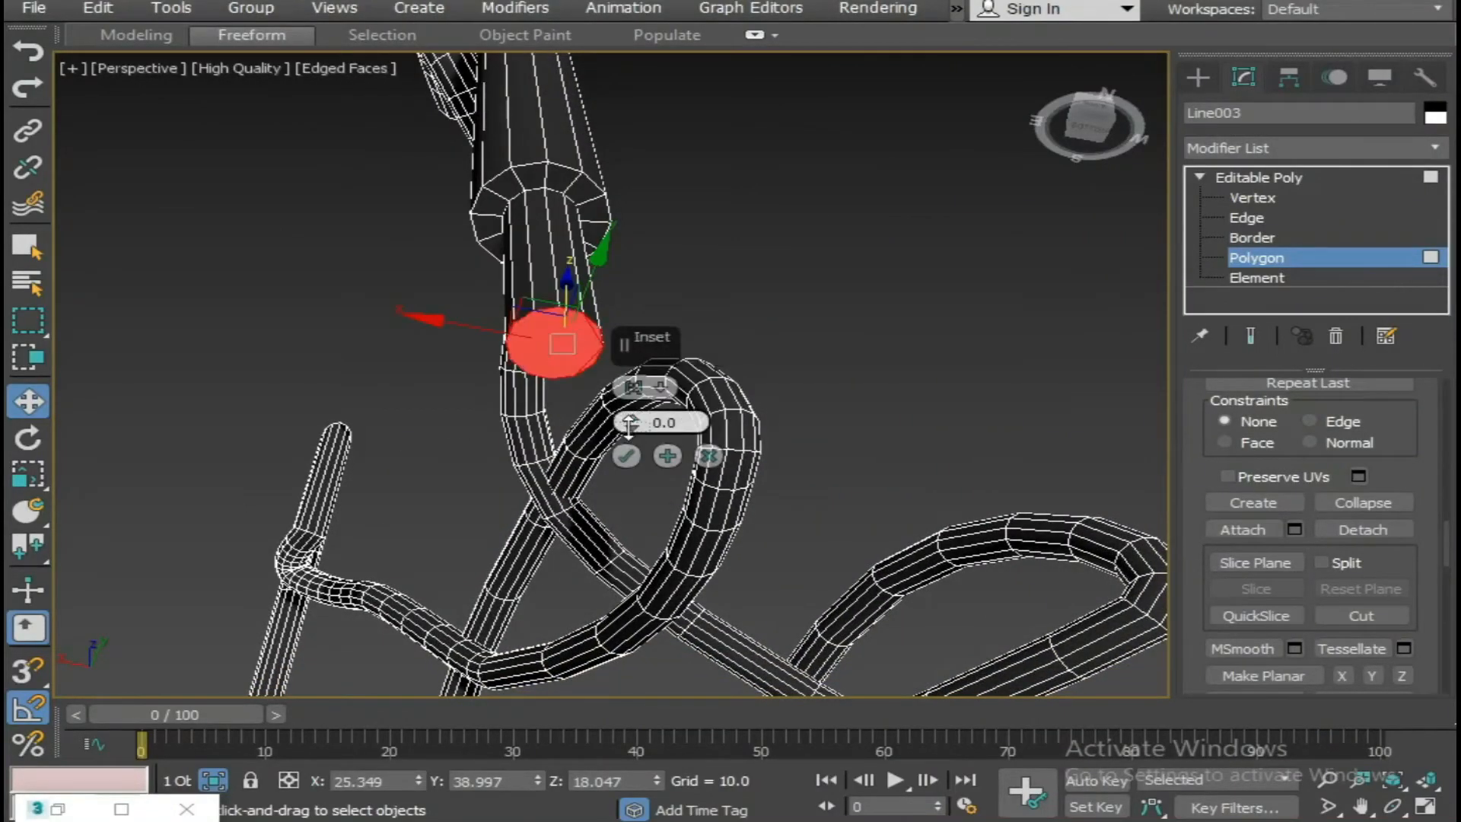
pyautogui.moveTo(630, 430); pyautogui.dragTo(630, 417)
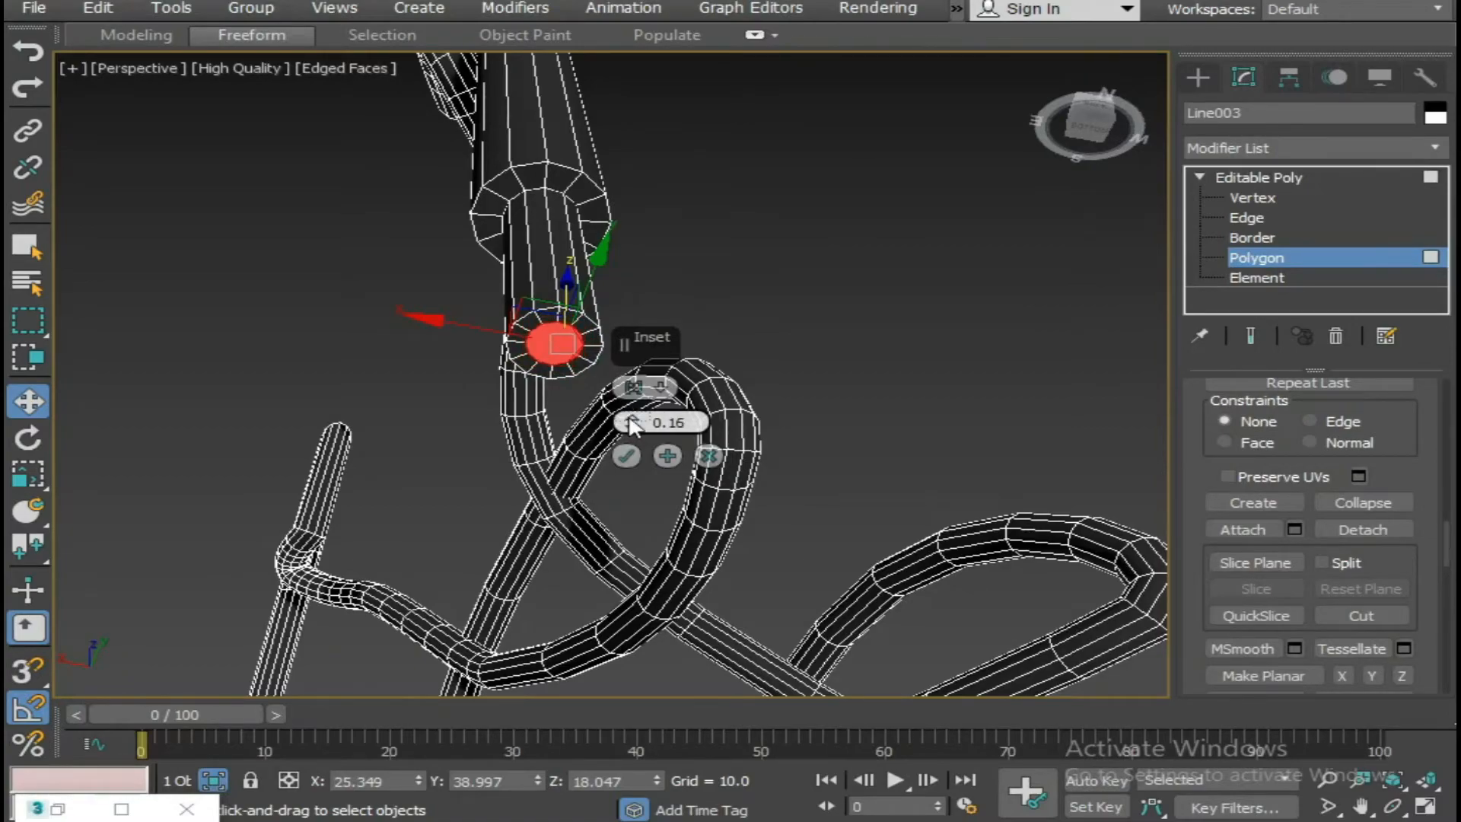
pyautogui.click(667, 457)
pyautogui.click(632, 455)
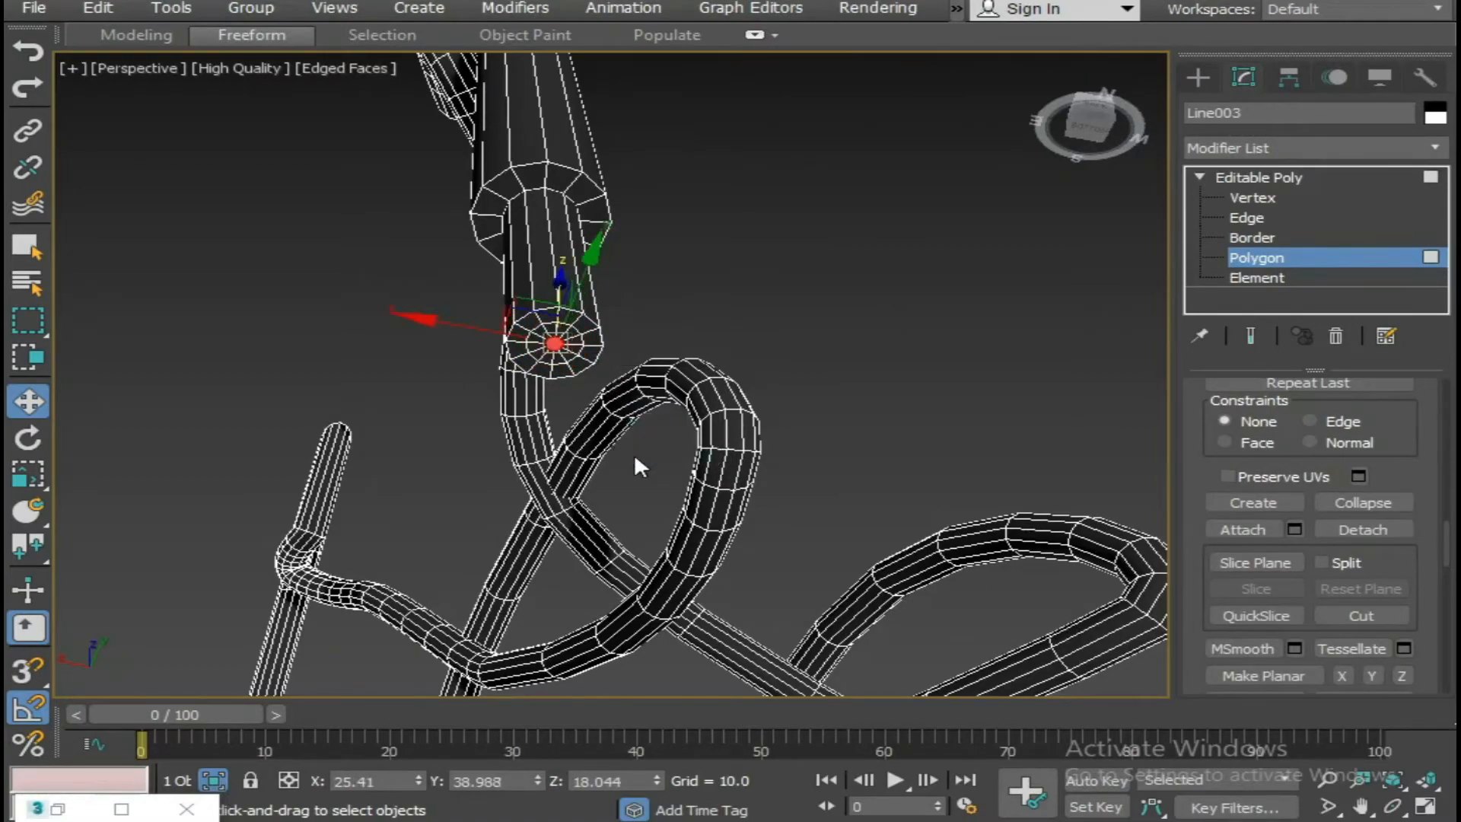
pyautogui.click(1358, 497)
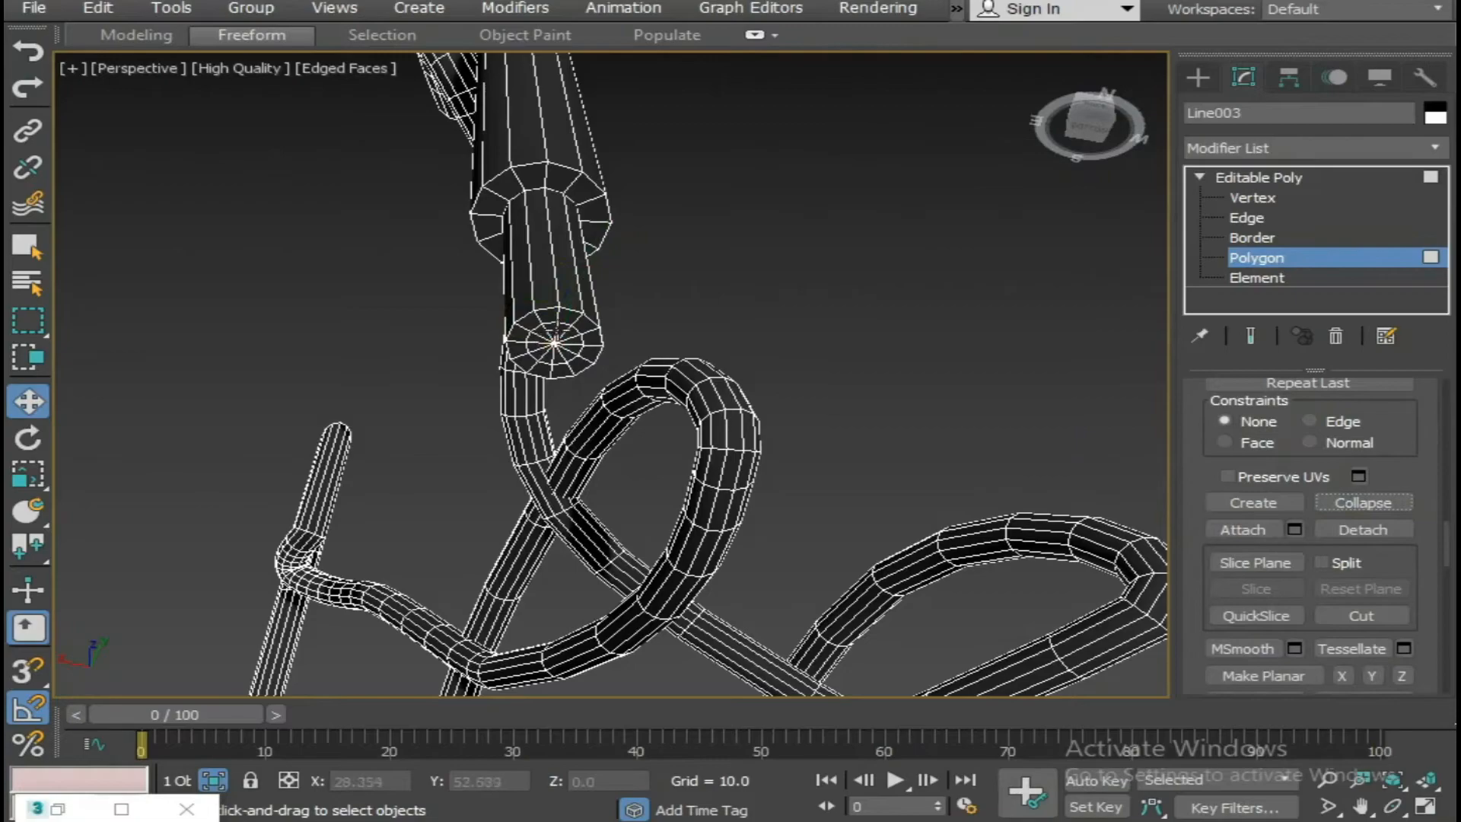
# Remove alternate radial edges, with their vertices, around the centre point of the lace tip's end cap.
pyautogui.click(1327, 781)
pyautogui.moveTo(772, 478); pyautogui.dragTo(754, 463)
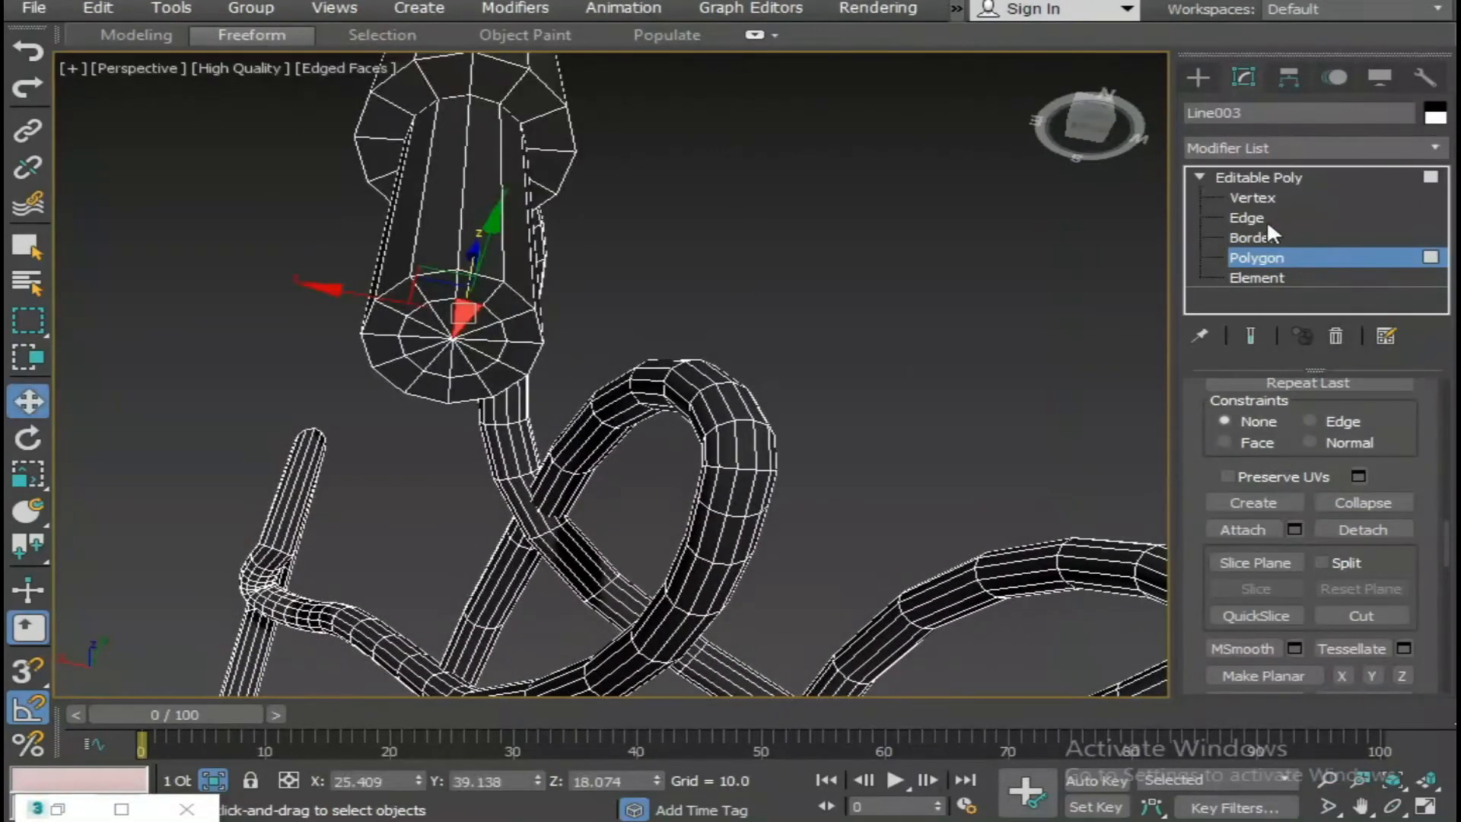
pyautogui.click(1251, 218)
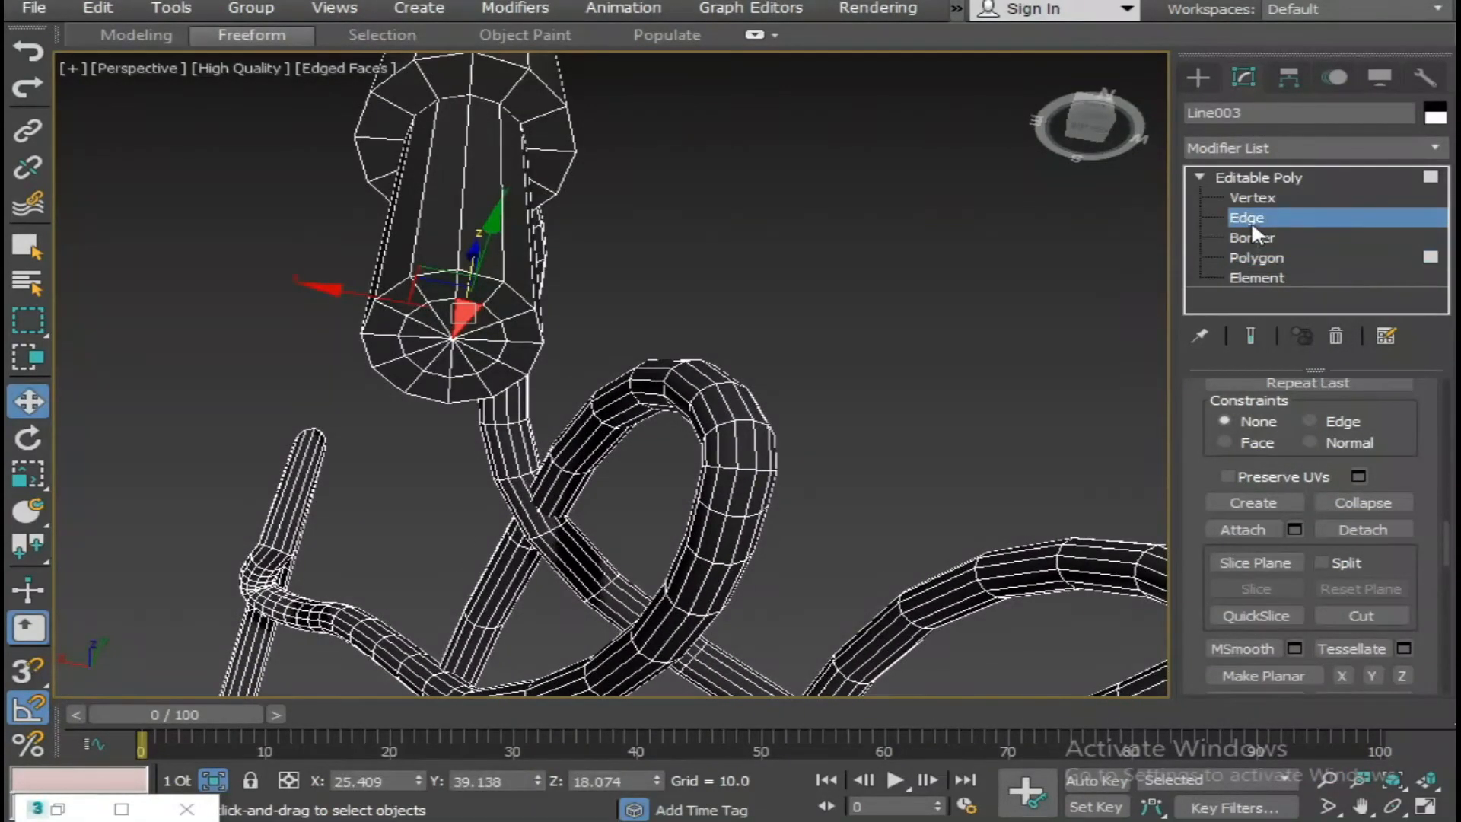
pyautogui.click(479, 313)
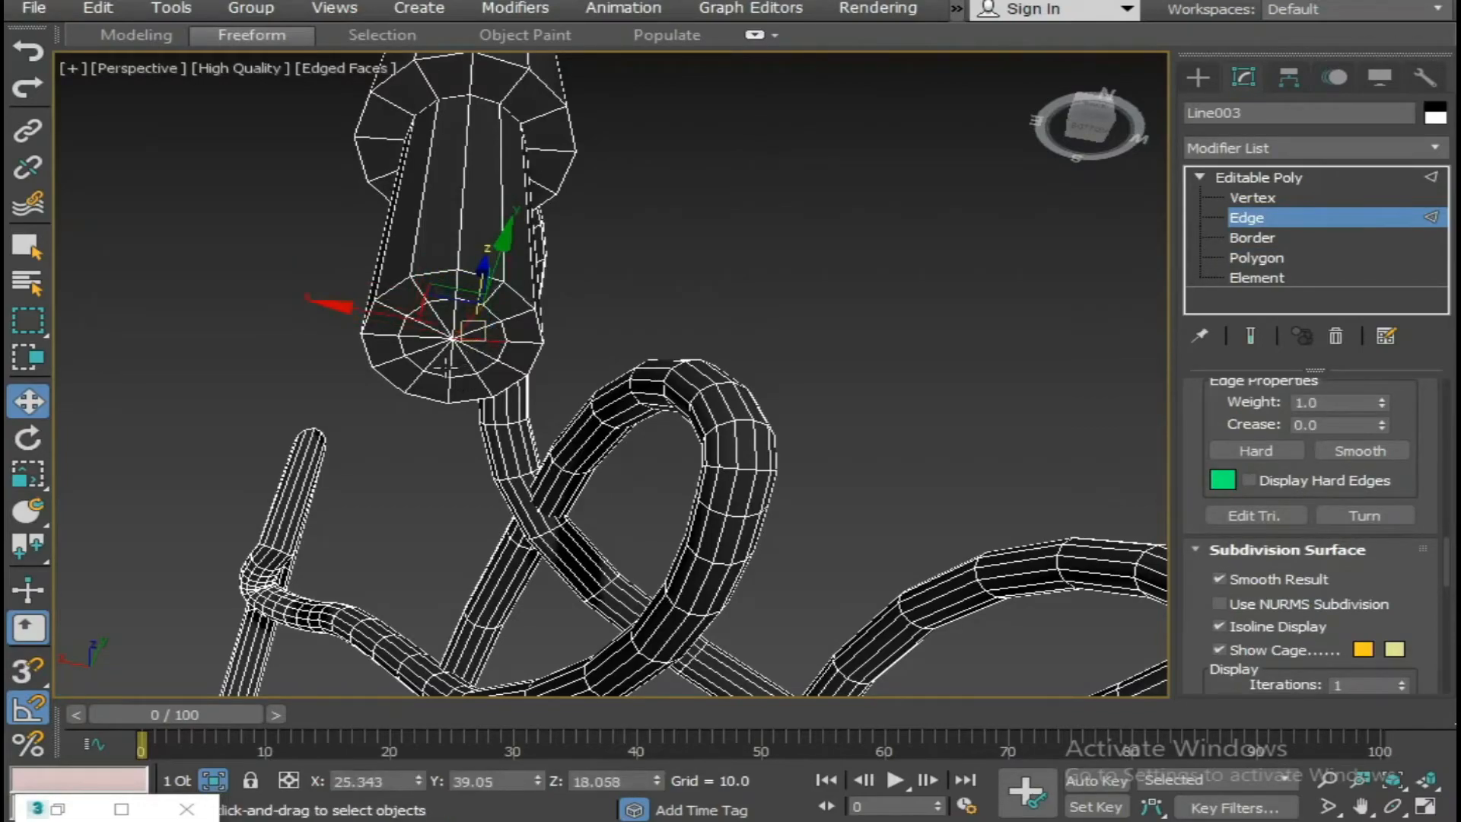
pyautogui.keyDown('ctrl'); pyautogui.click(463, 369); pyautogui.keyUp('ctrl')
pyautogui.keyDown('ctrl'); pyautogui.click(432, 365); pyautogui.keyUp('ctrl')
pyautogui.keyDown('ctrl'); pyautogui.click(418, 336); pyautogui.keyUp('ctrl')
pyautogui.keyDown('ctrl'); pyautogui.click(436, 312); pyautogui.keyUp('ctrl')
pyautogui.hotkey('ctrl', 'BackSpace')
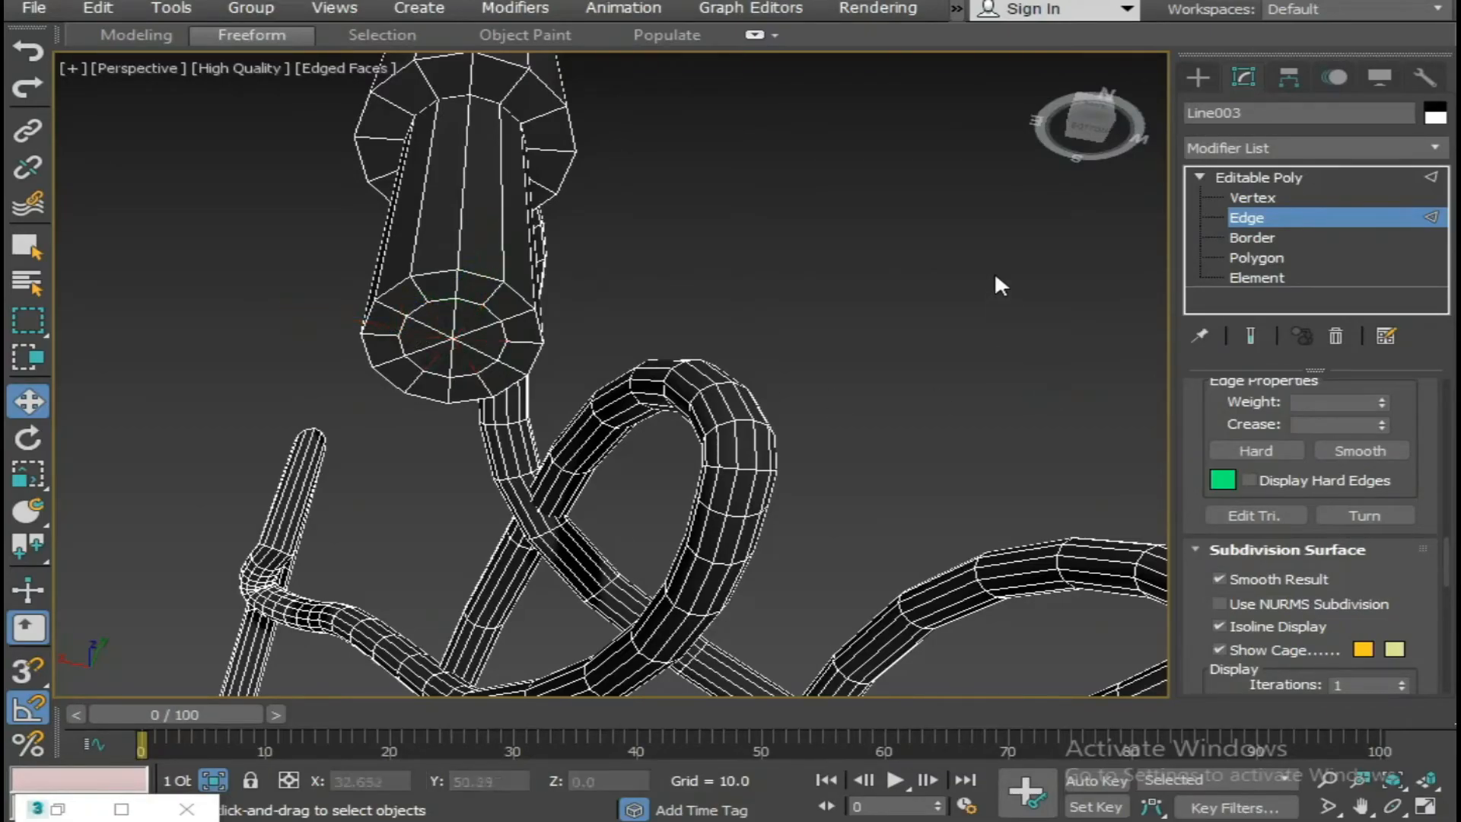
# Chamfer the end rim and both shoulder edge loops of this lace tip by 0.01.
pyautogui.scroll(-5, 994, 274)
pyautogui.moveTo(892, 331); pyautogui.dragTo(712, 370, button='middle')
pyautogui.scroll(4, 731, 365)
pyautogui.moveTo(818, 342); pyautogui.dragTo(609, 409, button='middle')
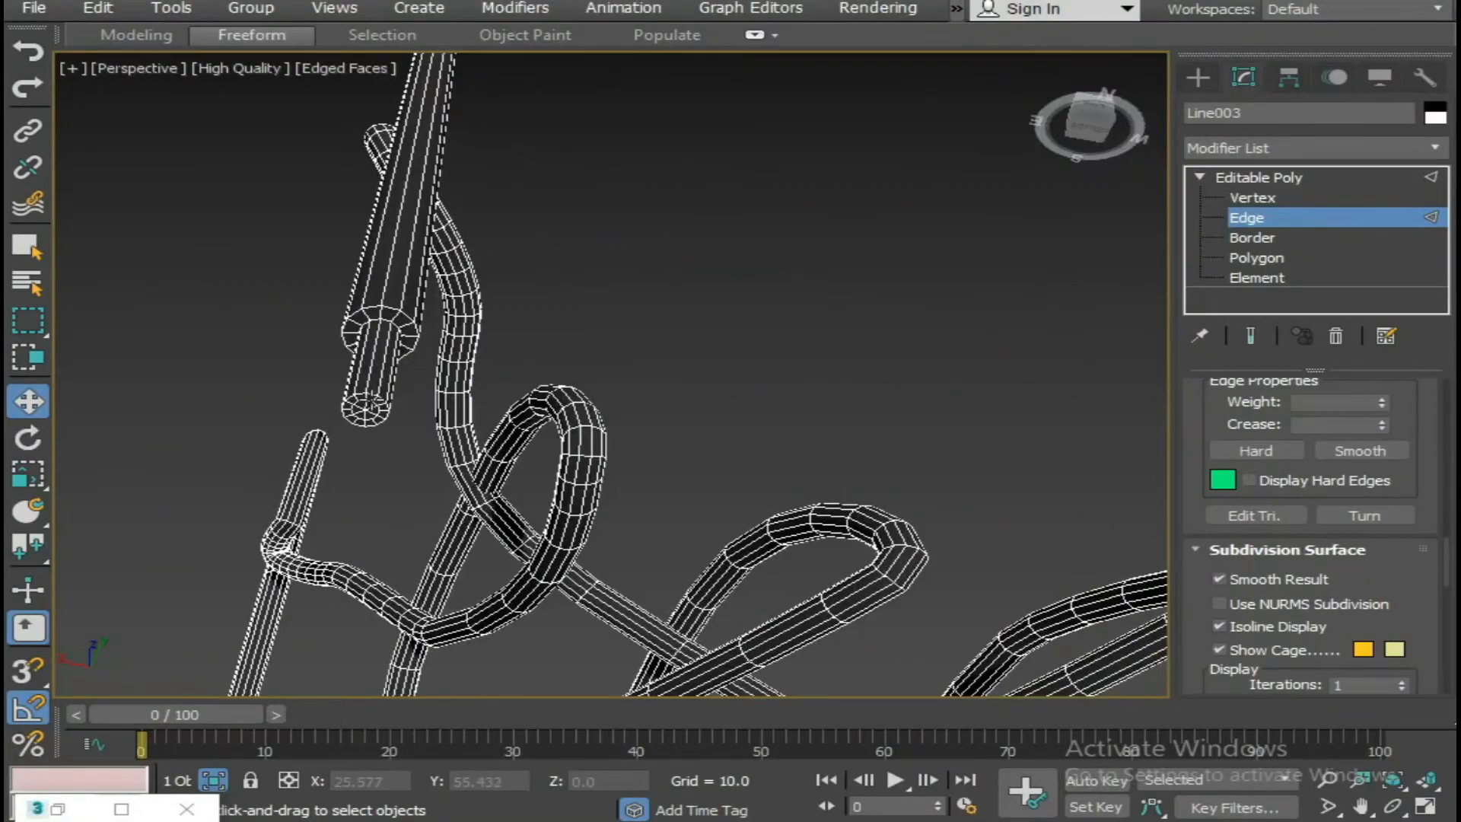
pyautogui.scroll(2, 374, 395)
pyautogui.doubleClick(373, 392)
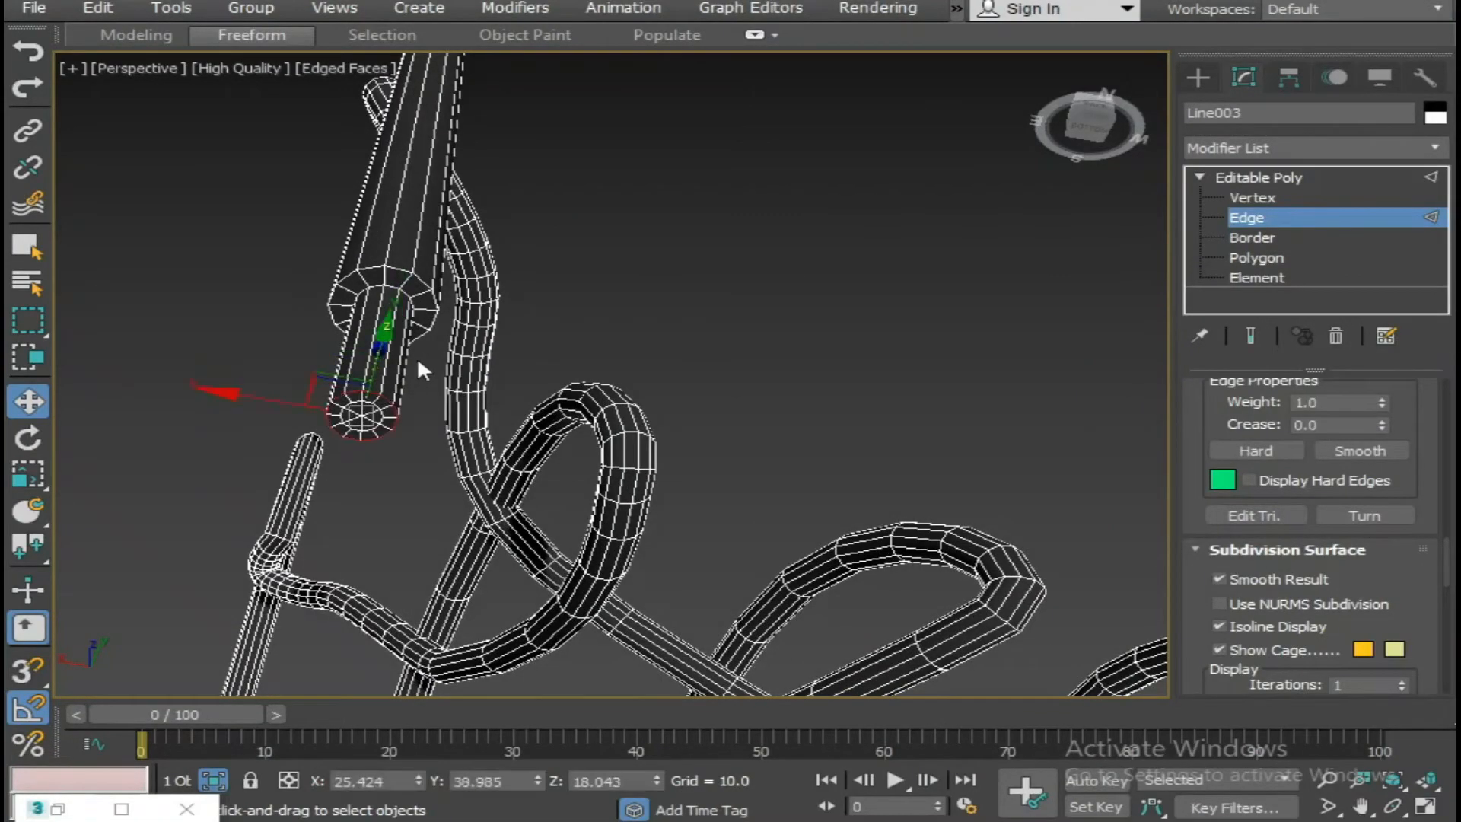
pyautogui.keyDown('ctrl'); pyautogui.doubleClick(394, 274); pyautogui.keyUp('ctrl')
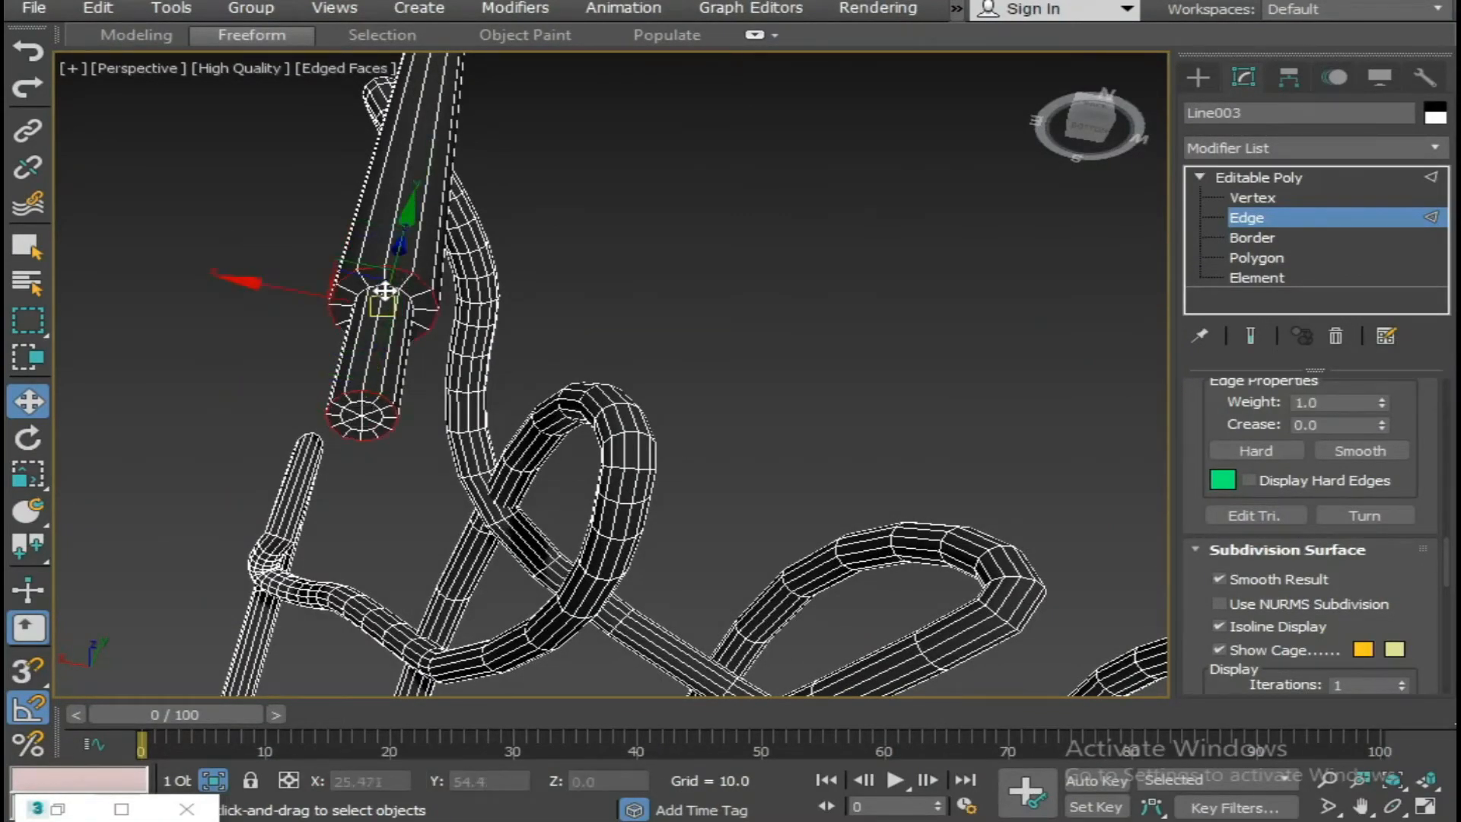
pyautogui.scroll(2, 392, 286)
pyautogui.moveTo(381, 303); pyautogui.dragTo(372, 302)
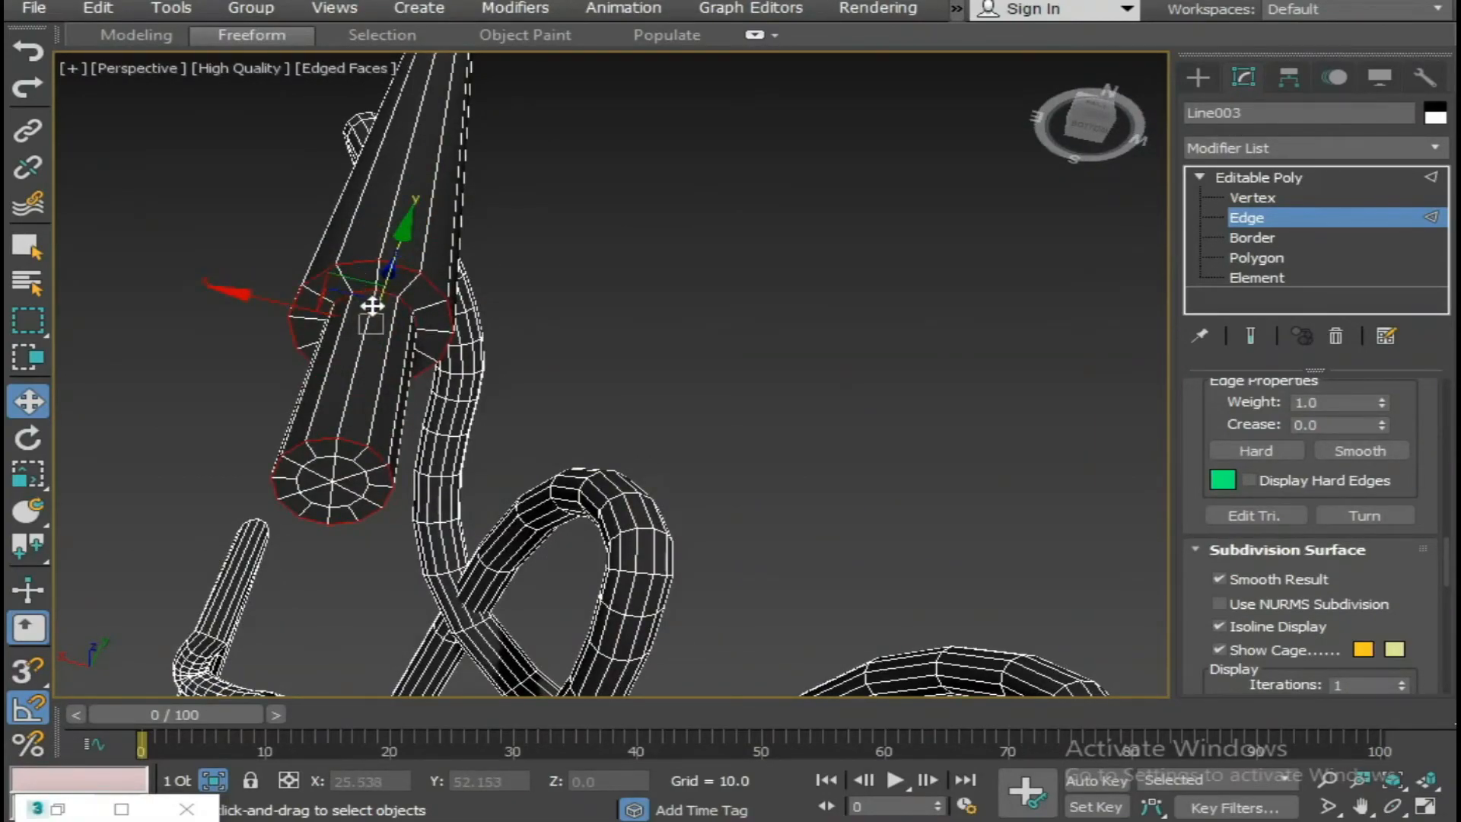
pyautogui.rightClick(372, 305)
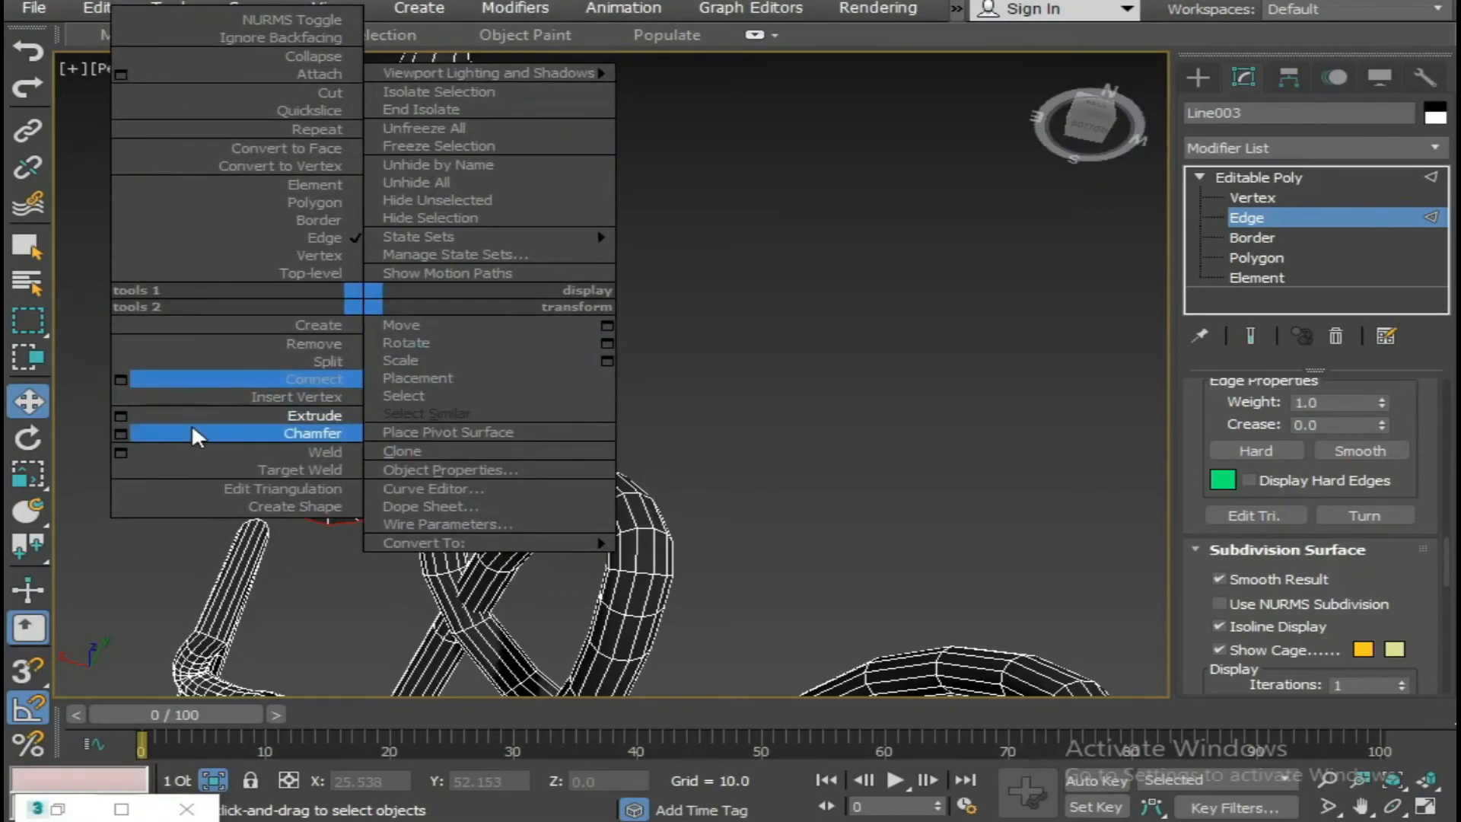
pyautogui.click(131, 435)
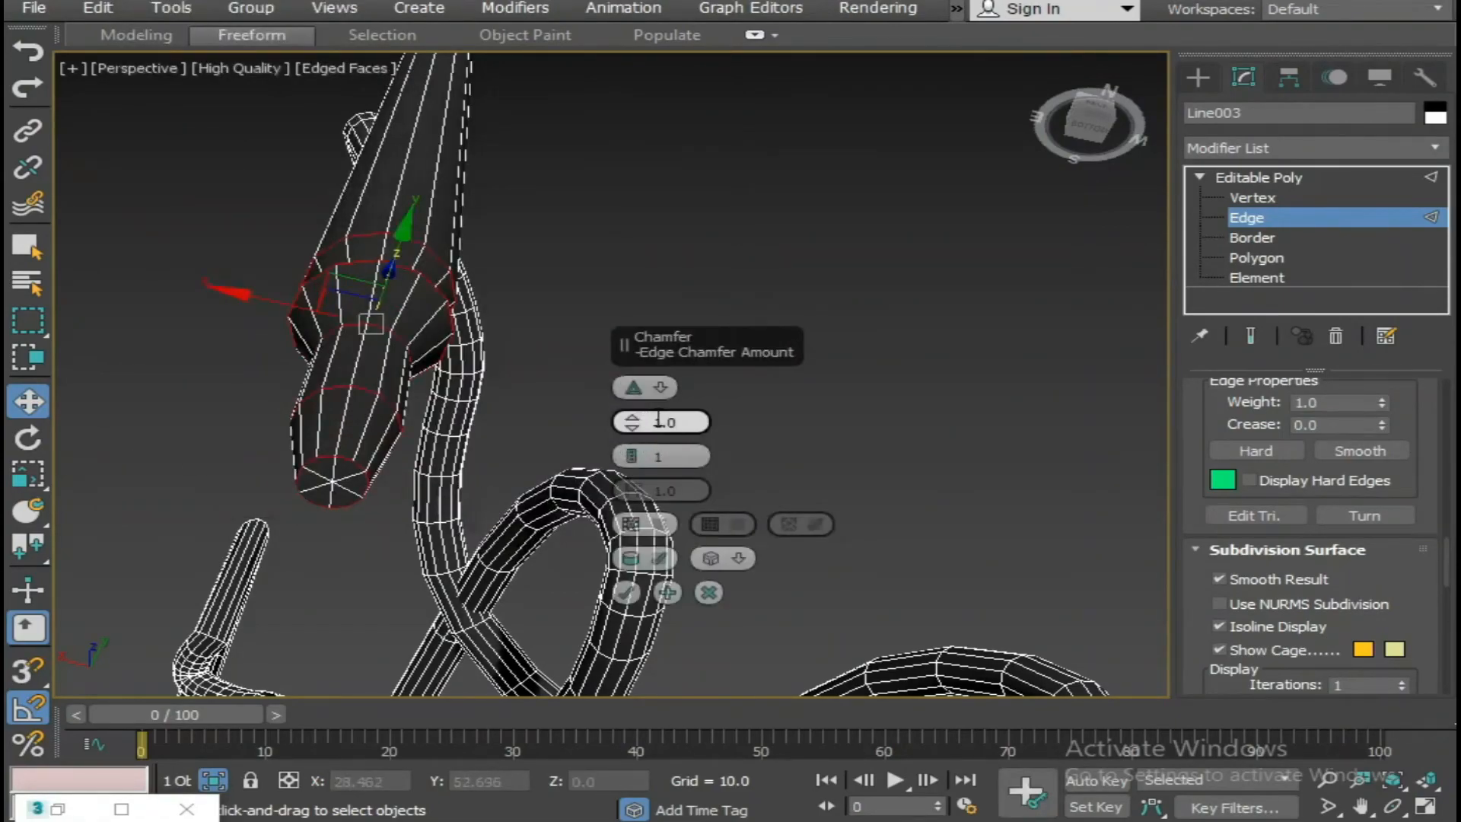
pyautogui.write('0.01')
pyautogui.press('Return')
pyautogui.click(632, 587)
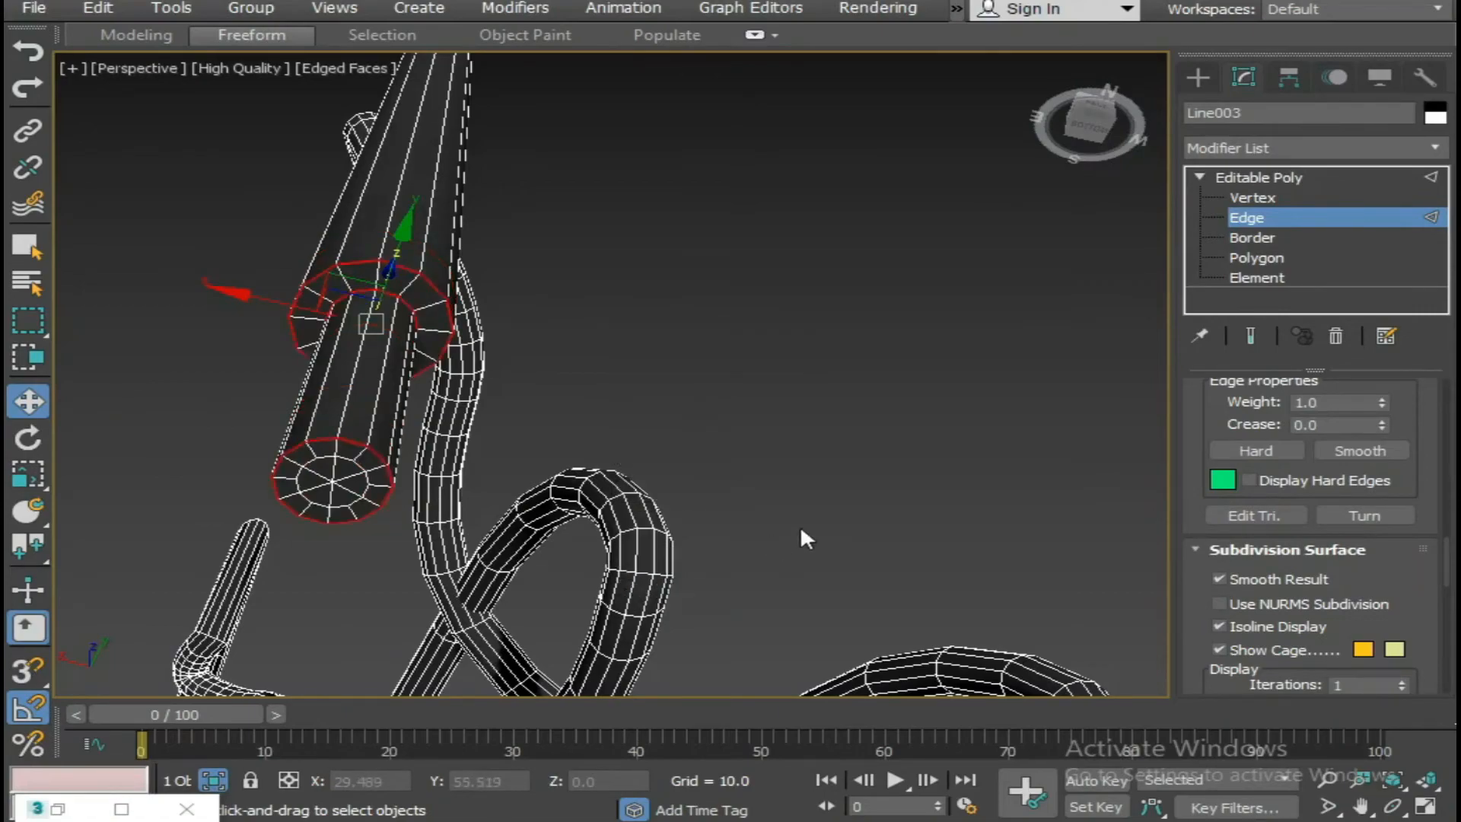
# Chamfer the end rim and shoulder edge loops of the other lace tip by 0.01.
pyautogui.scroll(-5, 816, 522)
pyautogui.keyDown('alt'); pyautogui.moveTo(816, 523); pyautogui.dragTo(602, 474, button='middle'); pyautogui.keyUp('alt')
pyautogui.scroll(5, 667, 417)
pyautogui.doubleClick(533, 588)
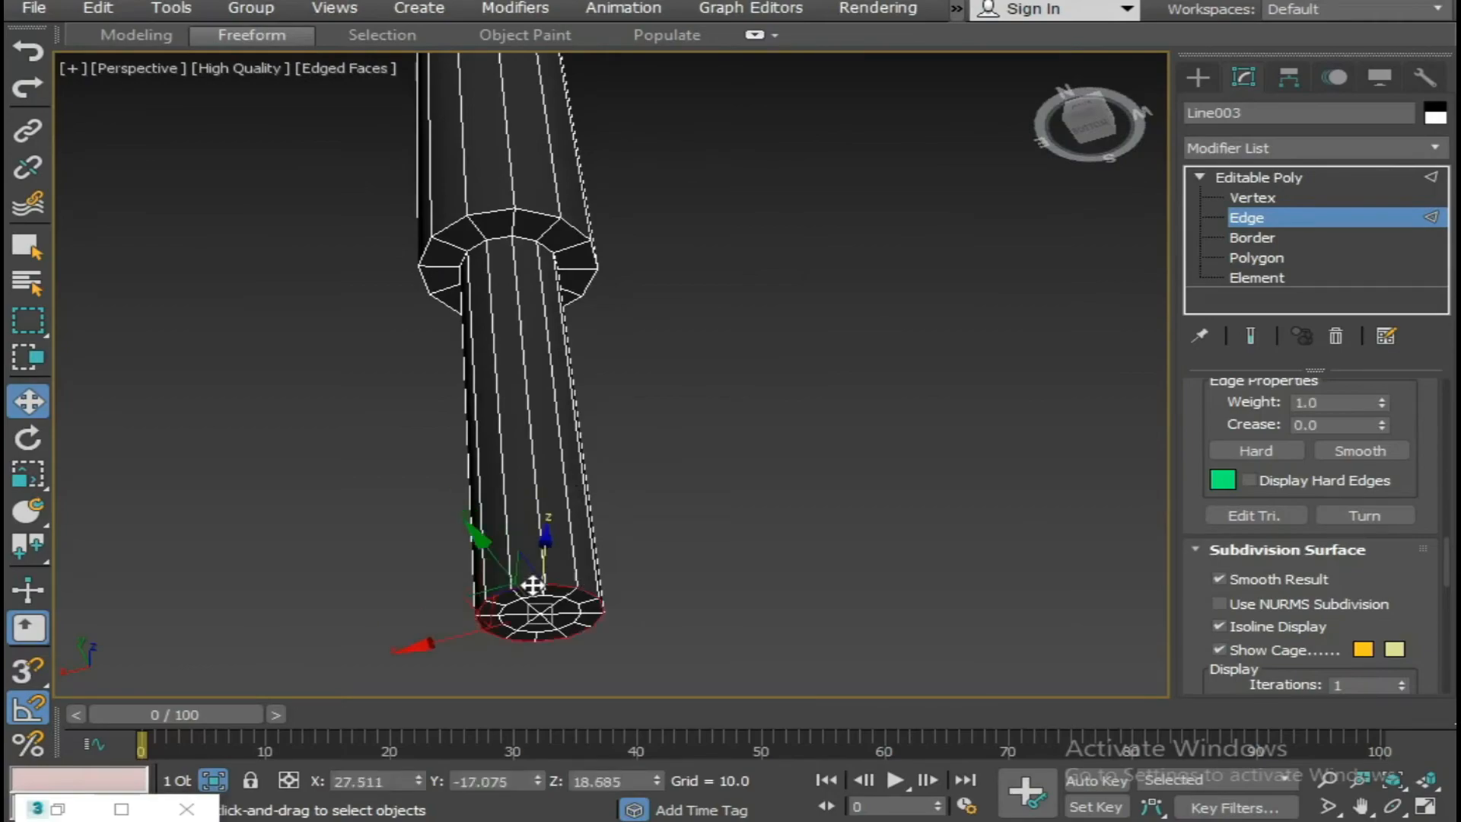
pyautogui.doubleClick(498, 232)
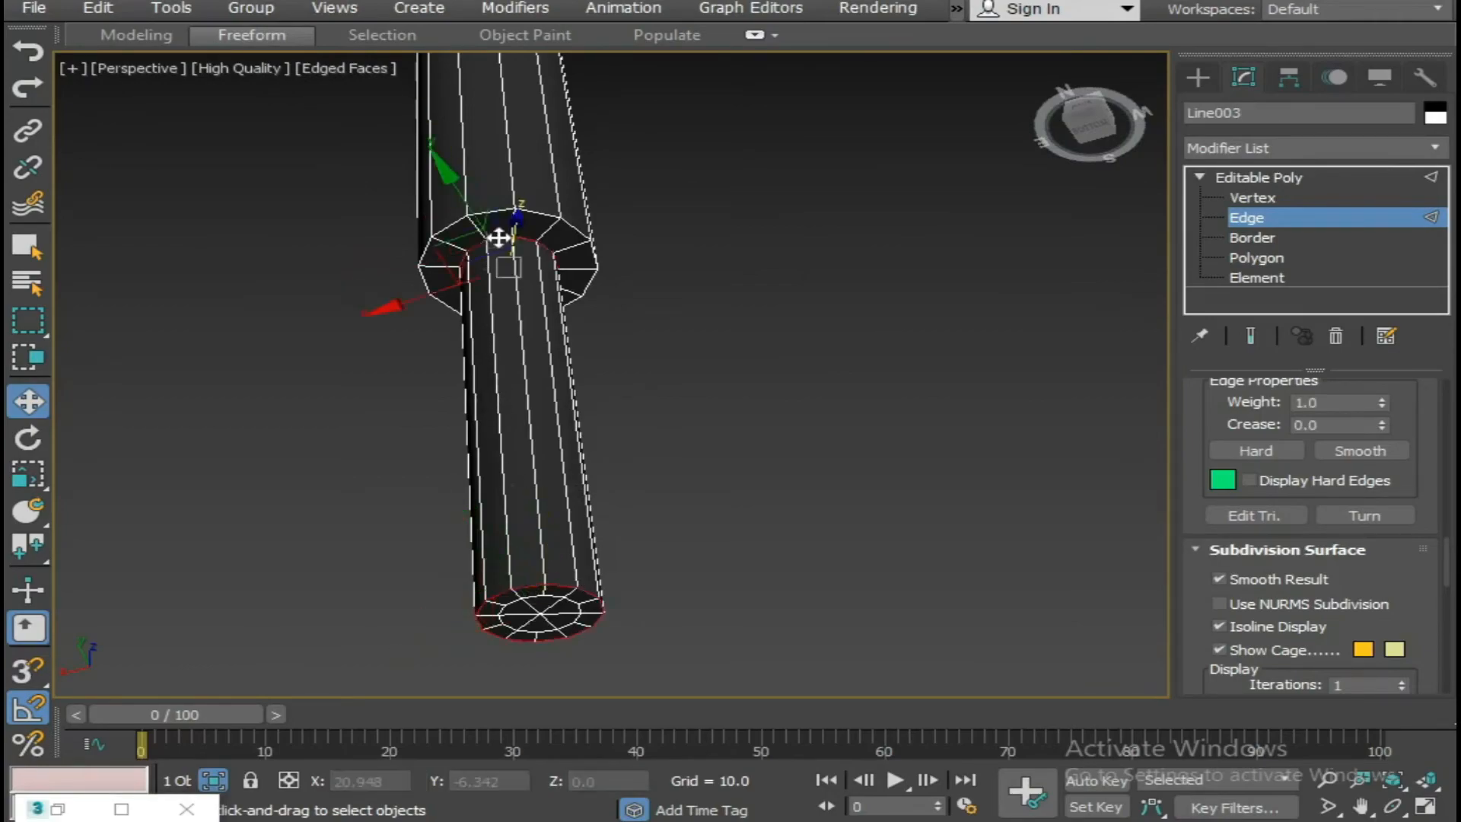
pyautogui.rightClick(496, 266)
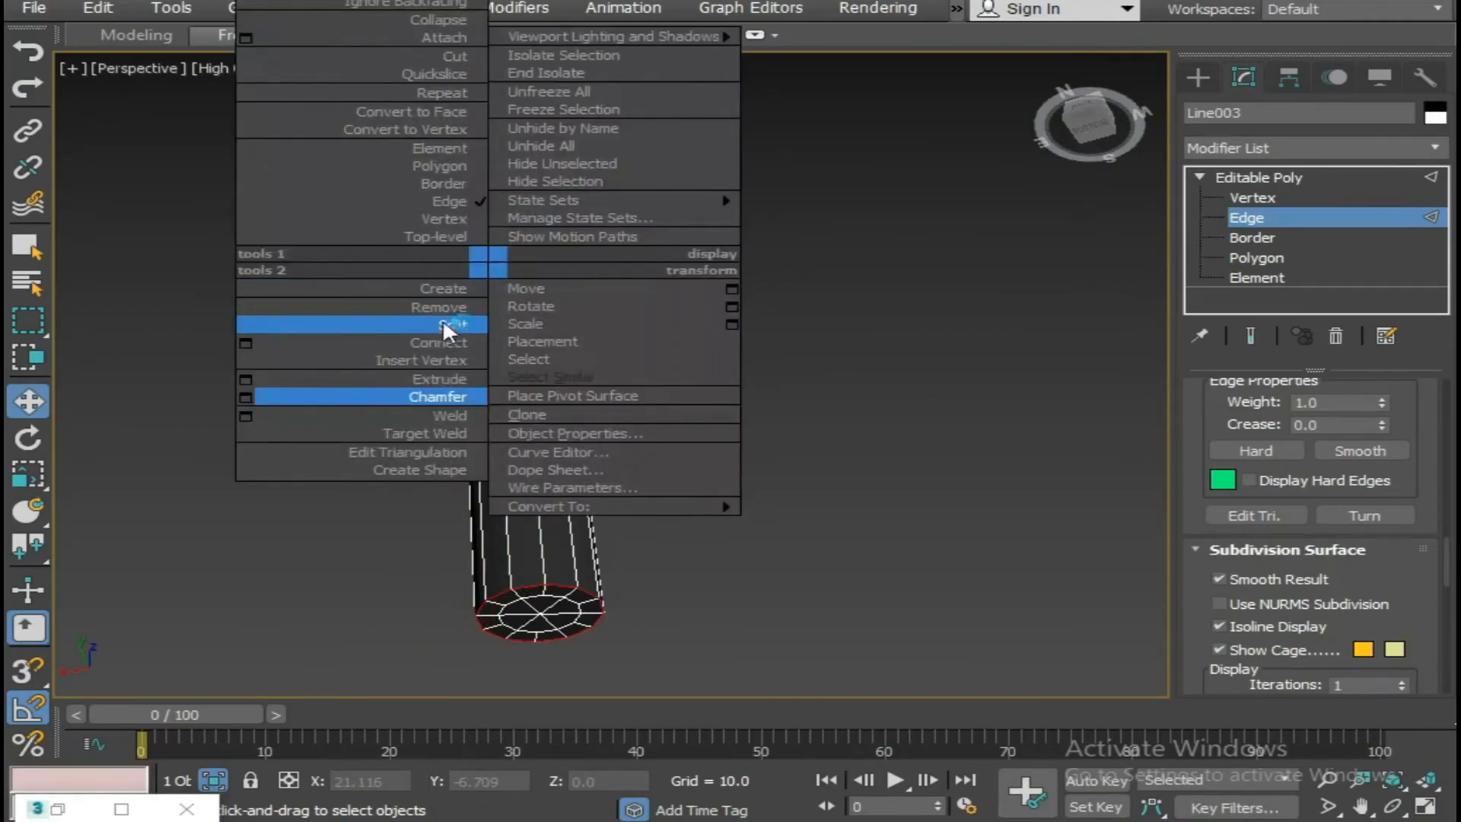
pyautogui.click(246, 397)
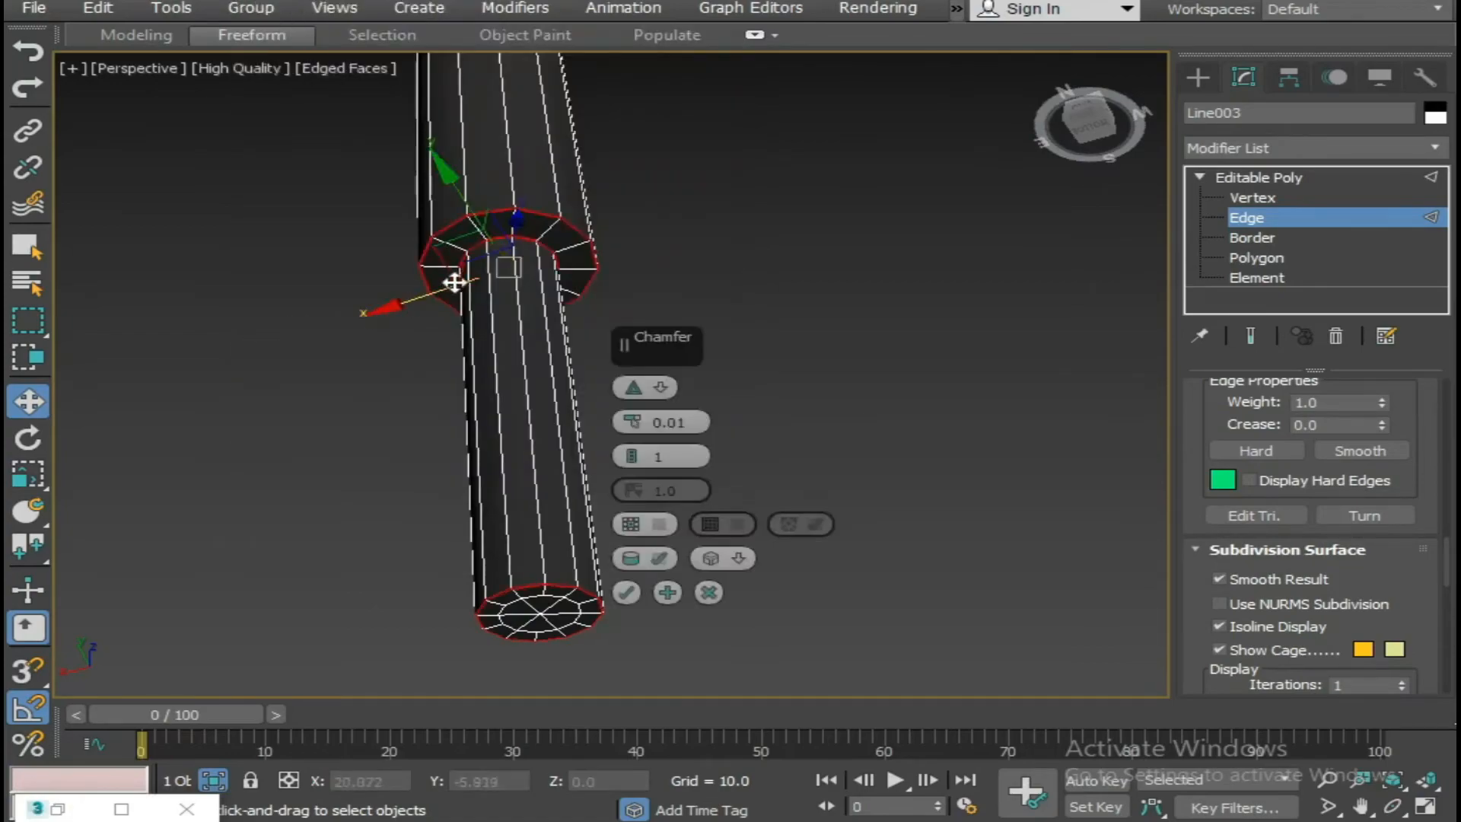
pyautogui.click(632, 593)
# End the isolation of the laces to show the whole boot again.
pyautogui.scroll(-10, 784, 504)
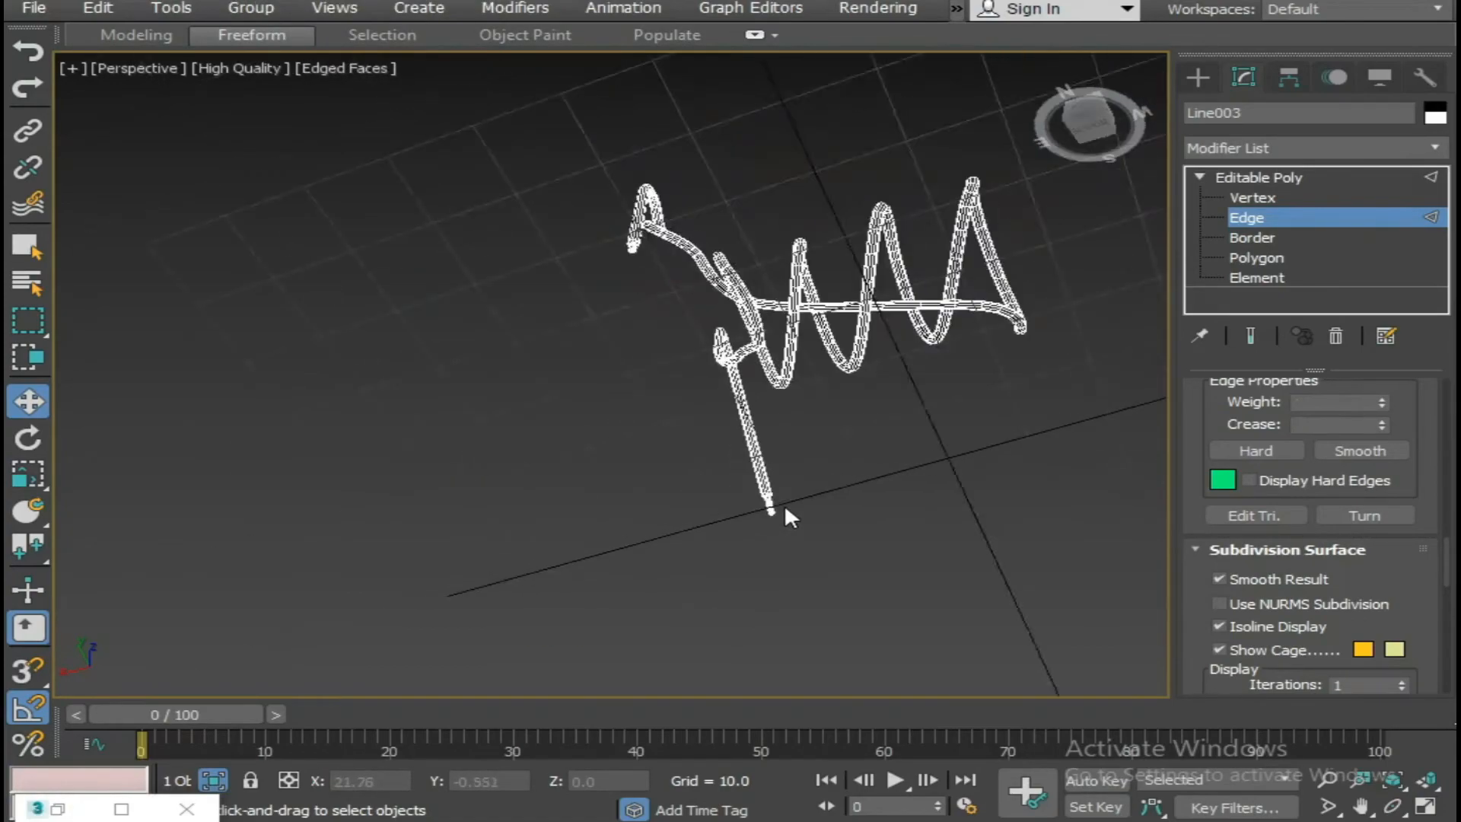
pyautogui.keyDown('alt'); pyautogui.moveTo(784, 504); pyautogui.dragTo(730, 557, button='middle'); pyautogui.keyUp('alt')
pyautogui.rightClick(819, 472)
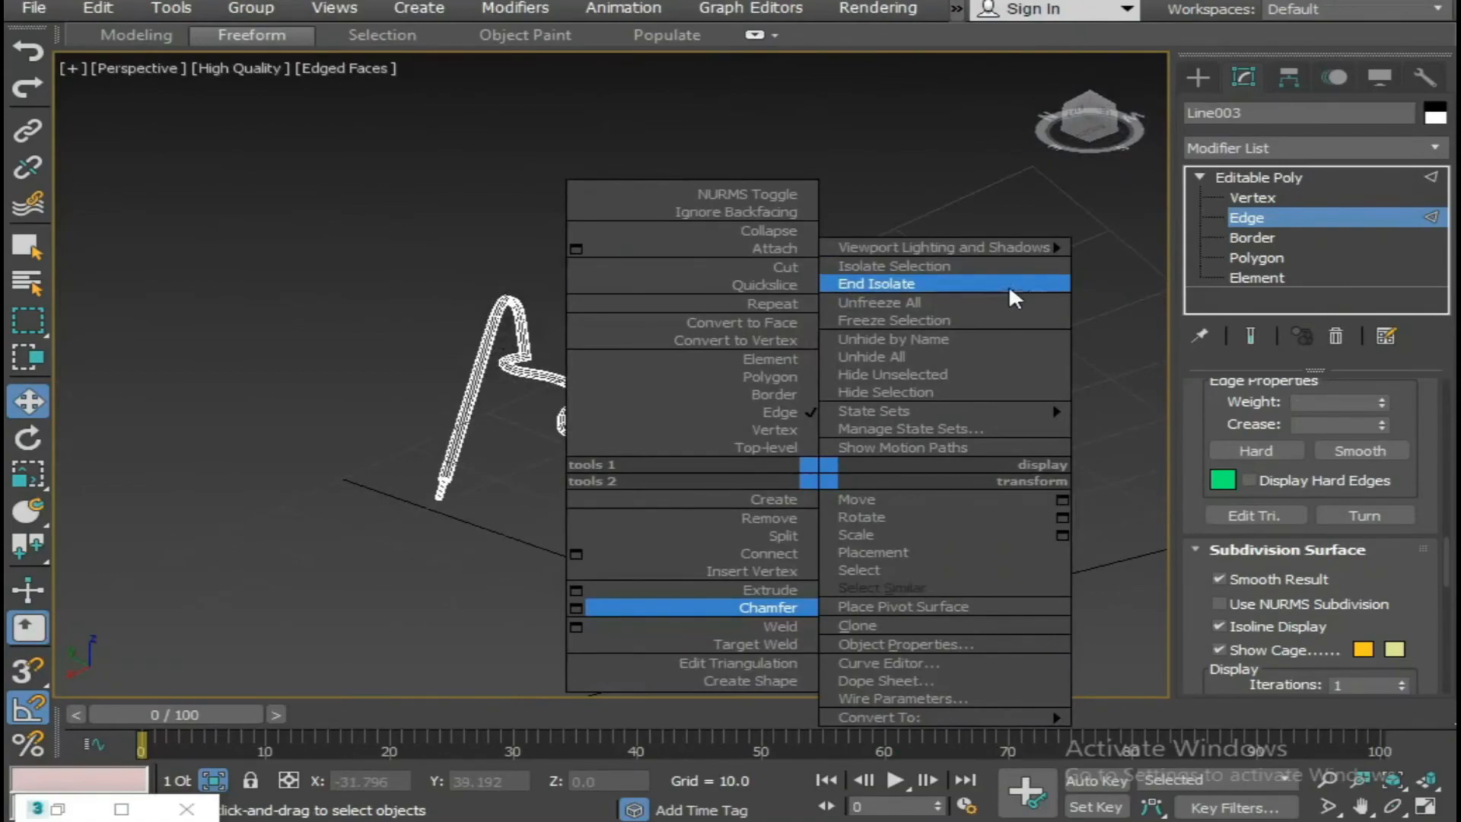
pyautogui.click(925, 283)
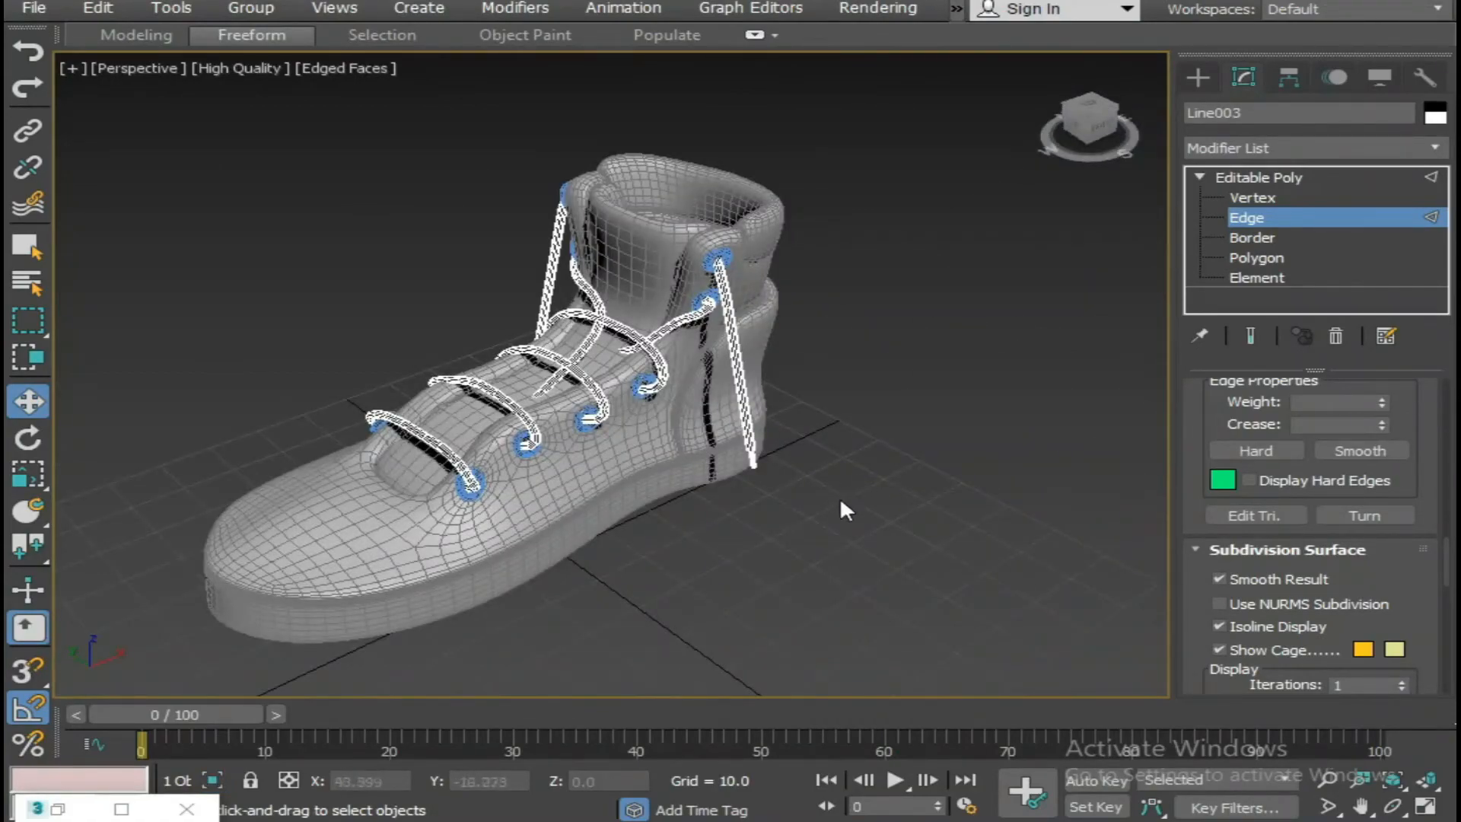
# Leave edge editing and apply a TurboSmooth modifier to the laces.
pyautogui.click(1257, 177)
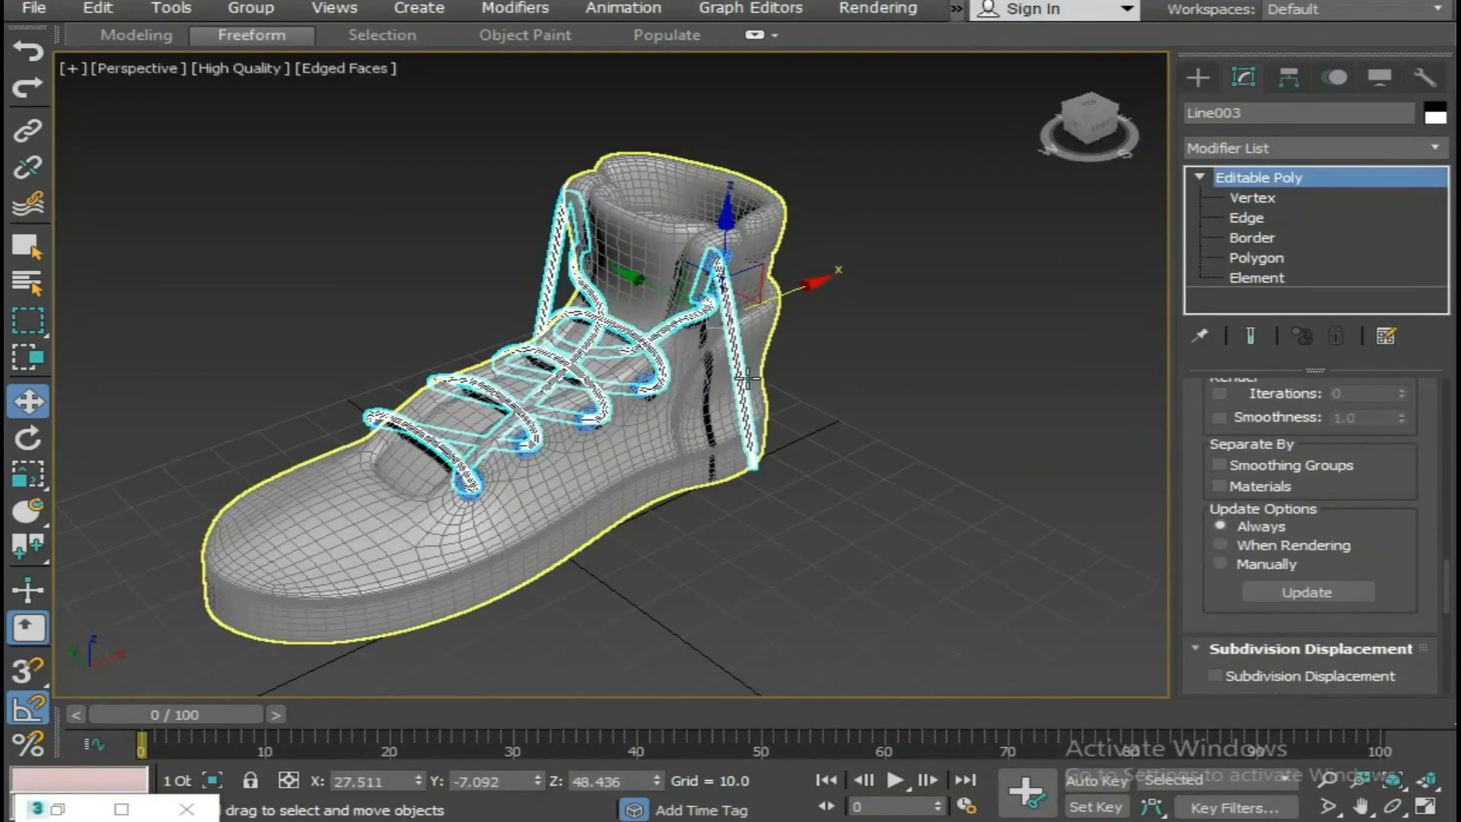
pyautogui.click(825, 411)
pyautogui.click(744, 409)
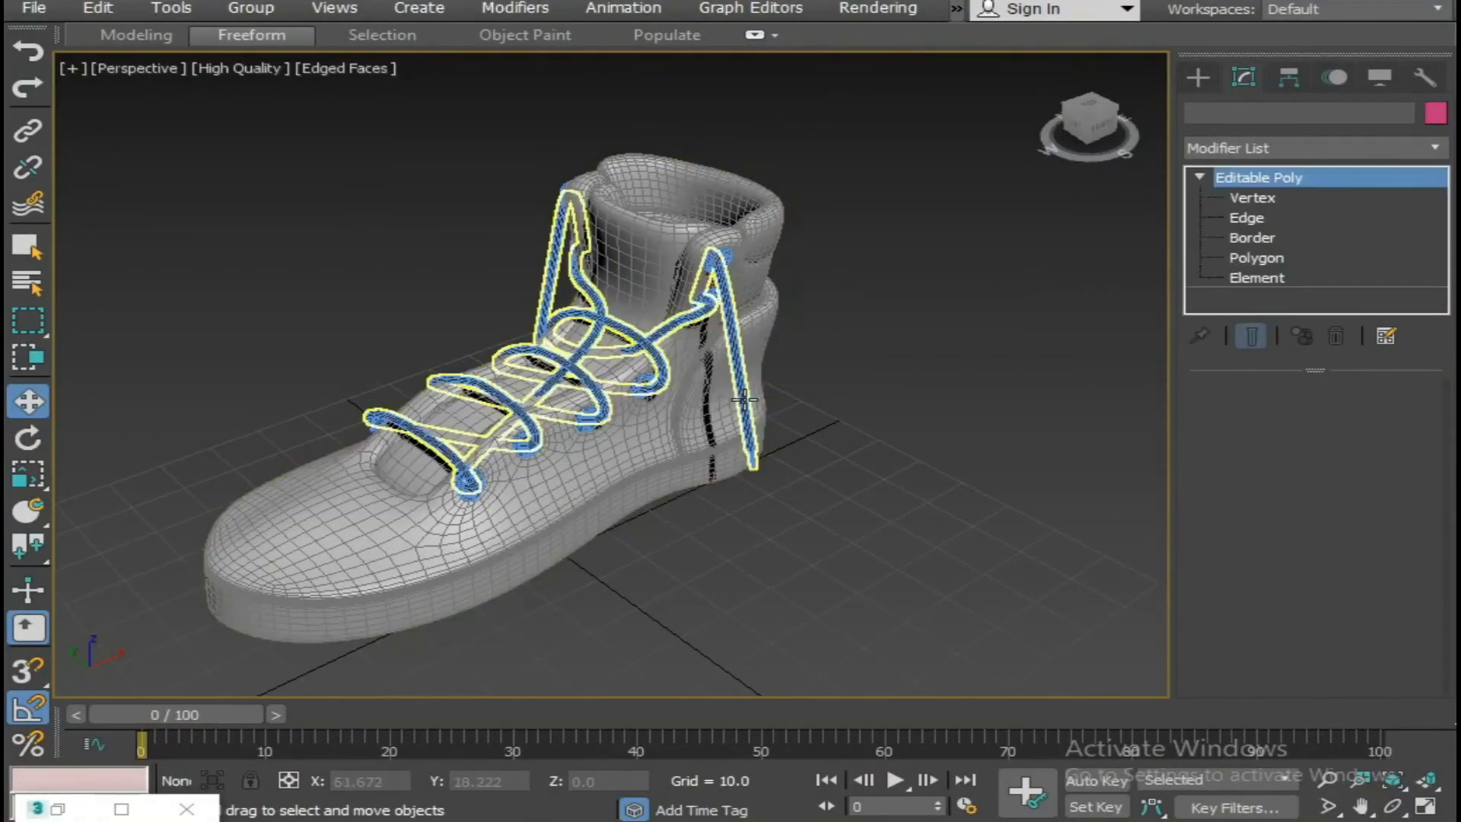
pyautogui.click(1286, 140)
pyautogui.write('tu')
pyautogui.press('Return')
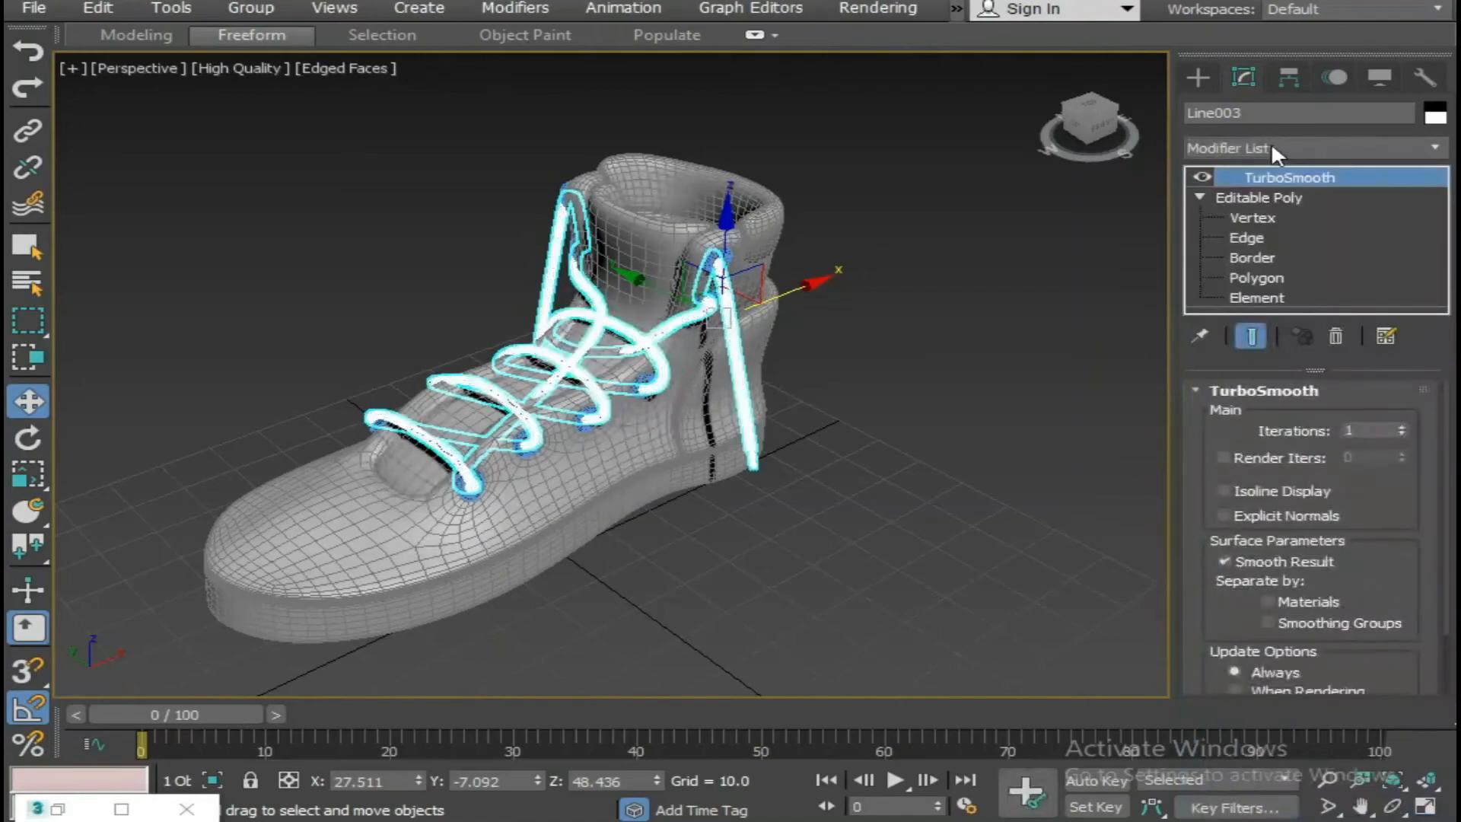
pyautogui.click(891, 438)
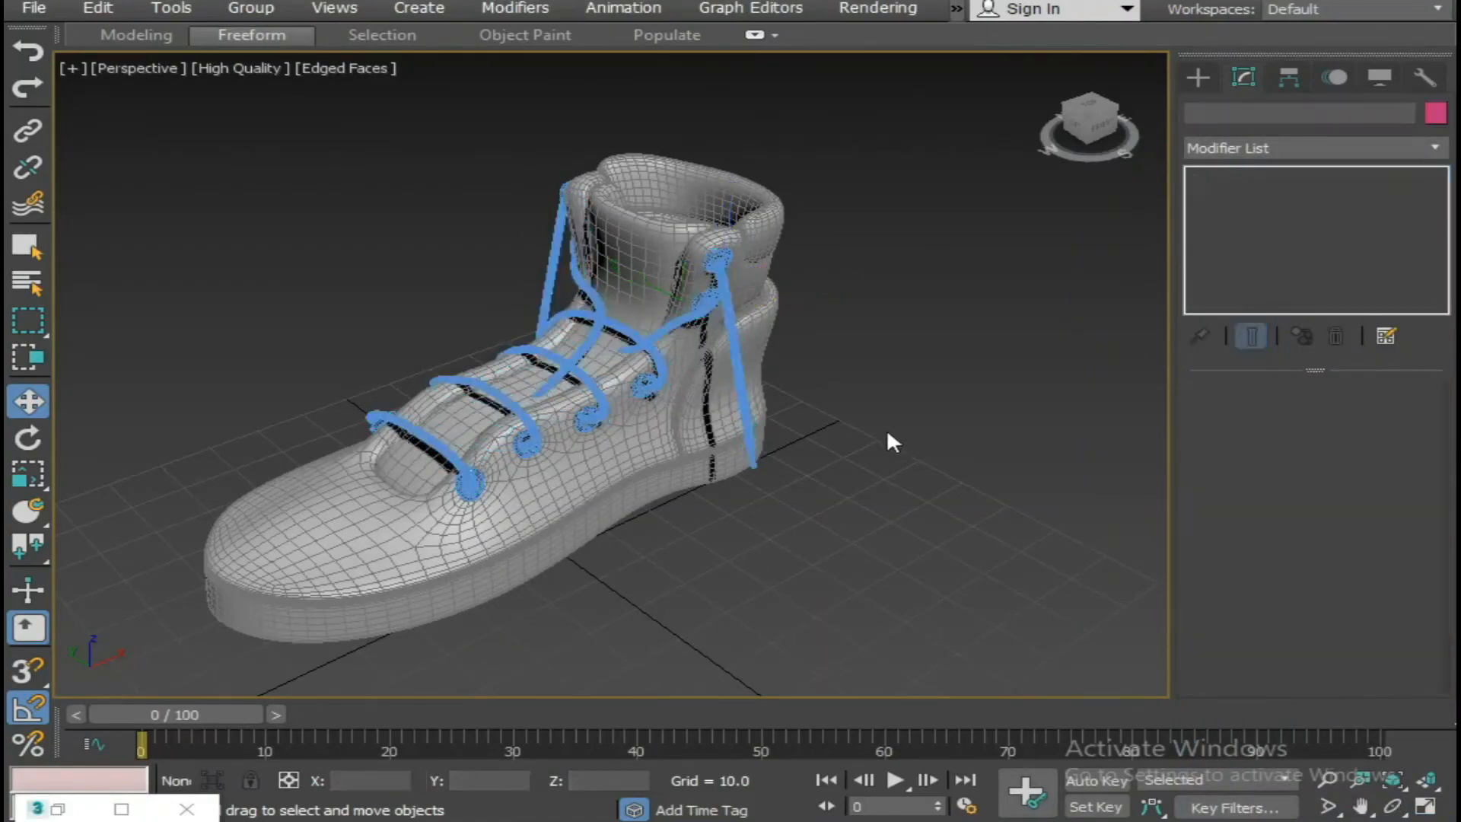
# Hide the edged faces in the perspective view and render the laced boot.
pyautogui.scroll(-3, 860, 440)
pyautogui.moveTo(832, 440)
pyautogui.keyDown('alt'); pyautogui.mouseDown(button='middle')
pyautogui.moveTo(897, 474)
pyautogui.moveTo(888, 447)
pyautogui.moveTo(855, 434)
pyautogui.mouseUp(button='middle'); pyautogui.keyUp('alt')
pyautogui.press('F3')
pyautogui.press('F3')
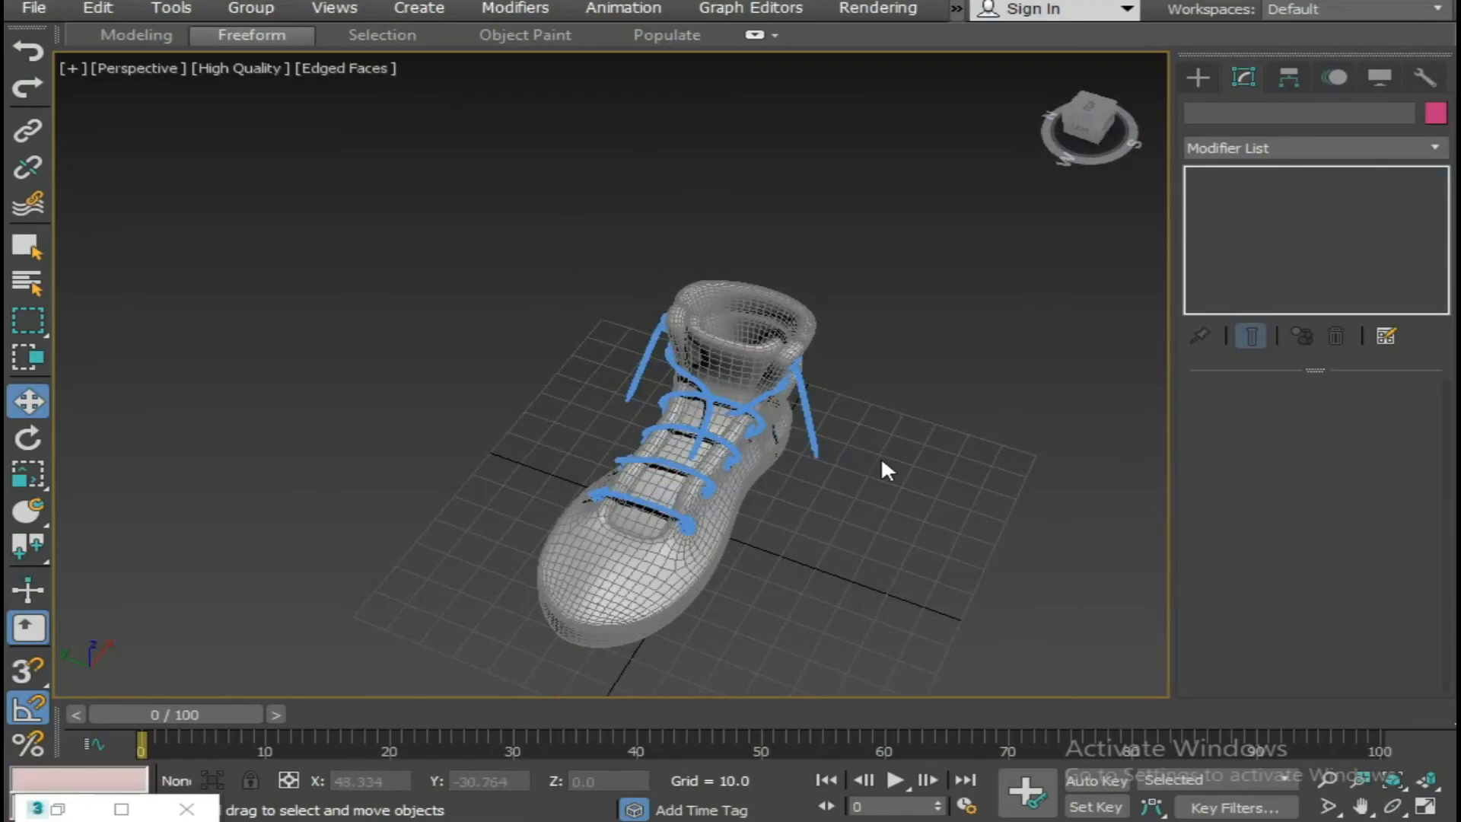
pyautogui.press('F4')
pyautogui.click(746, 440)
pyautogui.scroll(3, 749, 438)
pyautogui.keyDown('alt'); pyautogui.moveTo(752, 436); pyautogui.dragTo(799, 373, button='middle'); pyautogui.keyUp('alt')
pyautogui.hotkey('shift', 'q')
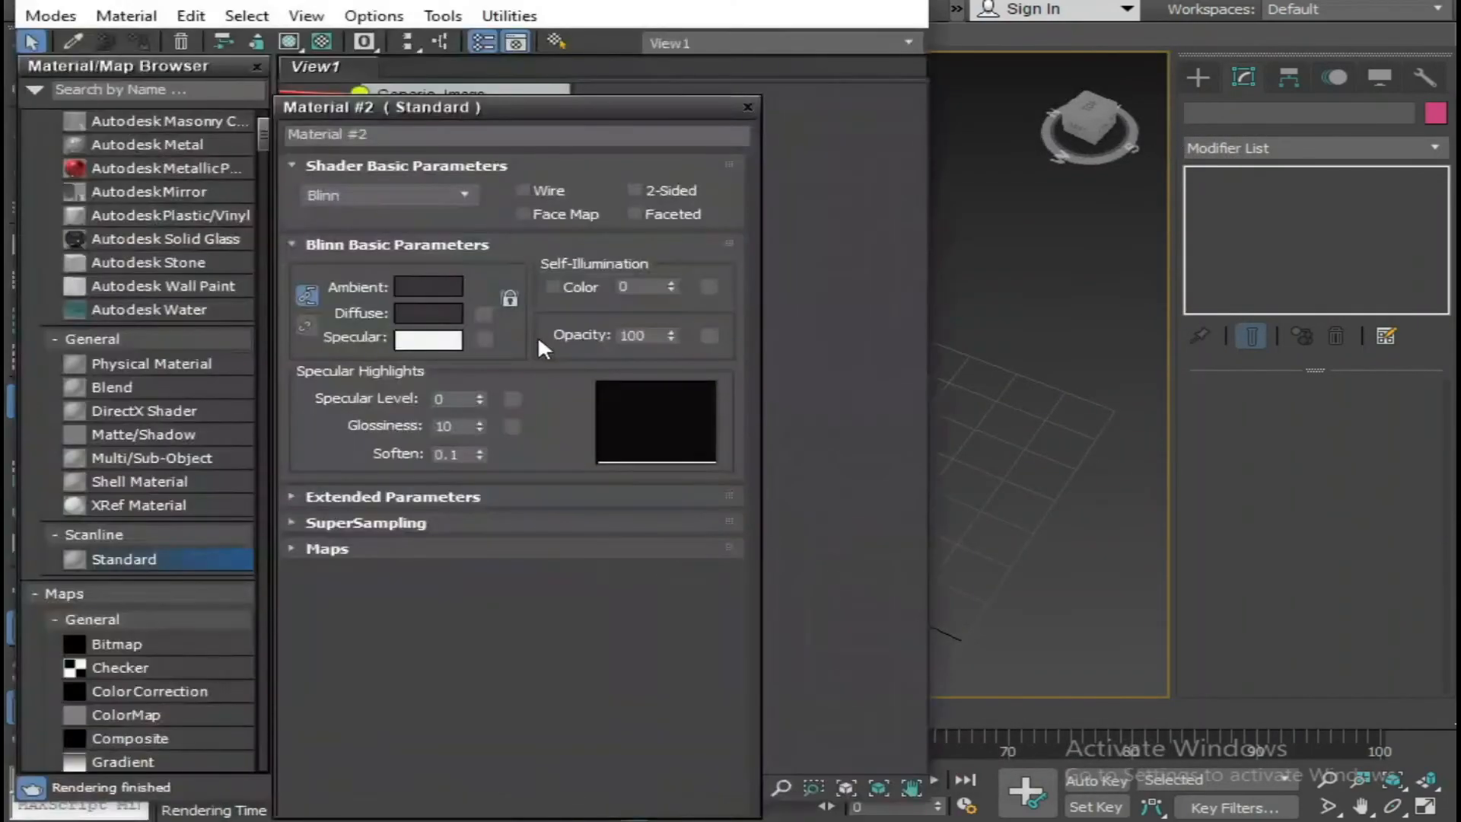
# Darken the diffuse colour of Material #2 to RGB 3, 3, 3.
pyautogui.click(427, 312)
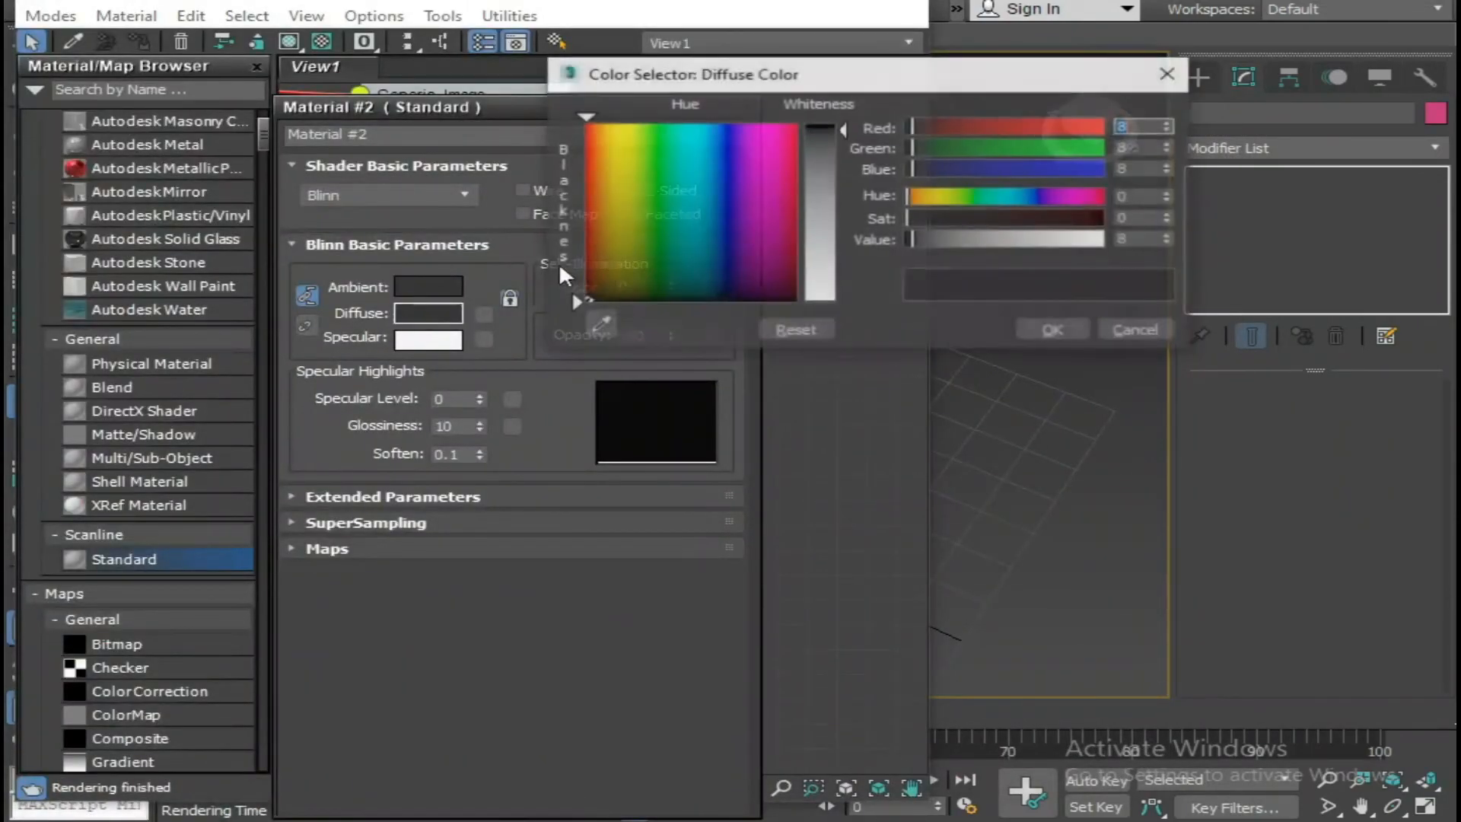
pyautogui.click(842, 124)
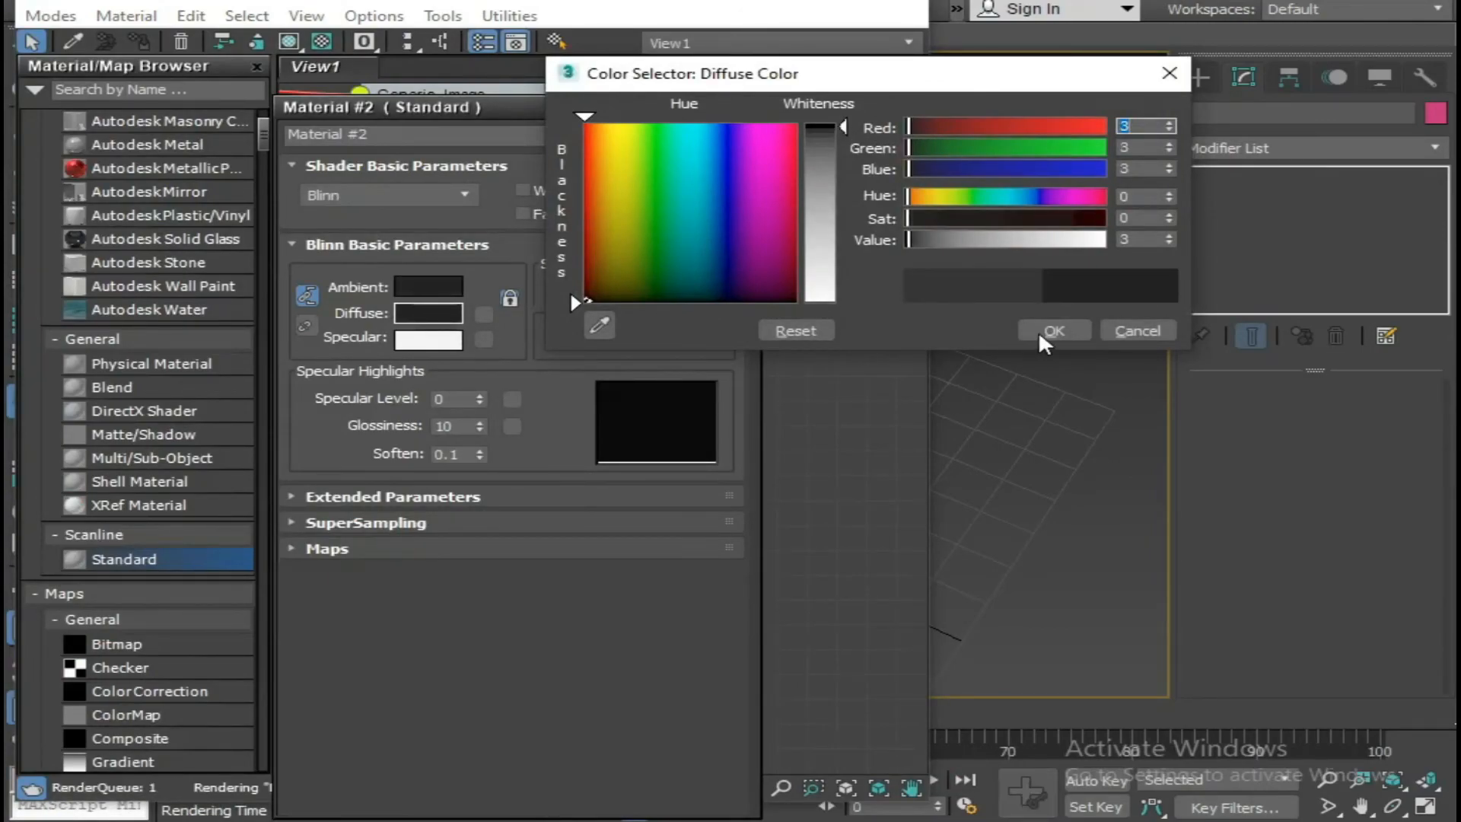
pyautogui.click(1046, 334)
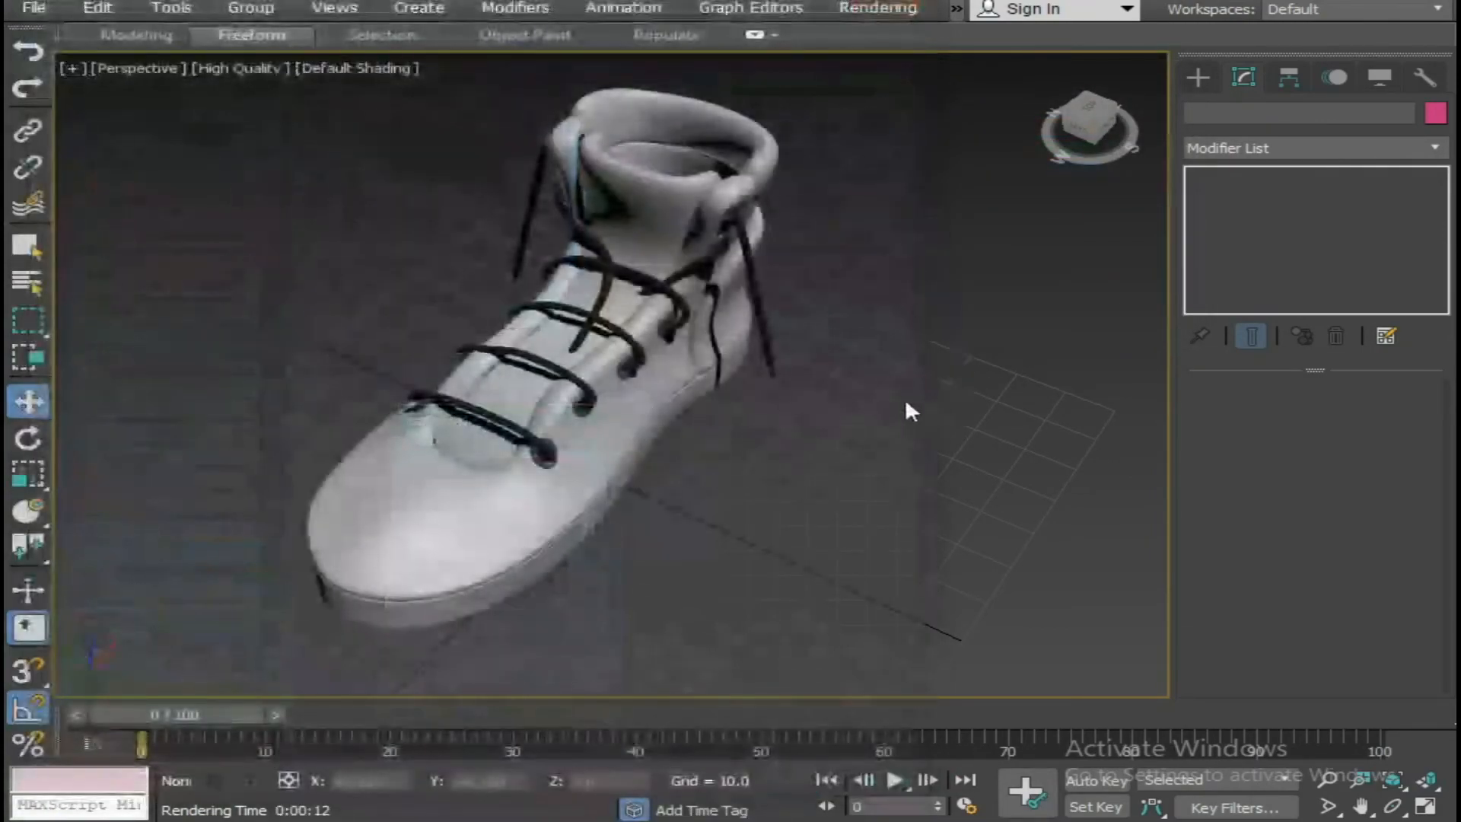
# Mirror all parts of the boot along the Y axis as a copy and move the copy beside the original boot.
pyautogui.scroll(-8, 678, 441)
pyautogui.moveTo(737, 317); pyautogui.dragTo(487, 569)
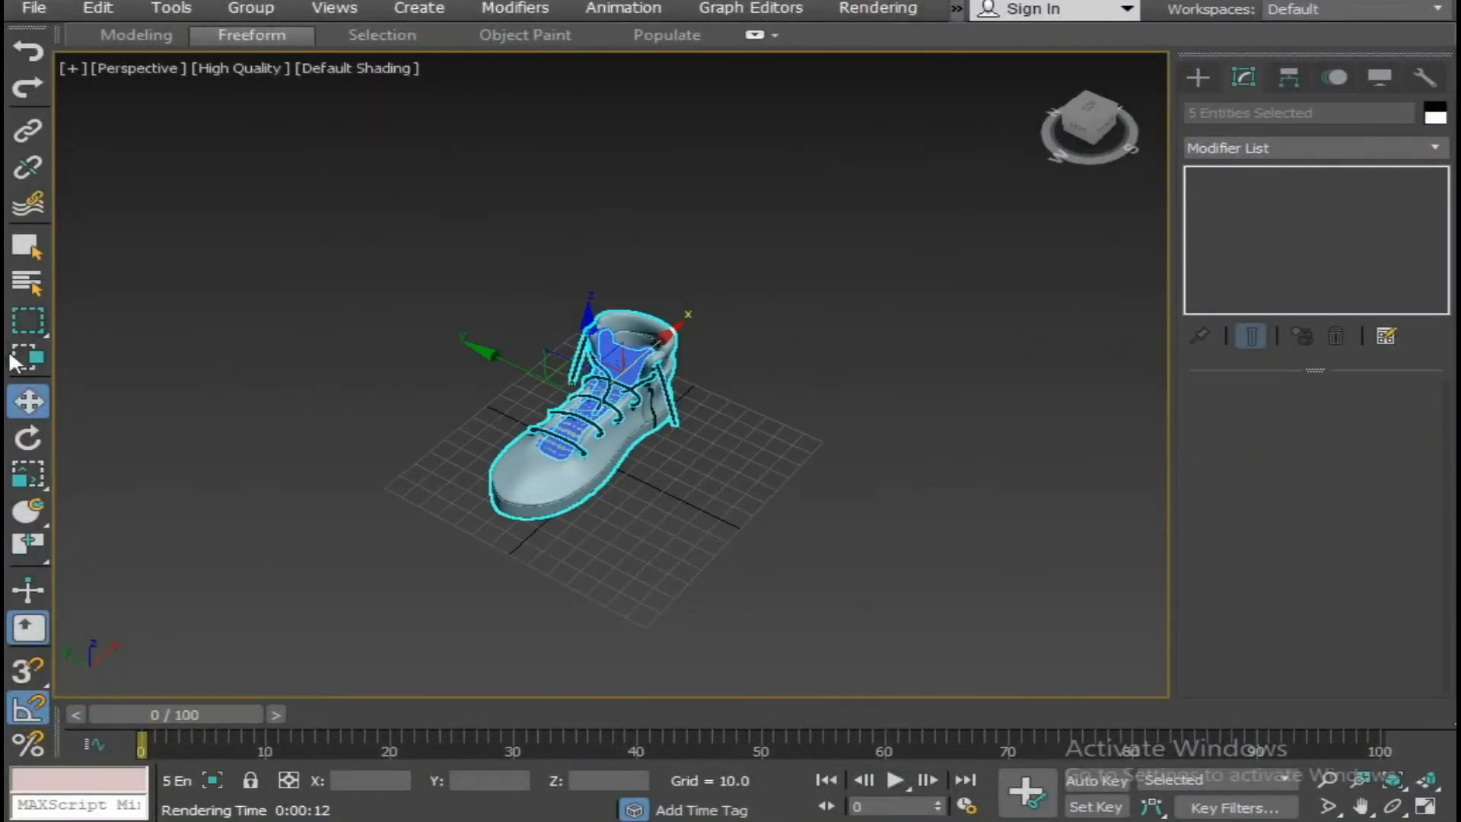
pyautogui.moveTo(37, 542); pyautogui.dragTo(59, 238)
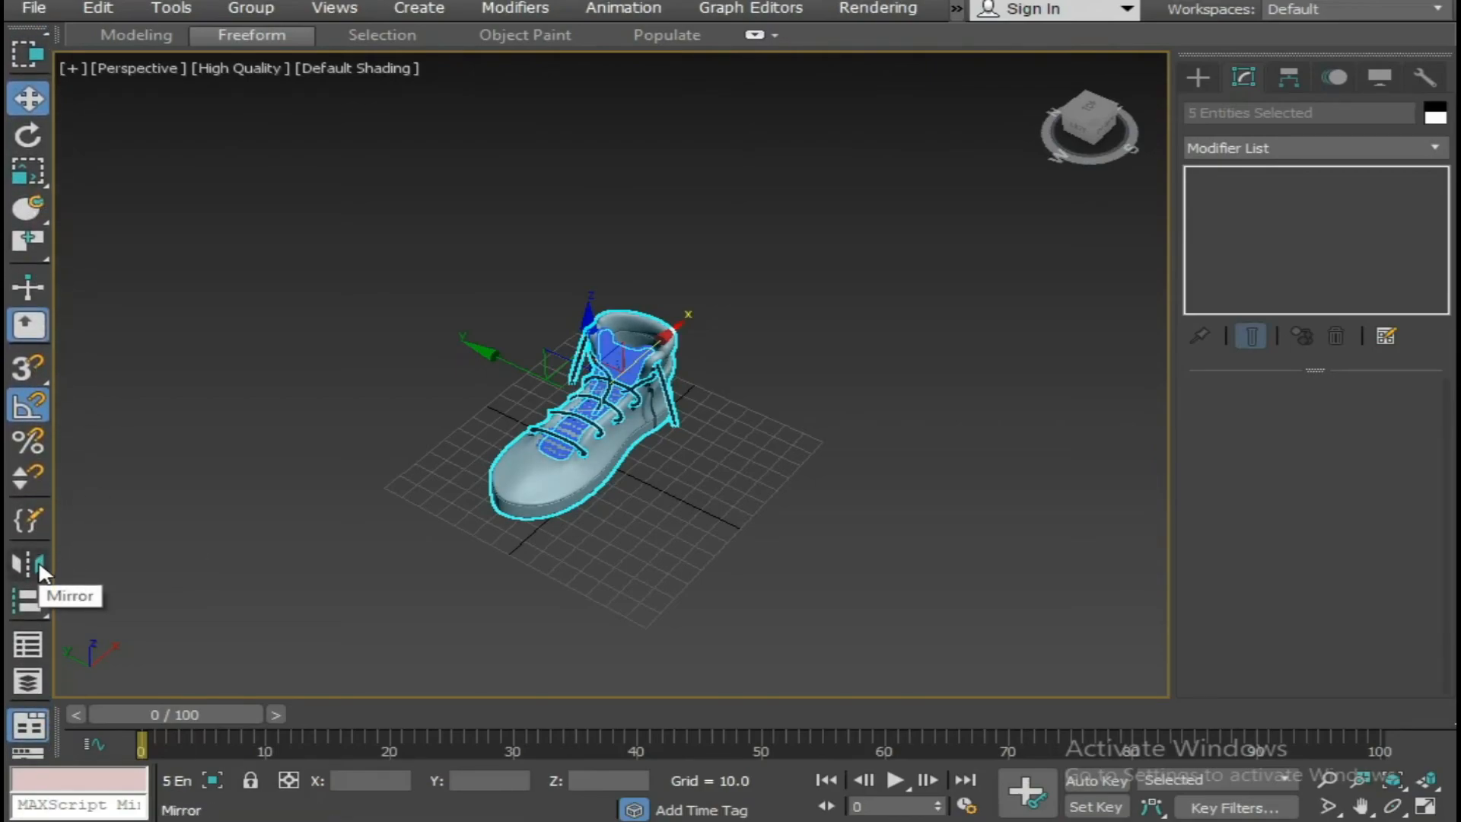
pyautogui.click(36, 561)
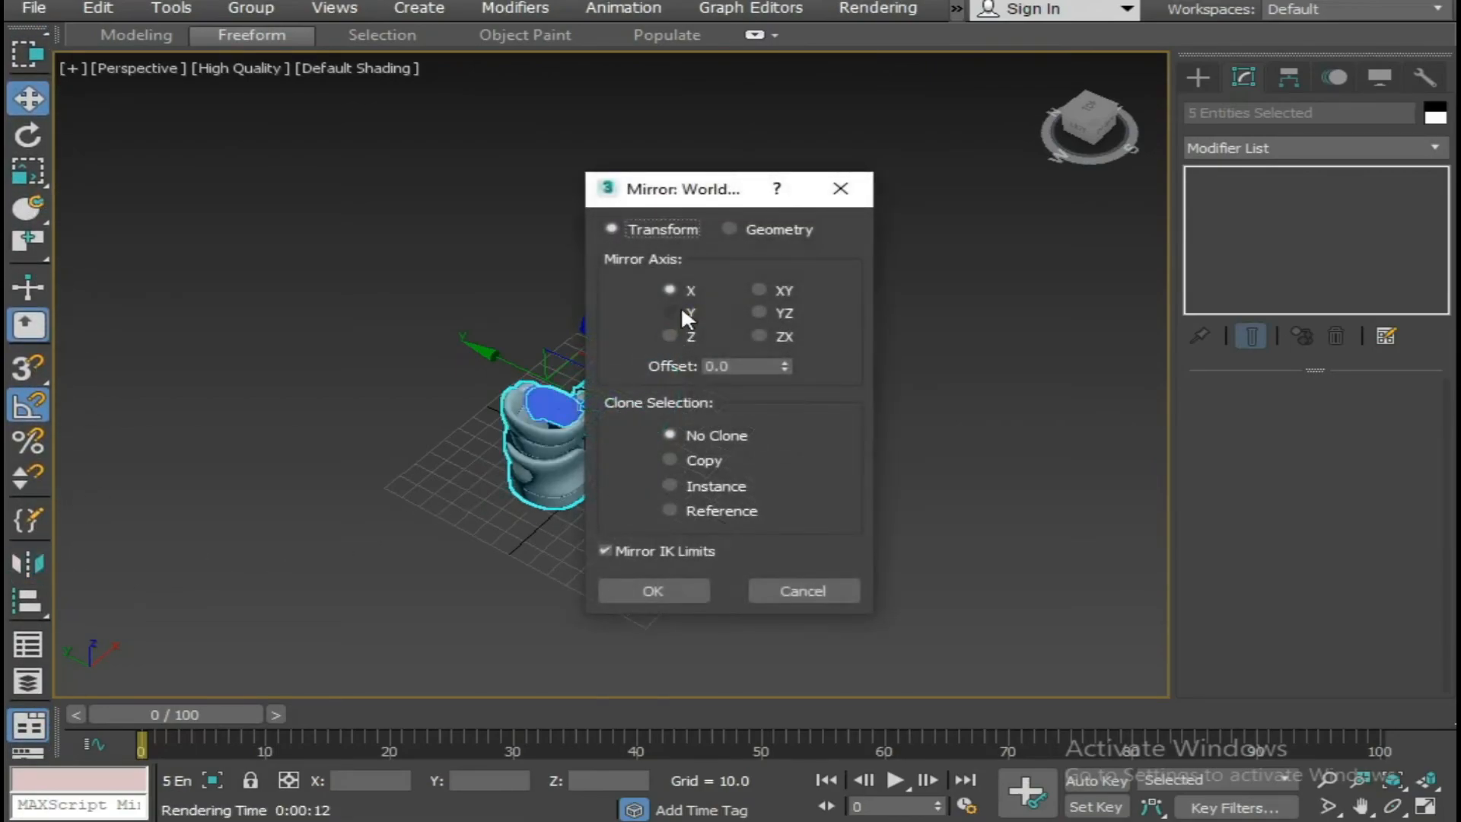
pyautogui.click(681, 312)
pyautogui.click(678, 458)
pyautogui.click(643, 587)
pyautogui.moveTo(515, 369); pyautogui.dragTo(404, 351)
pyautogui.click(685, 515)
# Render a perspective view of the boot pair, framed from the front and slightly above.
pyautogui.keyDown('alt'); pyautogui.moveTo(685, 515); pyautogui.dragTo(821, 538, button='middle'); pyautogui.keyUp('alt')
pyautogui.scroll(3, 645, 522)
pyautogui.keyDown('alt'); pyautogui.moveTo(820, 537); pyautogui.dragTo(753, 532, button='middle'); pyautogui.keyUp('alt')
pyautogui.scroll(4, 829, 495)
pyautogui.keyDown('alt'); pyautogui.moveTo(830, 495); pyautogui.dragTo(997, 379, button='middle'); pyautogui.keyUp('alt')
pyautogui.scroll(-3, 687, 508)
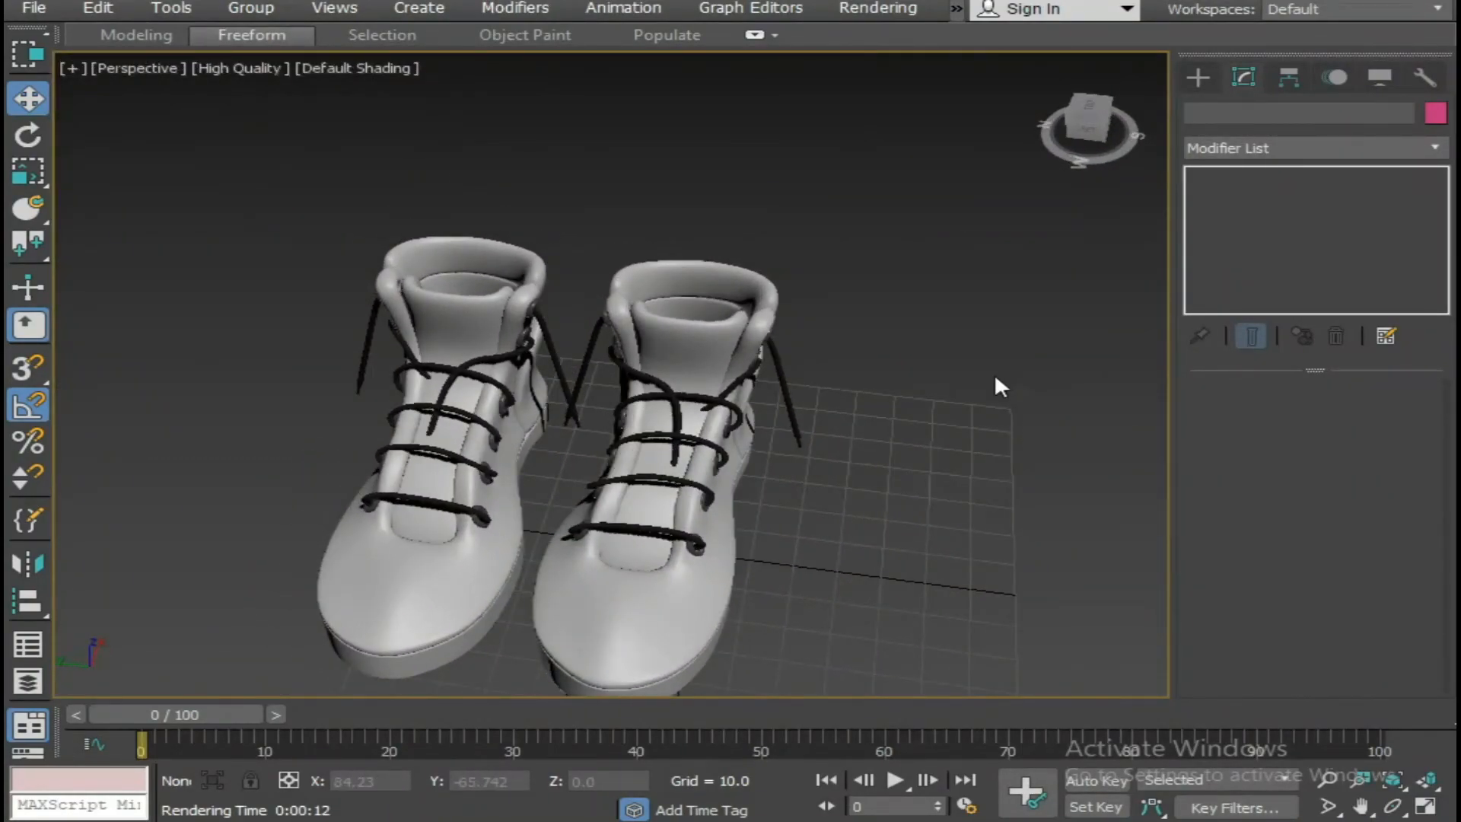
pyautogui.hotkey('shift', 'q')
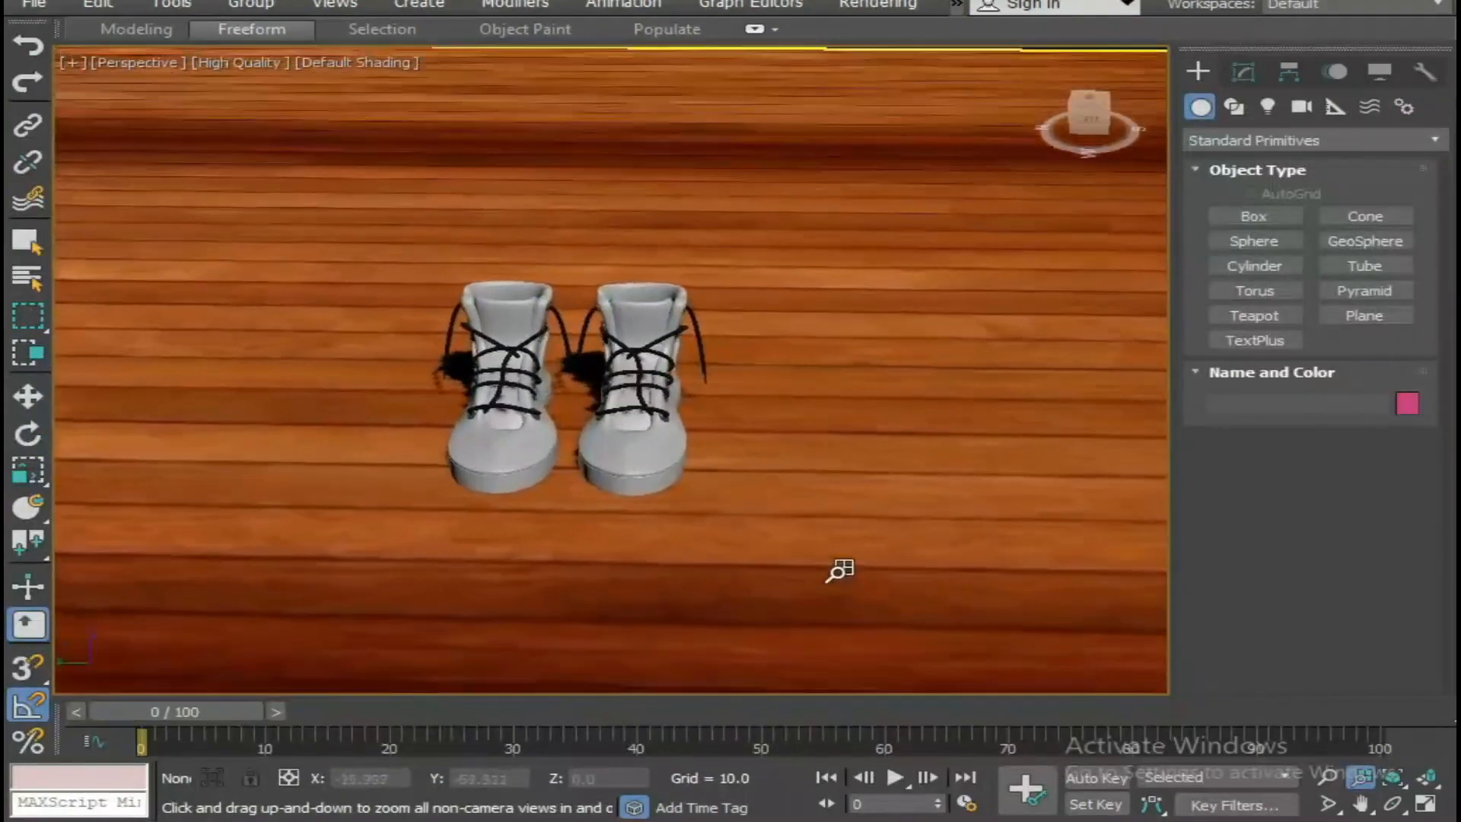
# Frame both boots on the wooden floor from the front with floor visible all around them, and render the view.
pyautogui.moveTo(841, 570); pyautogui.dragTo(846, 530)
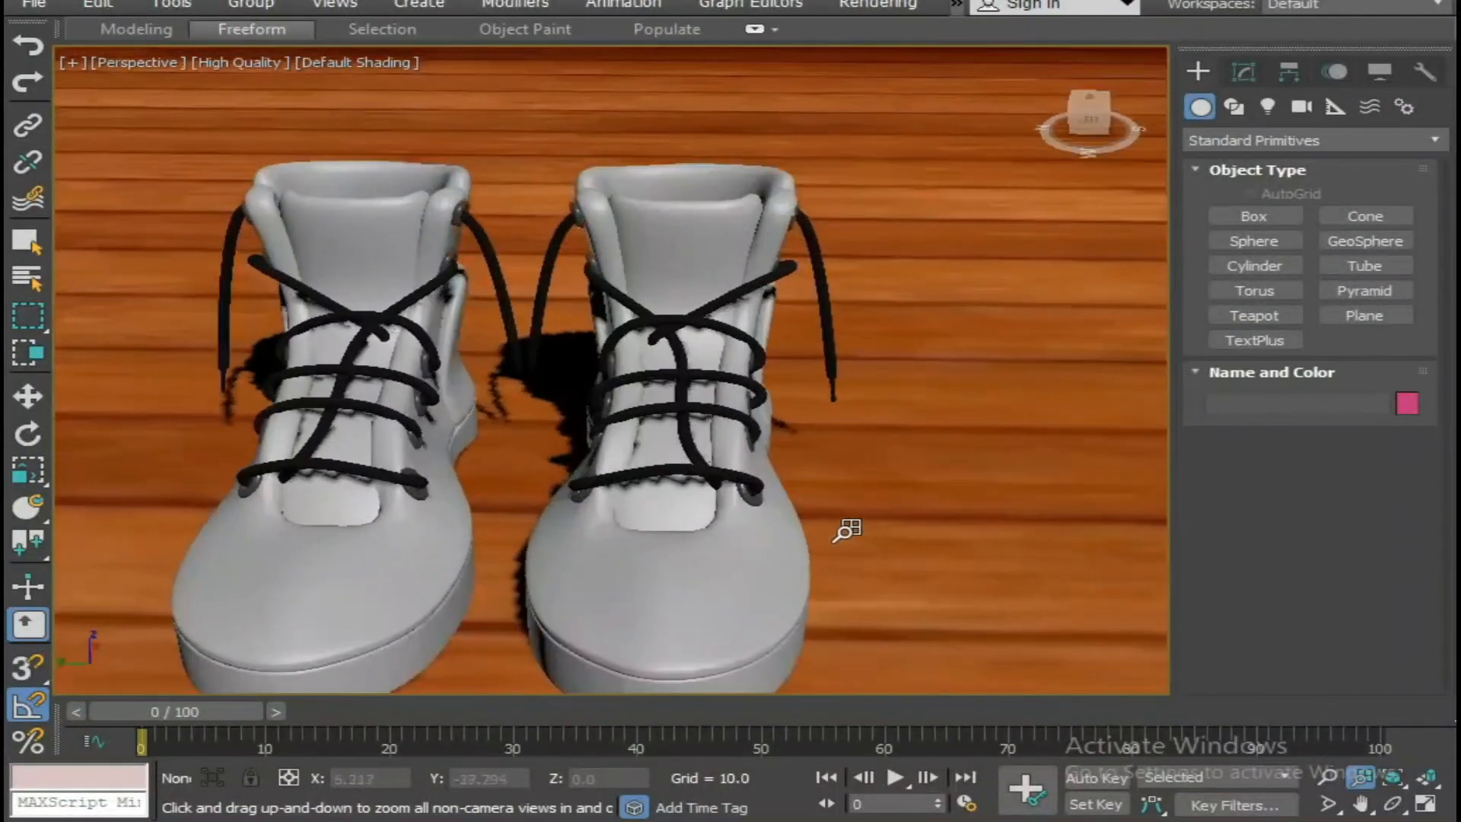
pyautogui.moveTo(934, 564); pyautogui.dragTo(938, 584)
pyautogui.keyDown('alt'); pyautogui.moveTo(937, 585); pyautogui.dragTo(855, 528, button='middle'); pyautogui.keyUp('alt')
pyautogui.moveTo(680, 585); pyautogui.dragTo(822, 538, button='middle')
pyautogui.scroll(1, 744, 586)
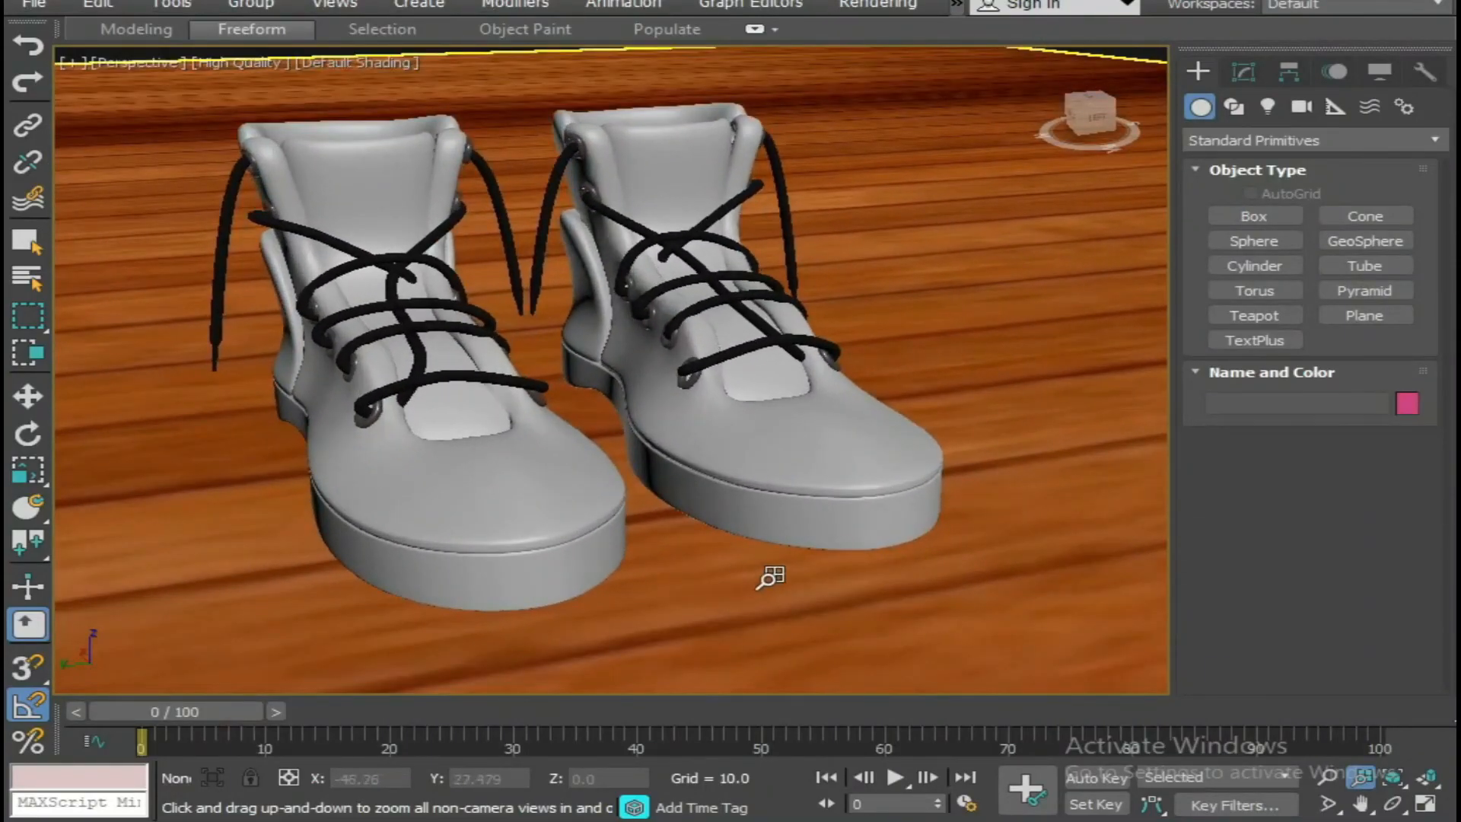
pyautogui.scroll(-3, 913, 591)
pyautogui.keyDown('alt'); pyautogui.moveTo(859, 596); pyautogui.dragTo(599, 568, button='middle'); pyautogui.keyUp('alt')
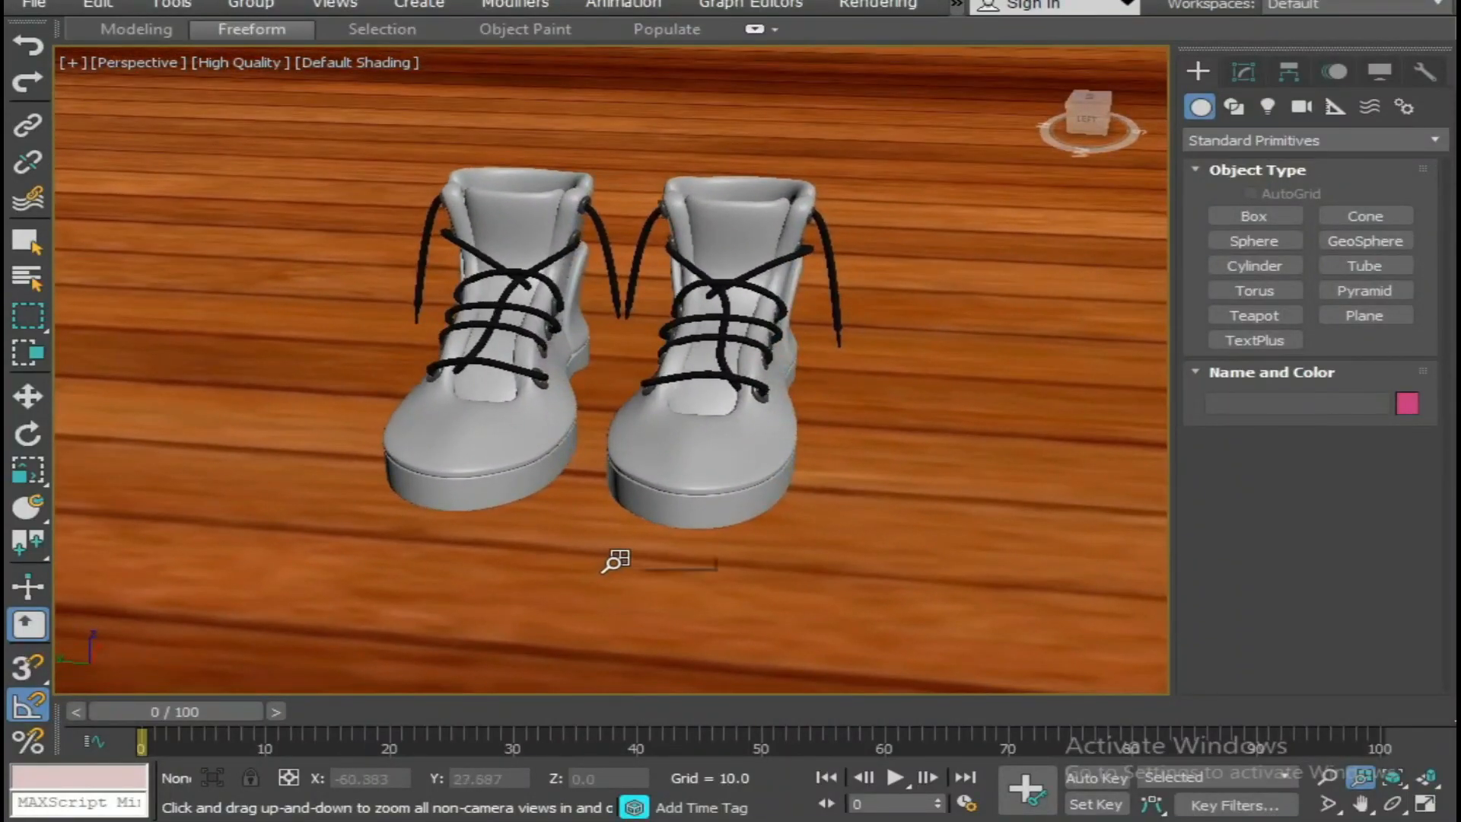
pyautogui.hotkey('shift', 'q')
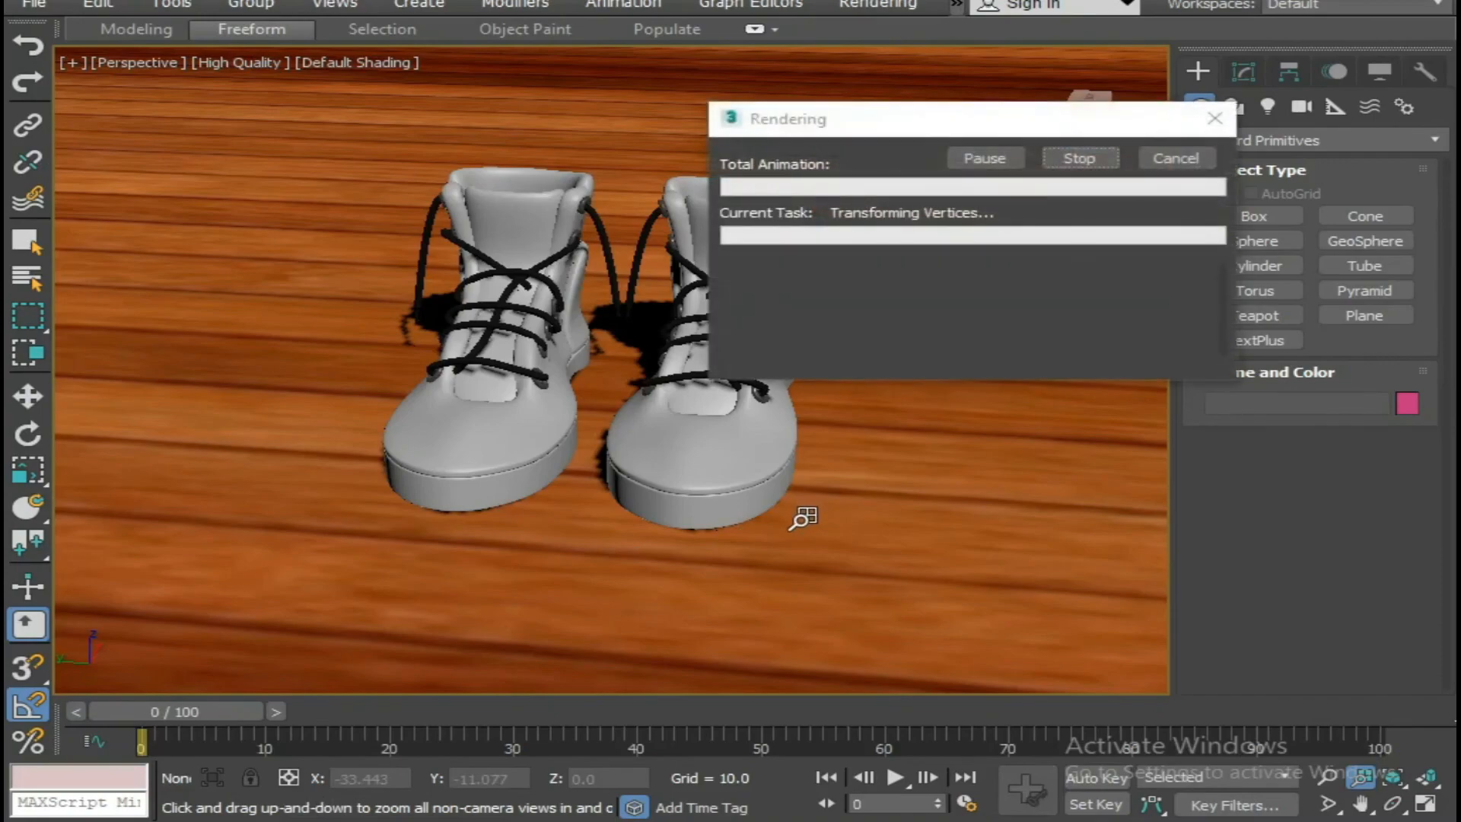